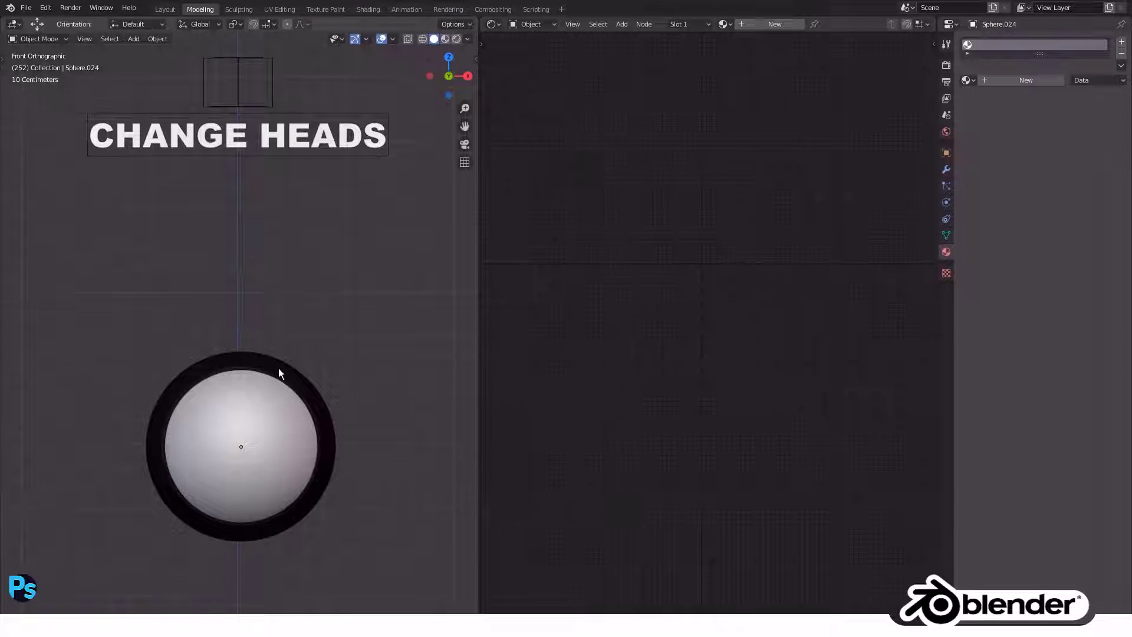
Unlink the Anodized material from the ring Sphere.001 and give it a new default material.
left_click(279, 369)
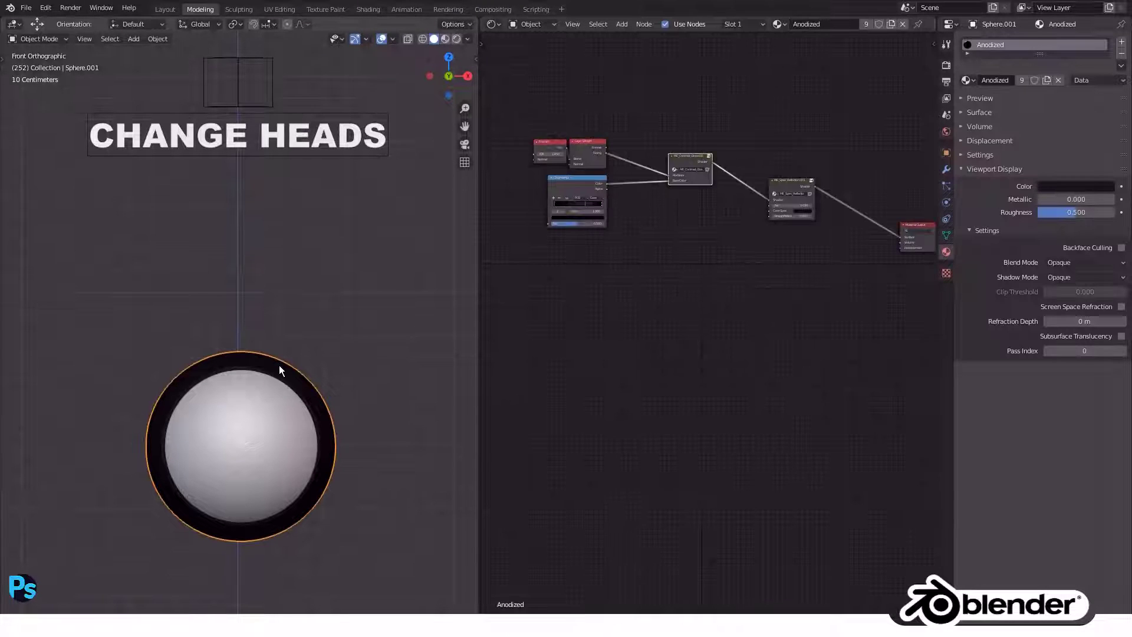
left_click(1057, 81)
left_click(1026, 80)
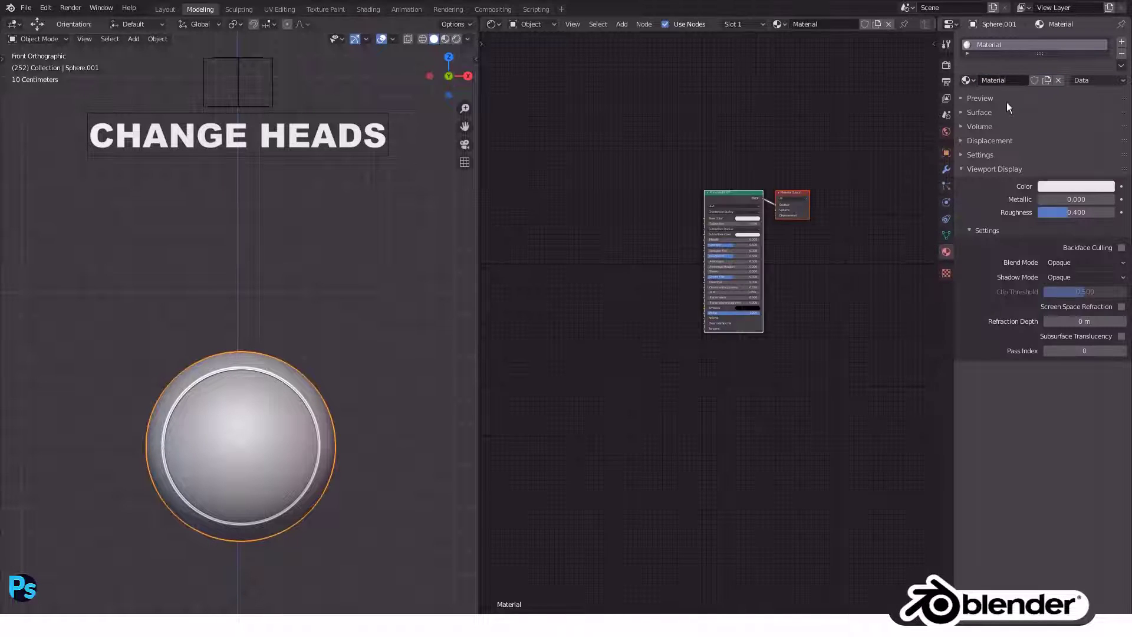
left_click(983, 168)
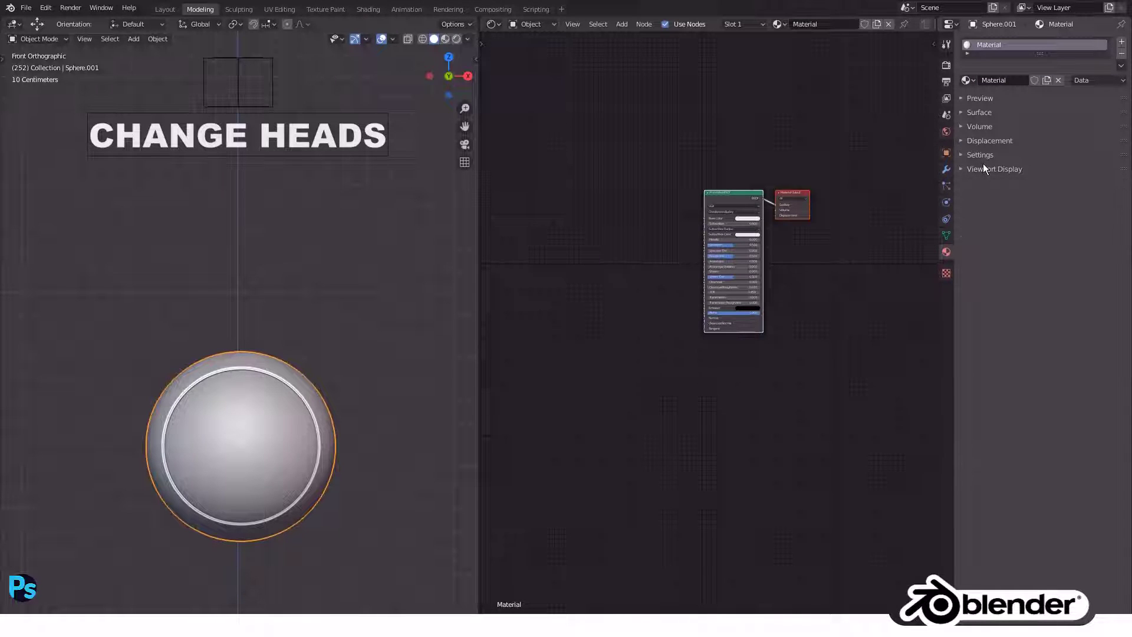
Search the Preferences add-ons for 'Mate' and enable Material: Material Library.
left_click(46, 8)
left_click(69, 175)
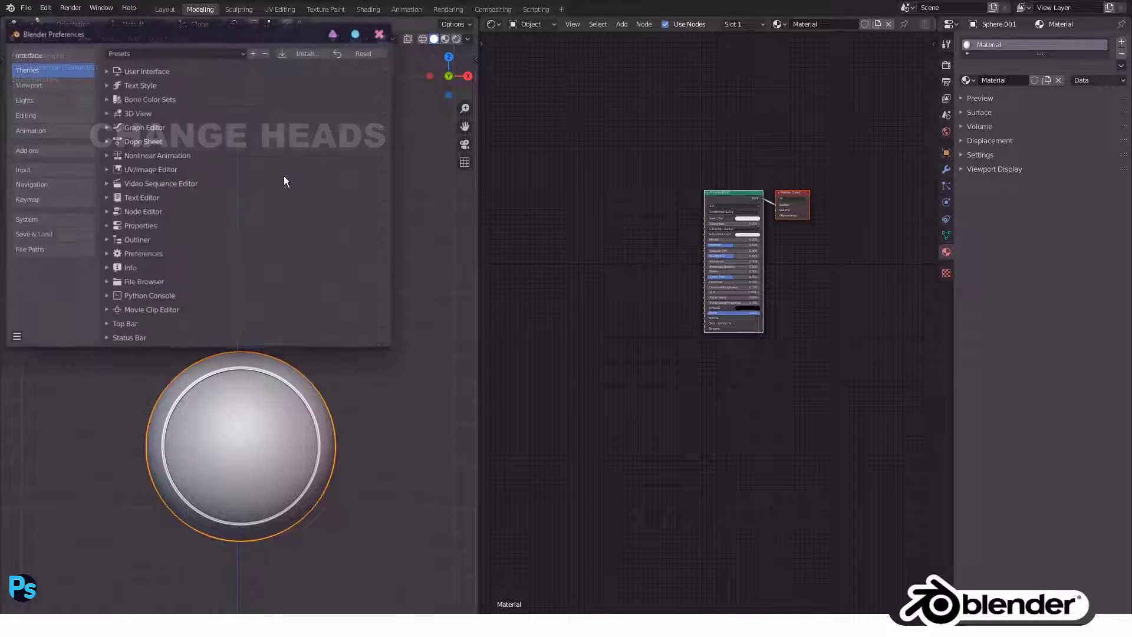
left_click(34, 150)
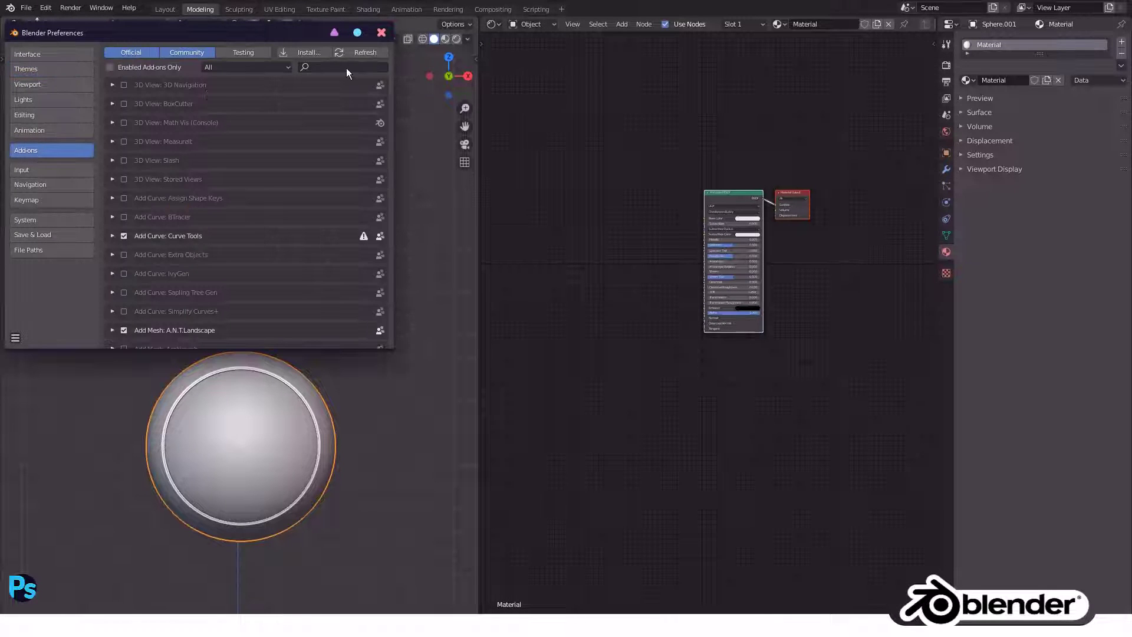
type("Mat")
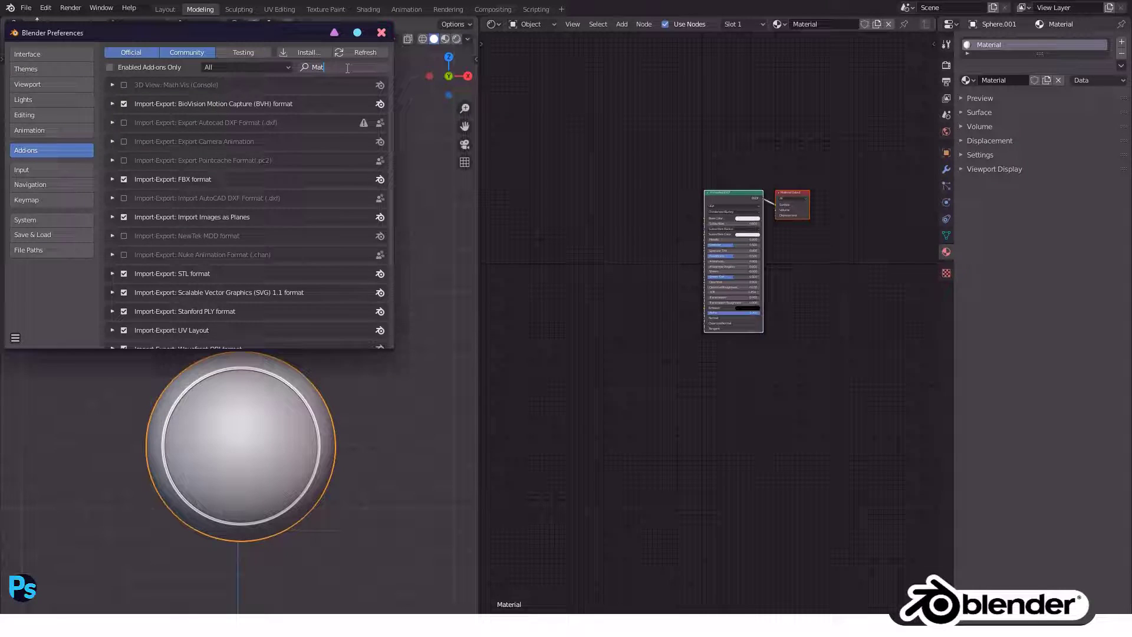
type("e")
key("Return")
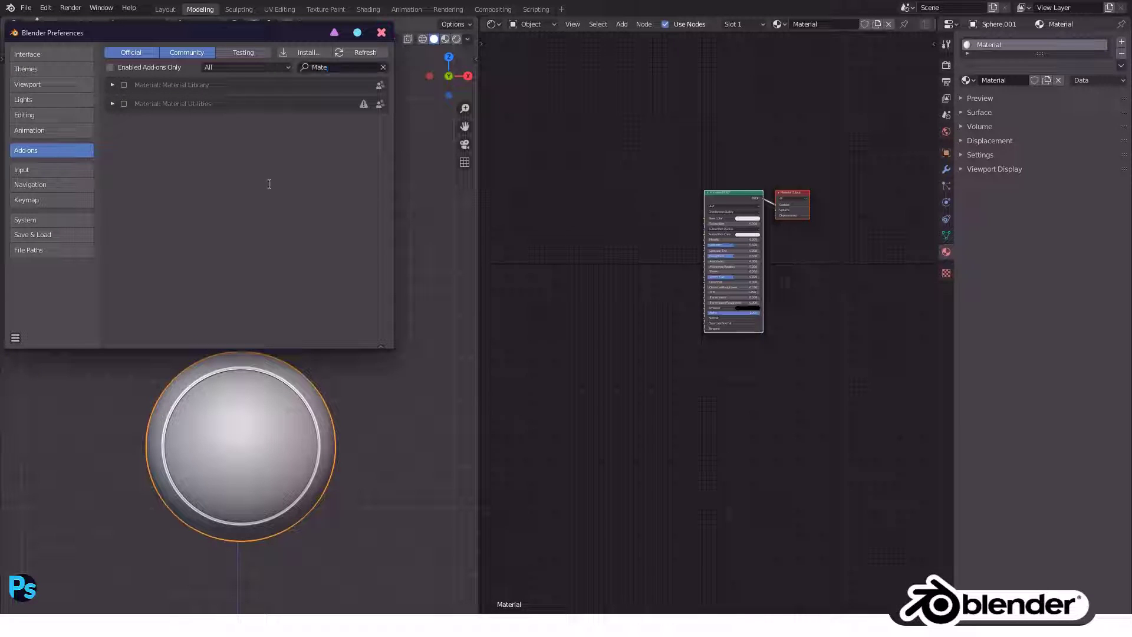
left_click(122, 86)
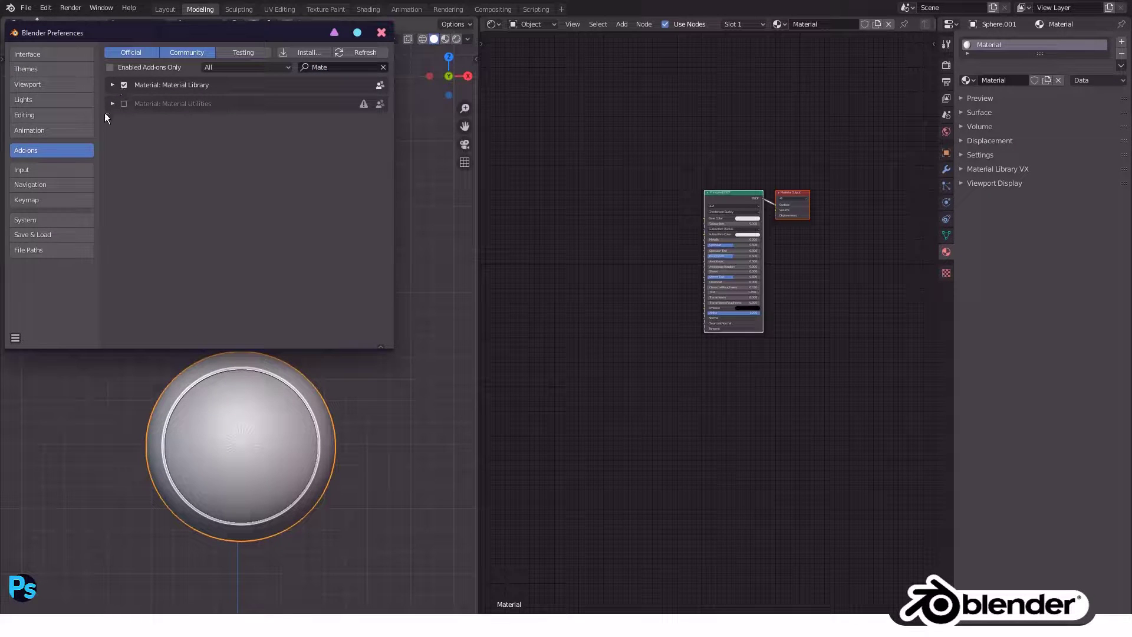
Save the preferences, close the window and expand the Material Library VX panel.
left_click(16, 339)
left_click(27, 308)
left_click(381, 33)
left_click(972, 167)
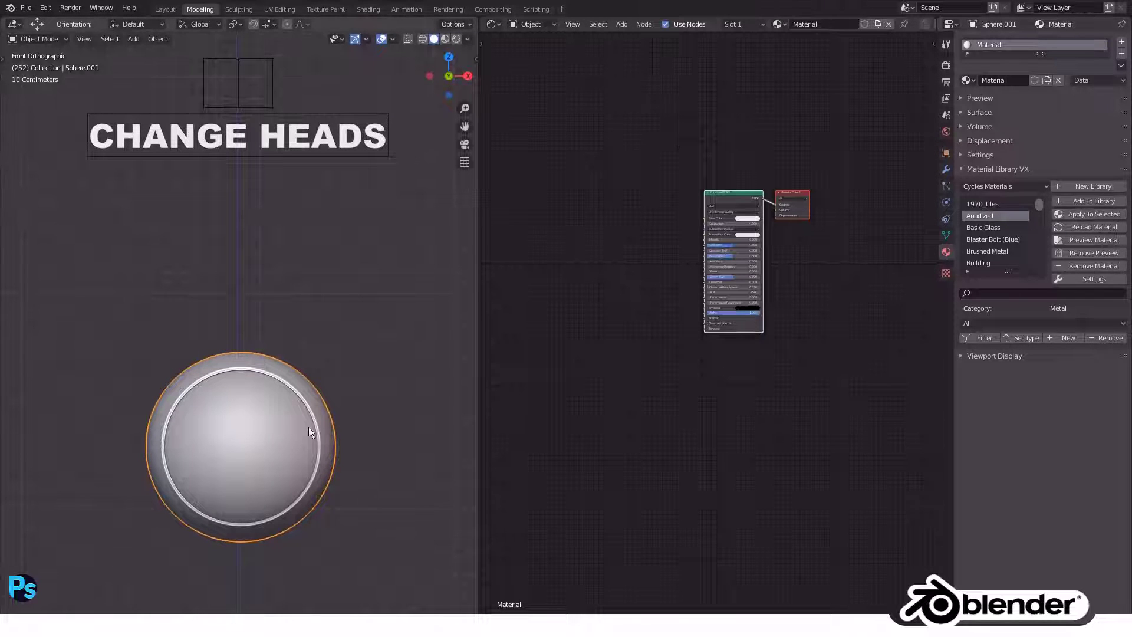
Give the head sphere Sphere.024 a new material named Head.
left_click(271, 336)
scroll(266, 330, "up", 2)
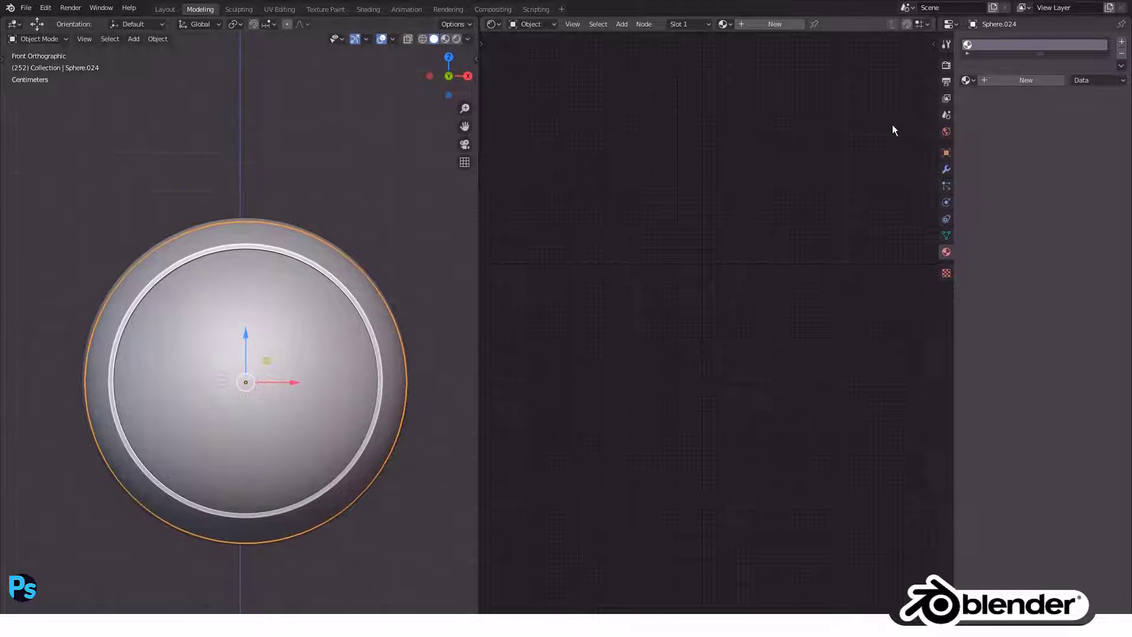
left_click(1002, 80)
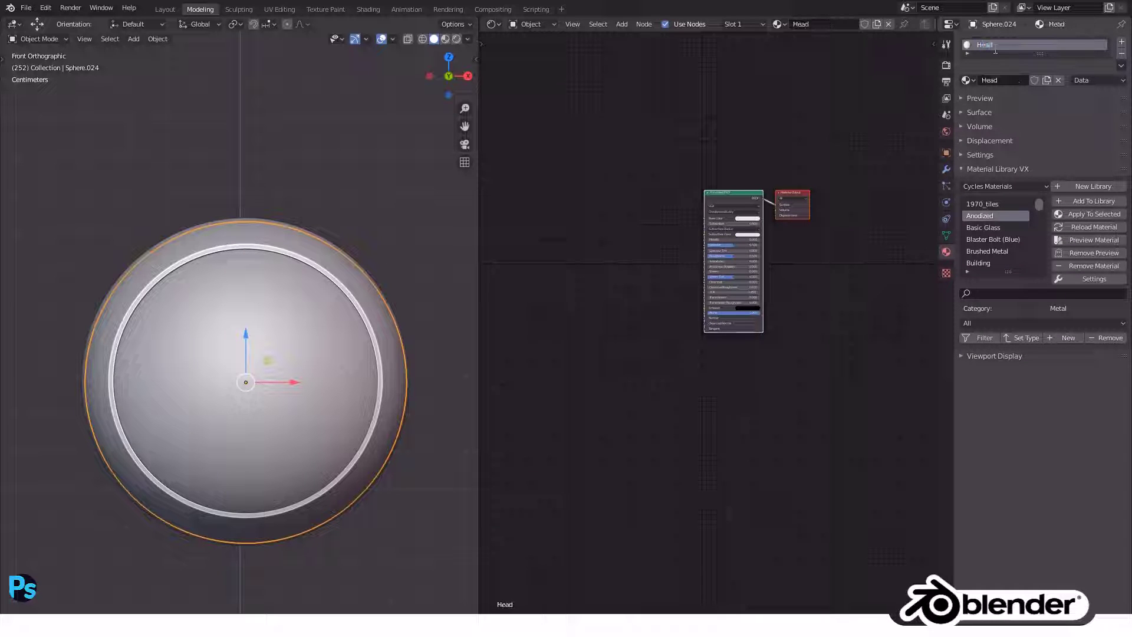
key("Return")
Project UVs onto all of the head sphere's faces in Edit Mode.
key("Tab")
key("a")
key("u")
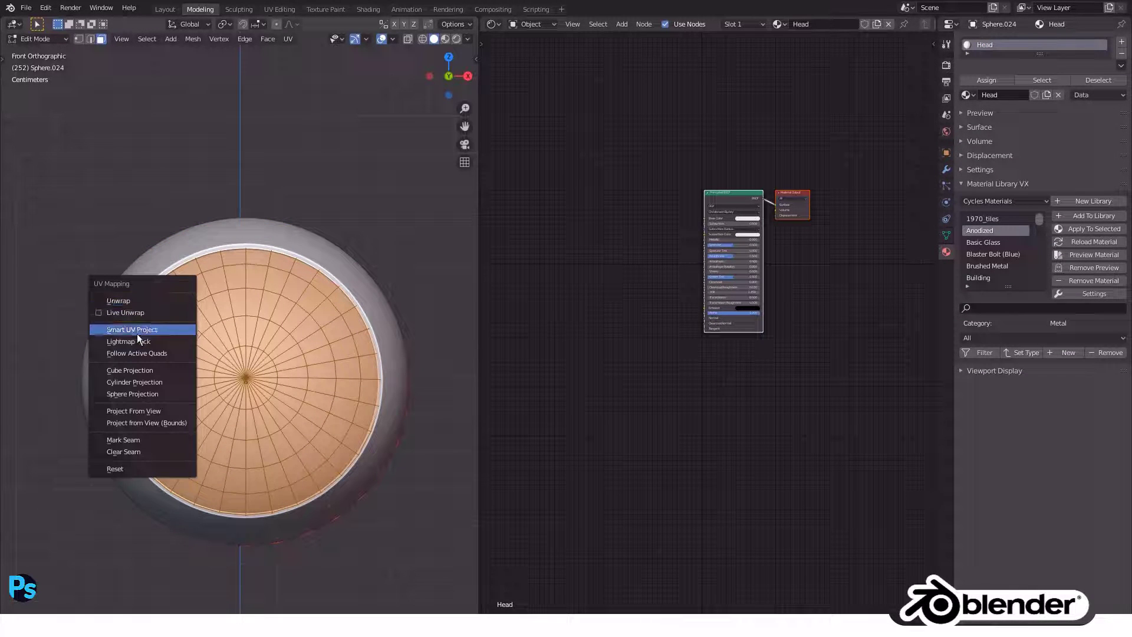
left_click(135, 370)
key("Tab")
left_click(322, 253)
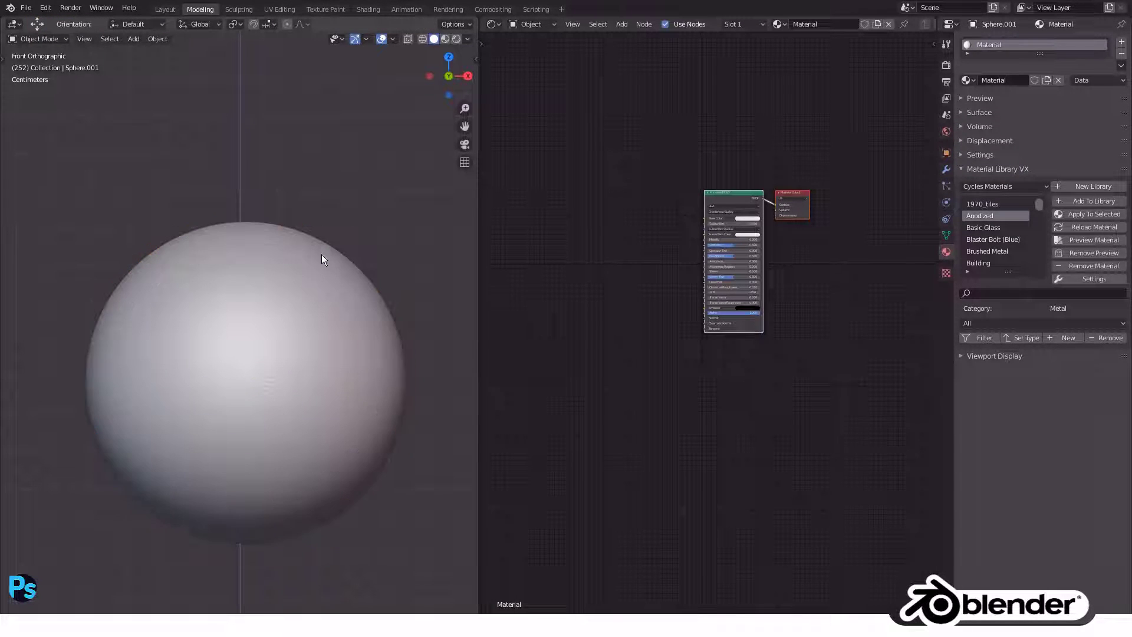
Mark the head sphere's vertical middle edge loop as a seam.
left_click(283, 295)
key("Tab")
key("KP_3")
left_click(266, 260, "alt")
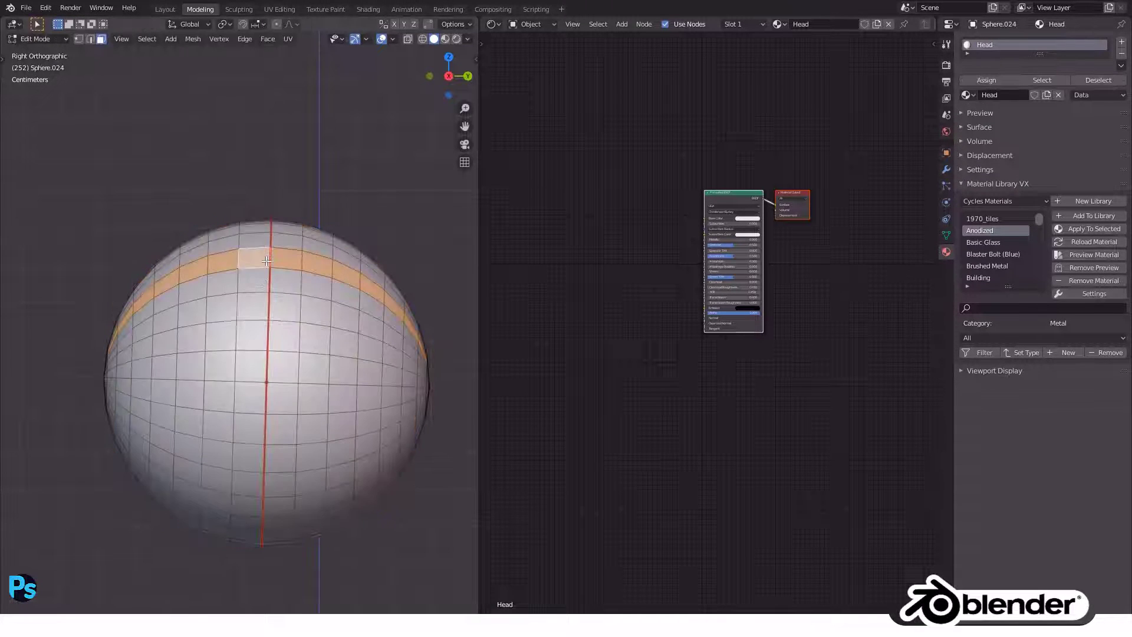
key("2")
left_click(269, 282, "alt")
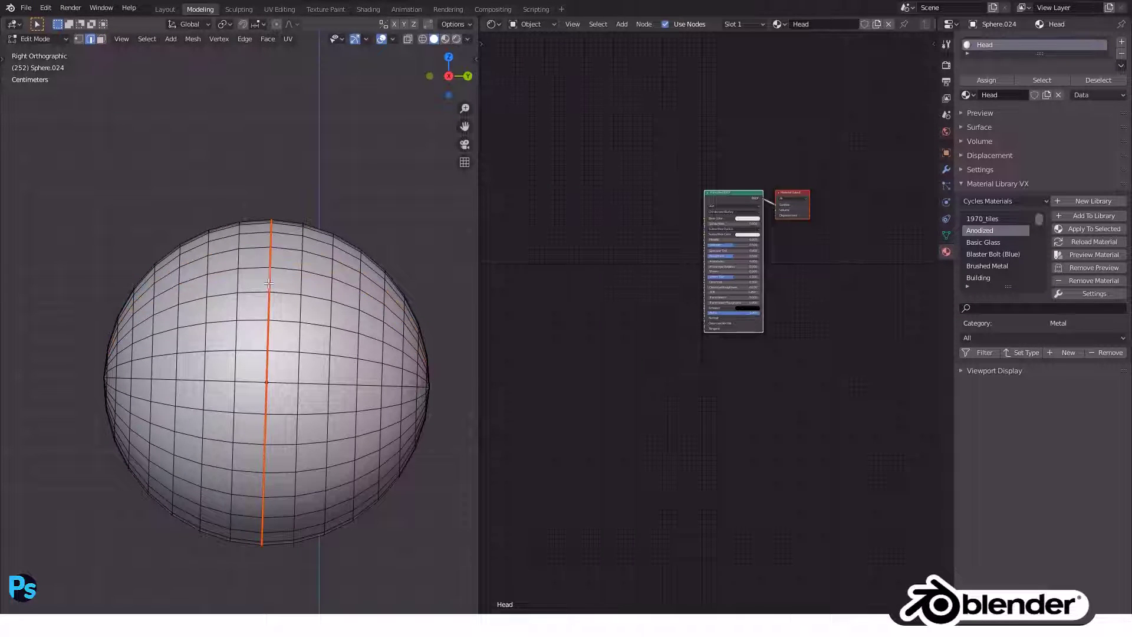
key("ctrl+e")
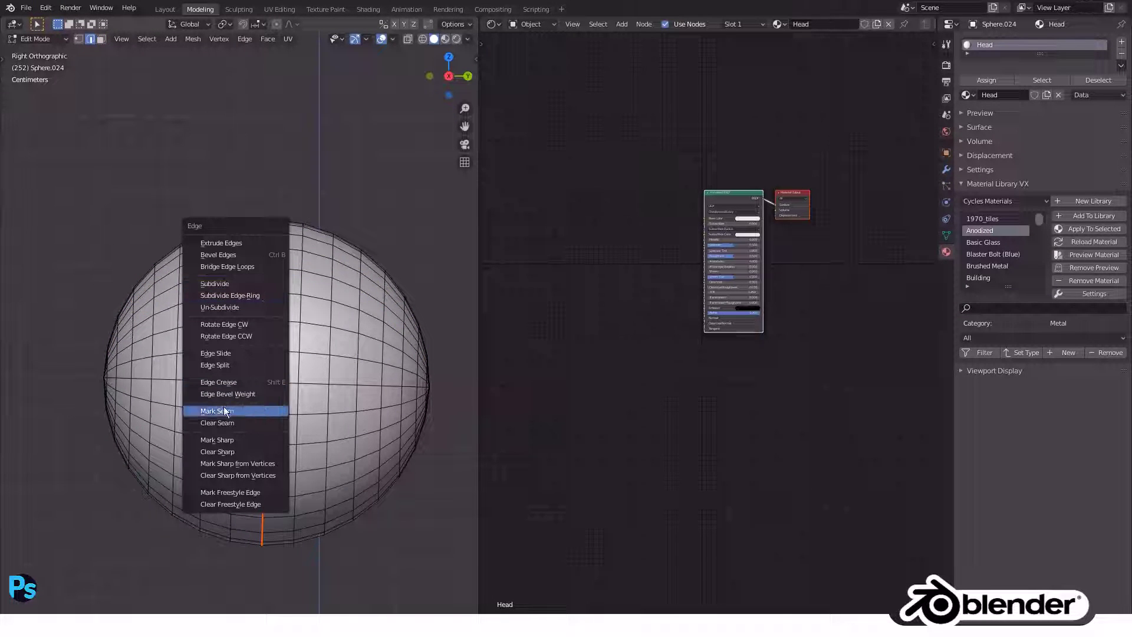
left_click(224, 411)
Unwrap the whole sphere along the seam and return to Object Mode.
key("a")
key("u")
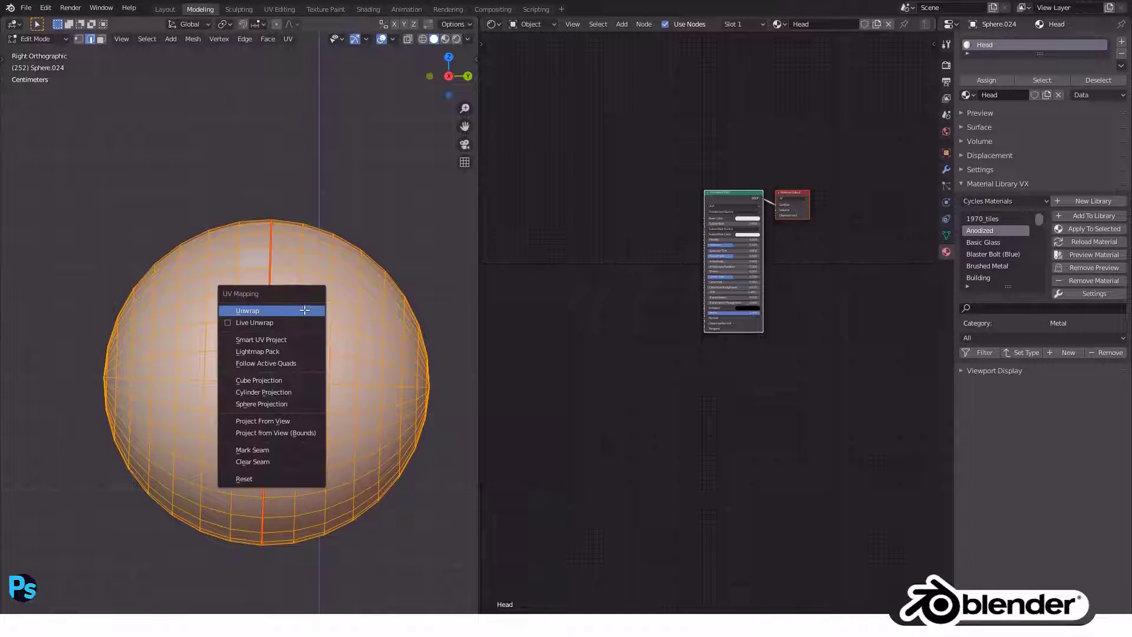
left_click(304, 310)
key("KP_7")
key("Tab")
key("KP_1")
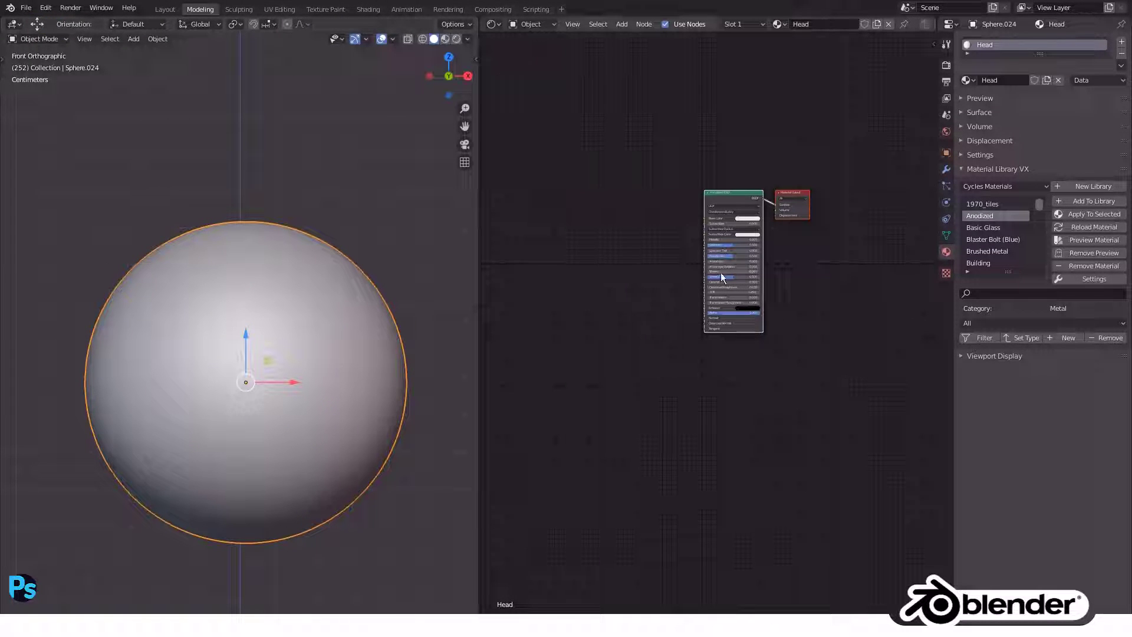
Add an Image Texture node to the Head material, placed left of the shader.
key("shift+a")
left_click(689, 263)
type("image")
key("Return")
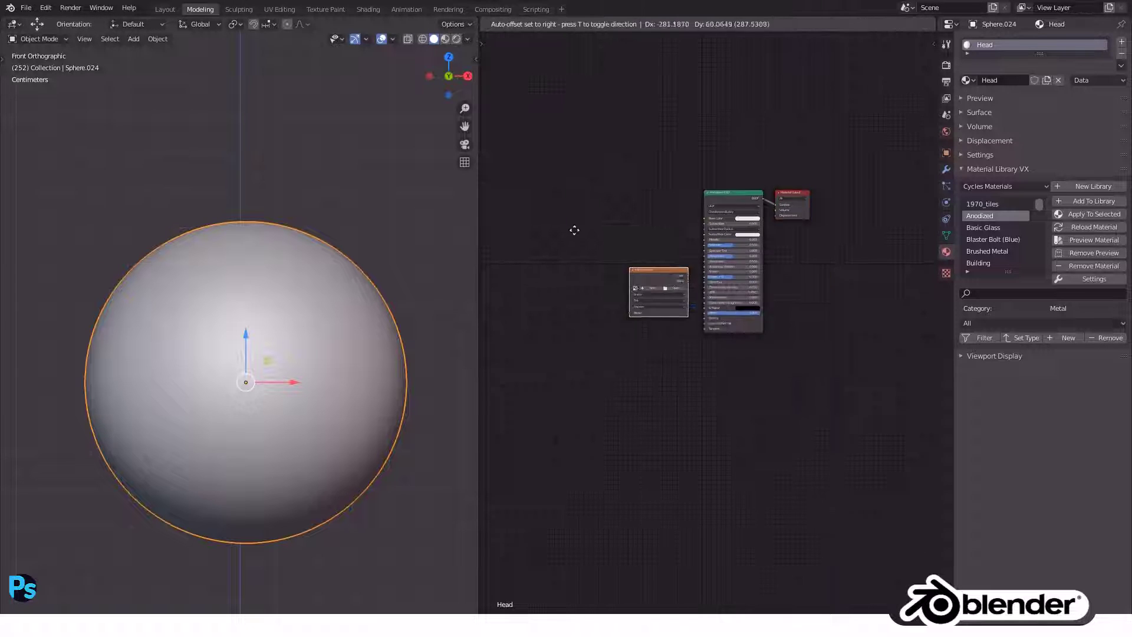
left_click(617, 195)
left_click(634, 182)
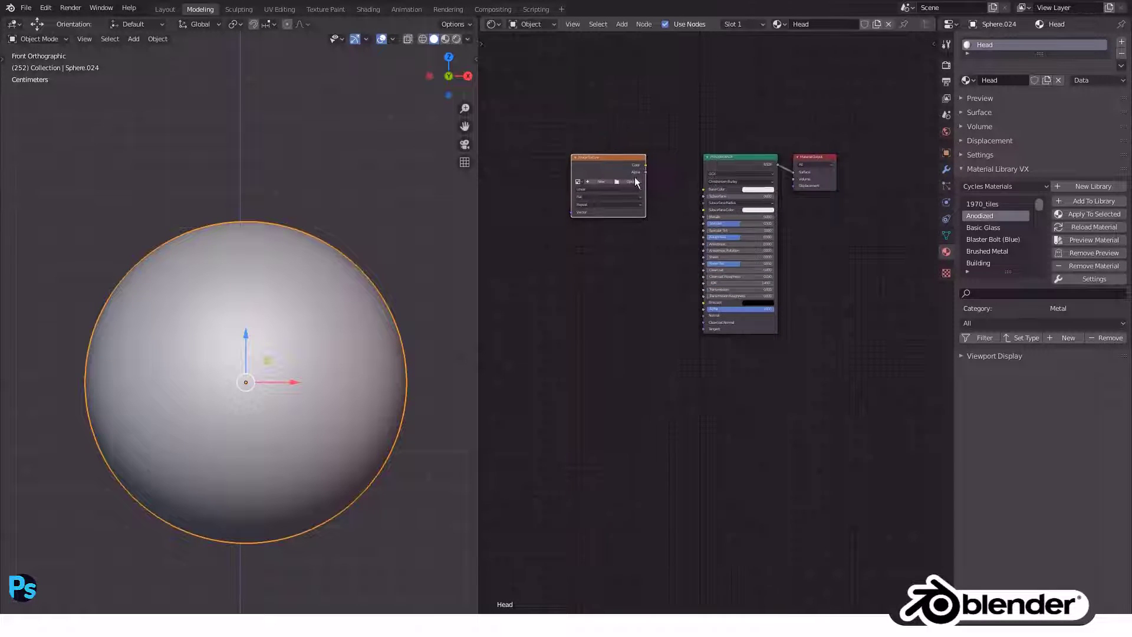
scroll(610, 251, "up", 3)
scroll(610, 252, "up", 1)
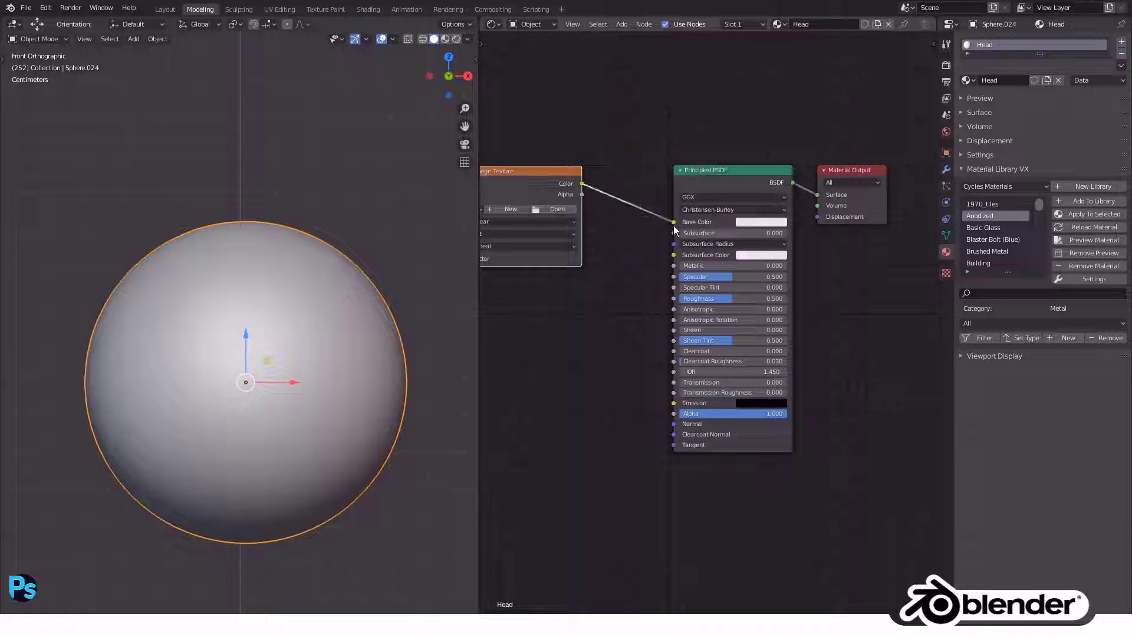
scroll(676, 230, "down", 1)
Add a Bump node and connect the image Color to its Height input.
key("shift+a")
type("bum")
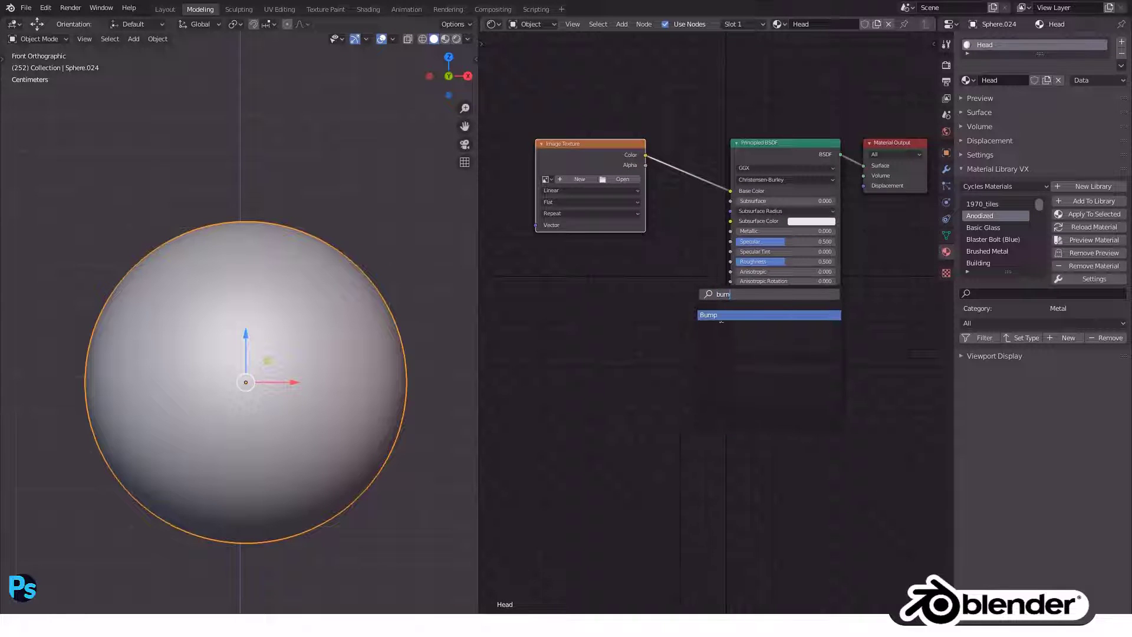
left_click(721, 316)
left_click(672, 345)
left_click_drag(645, 187, 550, 171)
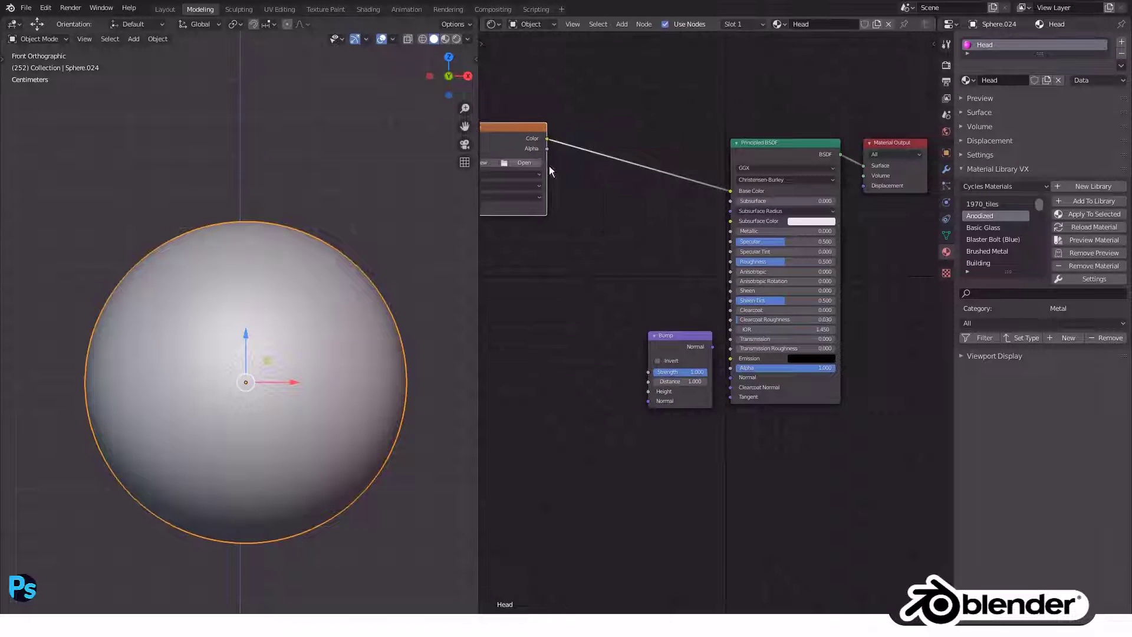
scroll(664, 258, "down", 1)
key("shift+a")
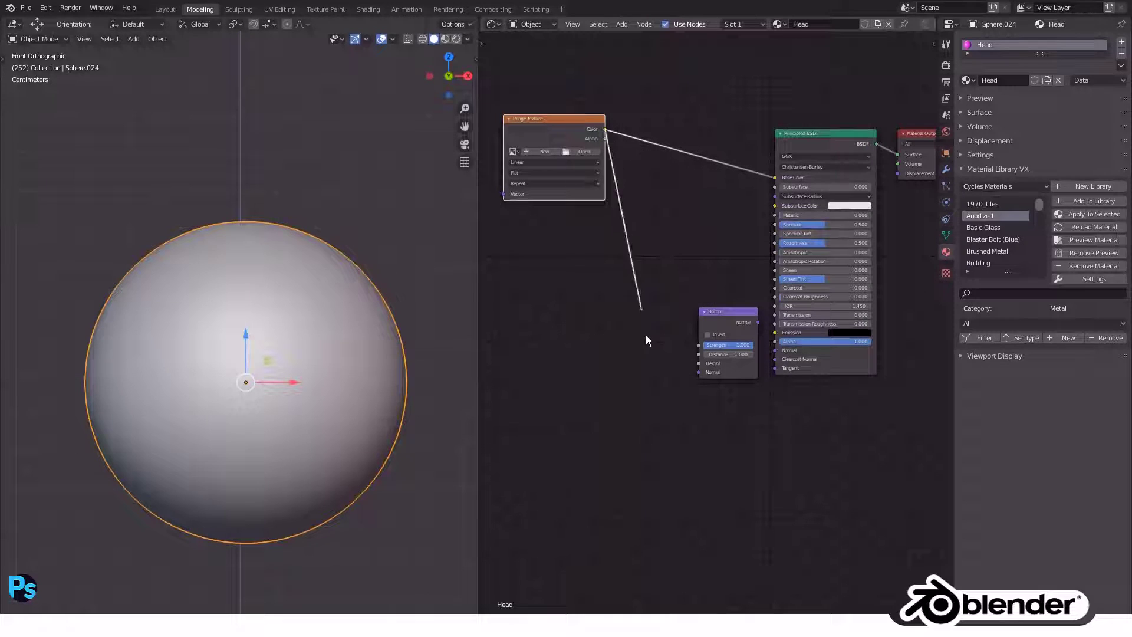
left_click_drag(646, 336, 698, 363)
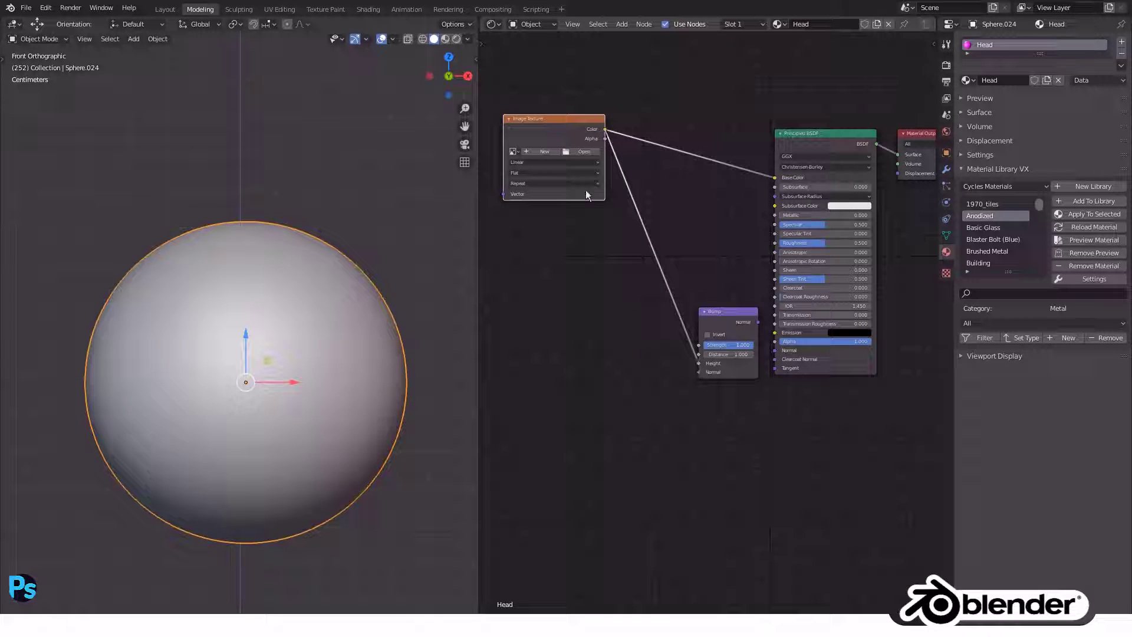
Load Heads.jpg from the Megabot Textures folder and connect Bump Normal to the shader Normal.
left_click(577, 152)
left_click(356, 246)
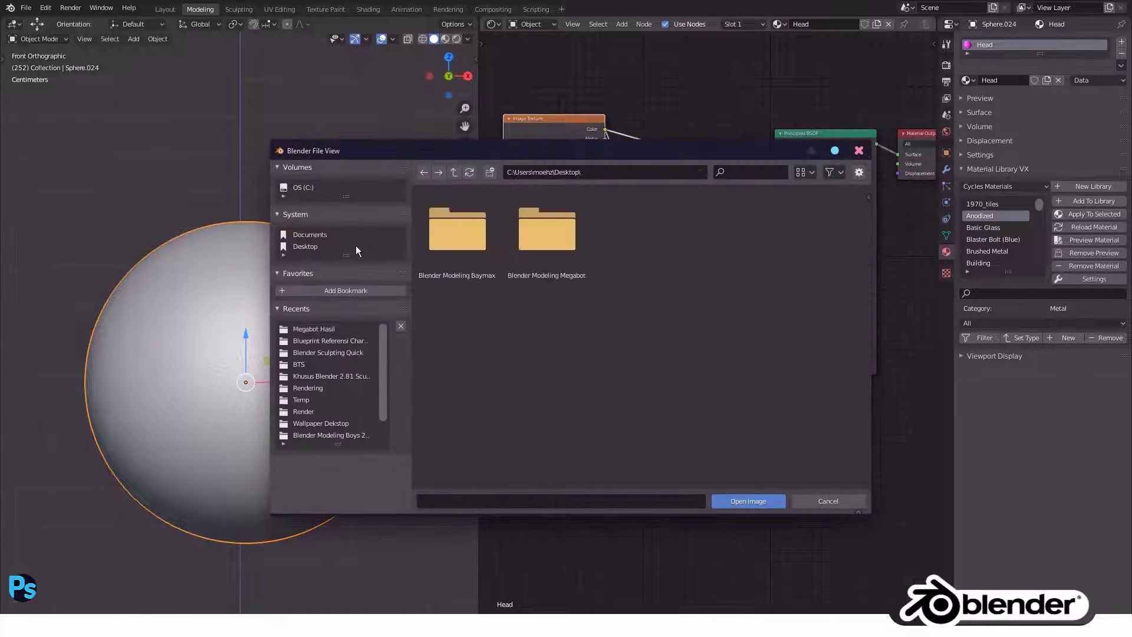
double_click(522, 239)
left_click(644, 328)
double_click(557, 324)
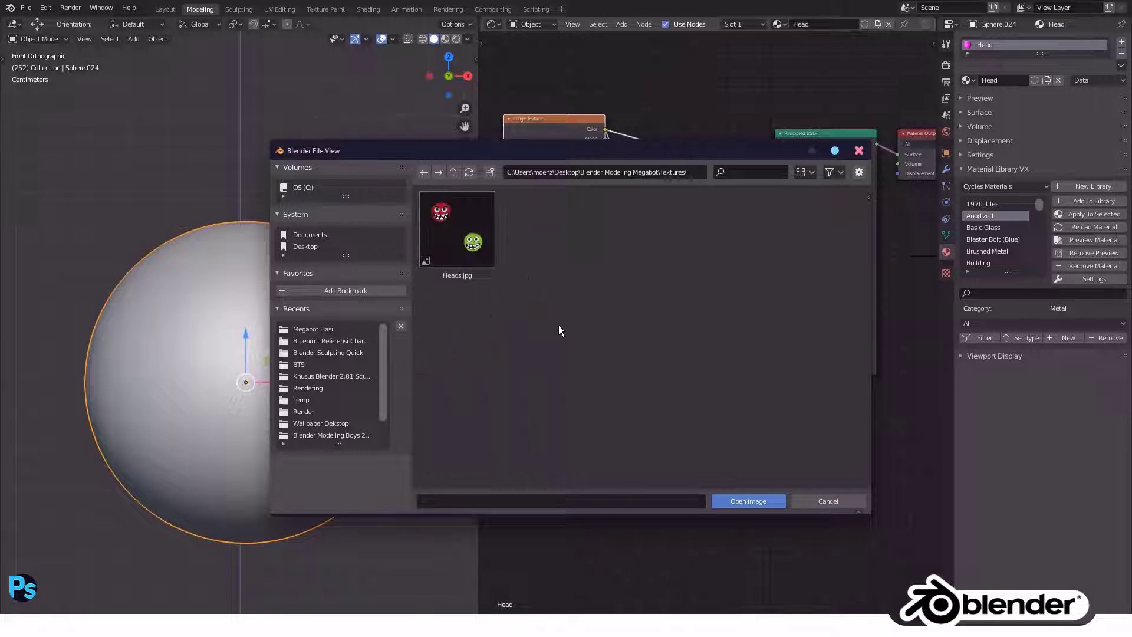
double_click(489, 235)
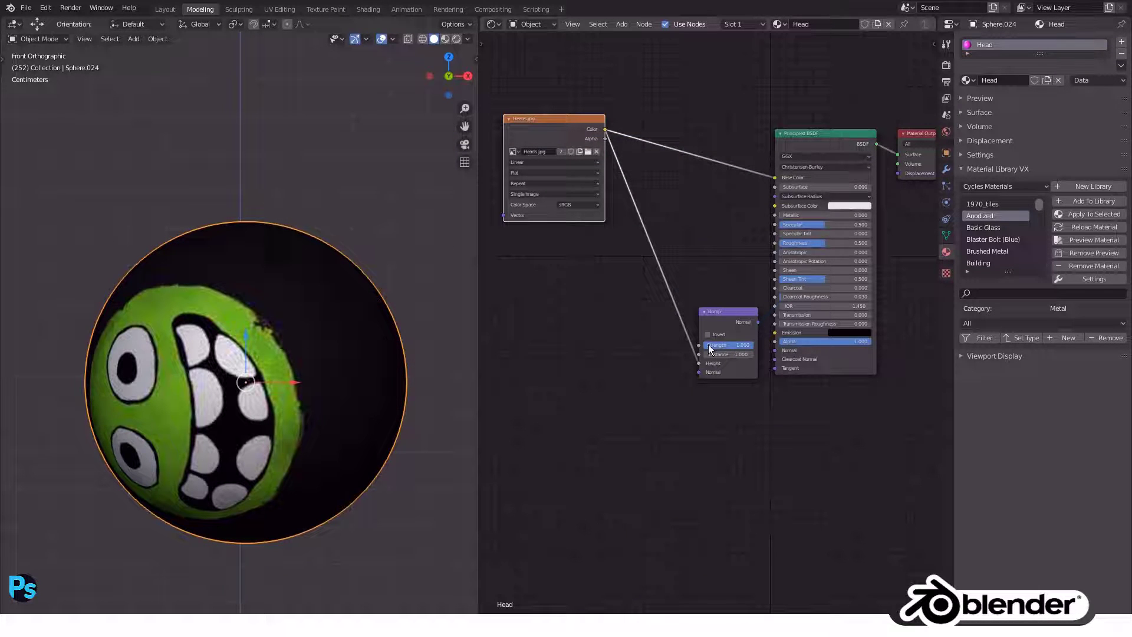
mouse_move(759, 321)
left_mouse_down()
mouse_move(774, 350)
mouse_move(698, 346)
left_mouse_up()
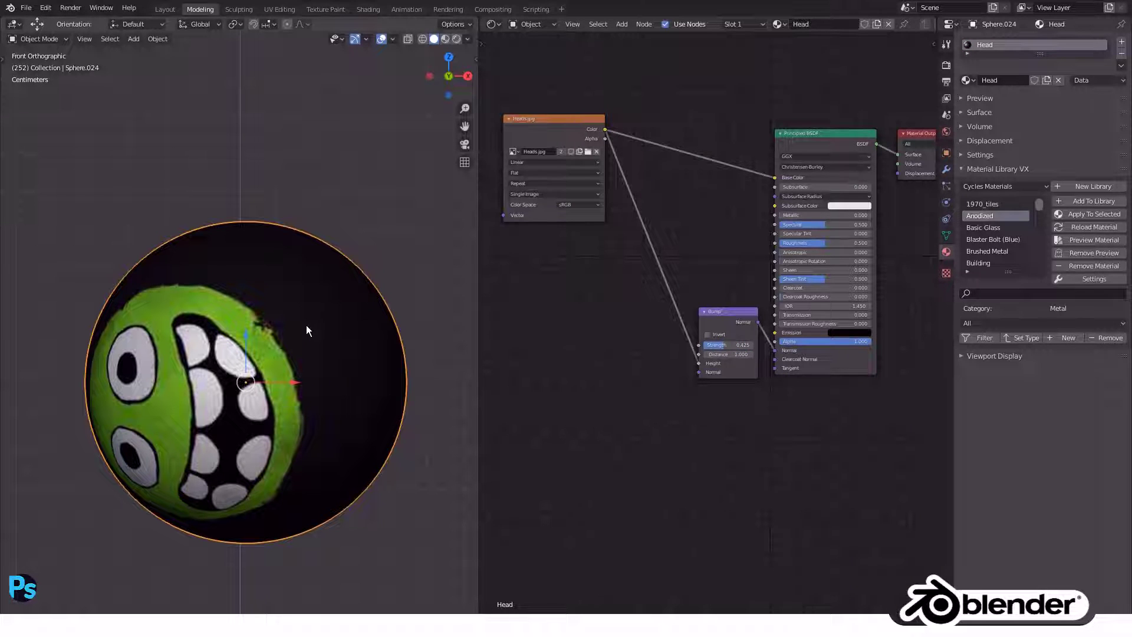
Split the node editor into two areas and widen it.
left_click_drag(483, 32, 731, 44)
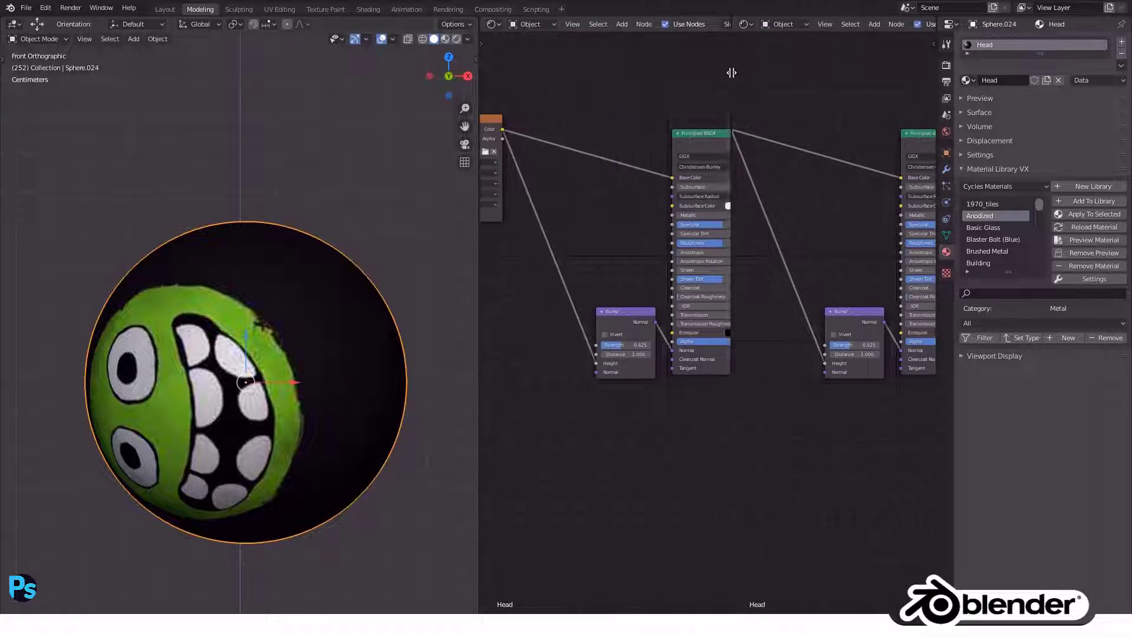
left_click_drag(481, 255, 300, 259)
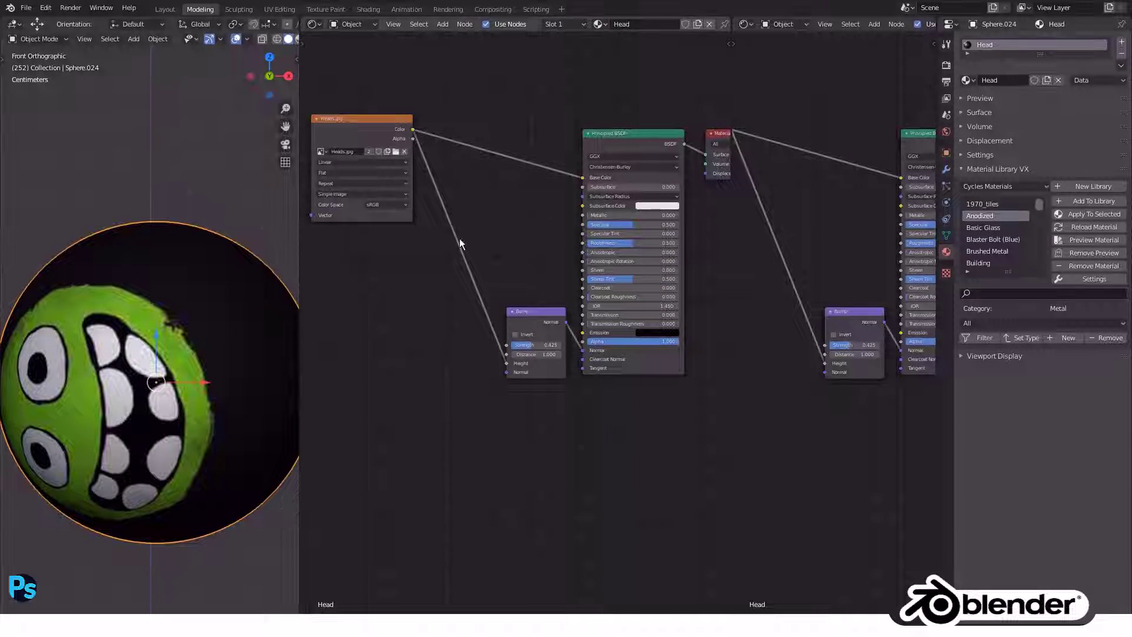
left_click(312, 24)
Make the left area an Image Editor showing Heads.jpg.
left_click(326, 95)
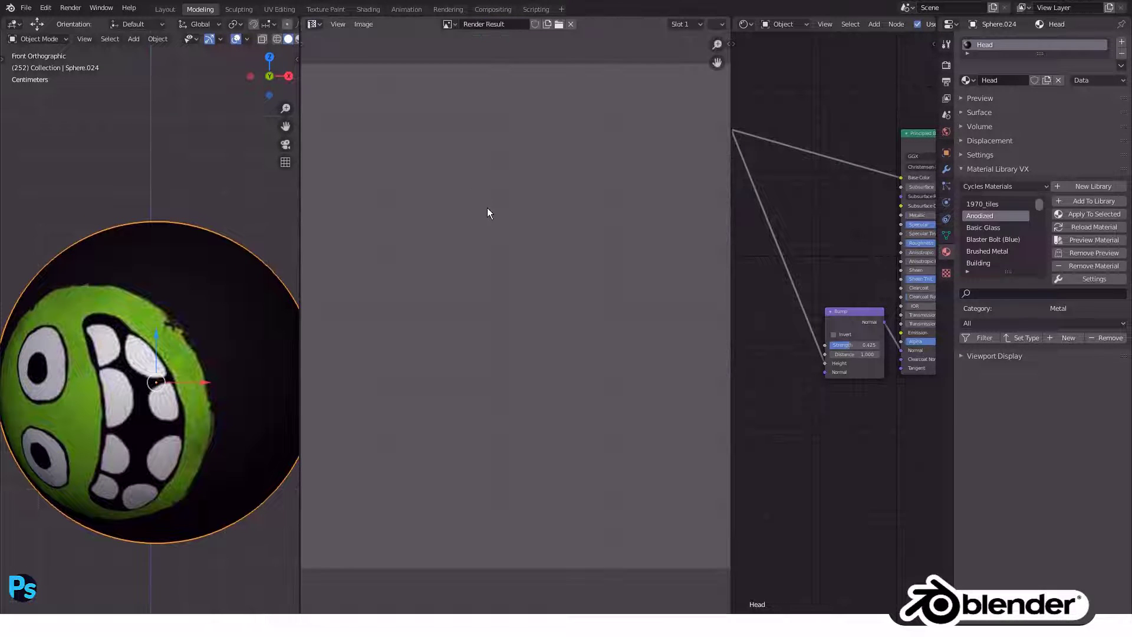
left_click(448, 25)
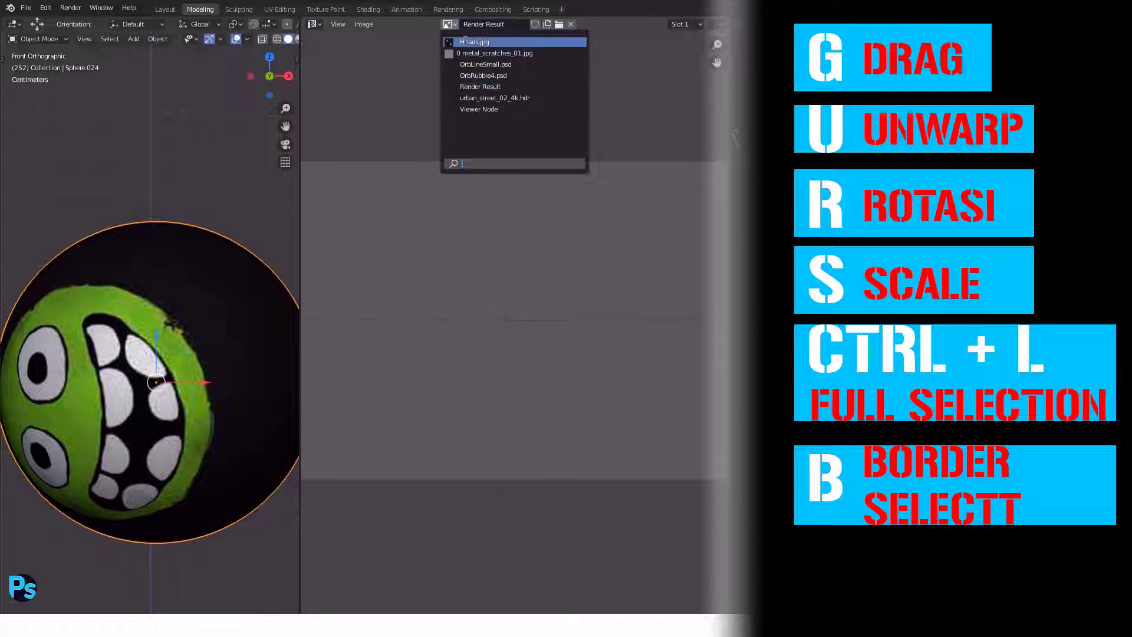
left_click(478, 42)
scroll(175, 286, "down", 1)
In Edit Mode, select the green-face UV island and move it.
key("Tab")
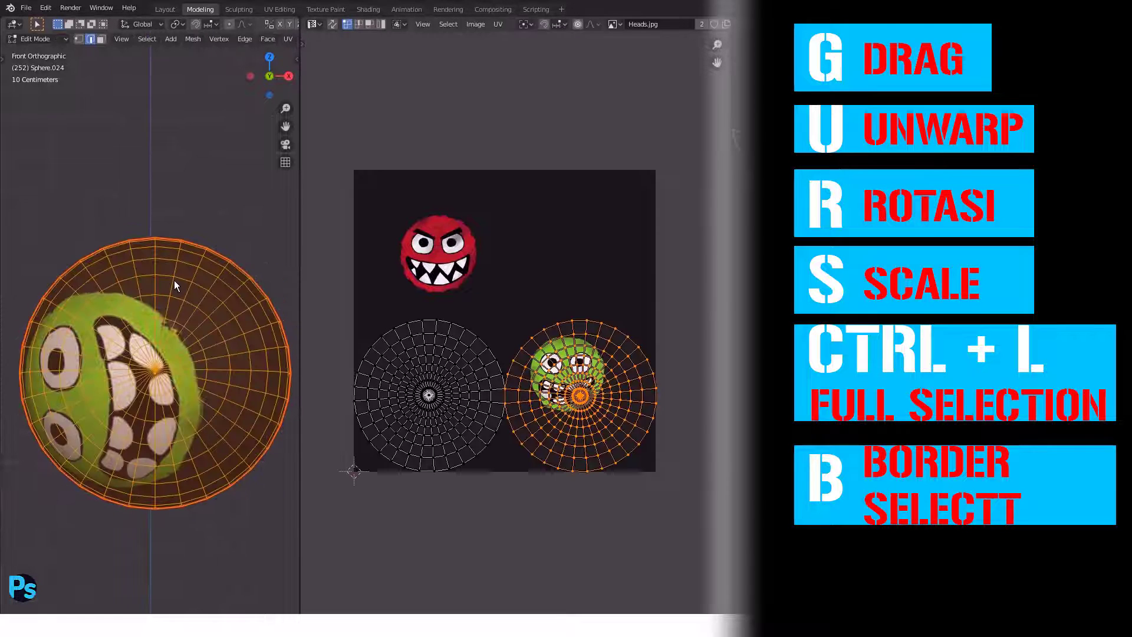
key("ctrl+l")
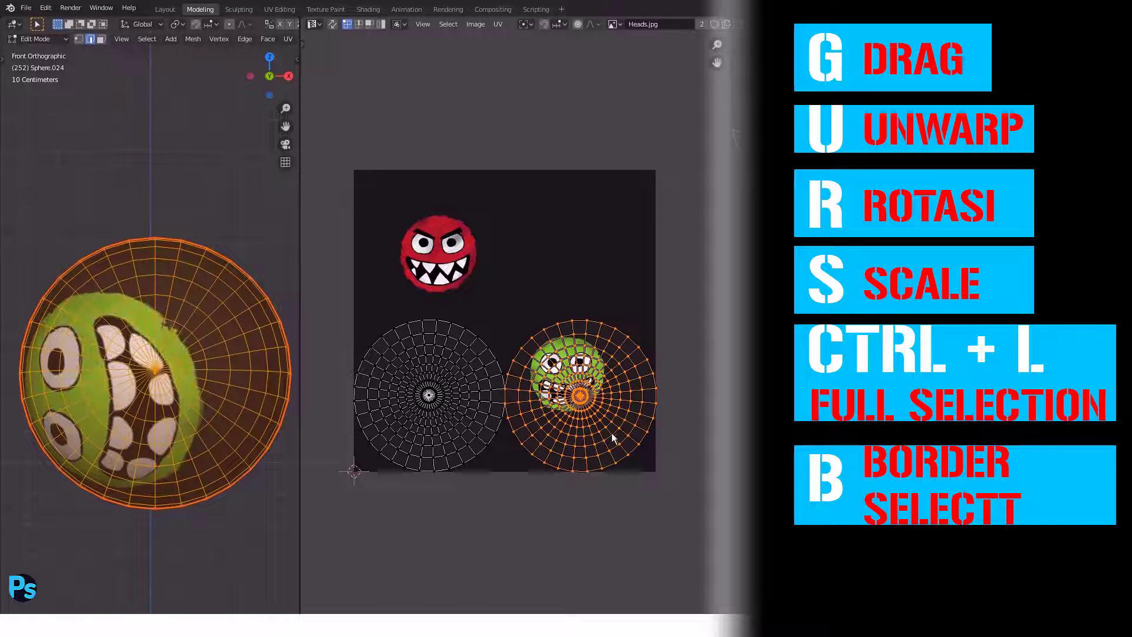
key("g")
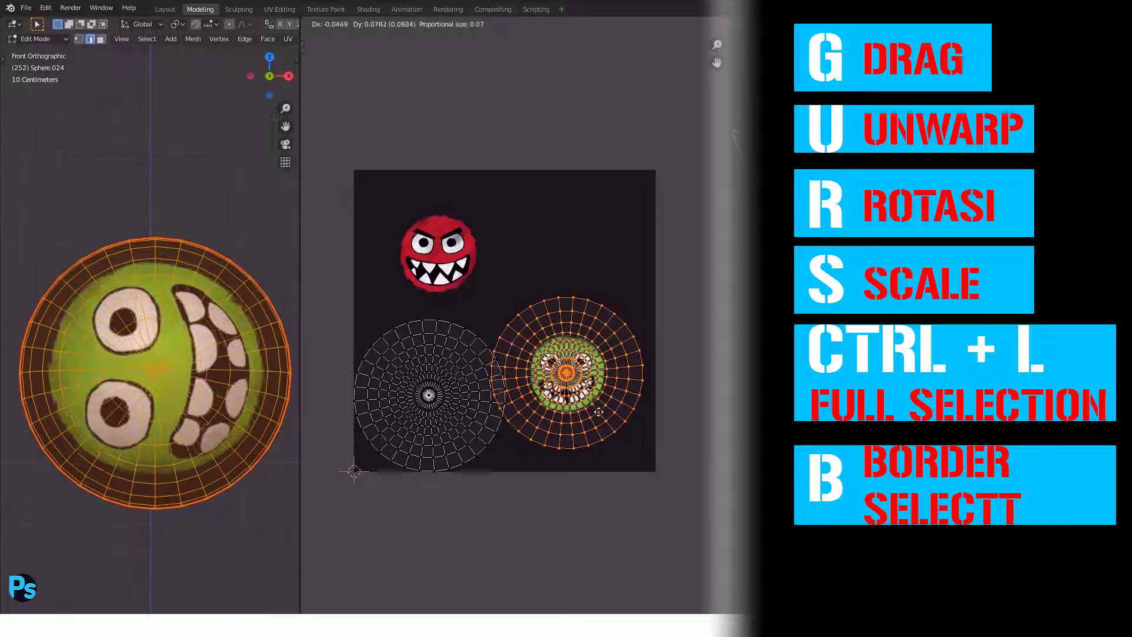
left_click(598, 411)
Select the left UV island and move it onto the red face.
left_click(422, 358)
key("ctrl+l")
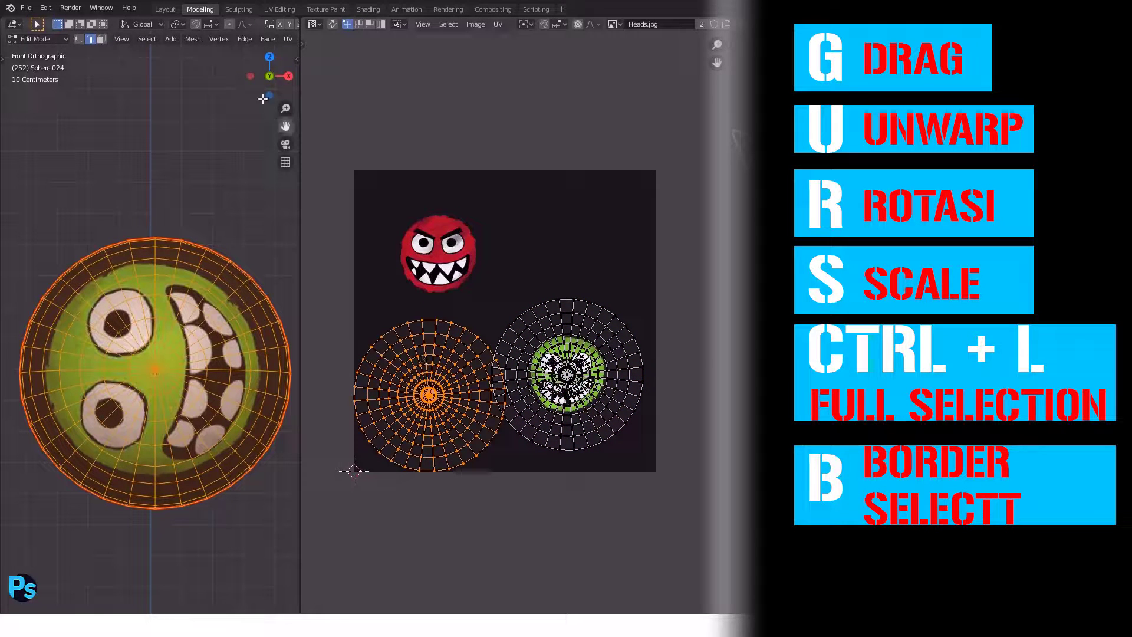
key("n")
left_click(292, 128)
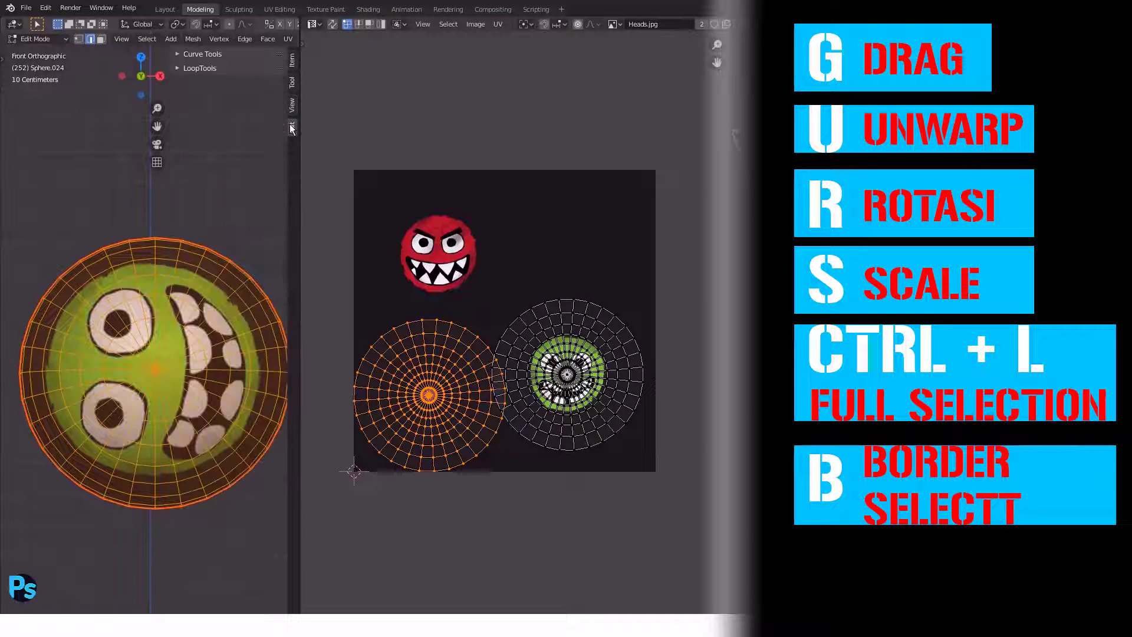
left_click(290, 105)
left_click(289, 85)
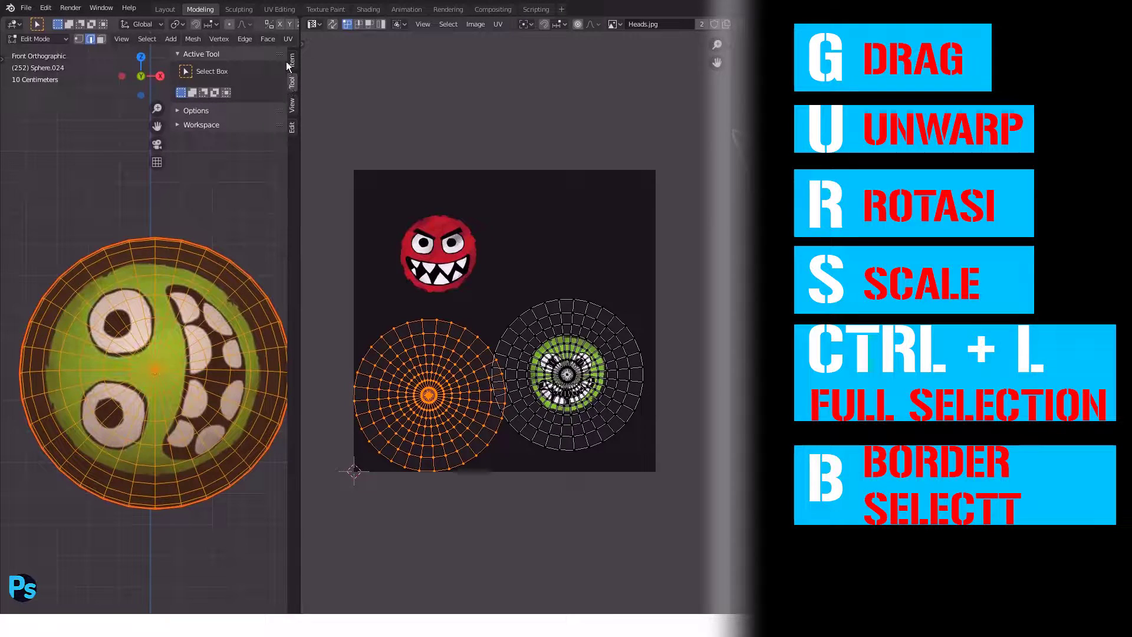
left_click(293, 66)
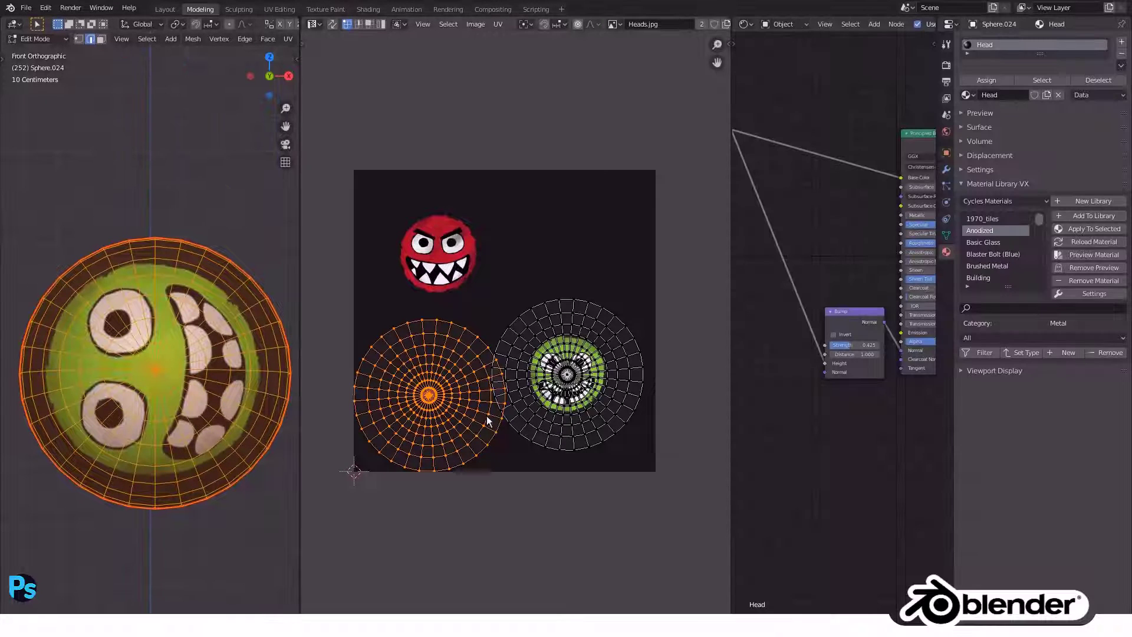
key("g")
left_click(463, 266)
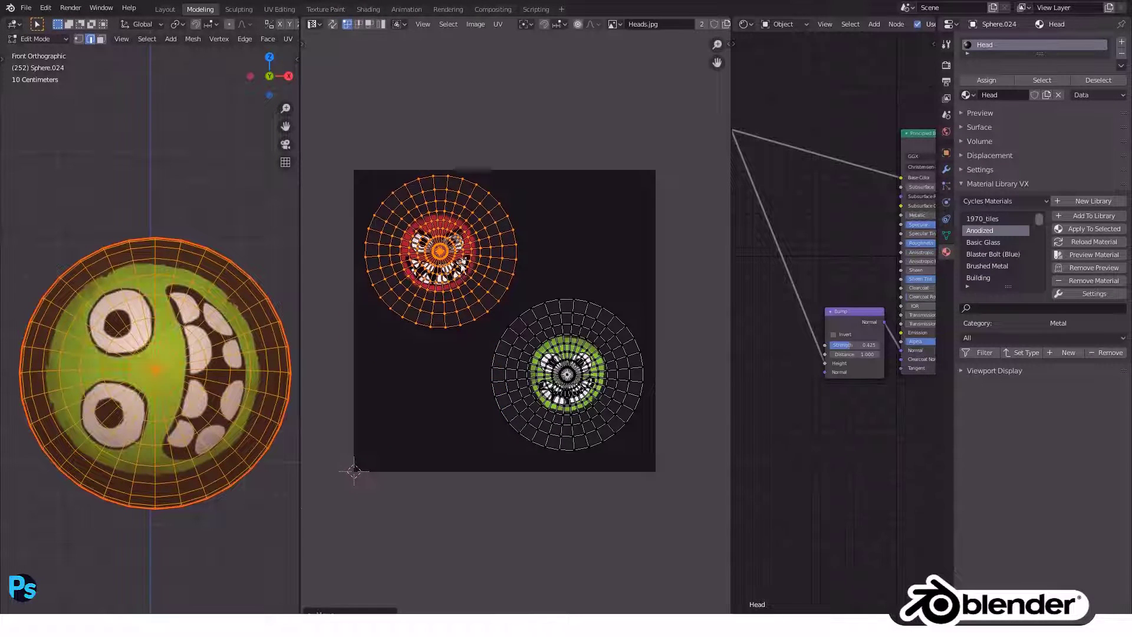
Make three small adjustments to the red-face UVs.
scroll(462, 267, "up", 1)
scroll(463, 266, "up", 1)
scroll(554, 272, "up", 1)
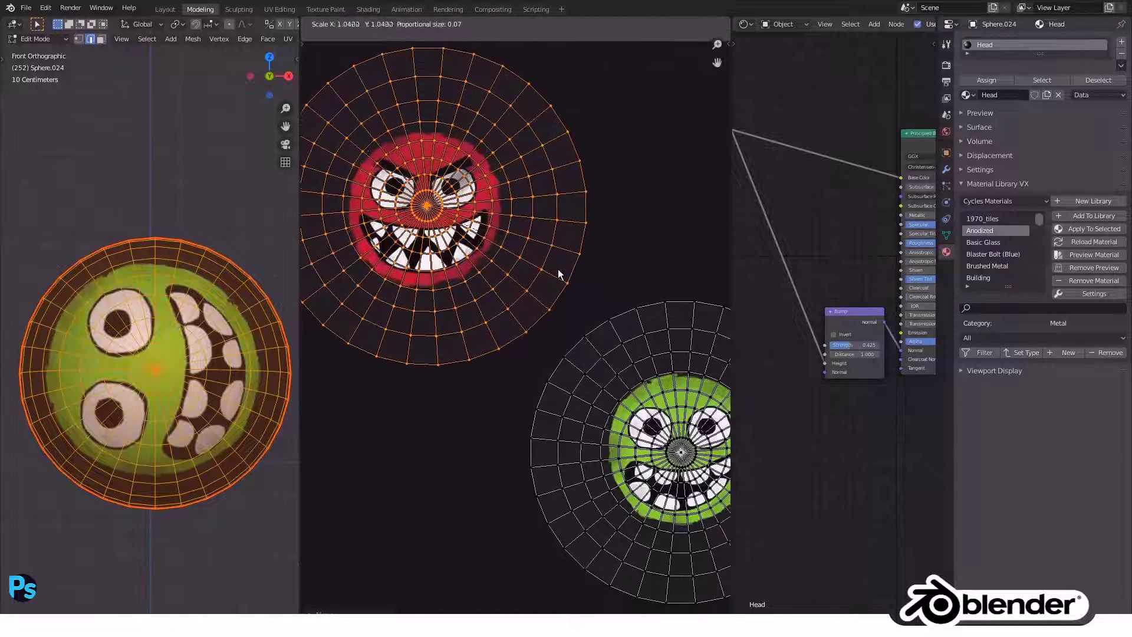
key("g")
left_click(553, 274)
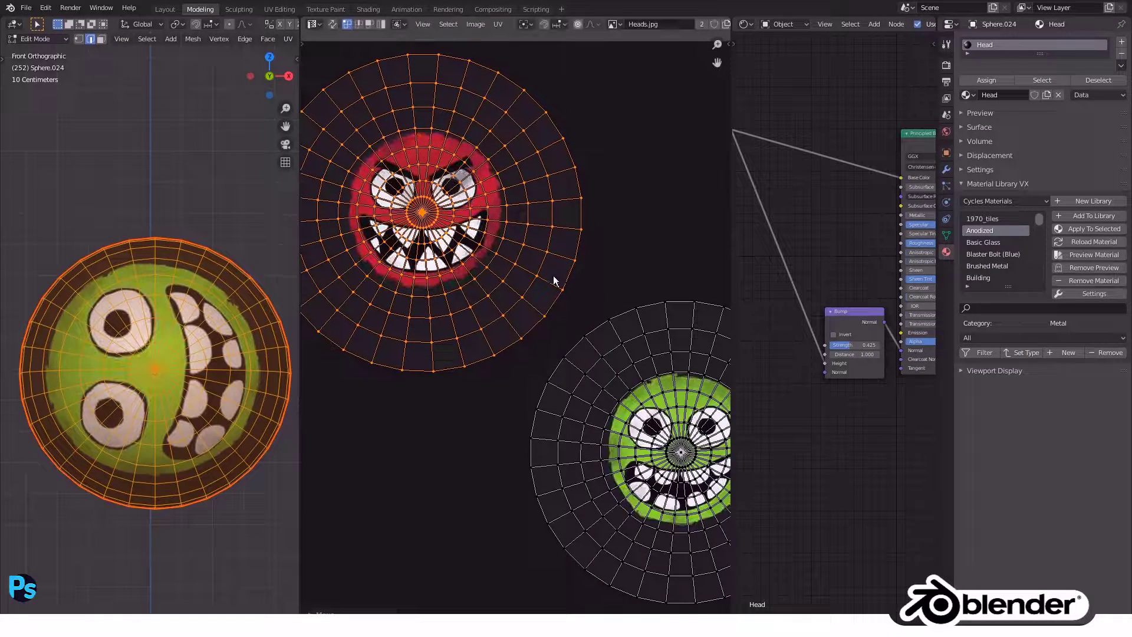
key("g")
left_click(561, 278)
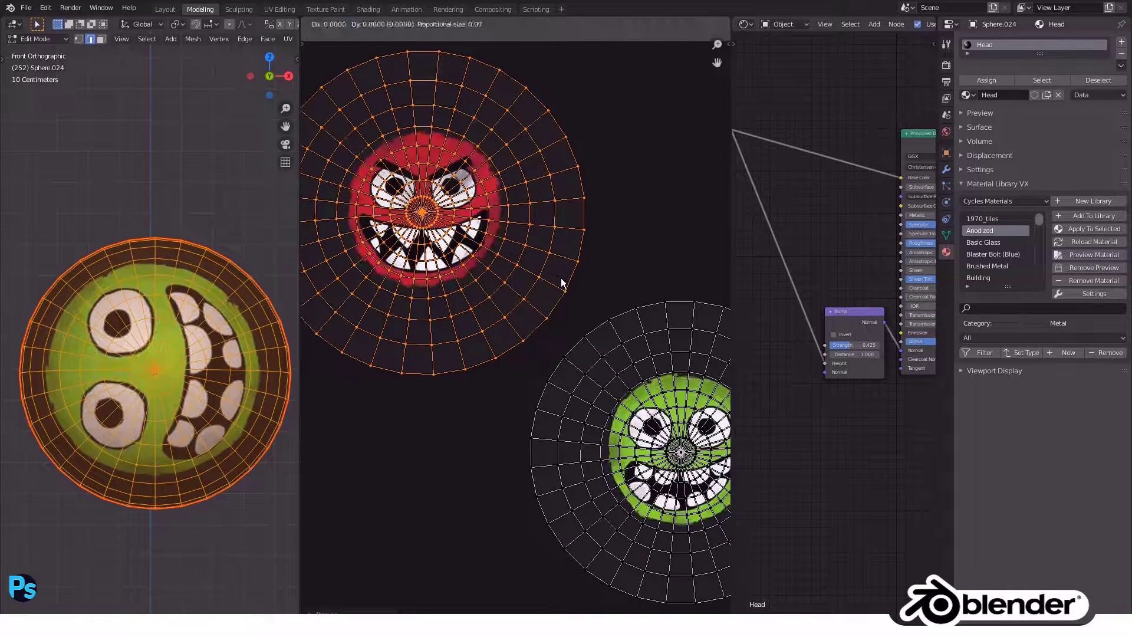
key("g")
left_click(562, 276)
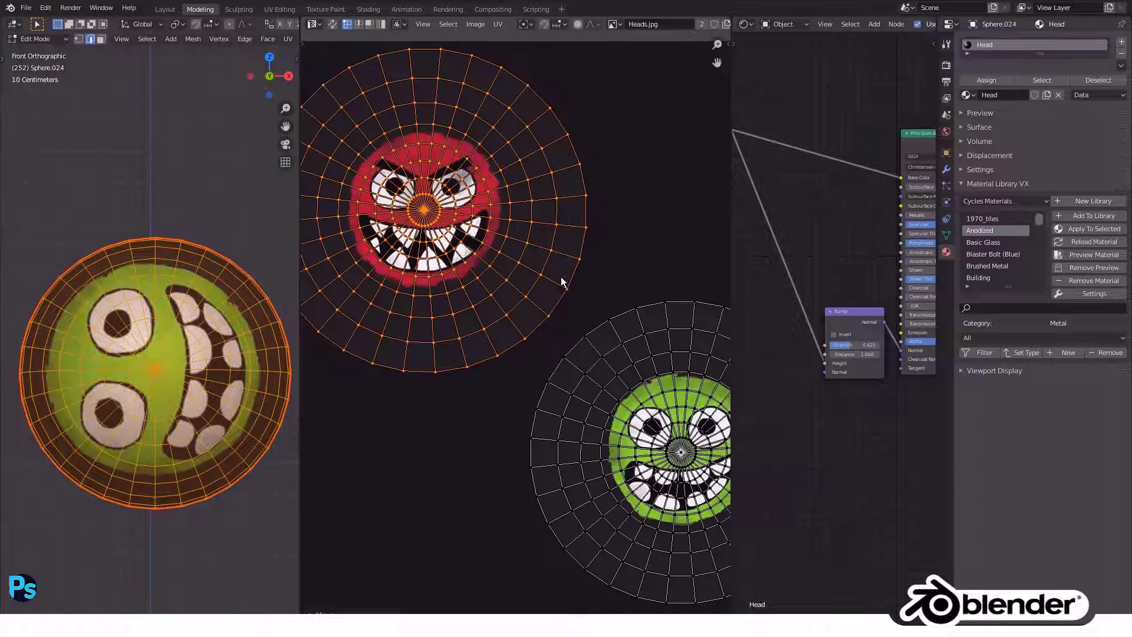
Shift the green-face UV island slightly and check the head in Object Mode.
scroll(562, 282, "down", 2)
left_click(575, 304)
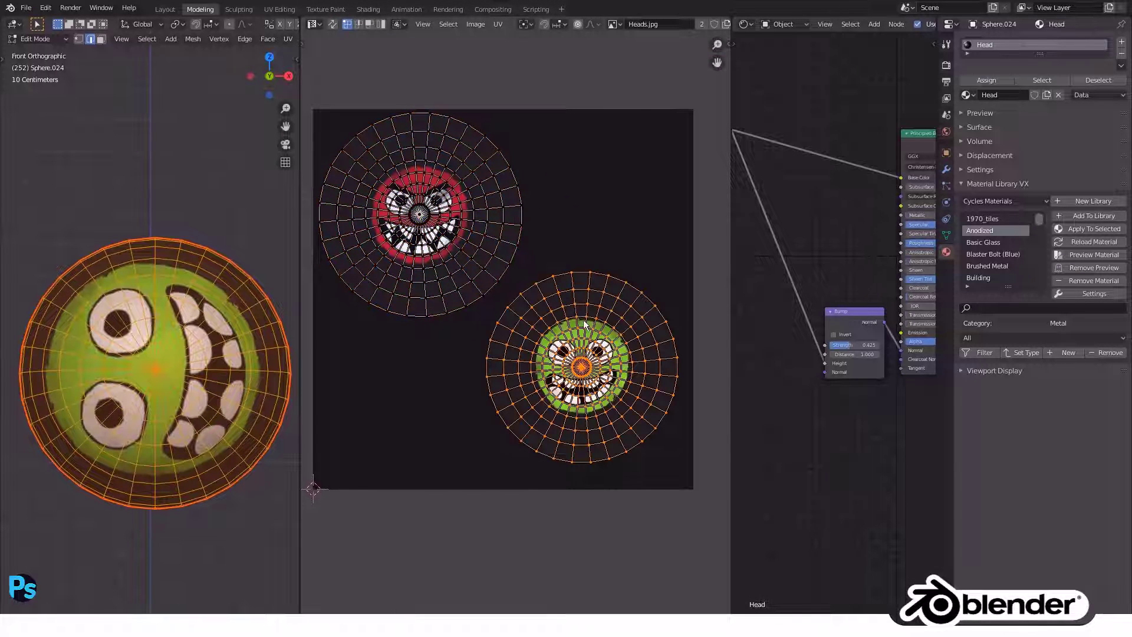
key("g")
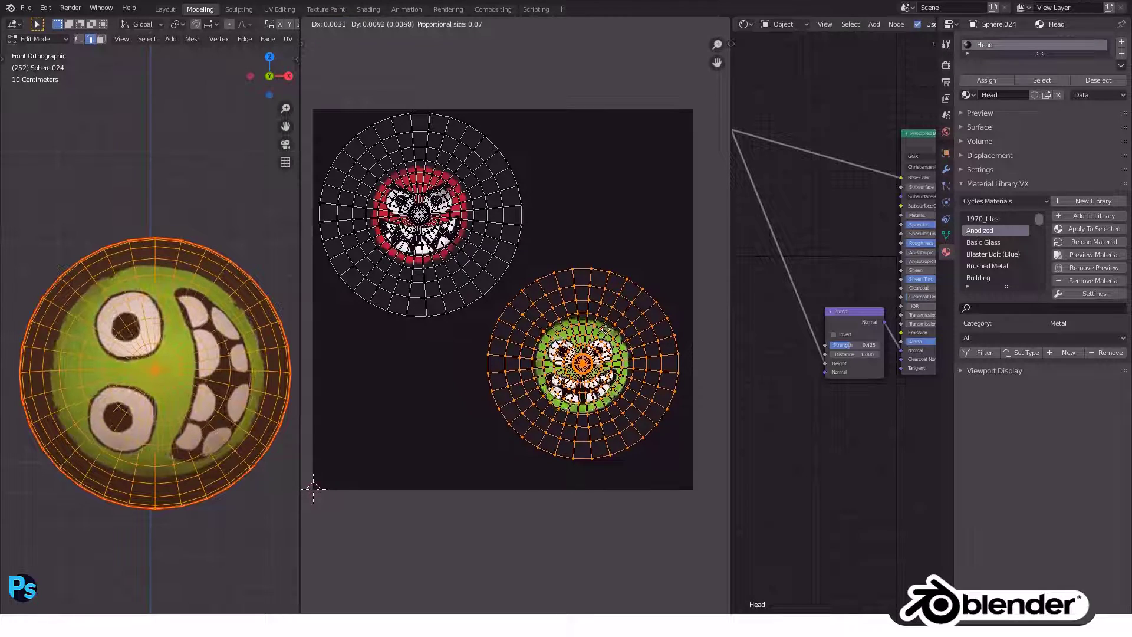
left_click(606, 331)
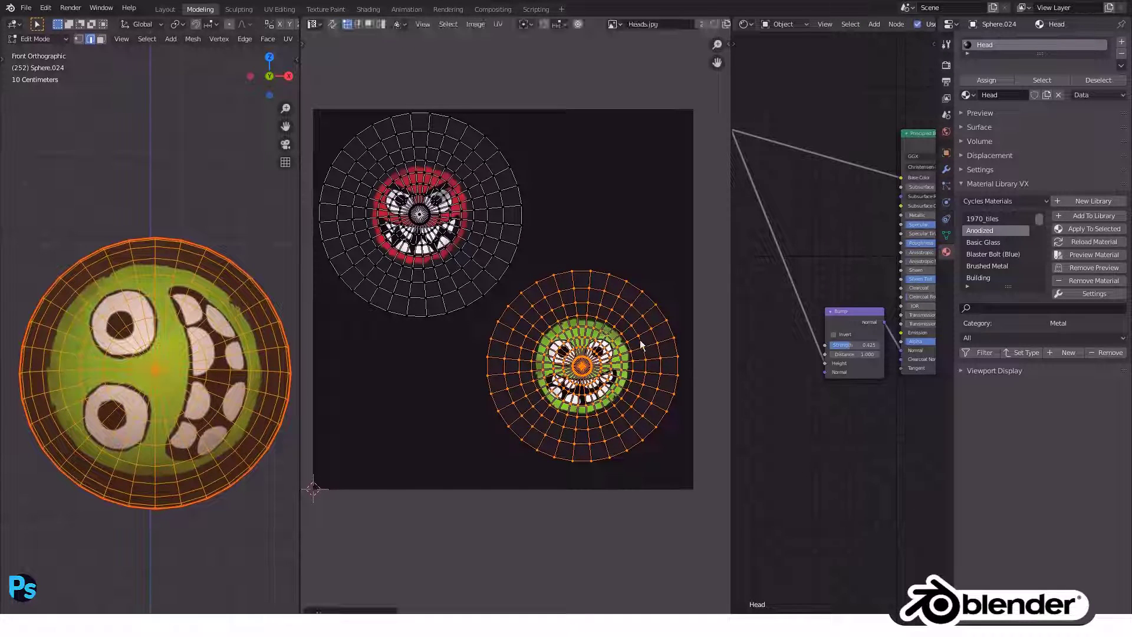
key("Tab")
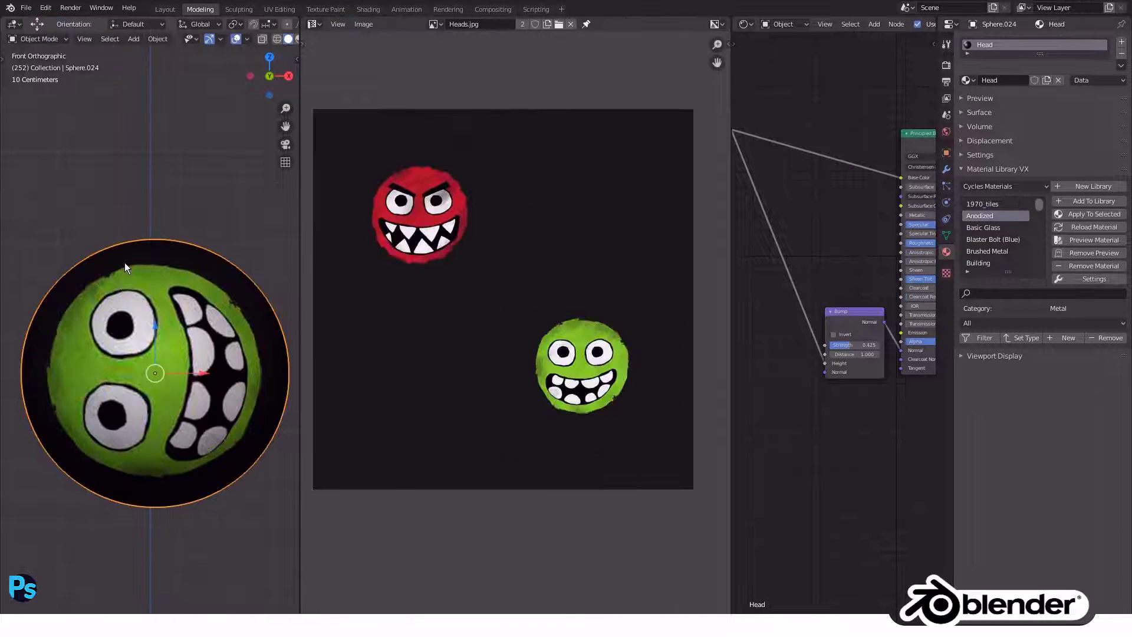
Scale up and rotate the green-face UVs so the face stands upright.
left_click(168, 291)
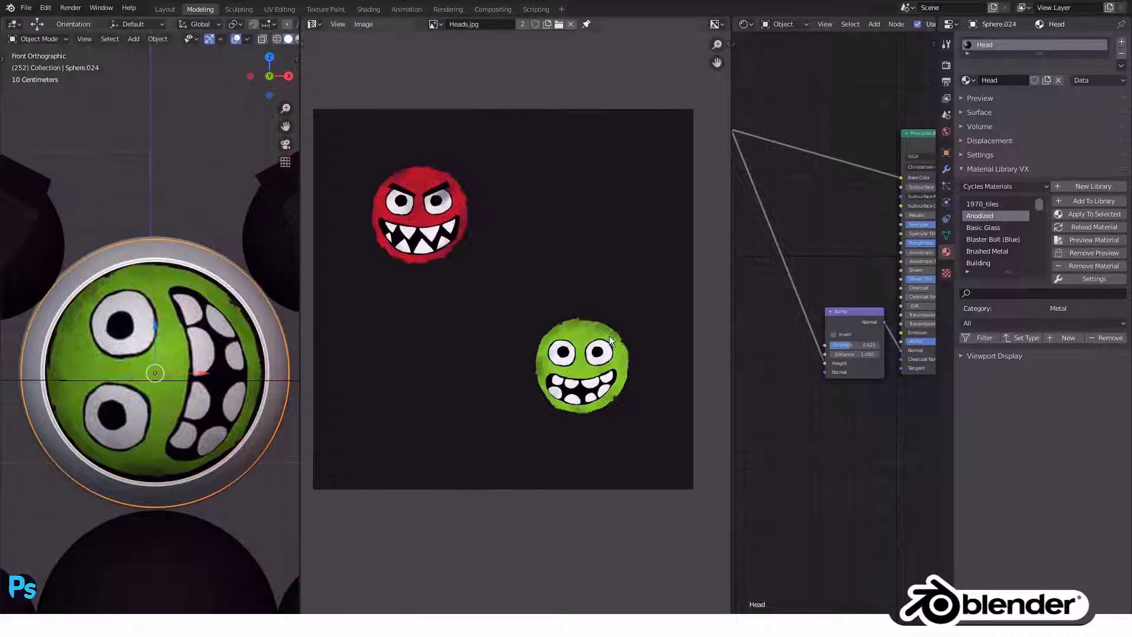
key("Tab")
key("s")
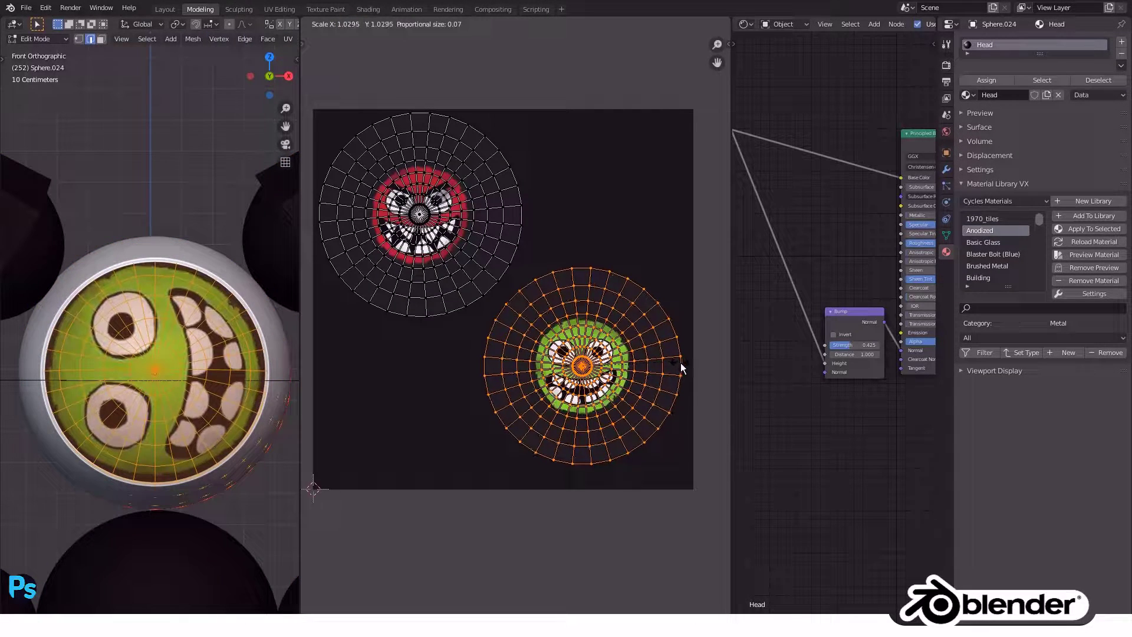
key("r")
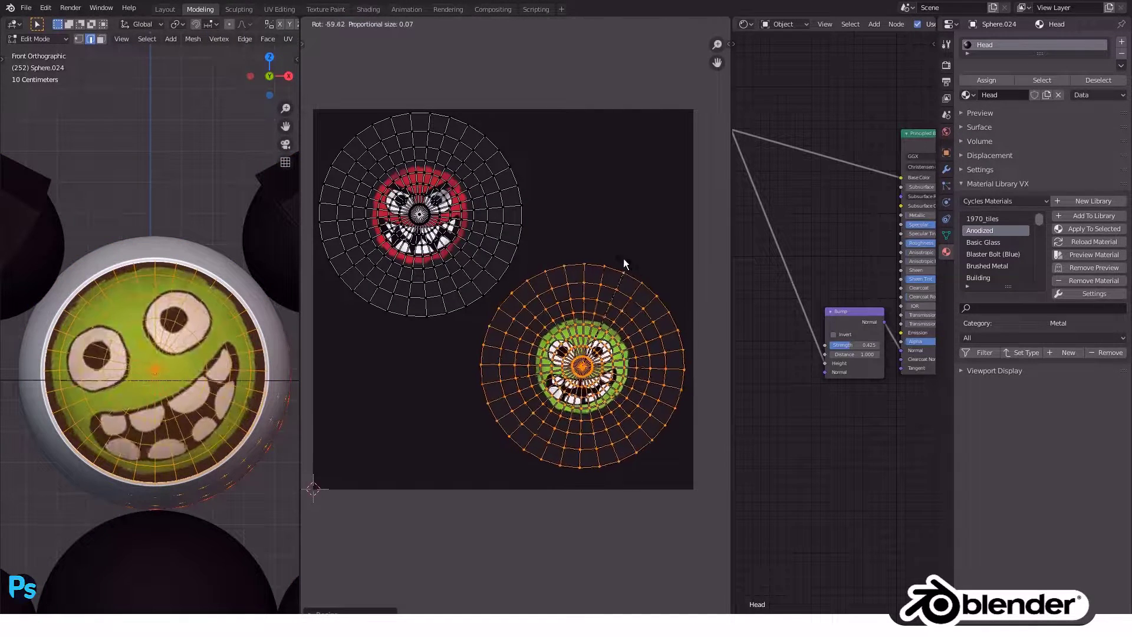
left_click(567, 253)
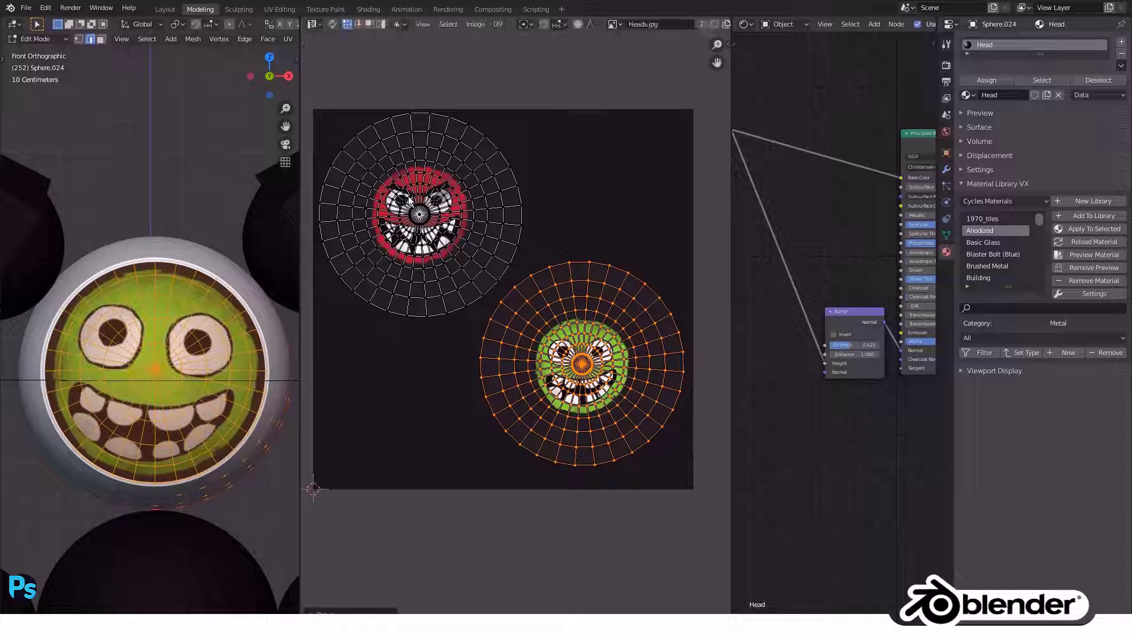
key("Tab")
scroll(185, 296, "down", 2)
Rotate the head-switching control 180° on Z to show the red face.
scroll(152, 188, "down", 1)
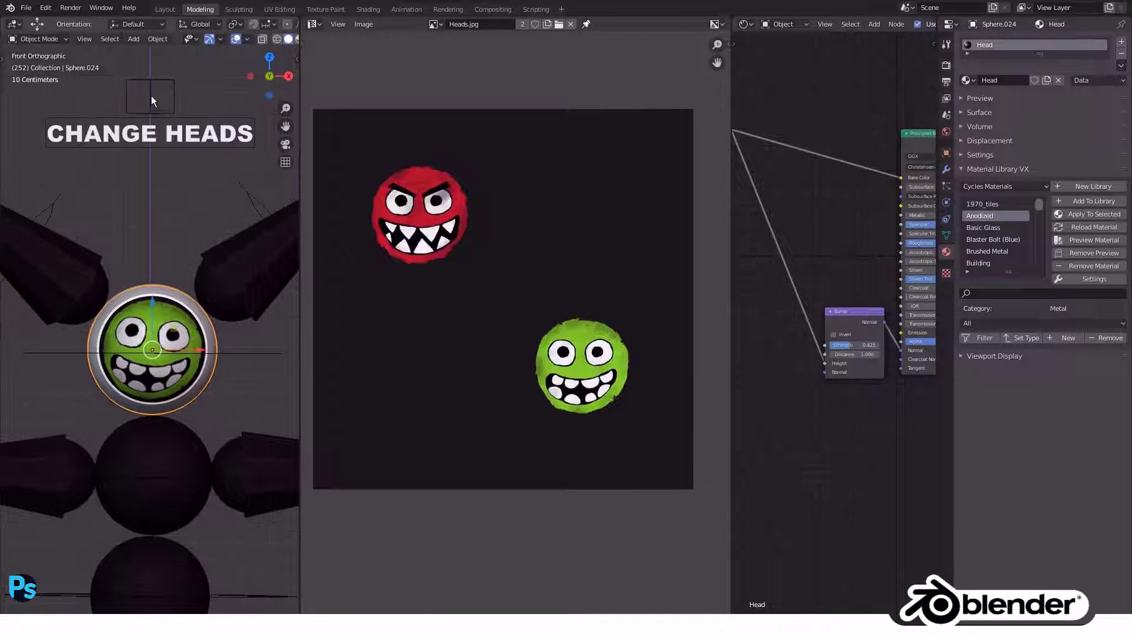
left_click(152, 98)
type("rz")
type("180")
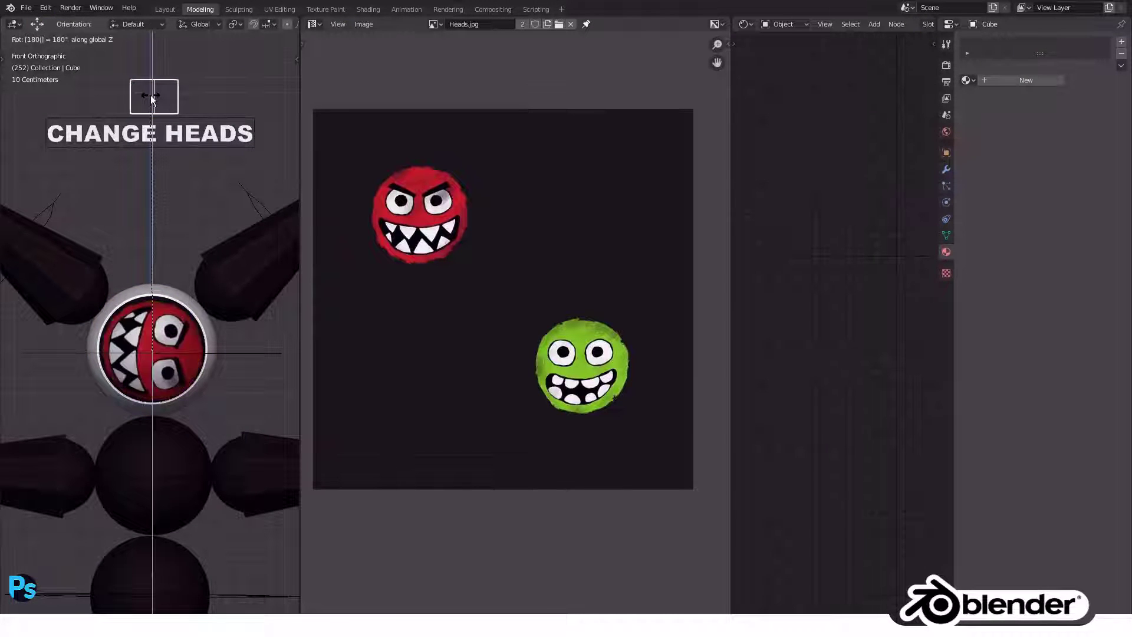
key("Return")
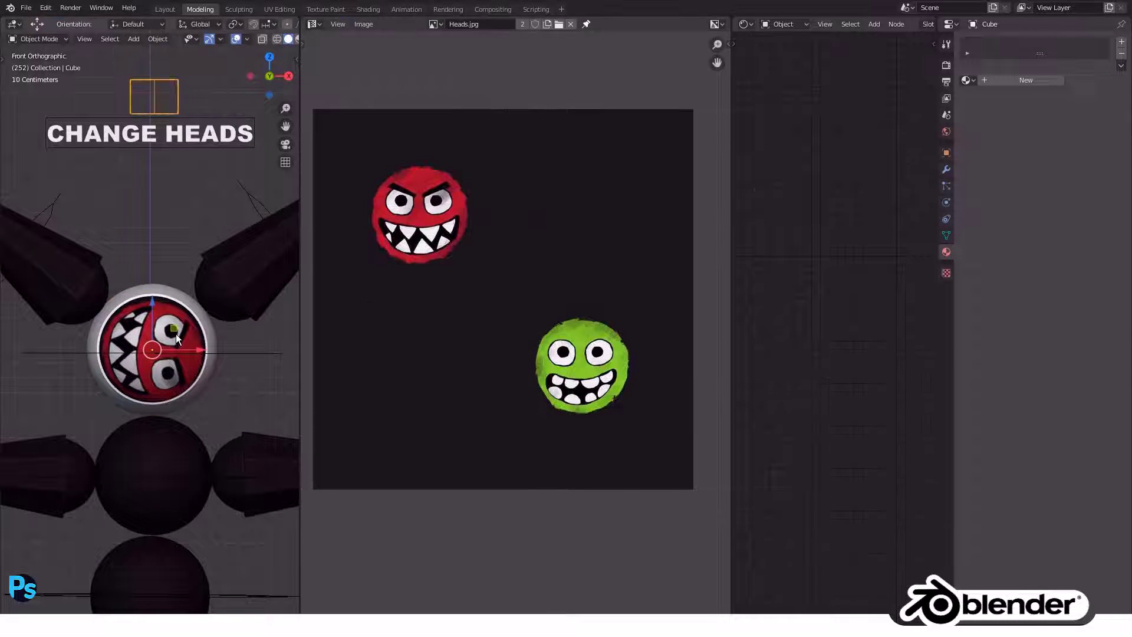
Select all of the head's UVs and rotate the red-face island.
left_click(176, 334)
key("Tab")
key("a")
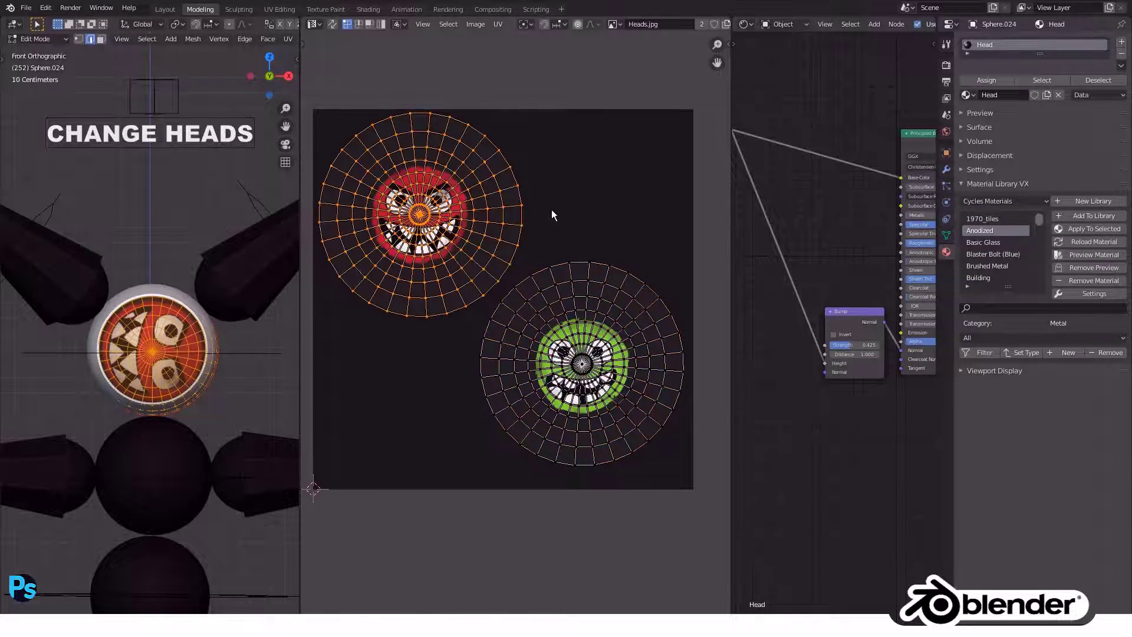
key("r")
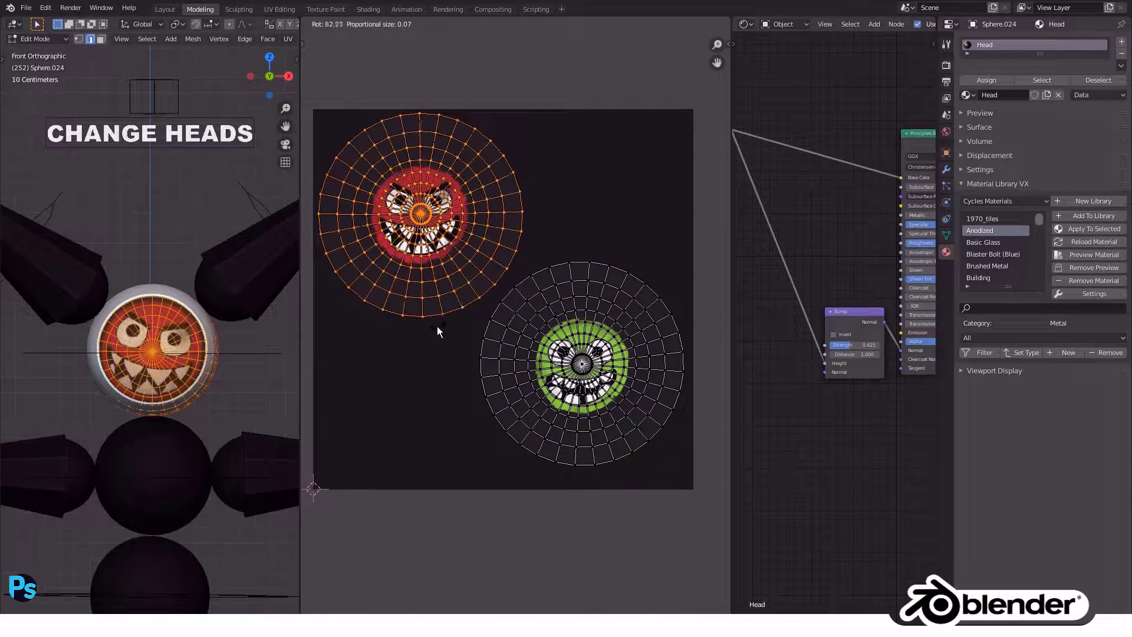
left_click(424, 325)
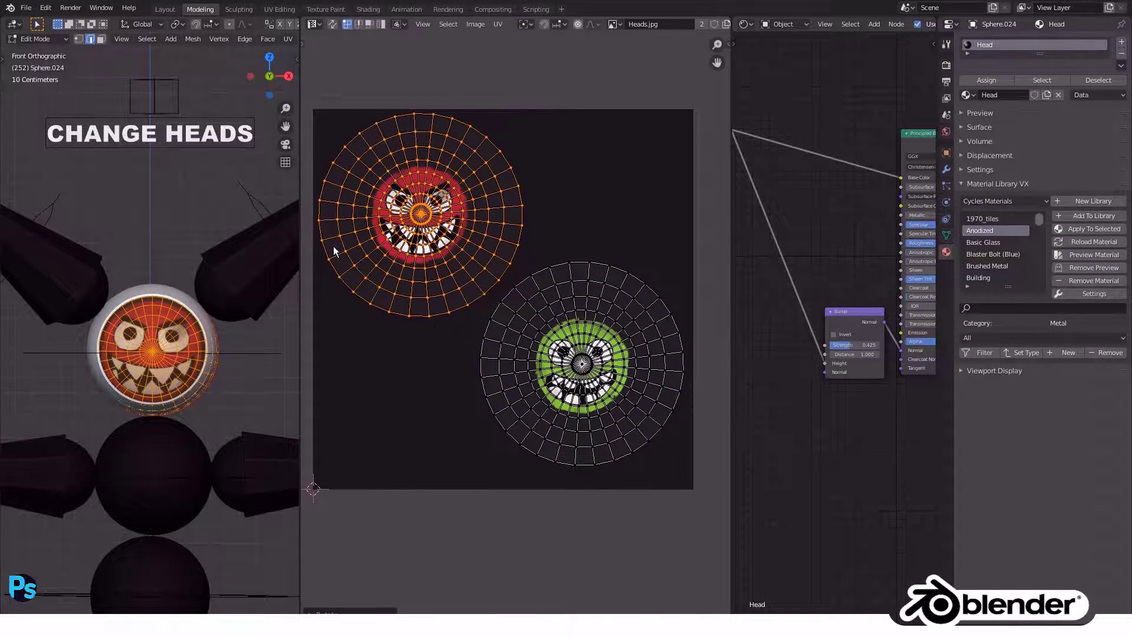
Nudge the red-face UVs into position and rotate them slightly.
scroll(336, 251, "up", 4)
scroll(220, 374, "up", 2)
scroll(220, 374, "up", 2)
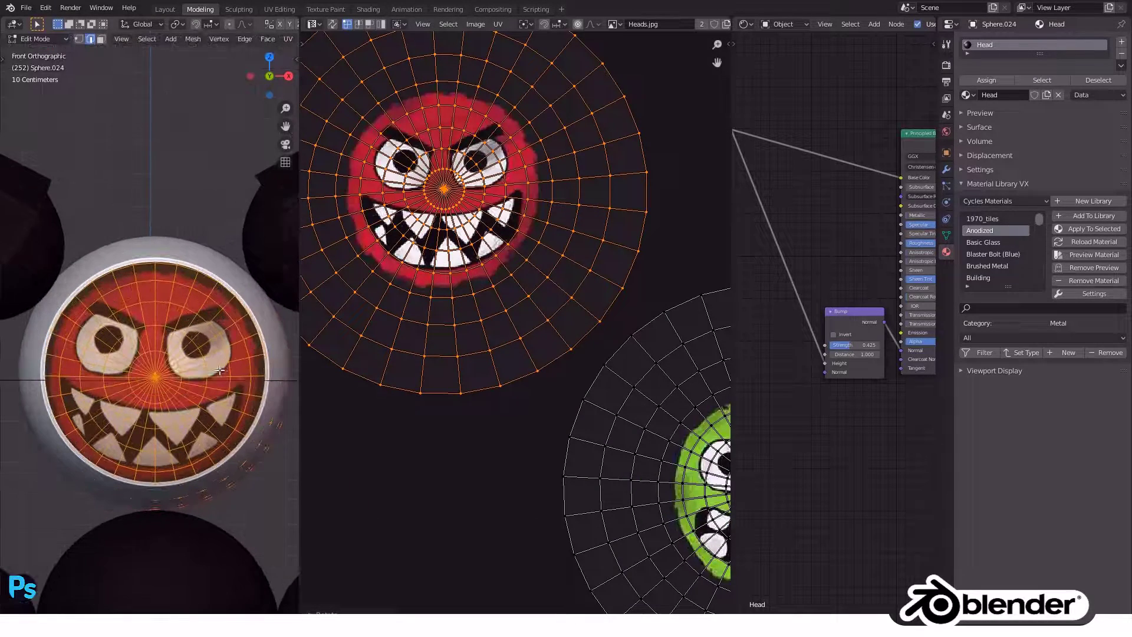
scroll(220, 374, "up", 2)
key("g")
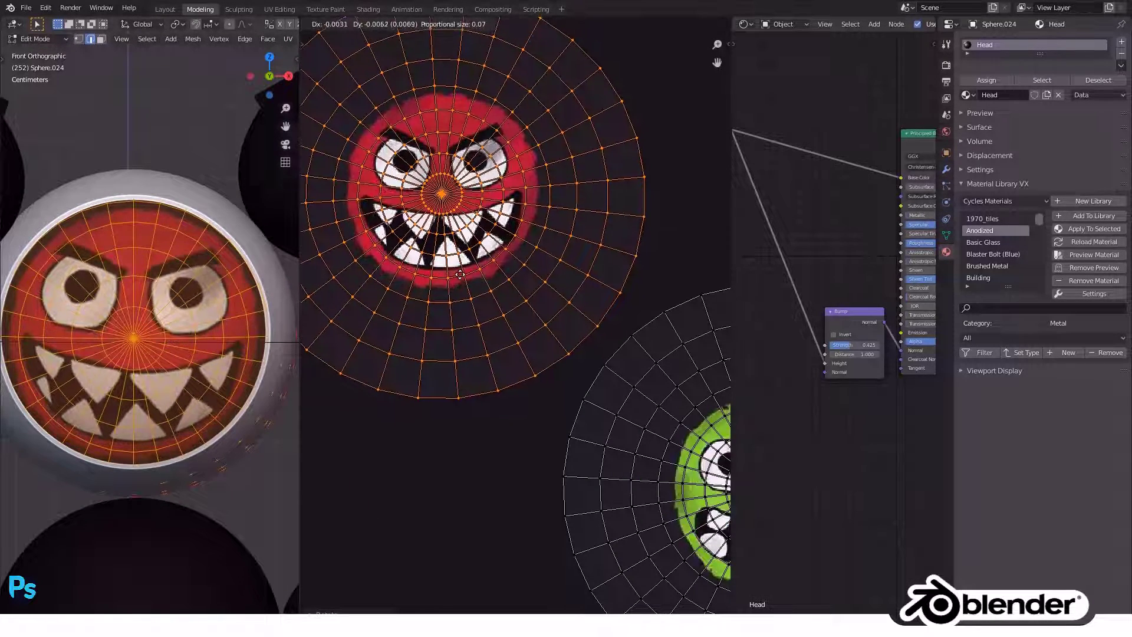
left_click(460, 273)
middle_click_drag(159, 375, 170, 277, "shift")
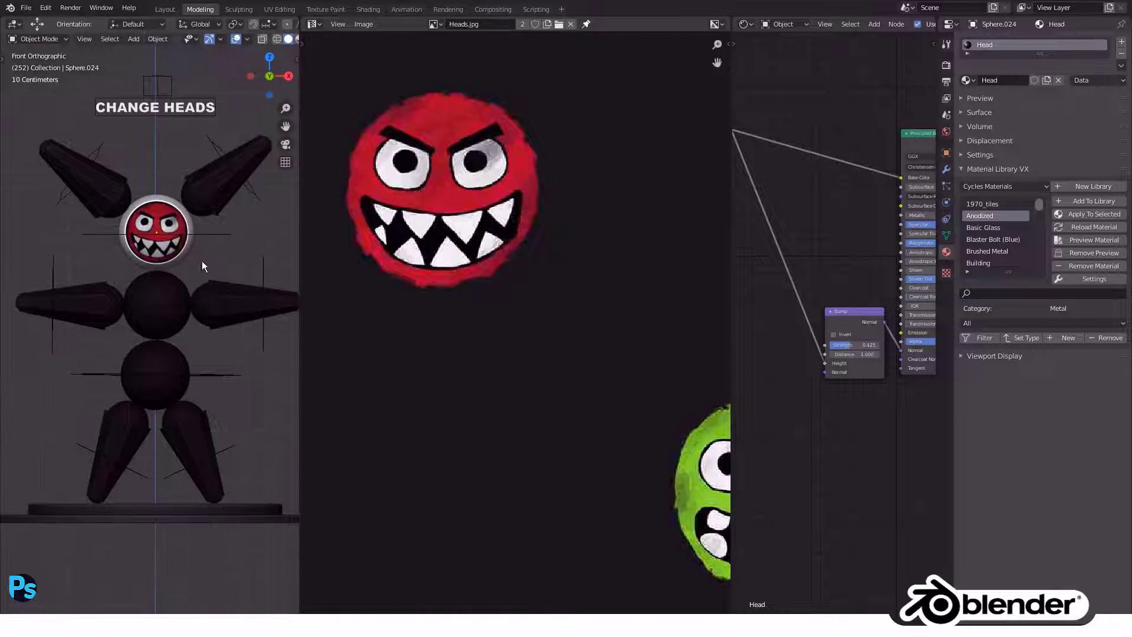
key("Tab")
key("r")
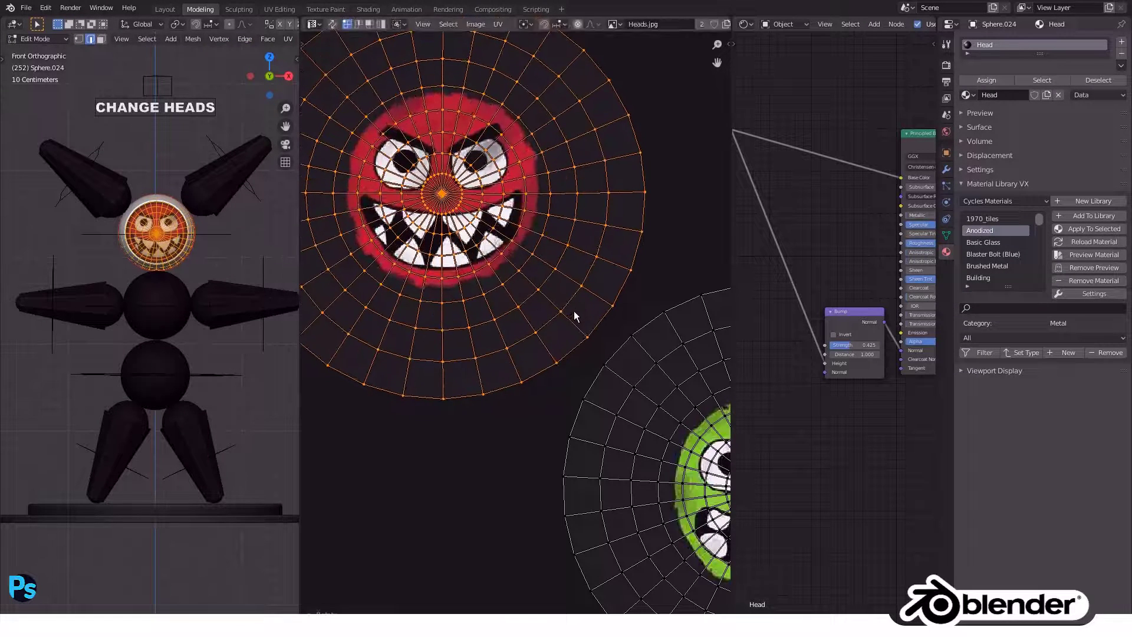
Rotate the control cube 180° on Z to switch to the green face.
left_click(152, 184)
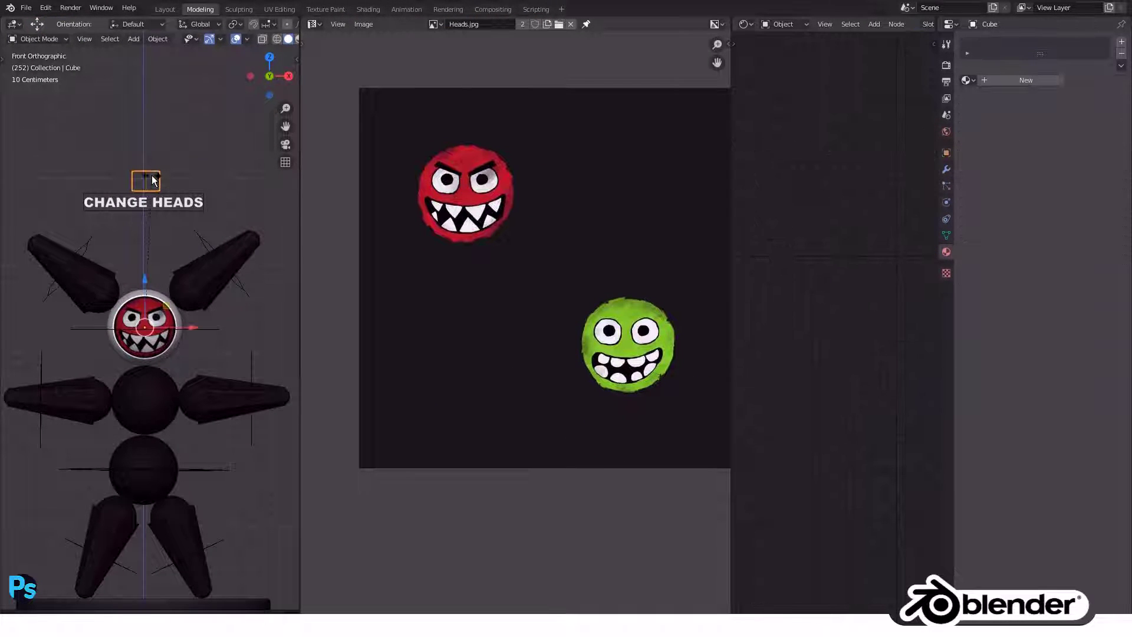
key("r")
key("z")
key("1")
key("8")
key("0")
key("Return")
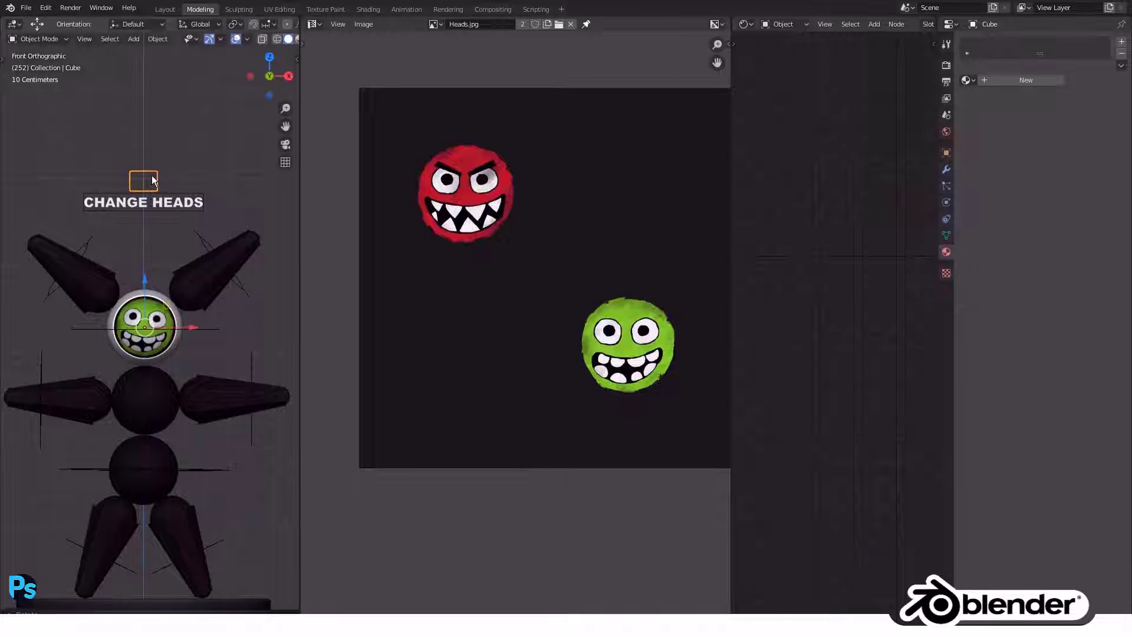
scroll(165, 319, "up", 3)
Rotate the green face's UV island straight and leave Edit Mode.
left_click(154, 338)
key("Tab")
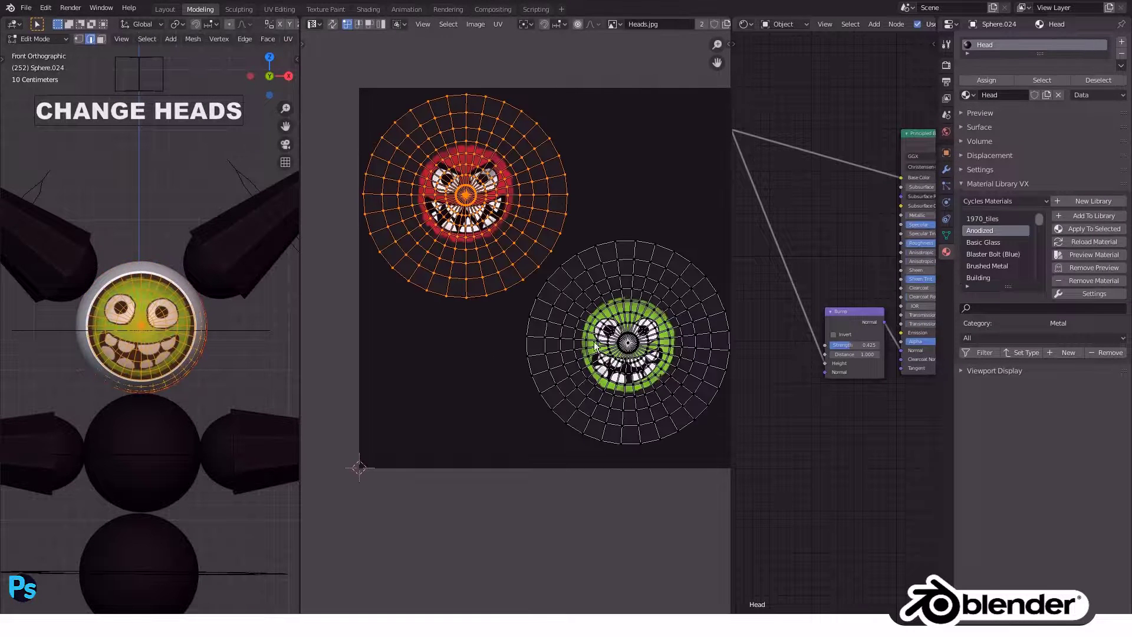
left_click(673, 375)
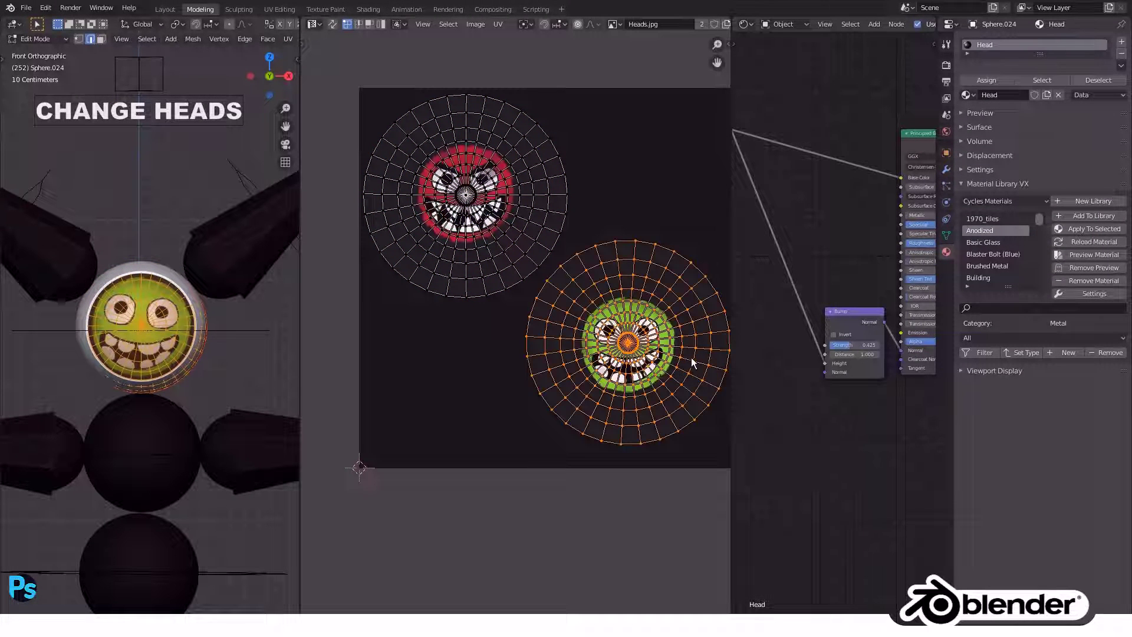
key("r")
left_click(696, 383)
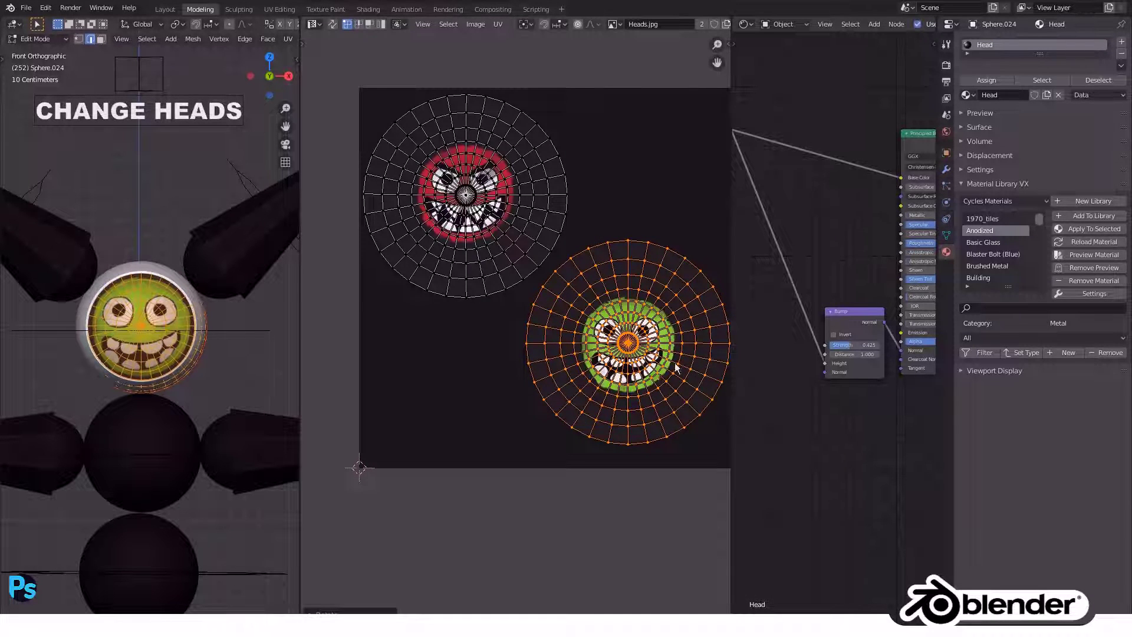
scroll(384, 313, "down", 2)
key("Tab")
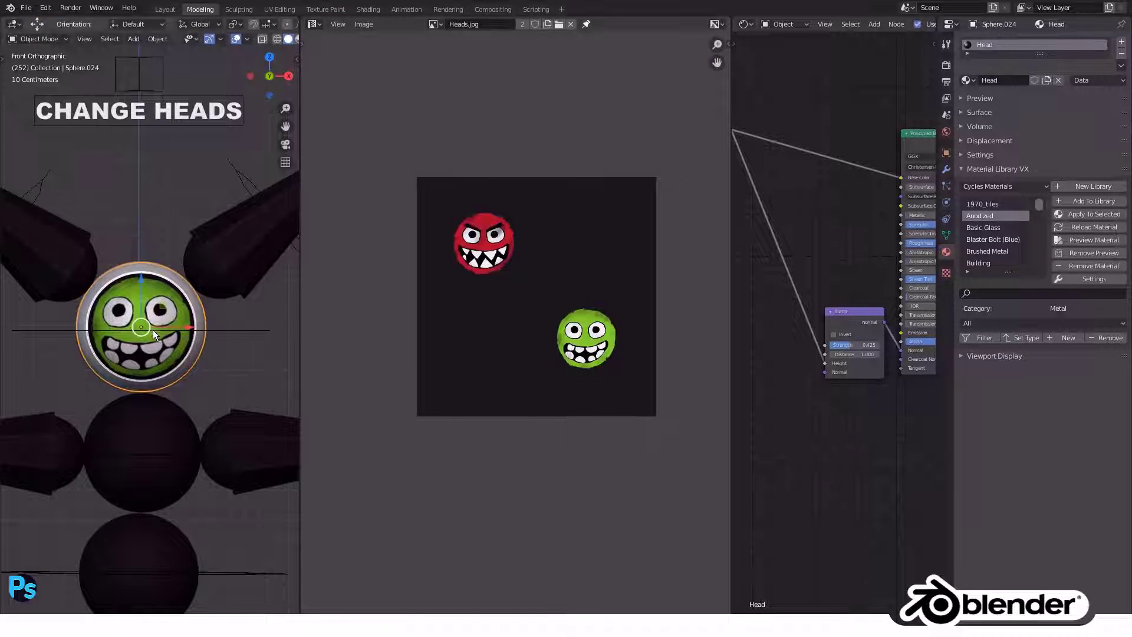
left_click(157, 311)
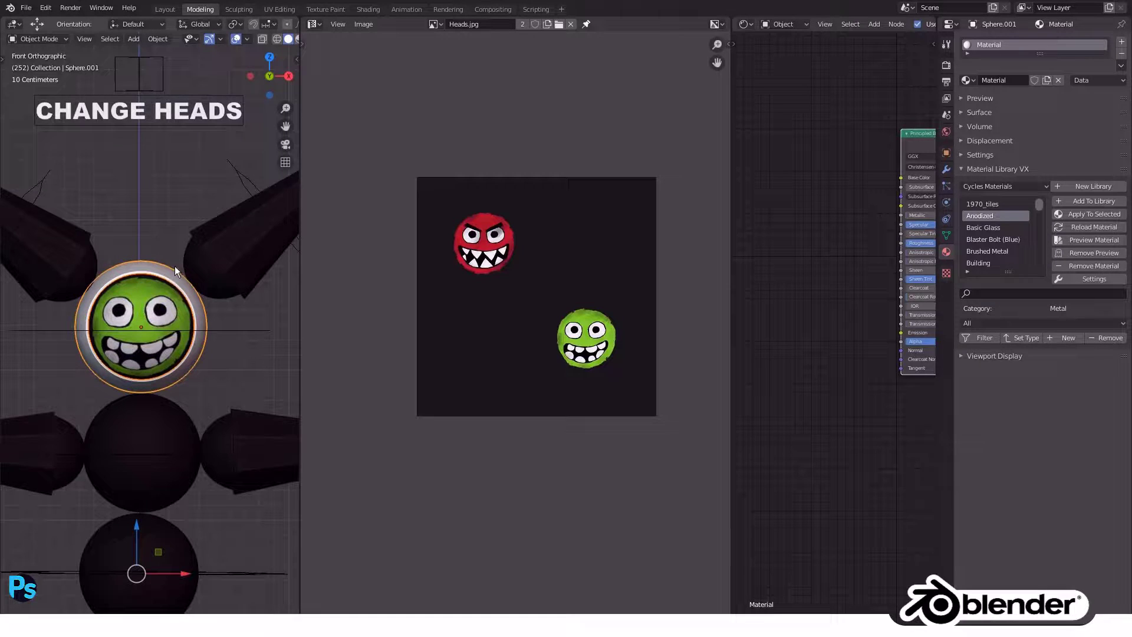
Isolate the green-face head in local view, frame it, and reselect the head sphere.
key("shift+h")
key("KP_Decimal")
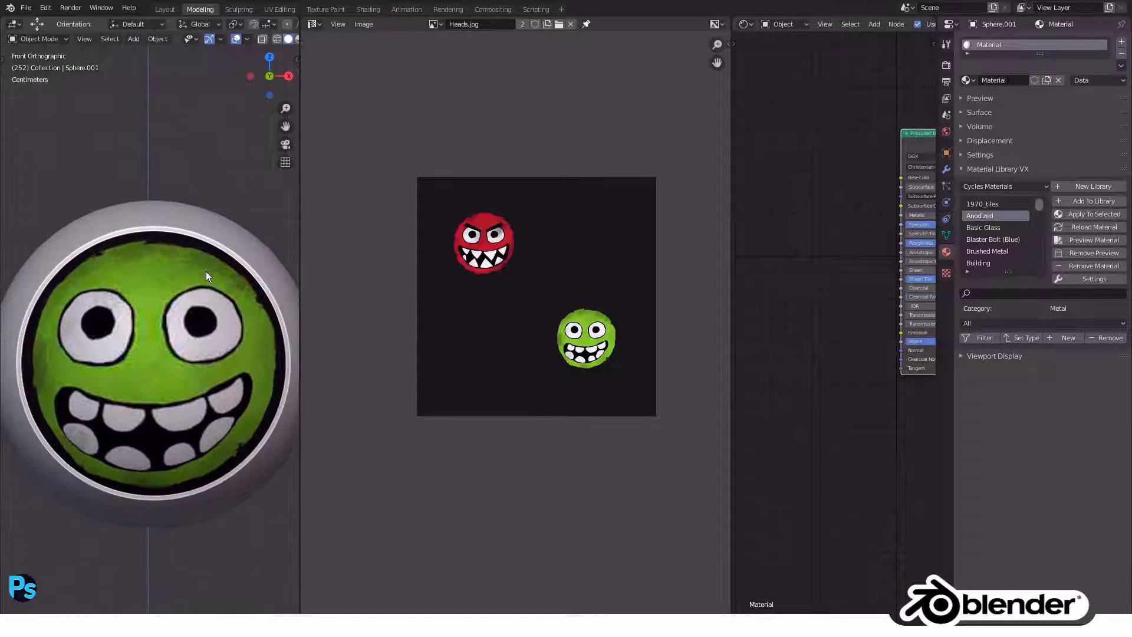
scroll(206, 271, "down", 1)
left_click(197, 262)
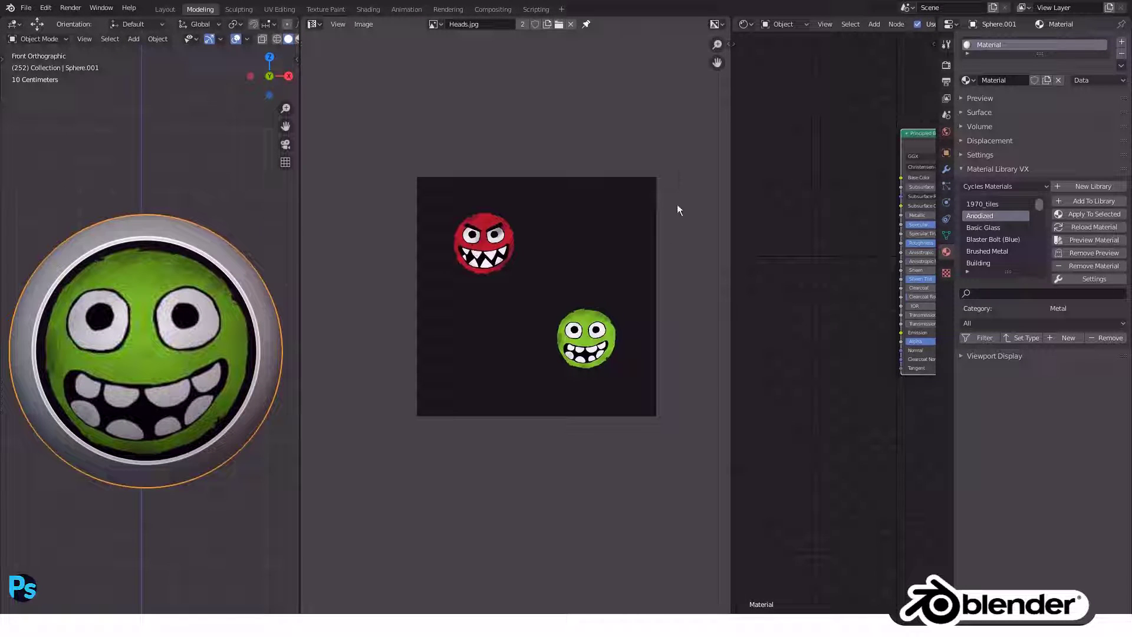
Merge the image editor into the node editor and box a render region around the head.
left_click_drag(734, 20, 652, 19)
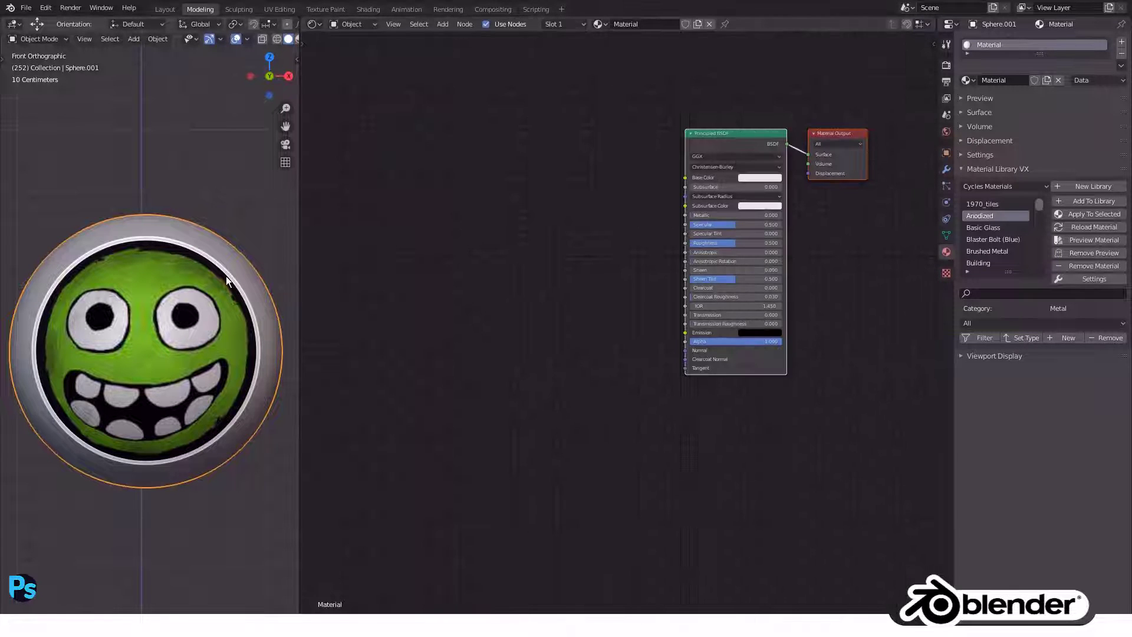
scroll(237, 197, "down", 1)
key("b")
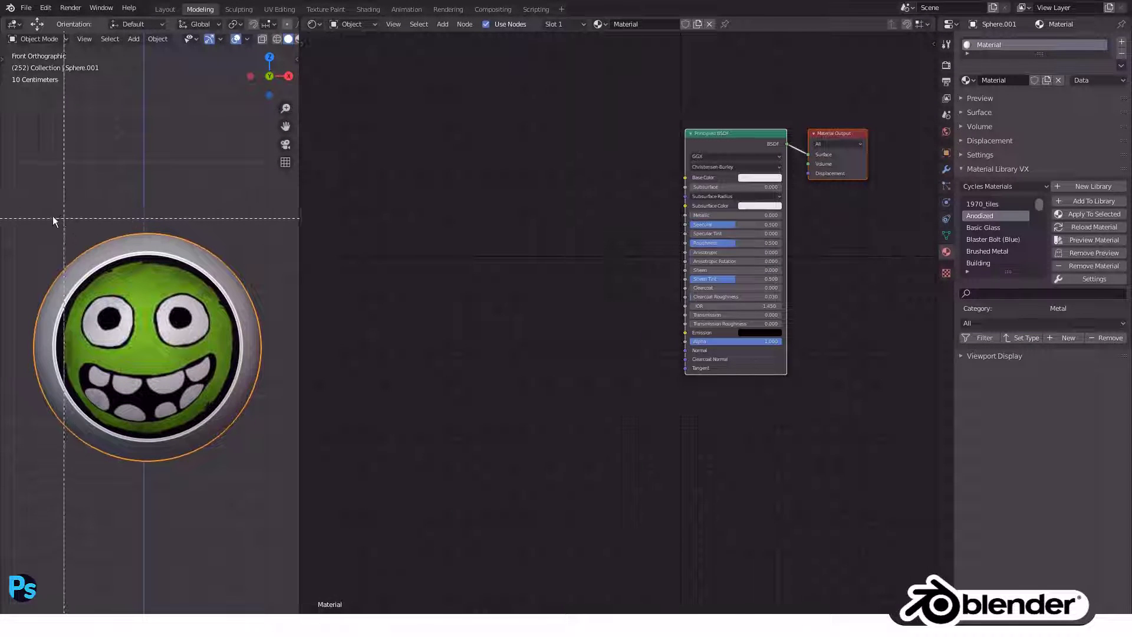
left_click_drag(18, 207, 291, 497)
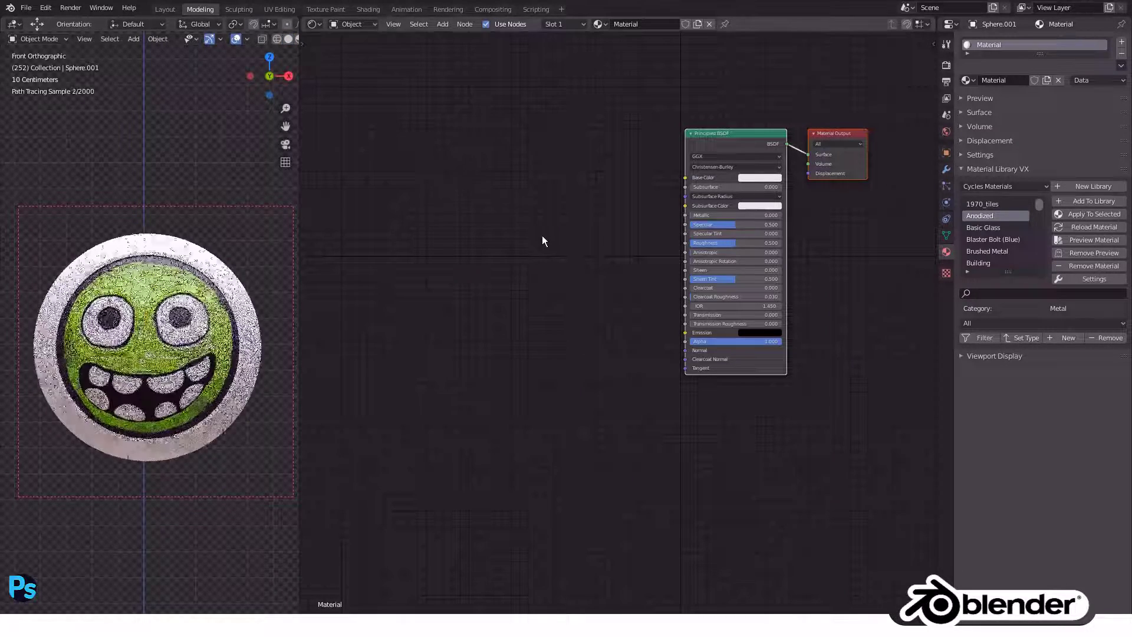
left_click(178, 338)
scroll(623, 315, "up", 1)
Lower the Bump strength and set the Bump Distance to 0.3.
scroll(624, 315, "up", 3)
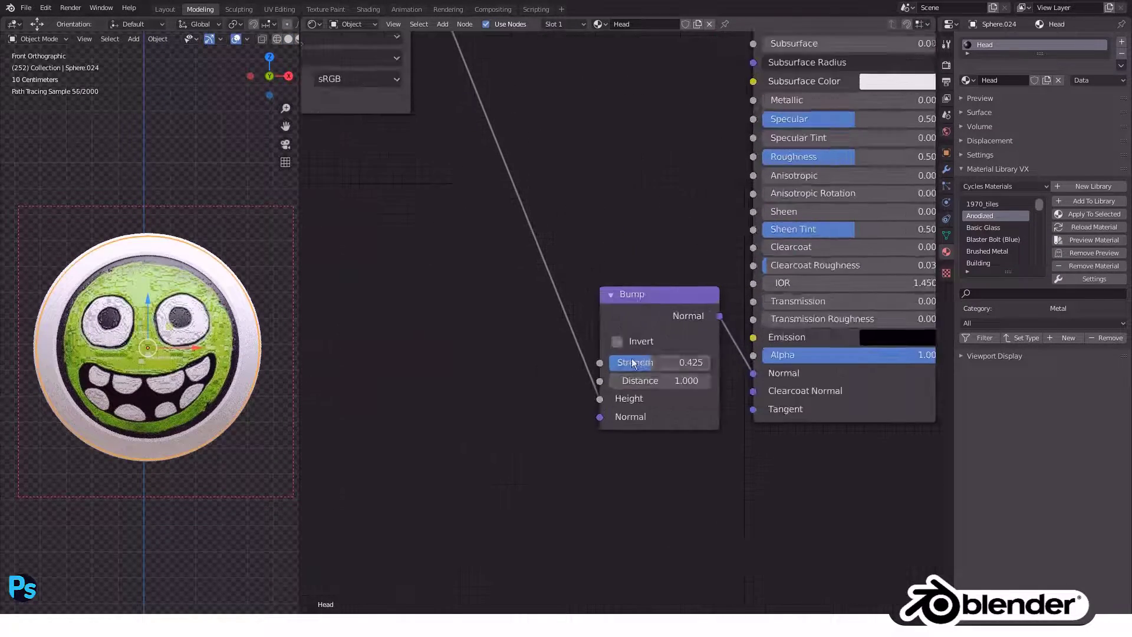
left_click_drag(646, 365, 618, 362)
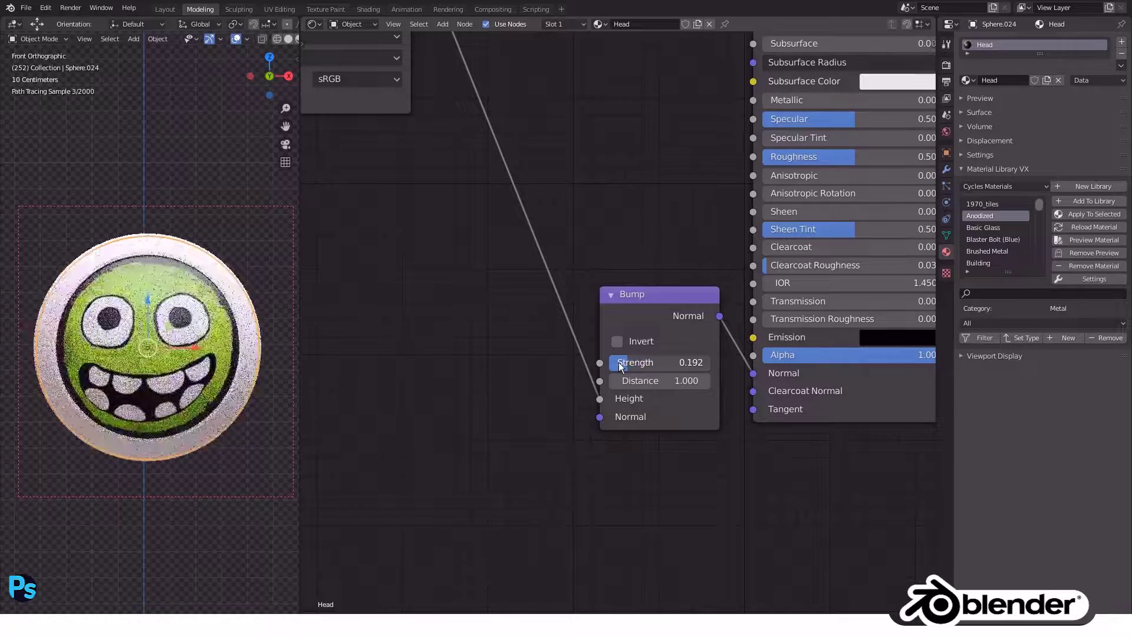
left_click(653, 381)
type("0.3")
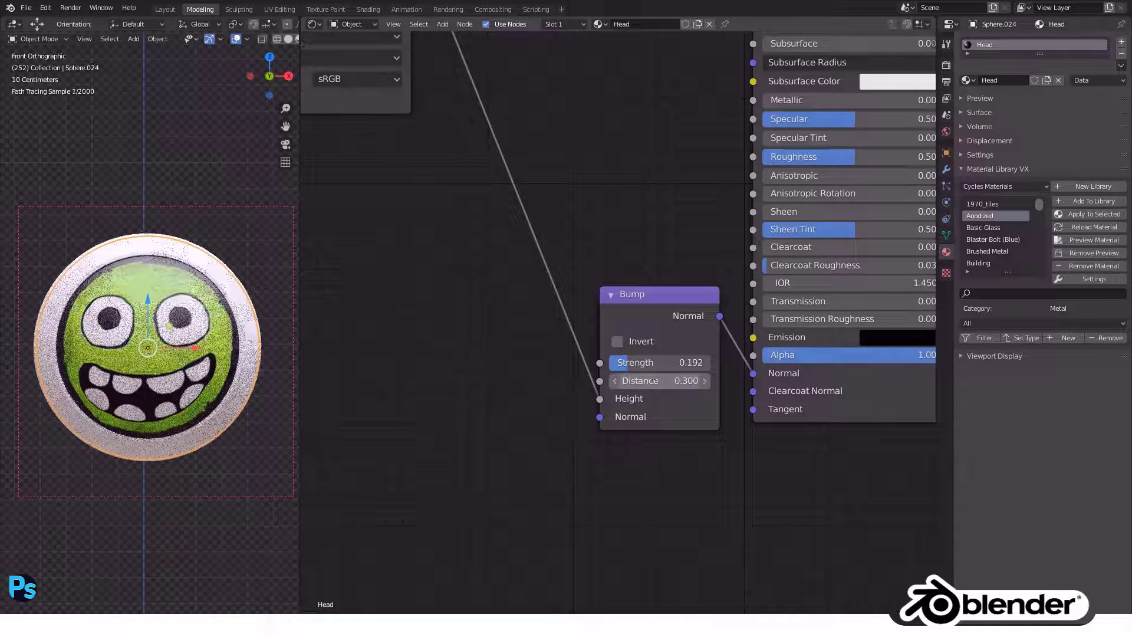
key("Return")
scroll(523, 201, "down", 2)
Insert a Mix node onto the link feeding the Bump node.
key("shift+a")
type("m")
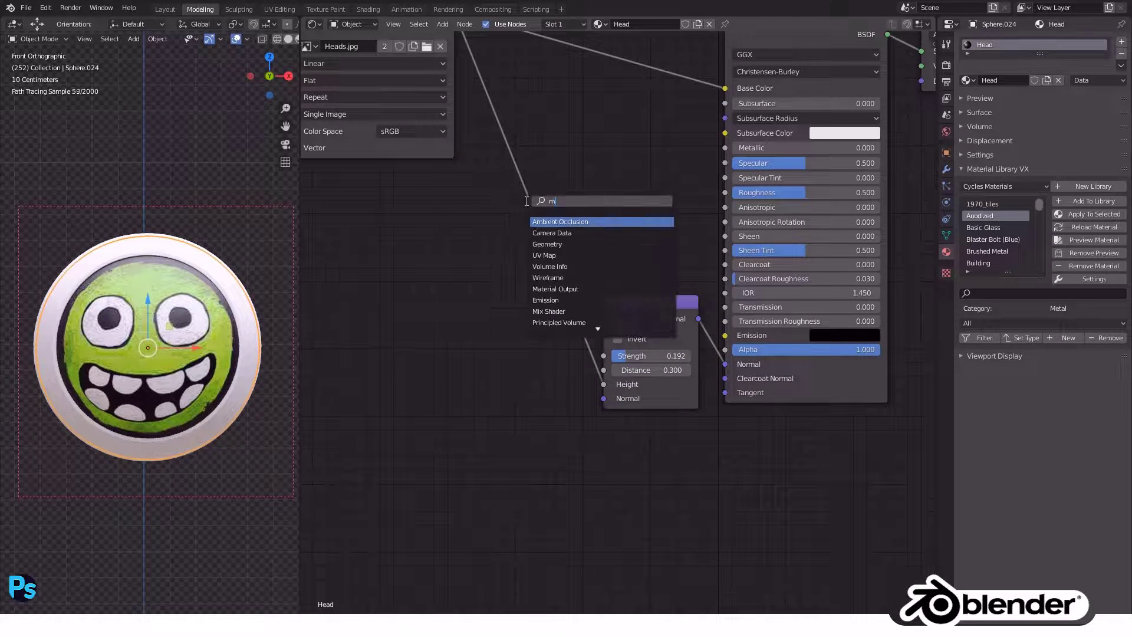
type("ix")
key("Return")
left_click(578, 259)
left_click_drag(578, 259, 607, 303)
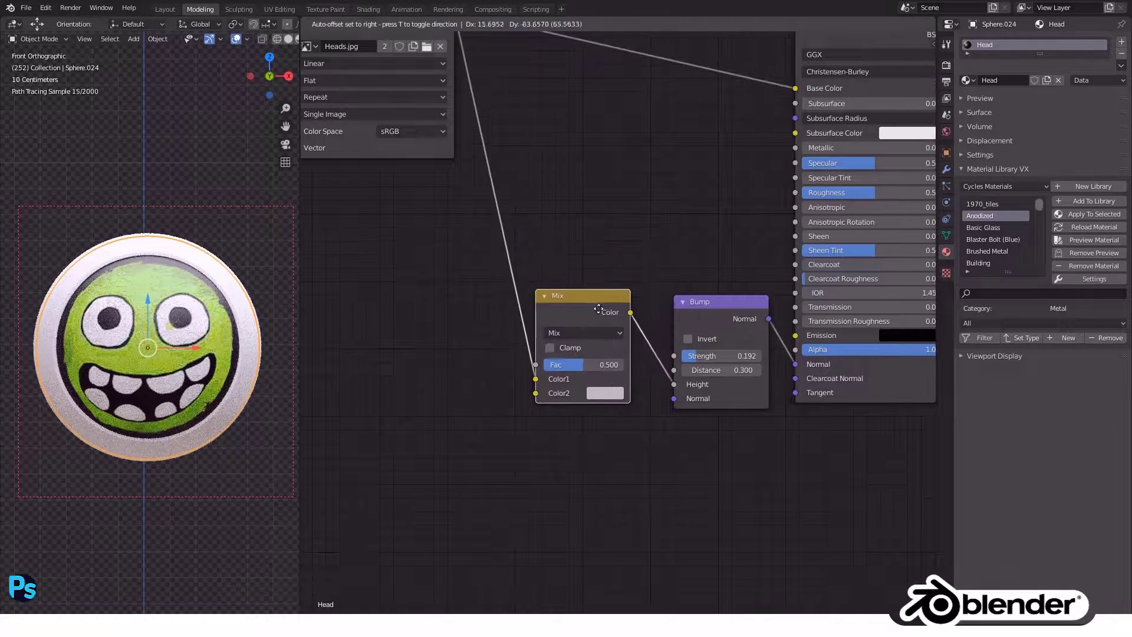
Add a Noise Texture with its Color linked into the Mix node's Color2.
key("shift+a")
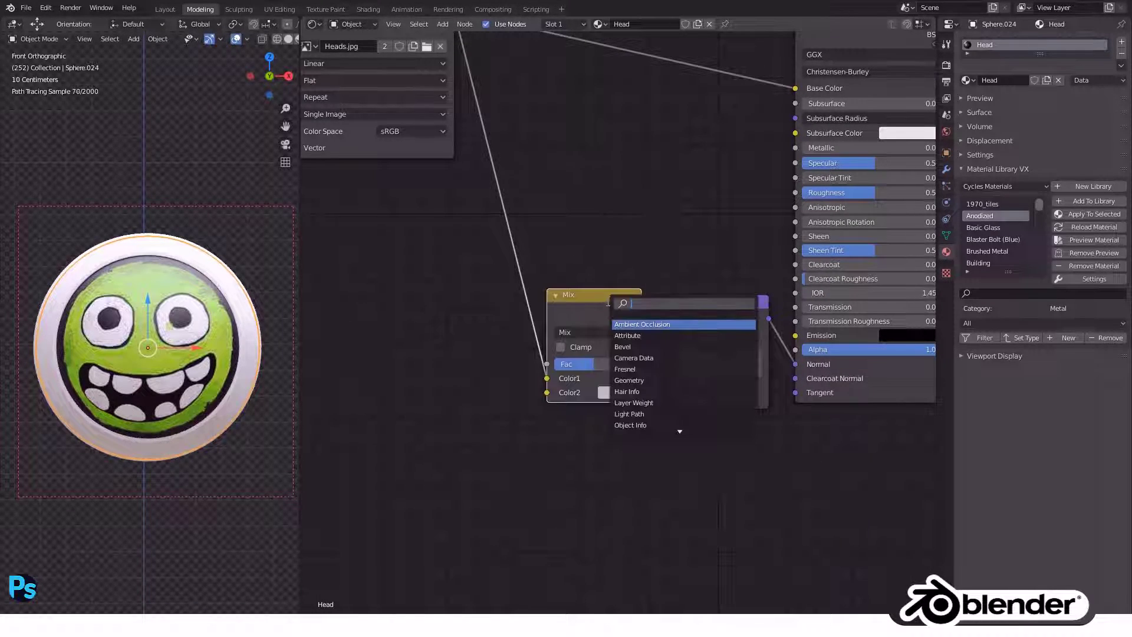
type("noise")
key("Return")
left_click(323, 392)
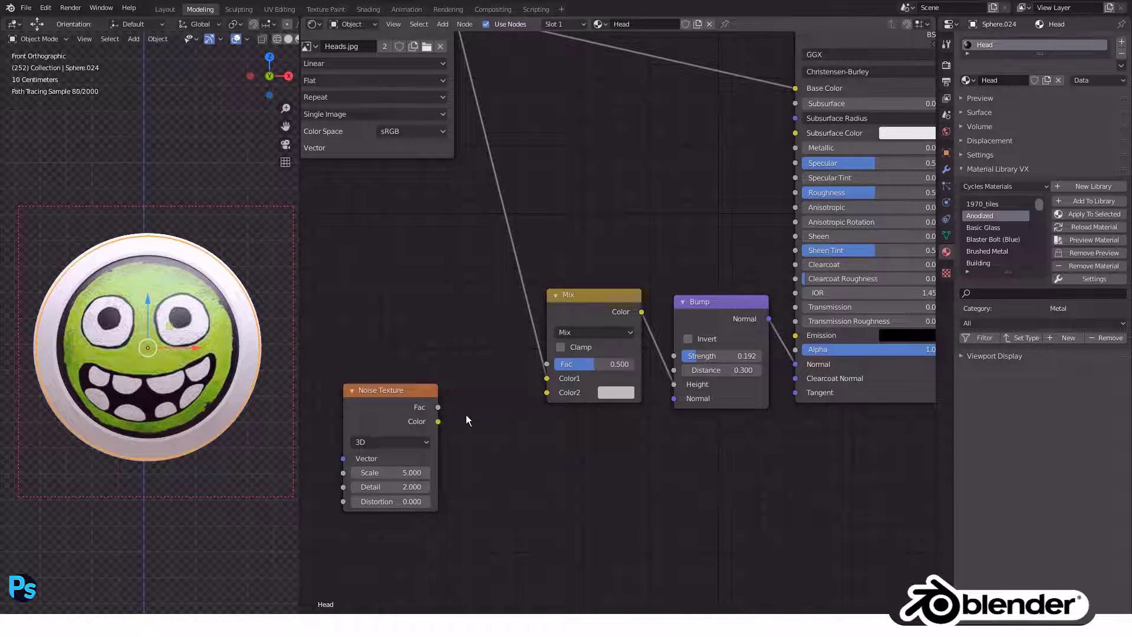
left_click_drag(437, 421, 546, 392)
middle_click_drag(450, 422, 503, 369)
scroll(503, 368, "up", 2)
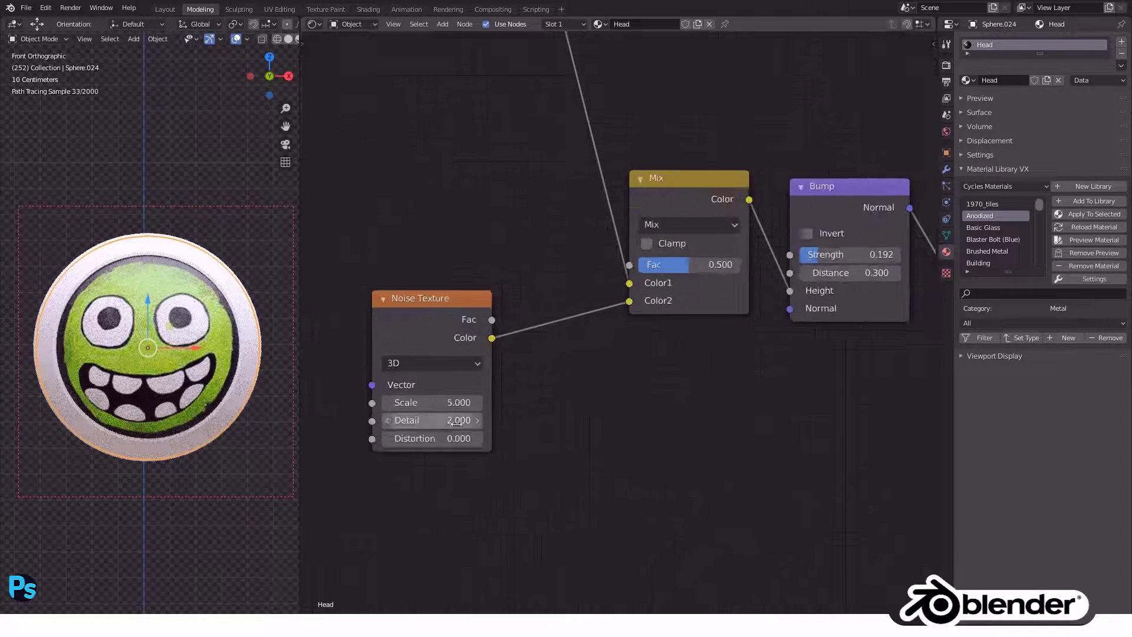
Raise the Noise Texture Scale to 129.9 for a fine grain.
left_click_drag(436, 402, 586, 396)
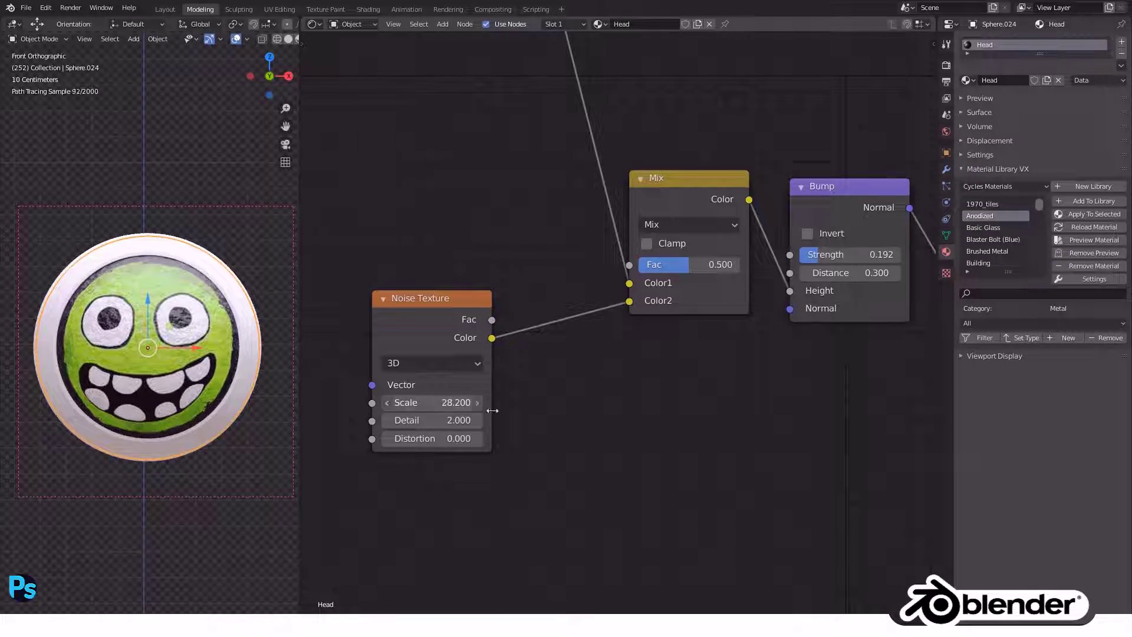
left_click_drag(401, 402, 472, 402)
scroll(169, 371, "up", 4)
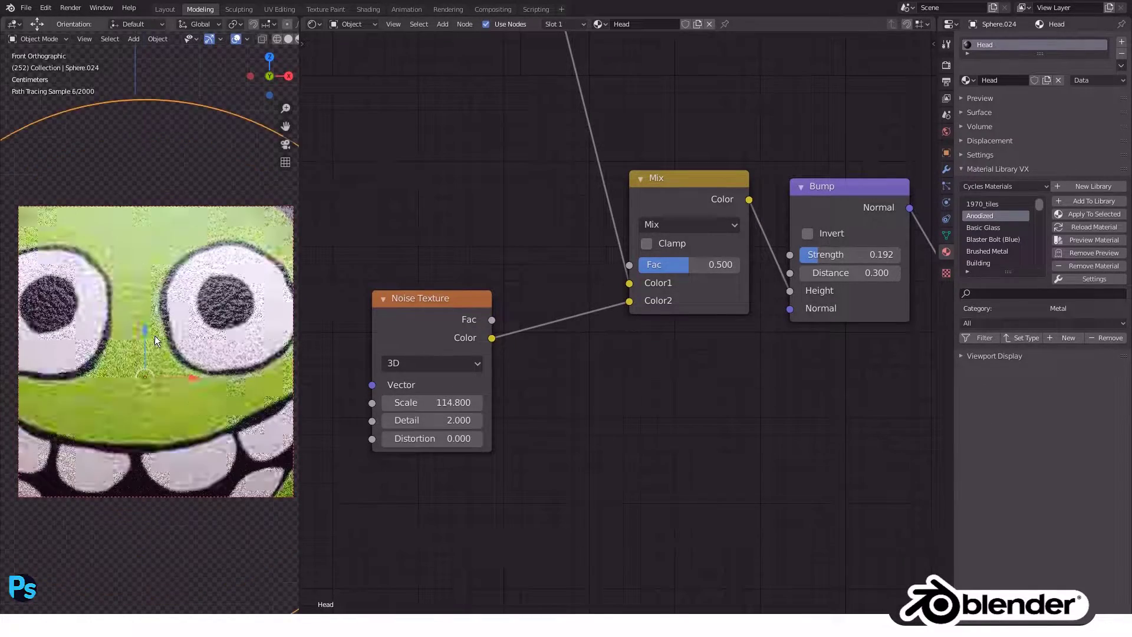
scroll(154, 335, "up", 3)
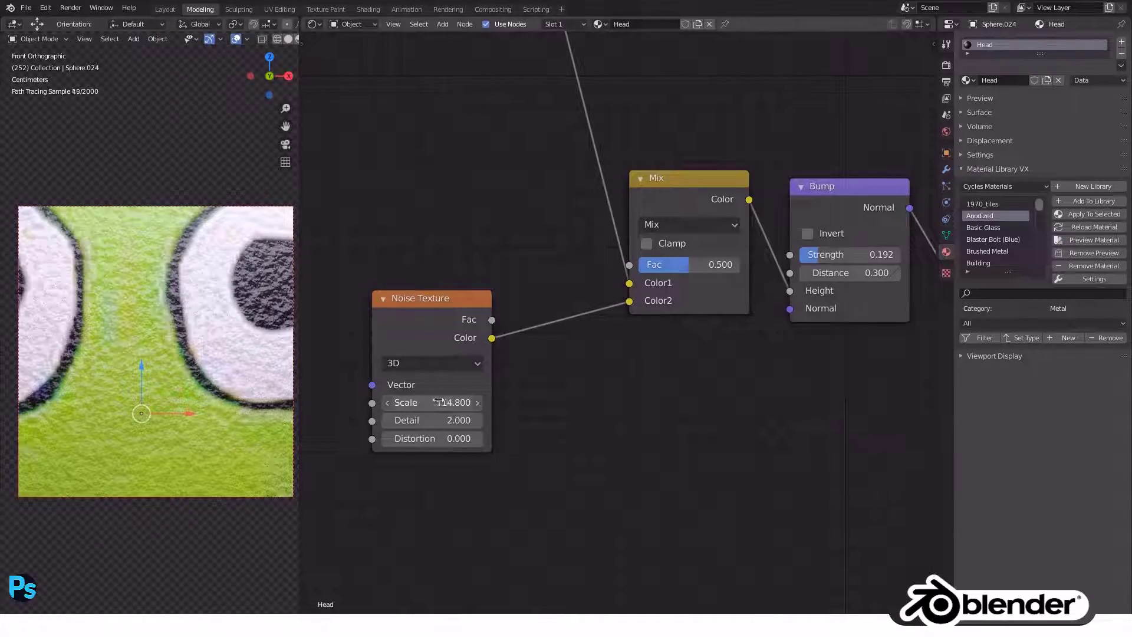
left_click_drag(446, 399, 459, 399)
scroll(135, 356, "down", 3)
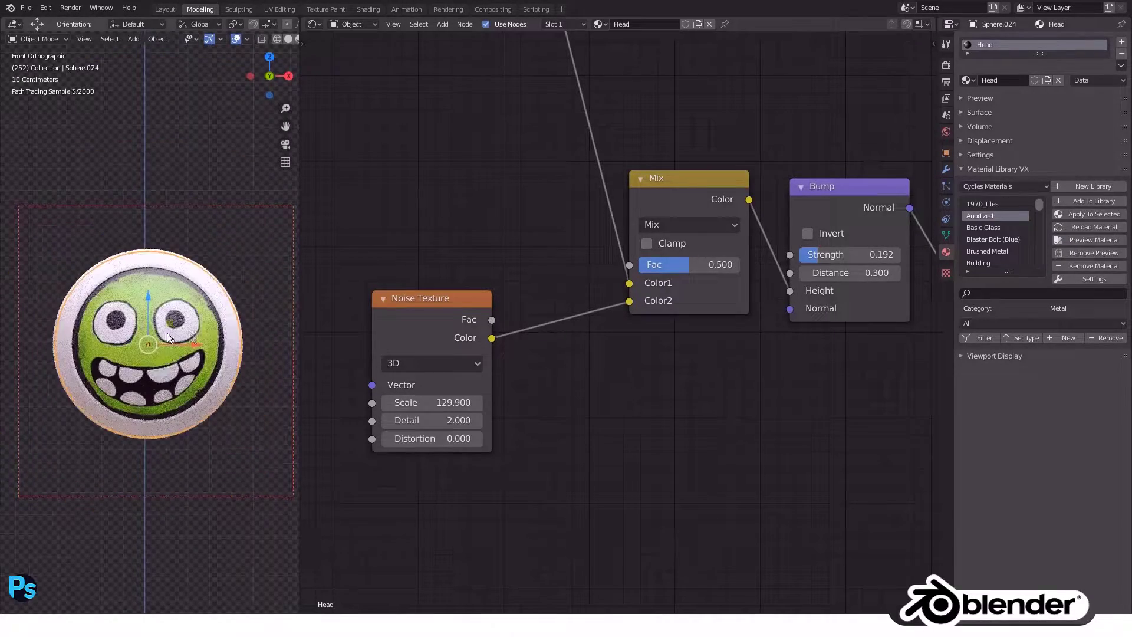
scroll(703, 285, "down", 2)
scroll(679, 296, "down", 2)
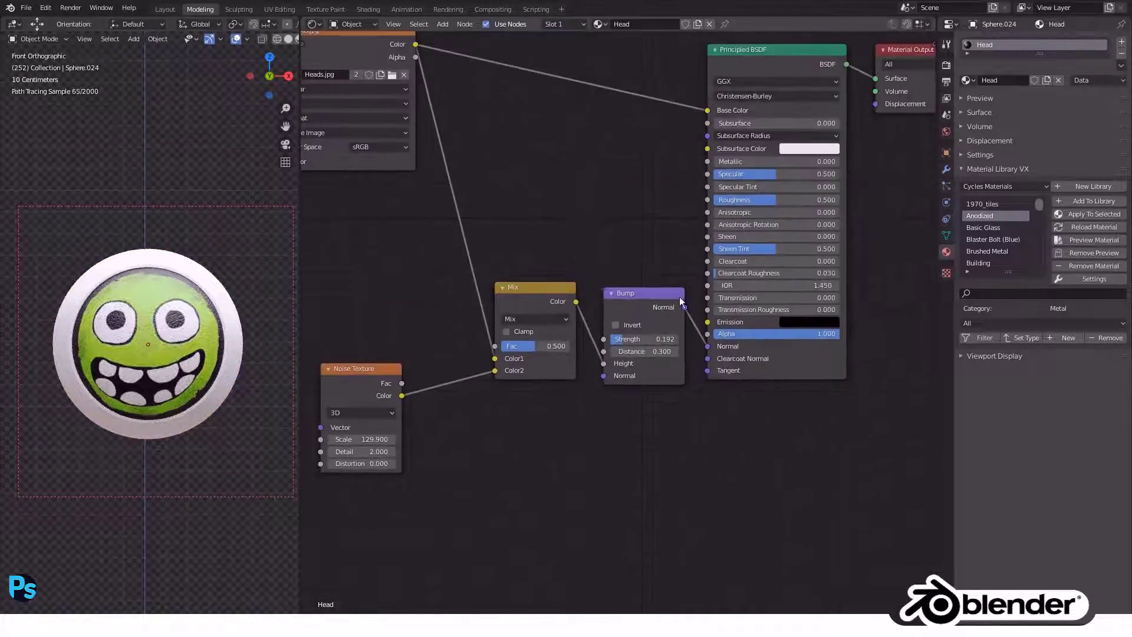
Collapse the Material Library VX panel and move the Material Output node further right.
left_click(981, 168)
scroll(682, 197, "down", 2)
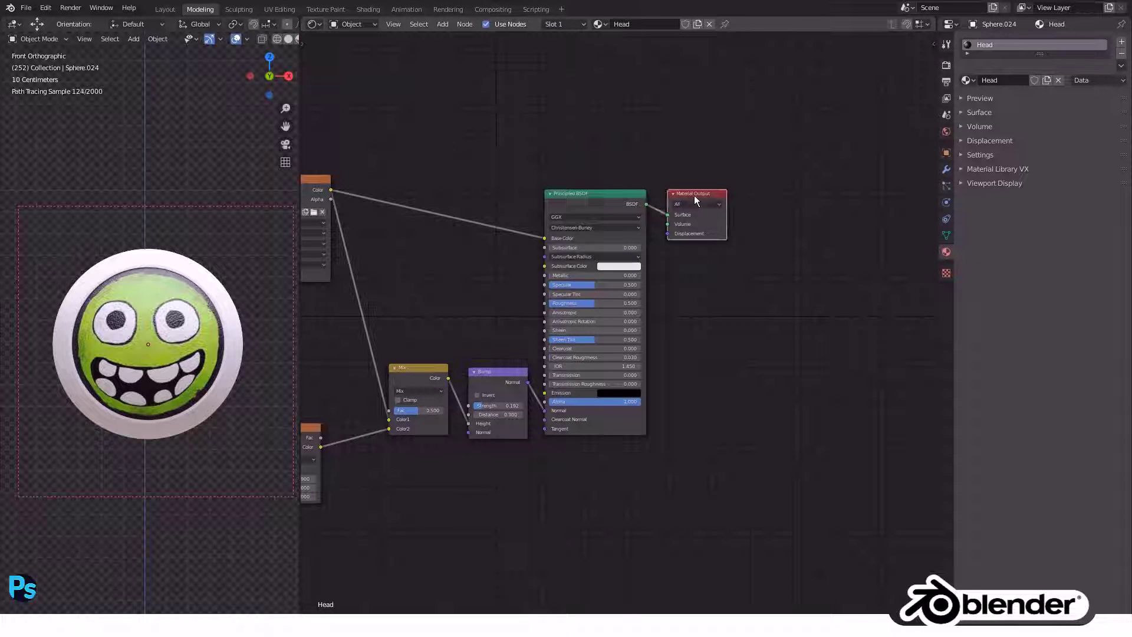
left_click_drag(694, 195, 856, 203)
key("shift+a")
left_click(808, 247)
type("mi")
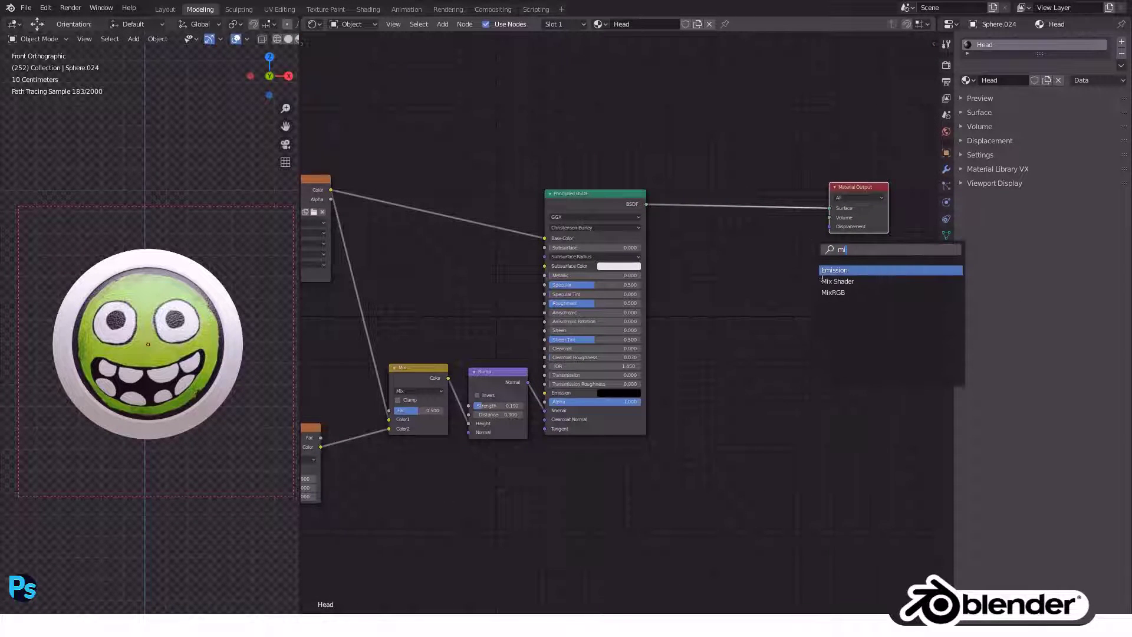
Insert a Mix Shader before the Material Output, discarding an unwanted Glossy BSDF.
left_click(812, 280)
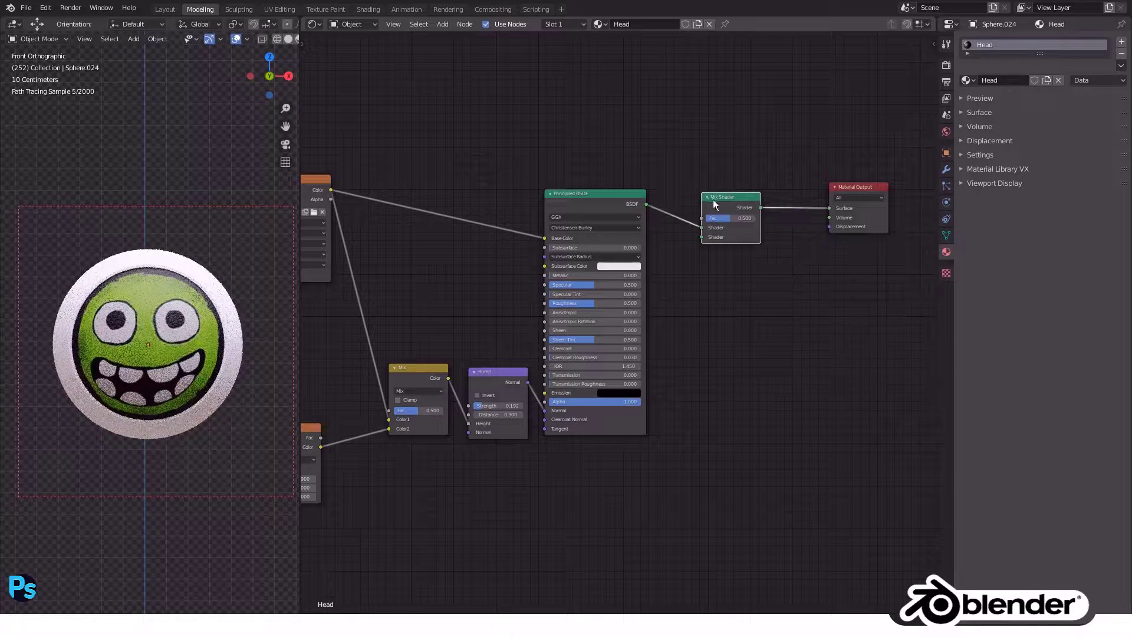
left_click(819, 277)
key("shift+a")
left_click(790, 321)
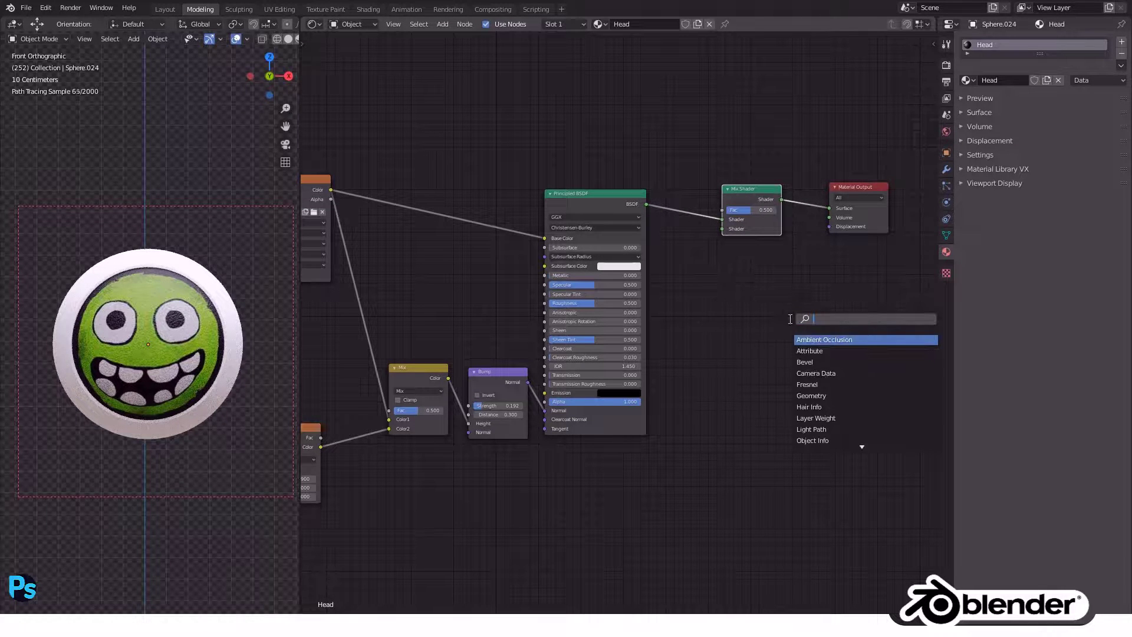
left_click(815, 351)
left_click(660, 469)
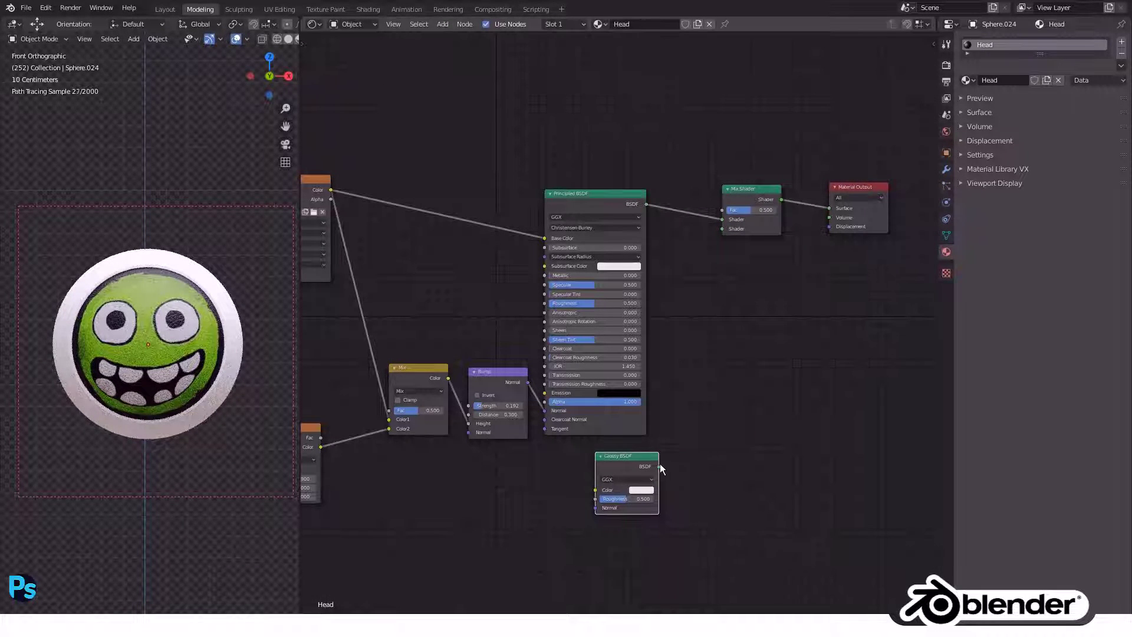
key("x")
Add a near-black Diffuse BSDF into the Mix Shader's second shader input.
key("shift+a")
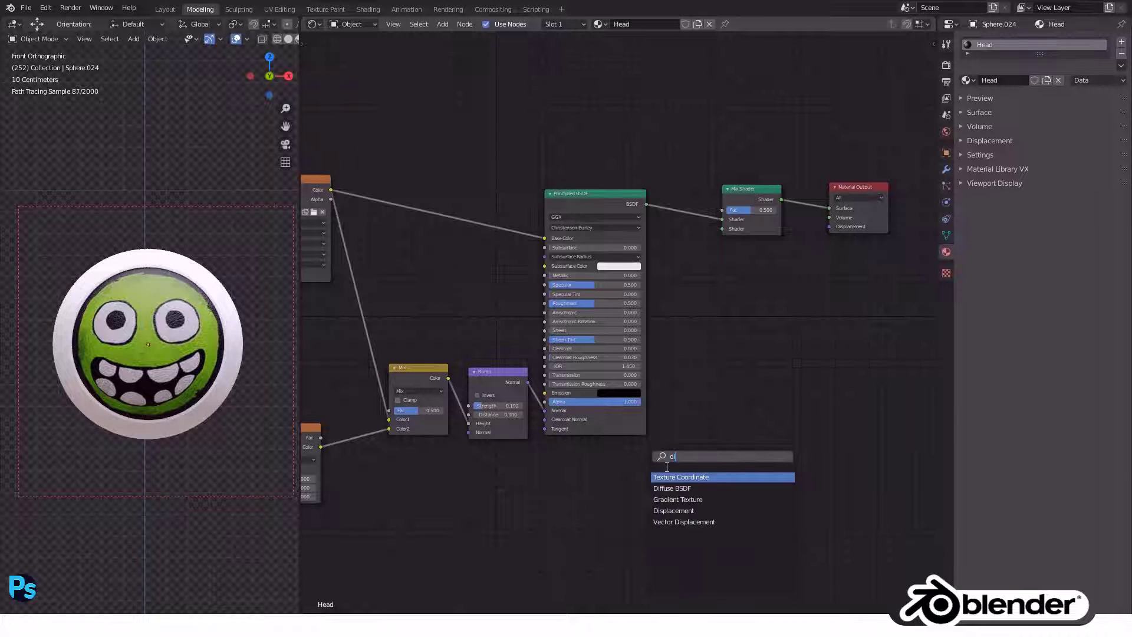
left_click(672, 488)
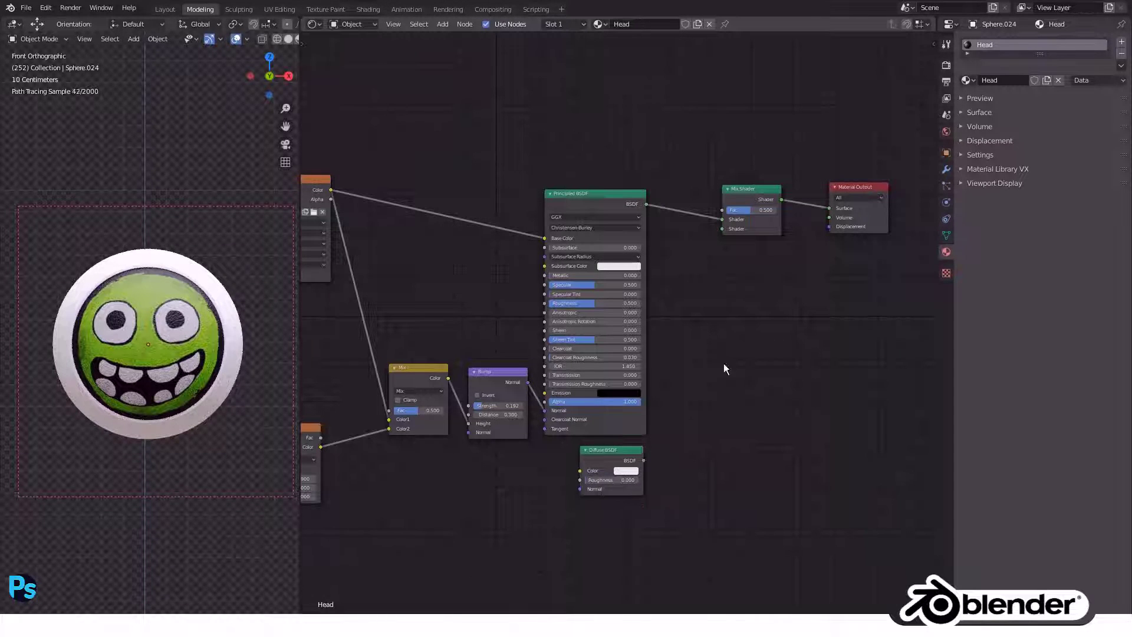
left_click_drag(726, 230, 723, 229)
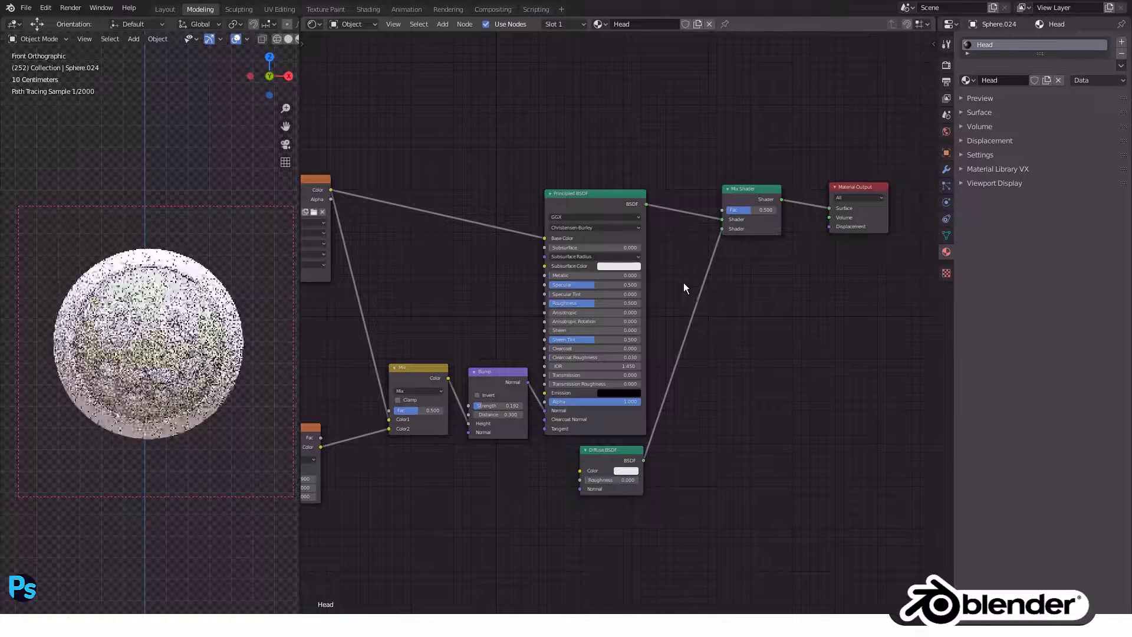
left_click(626, 471)
left_click_drag(685, 379, 692, 404)
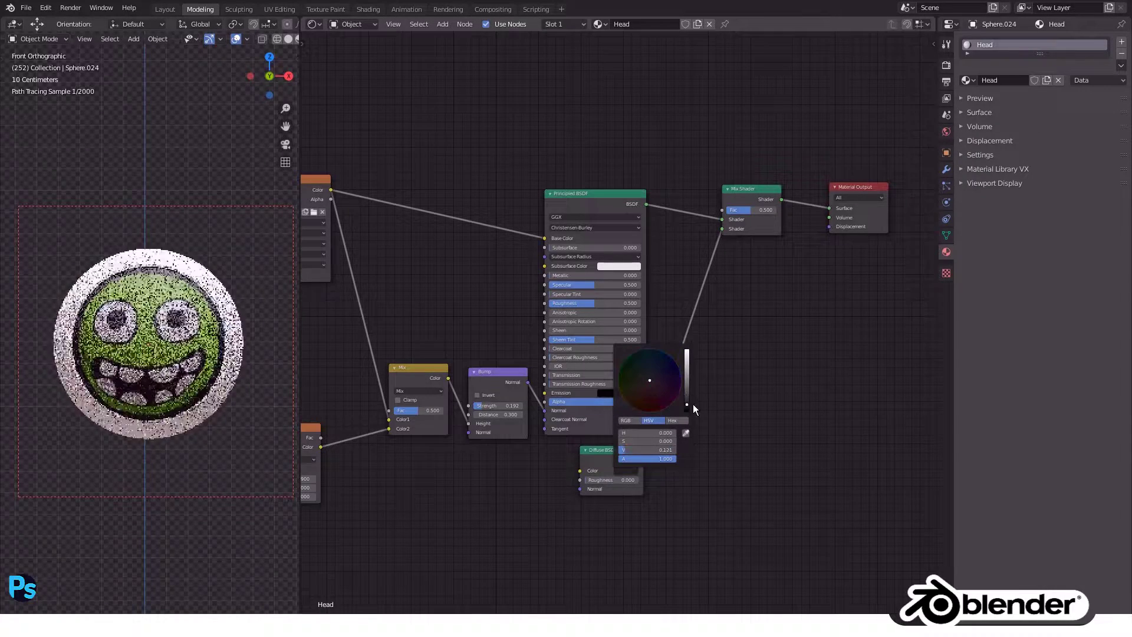
Duplicate the Mix Shader before the output and add a Glass BSDF below it.
key("shift+d")
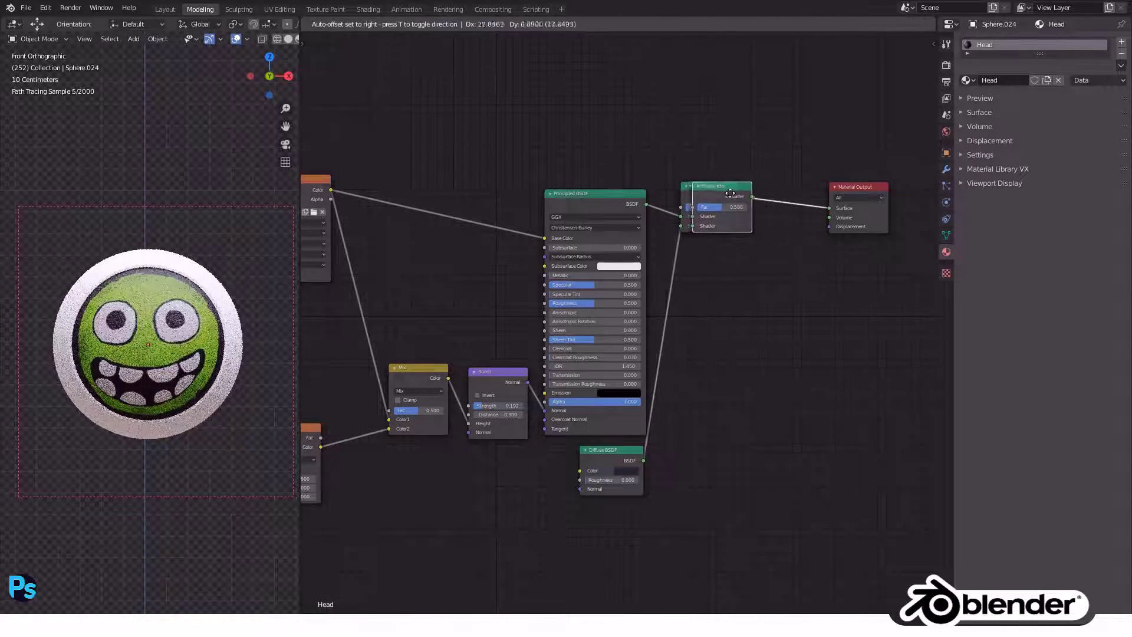
left_click(816, 199)
key("shift+a")
type("glass")
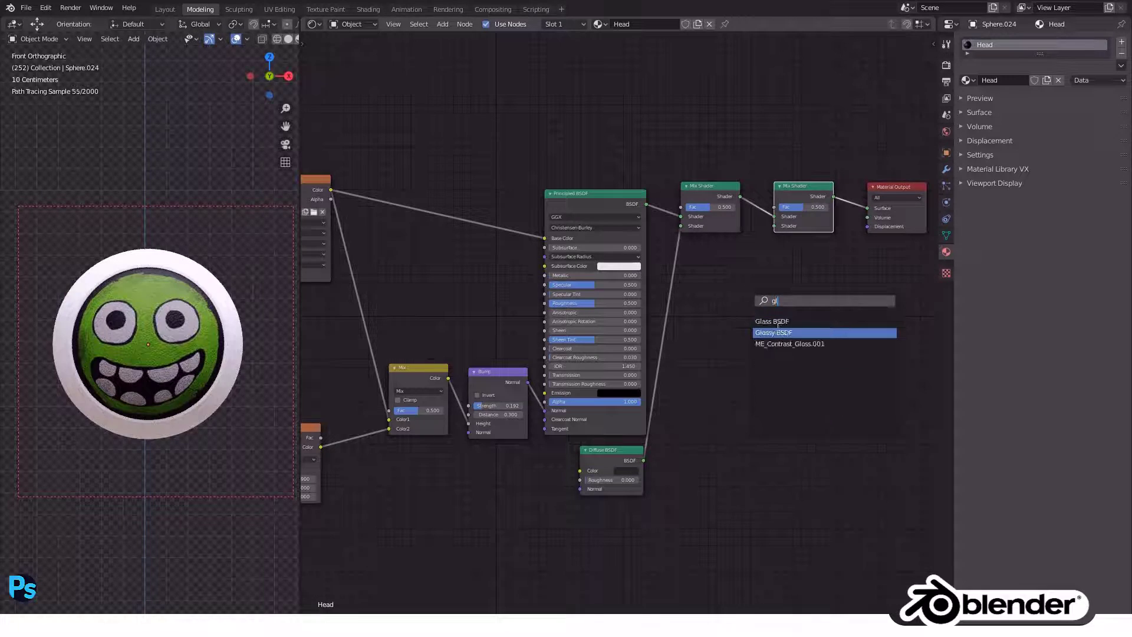
key("Return")
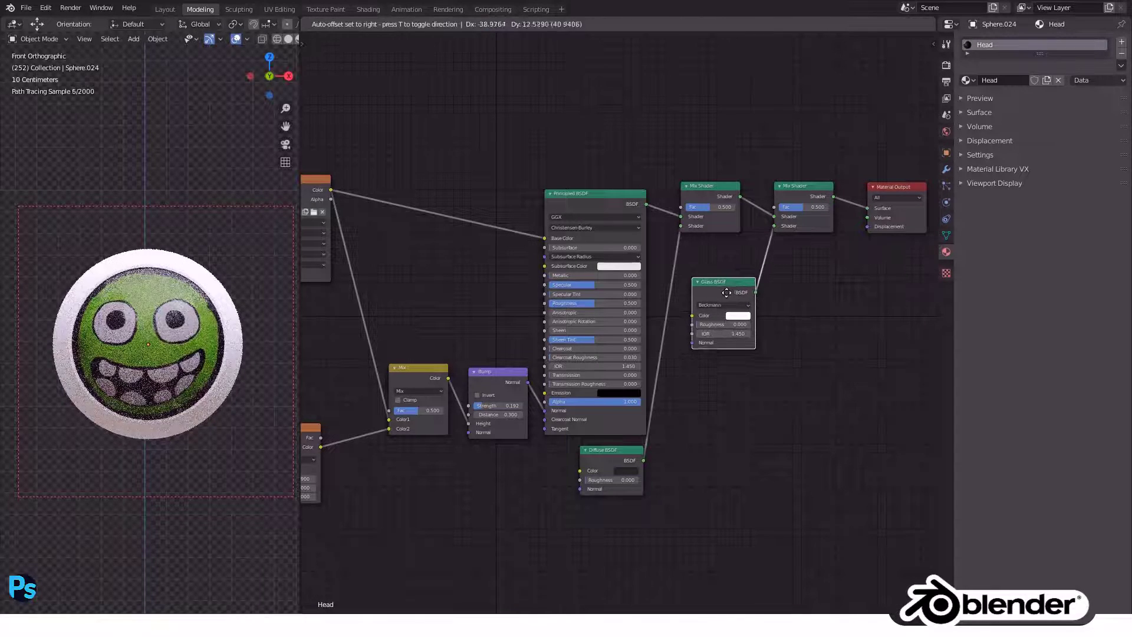
left_click(735, 265)
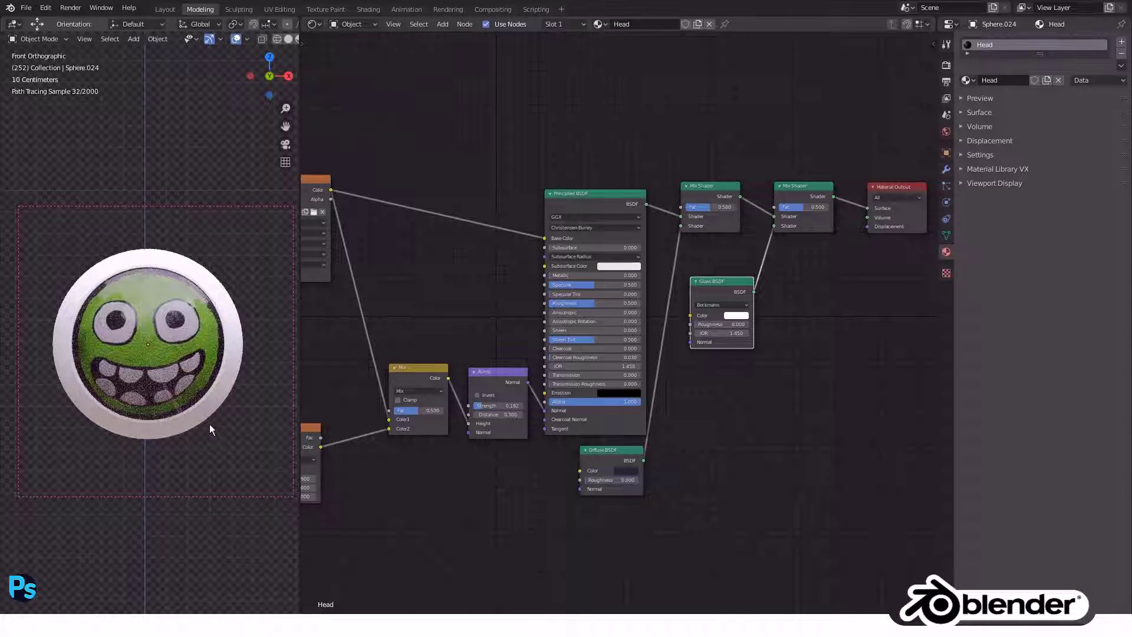
Swap the Glass BSDF for a Glossy BSDF at roughness 0, with the second mix Fac 0.033.
scroll(646, 380, "up", 4)
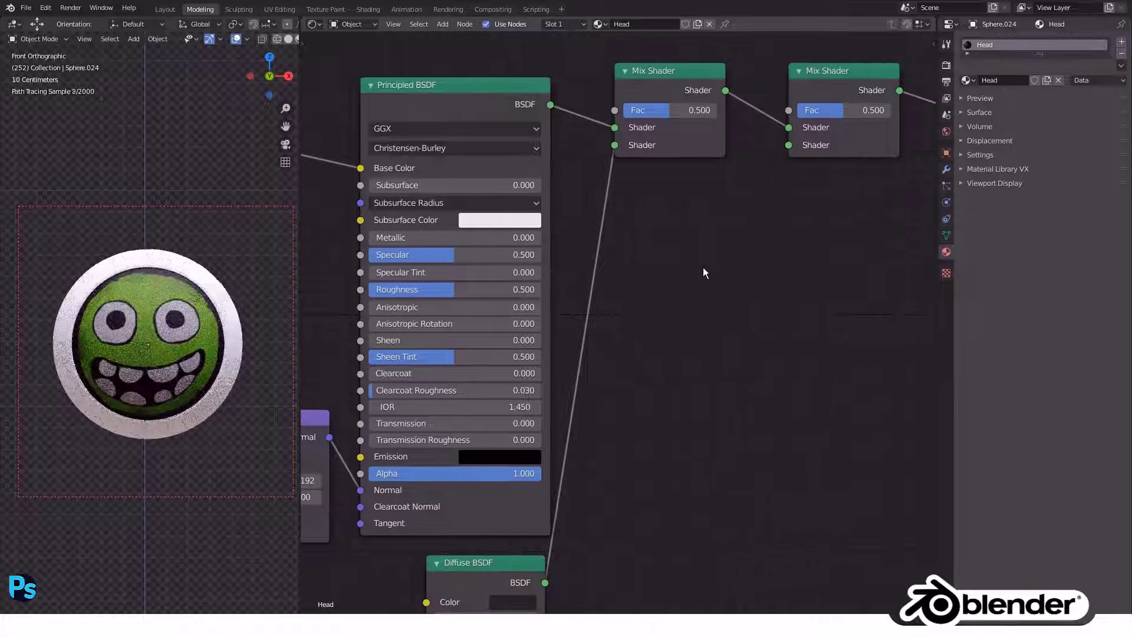
key("x")
key("shift+a")
type("gloss")
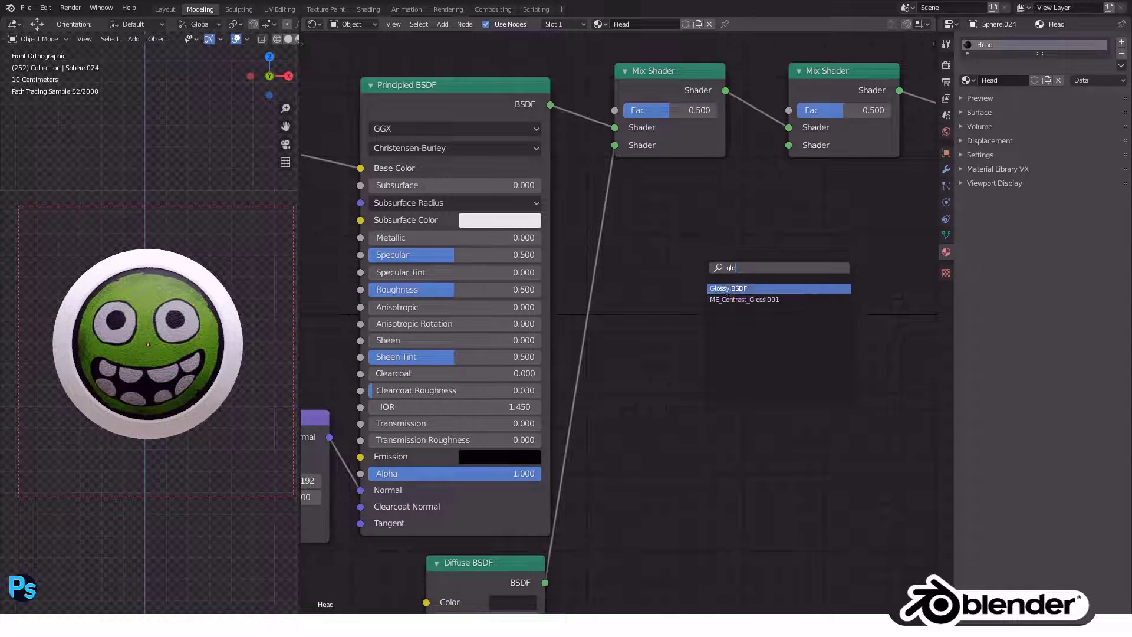
key("Return")
left_click(635, 224)
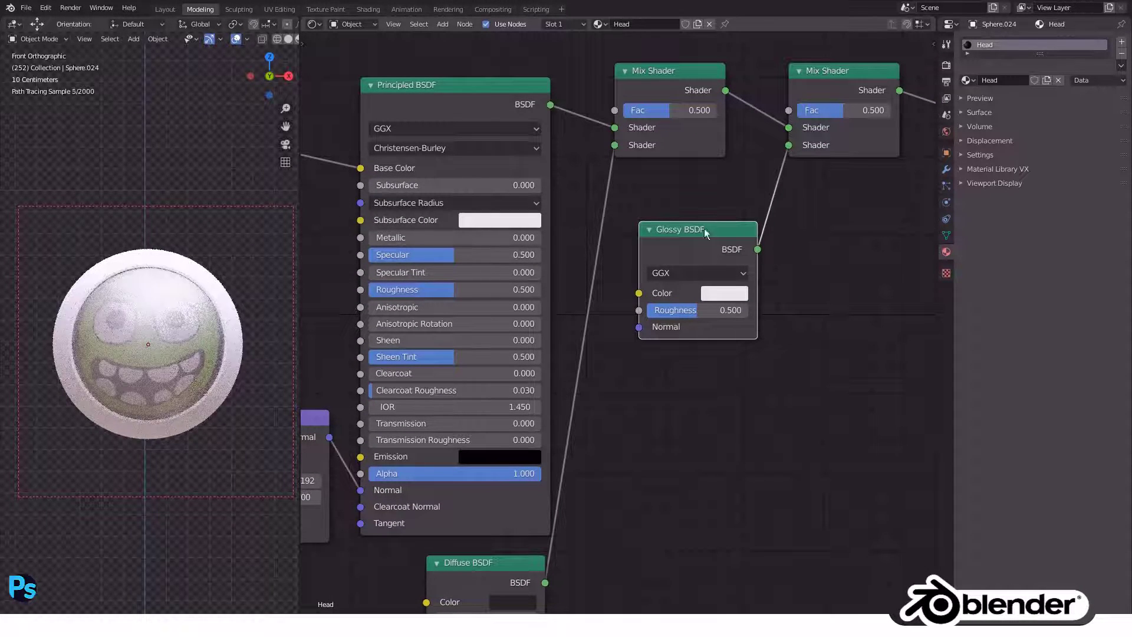
left_click_drag(697, 311, 641, 311)
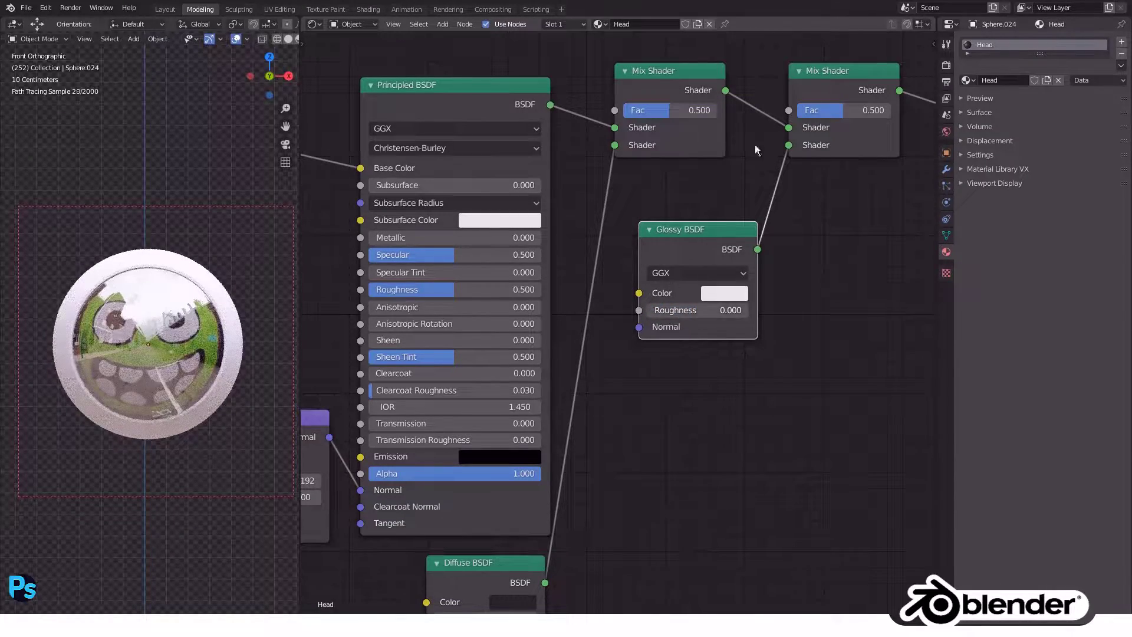
left_click_drag(839, 112, 788, 111)
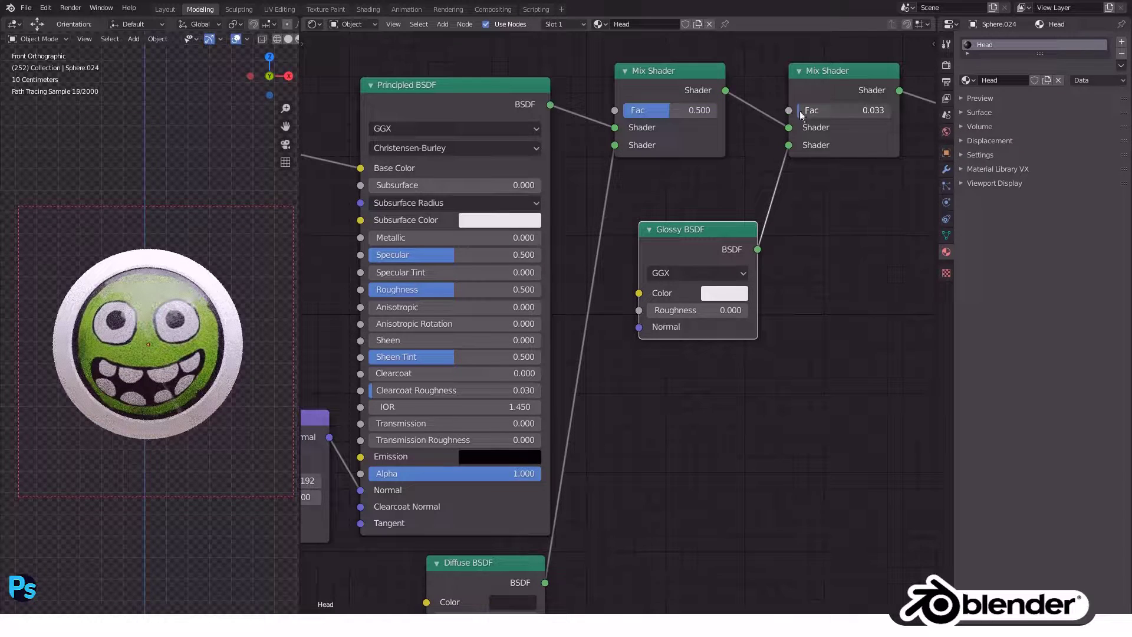
scroll(139, 430, "down", 2)
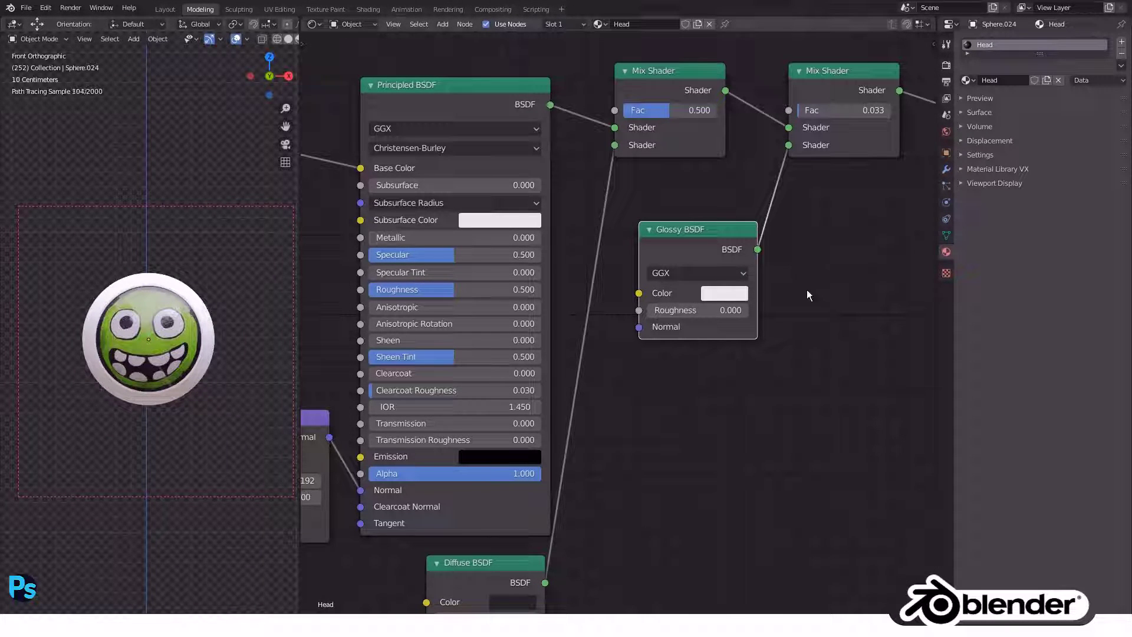
Select the outer ring, switch to Solid shading, and apply Anodized from Material Library VX.
left_click(199, 314)
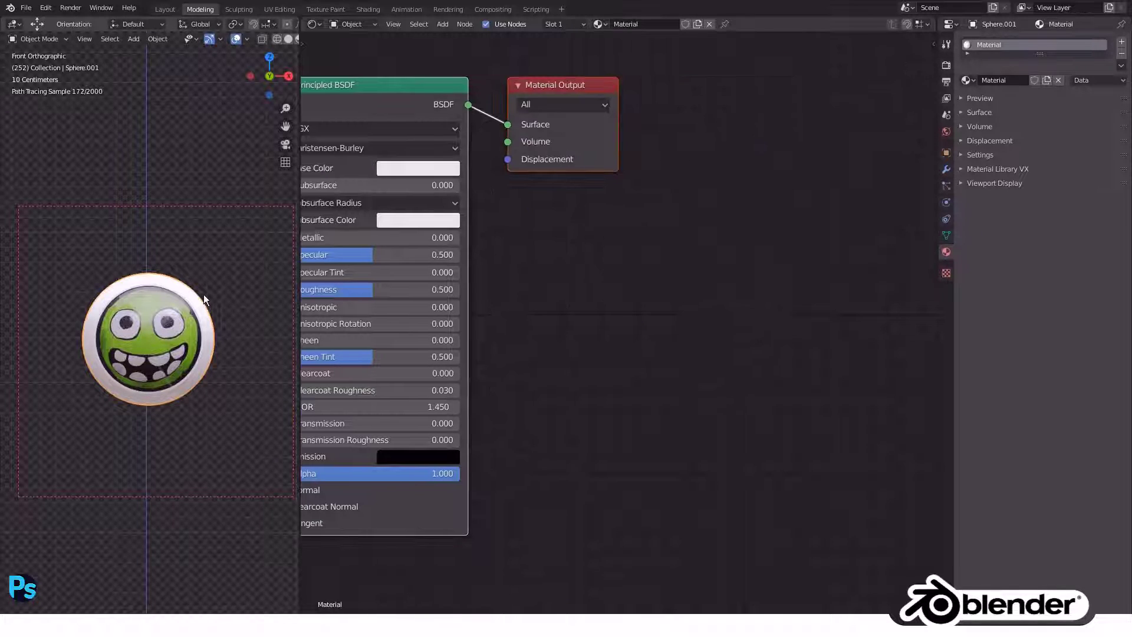
key("z")
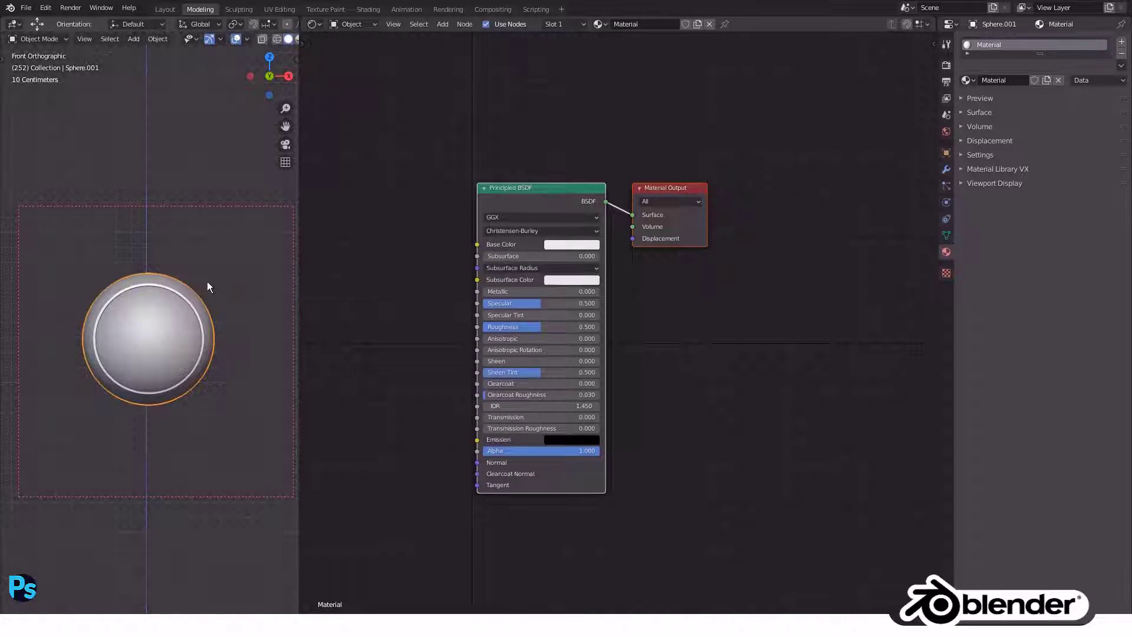
key("r")
key("Escape")
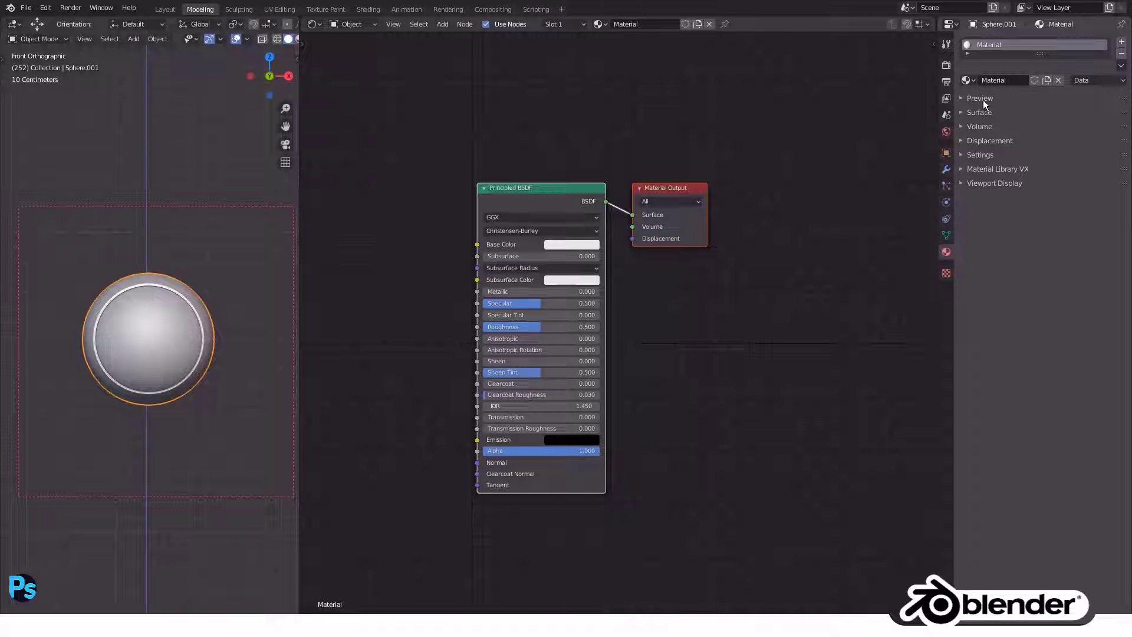
left_click(999, 167)
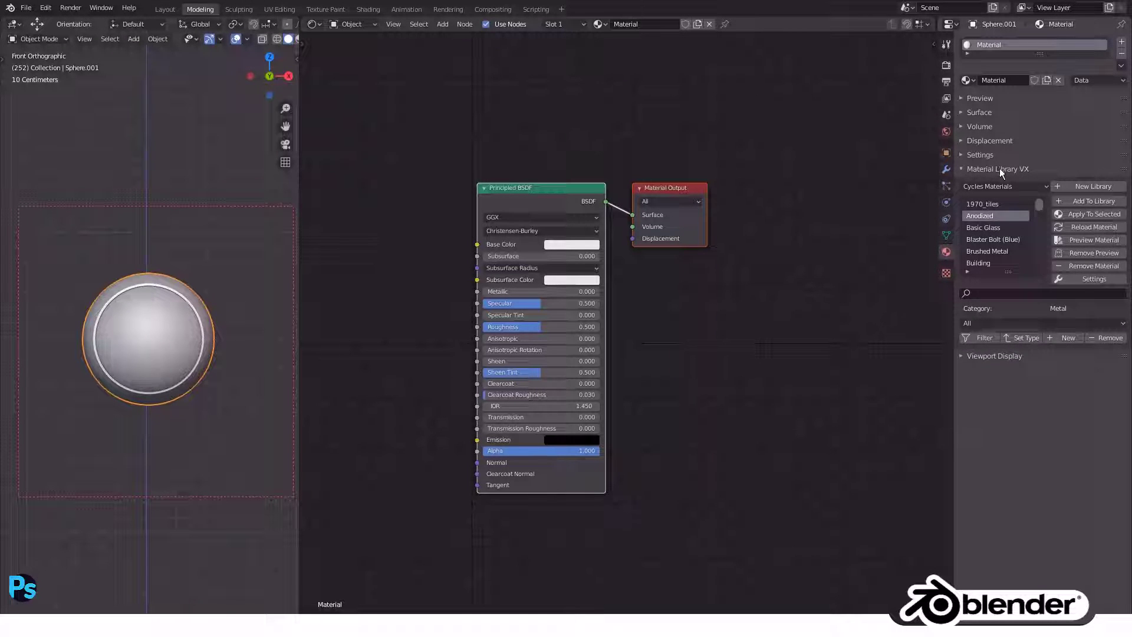
left_click(1085, 215)
scroll(716, 199, "down", 1)
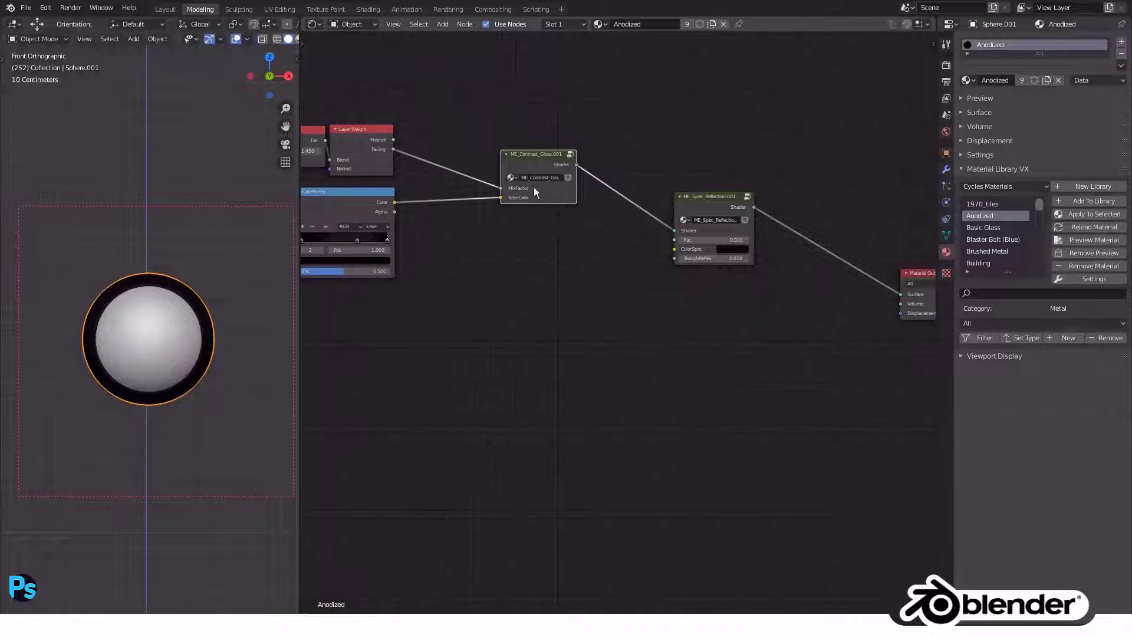
Add a Mix Shader before the Material Output and a new Principled BSDF for the ring.
mouse_move(712, 206)
left_mouse_down()
mouse_move(728, 181)
mouse_move(798, 249)
left_mouse_up()
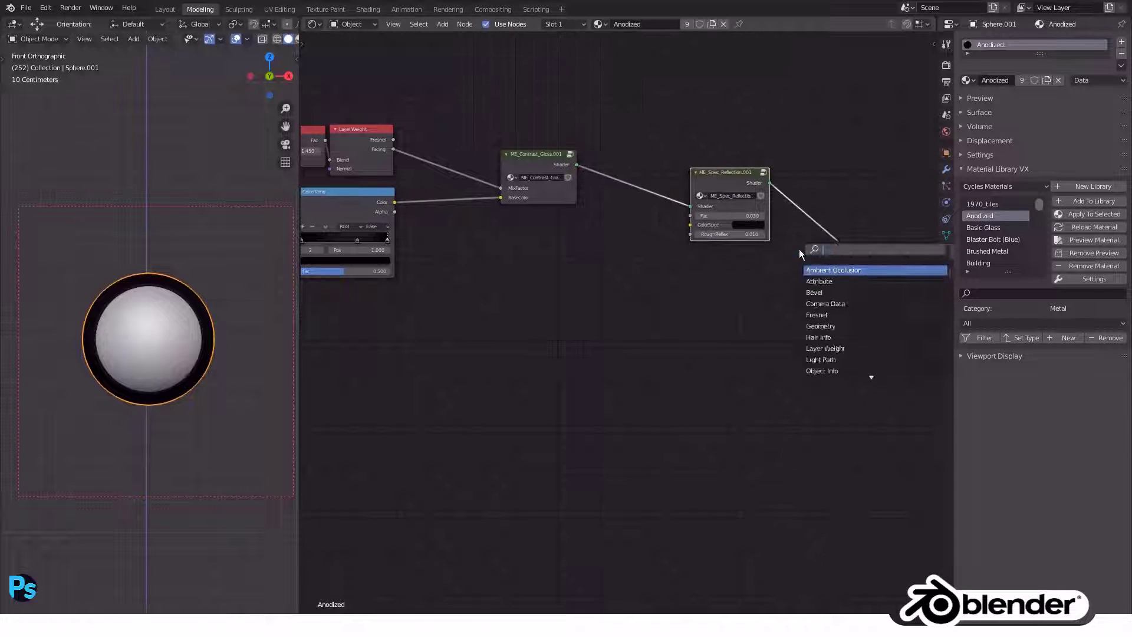
type("mi")
left_click(823, 281)
left_click(820, 260)
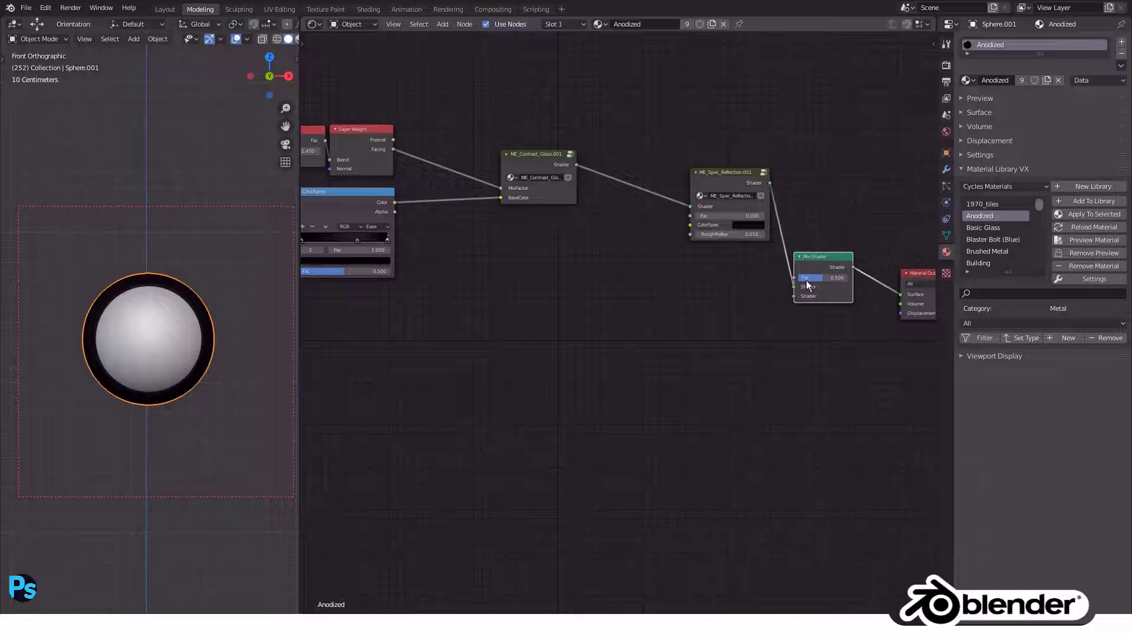
key("shift+a")
type("princ")
key("Return")
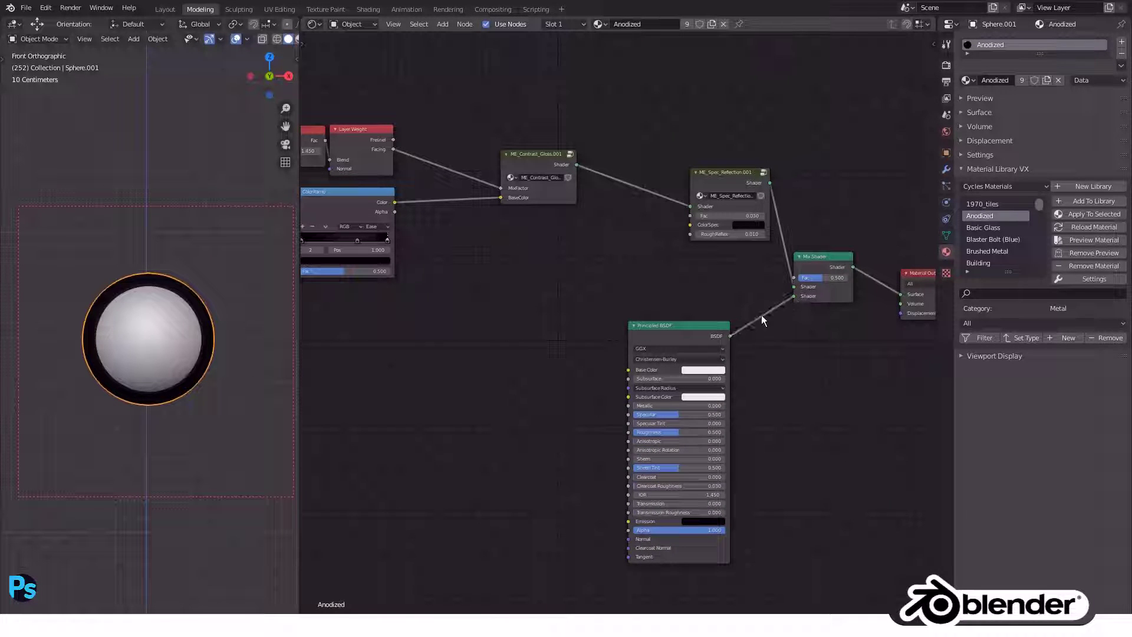
Preview the viewport in Rendered shading and set the Principled BSDF Base Color to black.
scroll(182, 289, "up", 1)
scroll(182, 289, "up", 2)
scroll(183, 291, "up", 1)
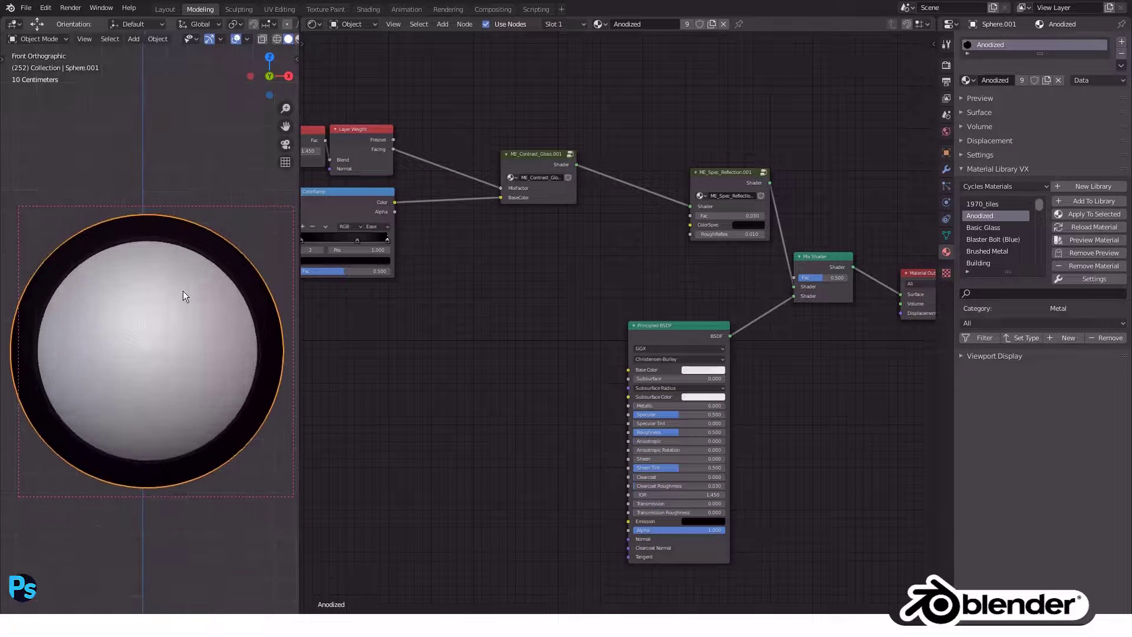
key("shift+z")
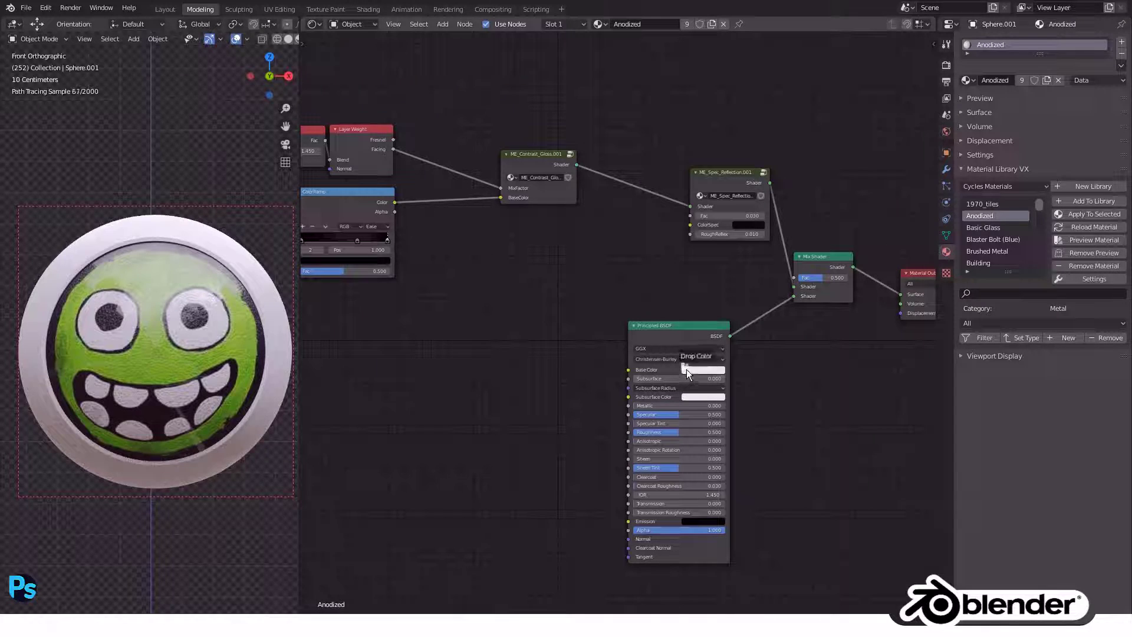
left_click_drag(692, 369, 692, 369)
scroll(601, 388, "down", 1)
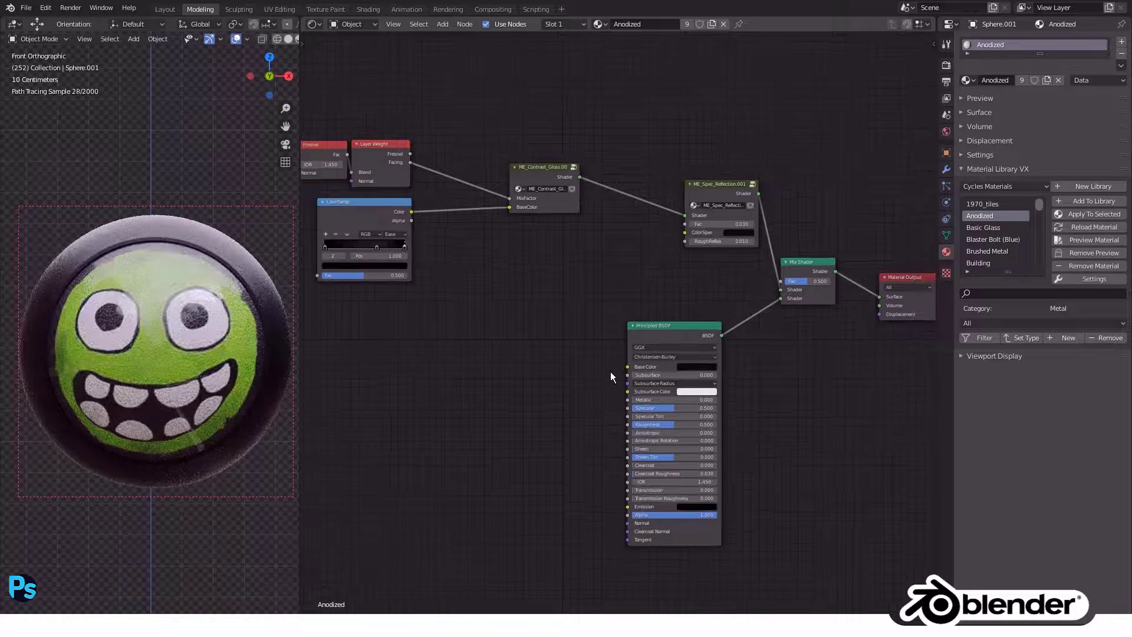
Add a Bump node and plug its output into the shader's Normal.
scroll(591, 331, "down", 1)
left_click(606, 343)
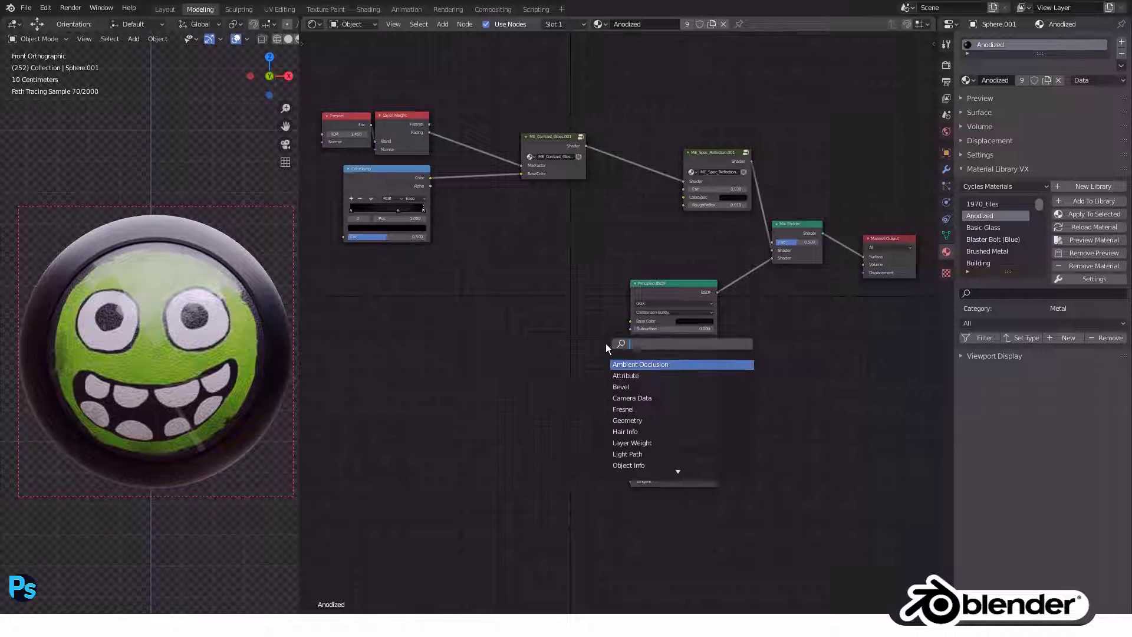
key("Escape")
key("shift+a")
left_click(625, 346)
type("bump")
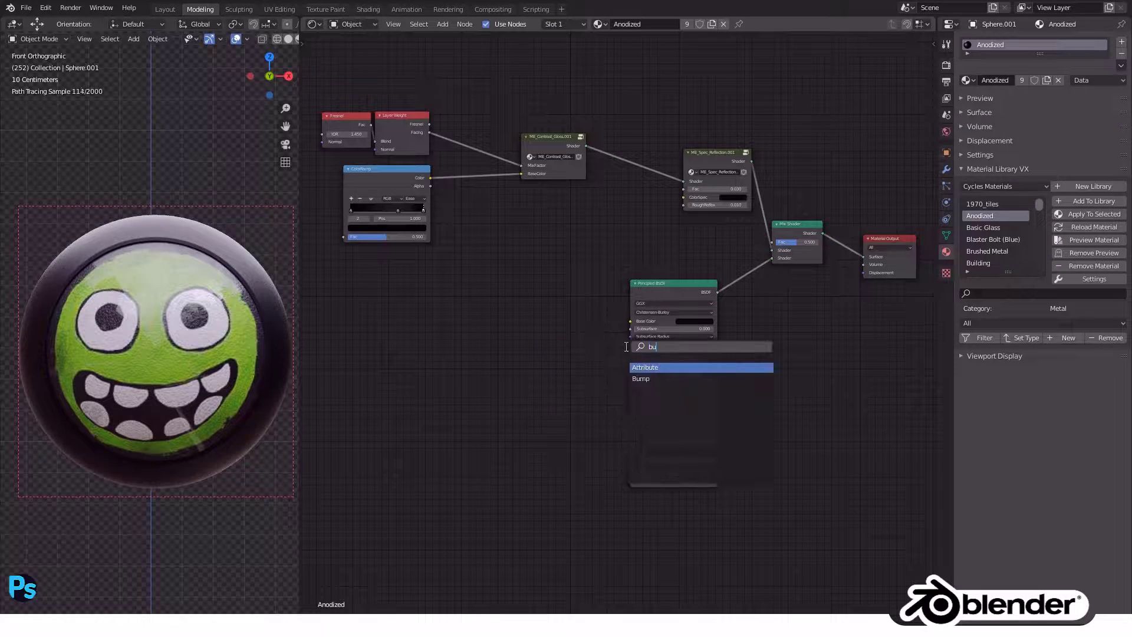
key("Return")
left_click(570, 428)
scroll(569, 428, "up", 1)
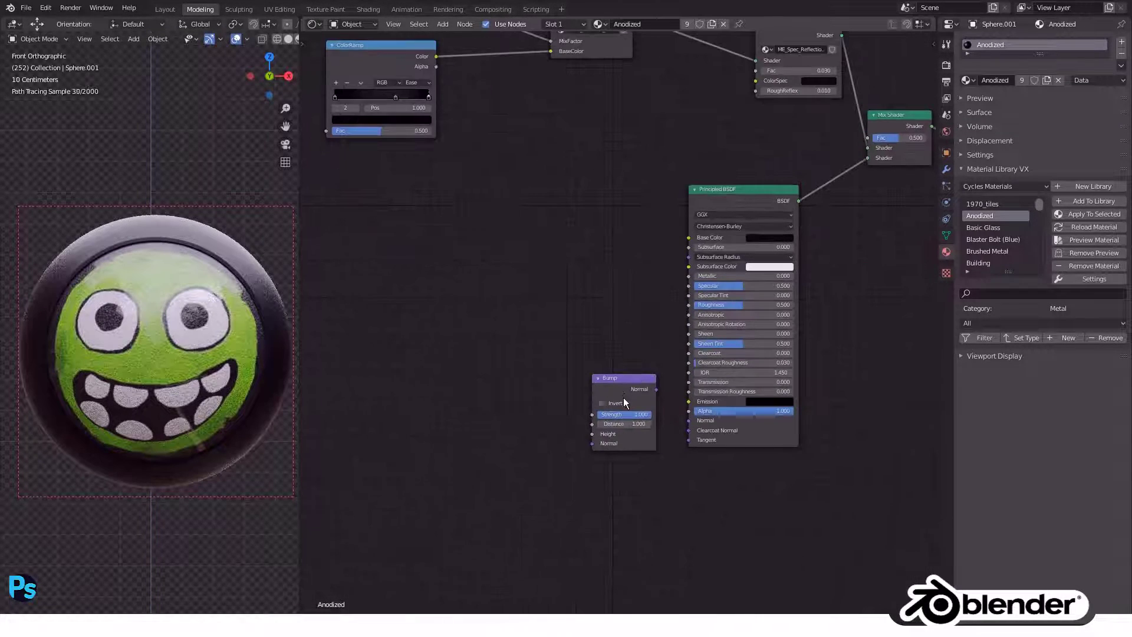
left_click_drag(624, 397, 618, 396)
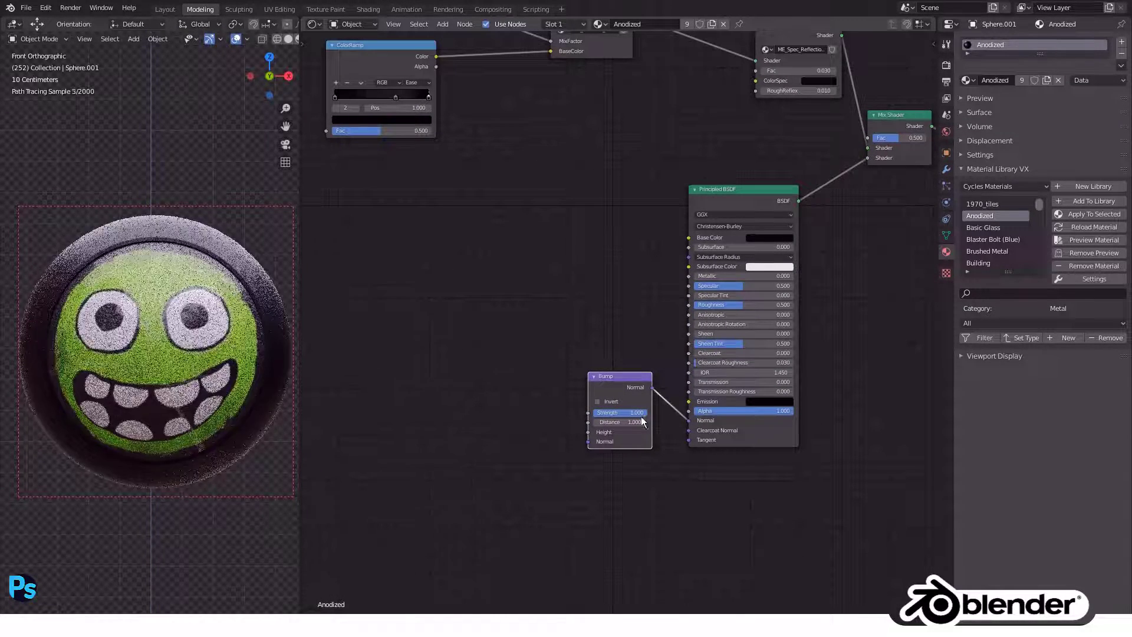
Feed a ColorRamp's colour into the Bump node's Height.
left_click_drag(685, 424, 744, 402)
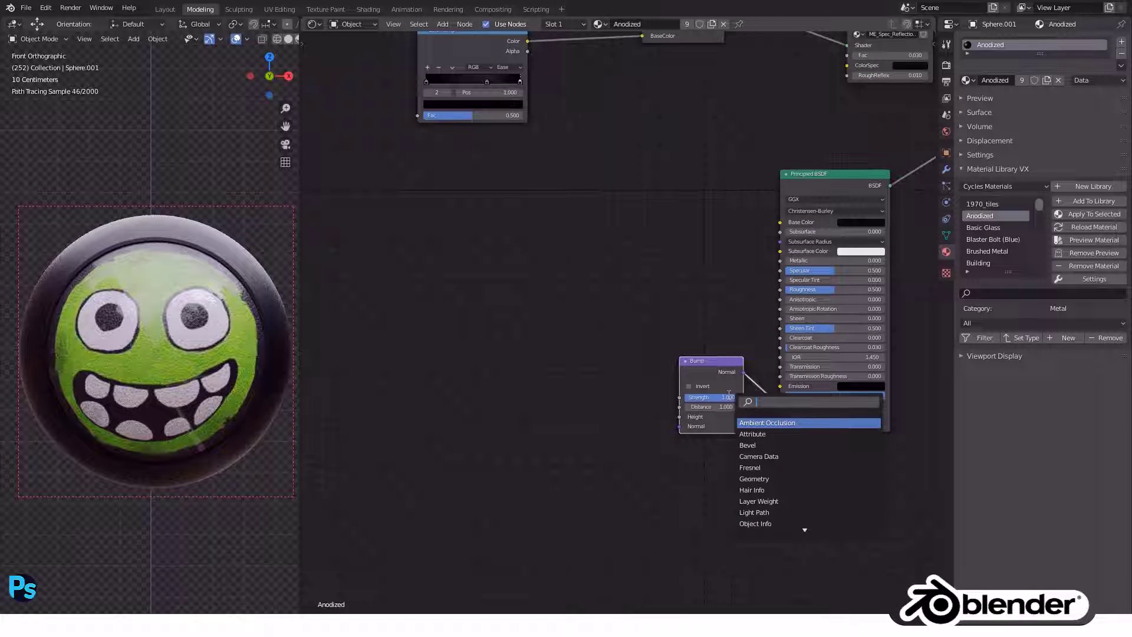
type("col")
left_click(755, 434)
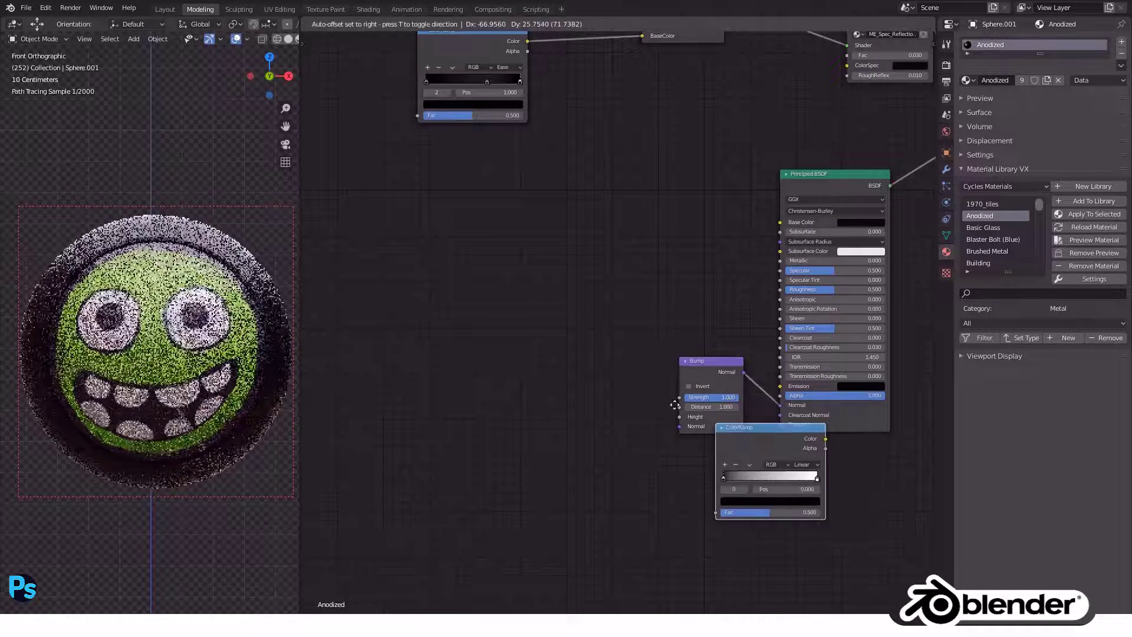
left_click(530, 356)
left_click_drag(675, 423, 679, 416)
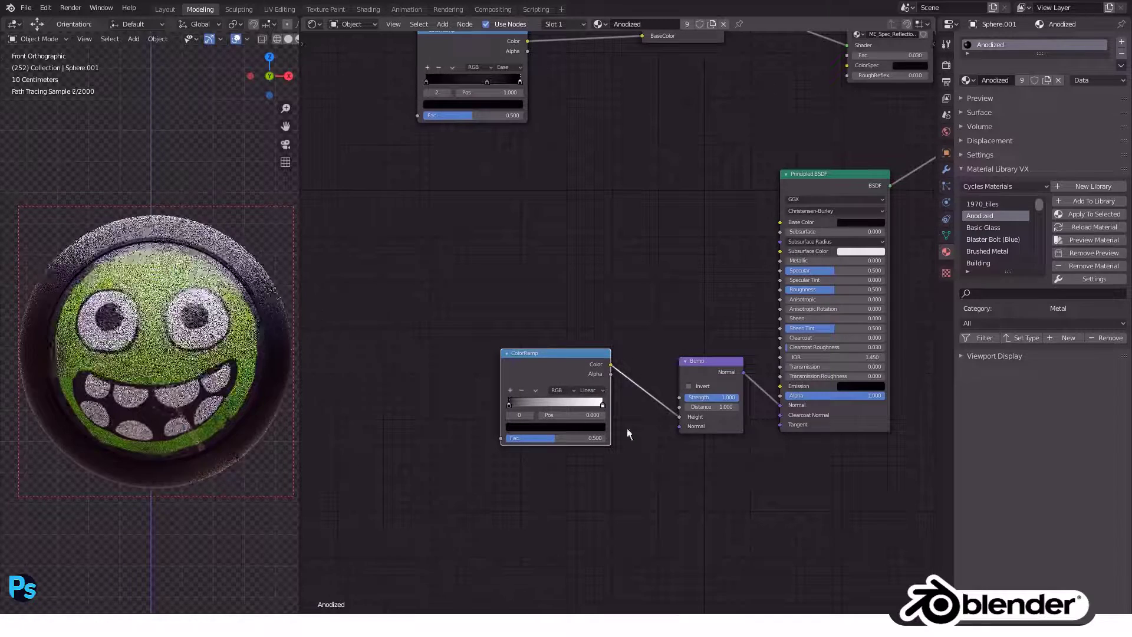
Connect a Voronoi Texture's colour into the ColorRamp's Fac.
middle_click_drag(589, 437, 660, 429)
key("shift+a")
type("v")
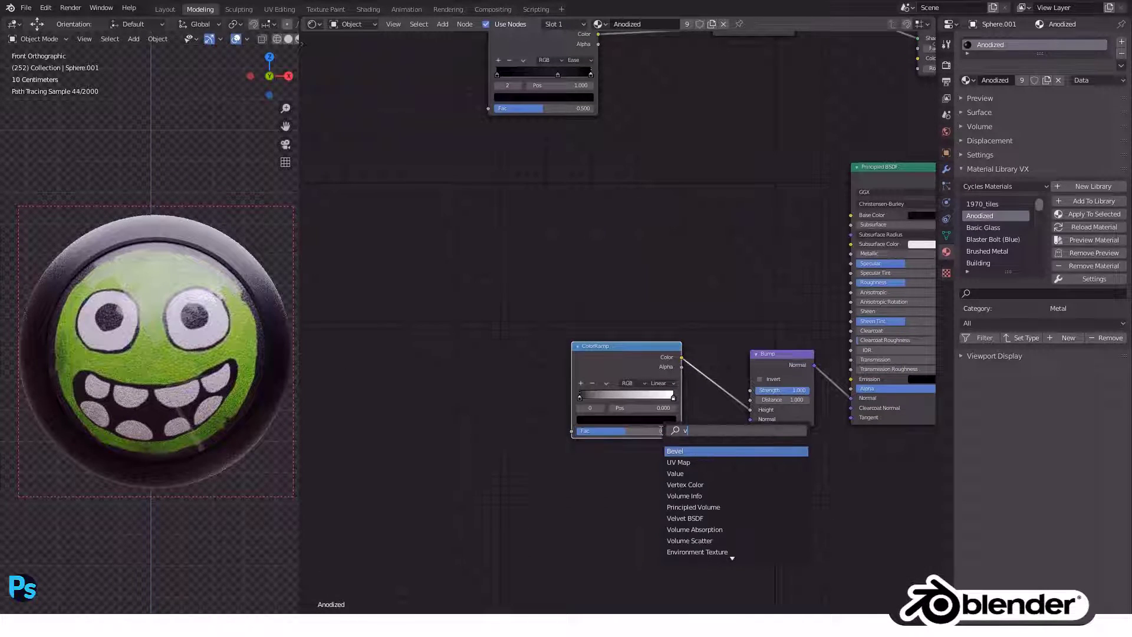
type("or")
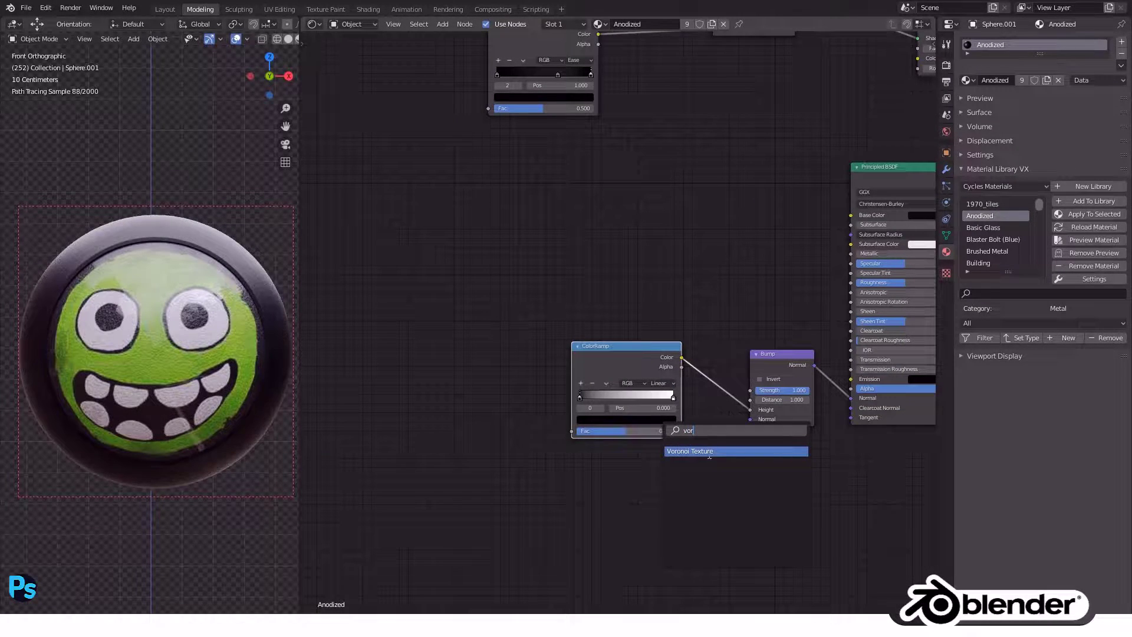
left_click(709, 452)
left_click(536, 384)
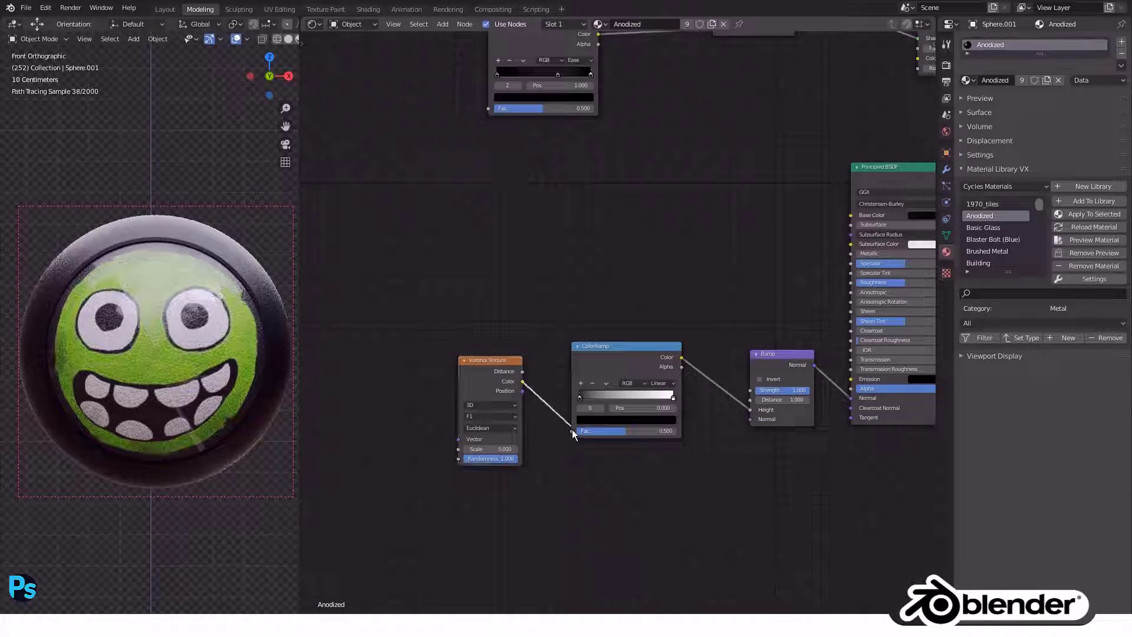
left_click_drag(572, 430, 572, 431)
left_click_drag(494, 363, 463, 364)
Set the ramp's black stop to 0.514 and the Voronoi Scale to 16.5.
scroll(512, 362, "up", 1)
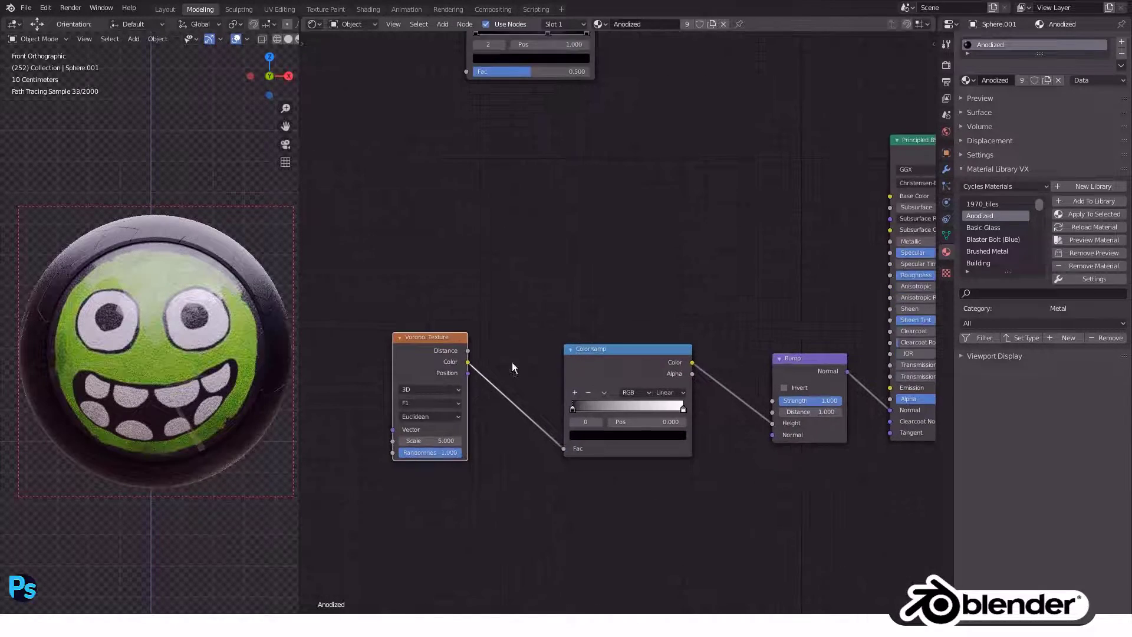
left_click_drag(572, 408, 629, 408)
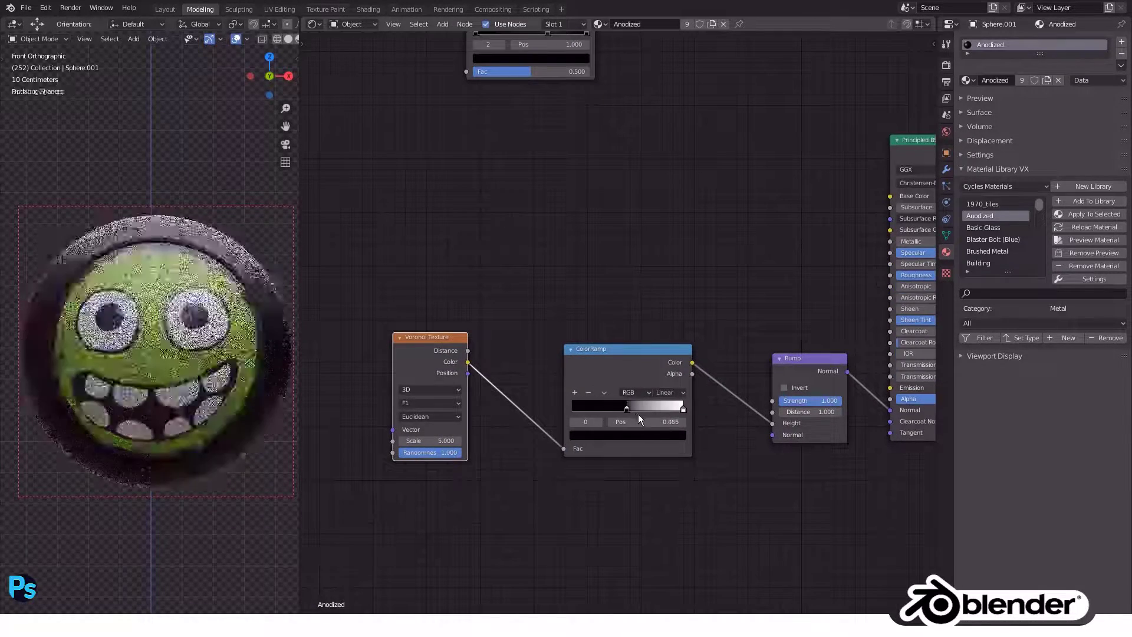
left_click_drag(443, 441, 434, 441)
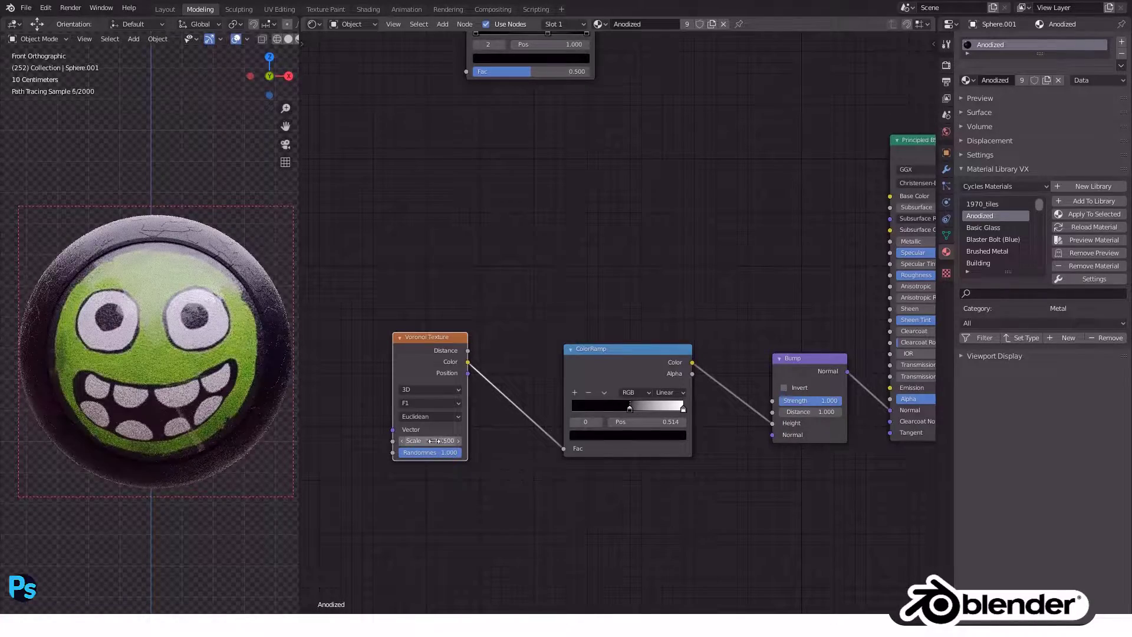
mouse_move(214, 424)
middle_mouse_down()
mouse_move(227, 448)
mouse_move(253, 447)
middle_mouse_up()
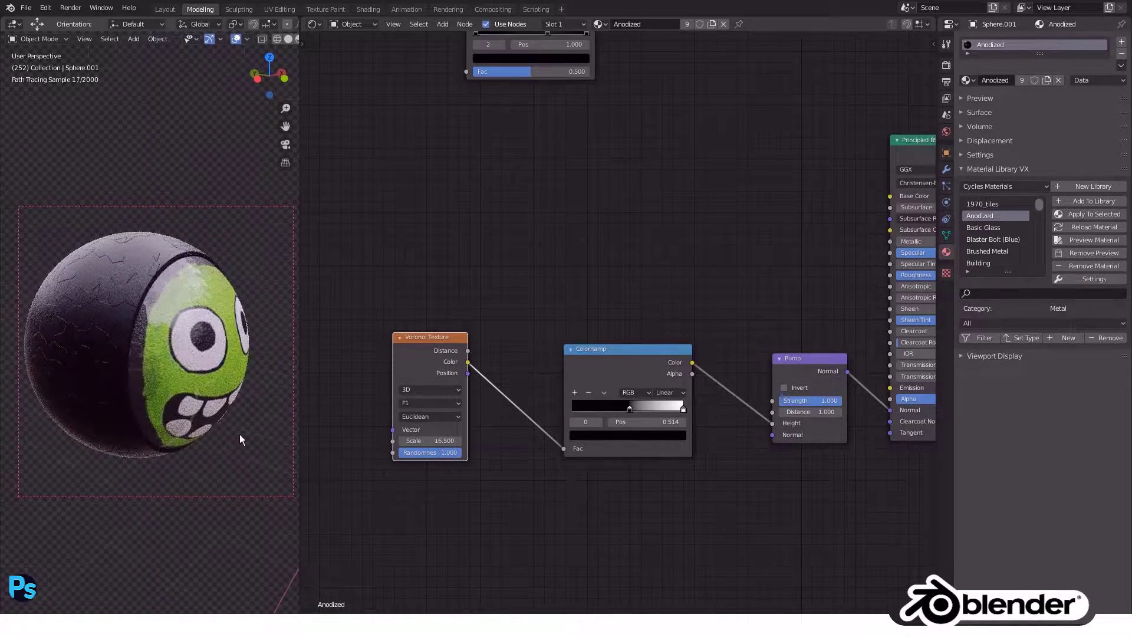
scroll(114, 386, "up", 5)
mouse_move(115, 387)
middle_mouse_down()
mouse_move(188, 409)
mouse_move(220, 388)
middle_mouse_up()
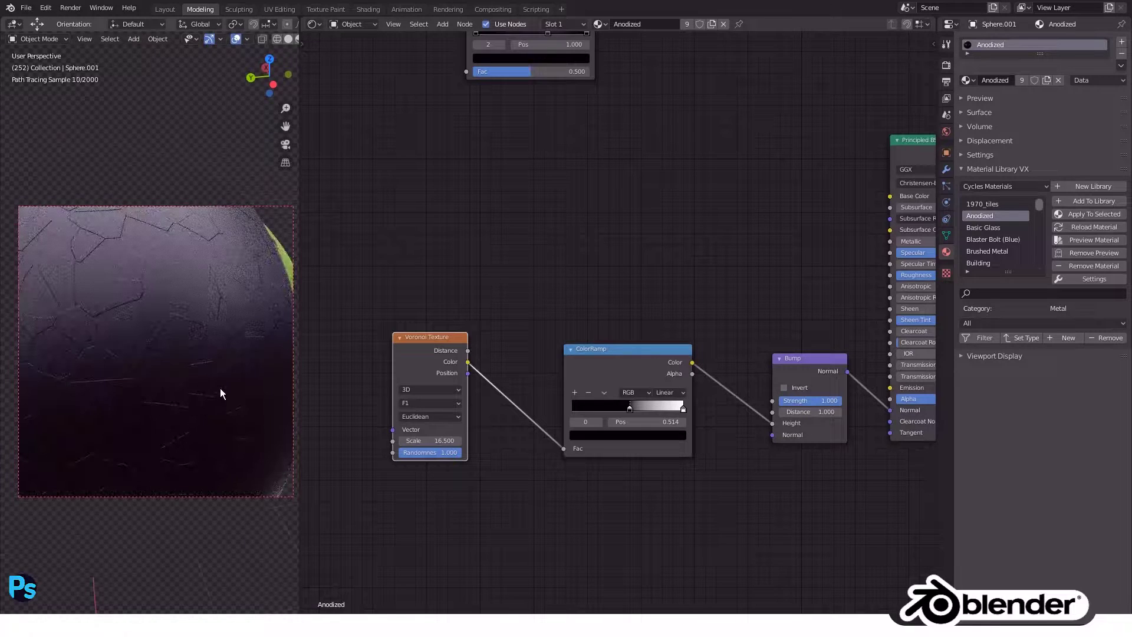
Make room and insert a Mix node between the ColorRamp and Bump.
left_click_drag(446, 351, 458, 332)
mouse_move(575, 359)
left_mouse_down()
mouse_move(531, 321)
mouse_move(502, 321)
left_mouse_up()
key("shift+a")
left_click(684, 367)
type("mix")
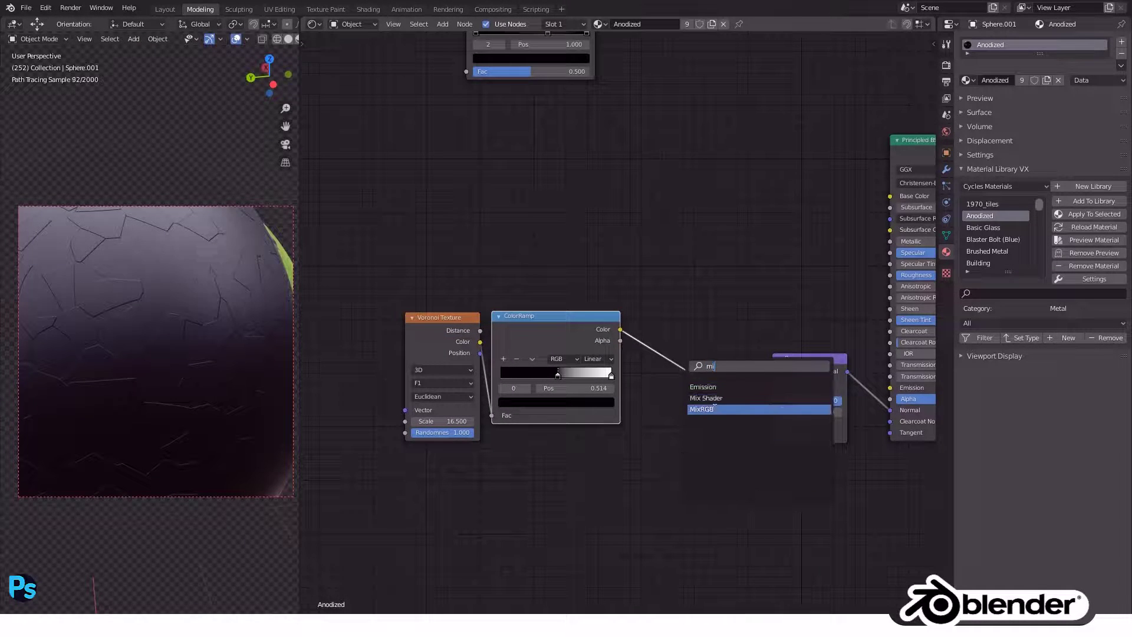
key("Return")
left_click(691, 345)
Add a Noise Texture with its colour linked into the Mix node's Color2.
left_click(557, 332)
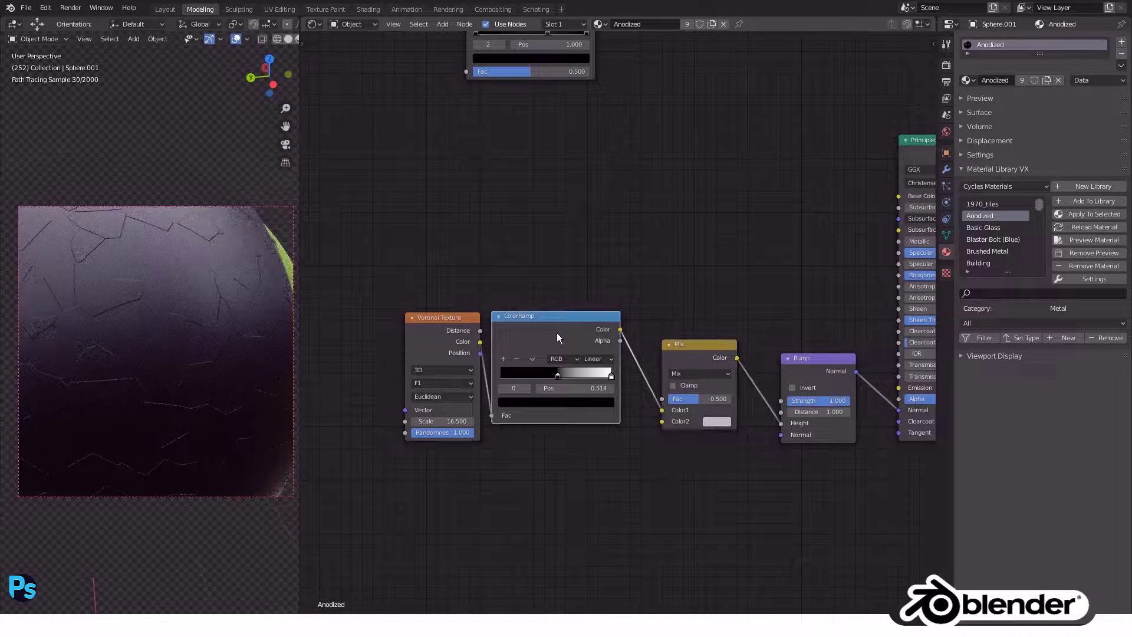
key("shift+a")
left_click(574, 362)
type("noise")
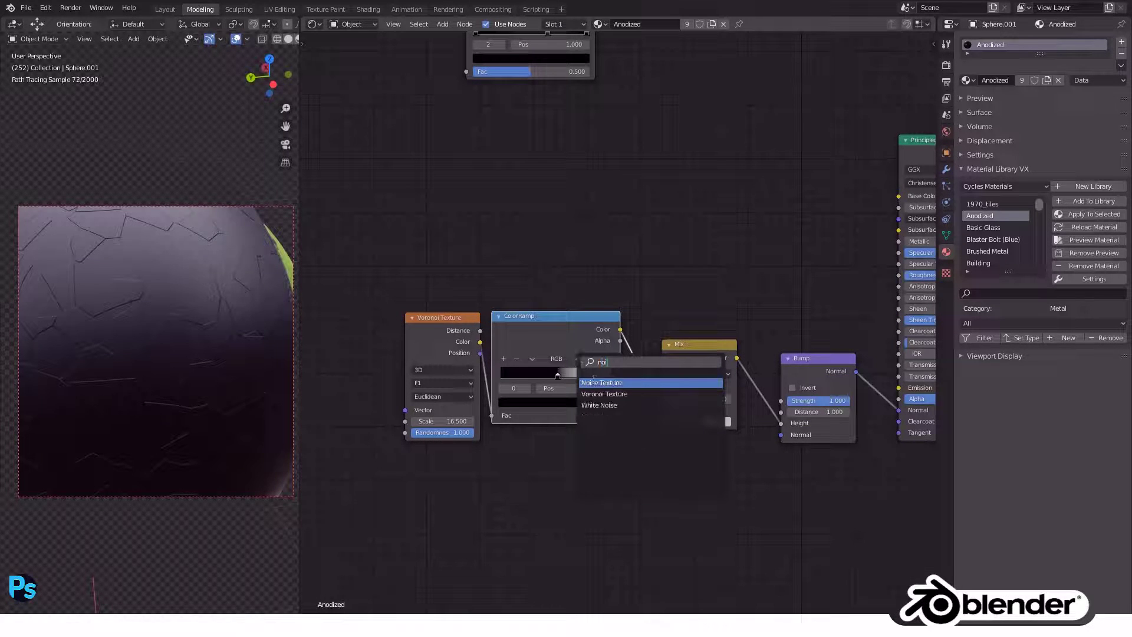
key("Return")
left_click_drag(658, 458, 662, 421)
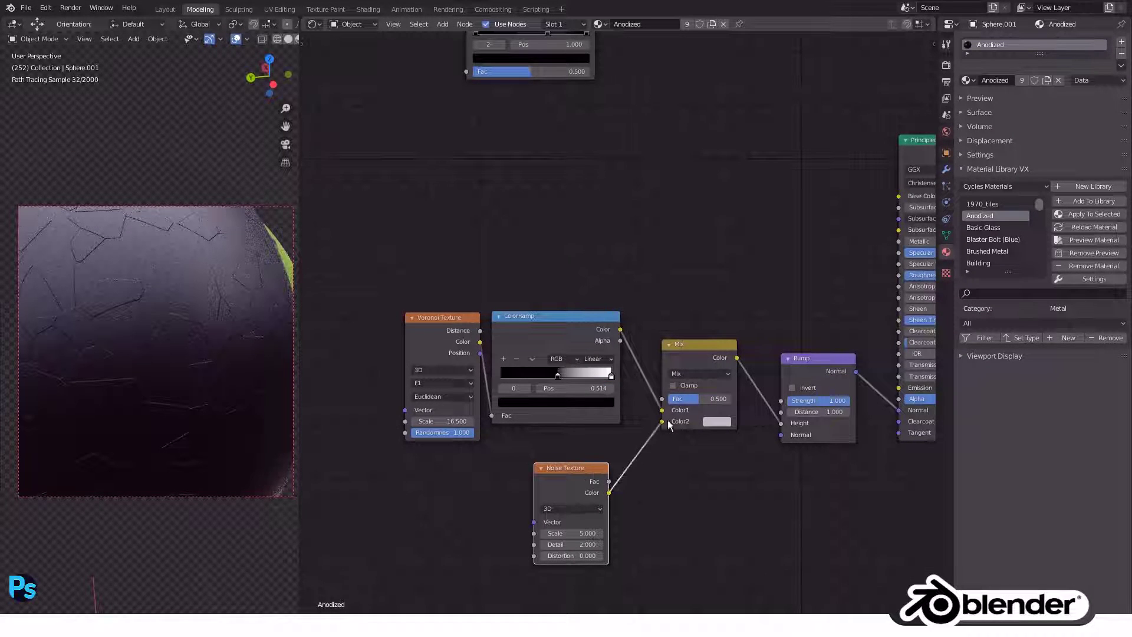
left_click_drag(593, 465, 558, 449)
middle_click_drag(155, 376, 194, 362)
Duplicate the ColorRamp onto the noise-to-Mix link and move its black stop to 0.568.
left_click(557, 345)
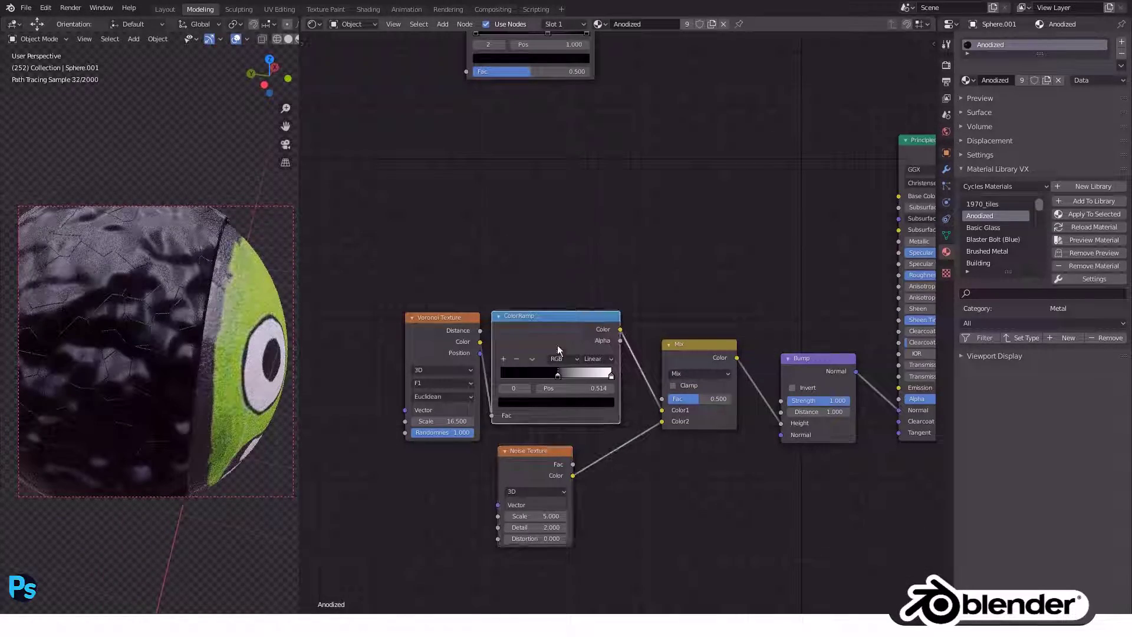
key("shift+d")
left_click(684, 487)
left_click_drag(660, 456, 570, 441)
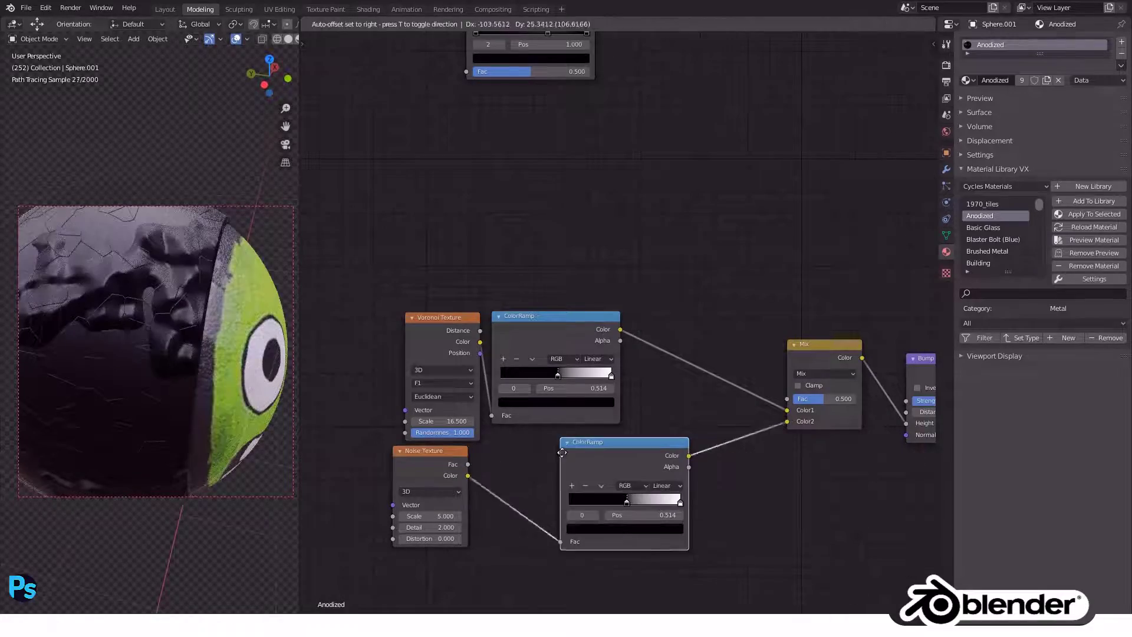
mouse_move(599, 512)
left_mouse_down()
mouse_move(616, 511)
mouse_move(586, 515)
left_mouse_up()
middle_click_drag(176, 330, 118, 342)
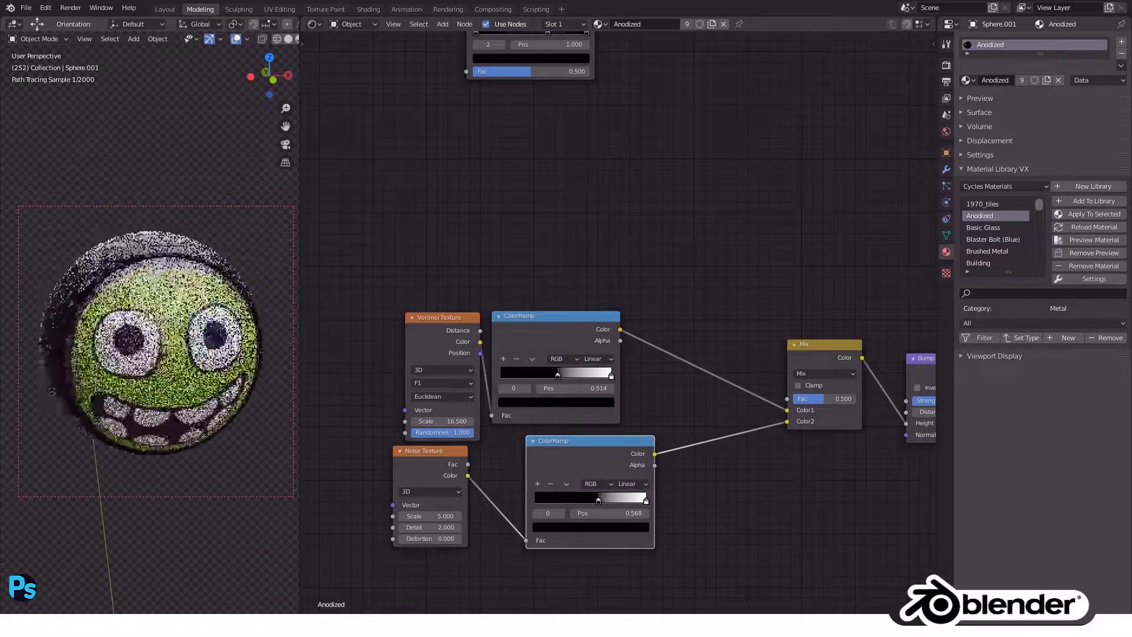
Adjust the lower ColorRamp's white stop and switch its interpolation to Ease.
middle_click_drag(215, 354, 690, 395)
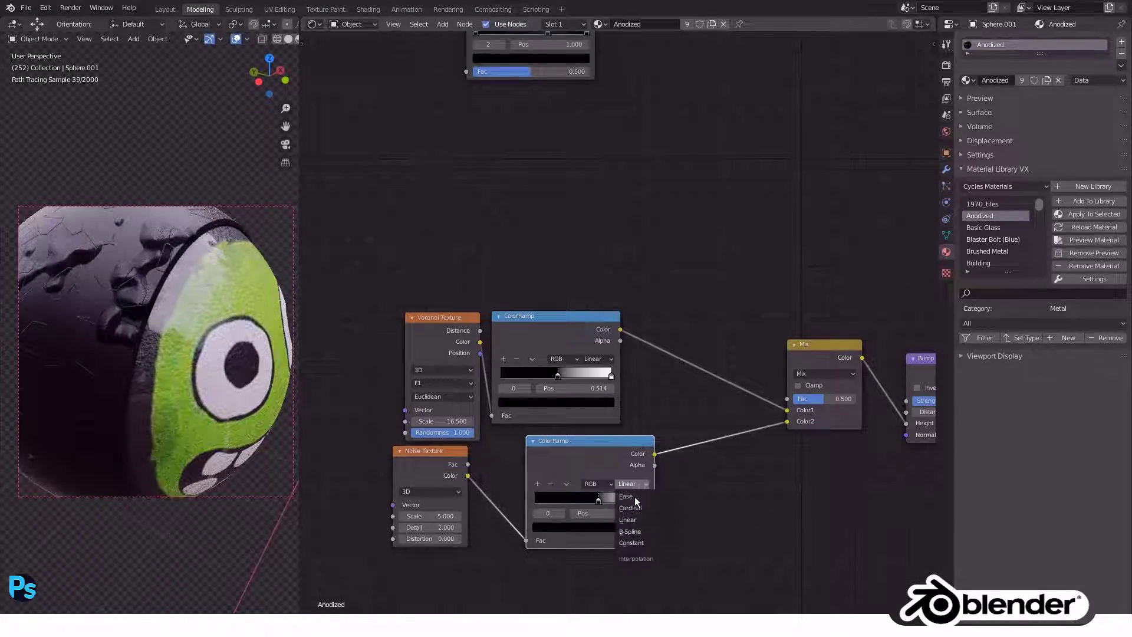
left_click(633, 531)
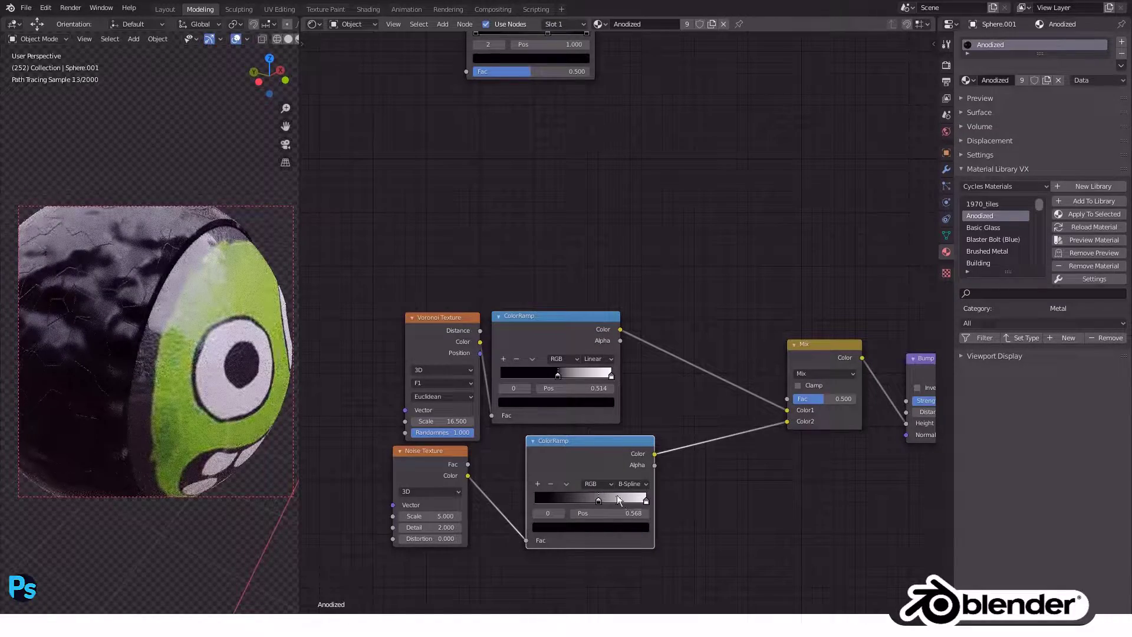
left_click_drag(640, 504, 616, 500)
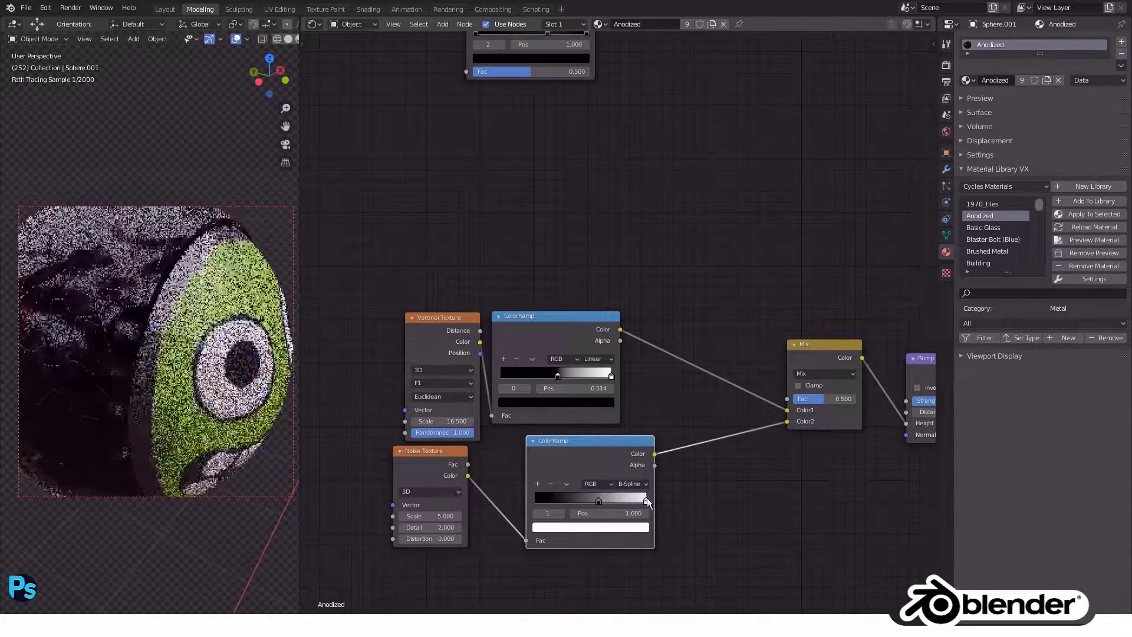
left_click(629, 484)
left_click(628, 500)
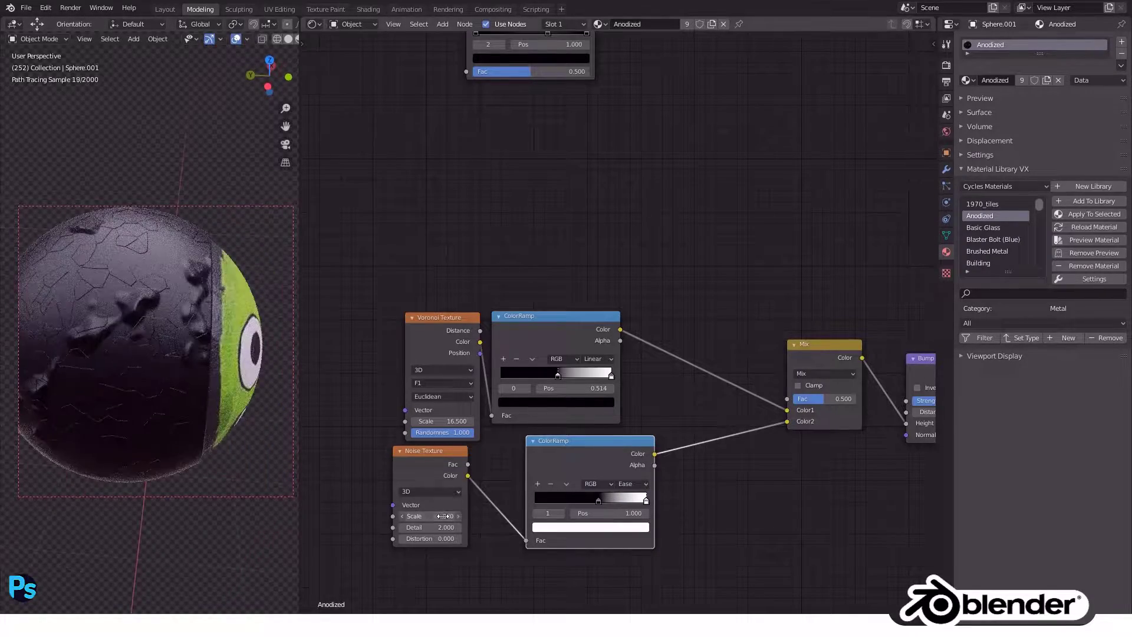
Set the Noise Texture scale to 2.0.
mouse_move(444, 516)
left_mouse_down()
mouse_move(416, 516)
mouse_move(443, 516)
mouse_move(428, 525)
left_mouse_up()
mouse_move(277, 413)
middle_mouse_down()
mouse_move(194, 310)
mouse_move(143, 320)
middle_mouse_up()
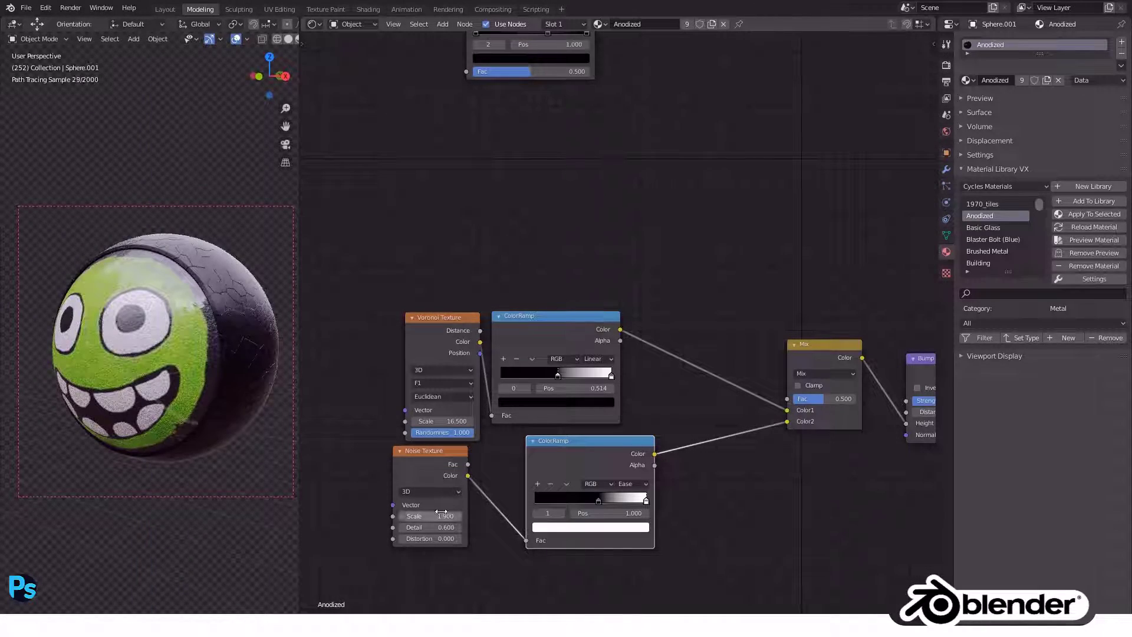
left_click_drag(428, 515, 434, 516)
Move the lower ColorRamp's black stop to position 0.109.
mouse_move(245, 391)
middle_mouse_down()
mouse_move(259, 327)
mouse_move(328, 378)
mouse_move(288, 376)
middle_mouse_up()
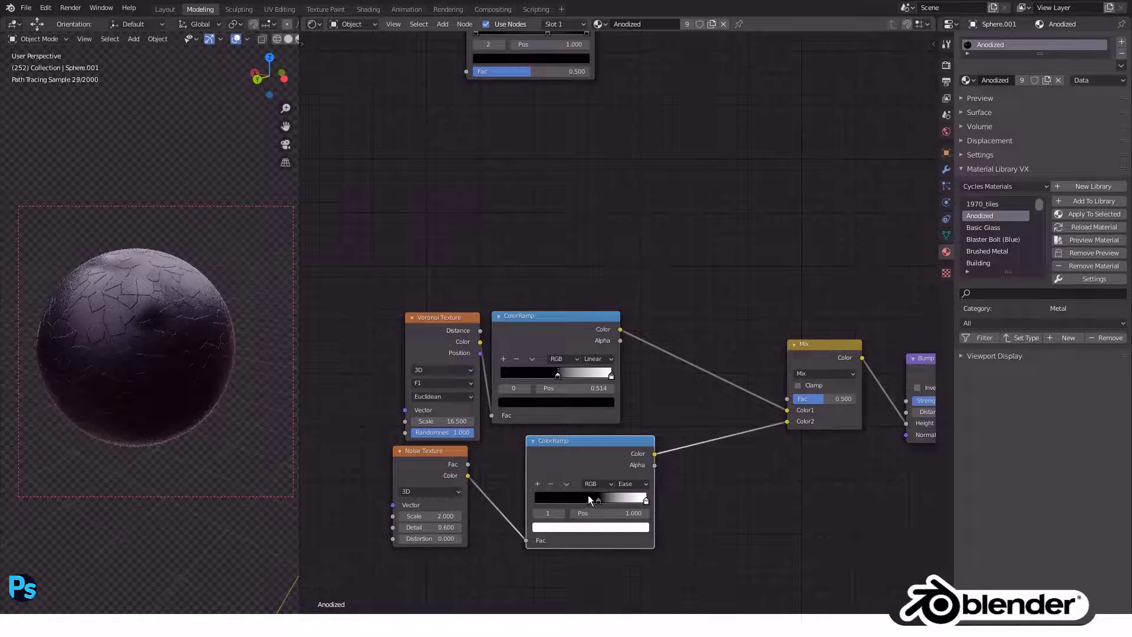
left_click_drag(588, 494, 544, 503)
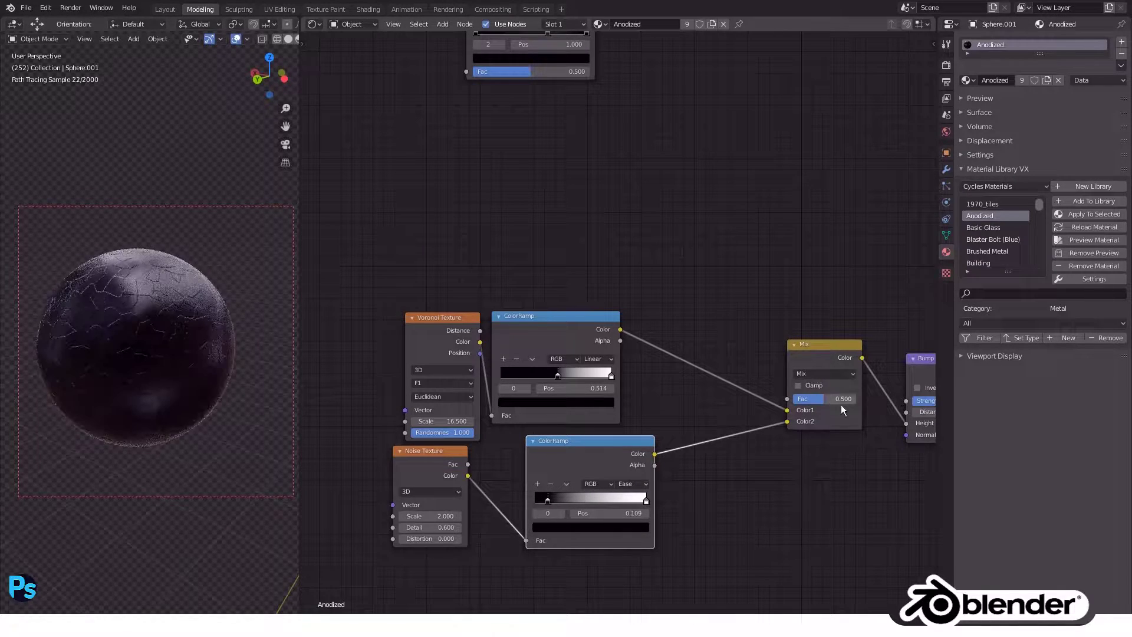
middle_click_drag(191, 340, 25, 353)
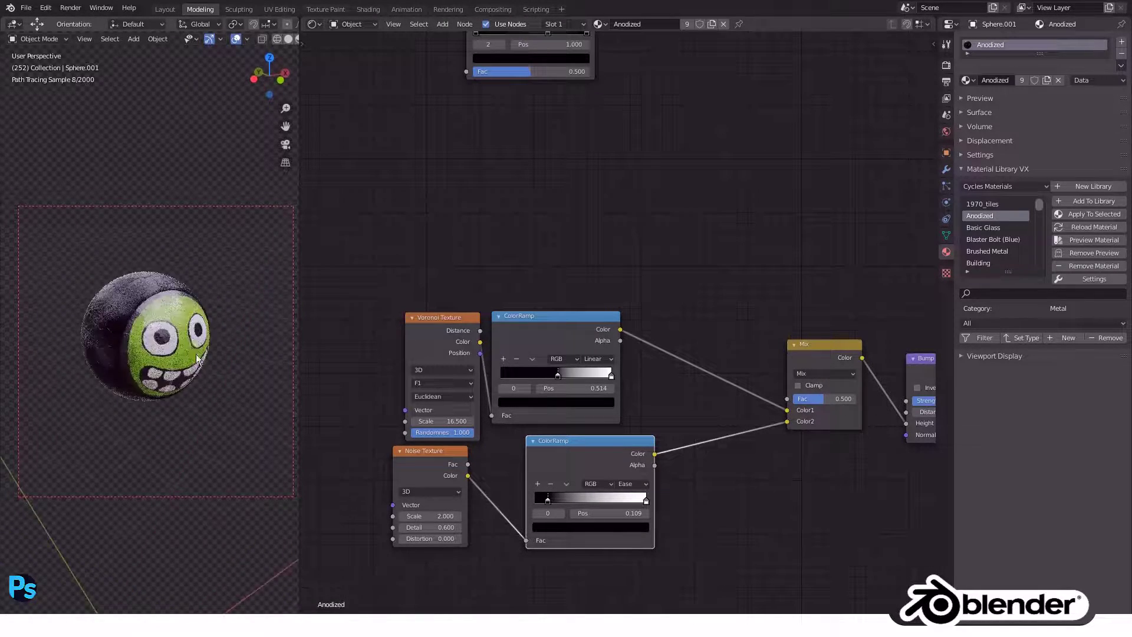
Give the lower ColorRamp's right stop a darker colour and shift its dark stop right.
left_click(646, 500)
left_click(621, 533)
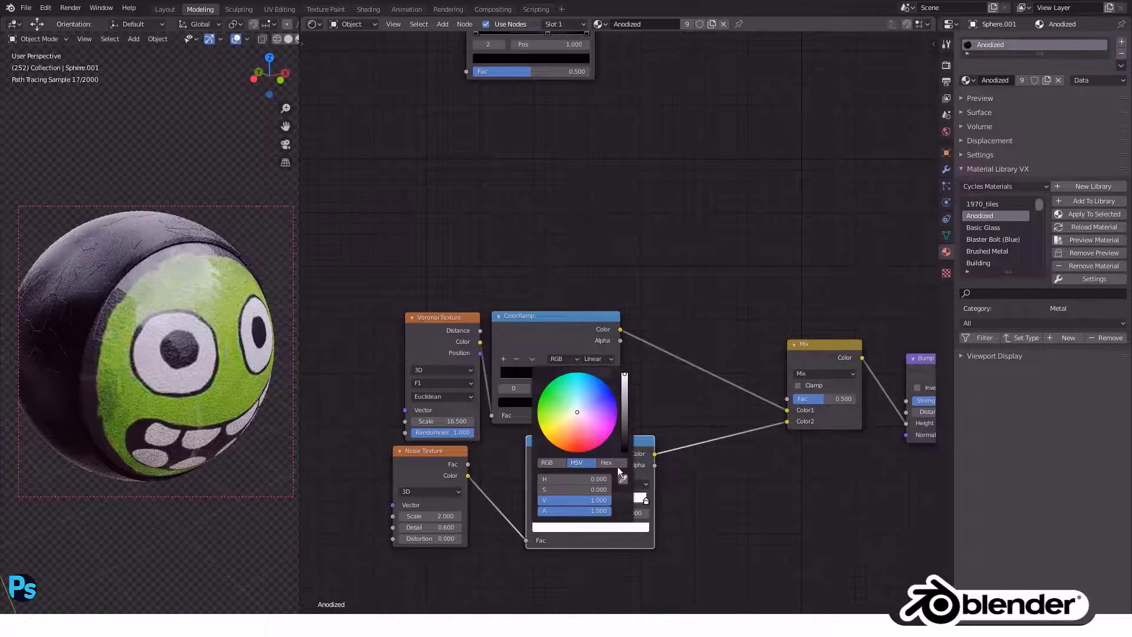
left_click(564, 450)
left_click(579, 416)
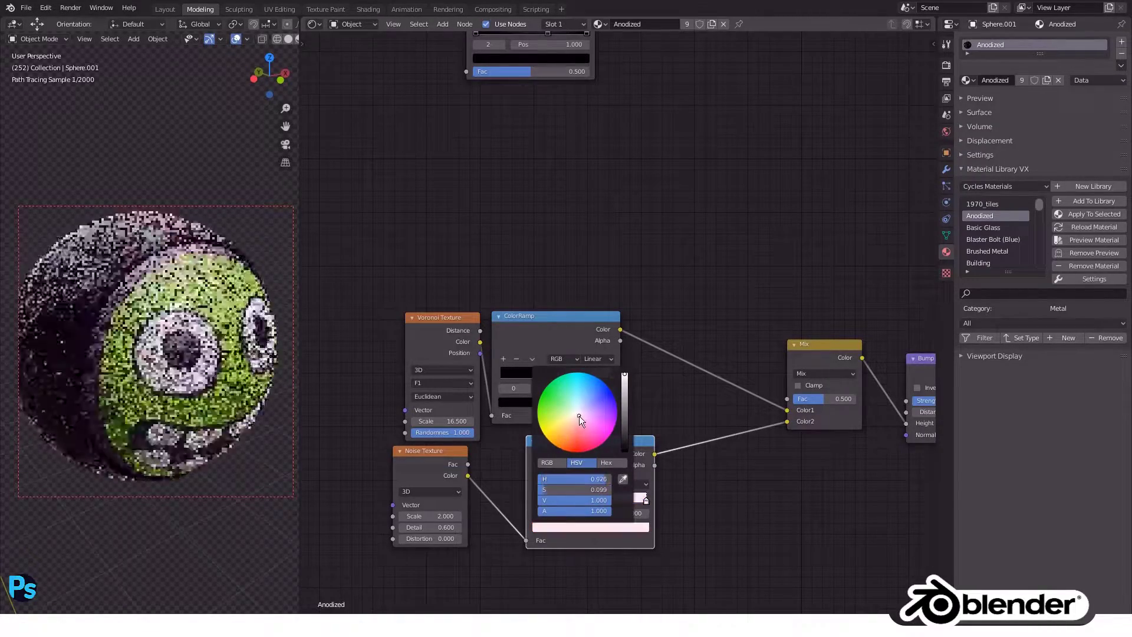
left_click(628, 412)
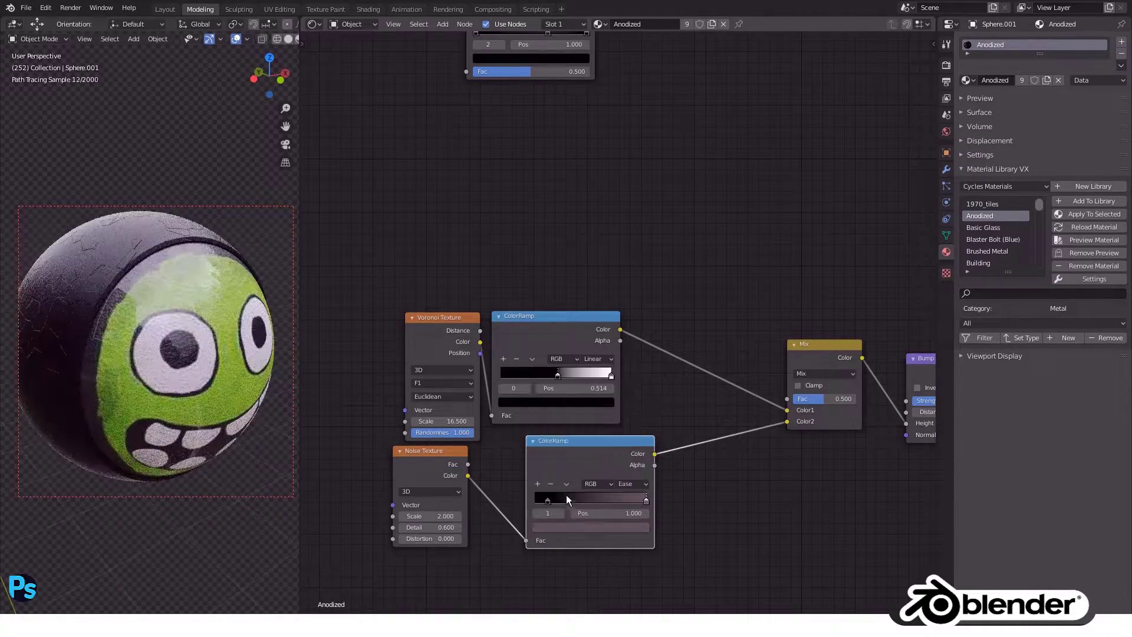
left_click_drag(566, 494, 583, 499)
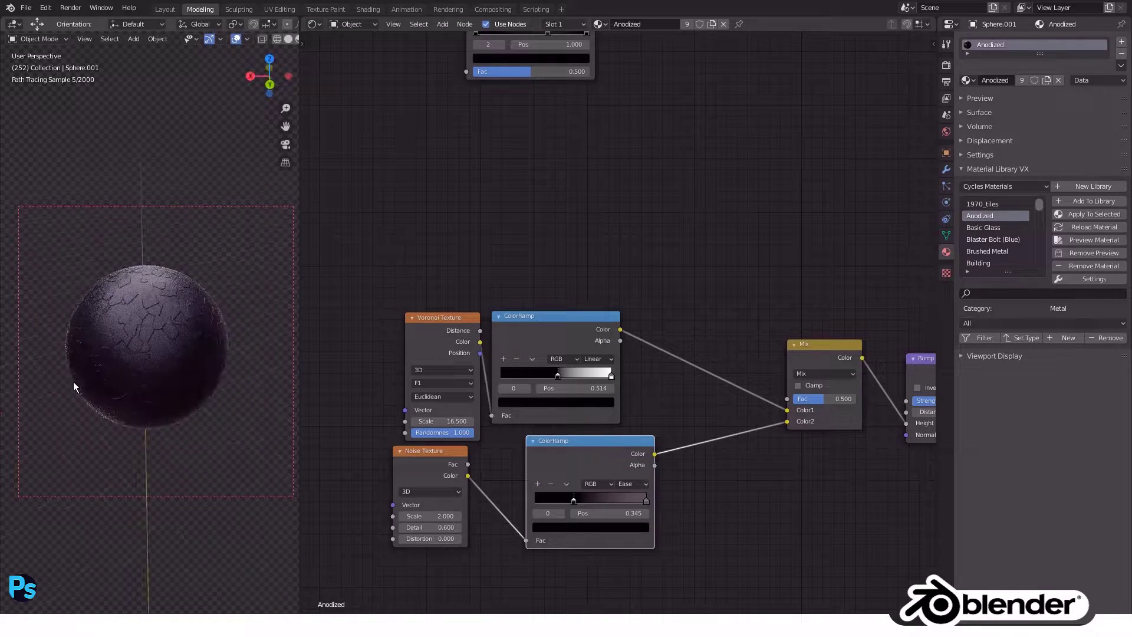
Move the Noise Texture node under Voronoi and the lower ColorRamp slightly left.
middle_click_drag(91, 388, 232, 377)
key("KP_1")
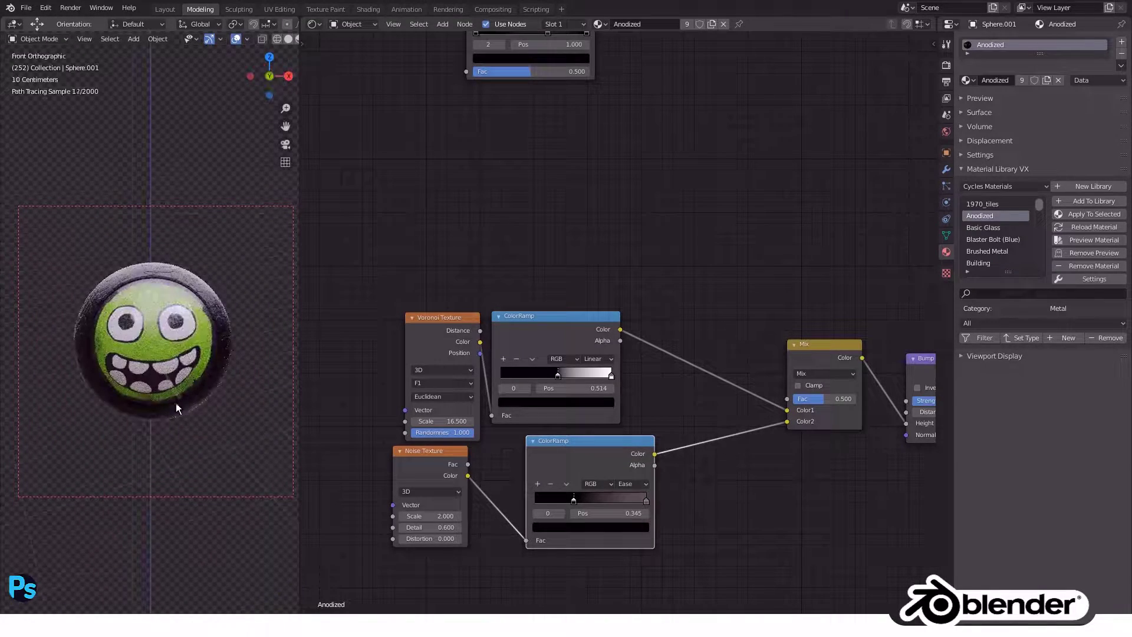
scroll(590, 448, "down", 1)
left_click_drag(425, 411, 434, 413)
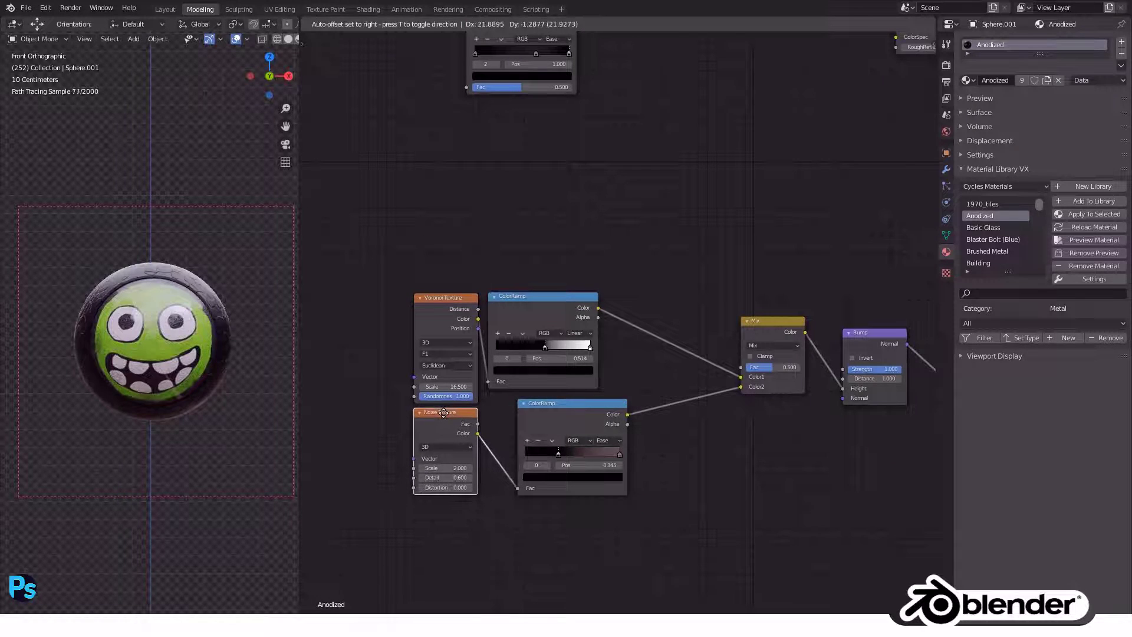
left_click(542, 403)
left_click_drag(543, 404, 506, 402)
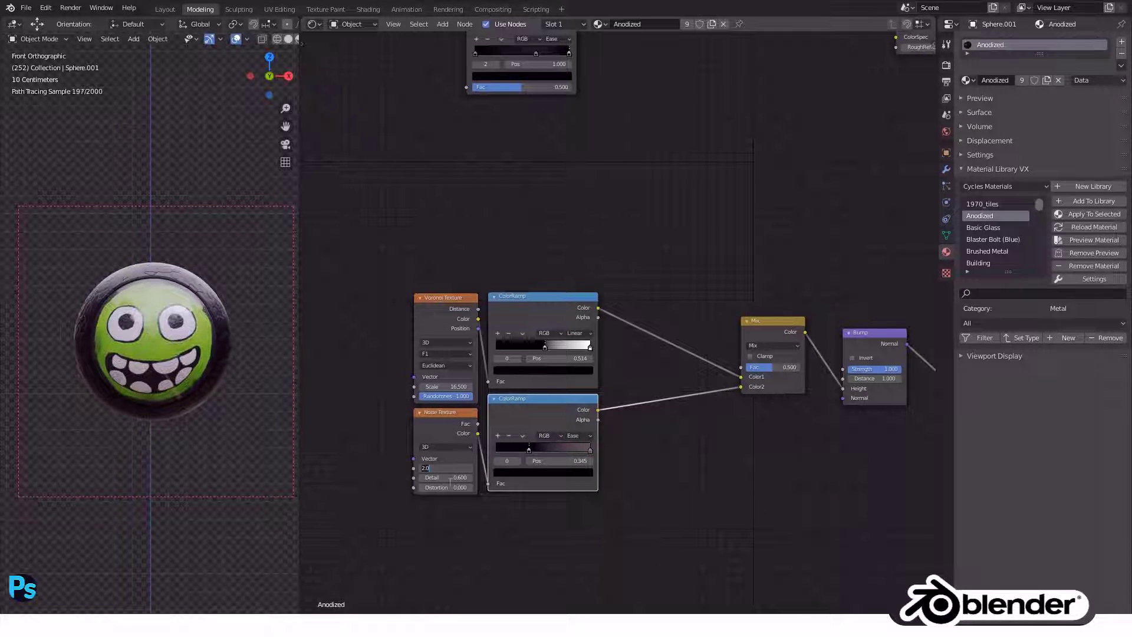
Set the Noise Texture scale to 450 and zoom in on the sphere's grainy surface.
scroll(458, 504, "up", 2)
scroll(535, 469, "up", 1)
type("450")
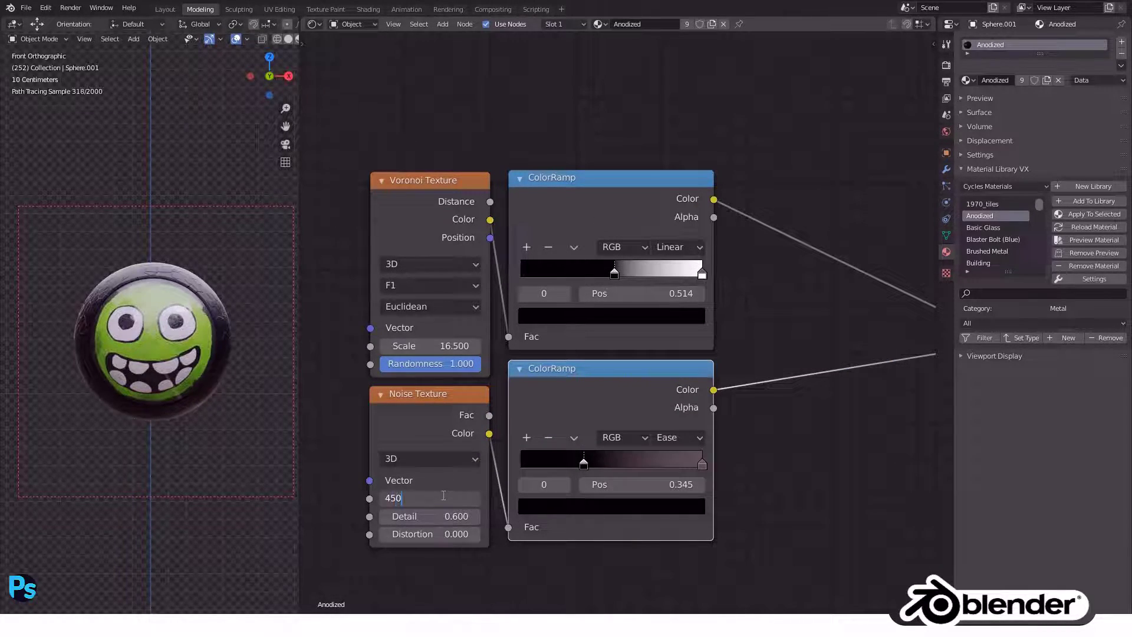
key("Return")
middle_click_drag(283, 354, 271, 344)
scroll(153, 295, "up", 6)
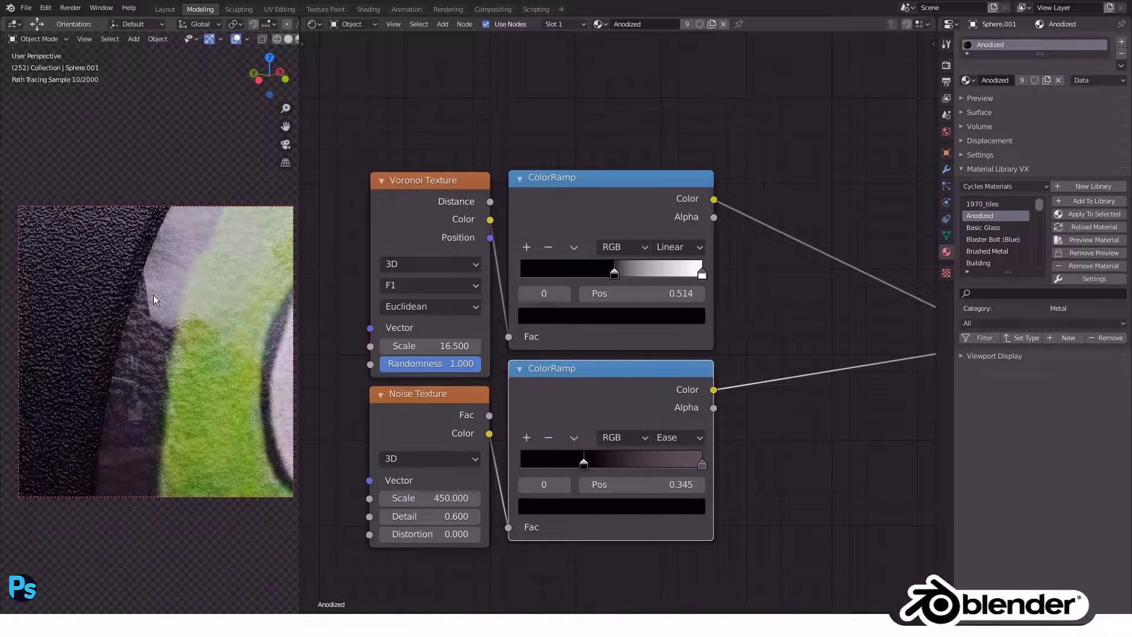
scroll(153, 296, "down", 3)
scroll(158, 309, "down", 3)
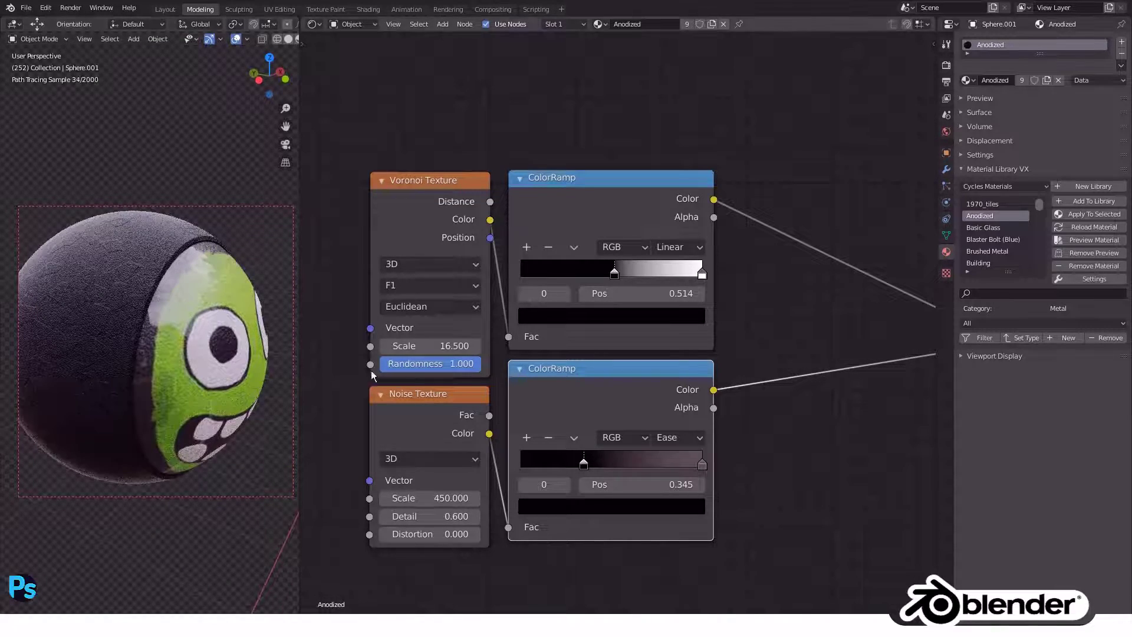
Move the Mix node between the ramps and the Bump node.
key("KP_1")
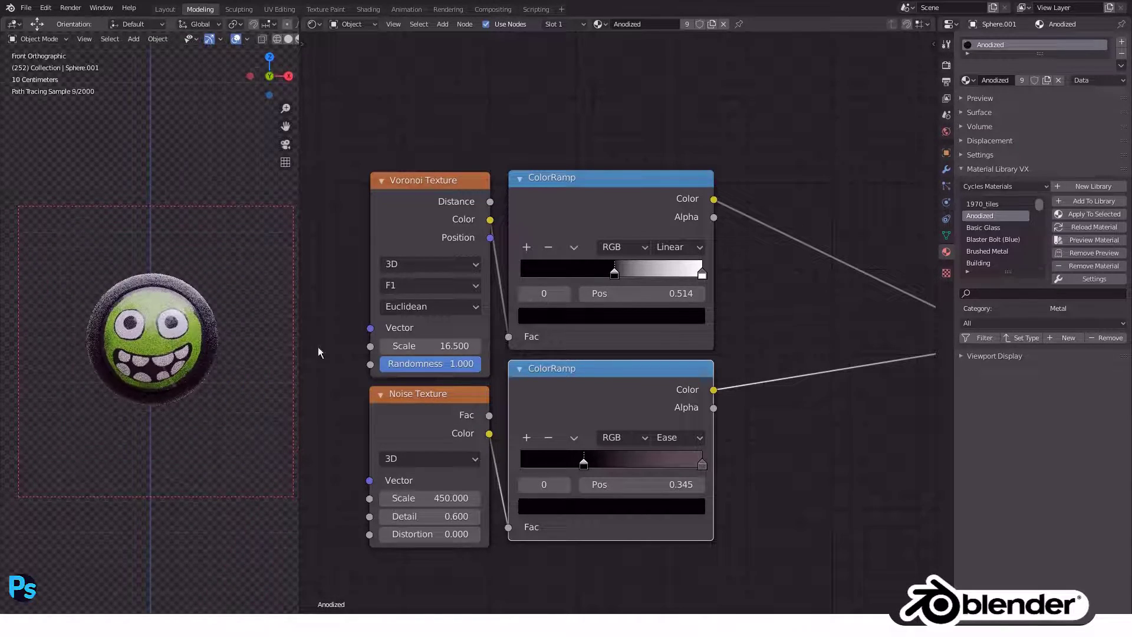
scroll(641, 388, "down", 1)
scroll(640, 388, "down", 2)
left_click_drag(723, 317, 752, 318)
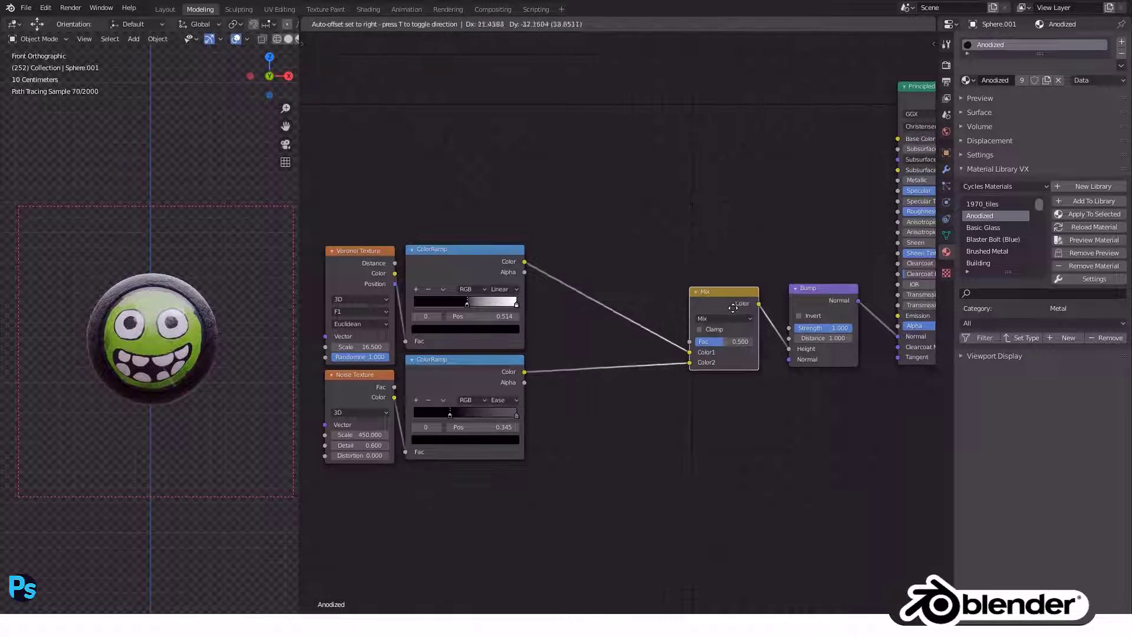
scroll(678, 330, "down", 3)
Add a Frame node around the upper reflection shading nodes, including ME_Contrast_Gloss and ME_Spec_Reflection.
scroll(654, 310, "up", 2)
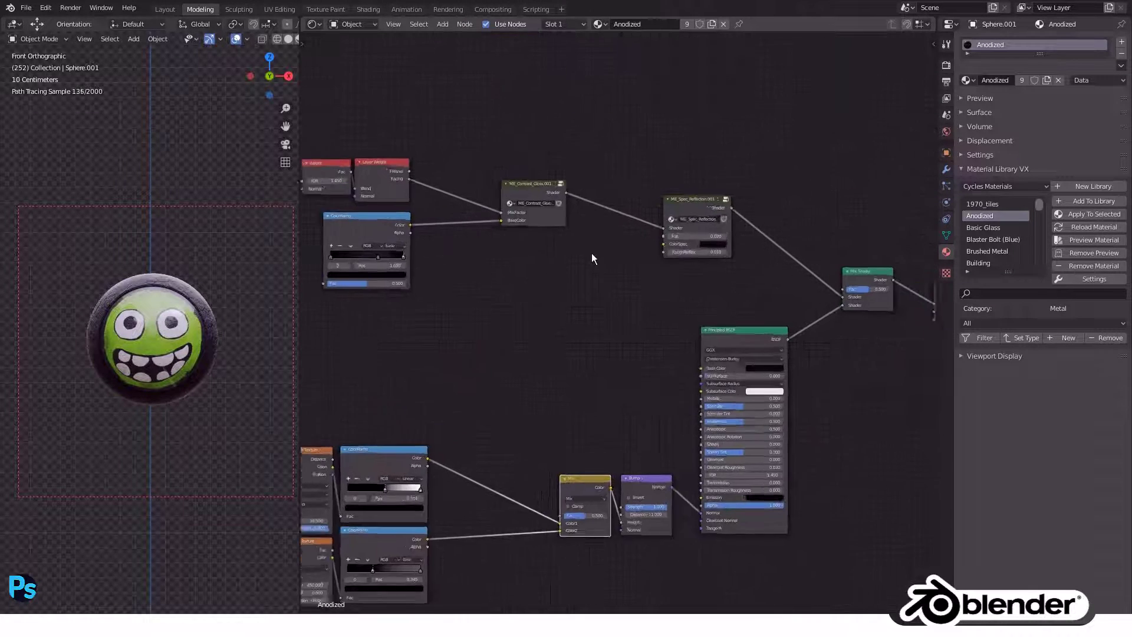
left_click_drag(530, 177, 619, 186)
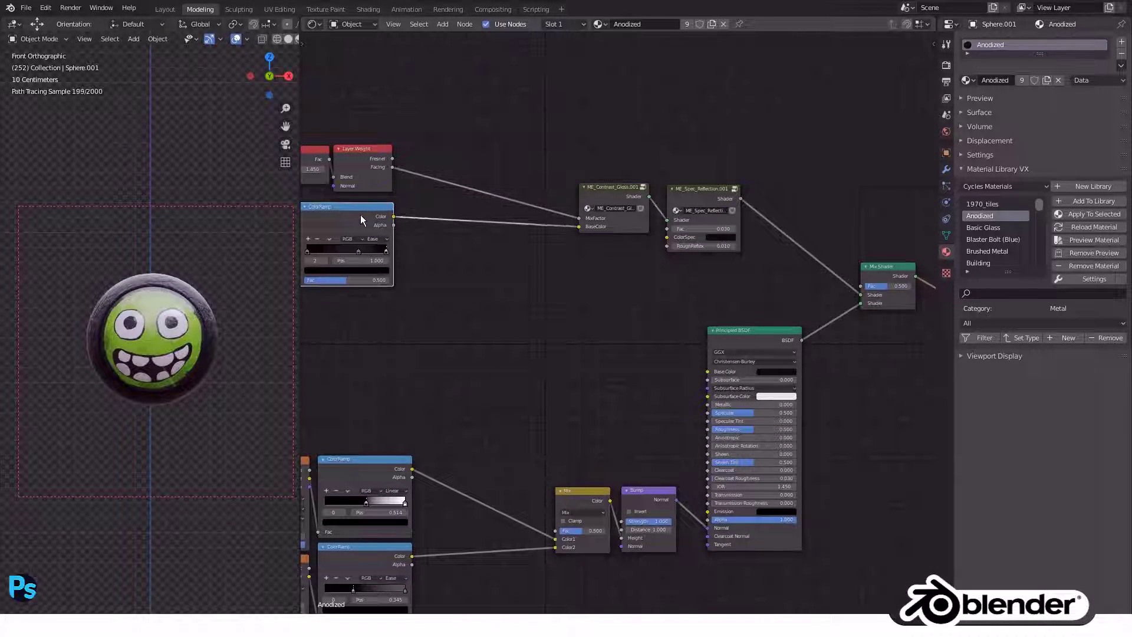
scroll(583, 265, "down", 1)
key("shift+a")
type("fr")
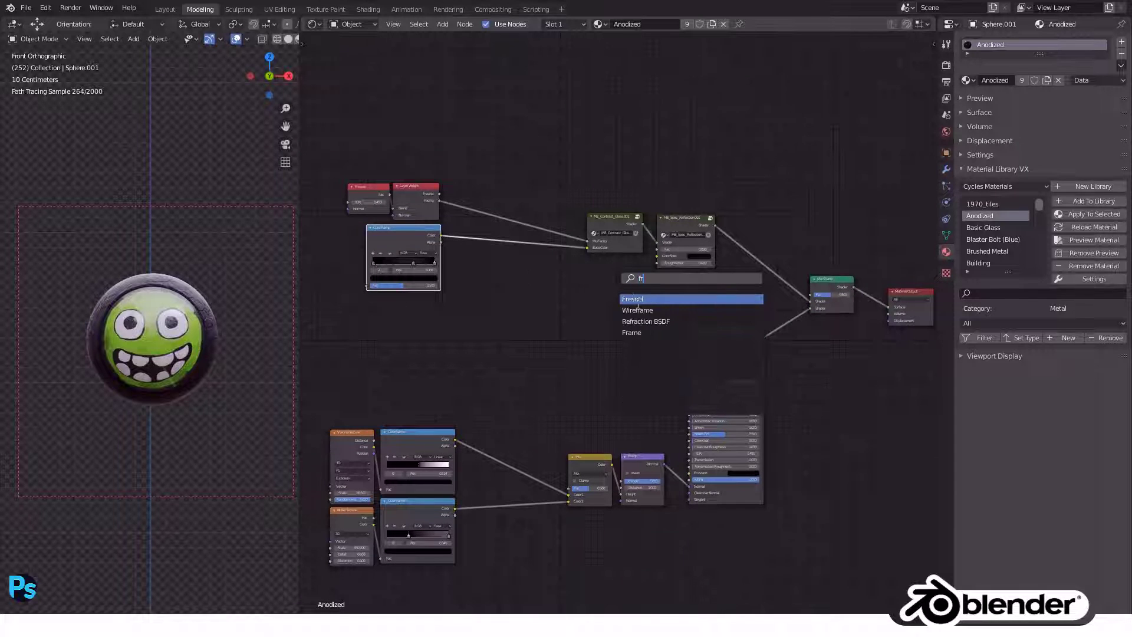
type("a")
key("Return")
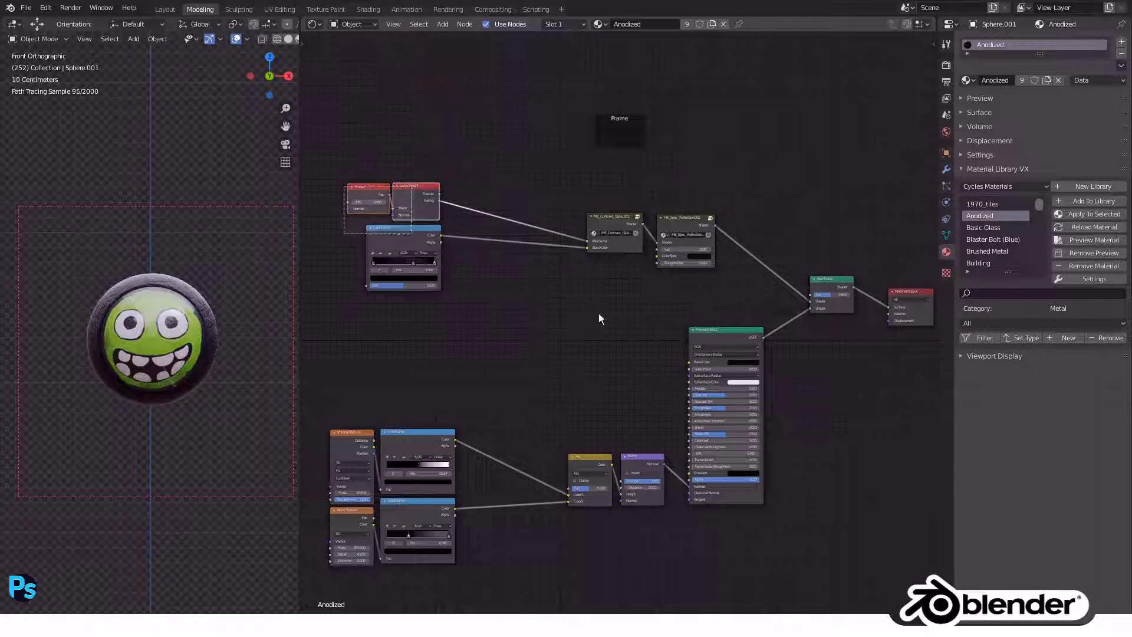
left_click_drag(343, 184, 782, 297)
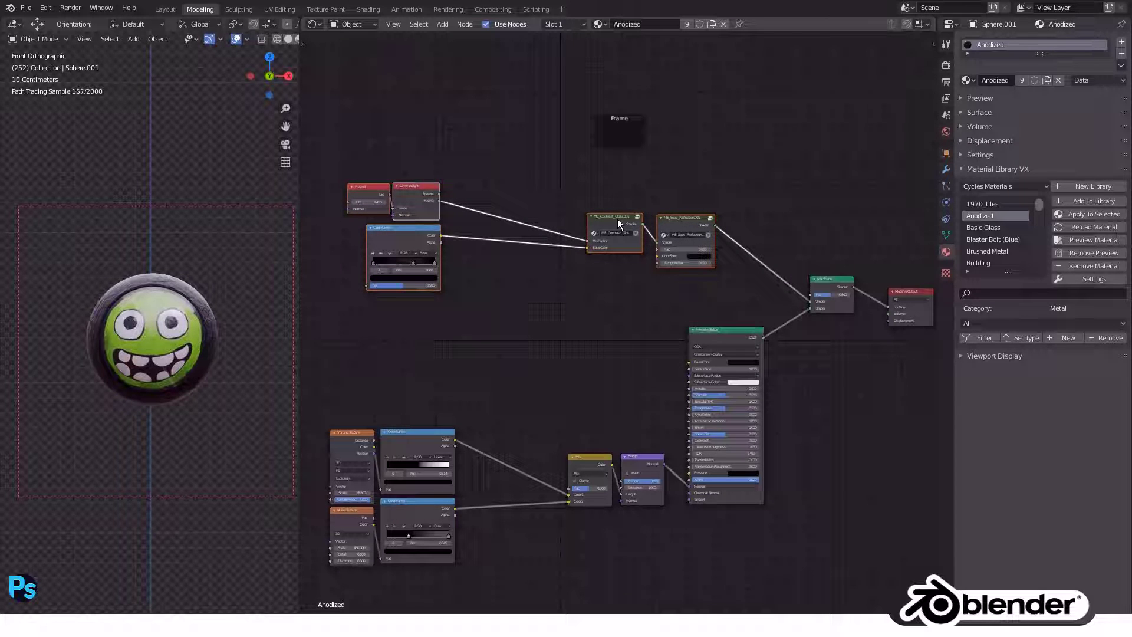
mouse_move(617, 218)
left_mouse_down()
mouse_move(630, 208)
mouse_move(612, 253)
left_mouse_up()
Wrap the lower crack-texture nodes in a second frame with Ctrl+J and reposition it.
scroll(598, 333, "down", 1)
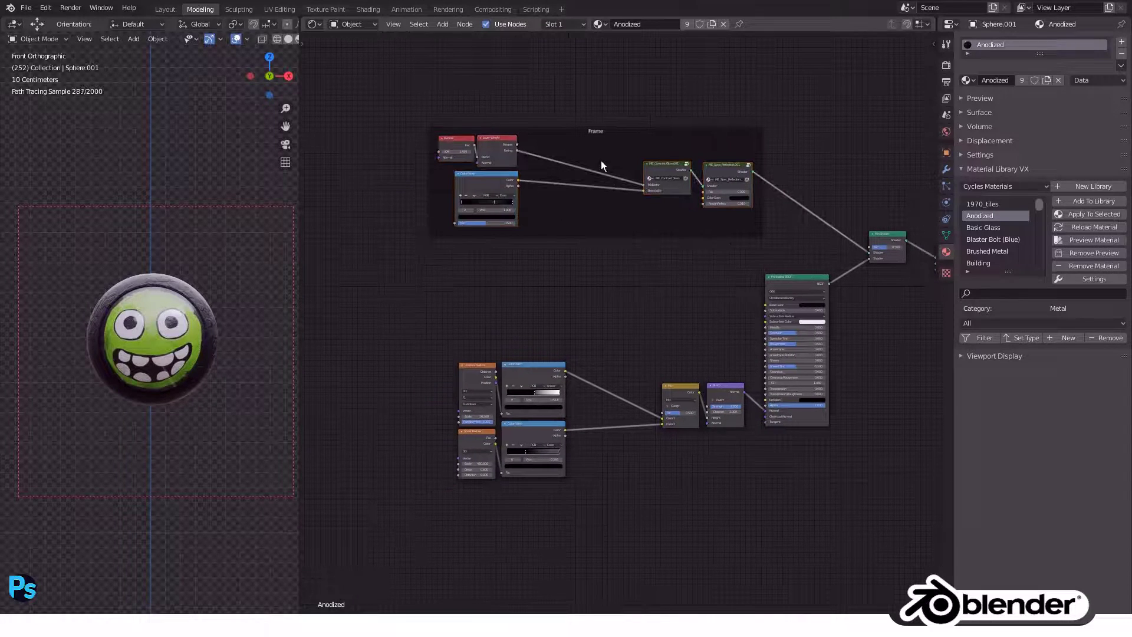
key("ctrl+j")
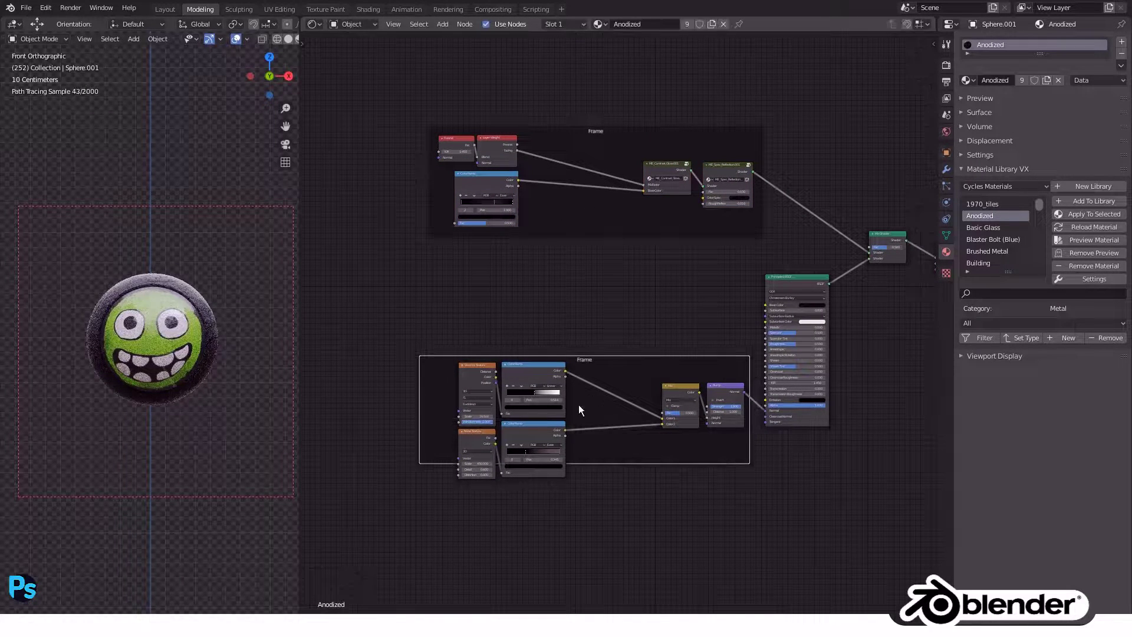
left_click_drag(429, 330, 736, 546)
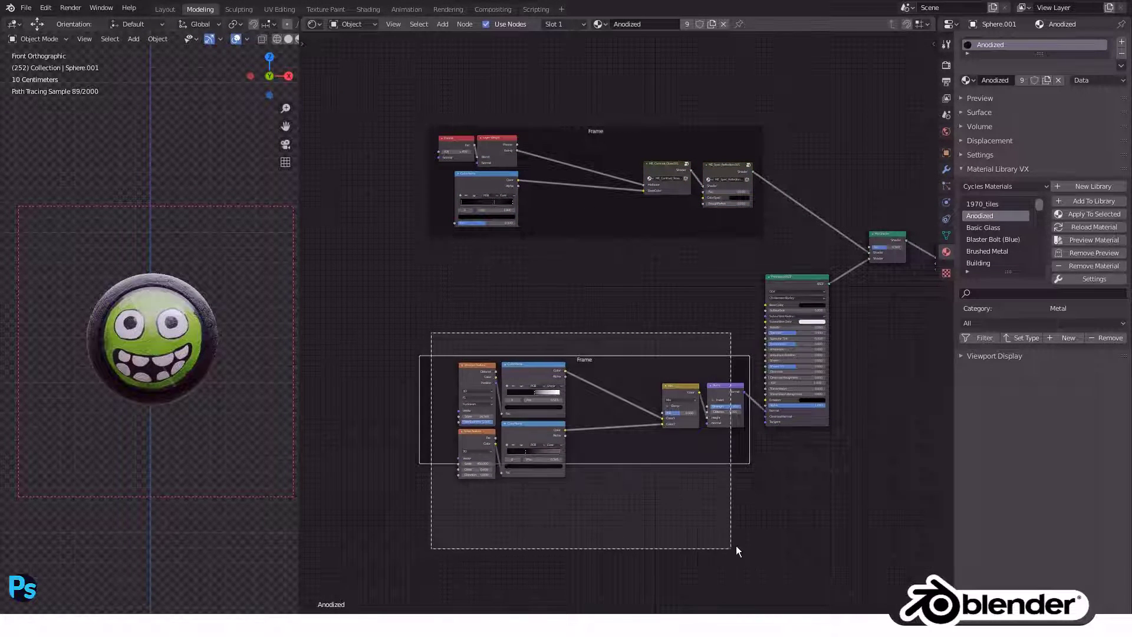
key("g")
left_click(698, 490)
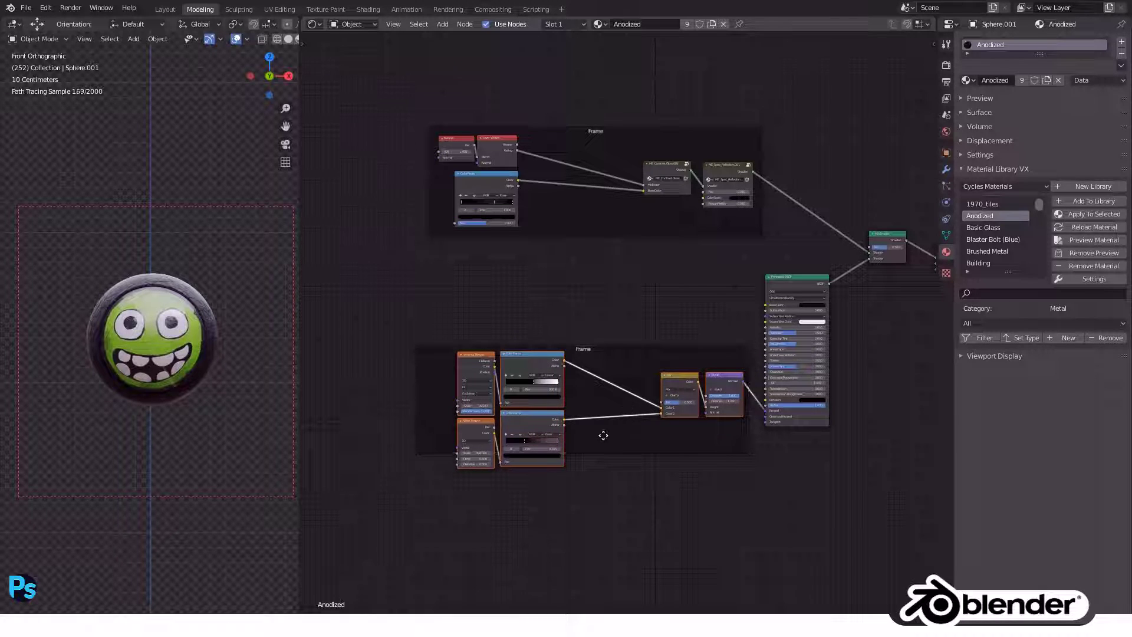
key("g")
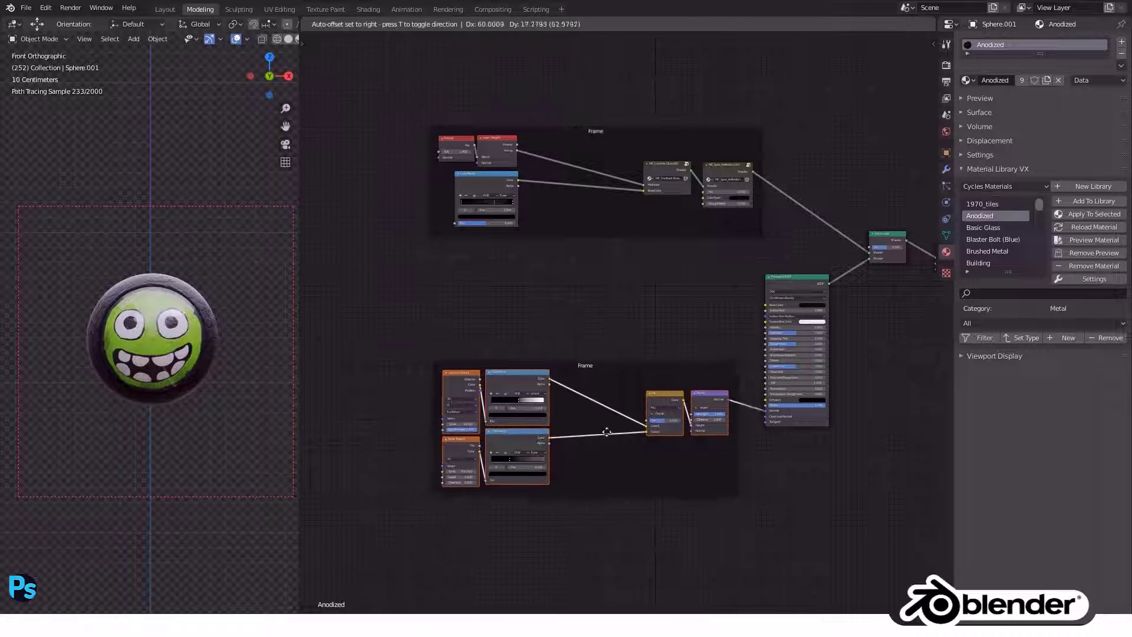
left_click(581, 440)
middle_click_drag(883, 244, 762, 239)
mouse_move(762, 238)
left_mouse_down()
mouse_move(758, 251)
mouse_move(846, 241)
left_mouse_up()
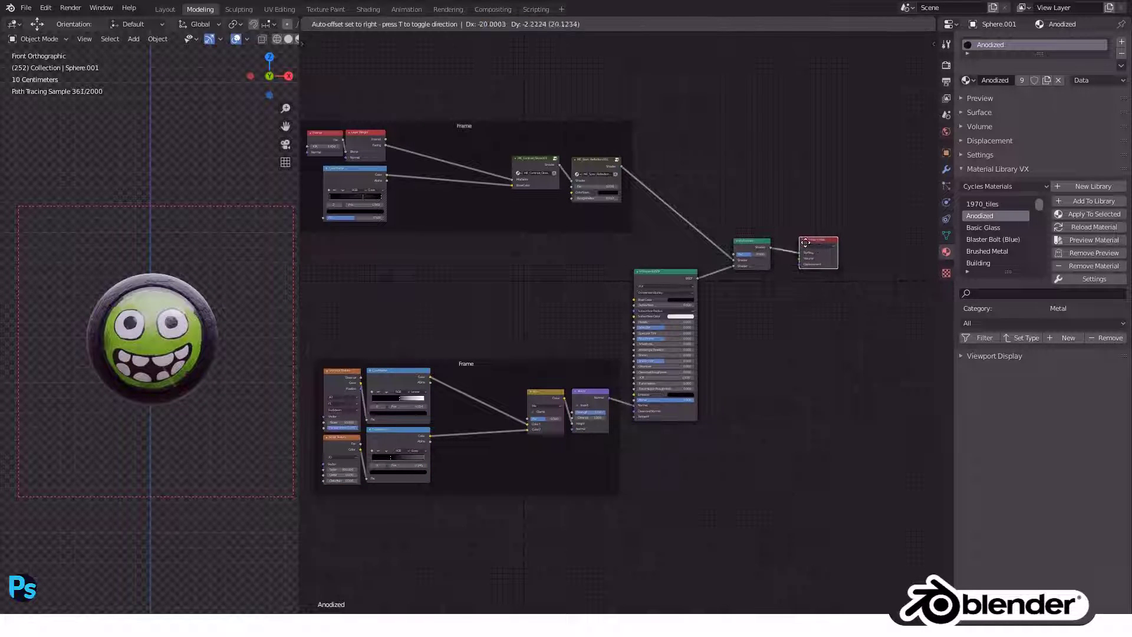
Duplicate the Mix Shader before the output and feed a Layer Weight Fresnel into its factor.
left_click(846, 240)
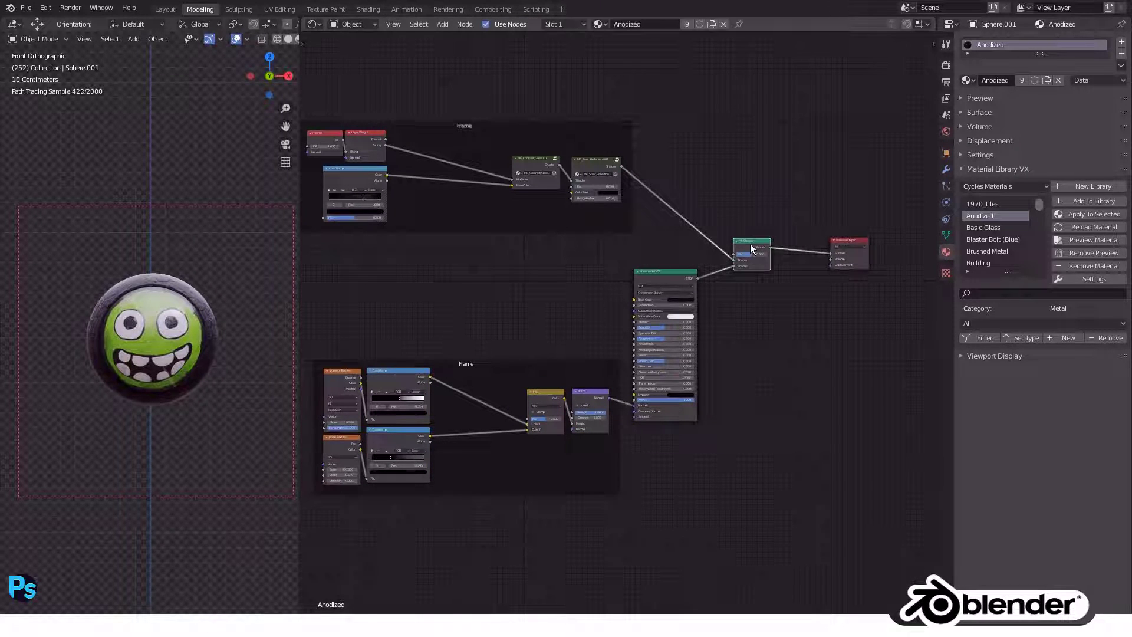
key("shift+d")
left_click(808, 251)
key("shift+a")
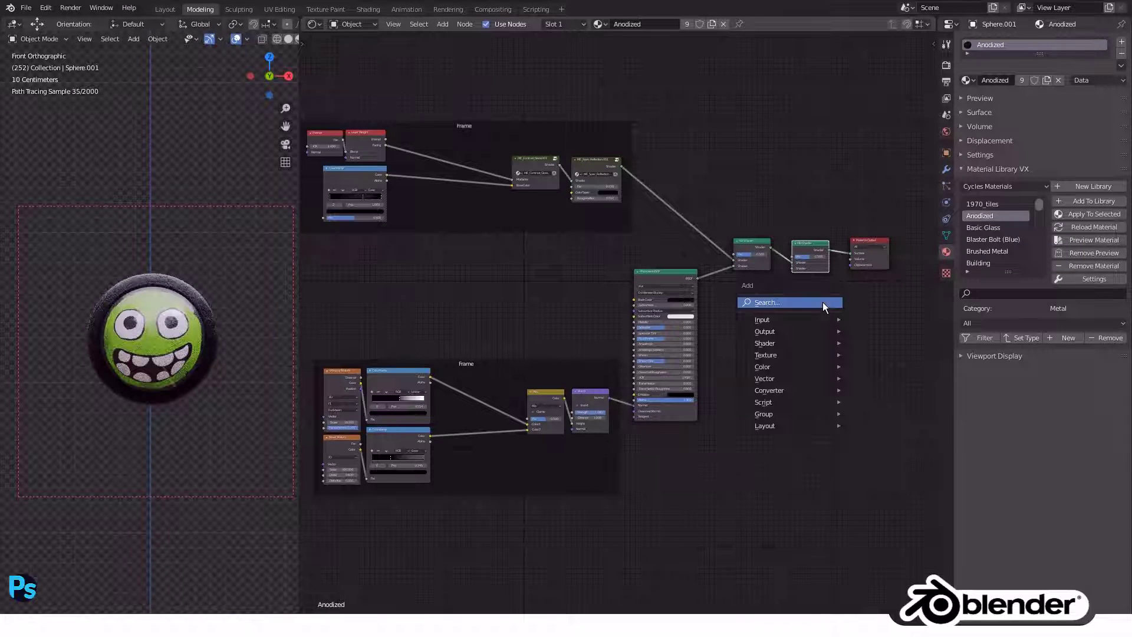
left_click(822, 302)
type("lat")
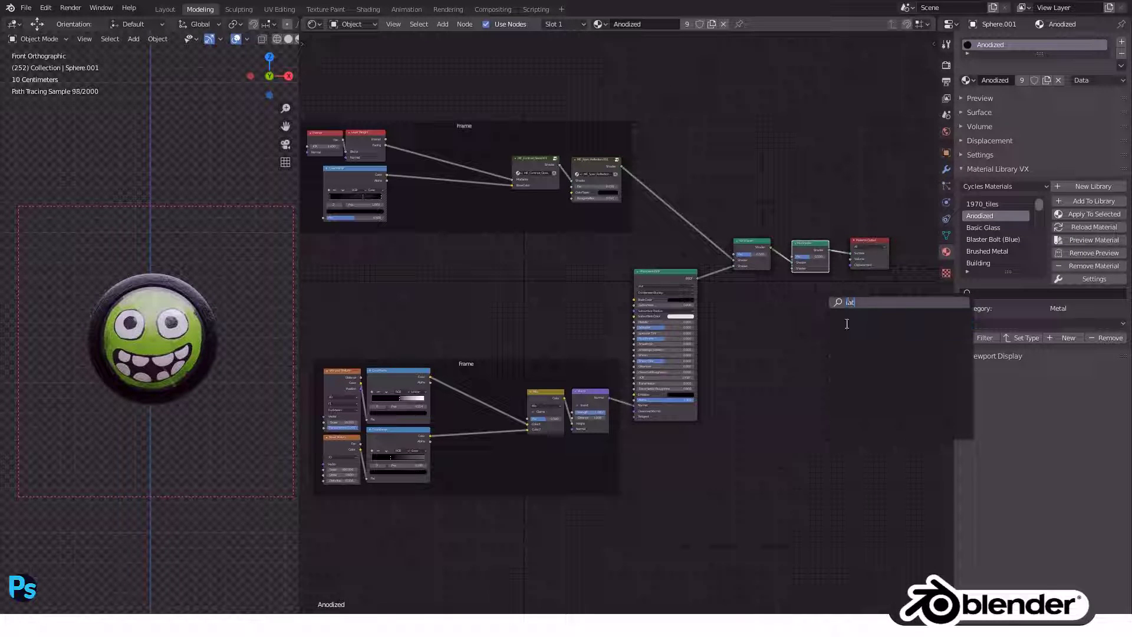
left_click(843, 320)
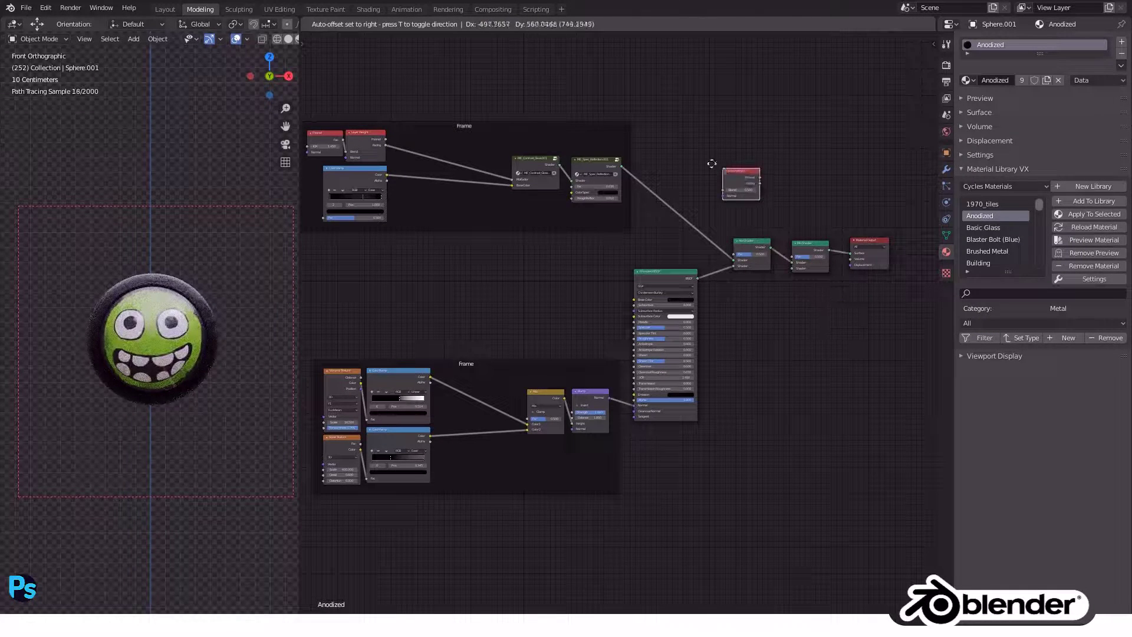
left_click(749, 175)
left_click_drag(729, 171, 793, 257)
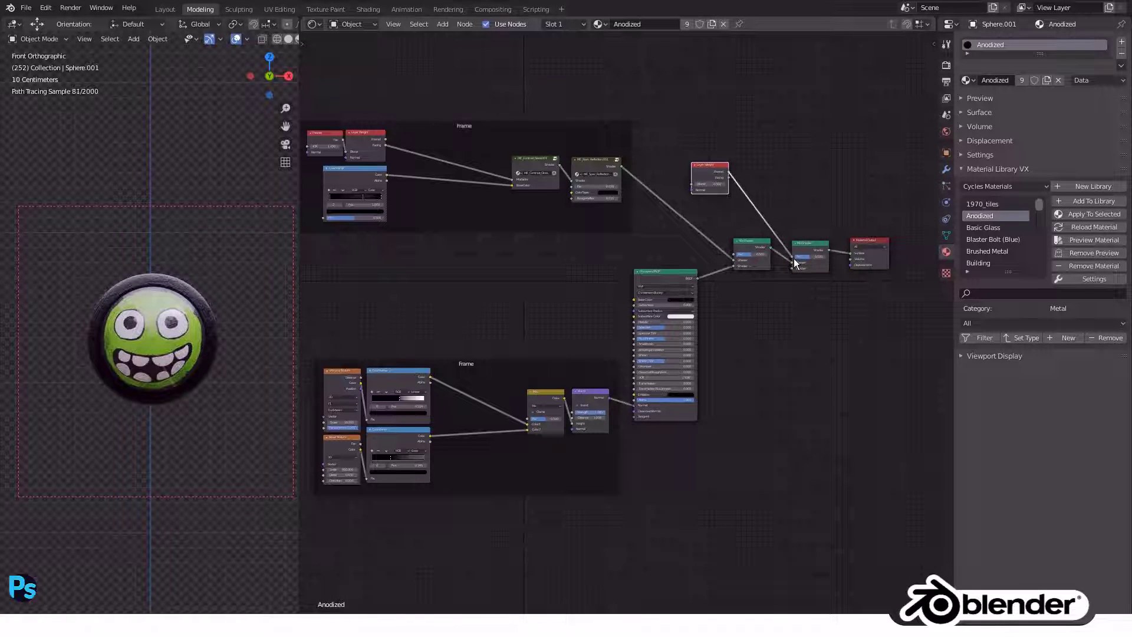
Add a Diffuse BSDF and connect it to the second Mix Shader's lower shader input.
key("shift+a")
left_click(809, 318)
type("gloss")
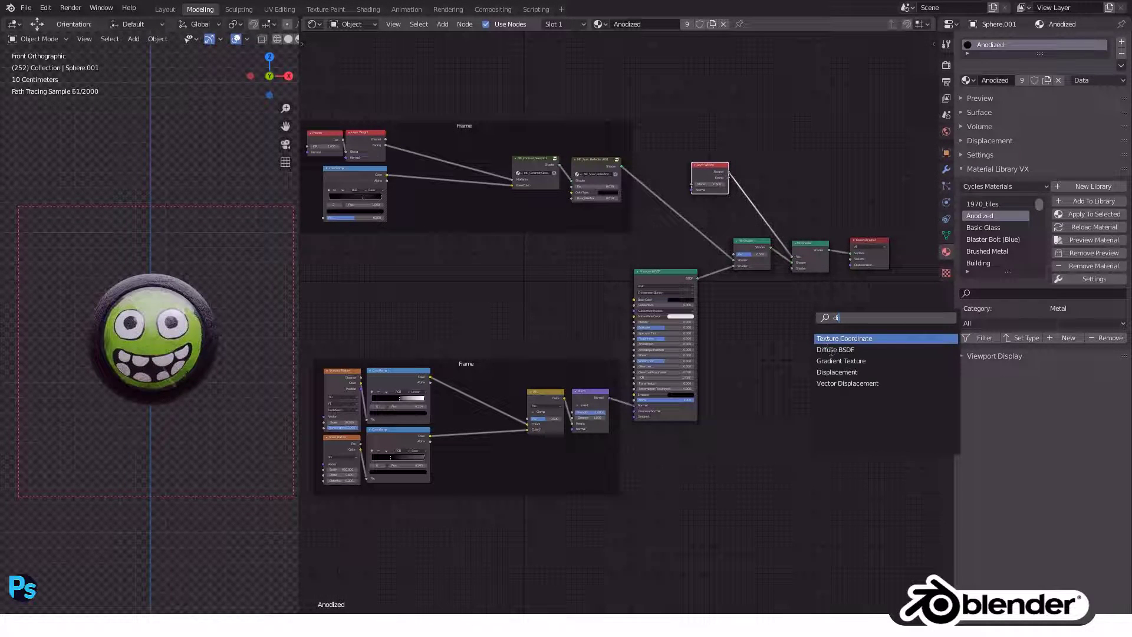
key("Return")
left_click(731, 288)
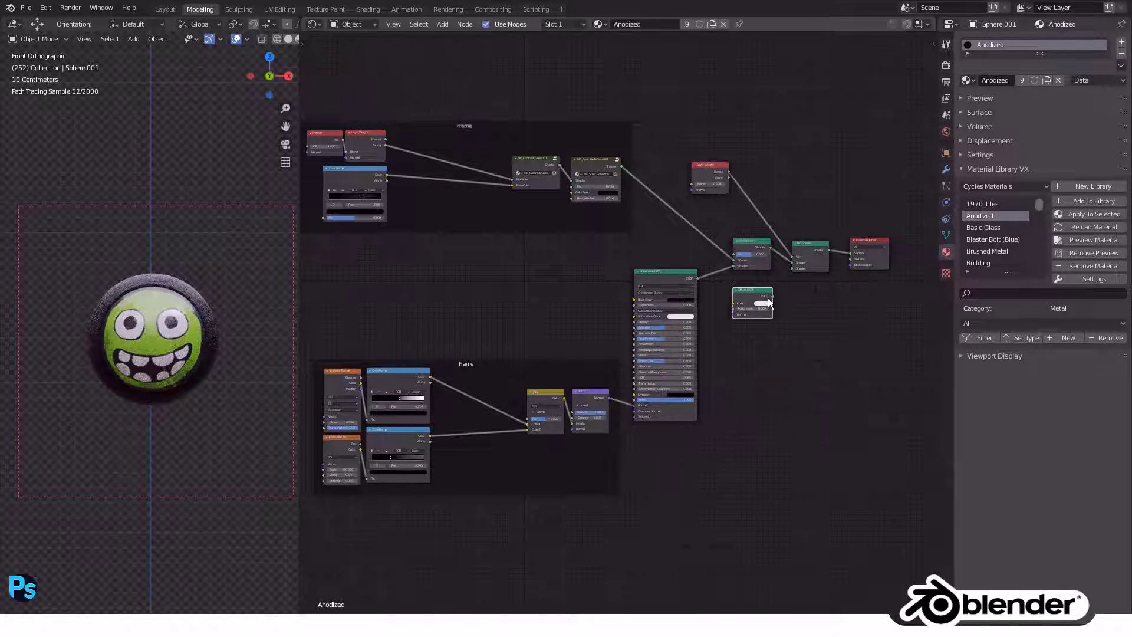
left_click_drag(792, 270, 792, 269)
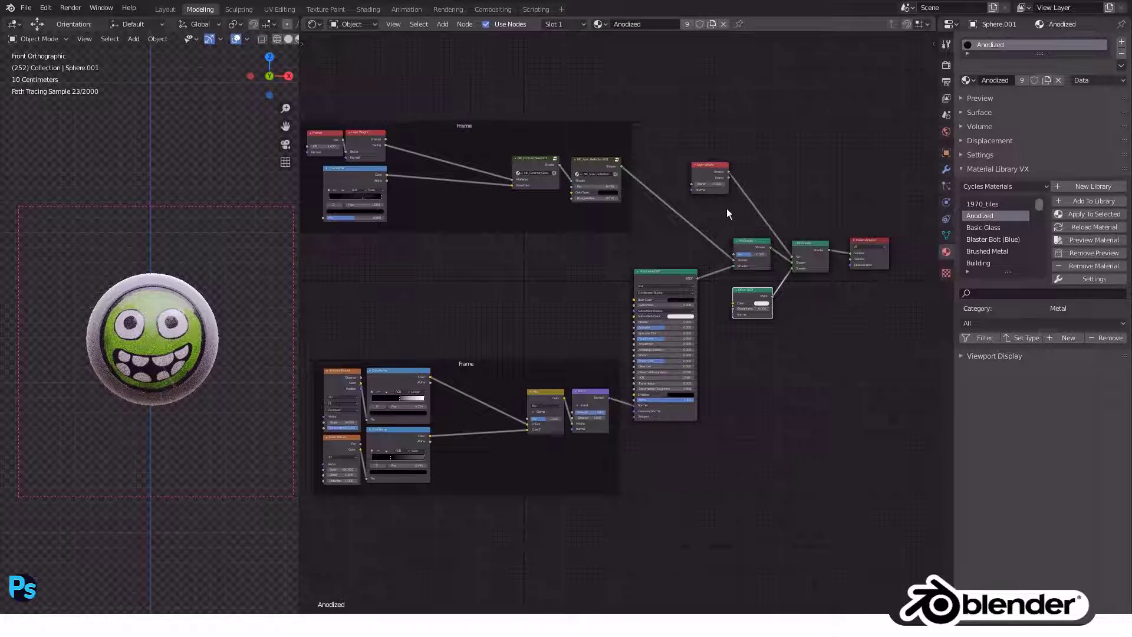
scroll(769, 266, "up", 4)
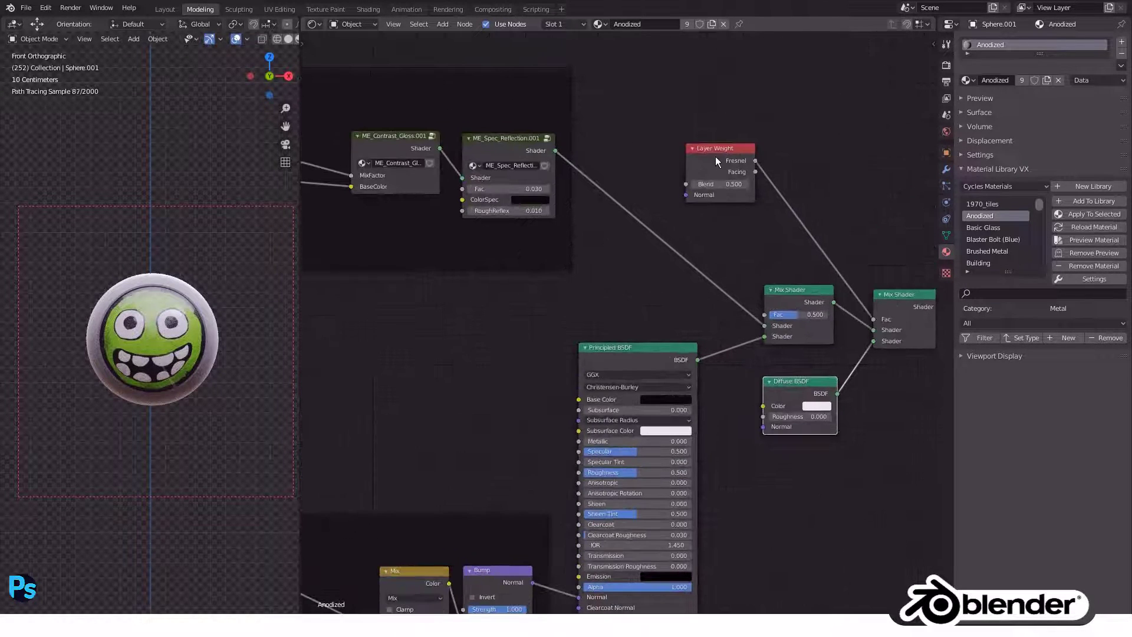
left_click_drag(716, 157, 648, 110)
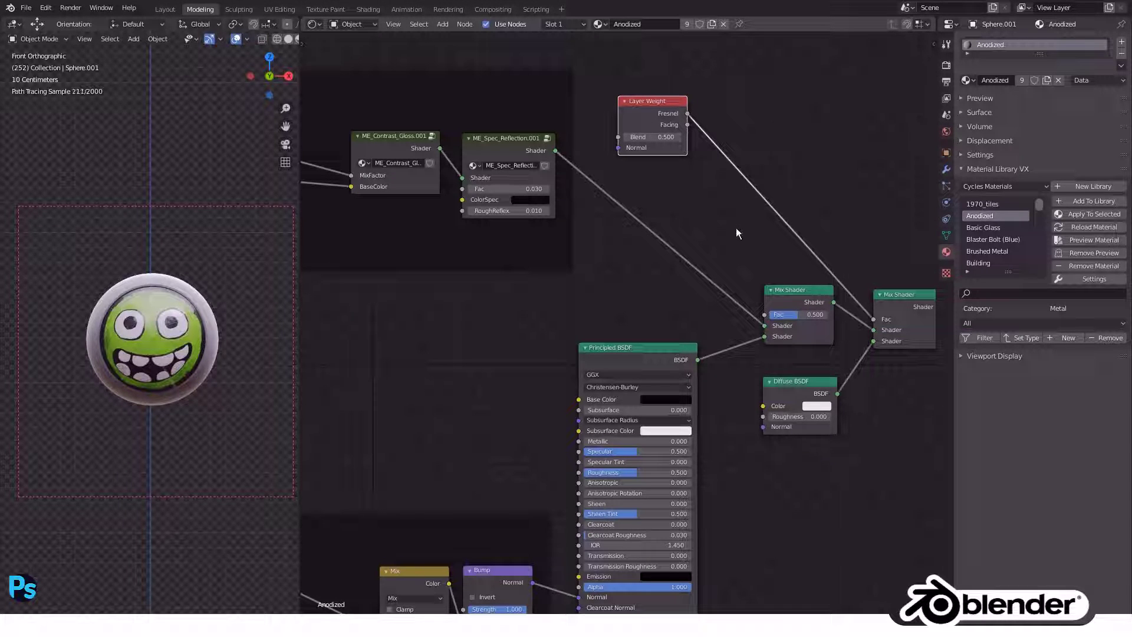
Insert a ColorRamp between the Layer Weight and the second Mix Shader factor.
key("shift+a")
type("colorramp")
key("Return")
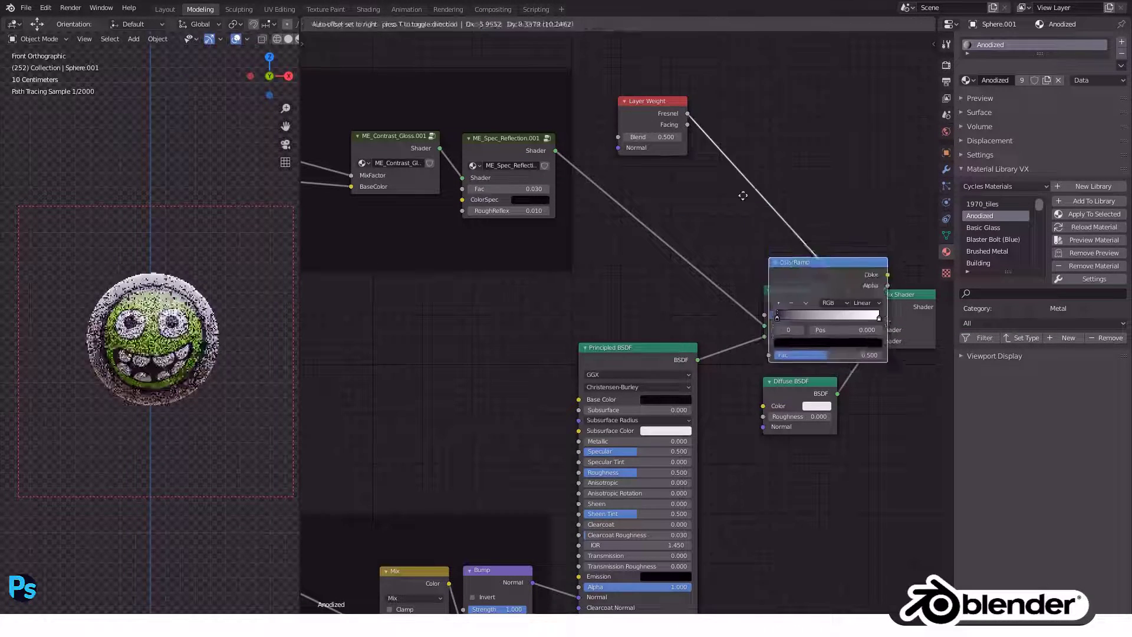
left_click(743, 196)
mouse_move(829, 317)
left_mouse_down()
mouse_move(781, 161)
mouse_move(817, 185)
left_mouse_up()
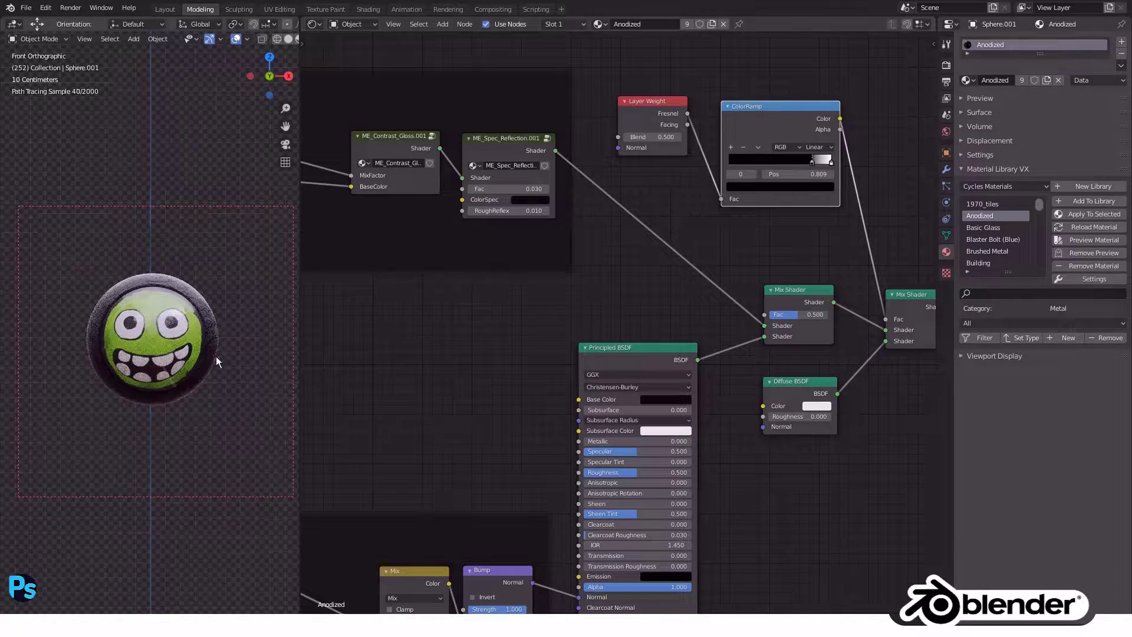
scroll(229, 349, "up", 5)
scroll(233, 350, "down", 2)
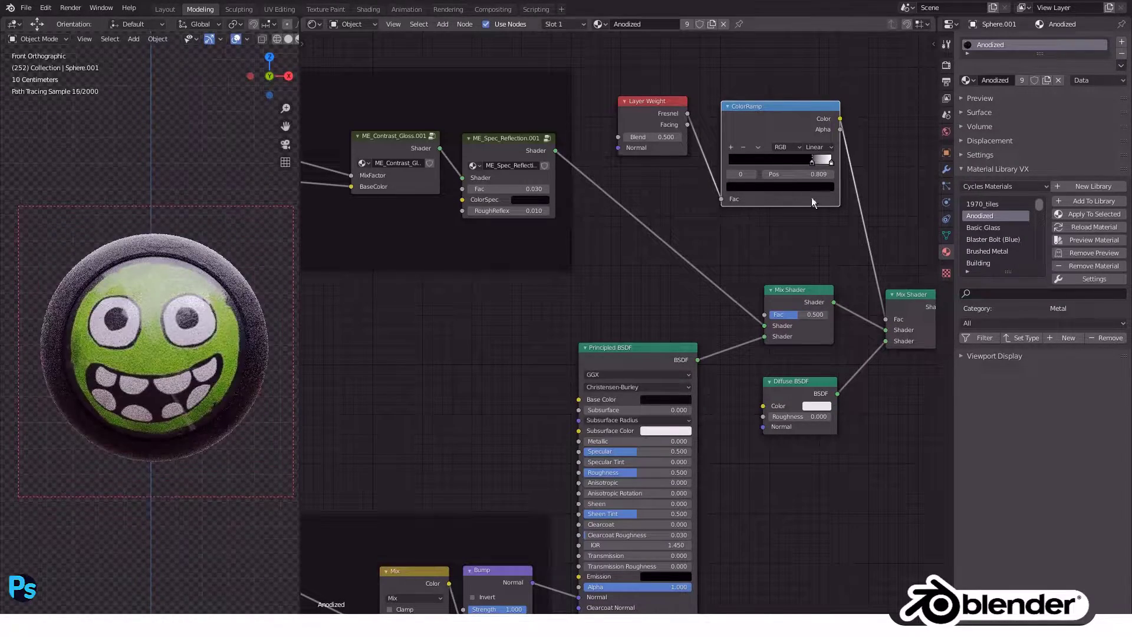
left_click(827, 160)
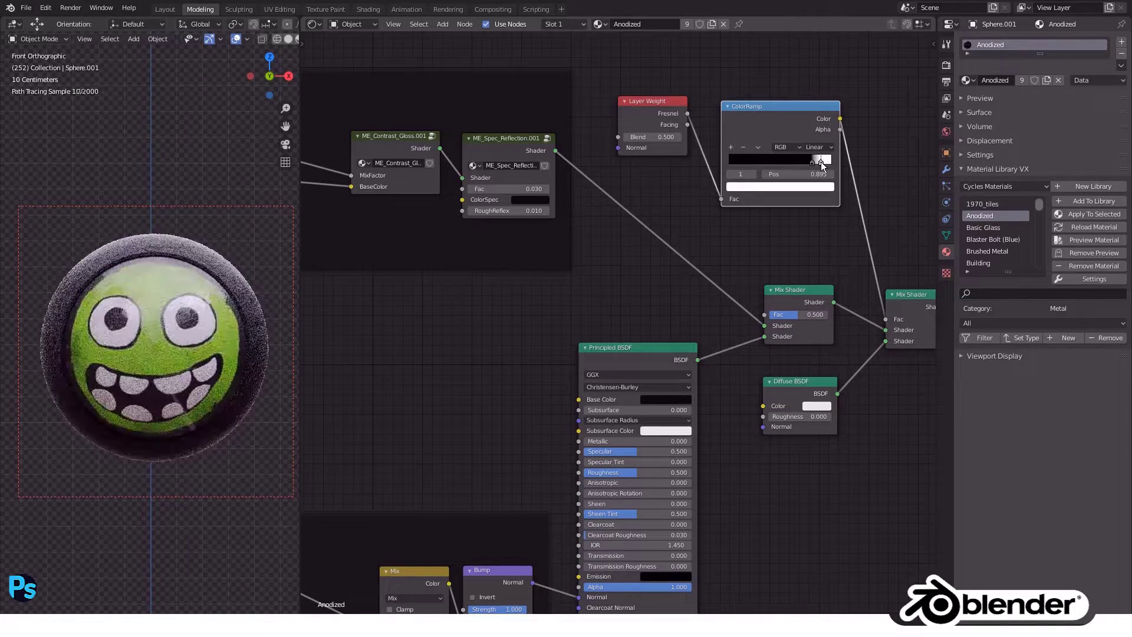
Tidy the layout, placing Layer Weight beside the ColorRamp and nudging Diffuse BSDF up.
scroll(242, 372, "down", 3)
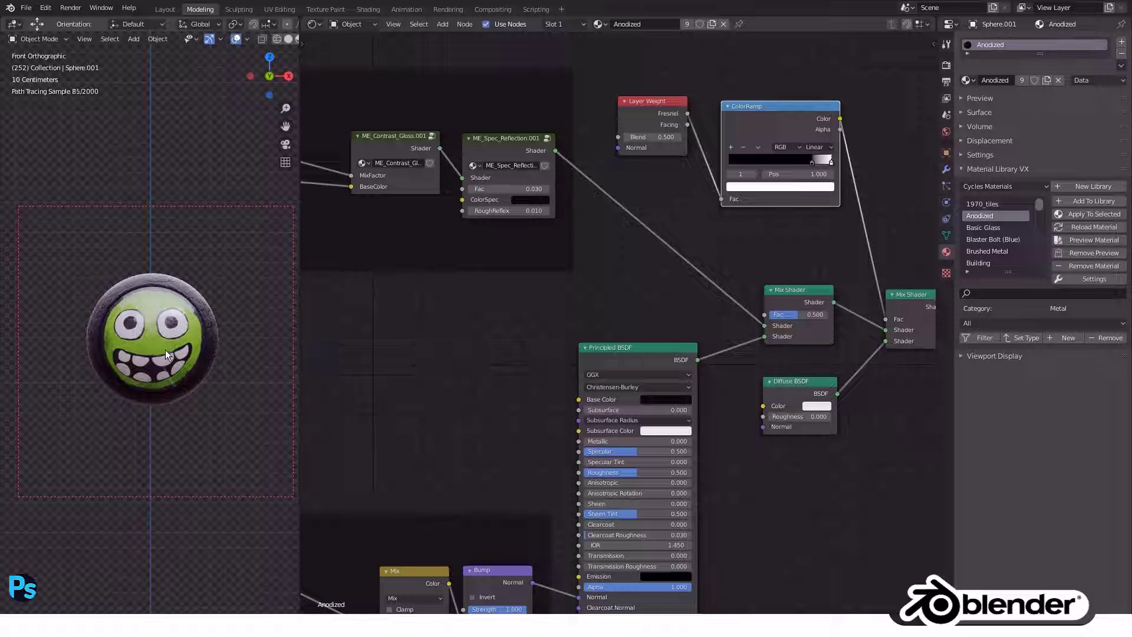
scroll(168, 341, "up", 2)
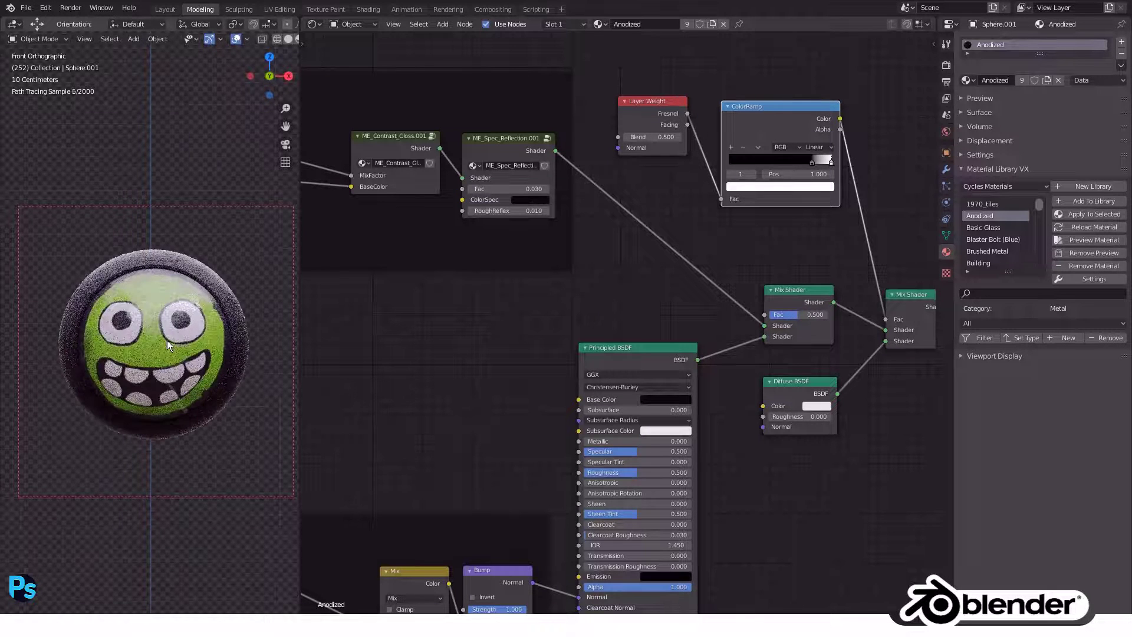
left_click_drag(649, 101, 672, 102)
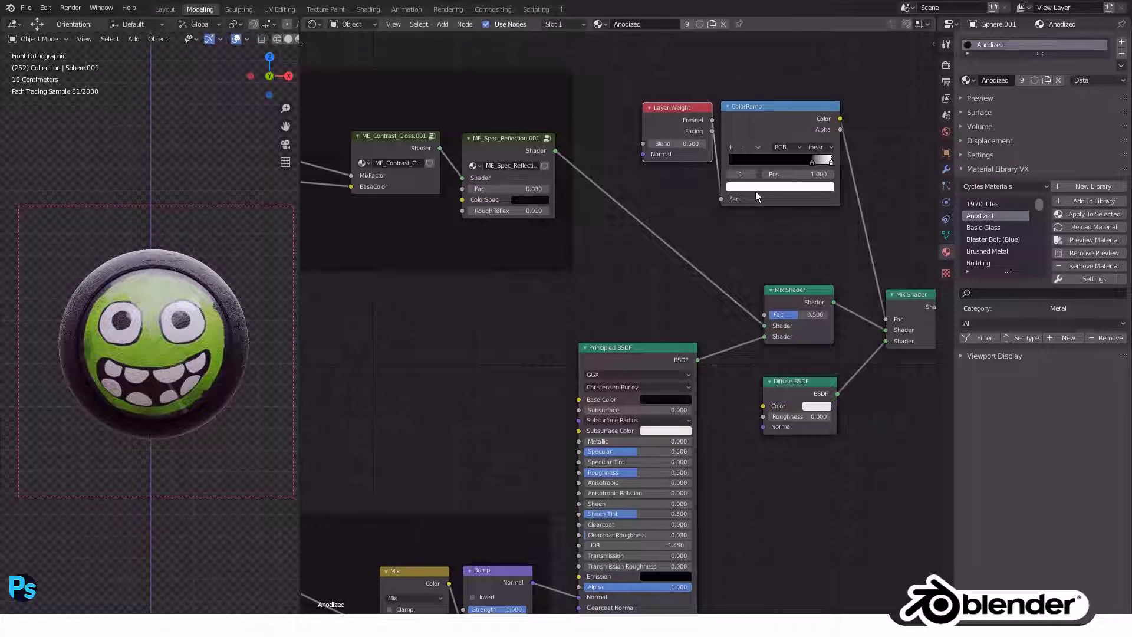
scroll(766, 247, "down", 2)
left_click_drag(714, 338, 714, 320)
Switch the 3D view to Solid shading and select the head sphere.
key("Home")
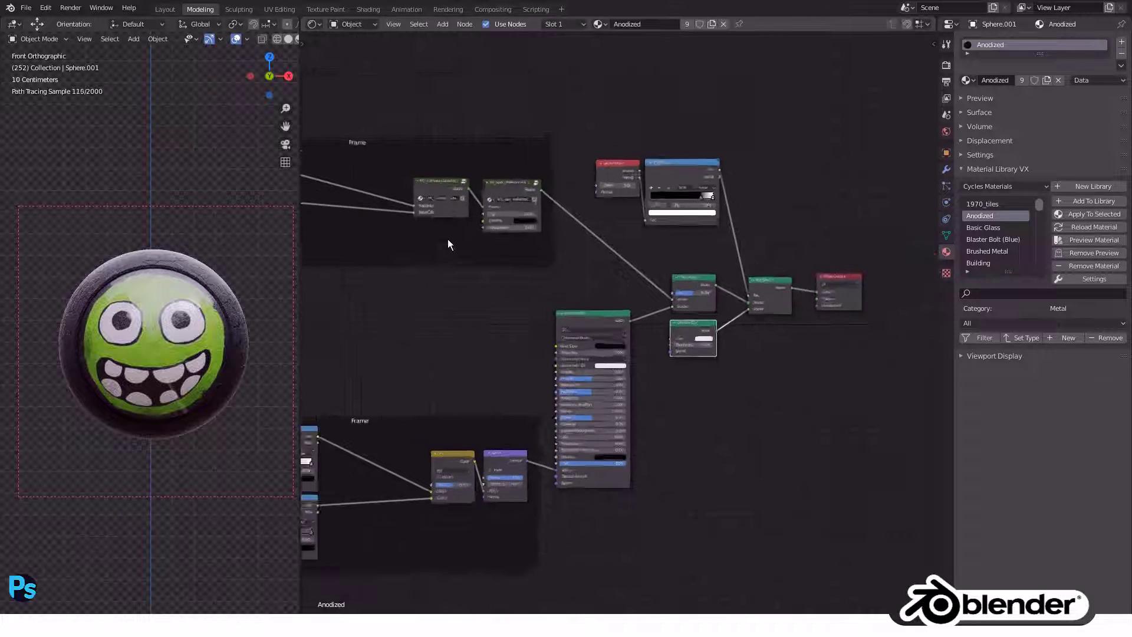
scroll(577, 227, "up", 2)
key("z")
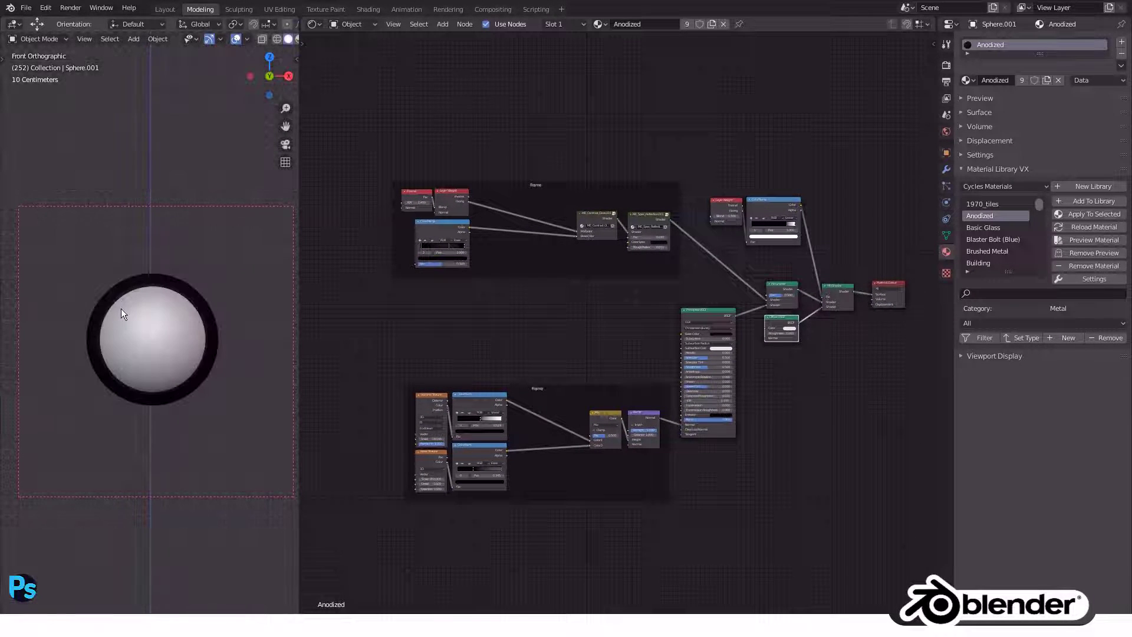
left_click(127, 297)
Merge the Node Editor into the 3D viewport and start File > Save As.
scroll(147, 272, "down", 1)
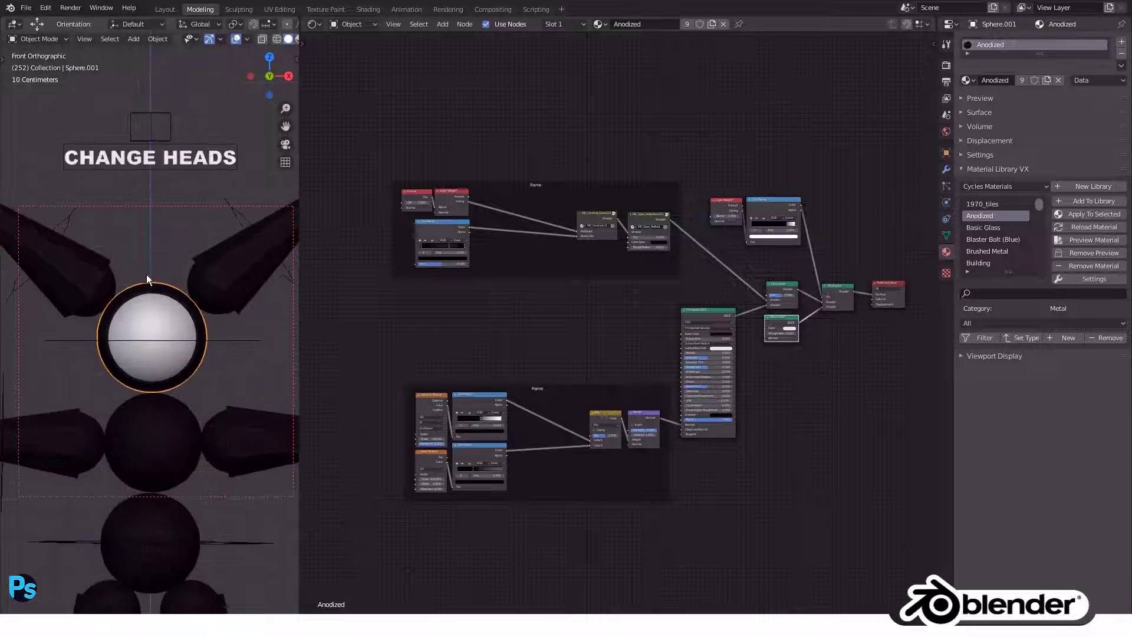
scroll(146, 274, "down", 1)
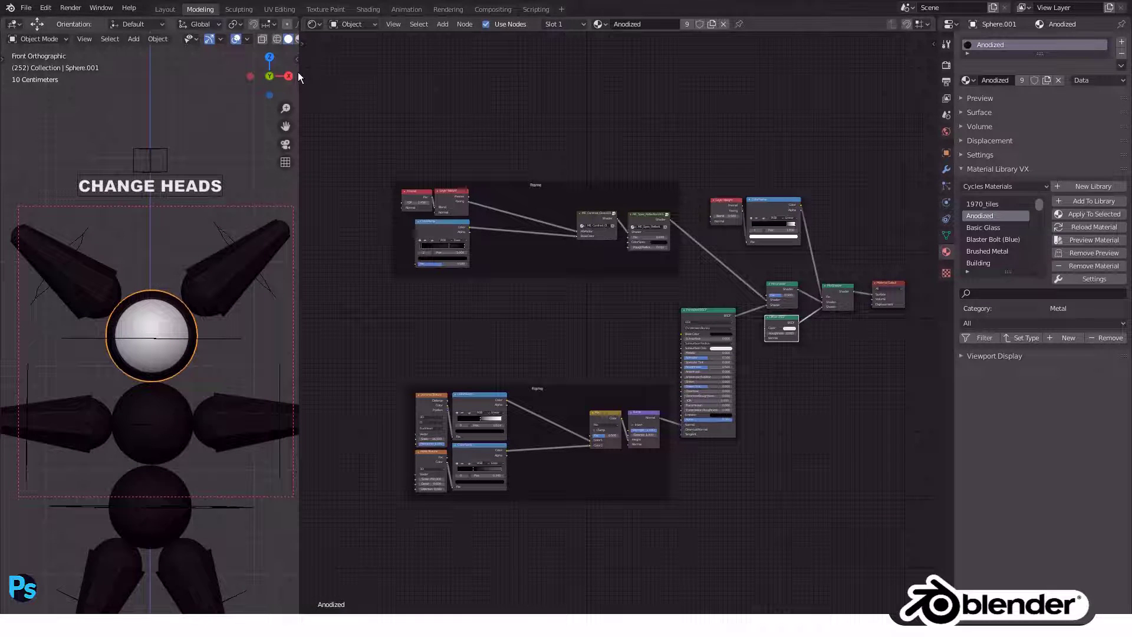
left_click_drag(299, 73, 560, 73)
left_click_drag(557, 20, 737, 354)
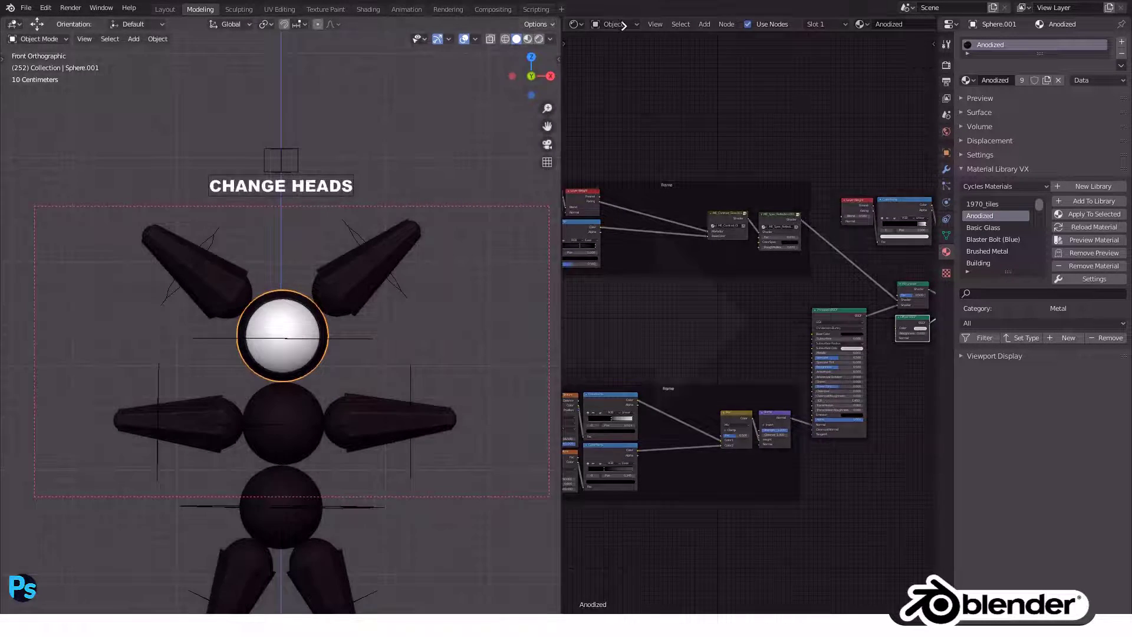
left_click(26, 7)
left_click(47, 108)
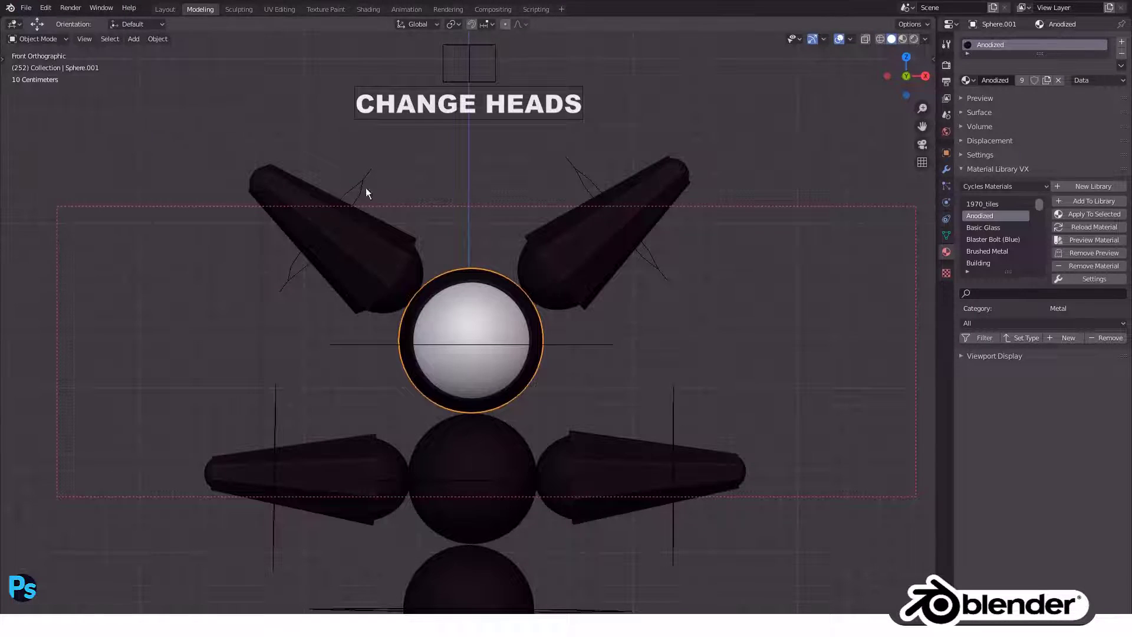
Save the scene as 'Tutorials Blender Megabot Again [1].blend' in the Megabot Hasil folder.
left_click(550, 448)
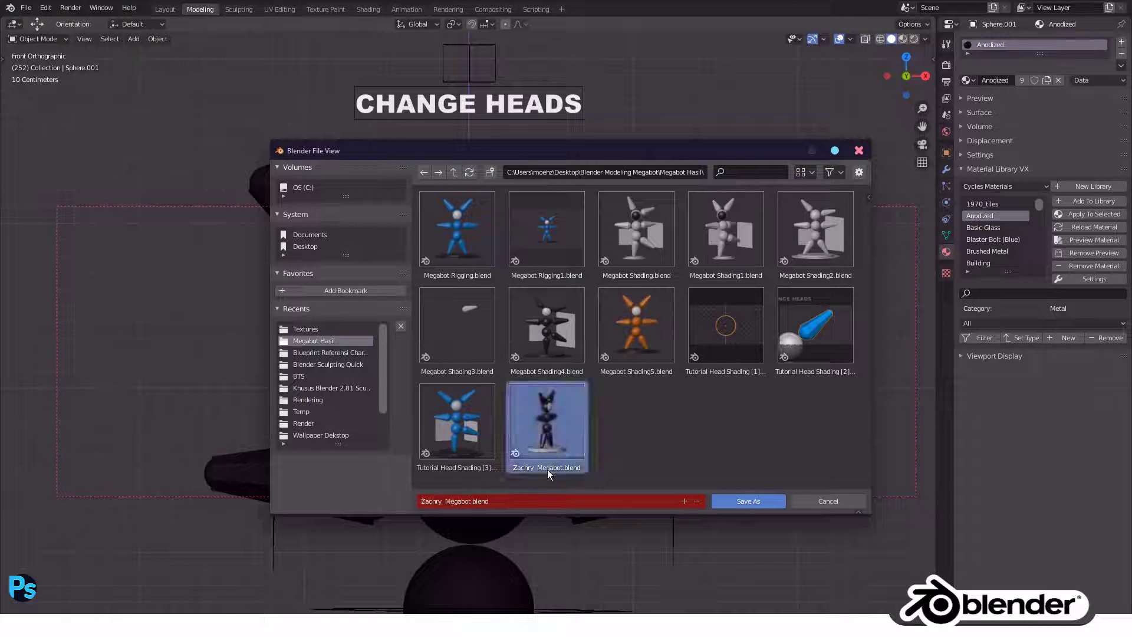
left_click(644, 499)
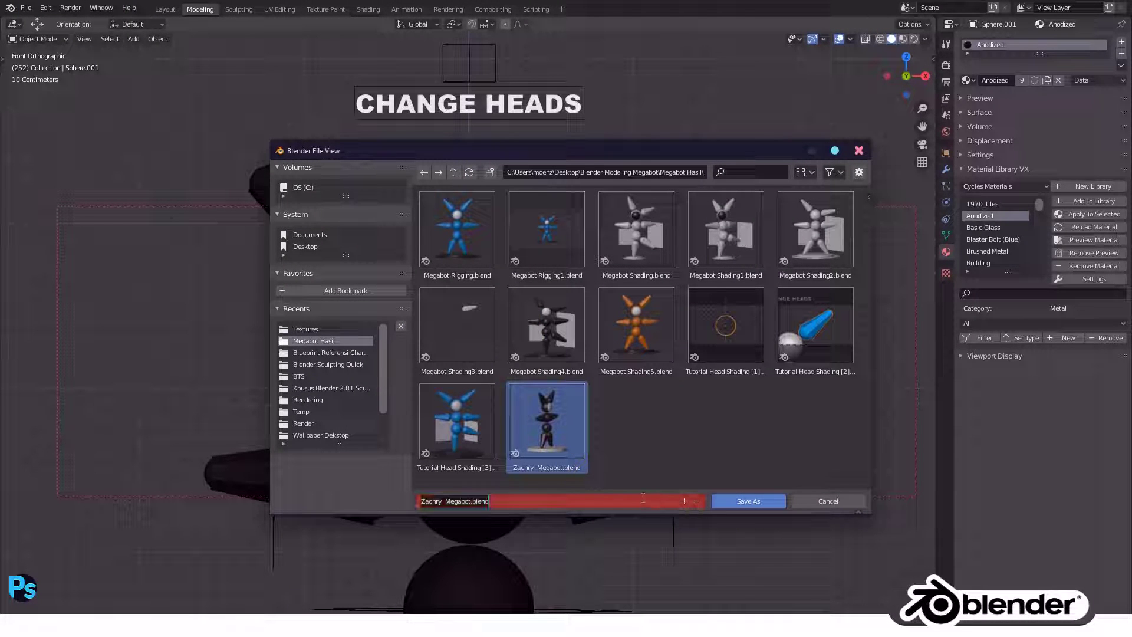
type("Tutorials Blende")
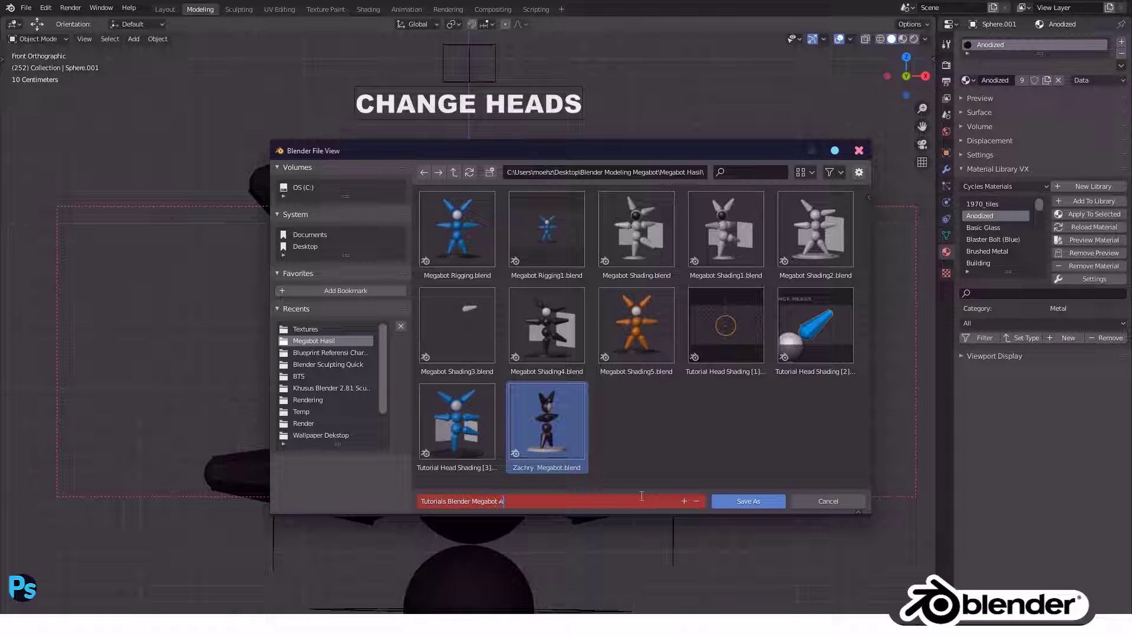
key("Return")
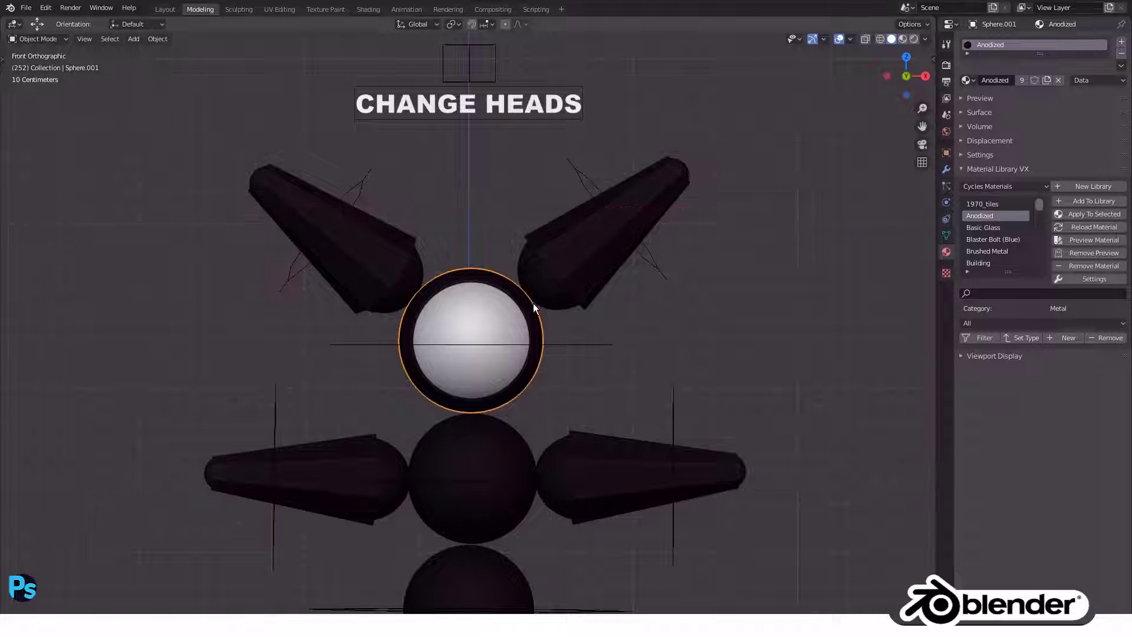
Select the robot's upper-right horn and centre head sphere.
left_click(539, 242)
left_click(490, 303)
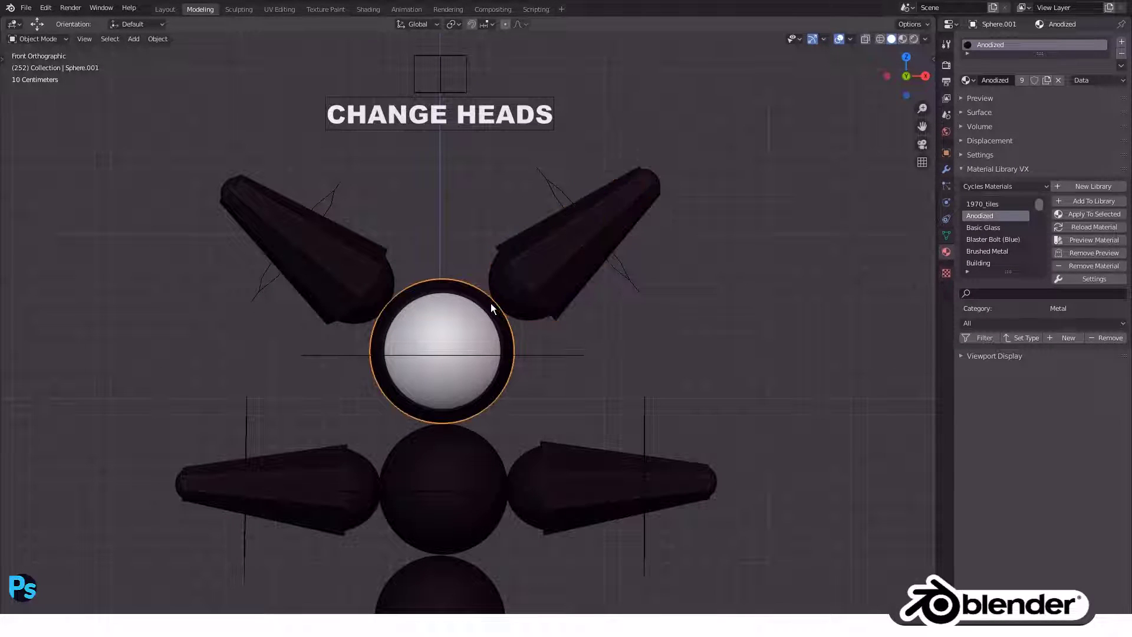
left_click(526, 266)
middle_click_drag(506, 313, 475, 235, "shift")
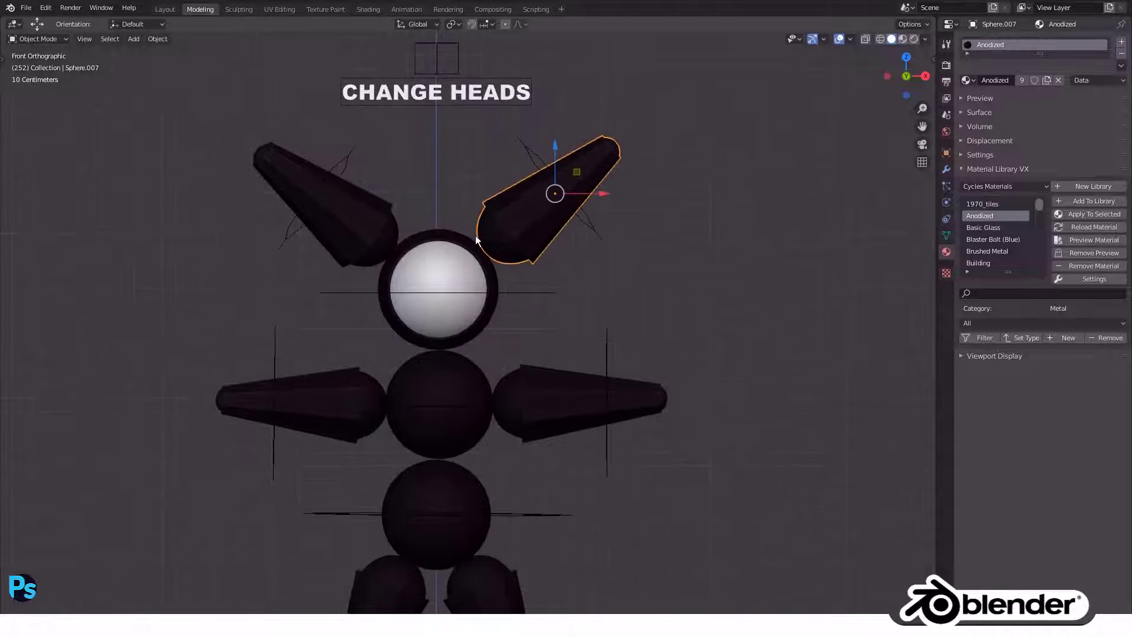
left_click(464, 236)
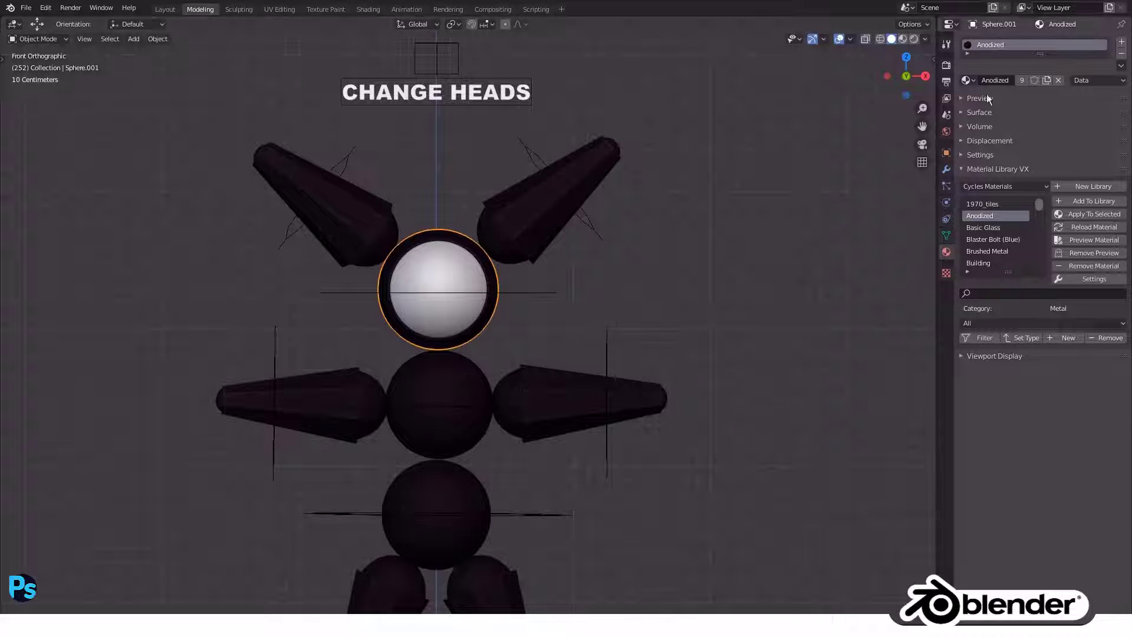
Drag the Anodized material from Material Library VX onto the body and leg pieces.
left_click_drag(965, 82, 483, 392)
left_click_drag(969, 82, 465, 496)
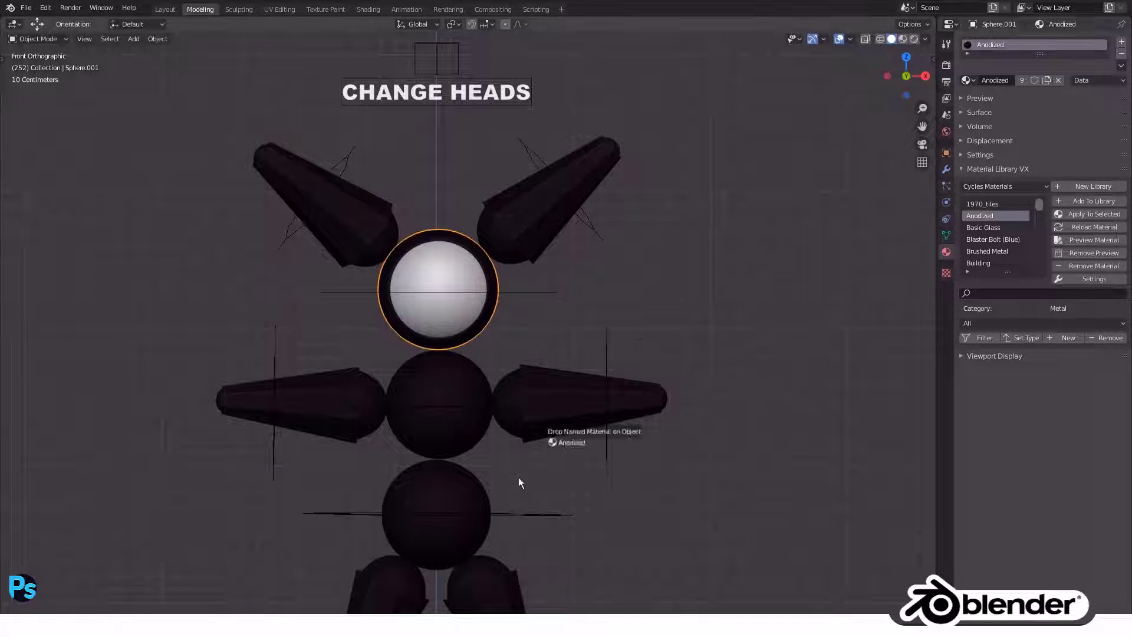
left_click_drag(968, 80, 483, 603)
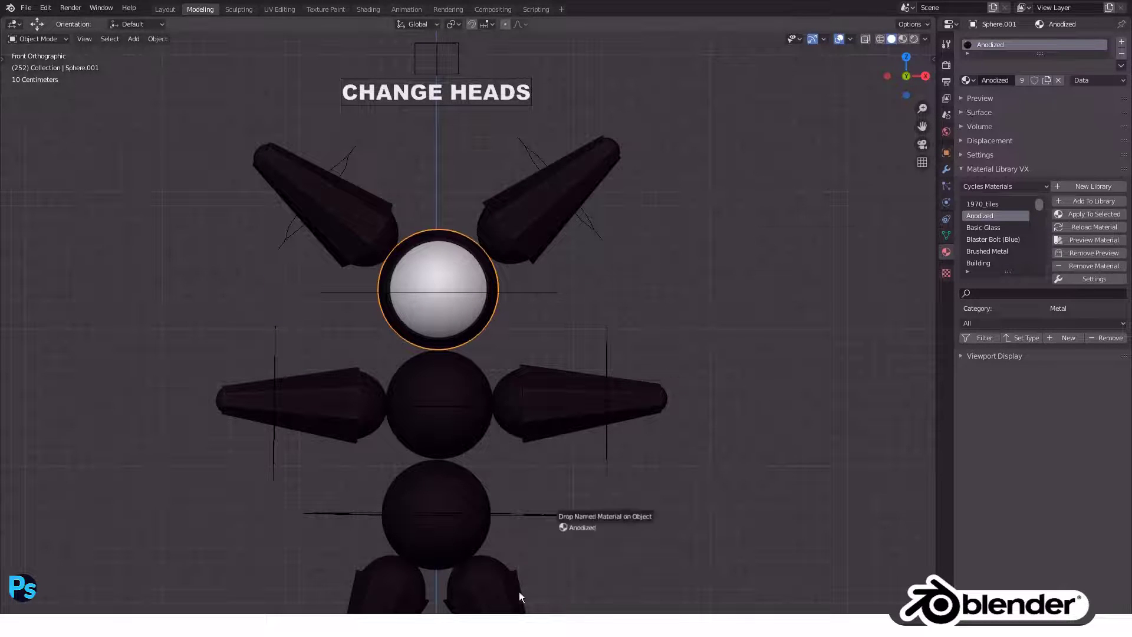
middle_click_drag(567, 321, 622, 188, "shift")
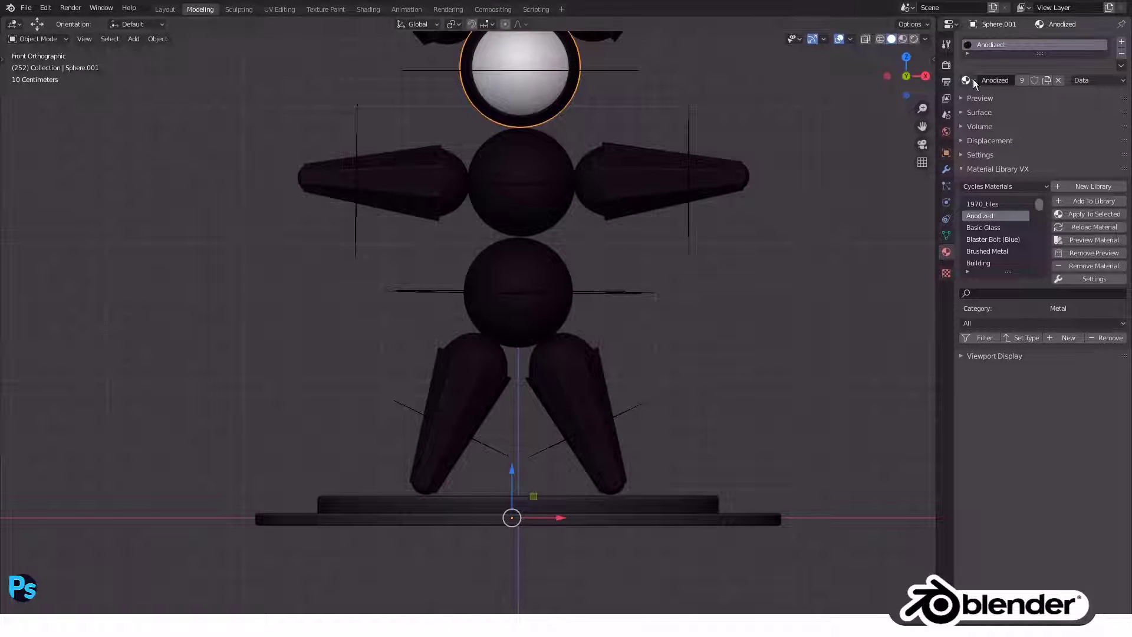
left_click_drag(969, 80, 473, 371)
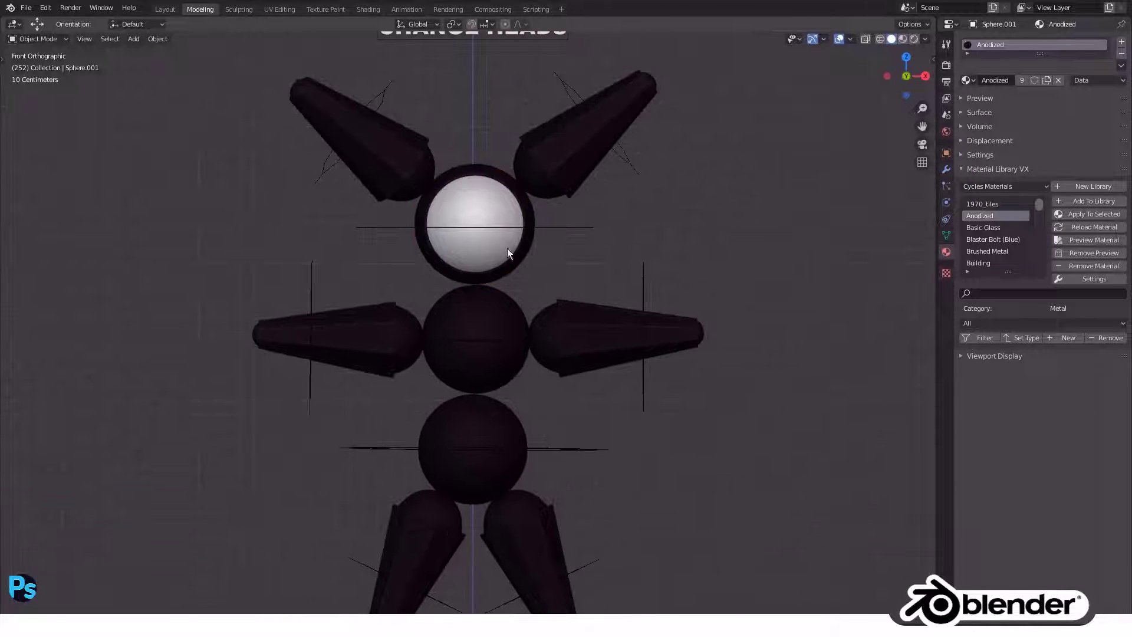
From the front view, draw a render region around the robot and preview it Rendered.
mouse_move(504, 239)
middle_mouse_down()
mouse_move(500, 221)
mouse_move(522, 267)
mouse_move(479, 232)
mouse_move(513, 255)
middle_mouse_up()
key("KP_1")
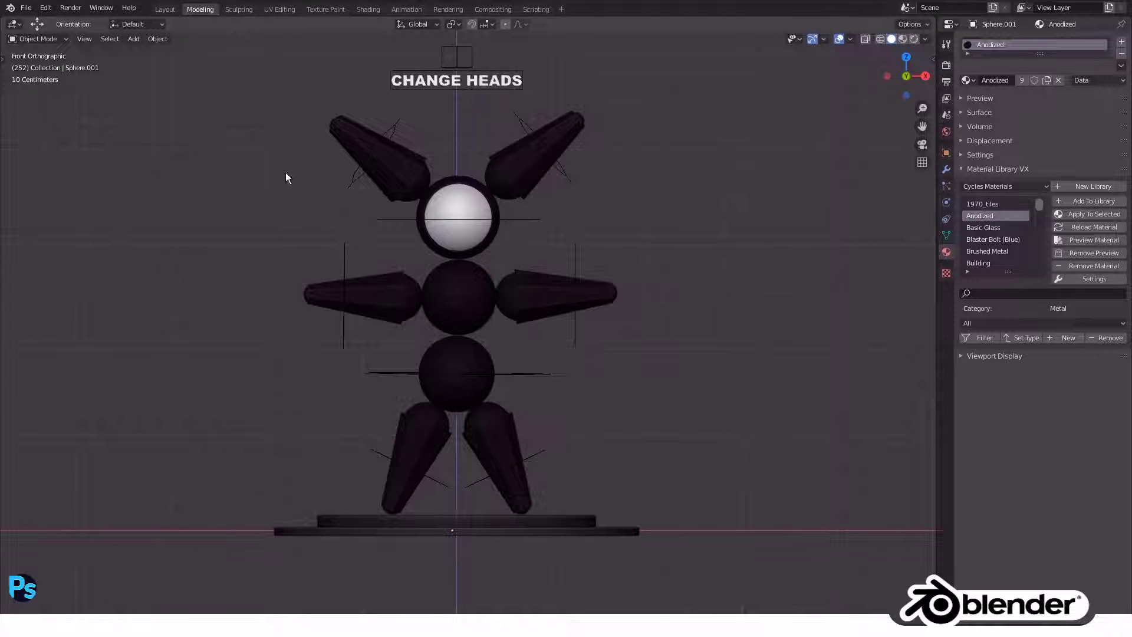
mouse_move(261, 84)
left_mouse_down()
mouse_move(563, 517)
mouse_move(648, 543)
left_mouse_up()
key("z")
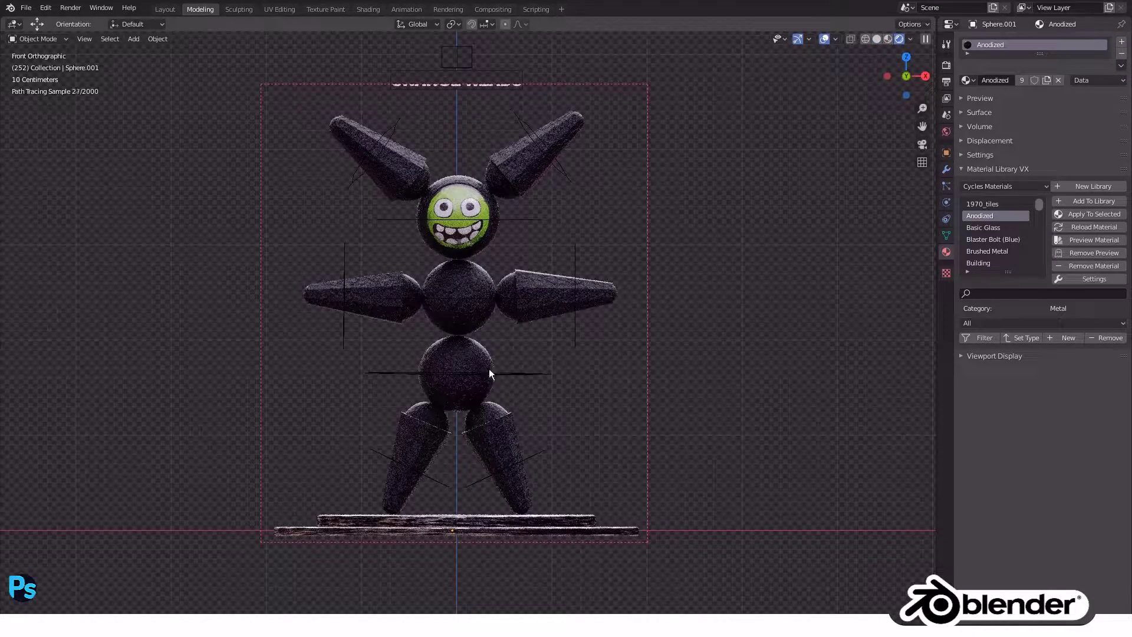
Return to Solid shading in front view with objects coloured by texture.
middle_click_drag(489, 369, 426, 364)
key("z")
left_click(452, 55)
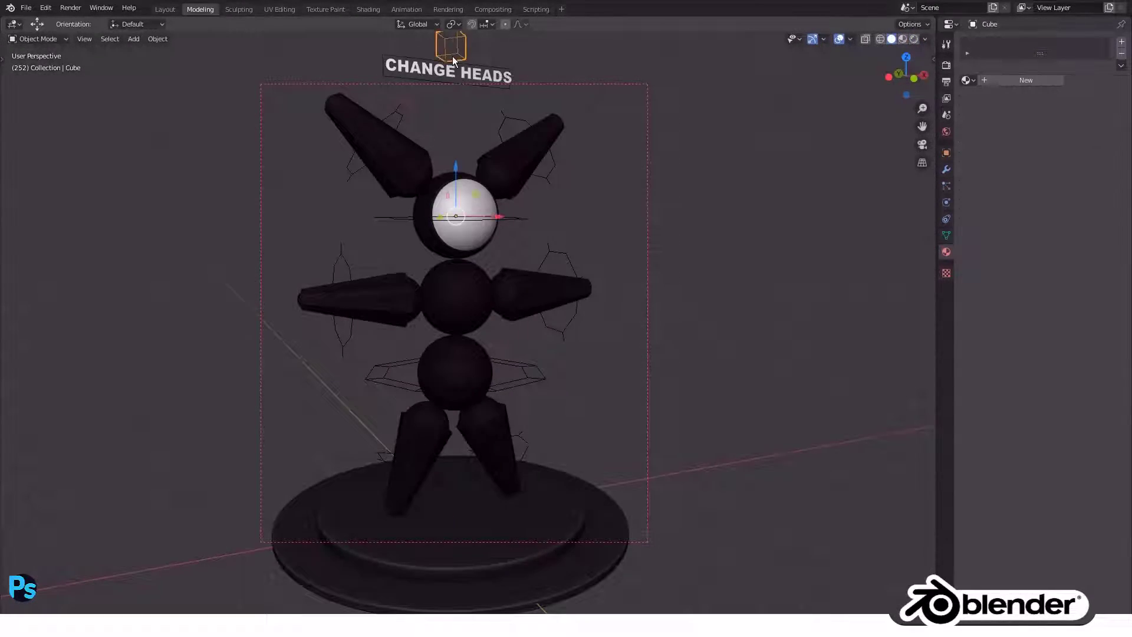
key("KP_1")
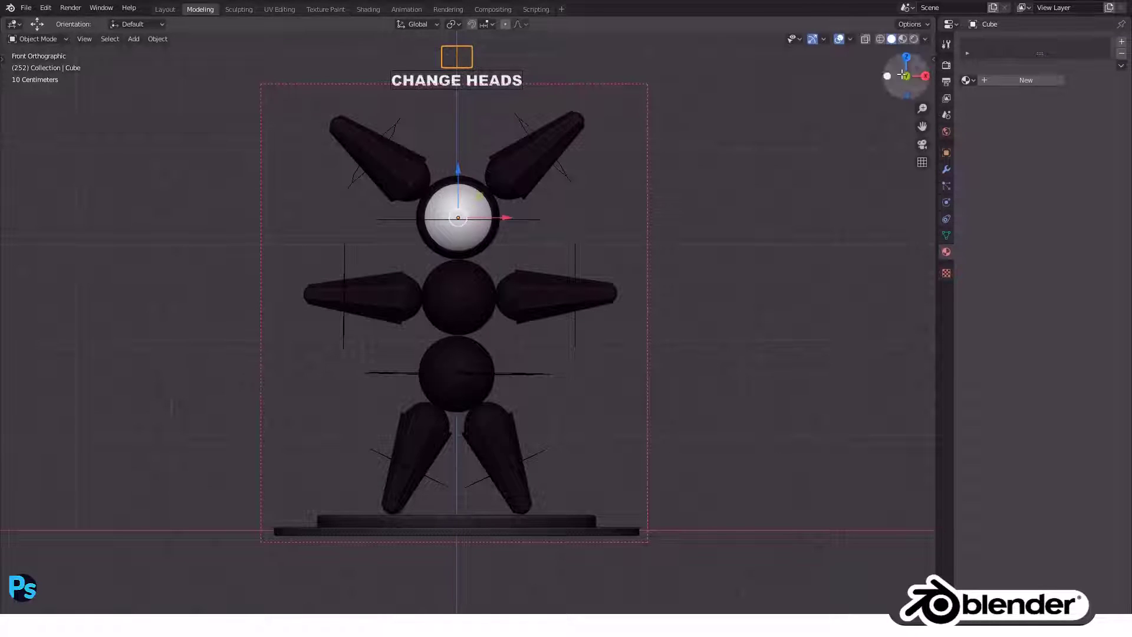
left_click(925, 39)
left_click(878, 174)
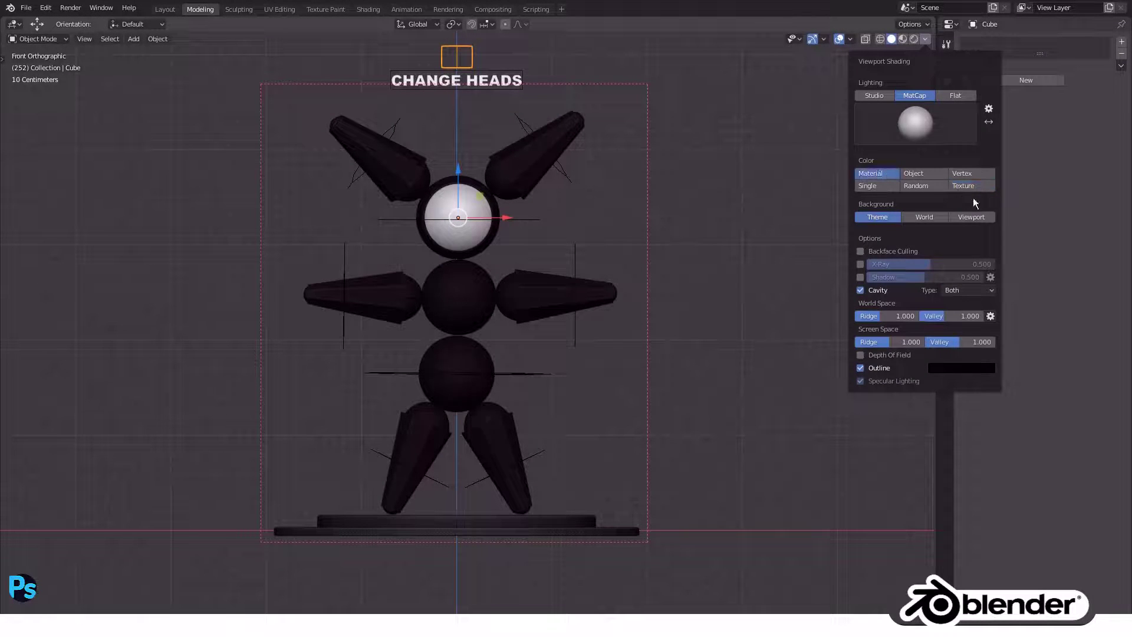
left_click(968, 186)
Split the viewport and turn the right half into a Shader Editor.
left_click_drag(931, 23, 578, 81)
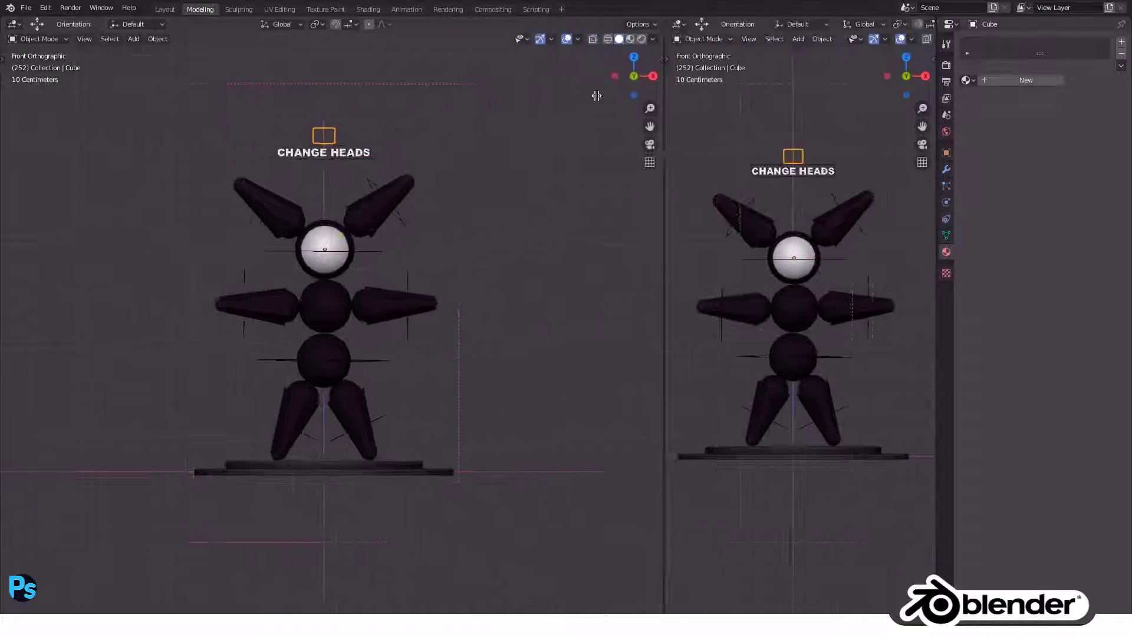
left_click(591, 23)
left_click(611, 109)
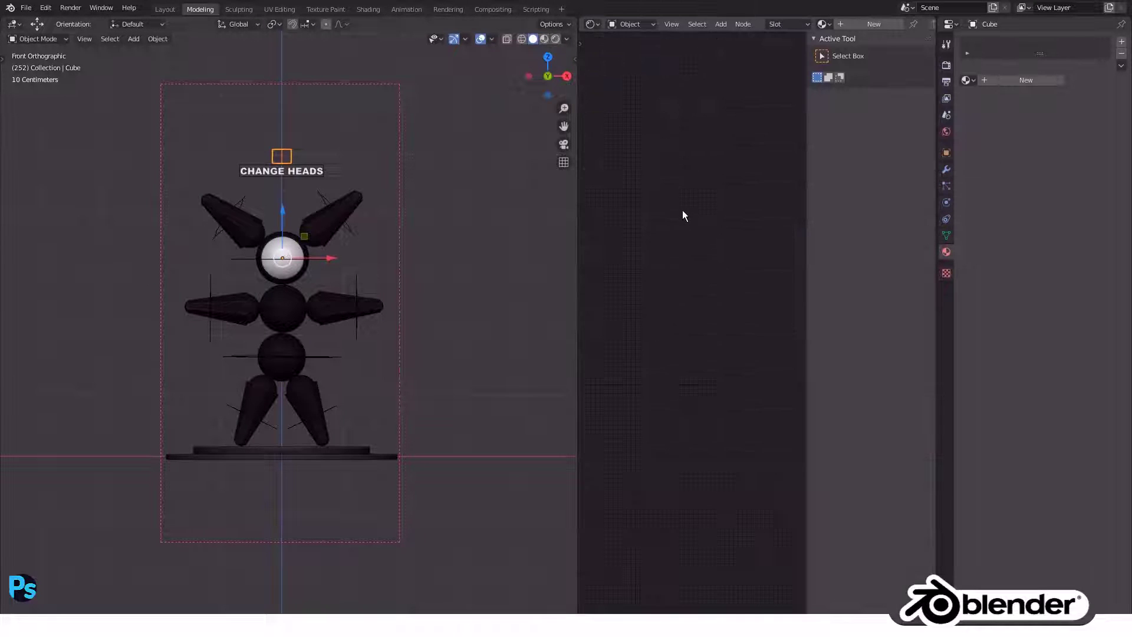
key("n")
Link the head's Image Texture Color to the Principled BSDF Base Color.
left_click(284, 248)
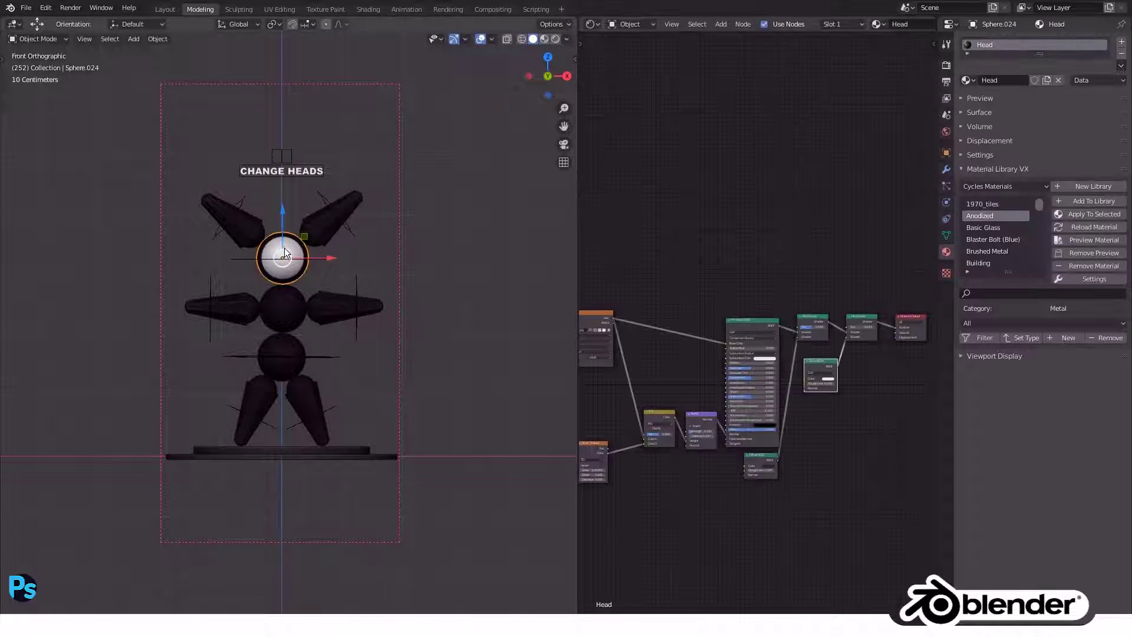
scroll(741, 331, "up", 1)
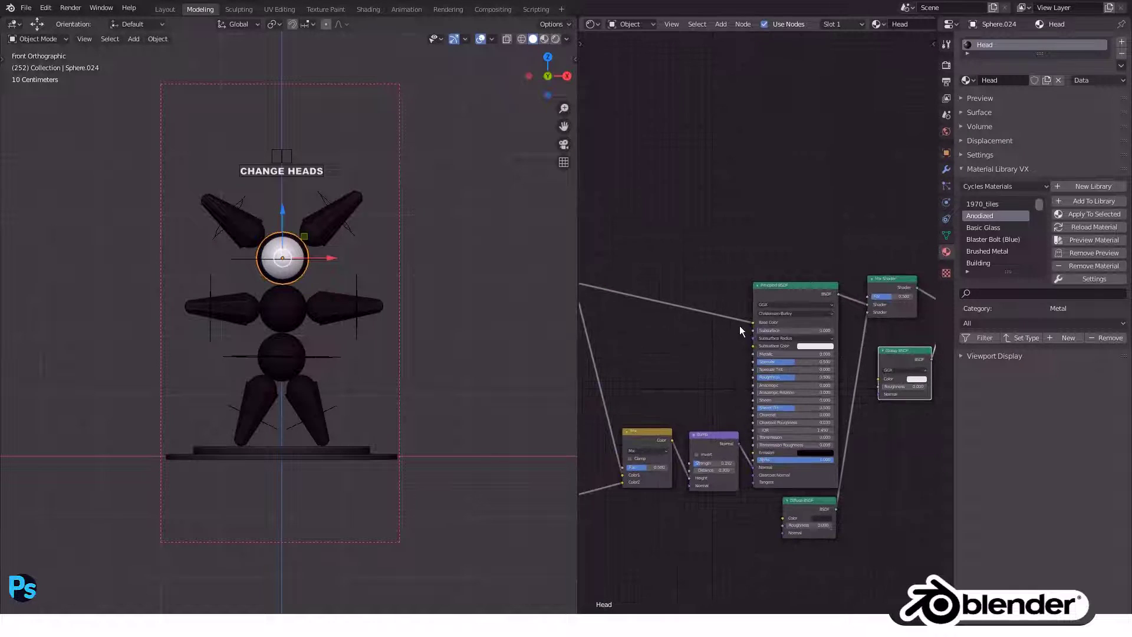
left_click_drag(641, 274, 835, 318)
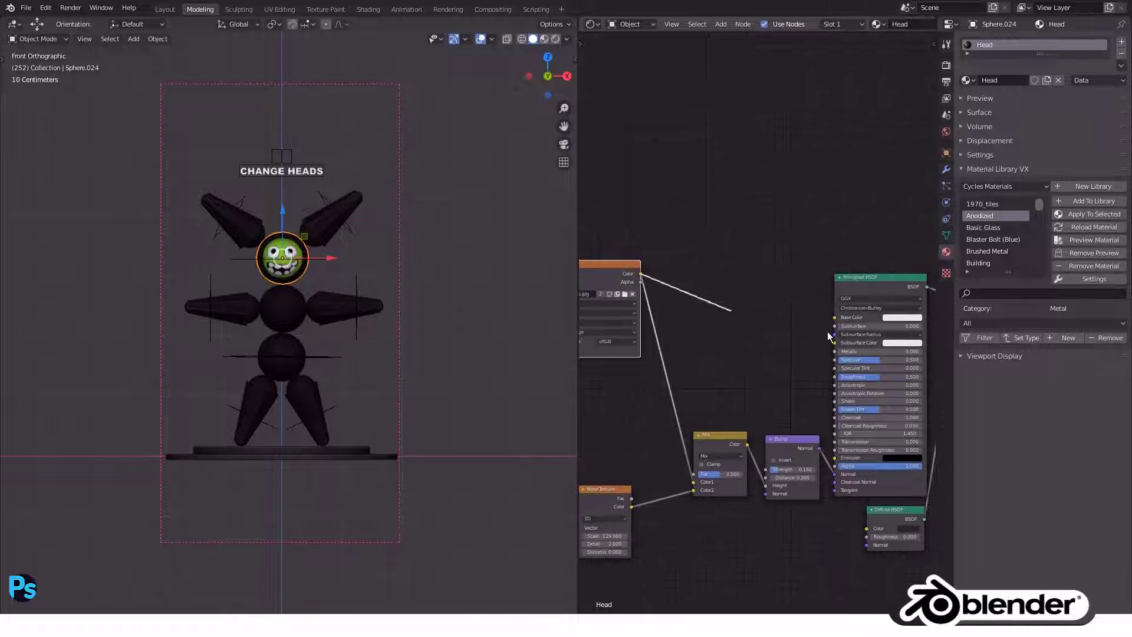
left_click(343, 248)
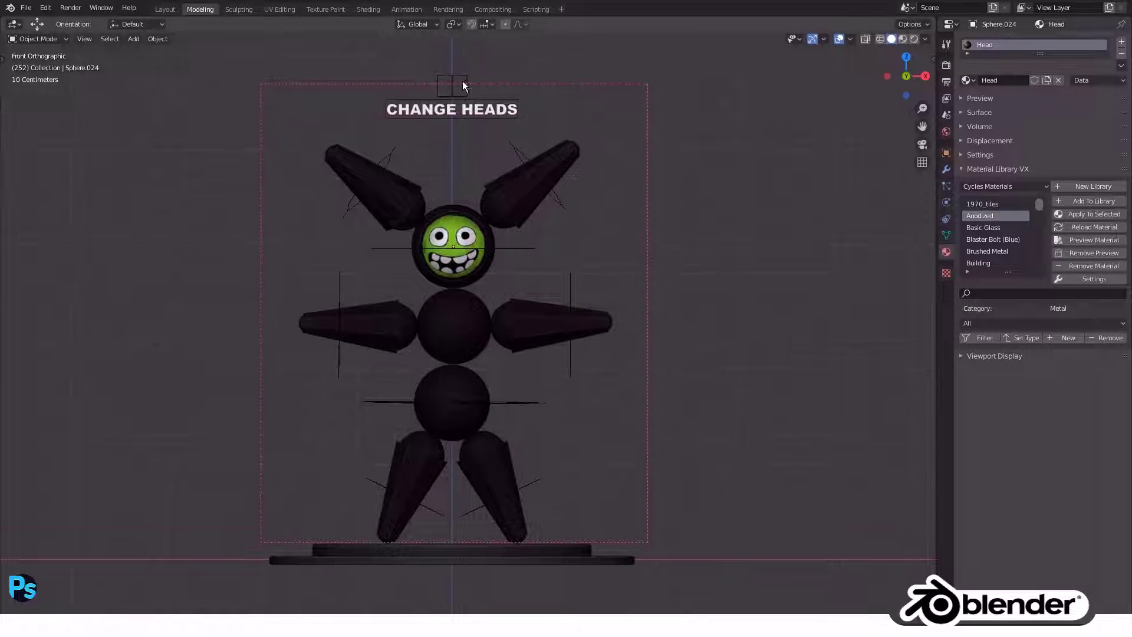
Rotate the head-swap control cube 90° around Z to show the red grinning face.
left_click(463, 80)
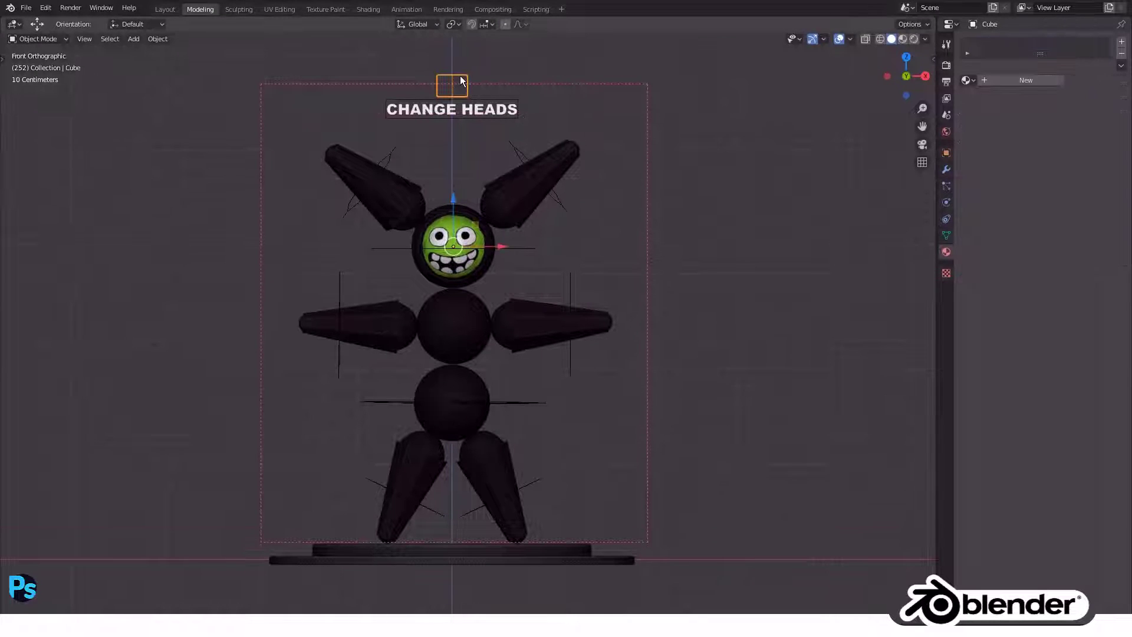
type("rz")
type("90")
key("Return")
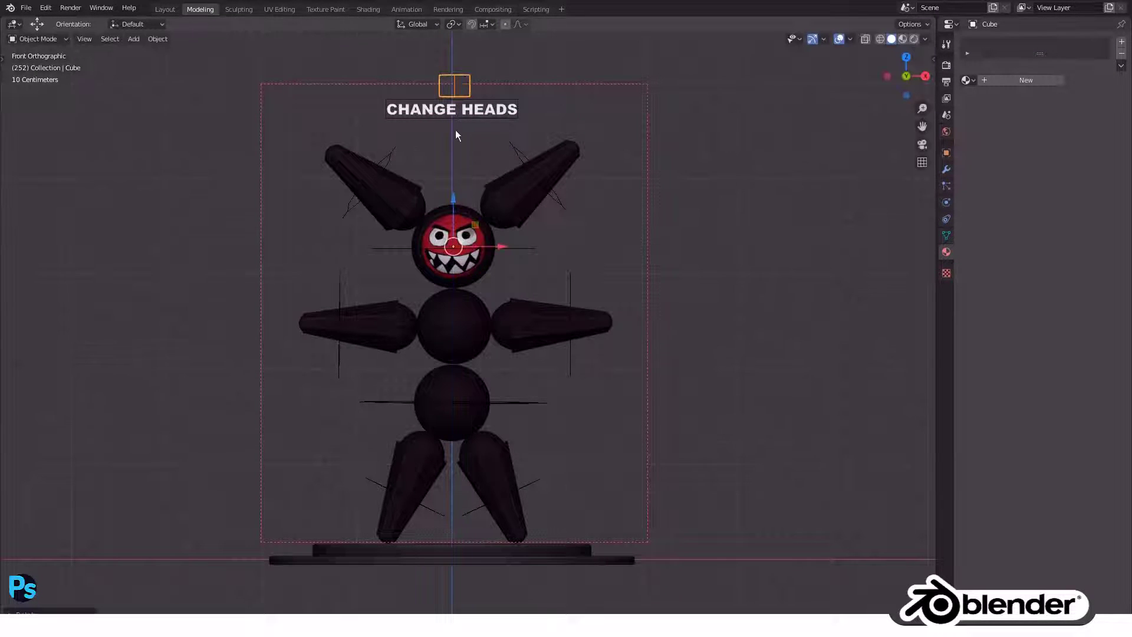
middle_click_drag(455, 129, 470, 253)
key("KP_1")
In the armature's Pose Mode, rotate the left ear bone upright and select the right ear to level it.
left_click(513, 223)
scroll(524, 139, "up", 3)
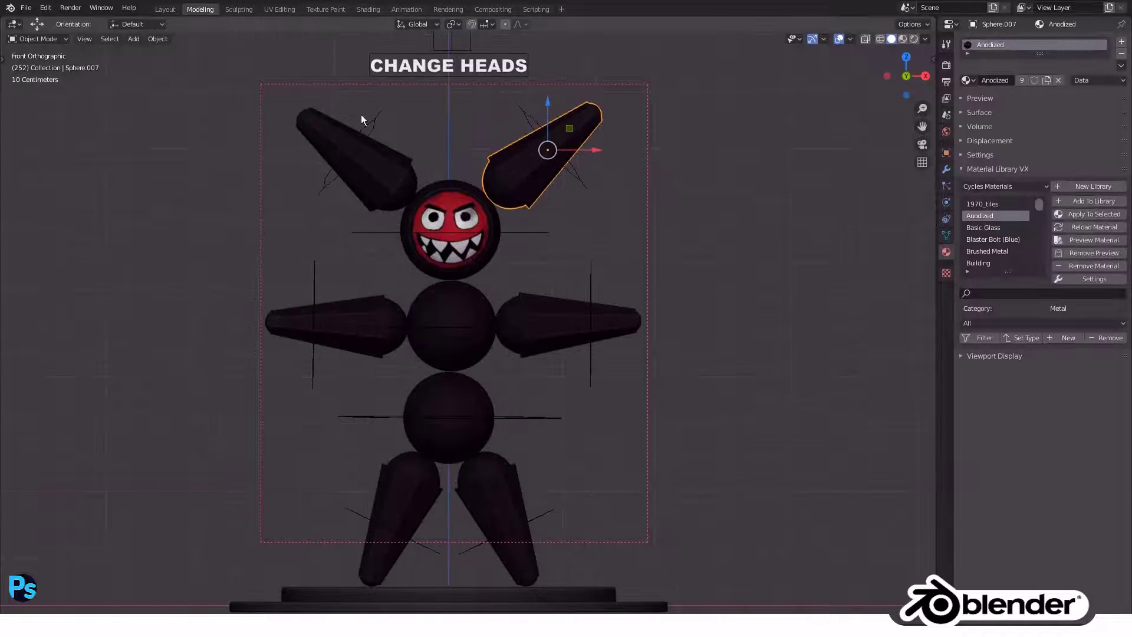
left_click(376, 116)
key("ctrl+Tab")
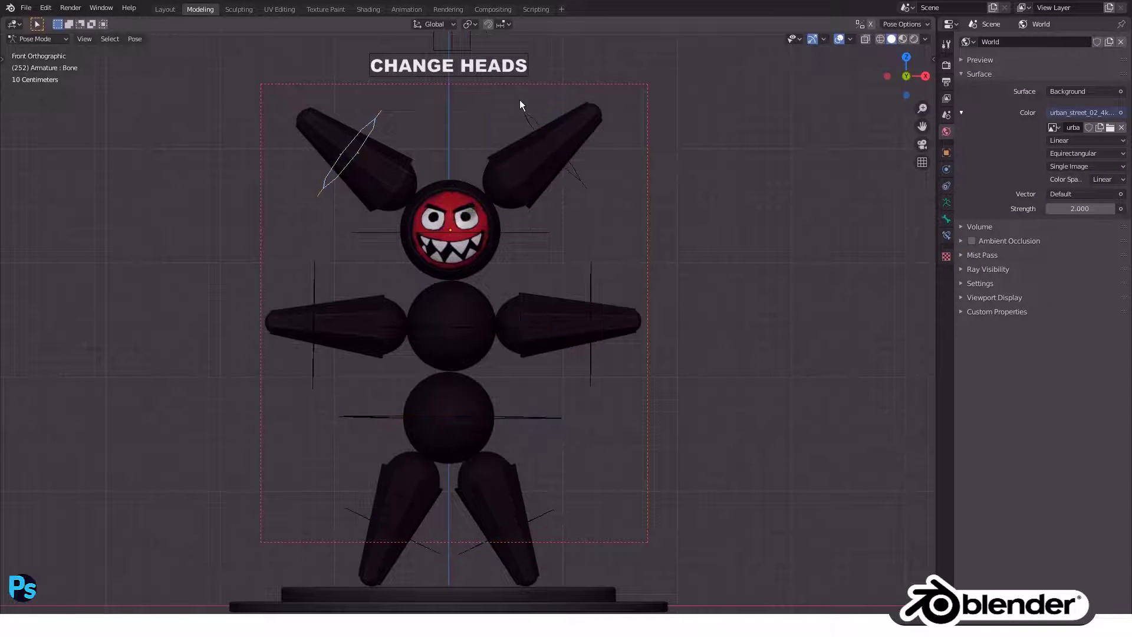
key("r")
left_click(536, 123)
key("r")
left_click(568, 214)
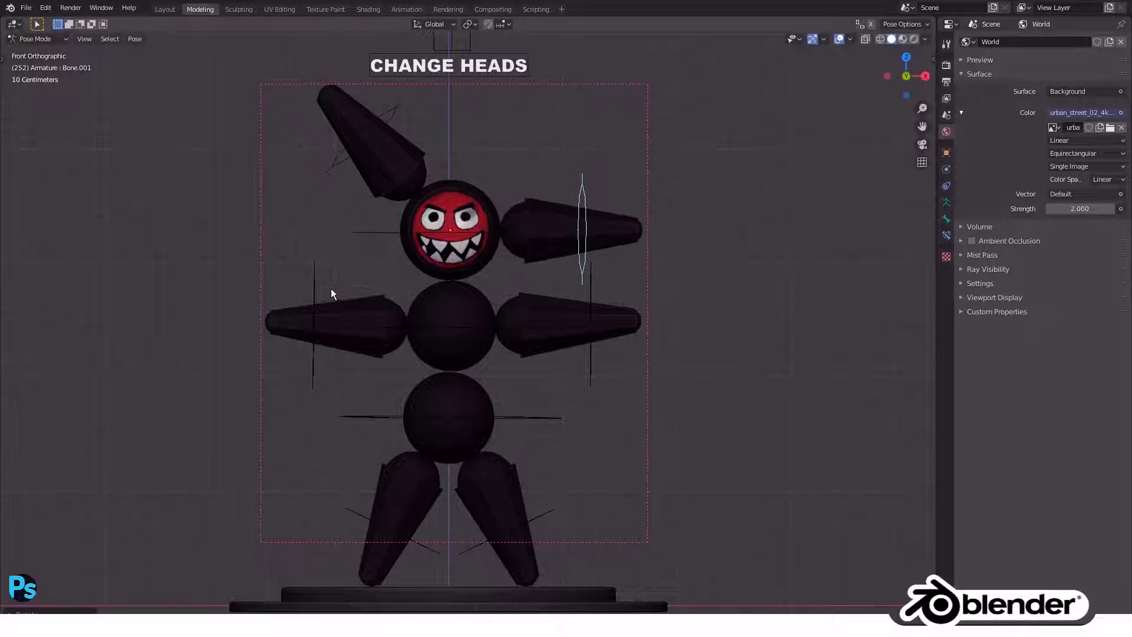
Select the left arm bone, then rotate both leg bones to kick a leg outward.
left_click(318, 272)
scroll(354, 283, "down", 5, "shift")
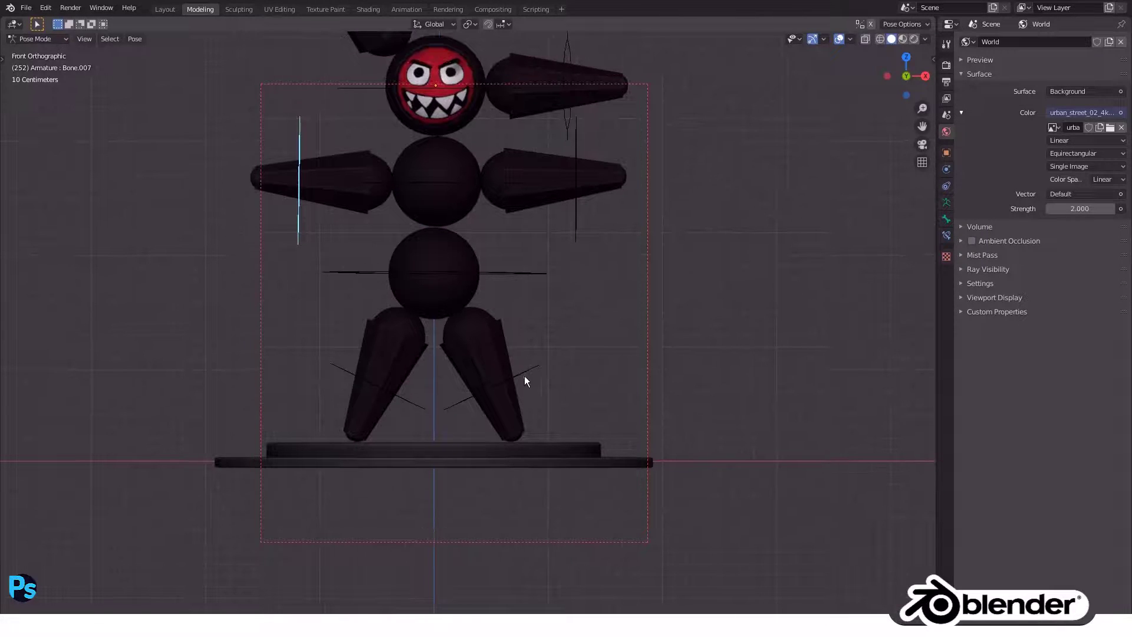
left_click(525, 376)
key("r")
left_click(611, 320)
left_click(444, 381)
key("r")
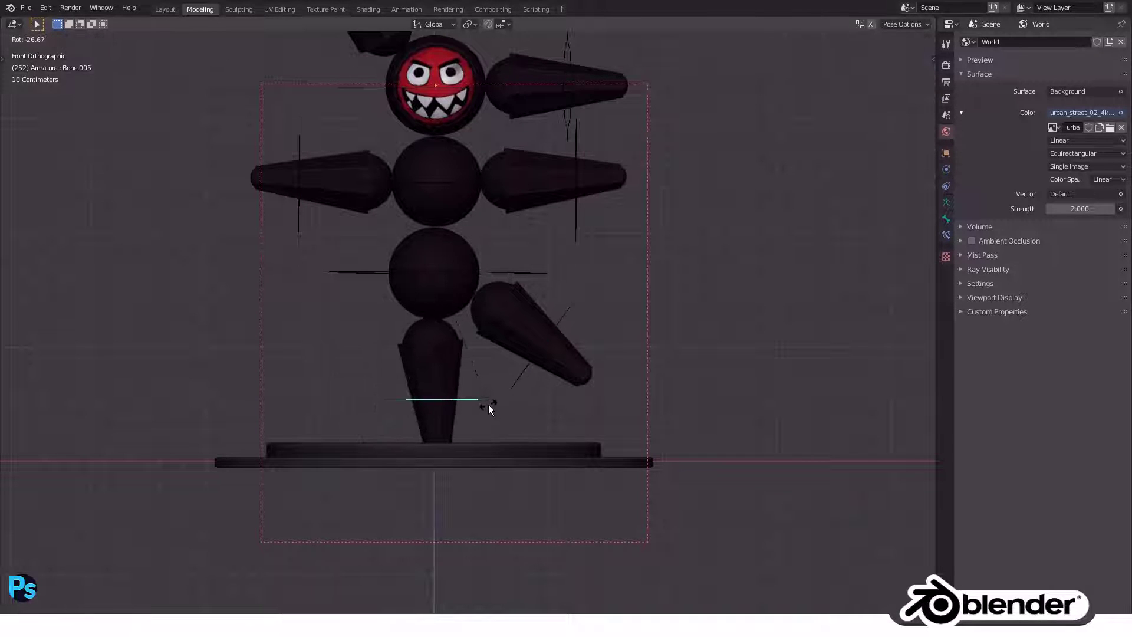
left_click(476, 409)
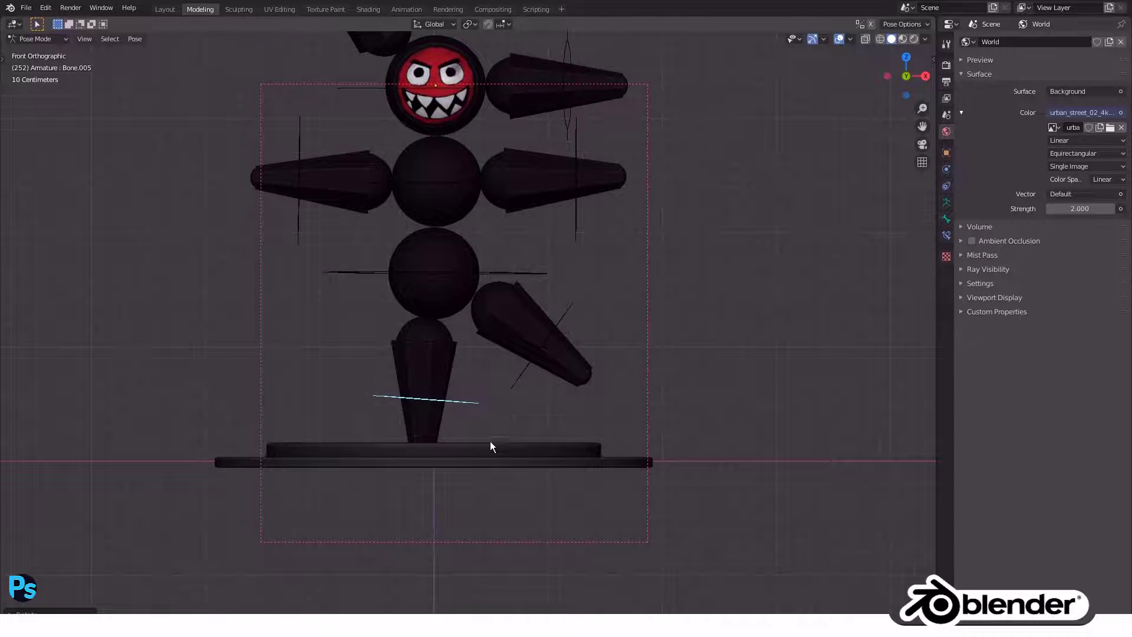
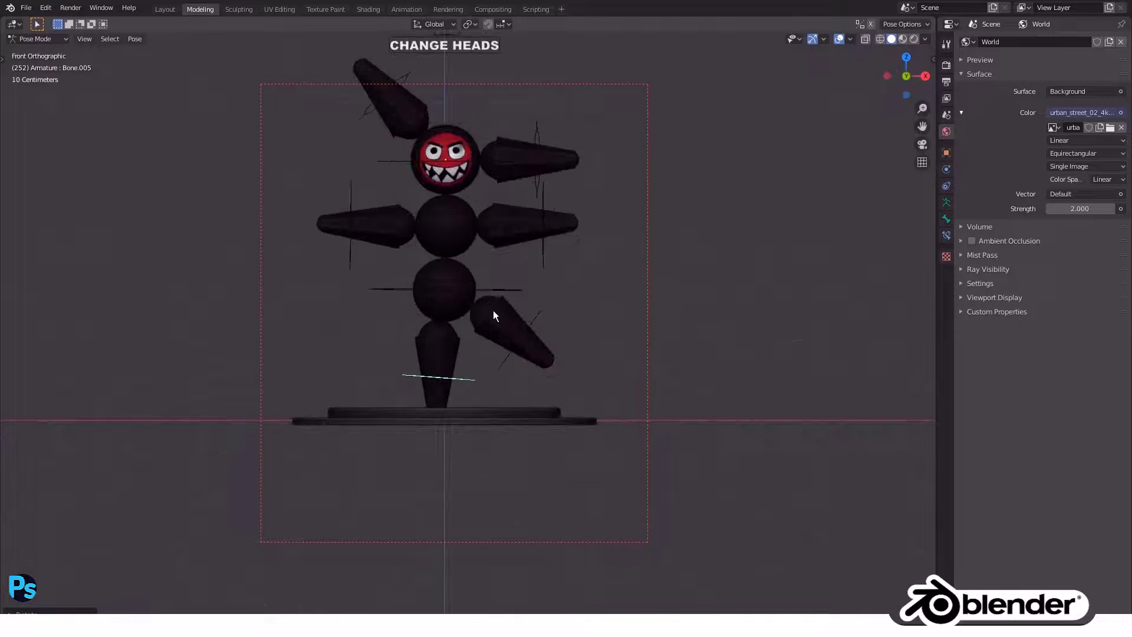
Try rotating the chest and head bones, then cancel so both stay upright.
left_click(482, 286)
left_click(454, 229)
key("r")
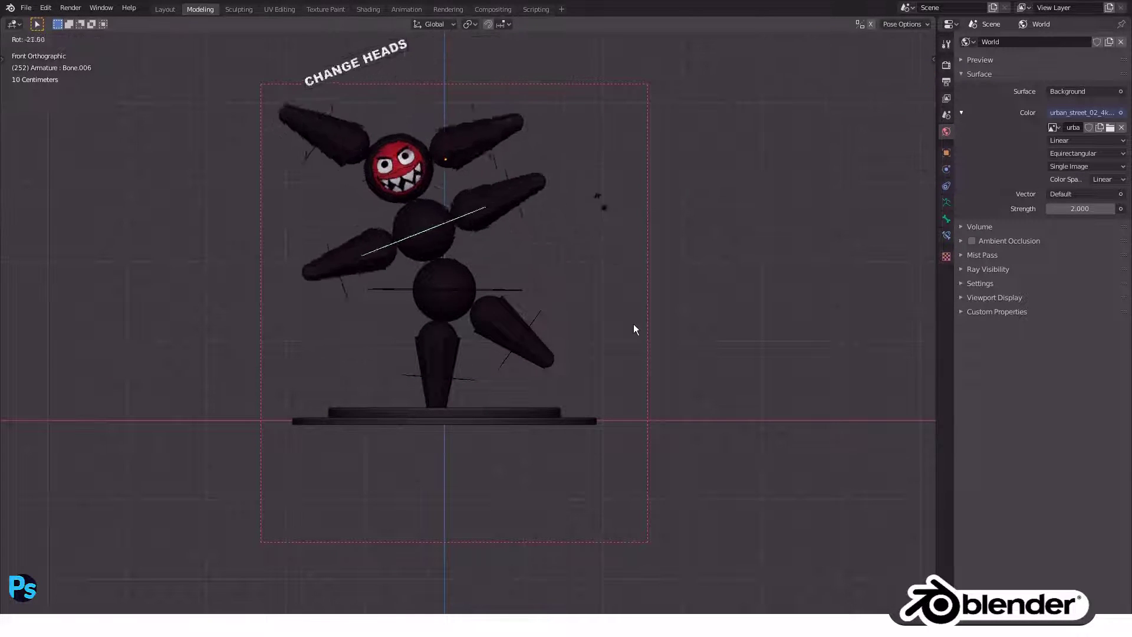
key("Escape")
scroll(406, 309, "up", 2)
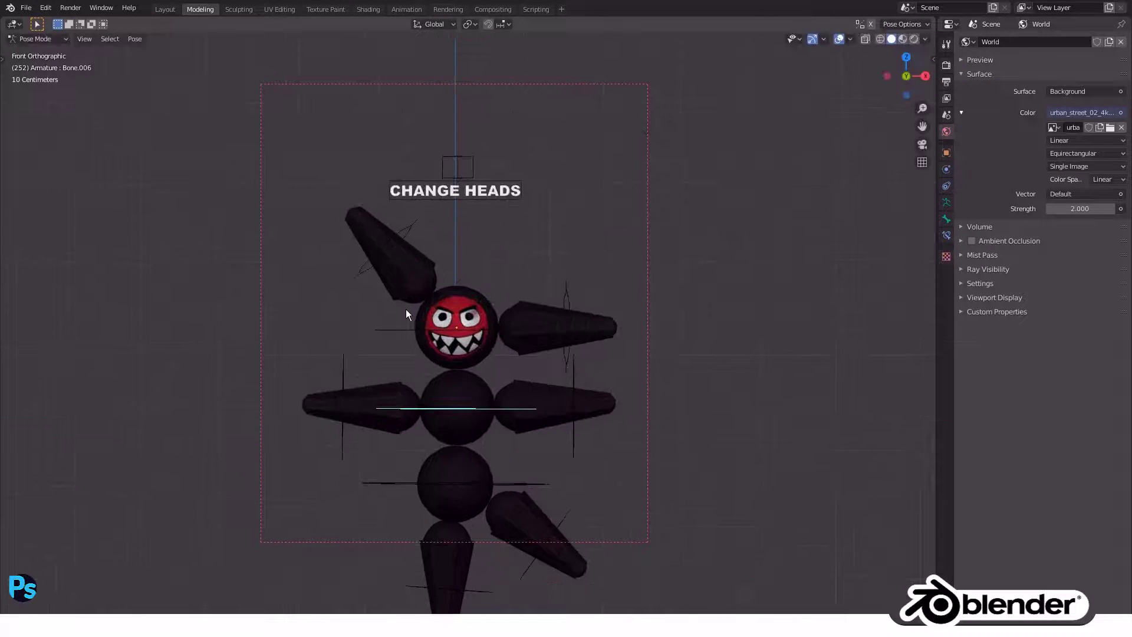
left_click(448, 318)
key("r")
key("Escape")
Rotate the upper-right arm bone to a raised angle.
left_click(395, 223)
left_click(575, 291)
key("r")
left_click(571, 257)
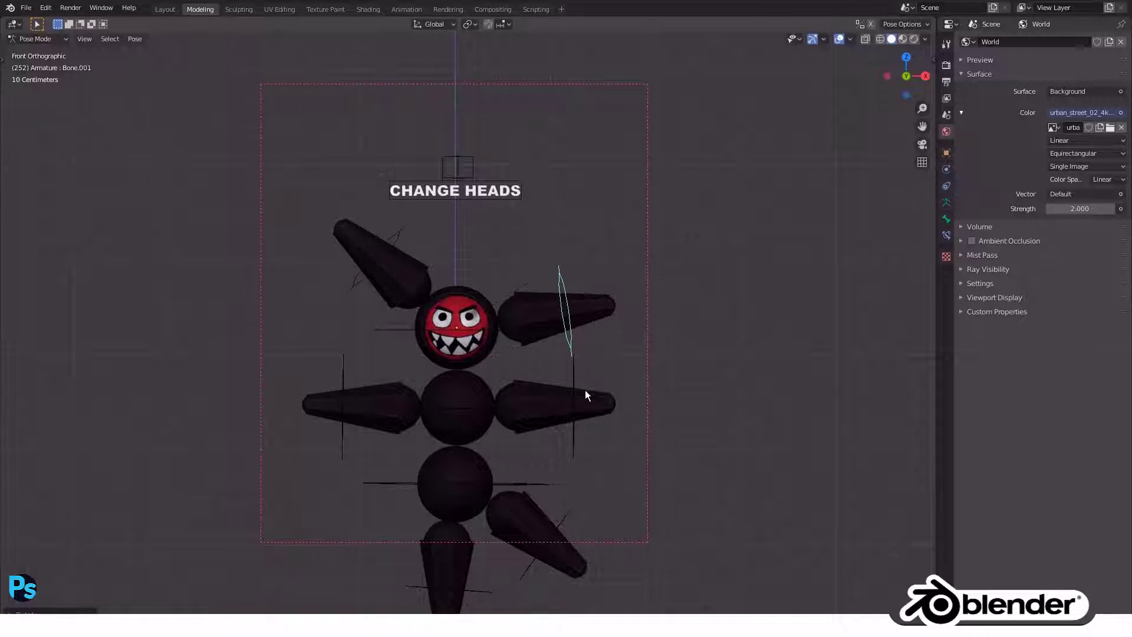
Tilt the lower-right arm bone upward to its new angle and check the pose.
left_click(592, 416)
key("r")
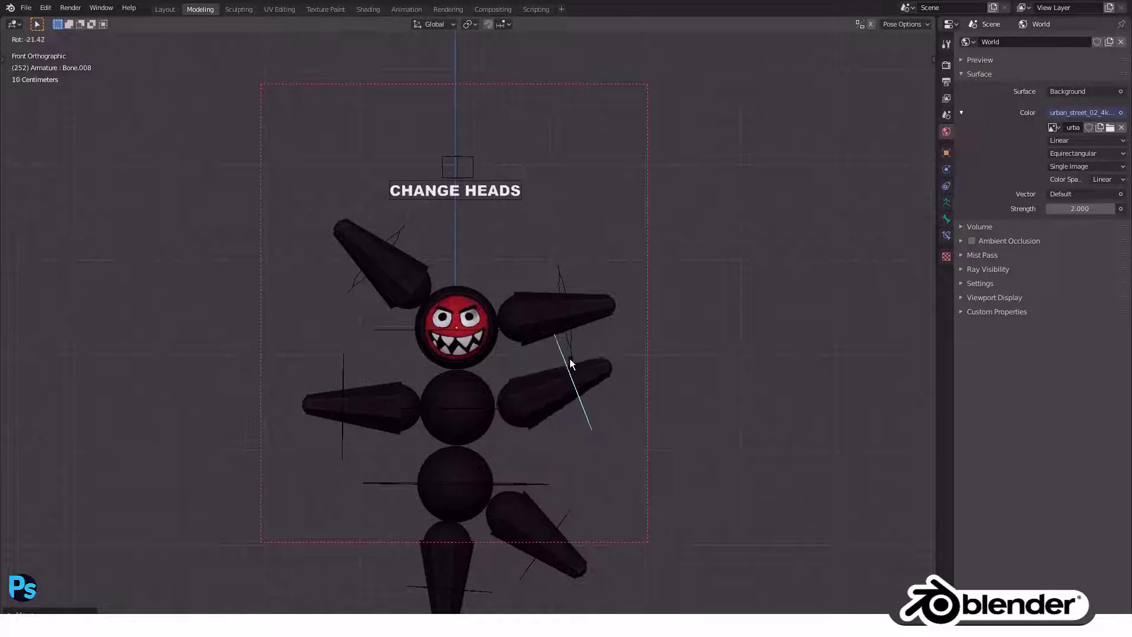
key("Escape")
scroll(567, 363, "down", 1)
scroll(563, 383, "up", 2)
key("r")
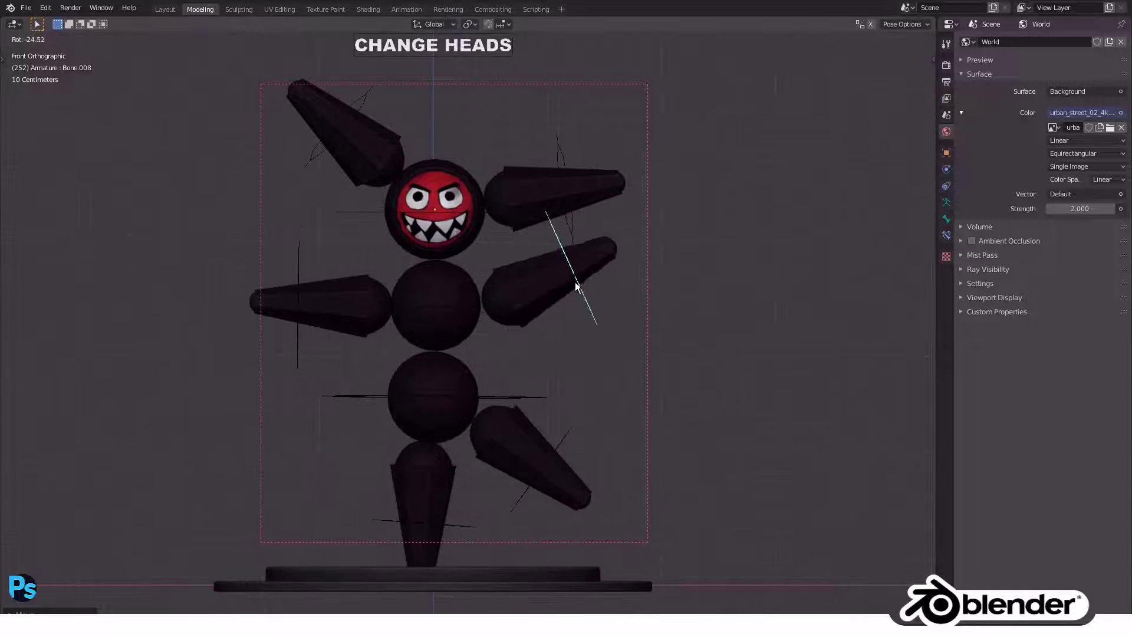
key("Escape")
scroll(564, 330, "up", 2)
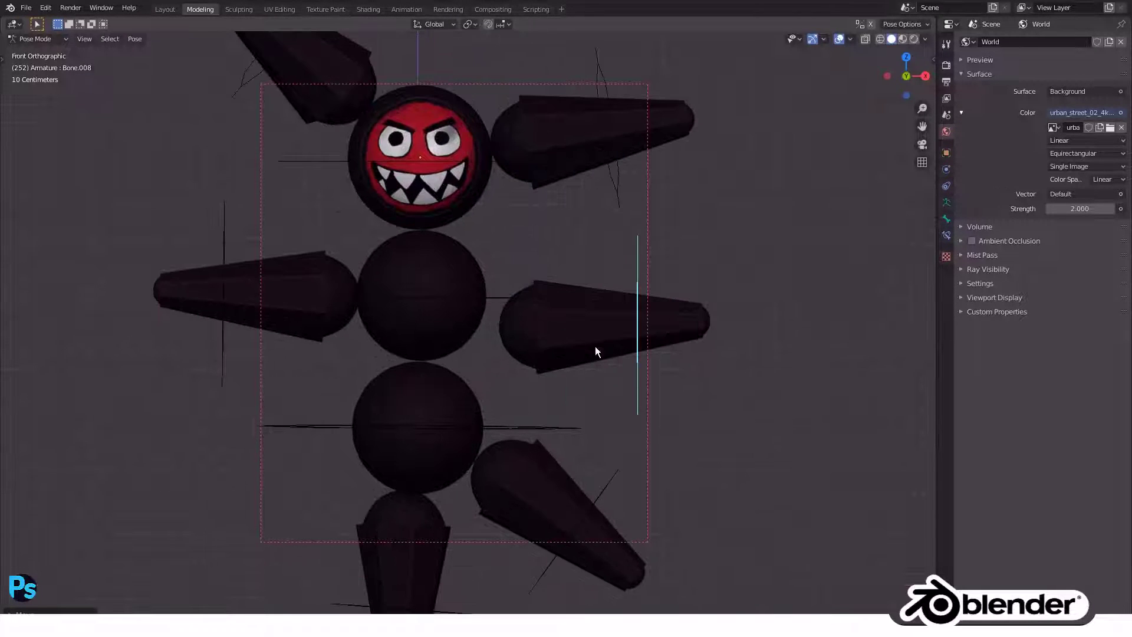
key("r")
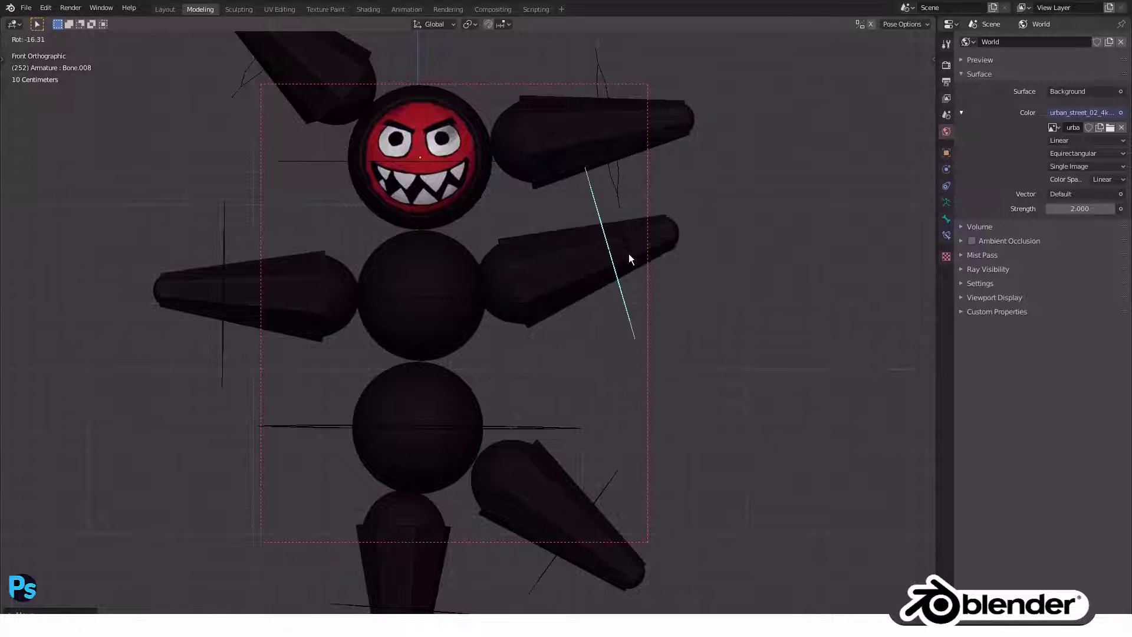
left_click(631, 288)
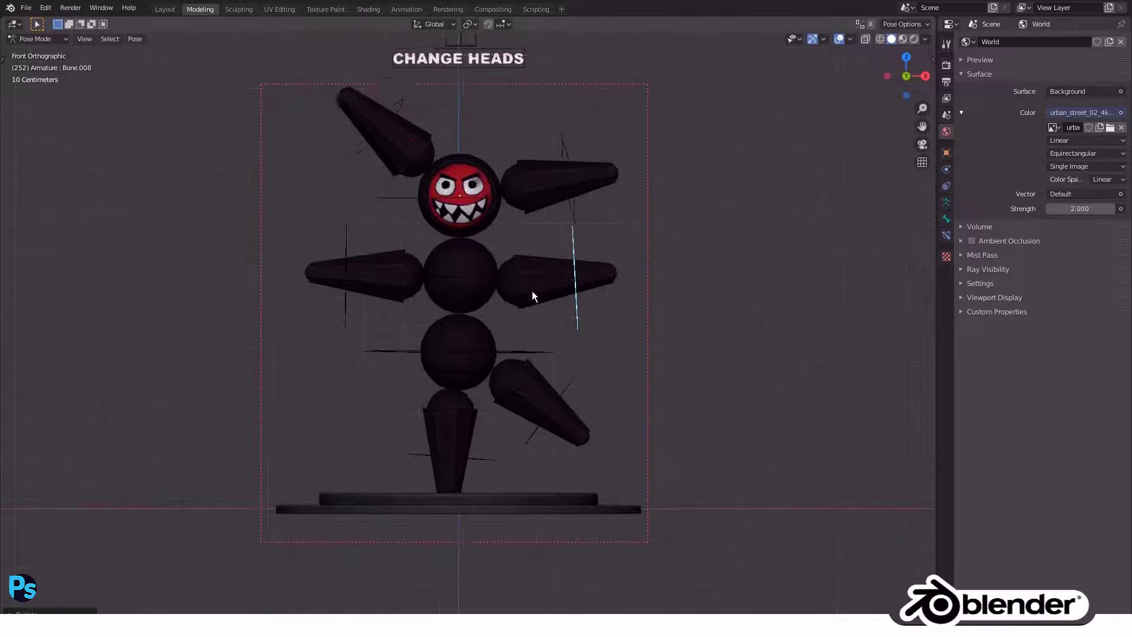
middle_click_drag(561, 311, 543, 306)
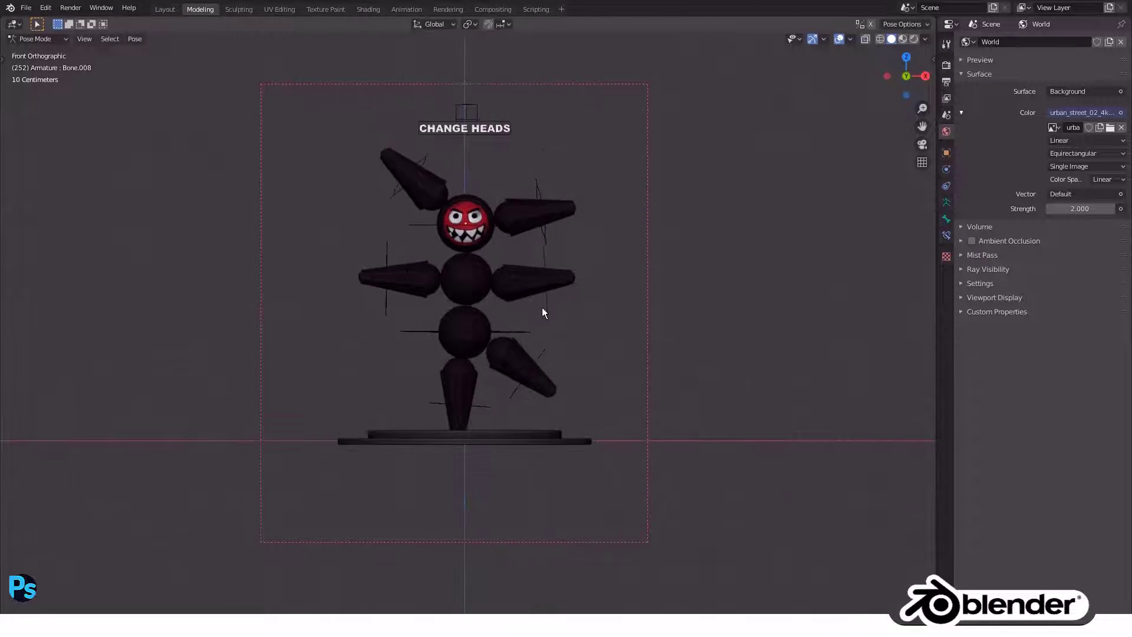
scroll(541, 293, "up", 2)
Set the render resolution X to 1080 for a square 1080 × 1080 px frame.
left_click(946, 64)
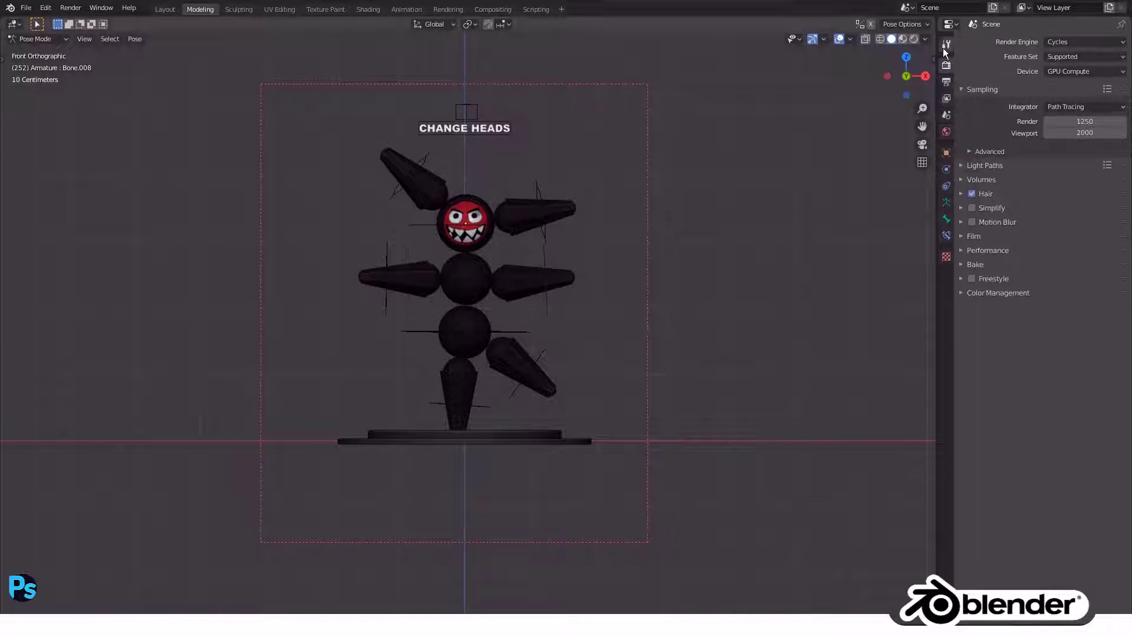
left_click(946, 45)
left_click(964, 80)
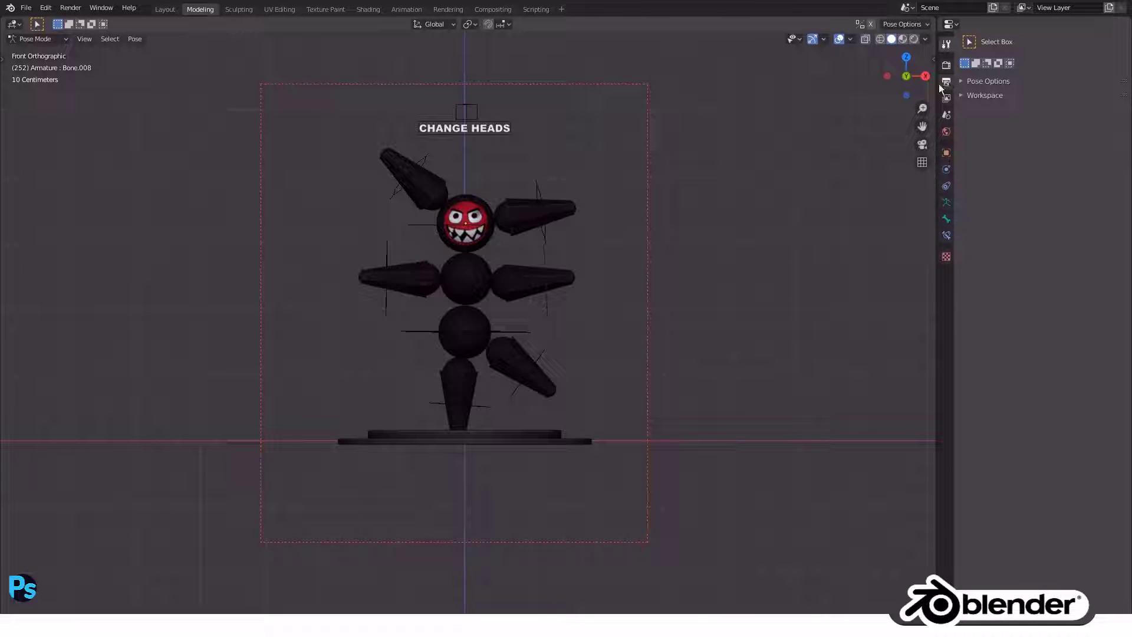
left_click(947, 83)
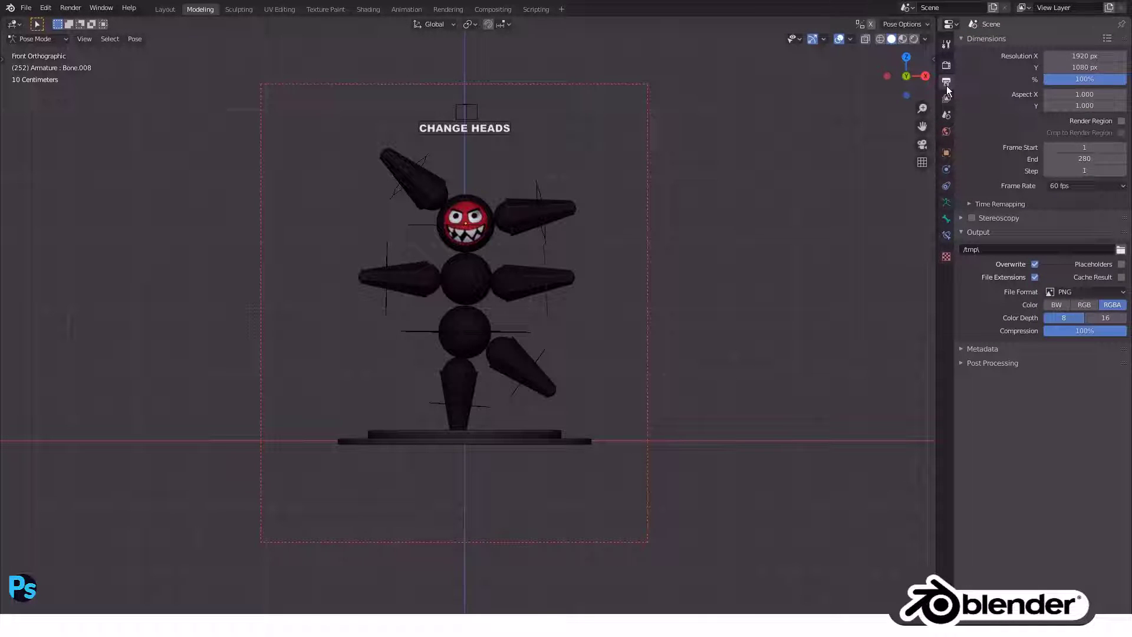
double_click(1085, 56)
type("1080")
key("Return")
Preview the posed character through the camera in rendered shading, then return to Object Mode front view.
key("KP_0")
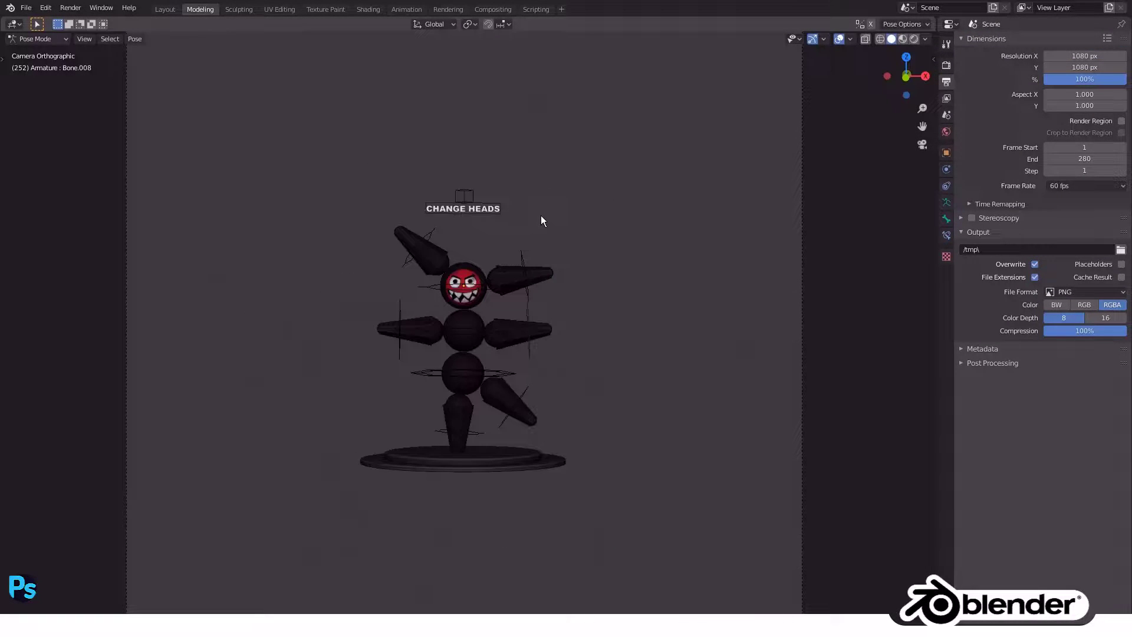
key("n")
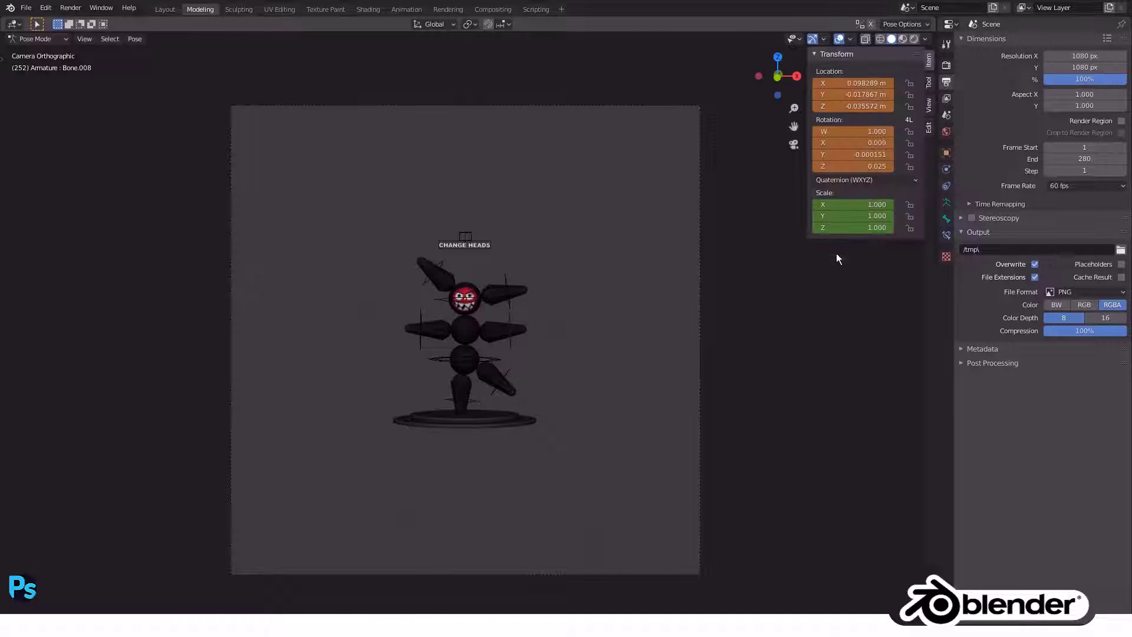
key("n")
mouse_move(568, 270)
middle_mouse_down()
mouse_move(458, 298)
mouse_move(476, 282)
mouse_move(483, 318)
middle_mouse_up()
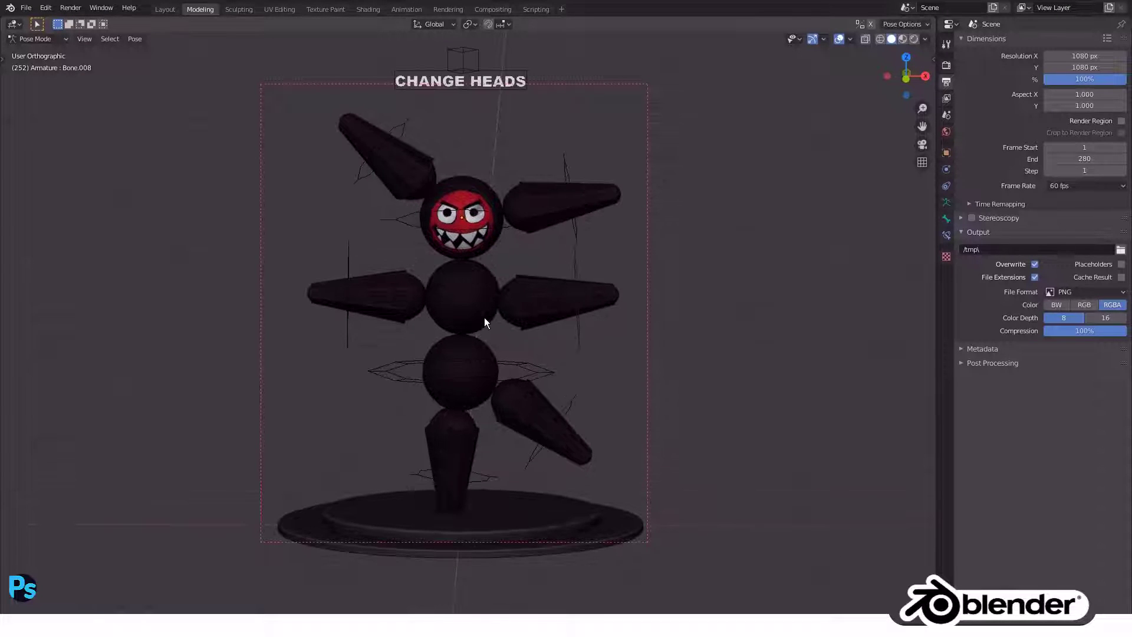
scroll(483, 317, "down", 3)
key("z")
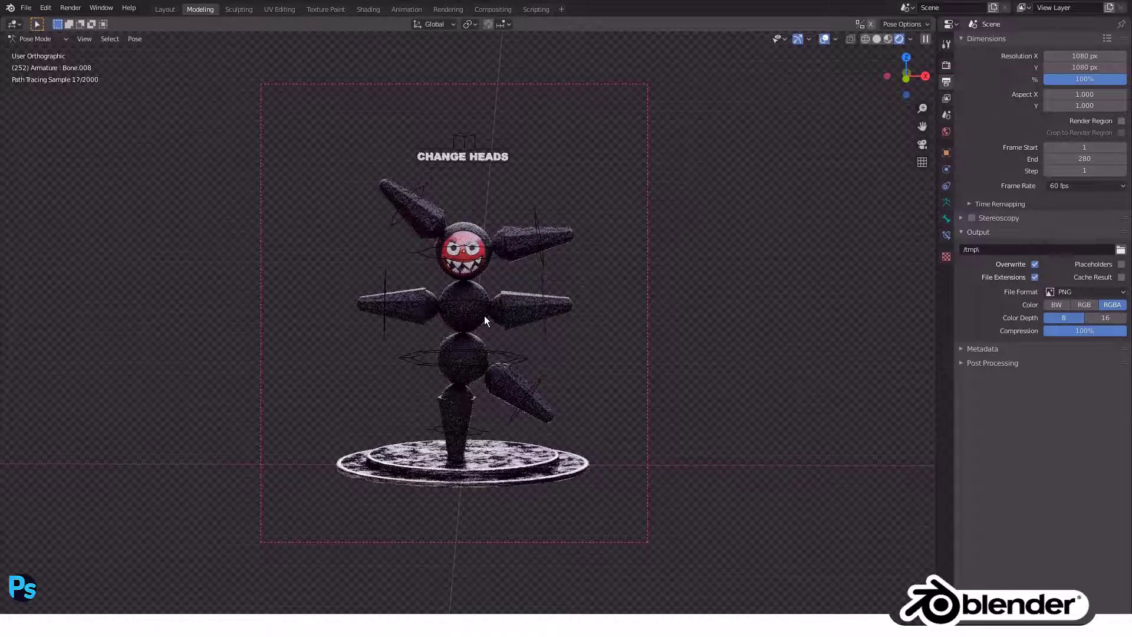
mouse_move(462, 348)
middle_mouse_down()
mouse_move(473, 349)
mouse_move(399, 337)
middle_mouse_up()
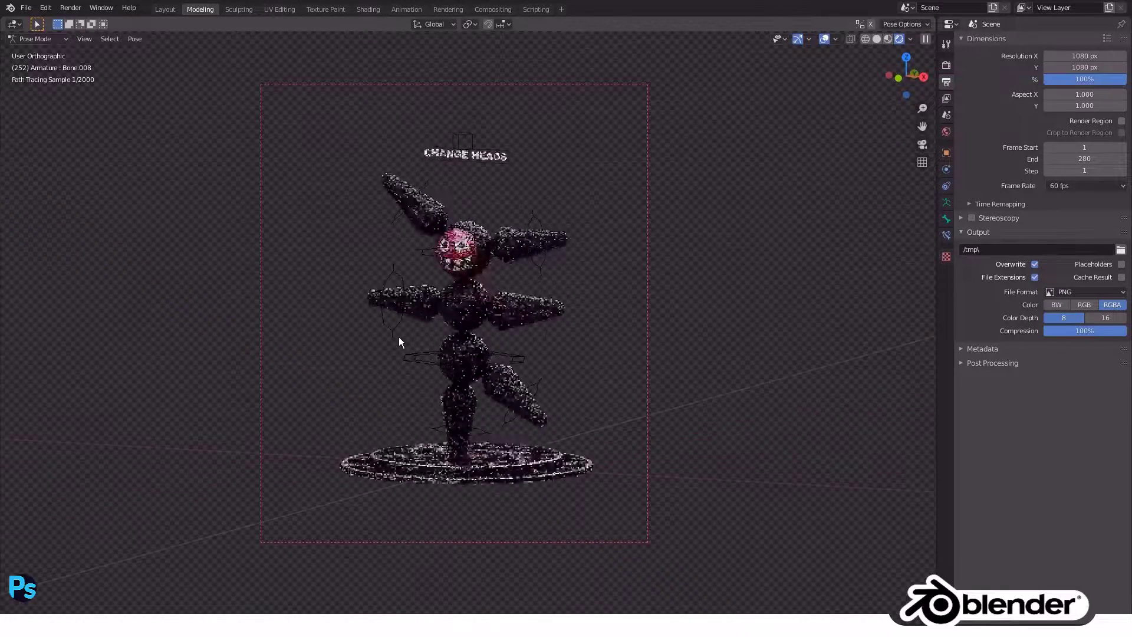
key("z")
key("ctrl+Tab")
key("KP_1")
key("shift+a")
Add a plane and rotate it 90° on X so it stands upright.
left_click(734, 311)
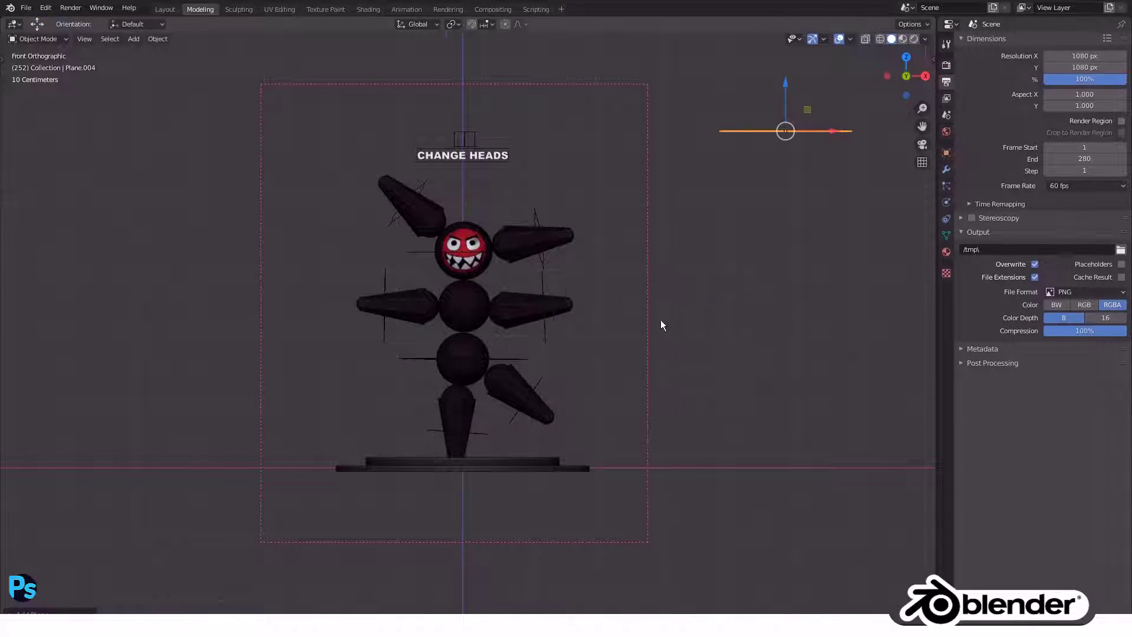
key("r")
key("x")
key("9")
key("0")
Shrink the plane and move it behind the character's torso, checking from the side.
key("Return")
key("s")
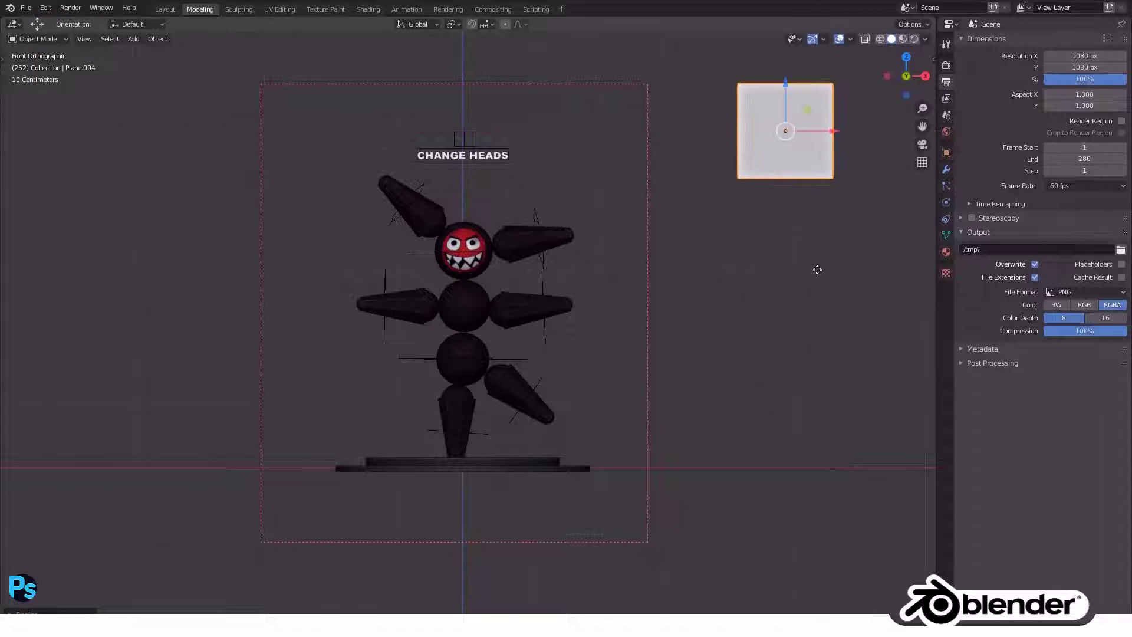
key("Return")
key("g")
left_click(547, 497)
key("s")
key("Return")
key("KP_3")
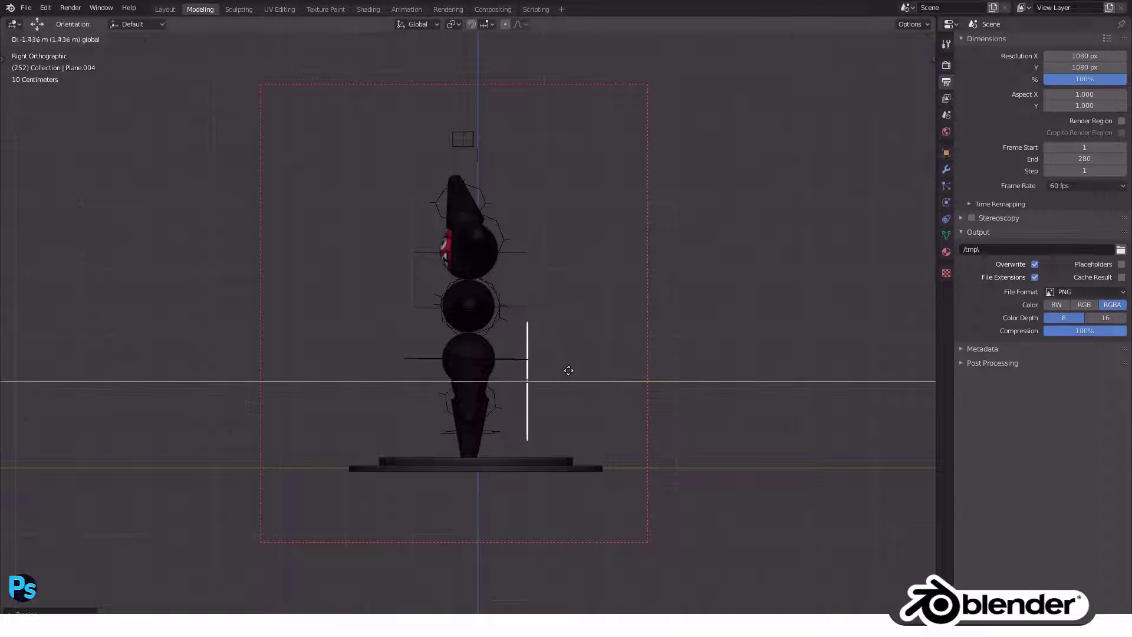
key("KP_1")
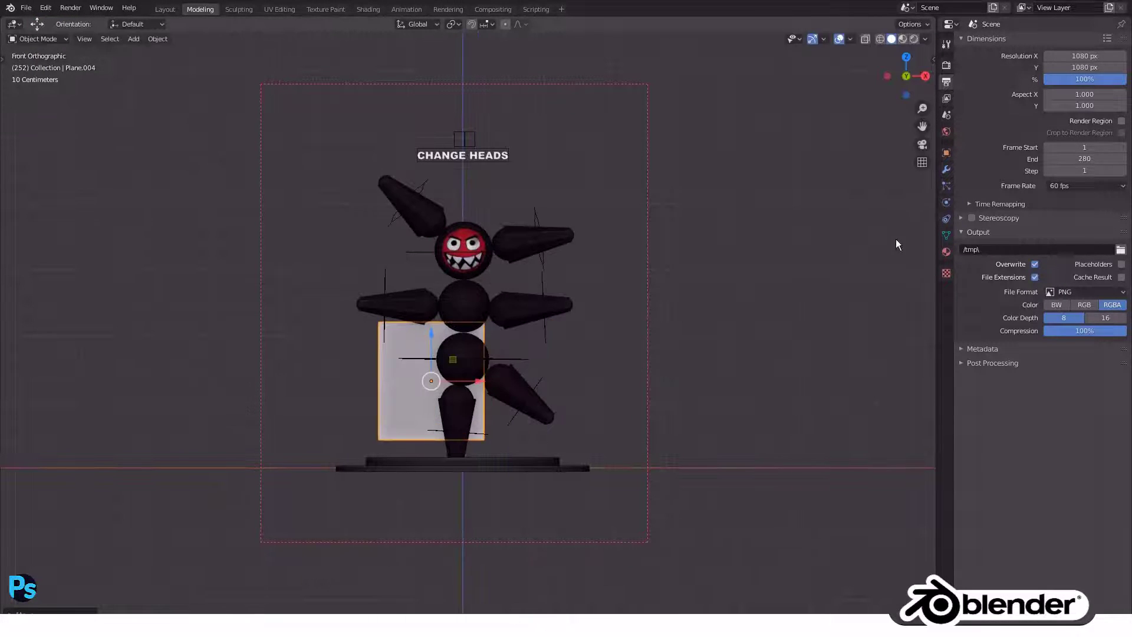
Give the plane an orange Emission material with strength 6.
left_click(946, 252)
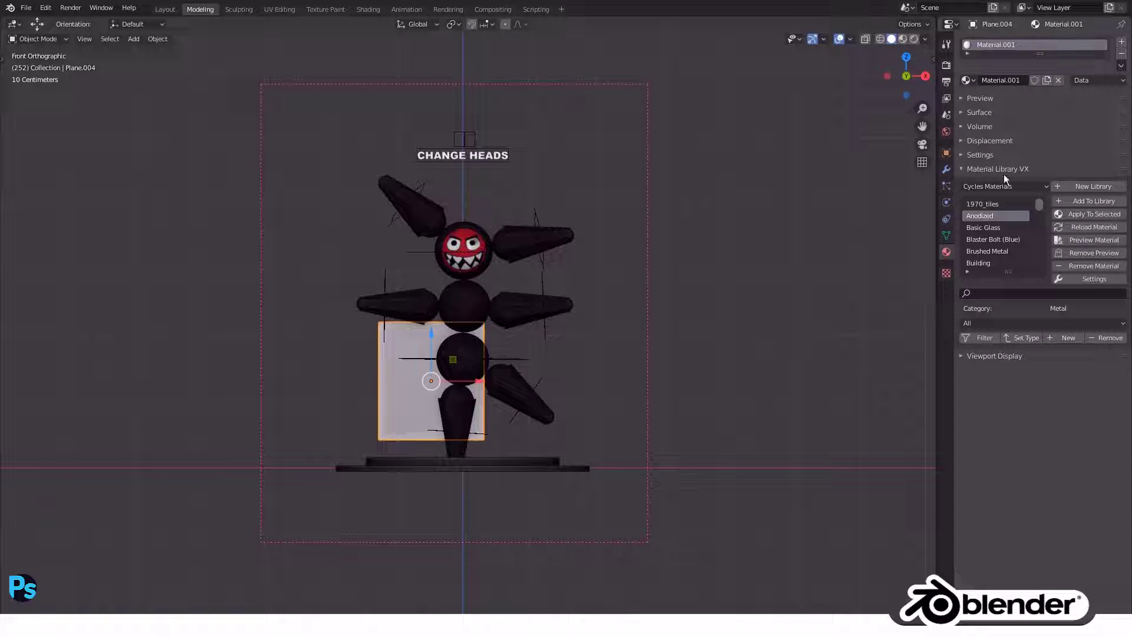
left_click(1002, 170)
left_click(982, 114)
left_click(1062, 129)
left_click(1062, 128)
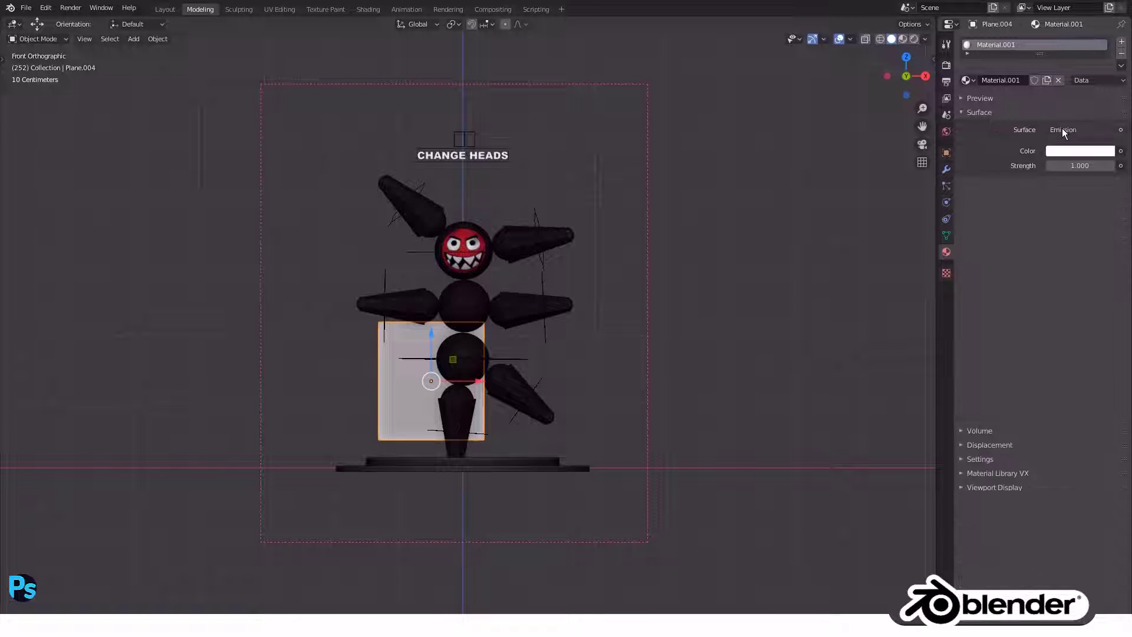
left_click(1079, 166)
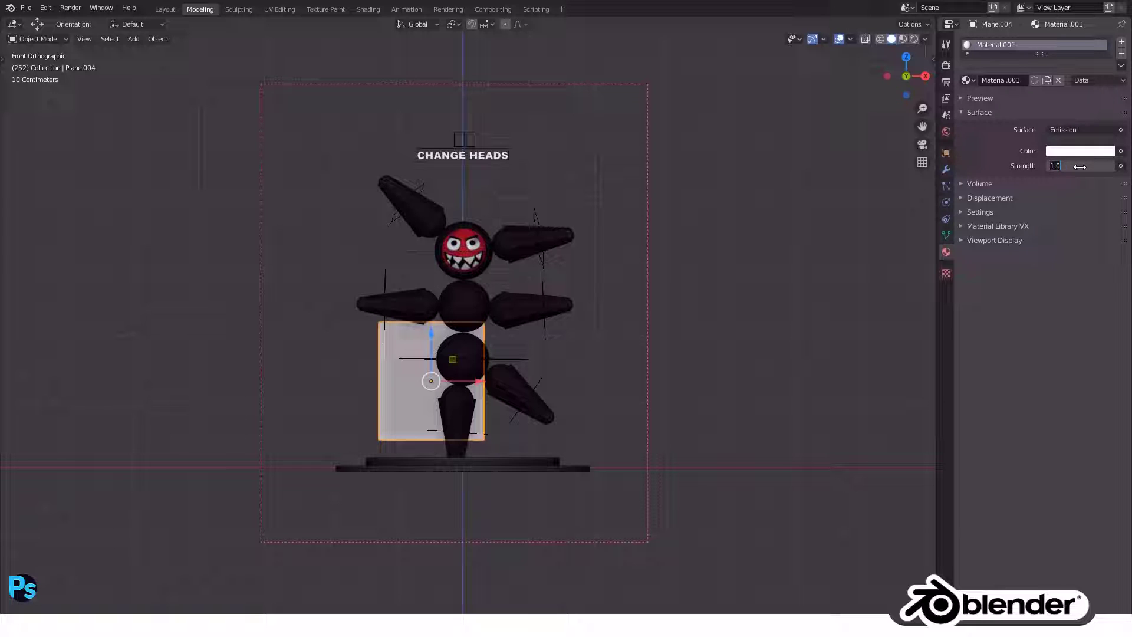
type("6.000")
left_click(1058, 147)
left_click(1038, 247)
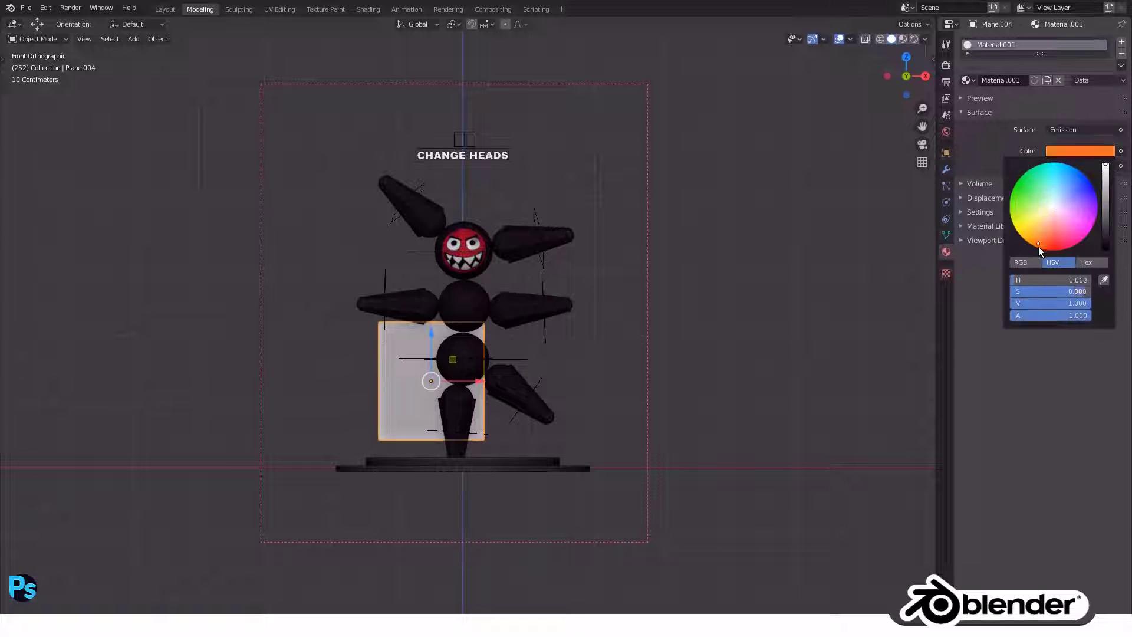
middle_click_drag(575, 329, 526, 351)
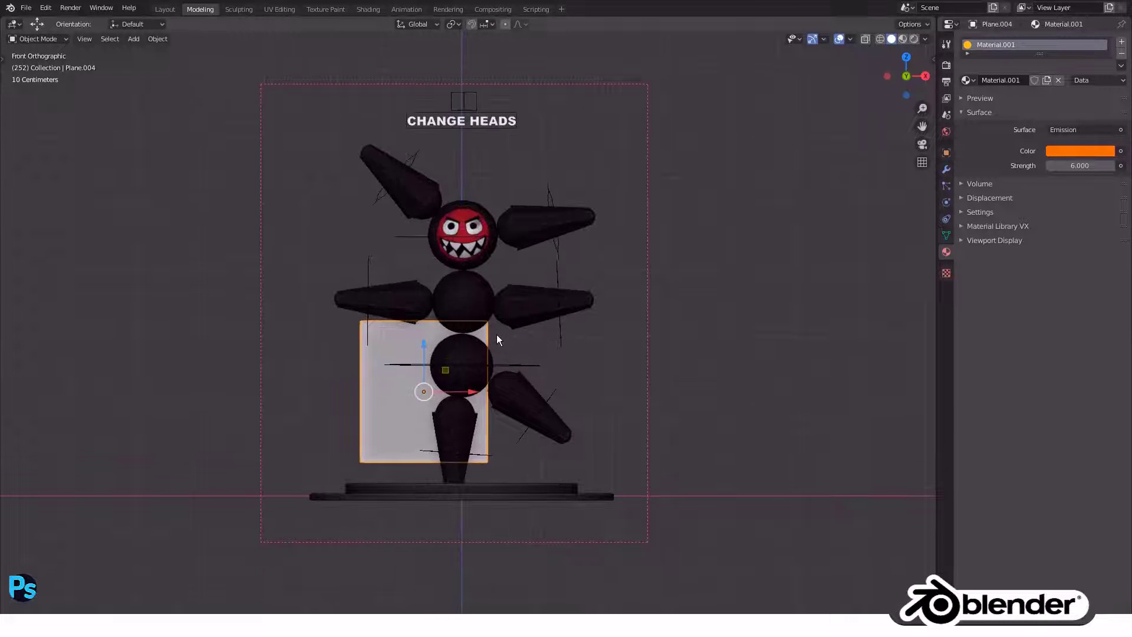
key("shift+a")
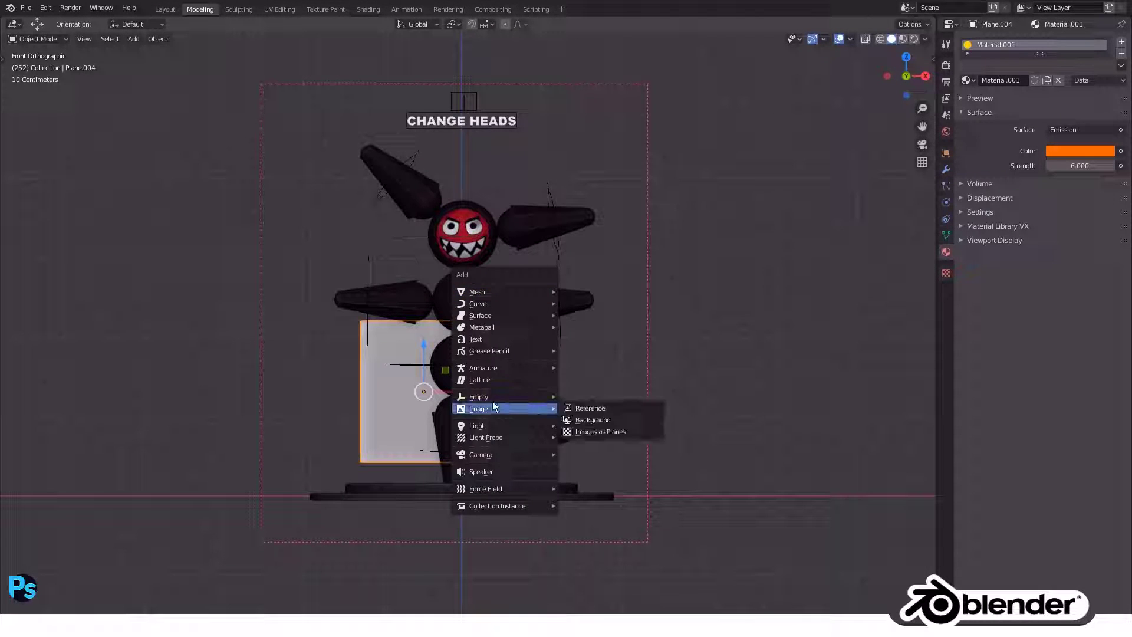
mouse_move(500, 426)
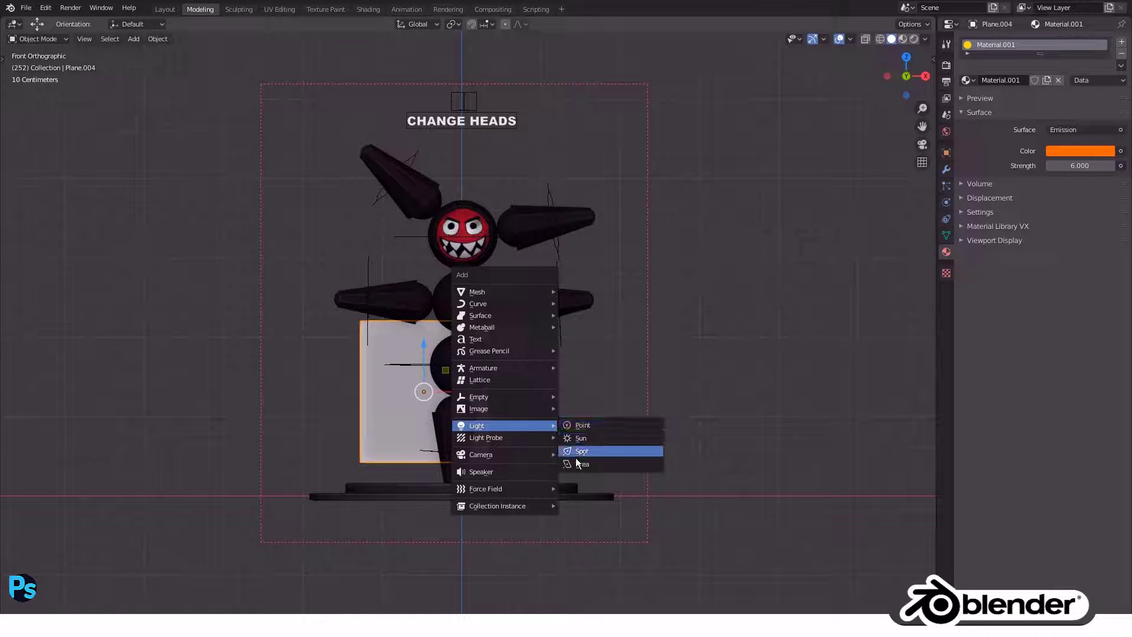
Add an area light above the character and set its power to 500 W.
left_click(577, 462)
scroll(548, 306, "down", 4)
middle_click_drag(550, 261, 699, 314)
key("g")
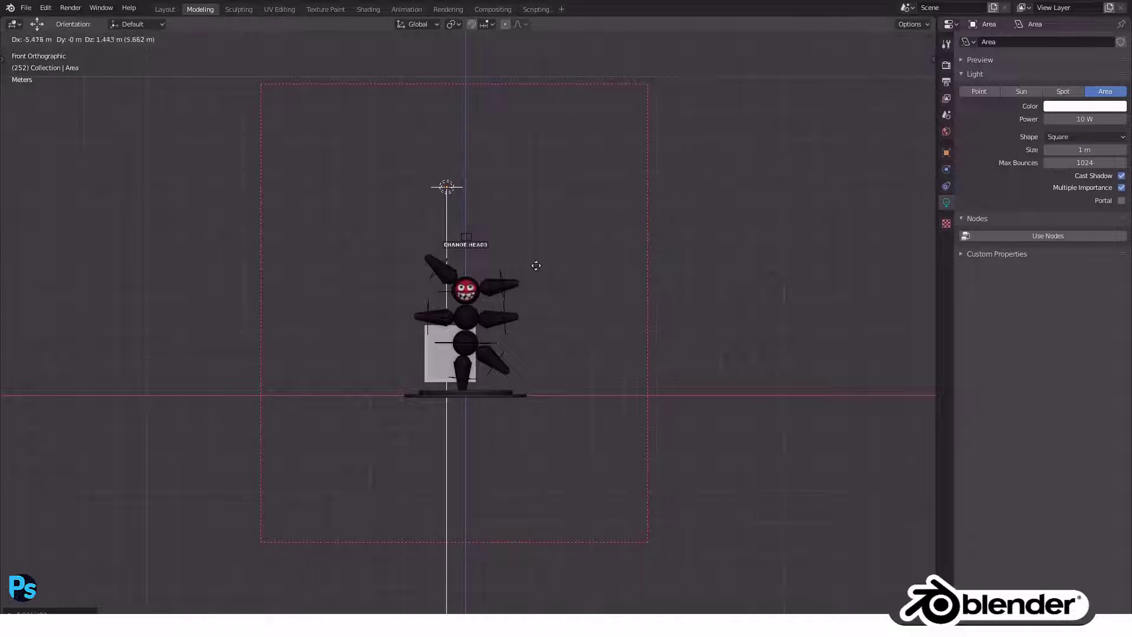
key("KP_3")
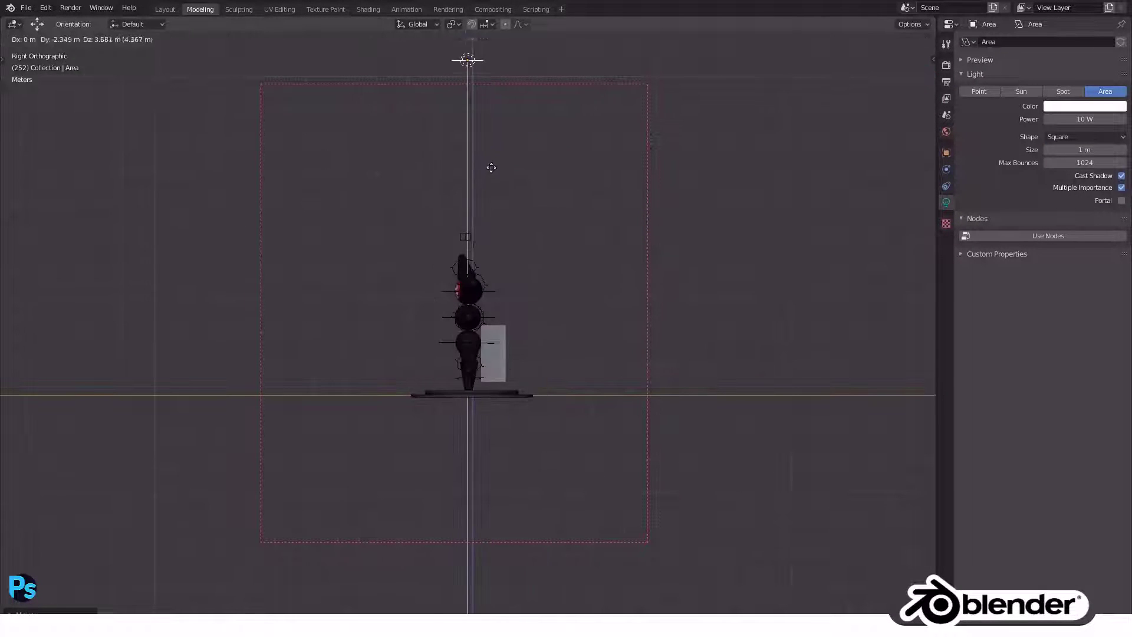
left_click(526, 167)
key("KP_1")
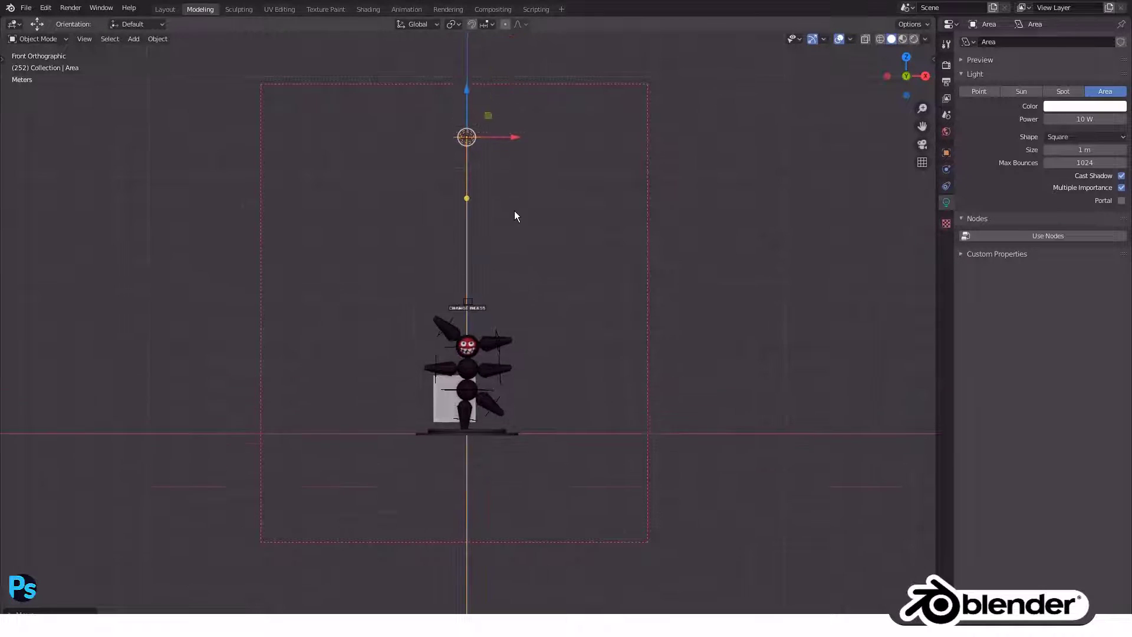
scroll(501, 210, "up", 1, "shift")
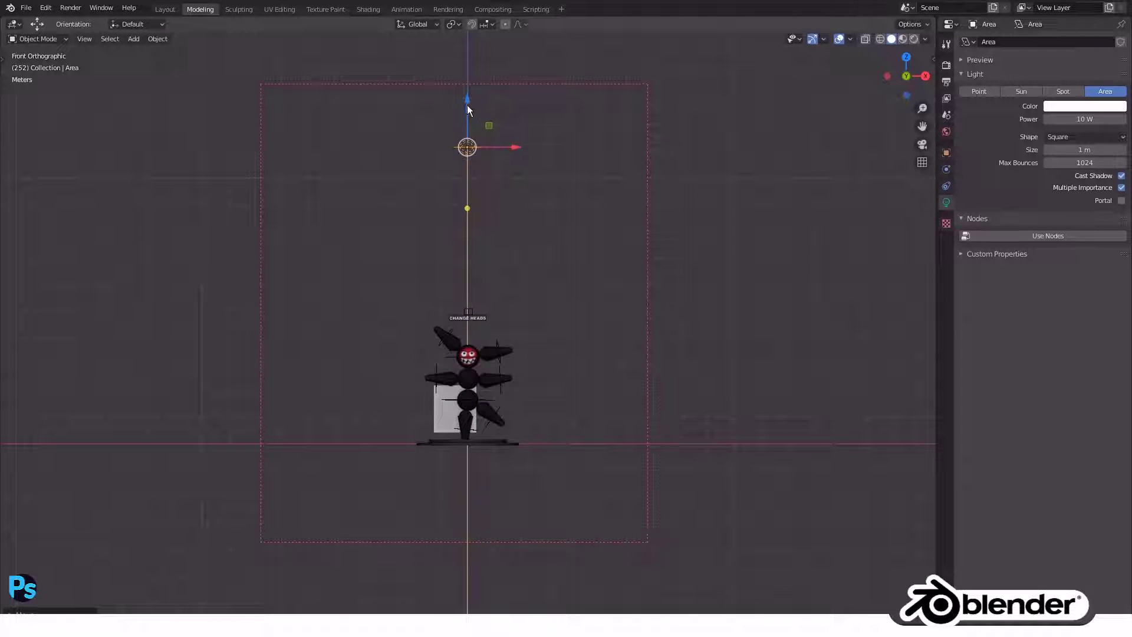
scroll(467, 108, "up", 2, "shift")
left_click(1066, 118)
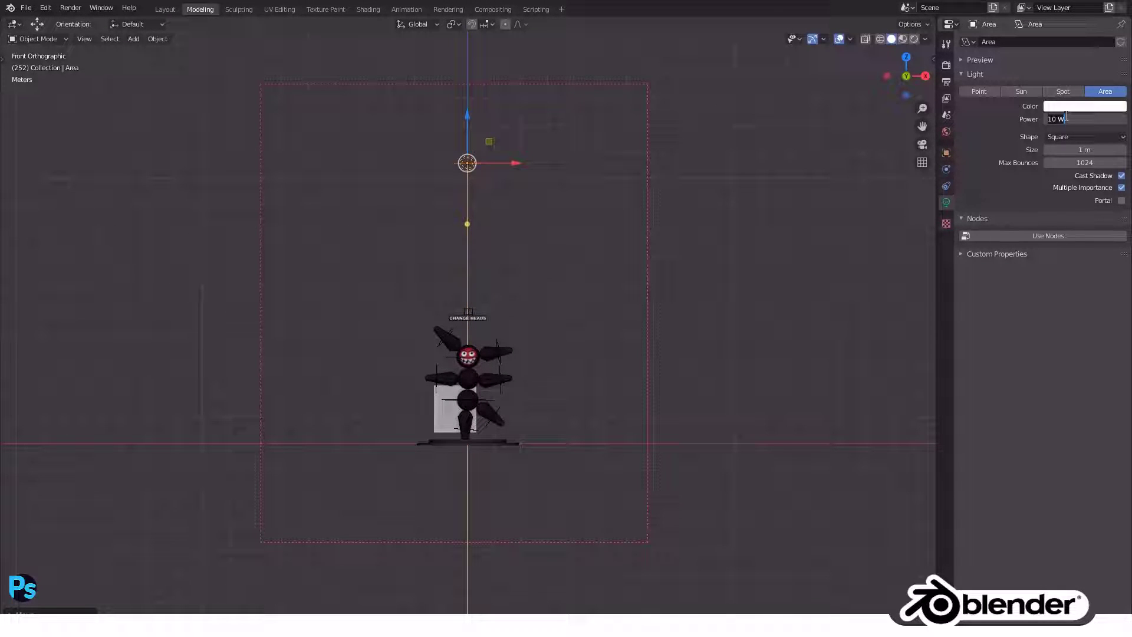
type("500")
key("Return")
Nudge the area light slightly along Y, then duplicate it.
middle_click_drag(618, 172, 528, 192)
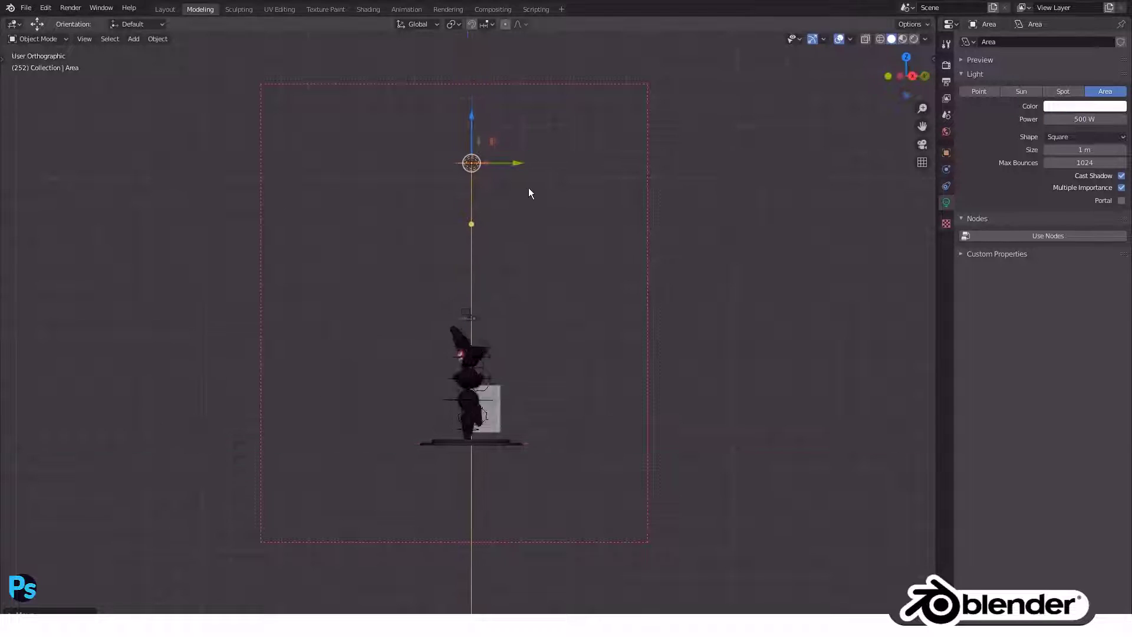
key("g")
key("y")
key("Escape")
key("g")
key("y")
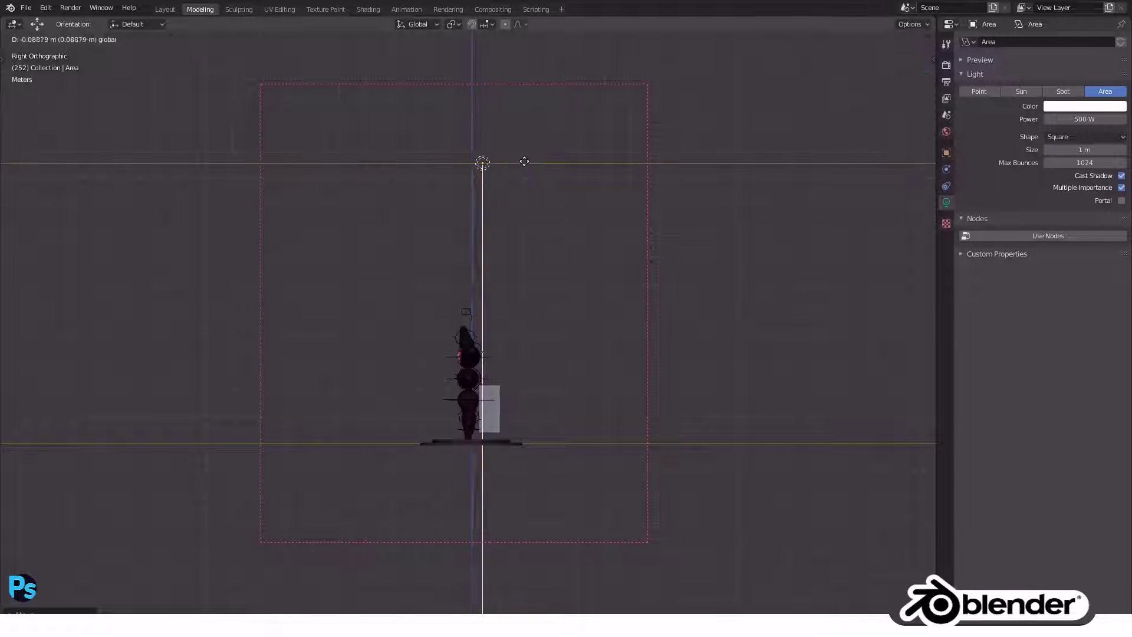
left_click(518, 157)
mouse_move(475, 219)
middle_mouse_down()
mouse_move(528, 210)
mouse_move(478, 150)
mouse_move(455, 317)
mouse_move(293, 281)
mouse_move(446, 288)
middle_mouse_up()
key("shift+d")
left_click(565, 253)
Aim the copied area light at the character and set its power to 1000 W.
key("g")
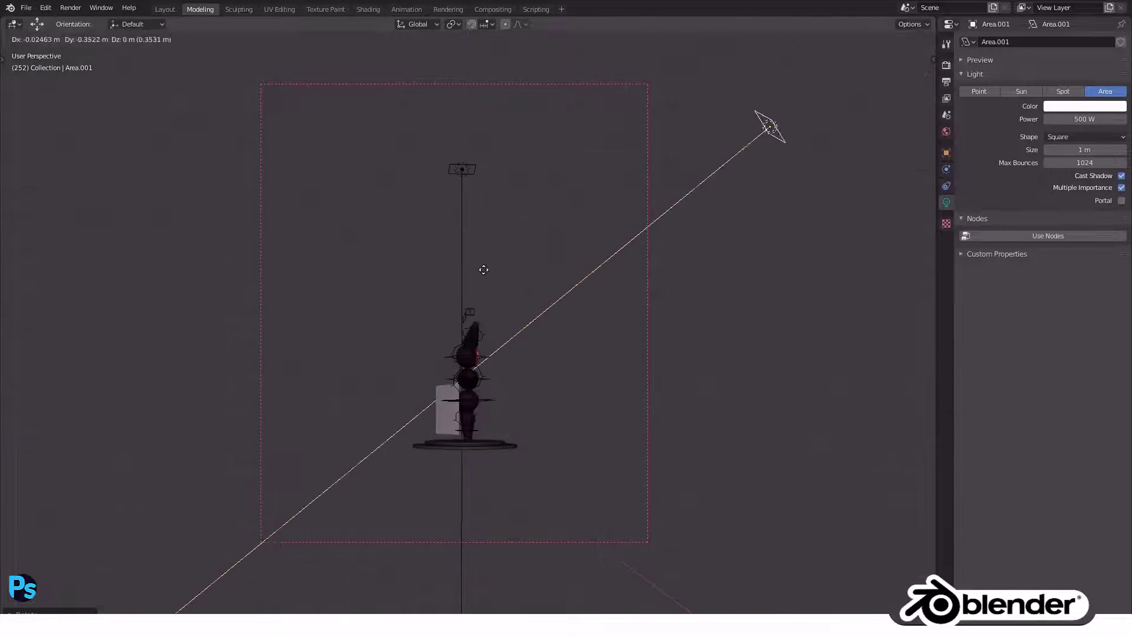
left_click(558, 271)
key("r")
left_click(537, 316)
key("KP_1")
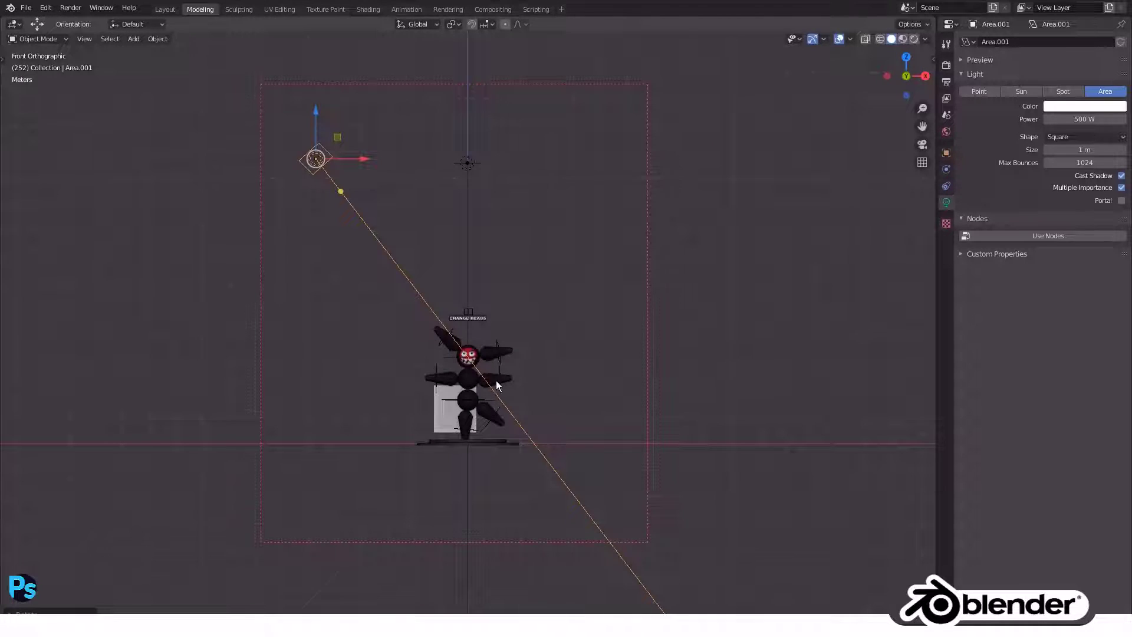
middle_click_drag(497, 384, 554, 352)
key("KP_1")
left_click(561, 327)
left_click(1074, 120)
type("1")
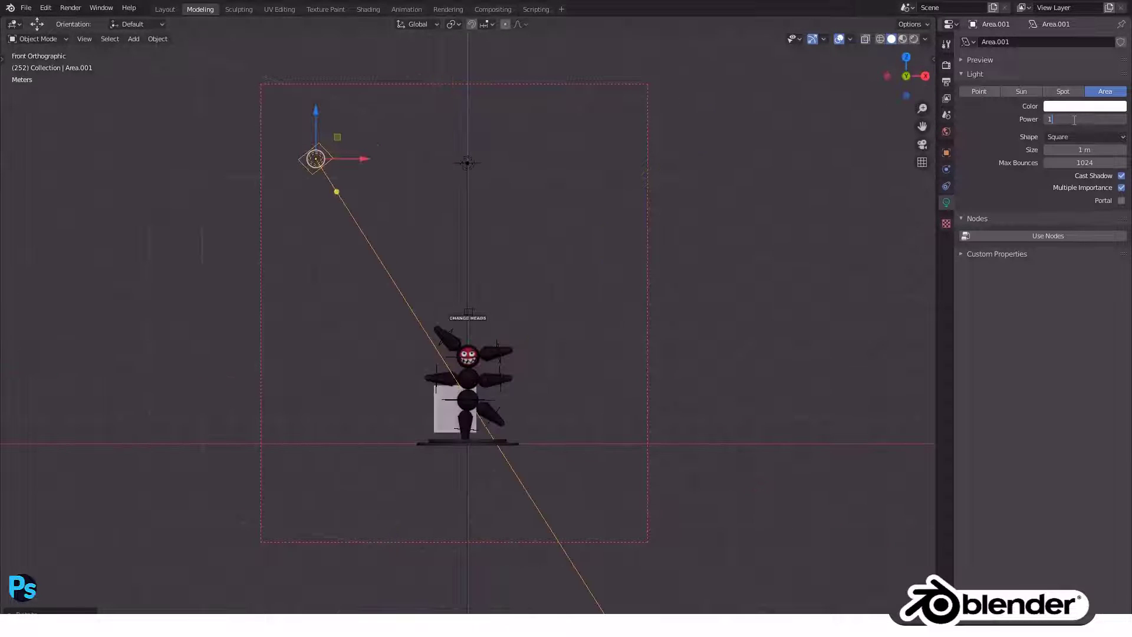
type("00")
key("Return")
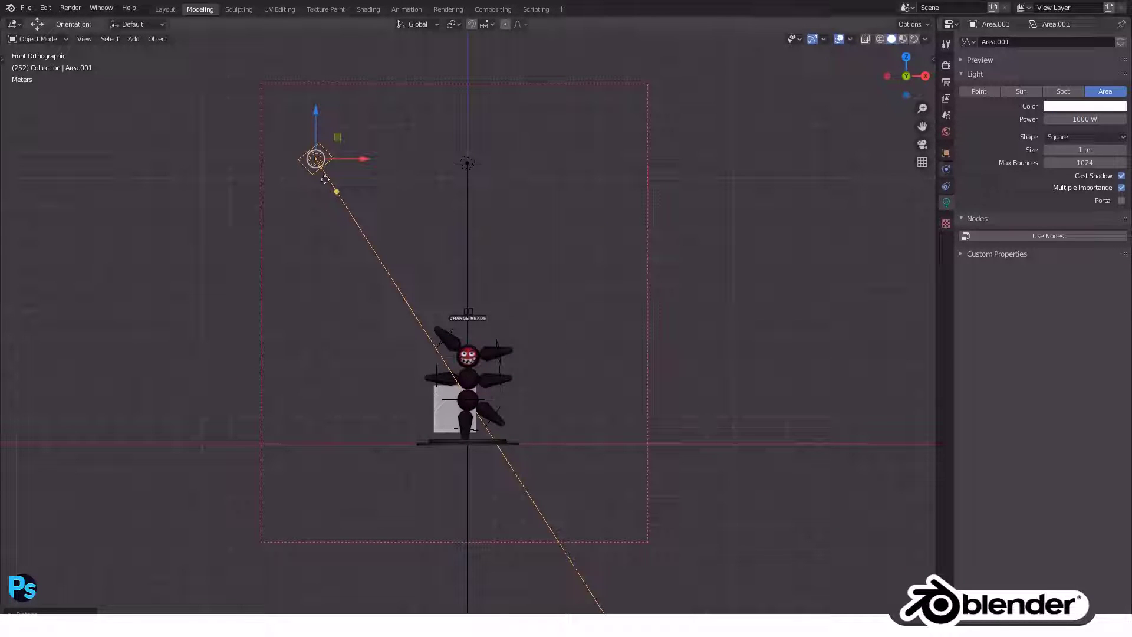
Reposition and angle the 1000 W light at the upper right, then duplicate it.
key("g")
left_click(680, 338)
key("g")
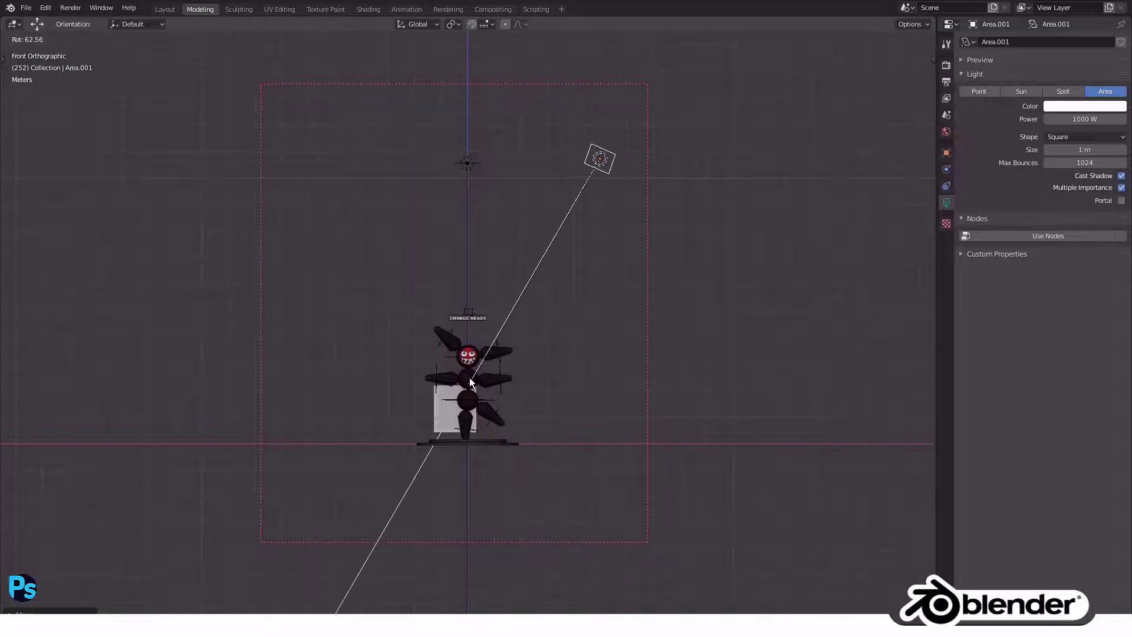
left_click(638, 355)
middle_click_drag(549, 437, 430, 337)
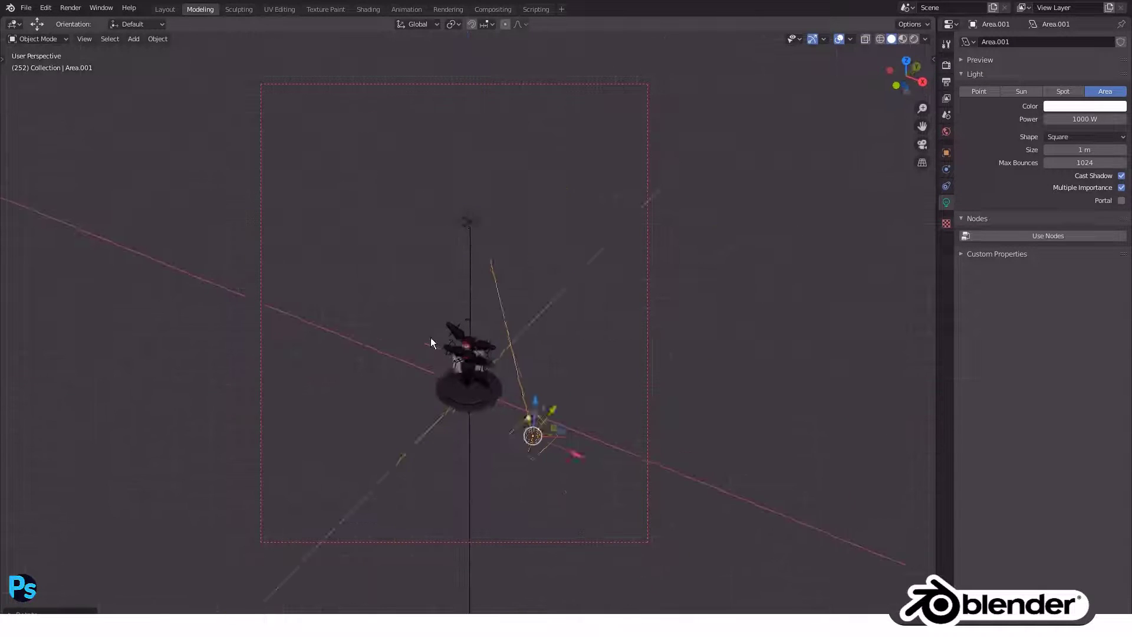
key("r")
left_click(674, 388)
key("KP_1")
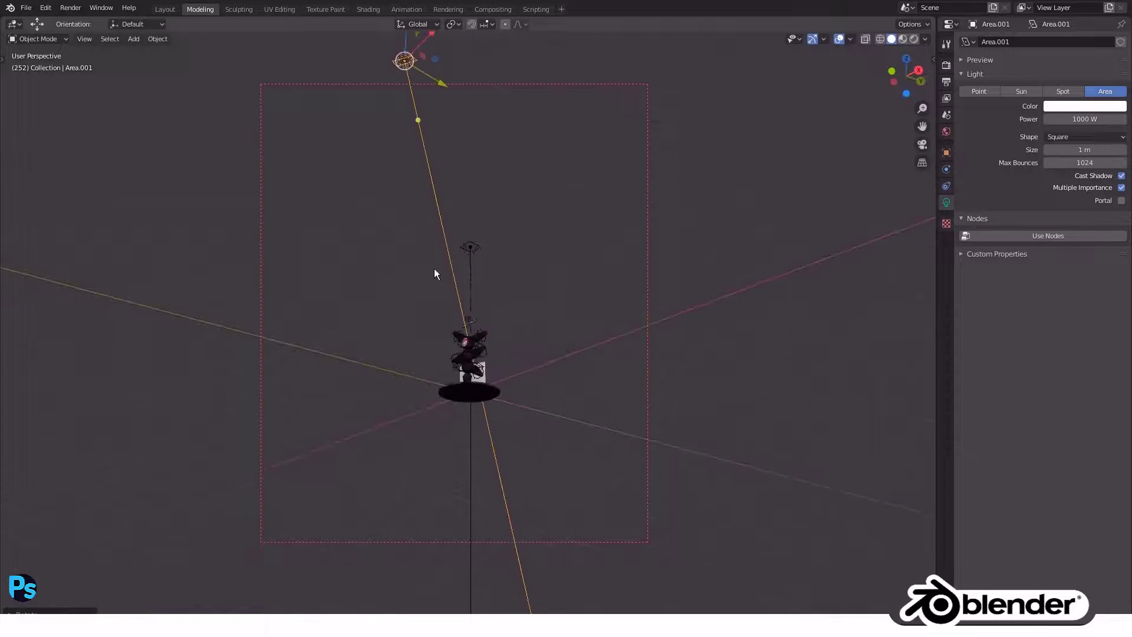
key("shift+d")
left_click(389, 222)
Place the copy at the upper left, make it a strength-2 Sun, and angle it.
key("r")
left_click(648, 205)
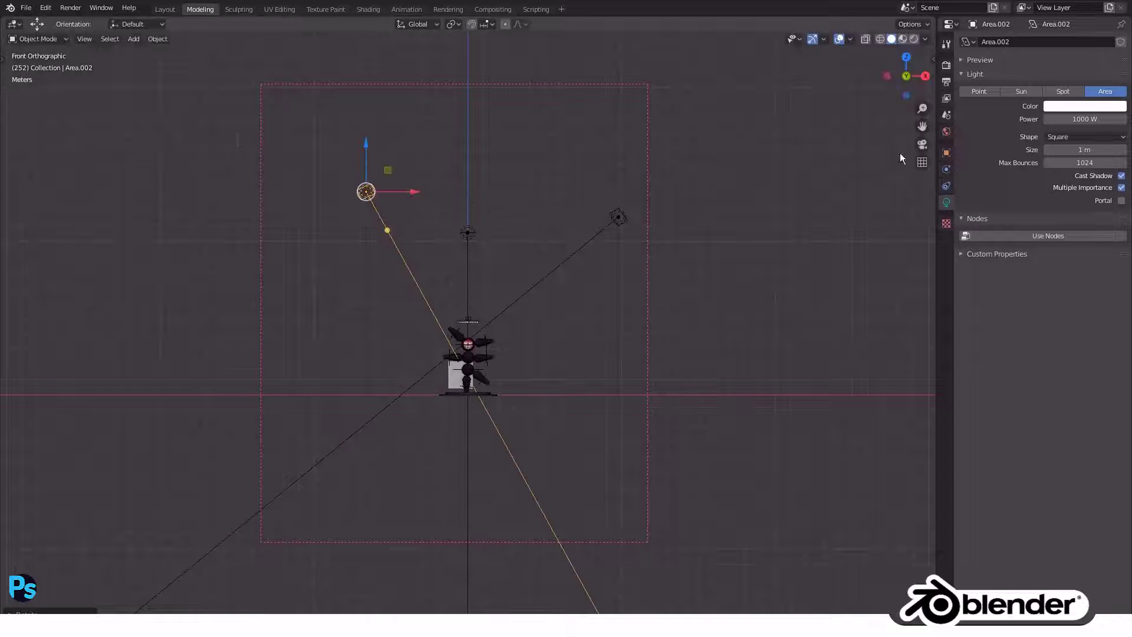
left_click(1021, 91)
left_click(1085, 118)
type("2")
key("Return")
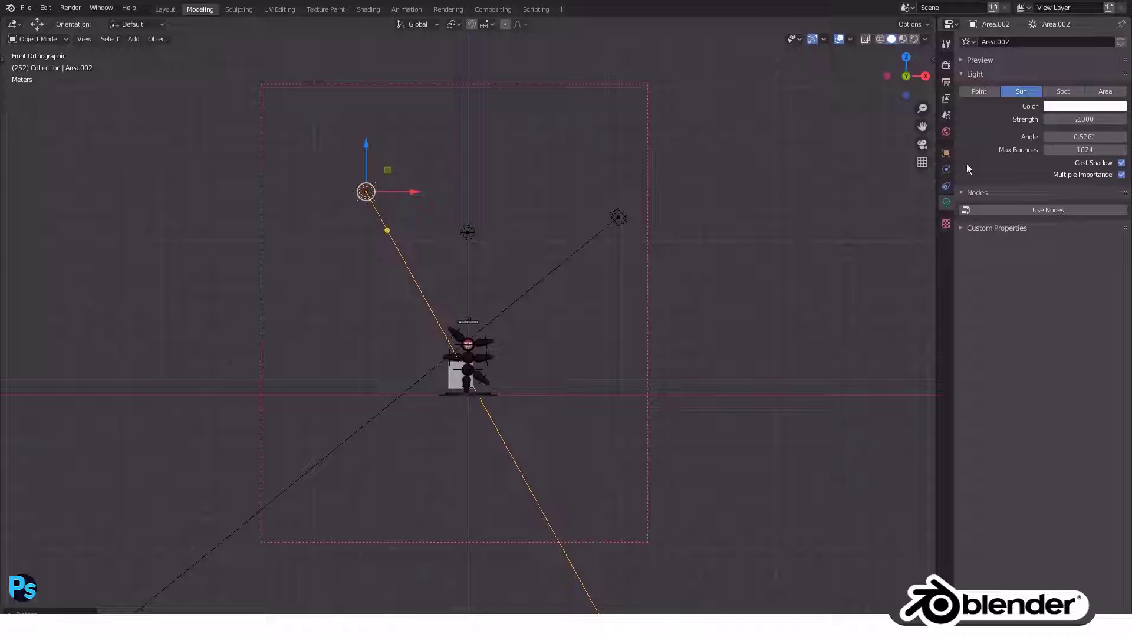
mouse_move(471, 354)
middle_mouse_down()
mouse_move(349, 383)
mouse_move(364, 407)
mouse_move(489, 386)
middle_mouse_up()
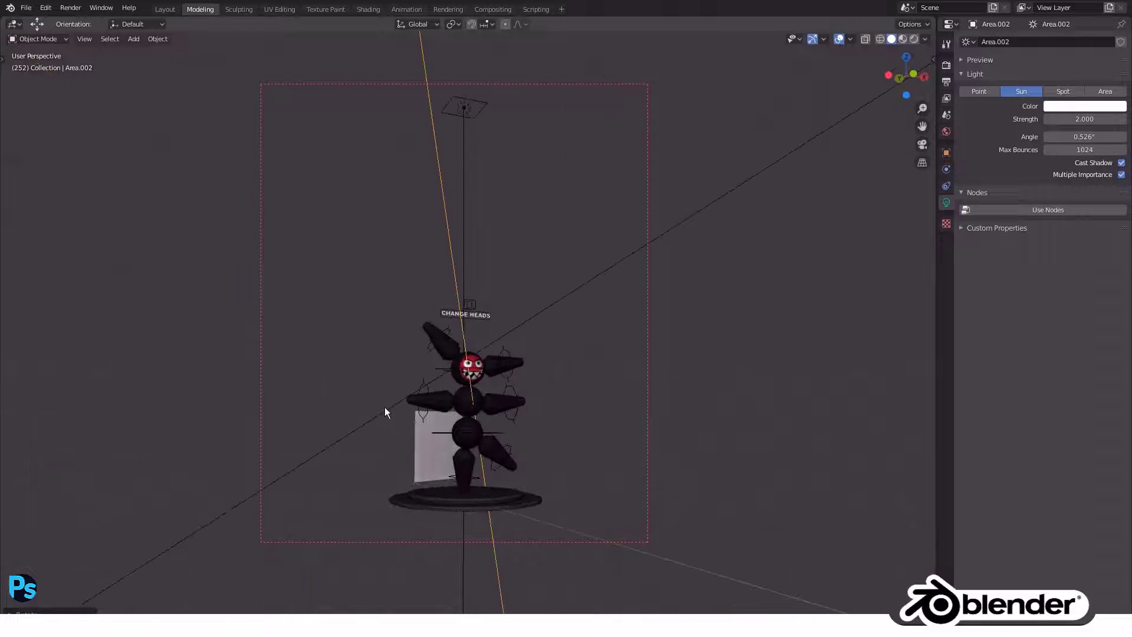
key("r")
left_click(429, 412)
key("KP_1")
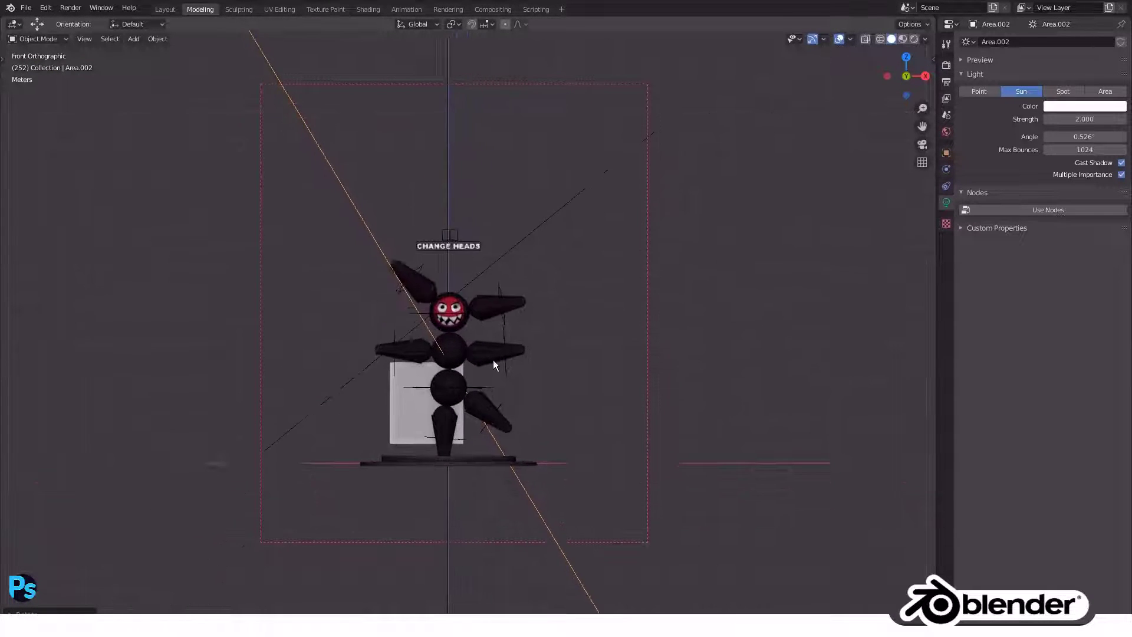
scroll(493, 359, "down", 3)
middle_click_drag(450, 253, 369, 239)
Duplicate the sun to the upper right and aim it toward the character.
key("shift+d")
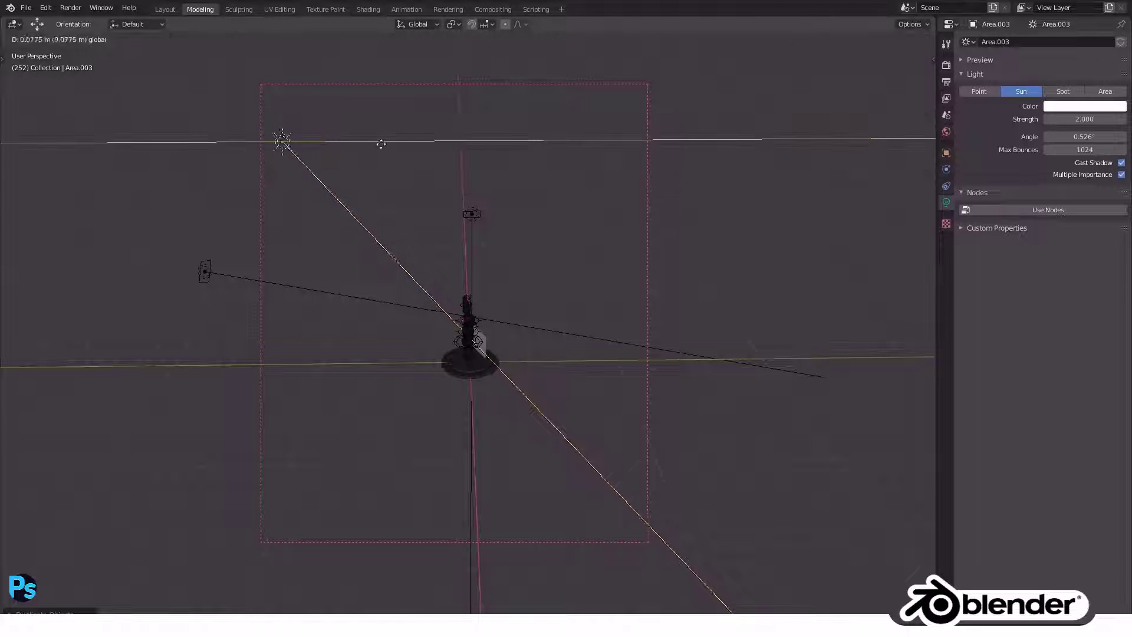
left_click(819, 277)
key("r")
left_click(513, 407)
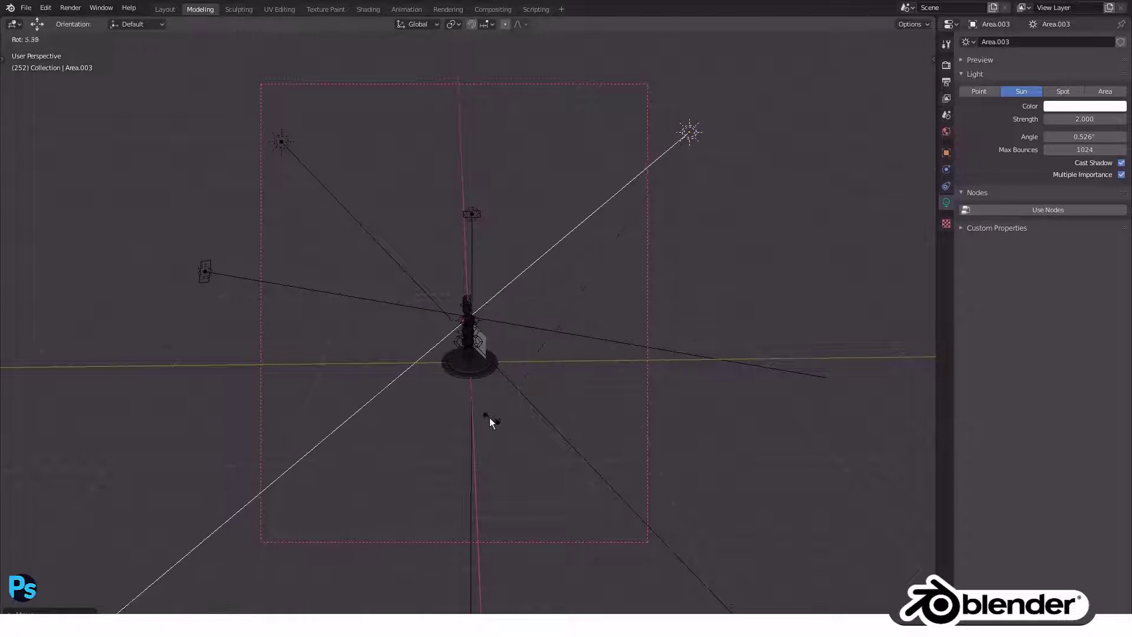
mouse_move(490, 419)
middle_mouse_down()
mouse_move(428, 420)
mouse_move(464, 416)
middle_mouse_up()
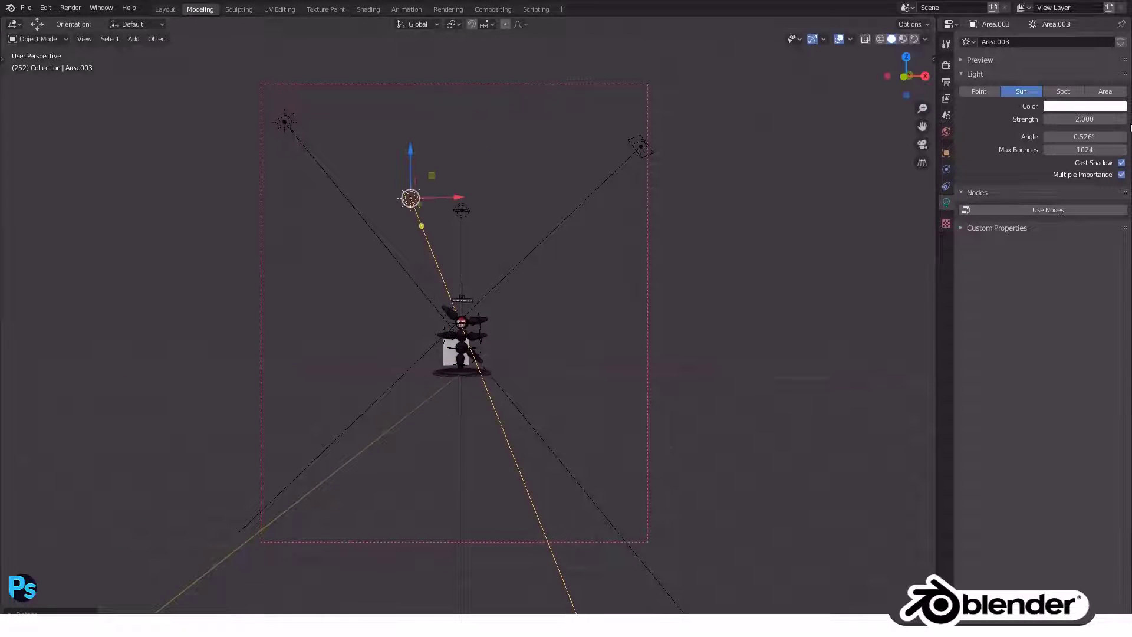
key("KP_1")
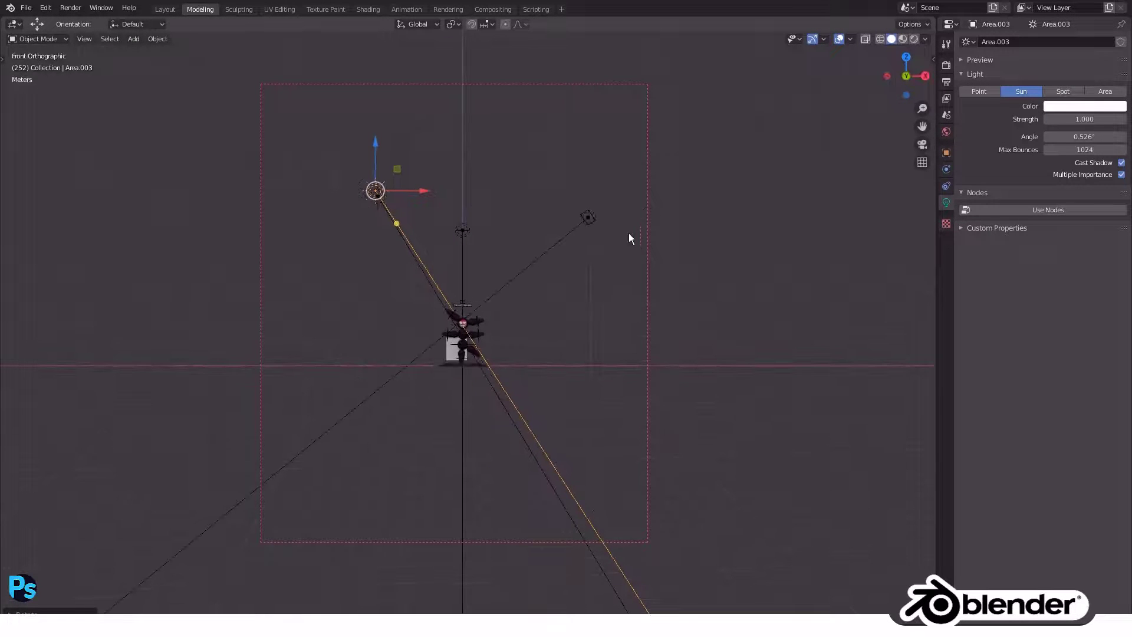
Duplicate the first copied area light out to the right side.
left_click(584, 222)
scroll(477, 331, "up", 2)
scroll(460, 370, "up", 2)
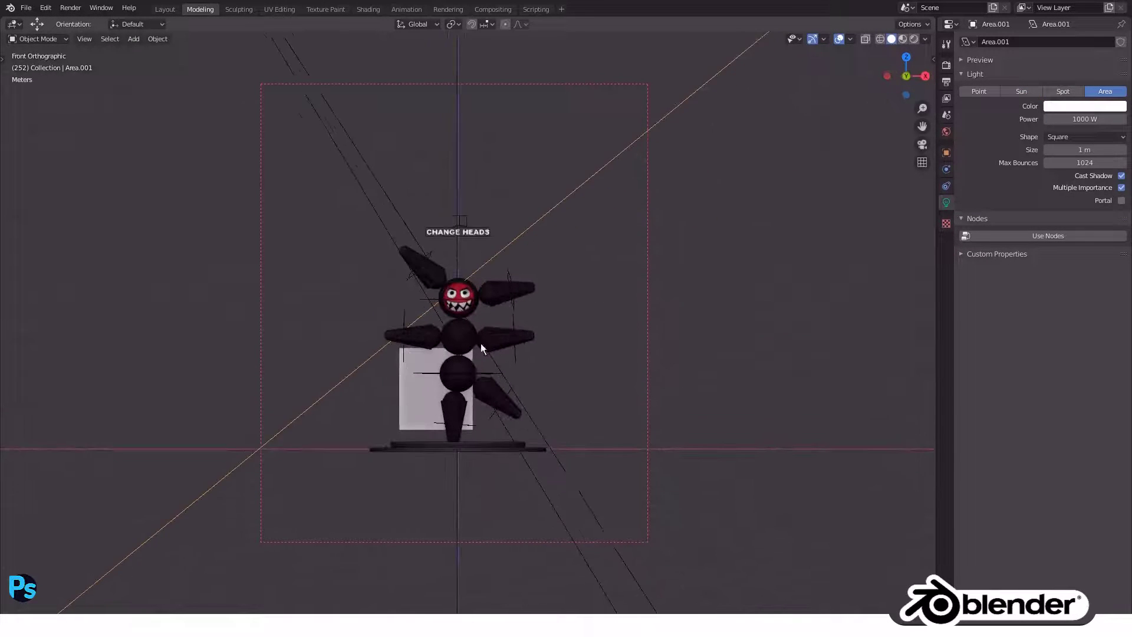
scroll(482, 338, "down", 4)
middle_click_drag(512, 306, 472, 334)
key("shift+d")
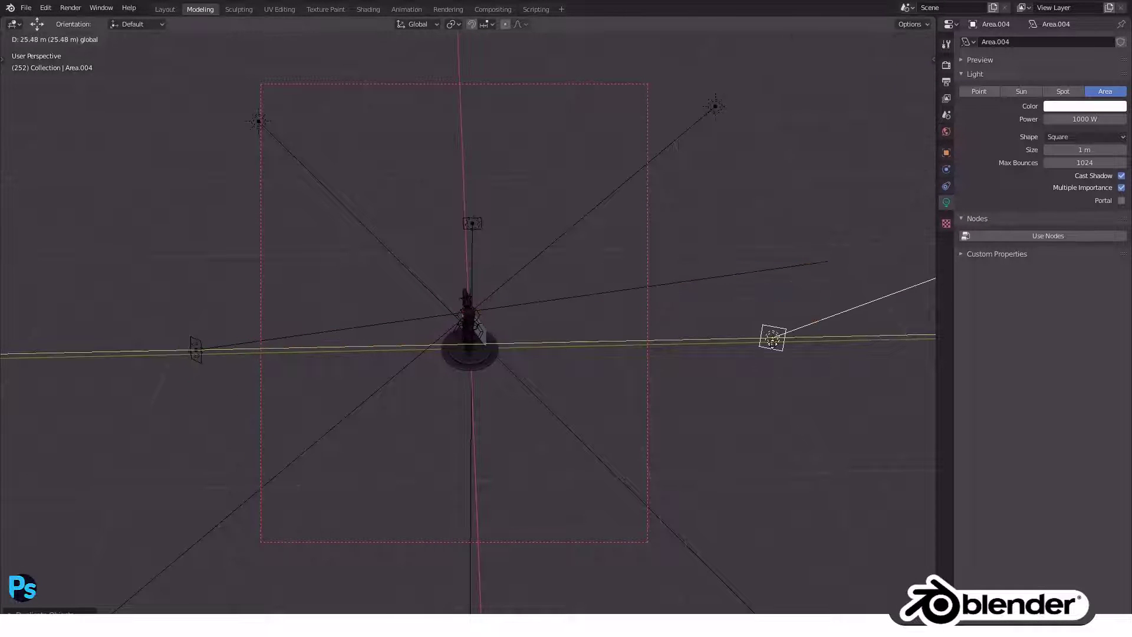
left_click(837, 347)
mouse_move(837, 348)
middle_mouse_down()
mouse_move(435, 425)
mouse_move(625, 395)
middle_mouse_up()
Set the new side area light's power to 350 W.
left_click(1084, 120)
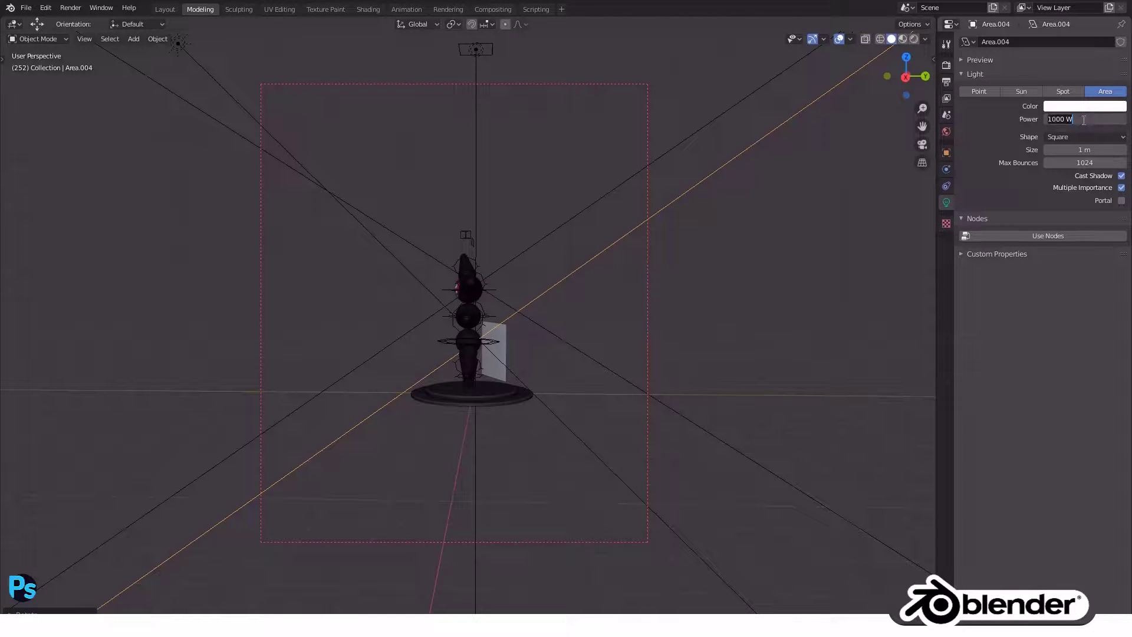
type("350")
key("Return")
middle_click_drag(567, 281, 476, 363)
key("KP_1")
Duplicate the white backing plane, then shrink, rotate and move the copy up and right.
left_click(445, 366)
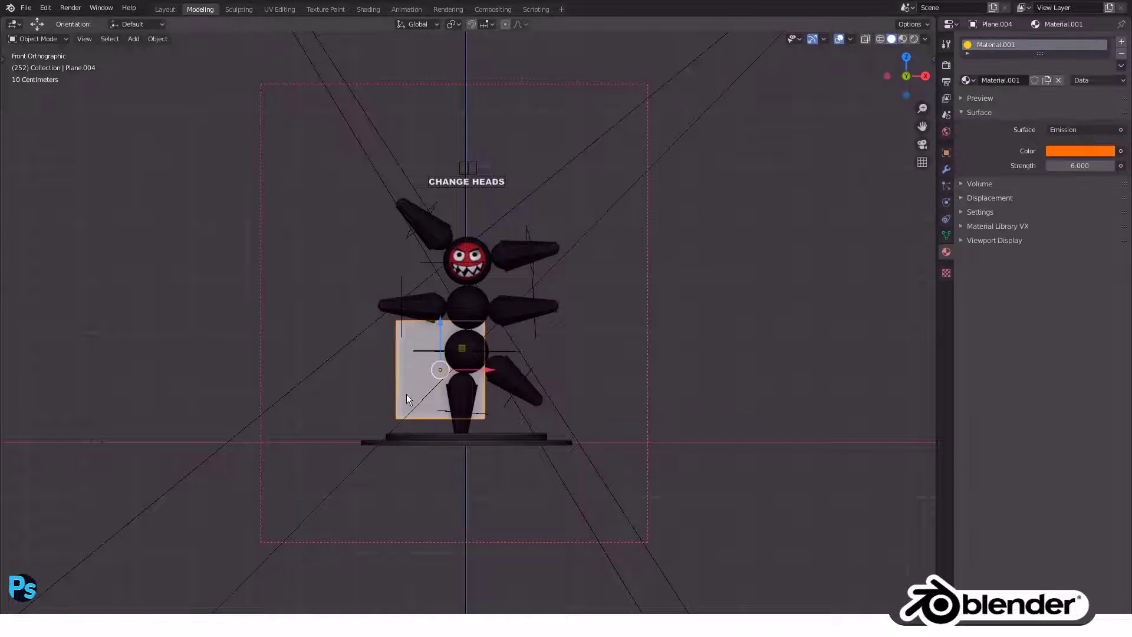
key("shift+d")
key("s")
left_click(595, 323)
middle_click_drag(595, 328, 609, 383)
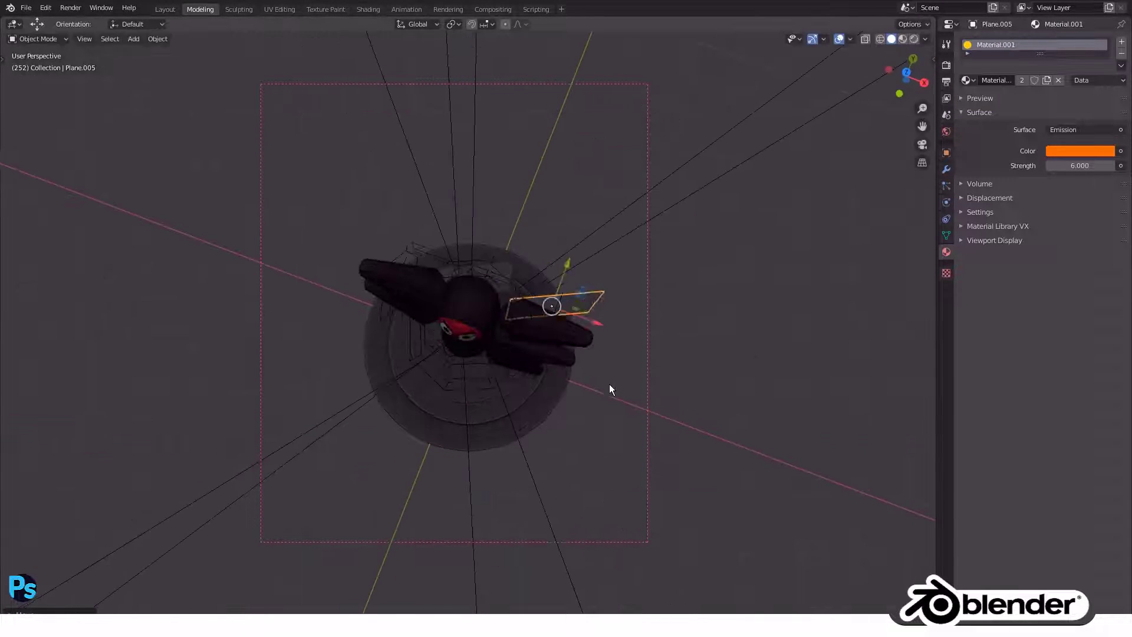
key("r")
left_click(629, 447)
middle_click_drag(575, 468, 543, 443)
key("g")
left_click(560, 436)
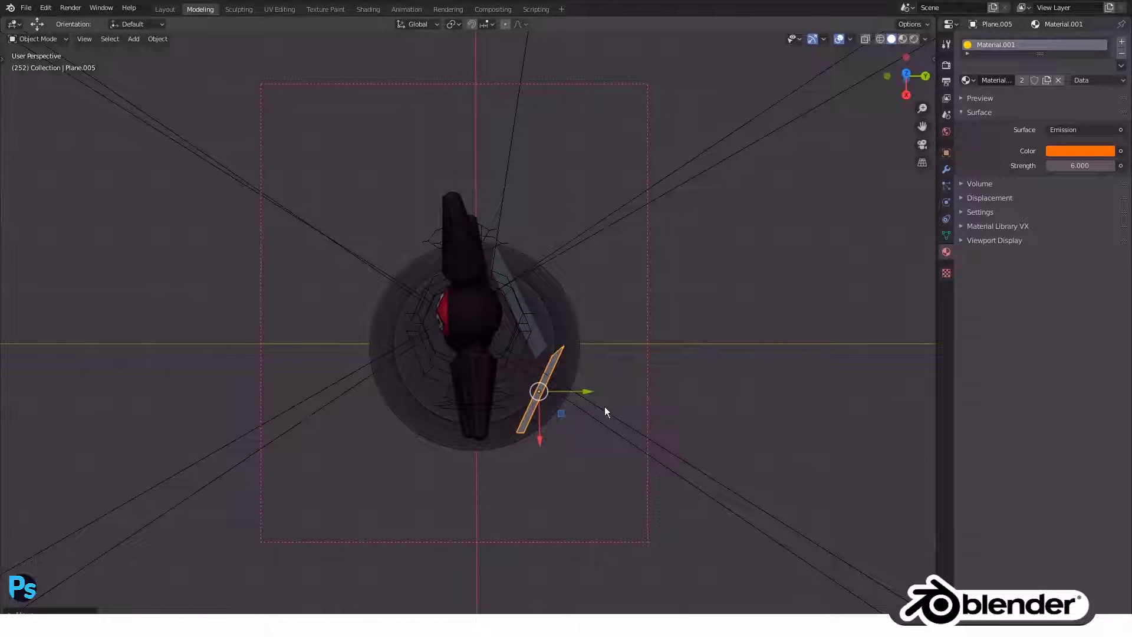
Give the plane copy its own single-user material with a light blue emission colour.
left_click(1022, 80)
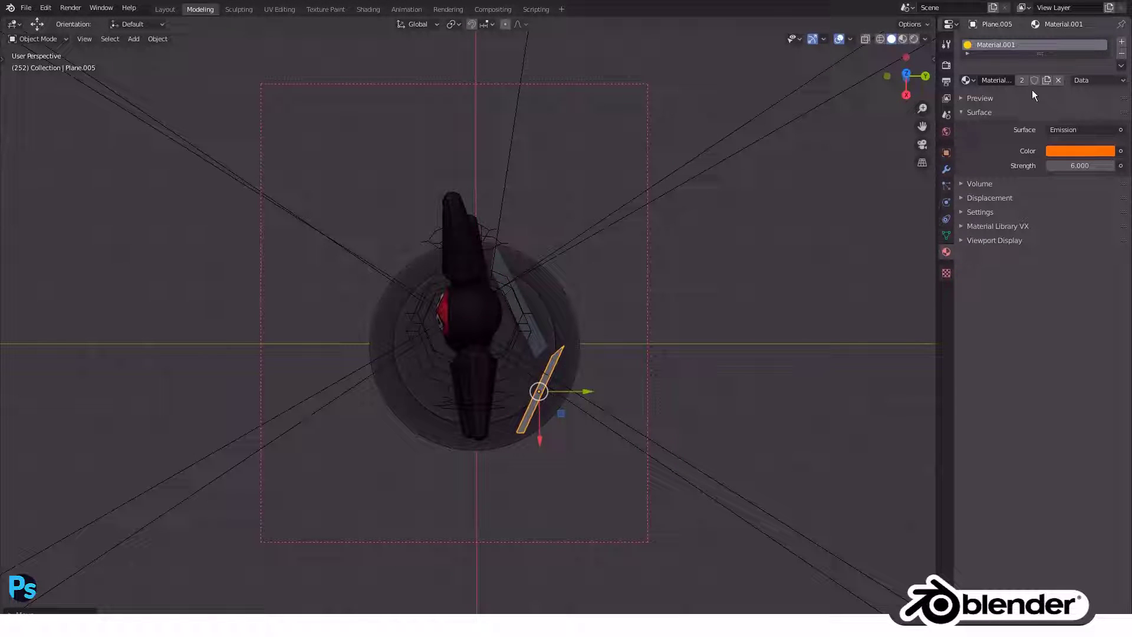
left_click(1068, 152)
left_click_drag(1056, 198, 1067, 179)
Check the new blue panel through the camera, then switch to front view.
key("KP_0")
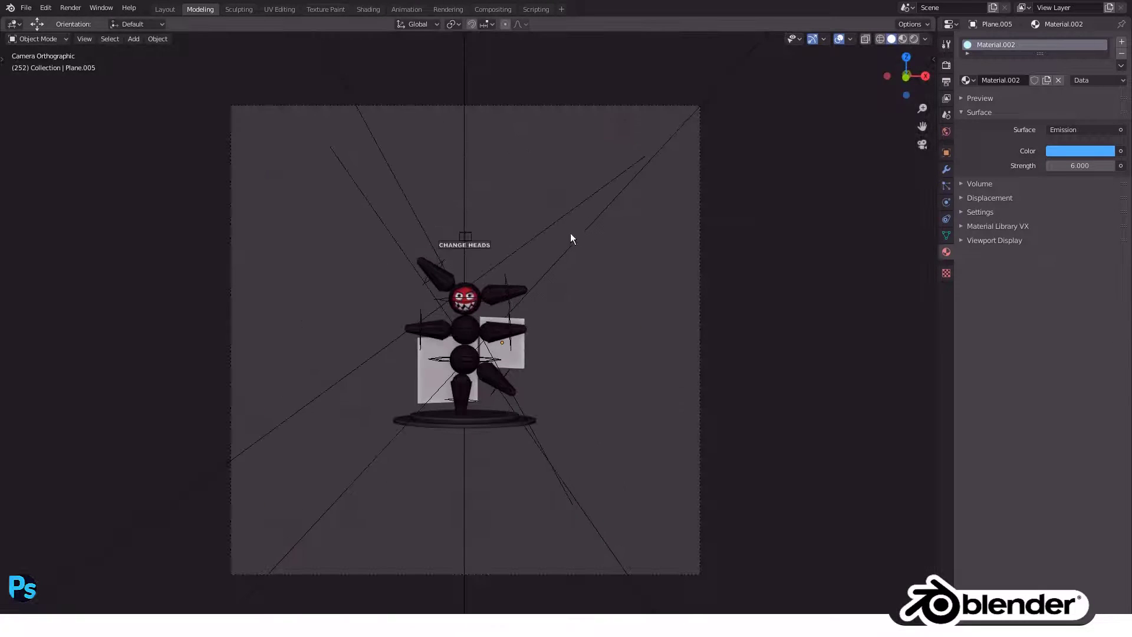
key("n")
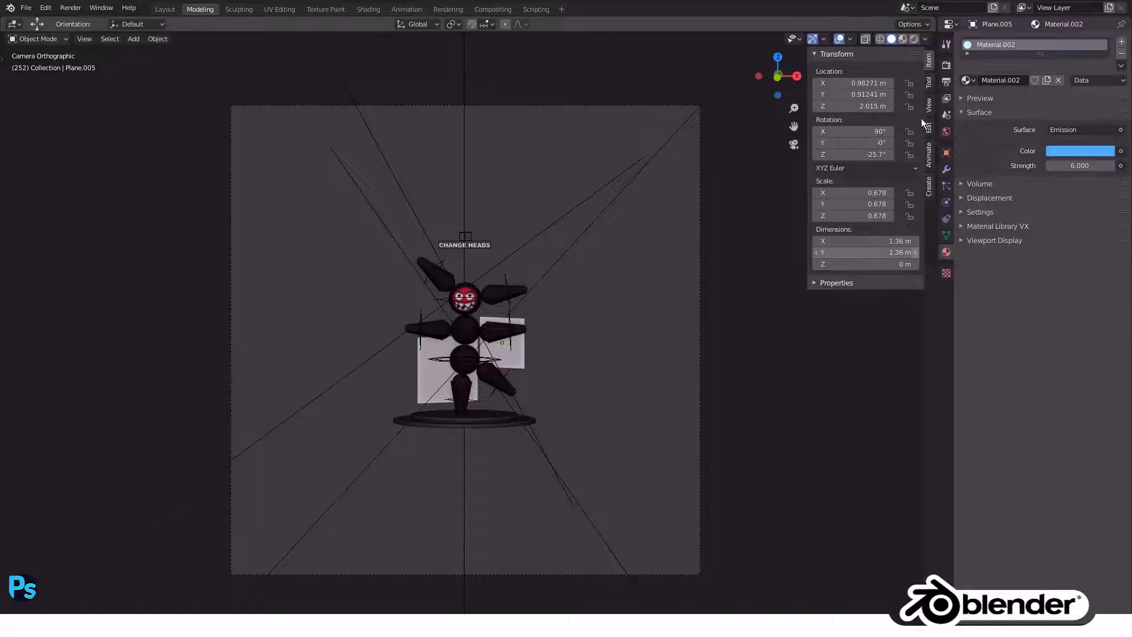
key("n")
key("KP_Decimal")
key("KP_1")
key("shift+a")
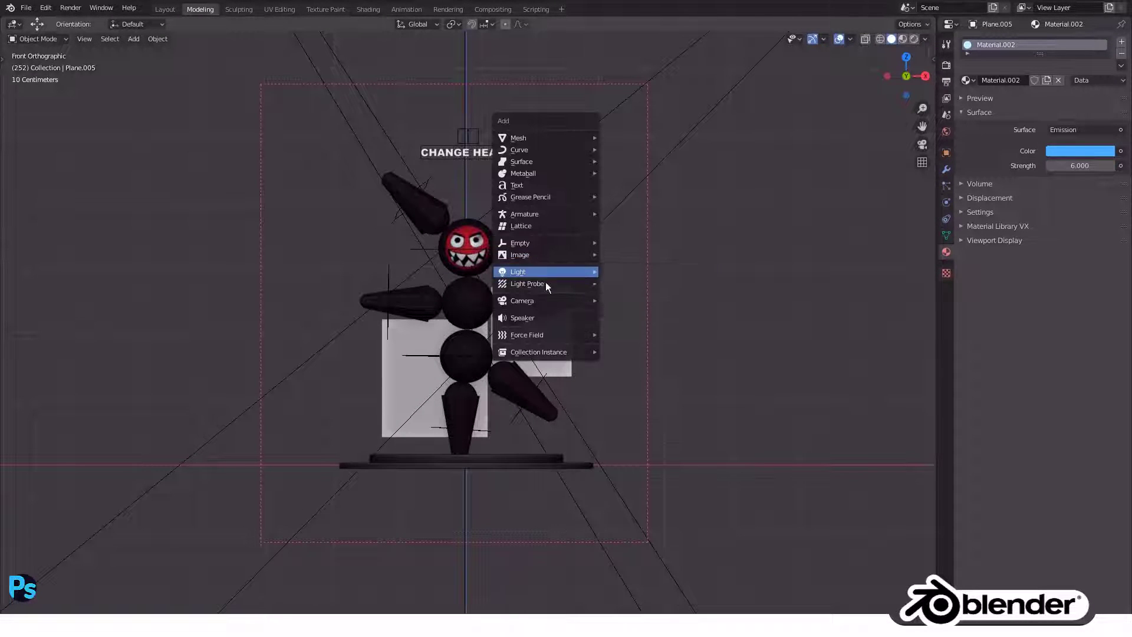
Add a new camera, move it into place and look through it.
left_click(606, 301)
scroll(602, 327, "down", 3)
key("g")
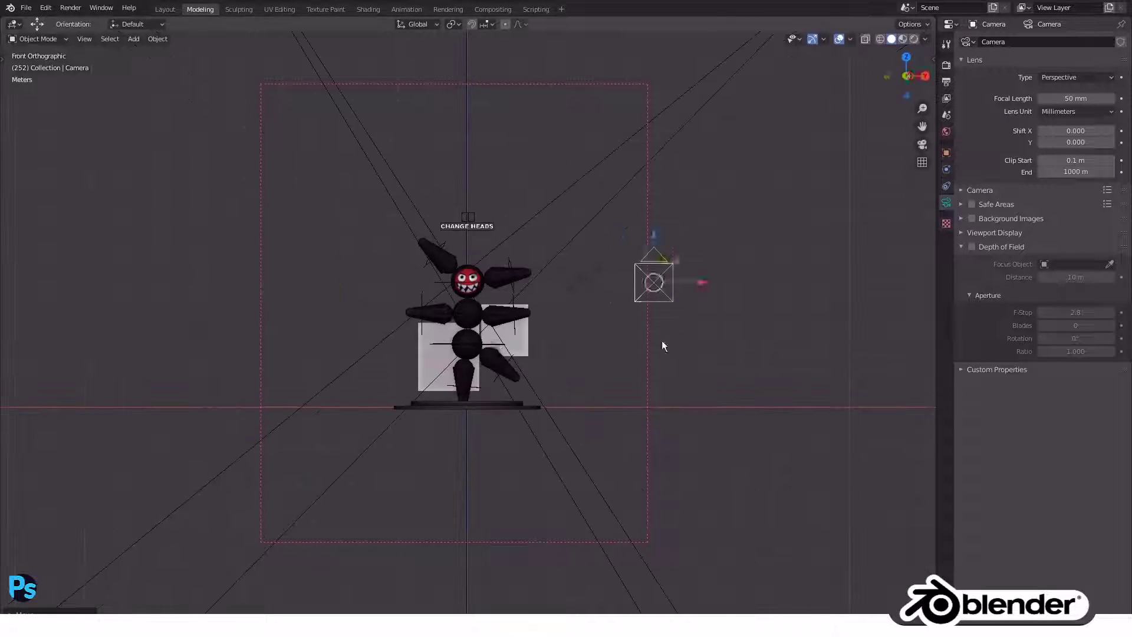
left_click(471, 355)
key("KP_0")
scroll(472, 355, "down", 2)
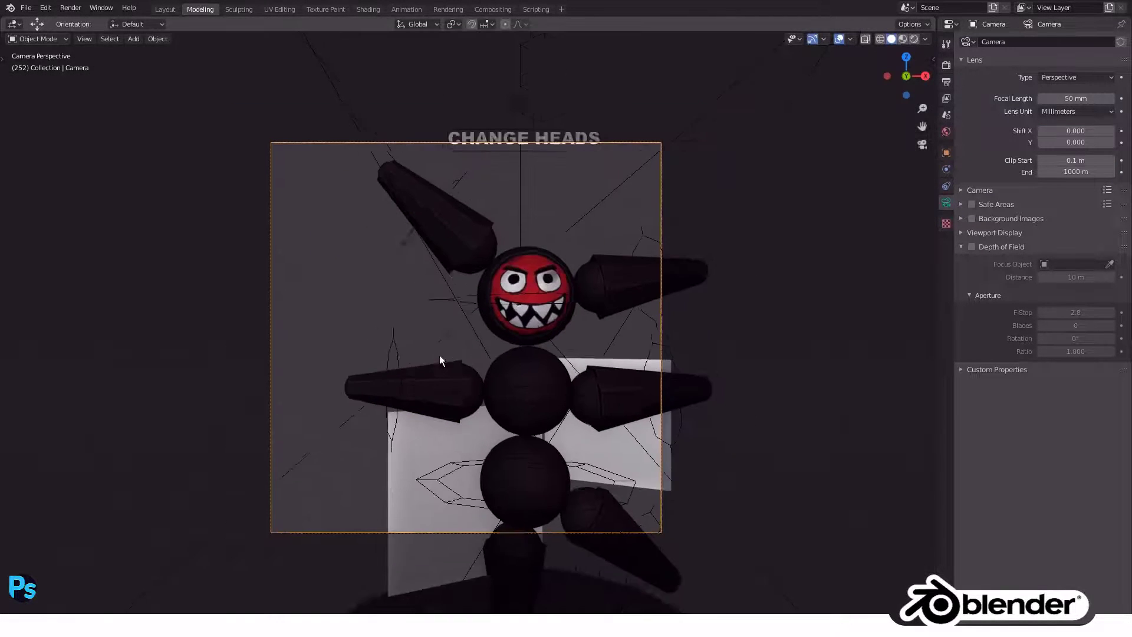
scroll(518, 330, "down", 2)
scroll(517, 330, "up", 1)
Make the camera orthographic and enlarge the character within the frame.
left_click(1076, 77)
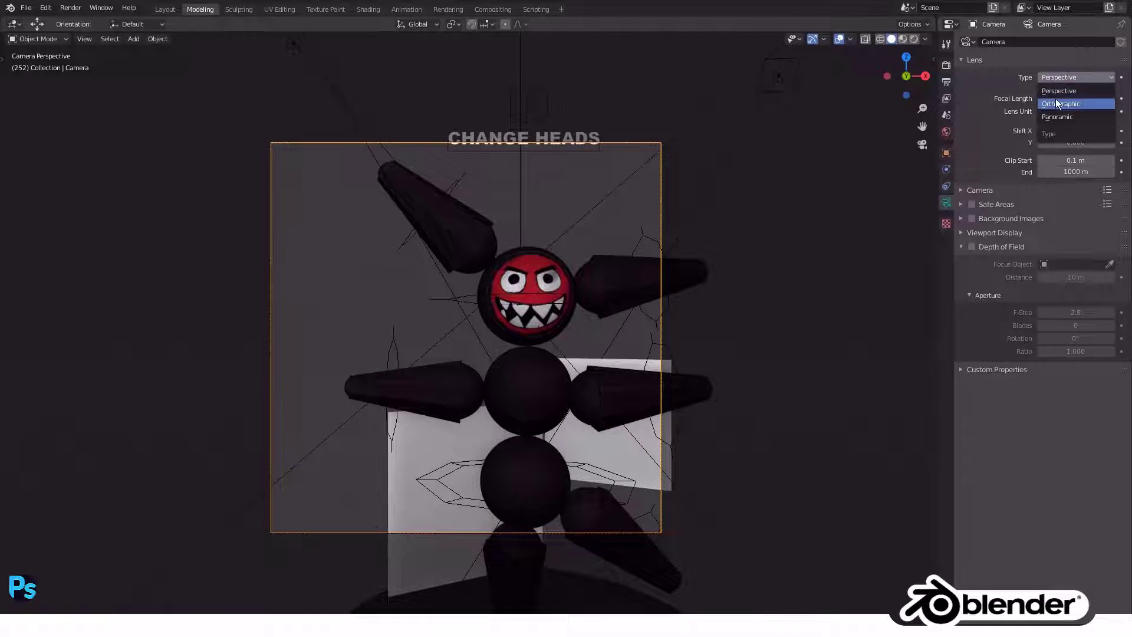
left_click(1065, 97)
left_click_drag(1064, 96, 1112, 102)
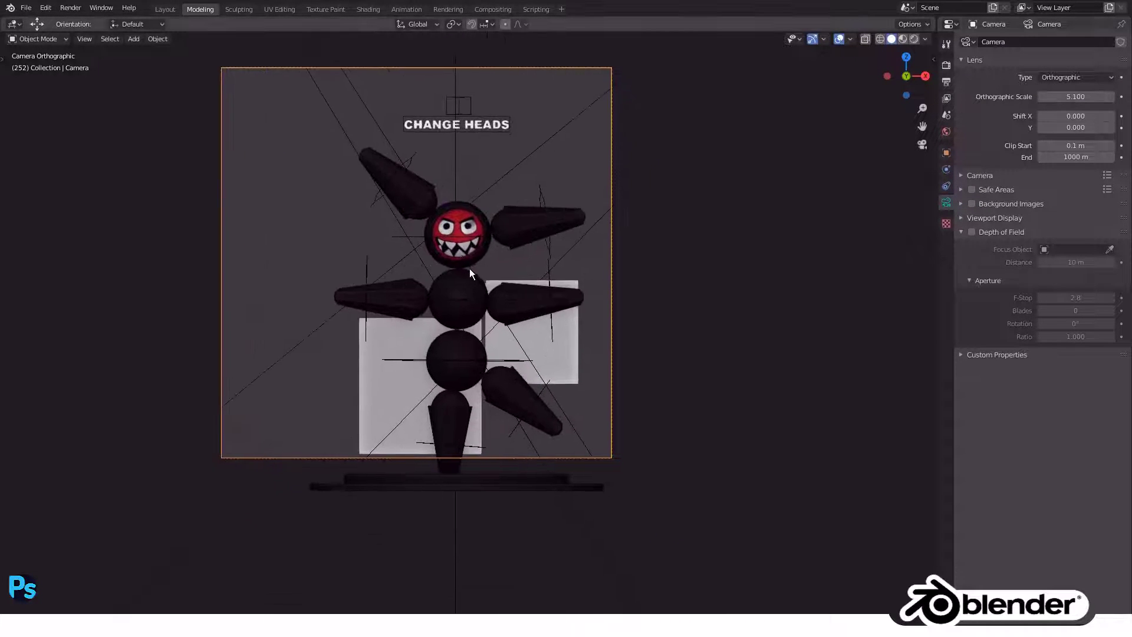
middle_click_drag(677, 239, 695, 299, "shift")
Lock the camera to the view, centring the character and tilting down onto the pedestal.
key("n")
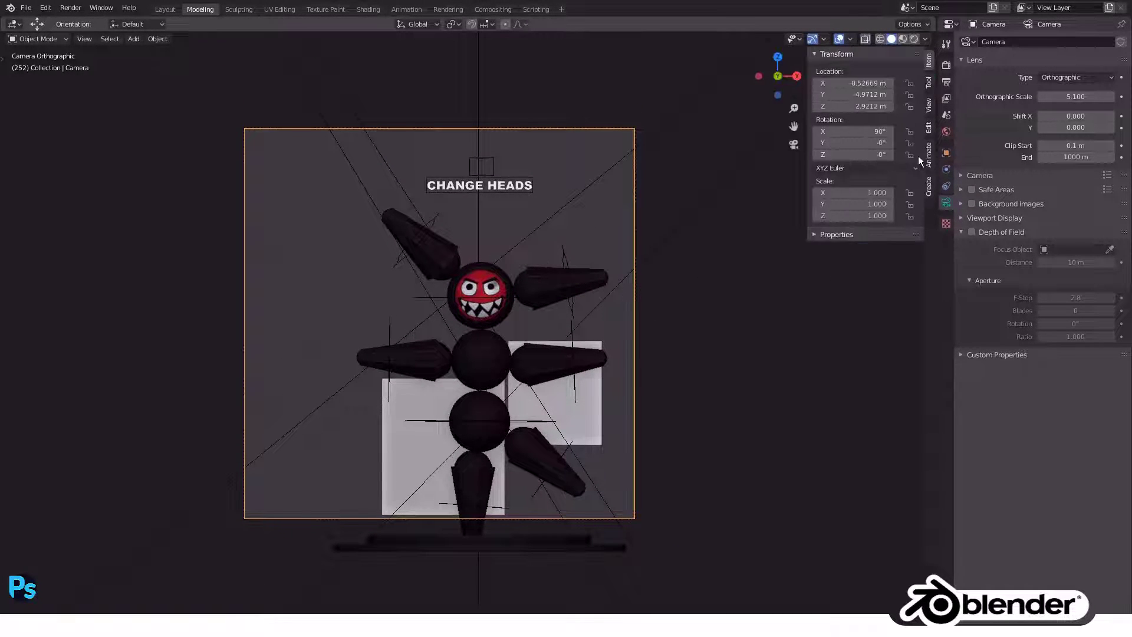
left_click(929, 114)
left_click(904, 197)
key("n")
mouse_move(836, 270)
middle_mouse_down("shift")
mouse_move(519, 349)
mouse_move(518, 363)
middle_mouse_up("shift")
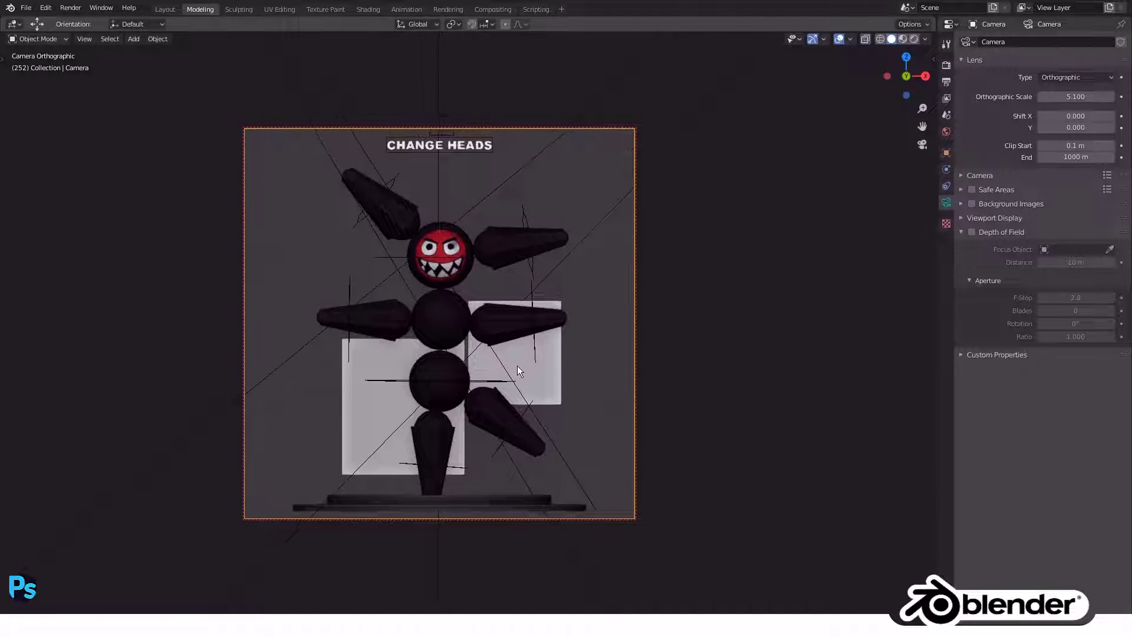
middle_click_drag(475, 305, 490, 301)
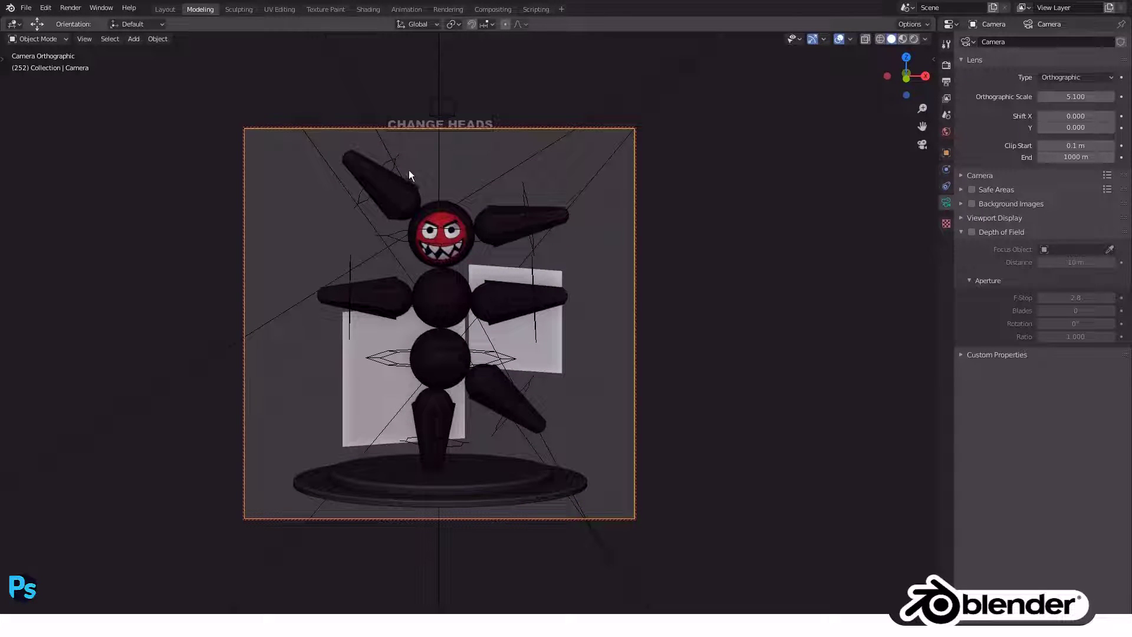
left_click(389, 165)
key("ctrl+Tab")
Rotate the upper-left spike arm bone to raise it higher.
key("r")
left_click(571, 183)
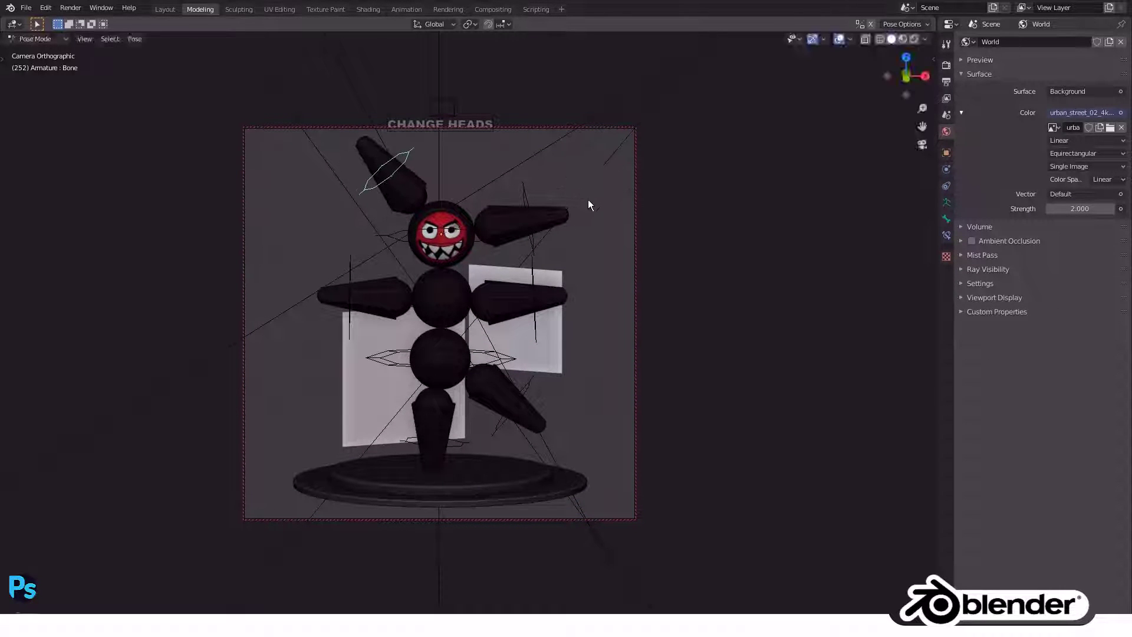
middle_click_drag(588, 204, 588, 206)
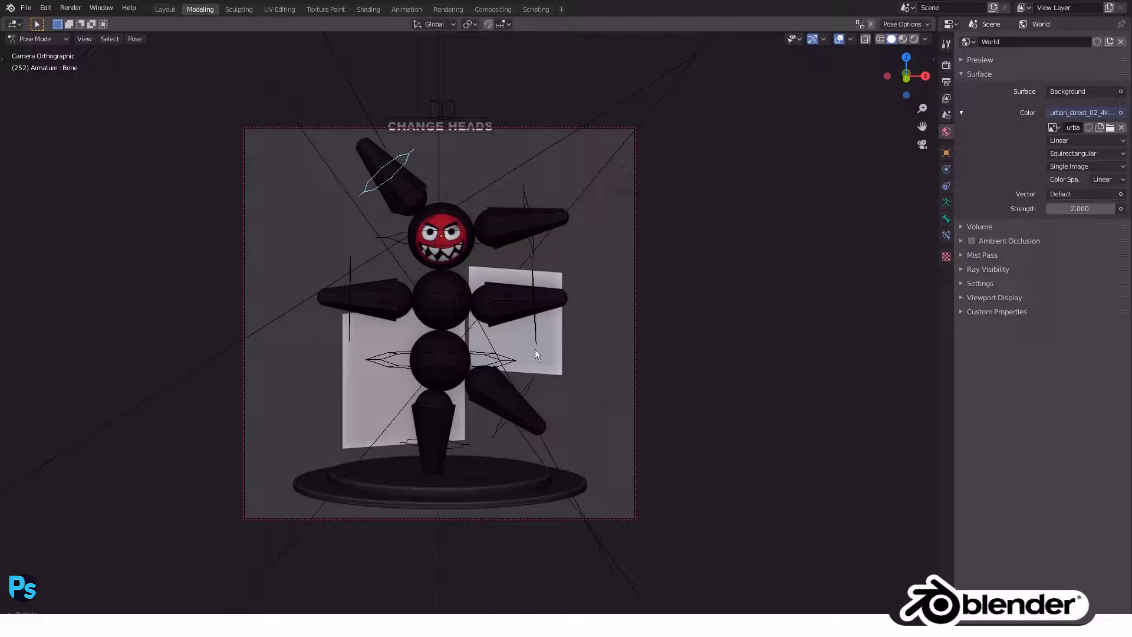
Swing the lower-right arm bone Bone.004 toward horizontal.
left_click(536, 400)
key("r")
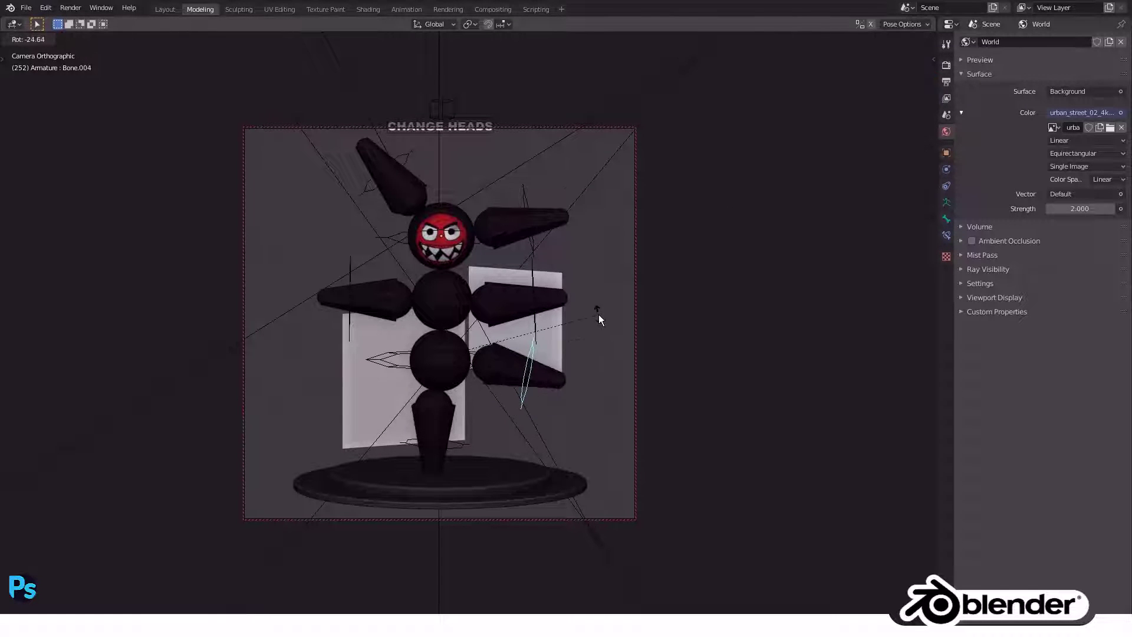
left_click(599, 317)
key("g")
key("Escape")
scroll(641, 322, "up", 3)
mouse_move(642, 322)
middle_mouse_down()
mouse_move(554, 376)
mouse_move(690, 386)
middle_mouse_up()
key("r")
key("Escape")
Return to the camera view and preview the scene in Rendered shading.
key("KP_1")
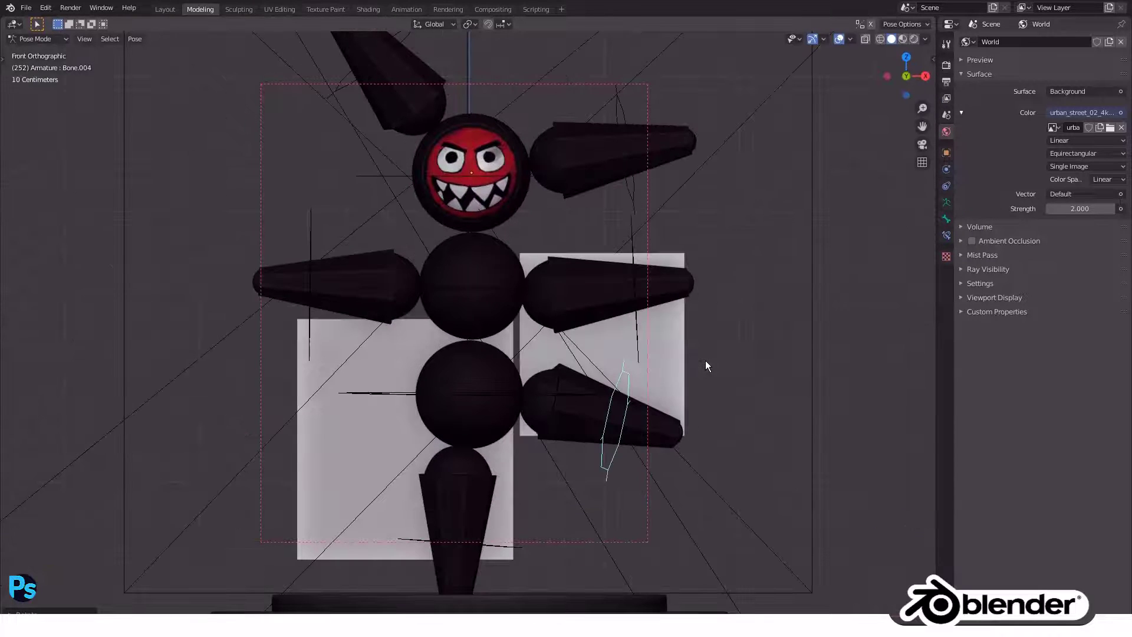
key("KP_0")
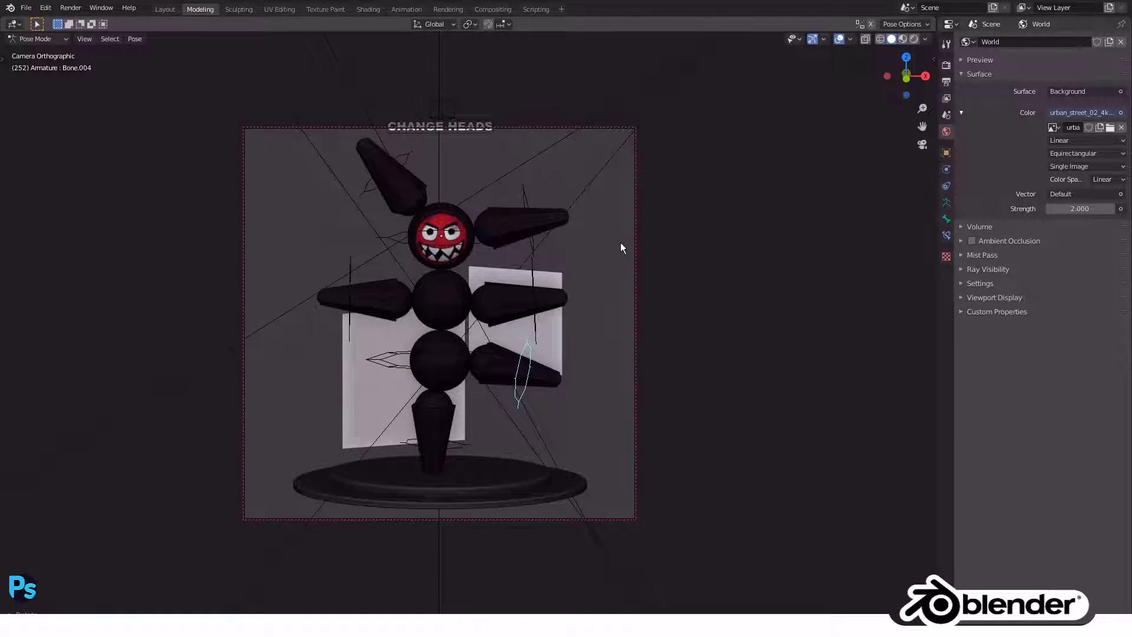
key("z")
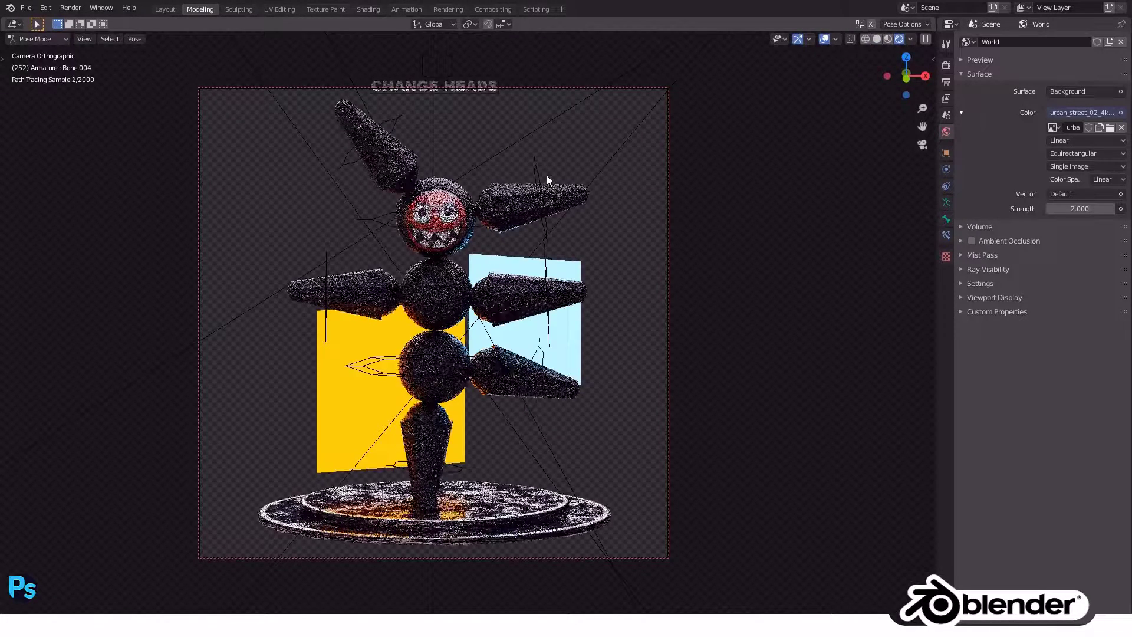
Turn off Camera ray visibility for the left light plane.
left_click(380, 393)
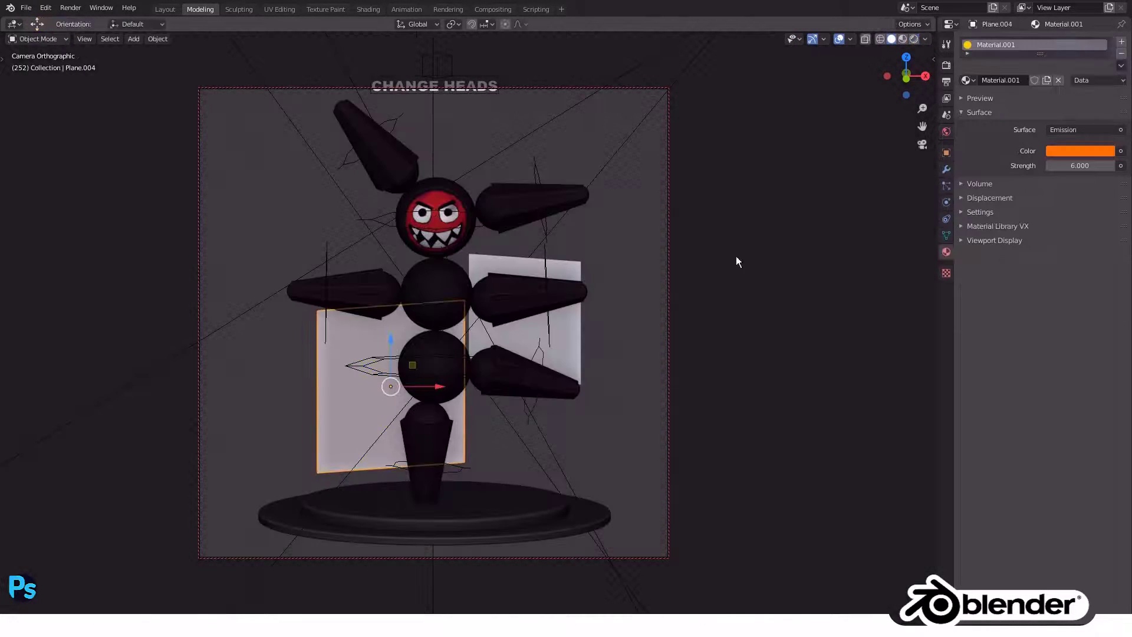
left_click(952, 152)
left_click(989, 310)
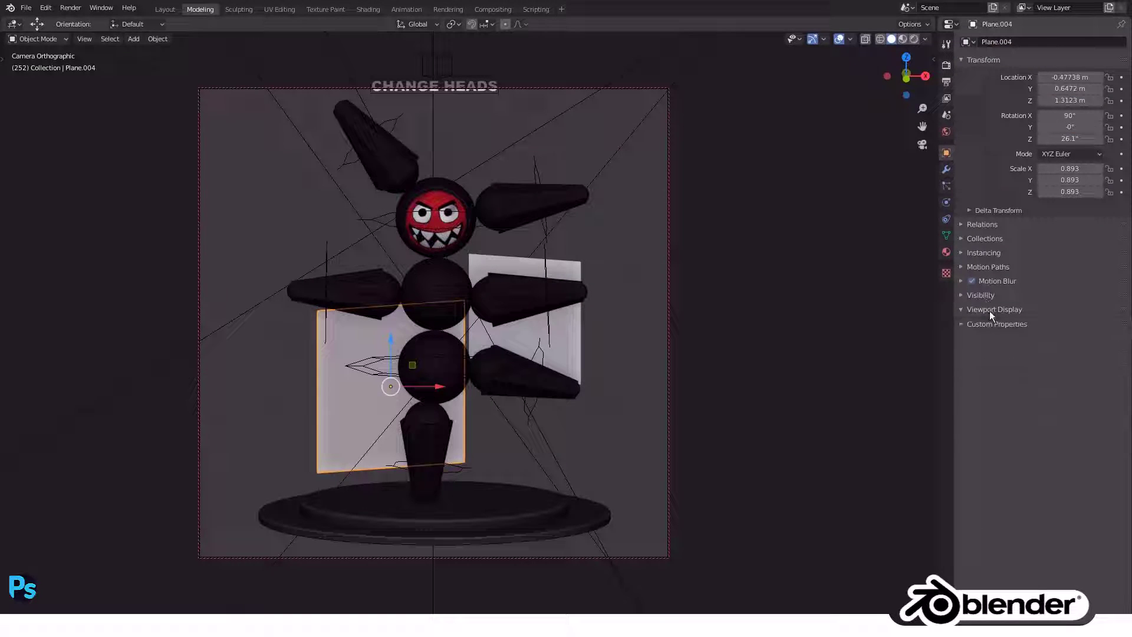
left_click(971, 307)
left_click(984, 295)
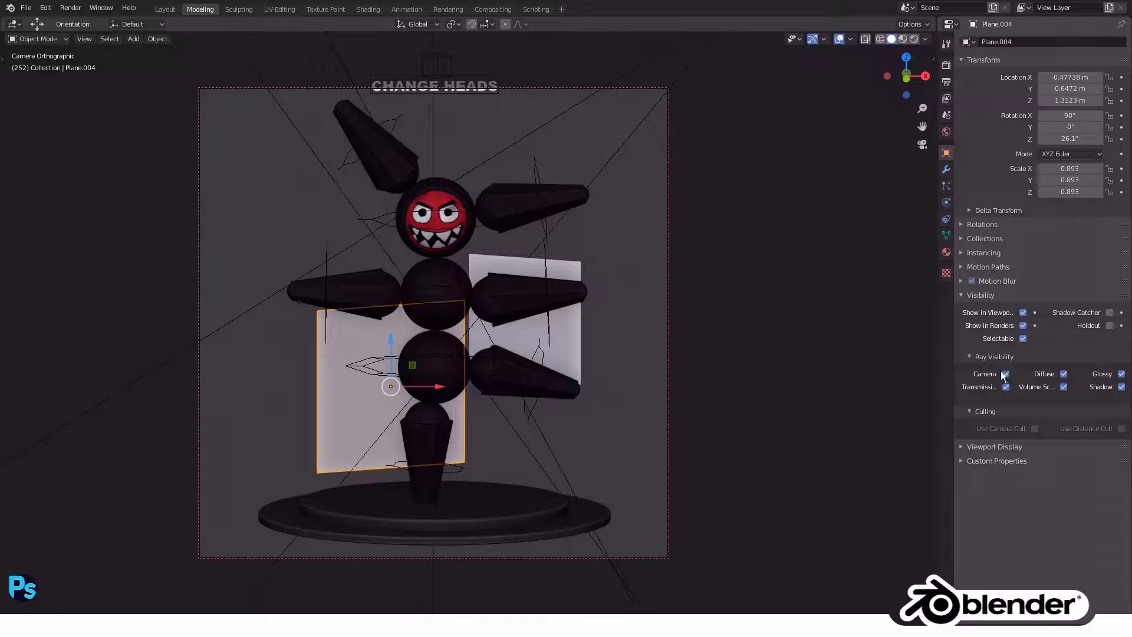
left_click(971, 291)
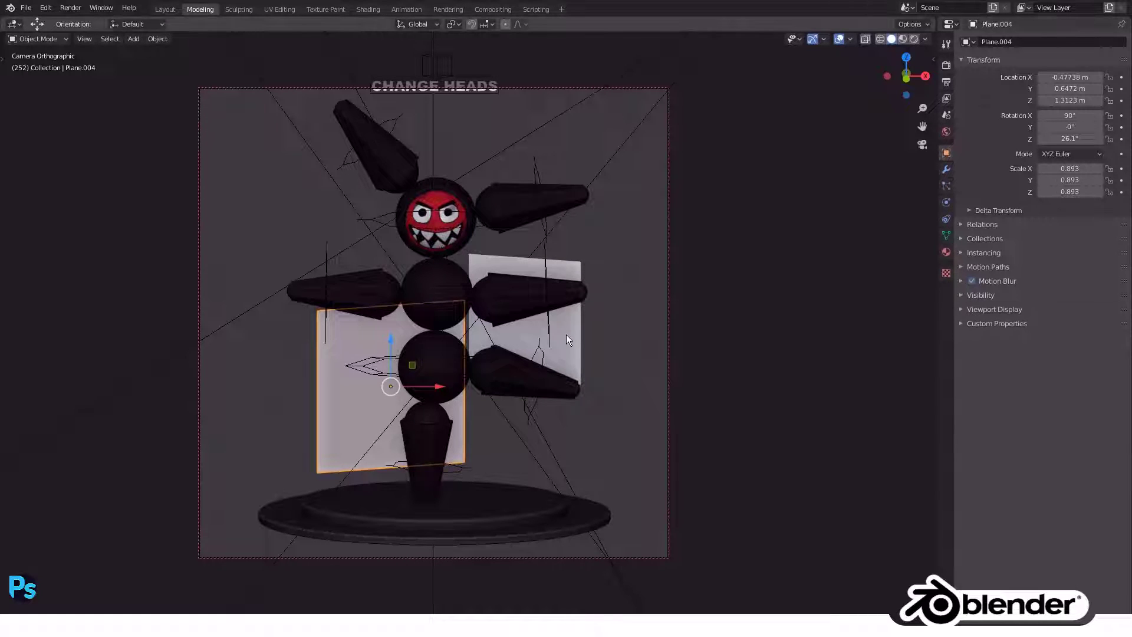
Turn off Camera ray visibility for the right light plane and preview the render.
left_click(566, 335)
left_click(981, 293)
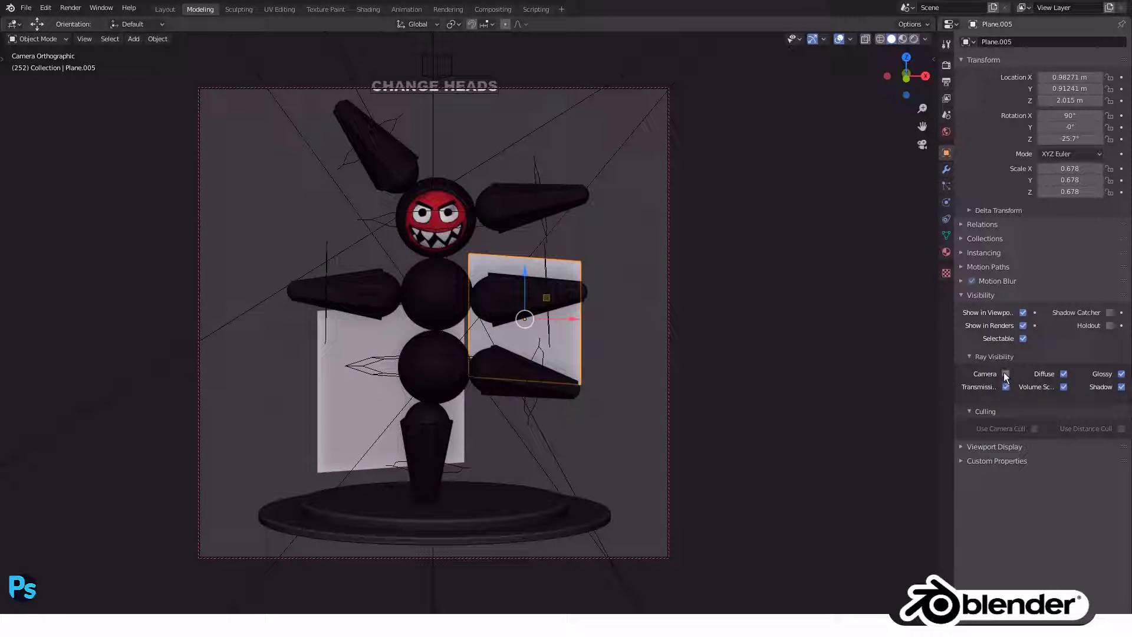
left_click(983, 296)
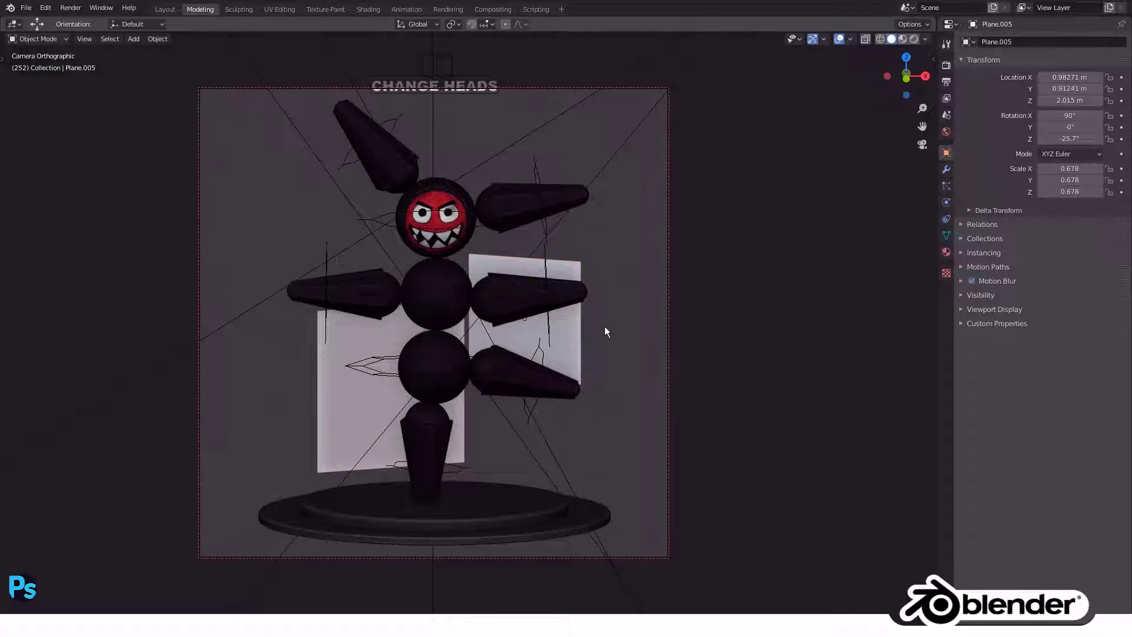
key("z")
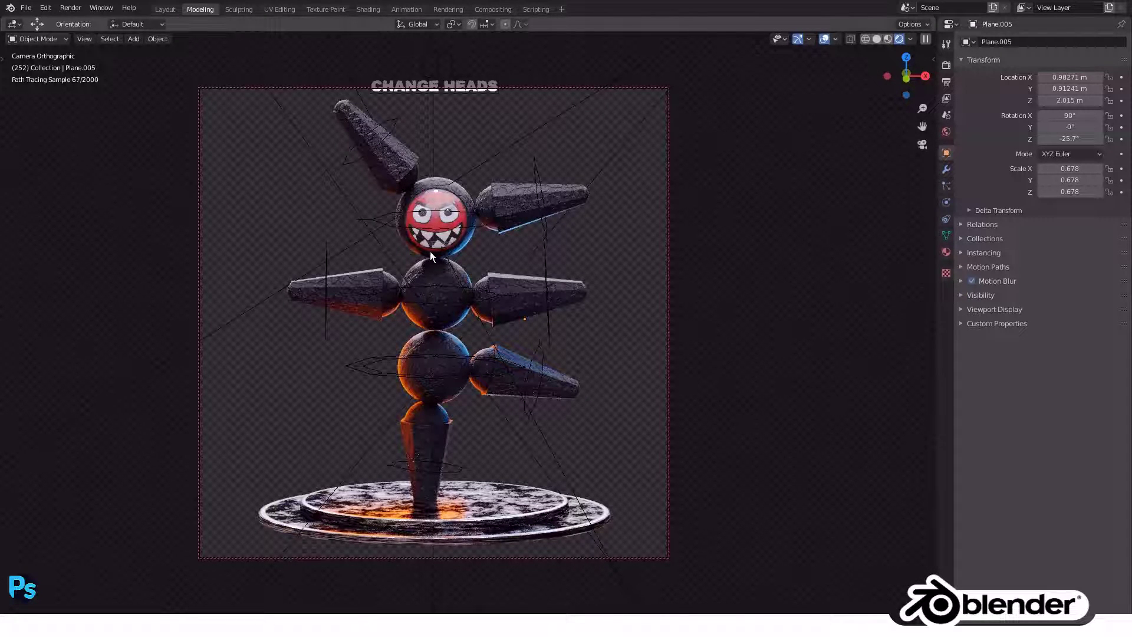
Tilt Bone.007 beside the character's left arm a few degrees in Pose Mode.
left_click(324, 251)
key("ctrl+Tab")
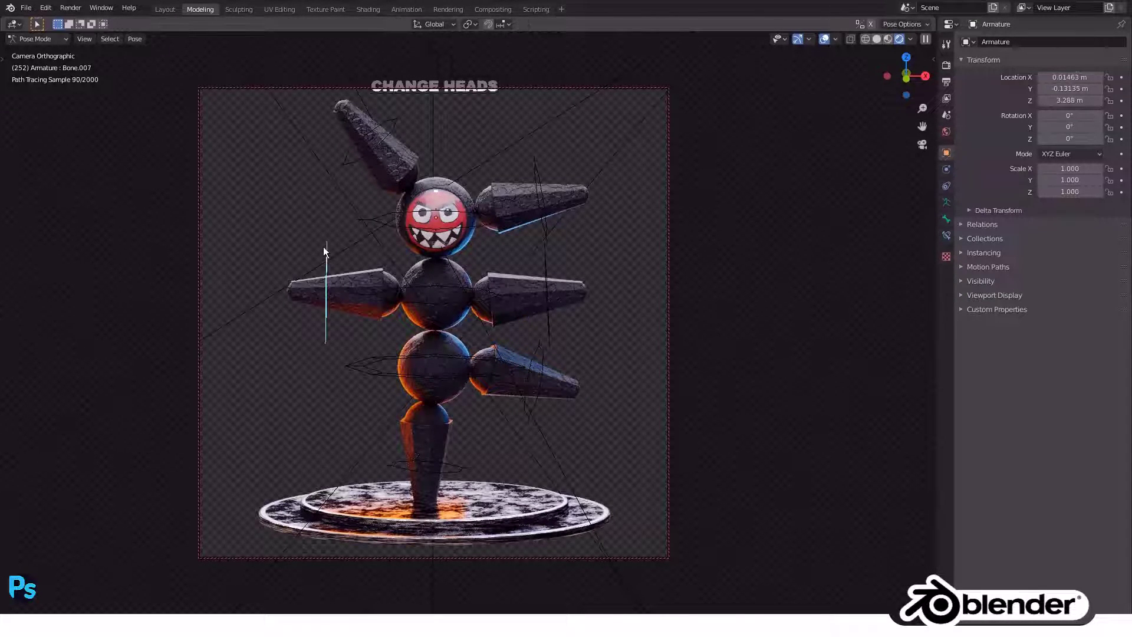
key("r")
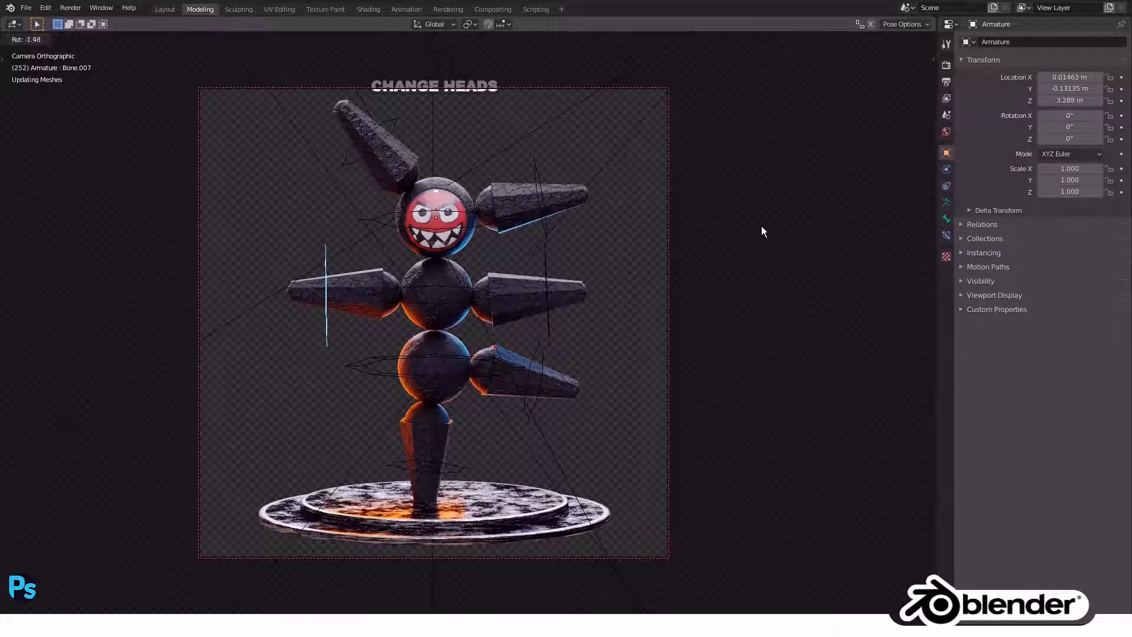
left_click(748, 215)
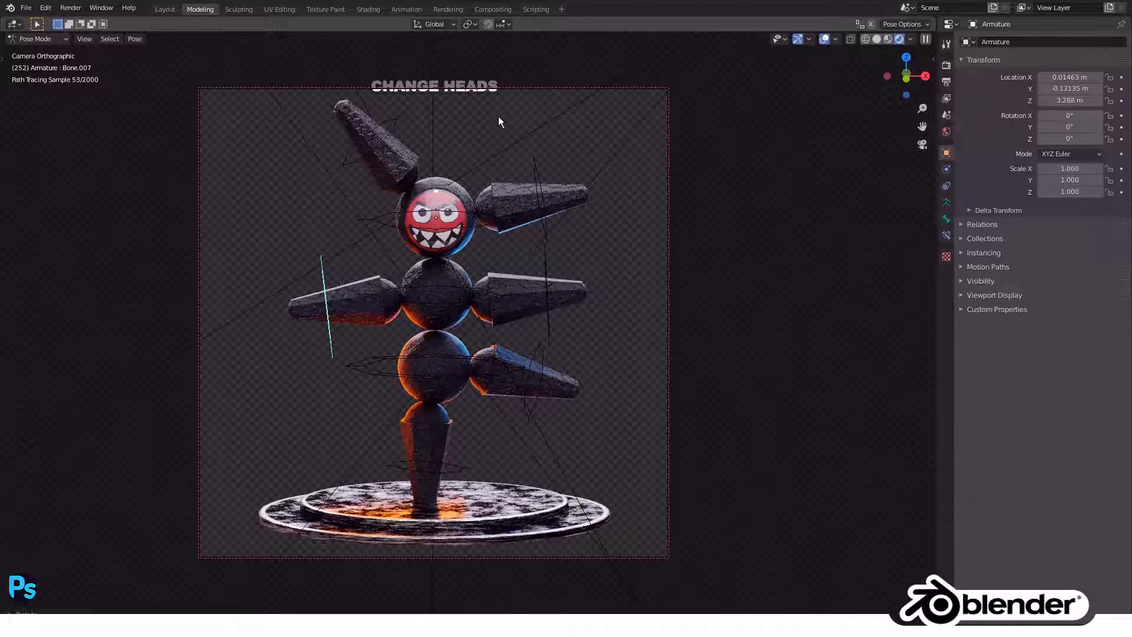
left_click(476, 91)
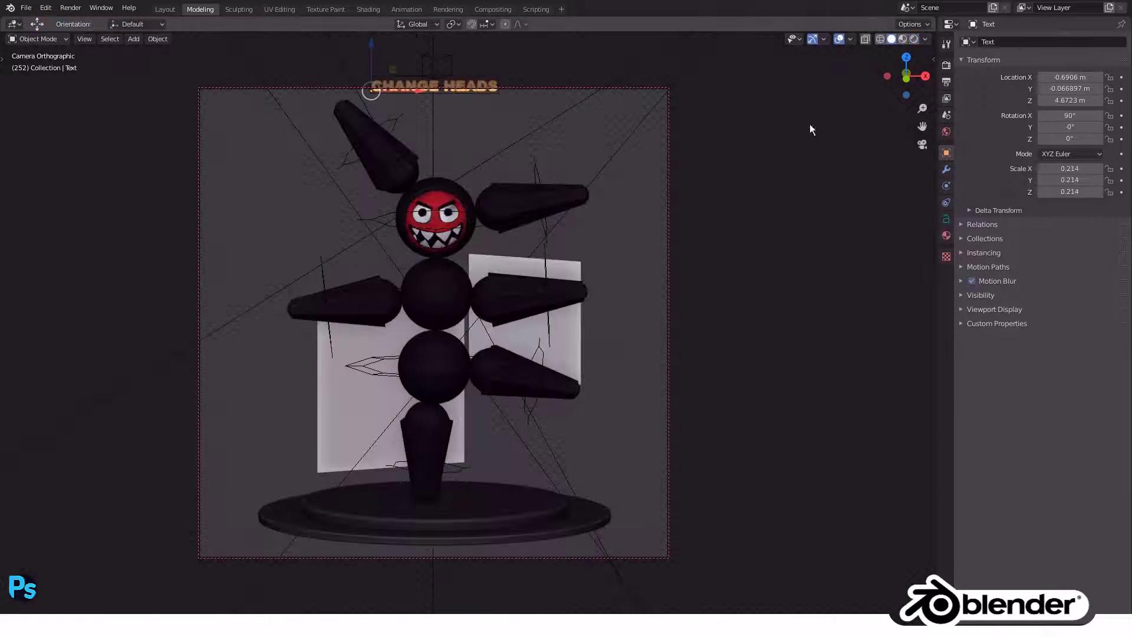
Select the CHANGE HEADS text and split an Outliner above the Properties editor.
left_click(476, 76)
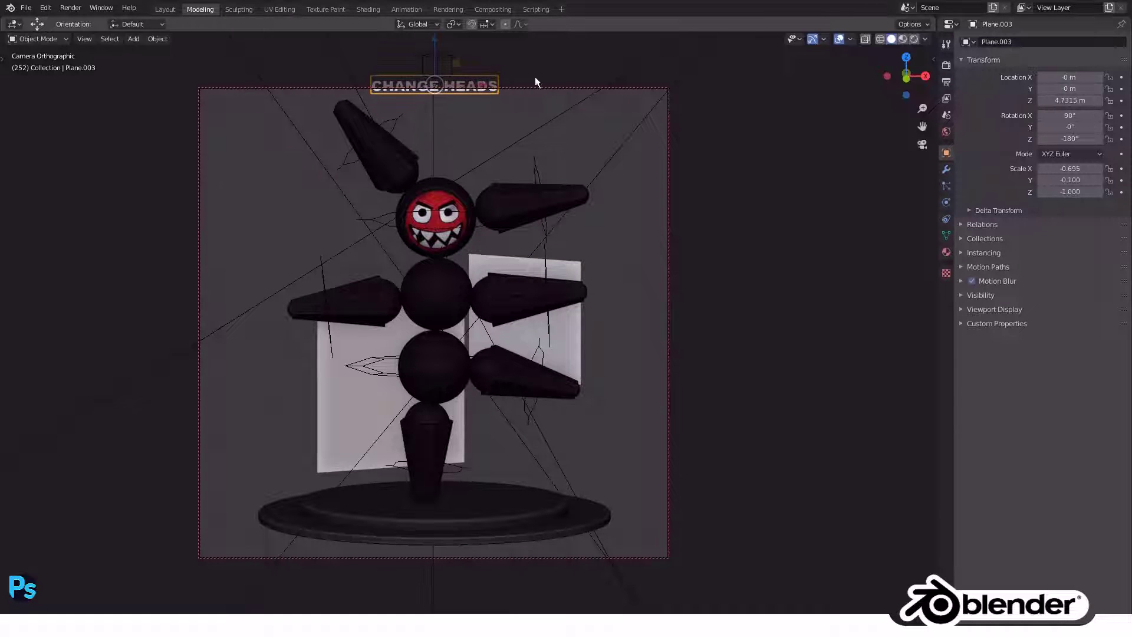
left_click(465, 89)
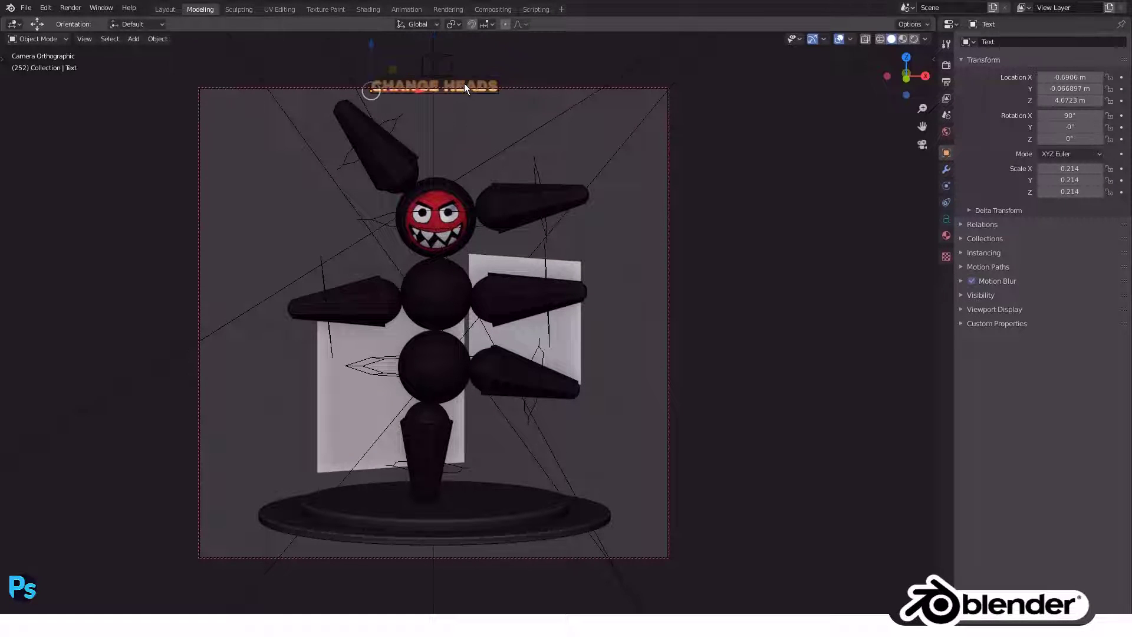
left_click(946, 236)
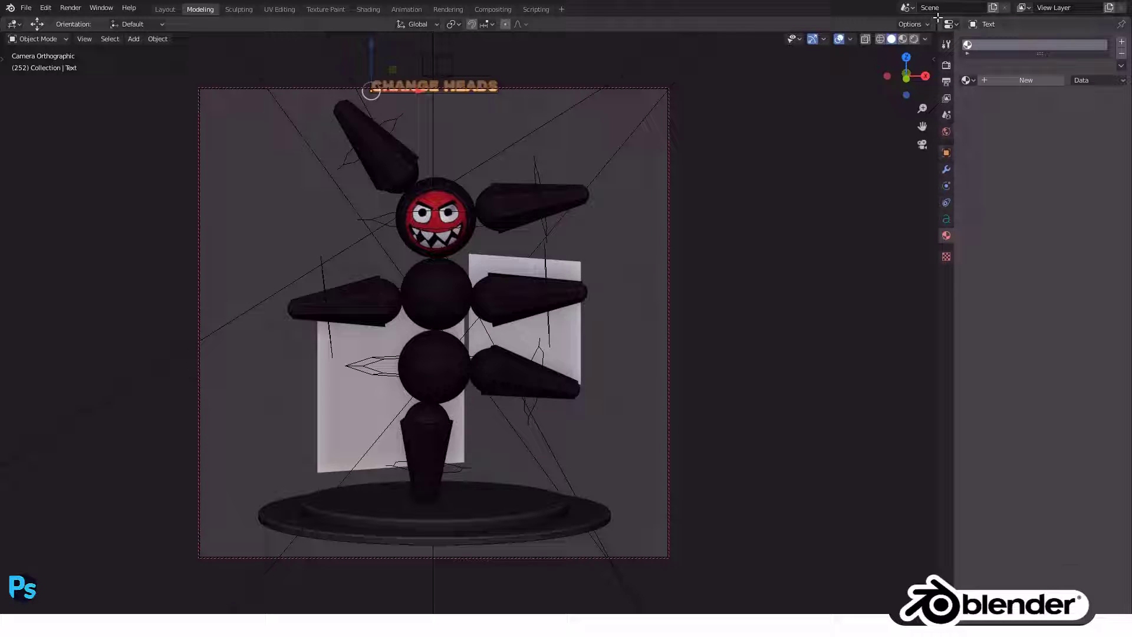
left_click_drag(937, 18, 967, 175)
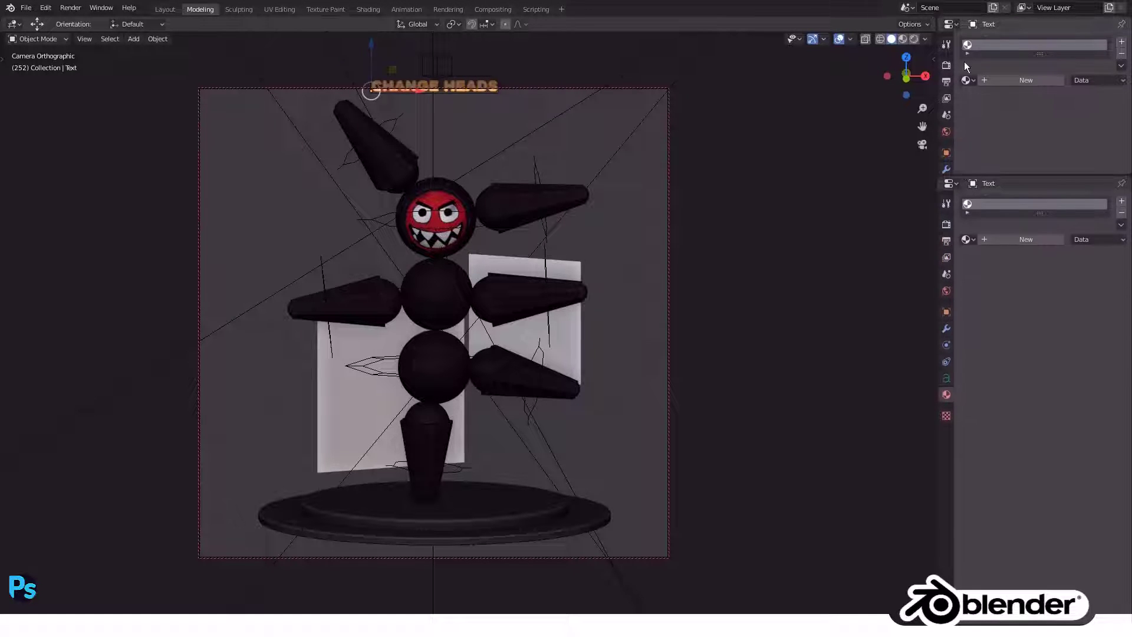
left_click(950, 24)
left_click(928, 67)
Show the Outliner's render toggles and disable rendering for the CHANGE HEADS text.
scroll(1003, 100, "down", 5)
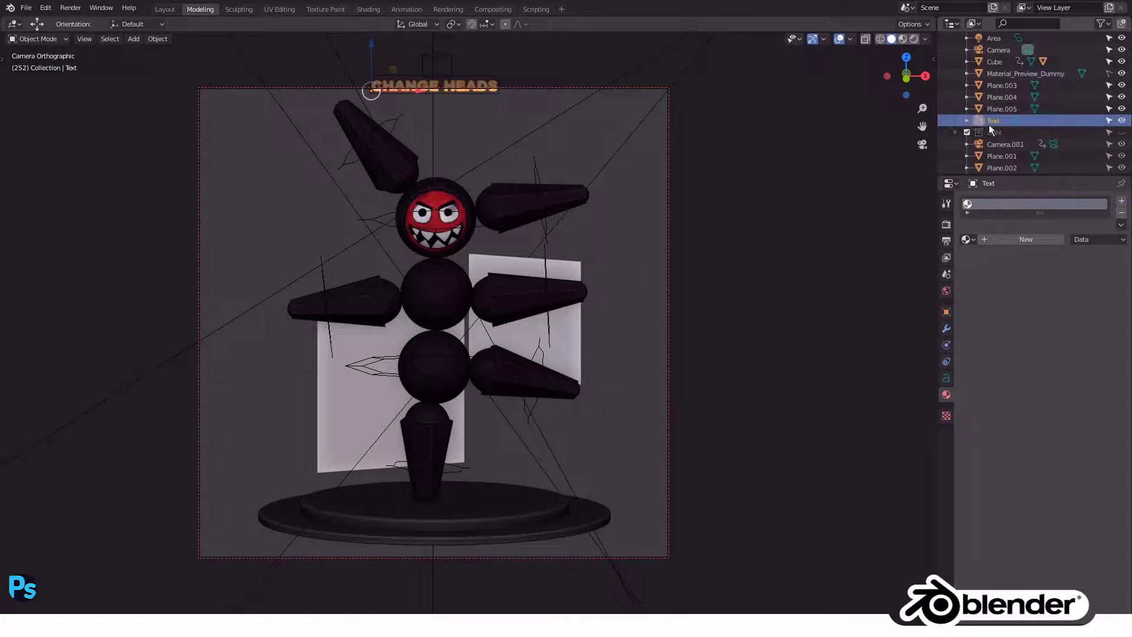
left_click(1101, 23)
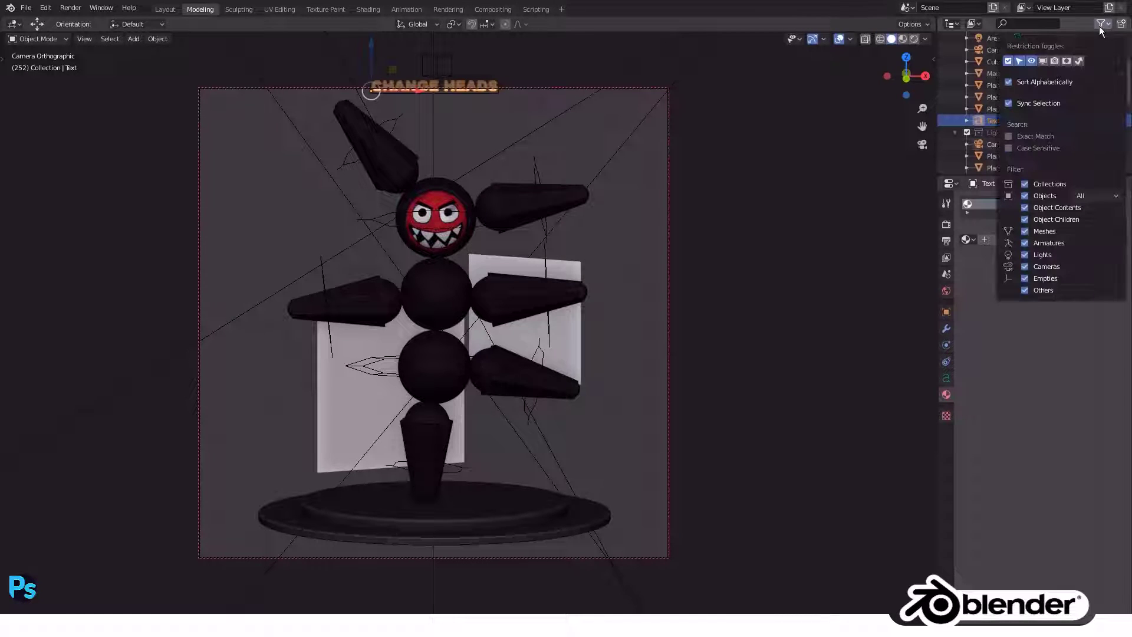
left_click(1055, 60)
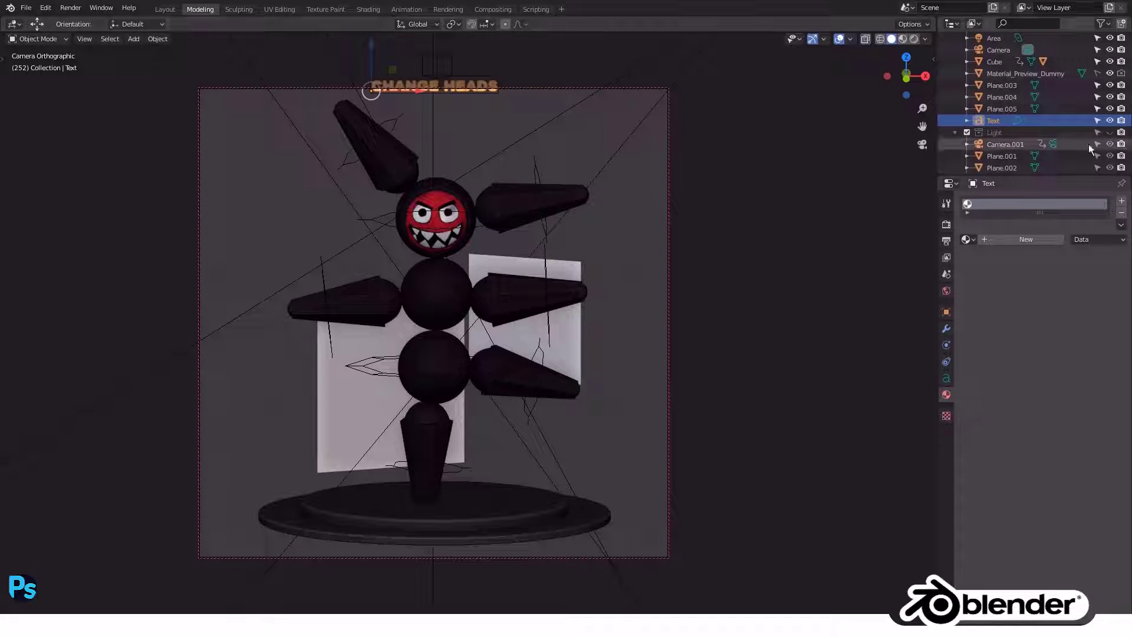
left_click(1121, 121)
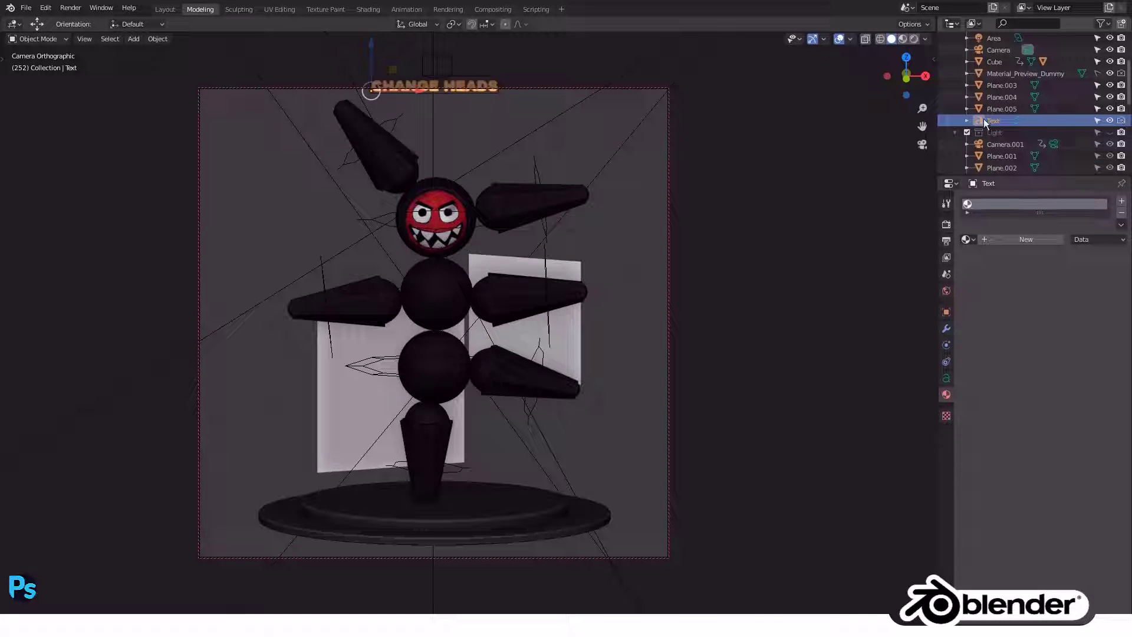
left_click(543, 158)
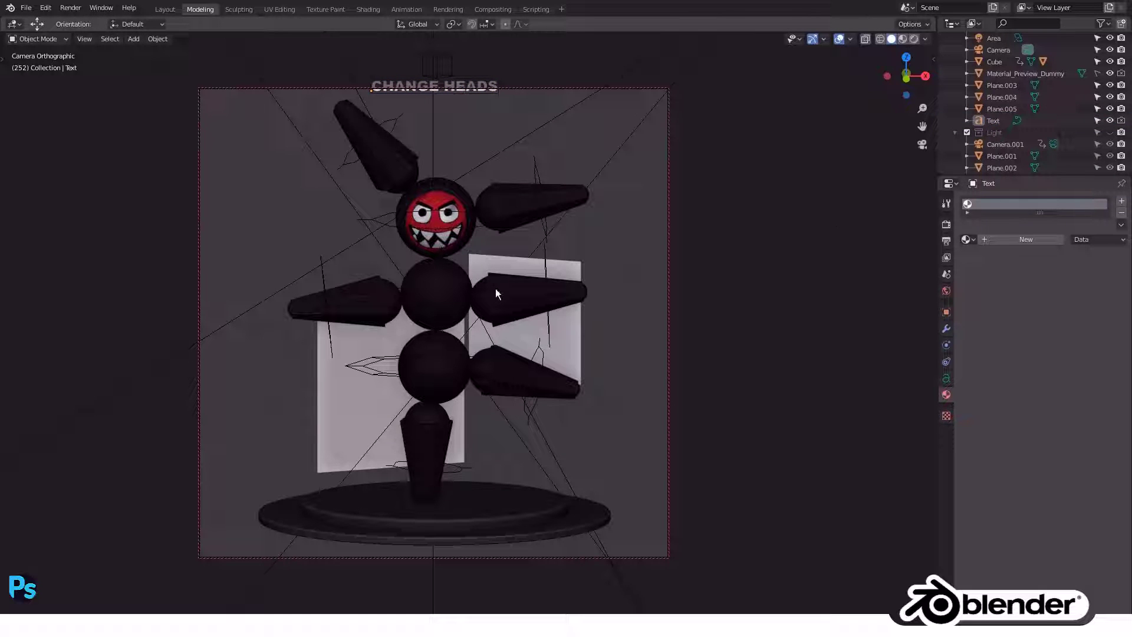
Save the project as Tutorials Blender Megabot Again [1].blend.
left_click(26, 8)
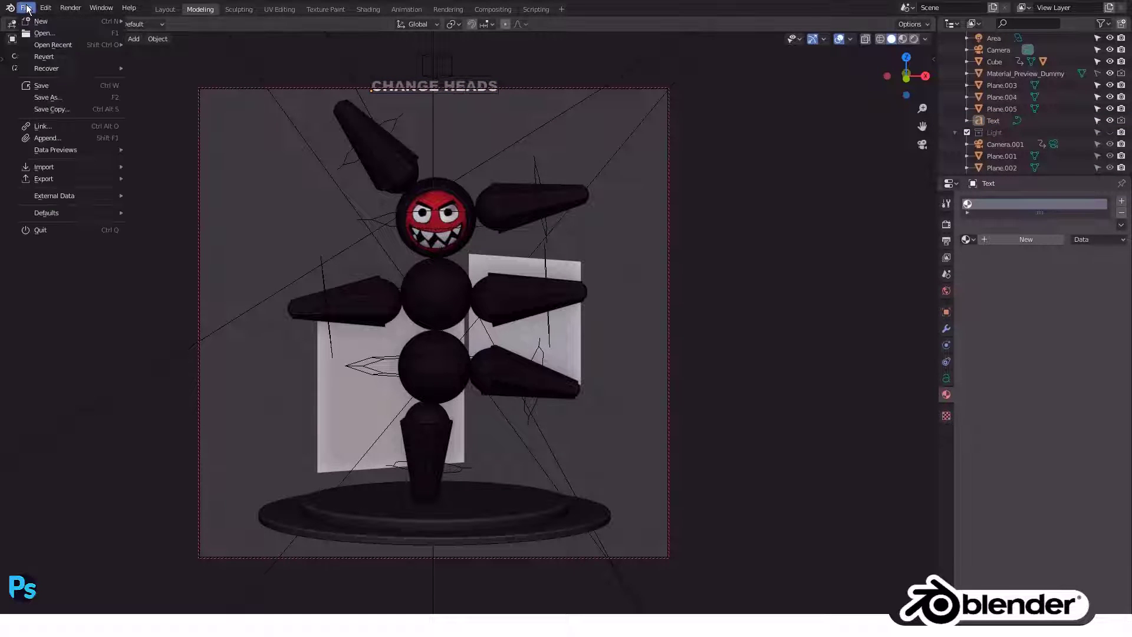
left_click(51, 100)
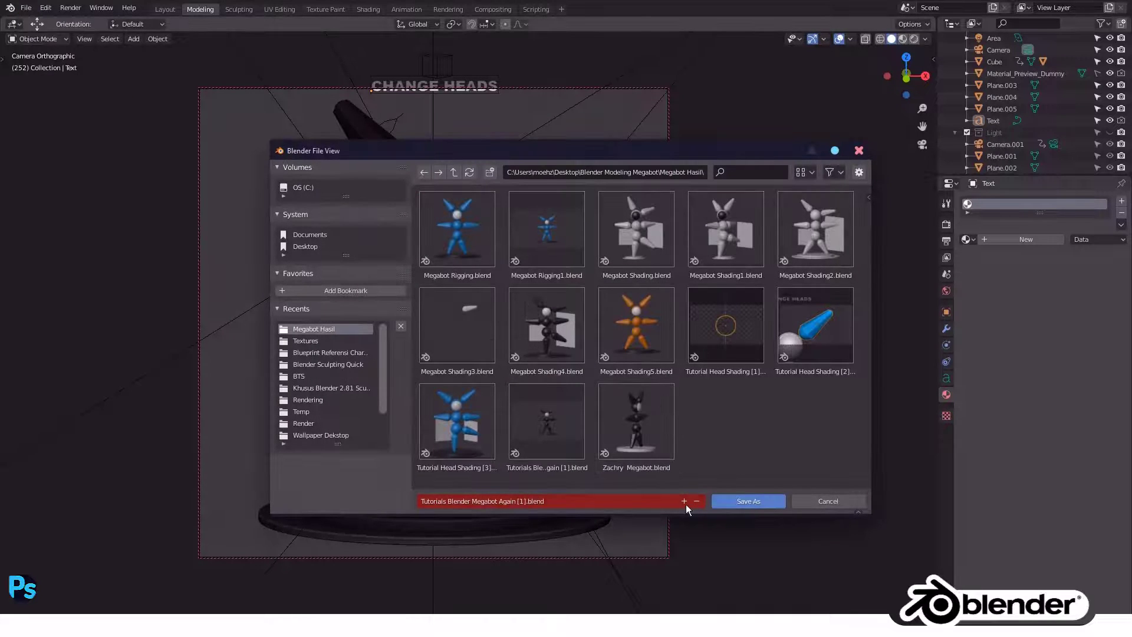
left_click(725, 501)
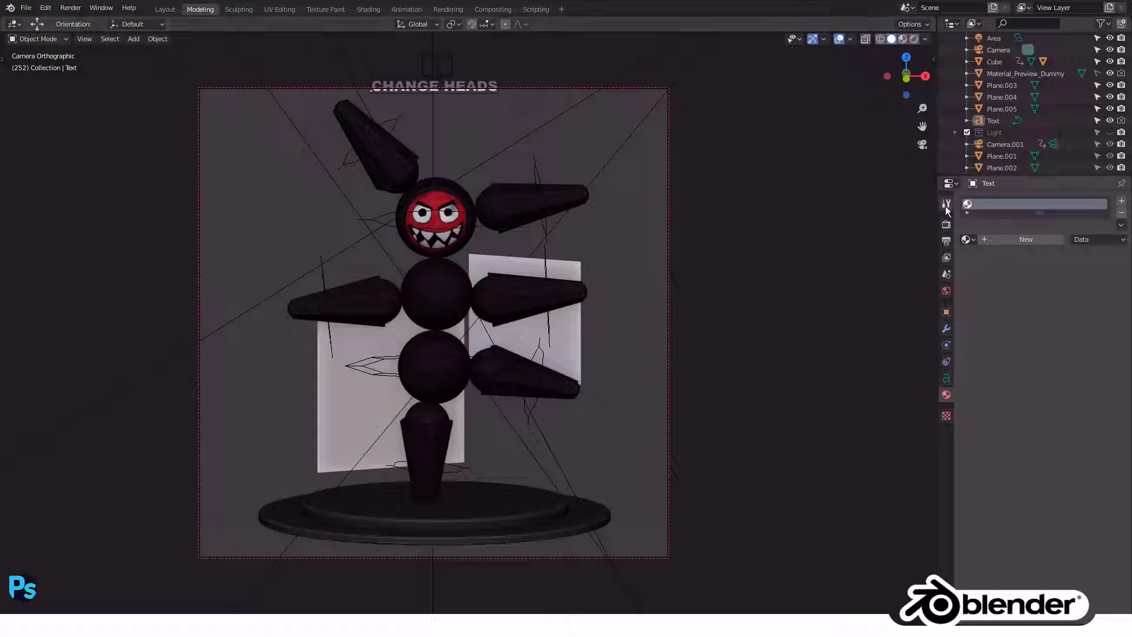
left_click(946, 224)
Enable Use Curves in Color Management and drag the upper point into an S-shaped contrast curve.
left_click(1012, 451)
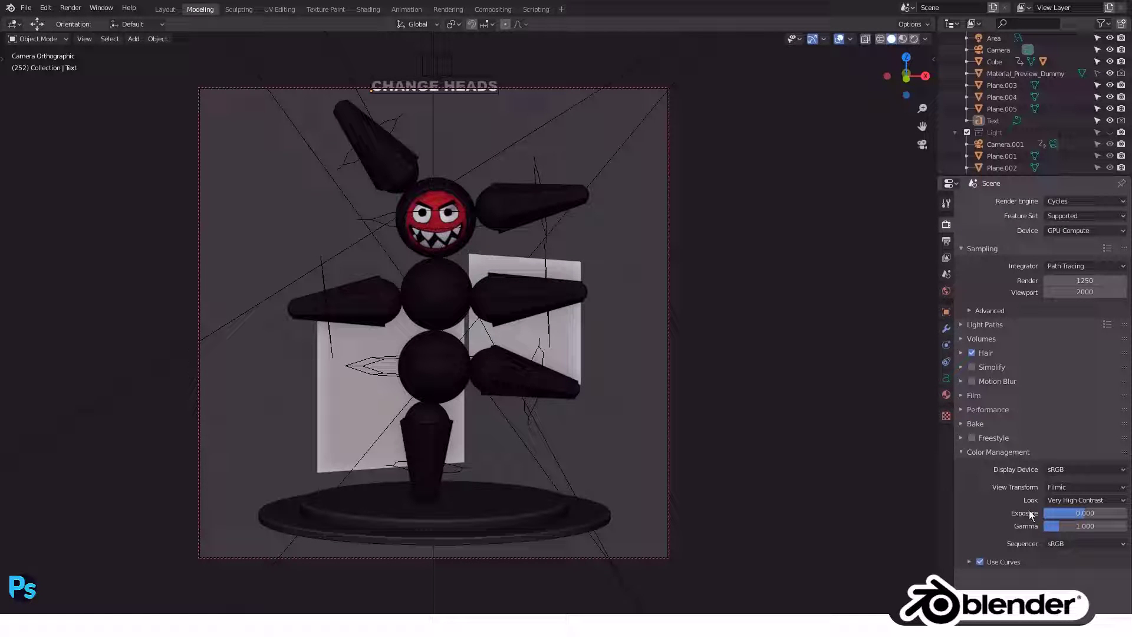
left_click(969, 561)
scroll(1009, 499, "down", 5)
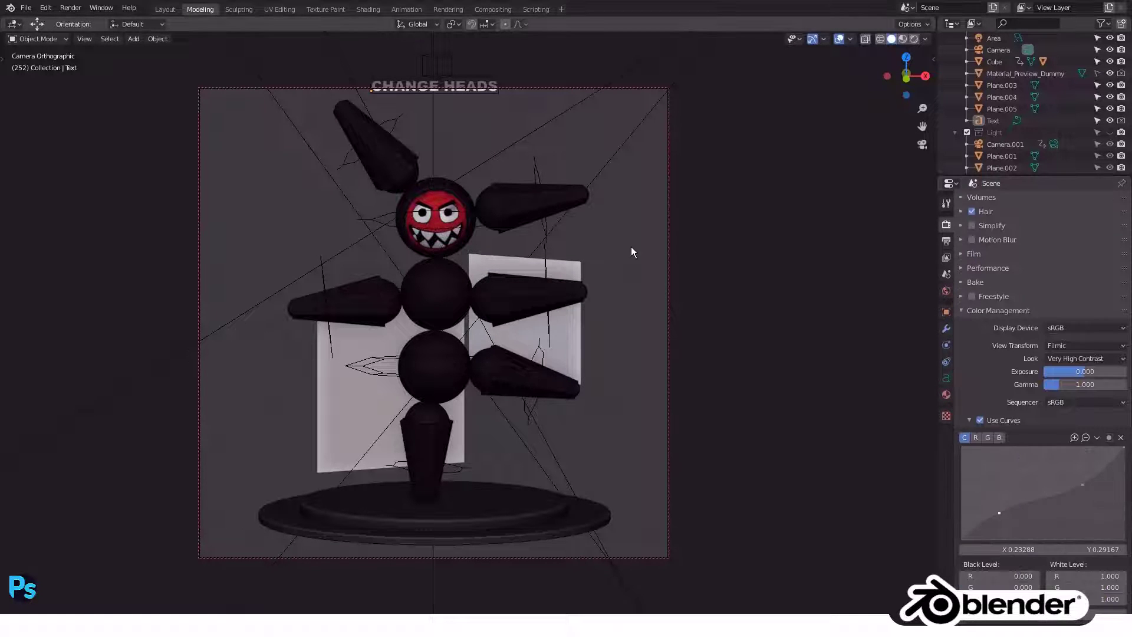
key("z")
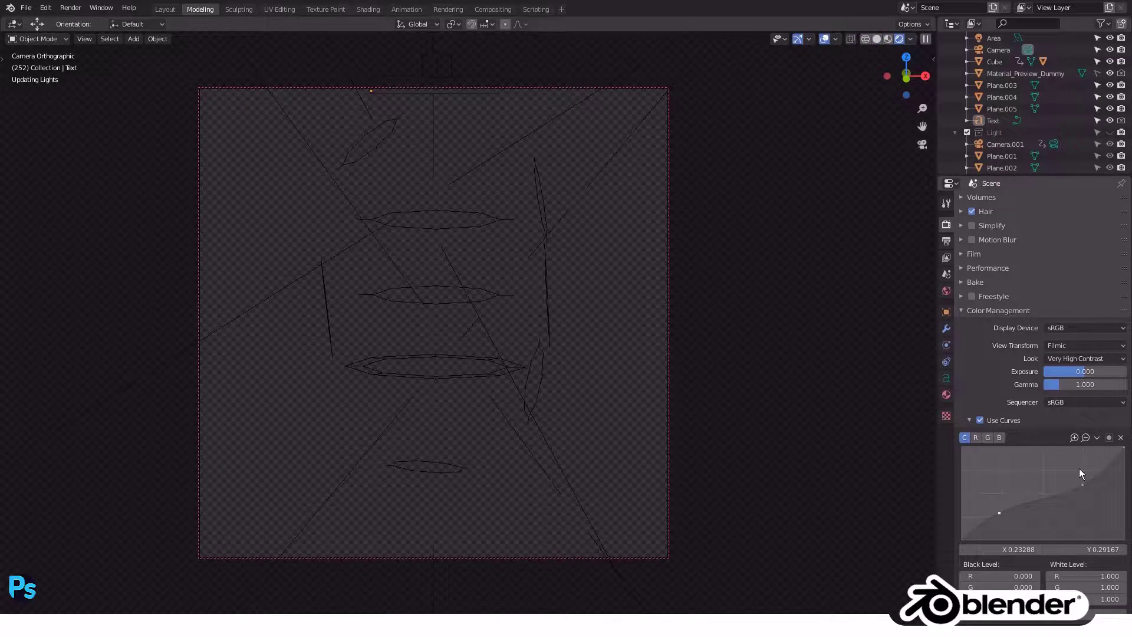
mouse_move(1084, 485)
left_mouse_down()
mouse_move(1051, 503)
mouse_move(1088, 476)
mouse_move(1099, 493)
mouse_move(1092, 471)
mouse_move(1058, 503)
mouse_move(996, 517)
left_mouse_up()
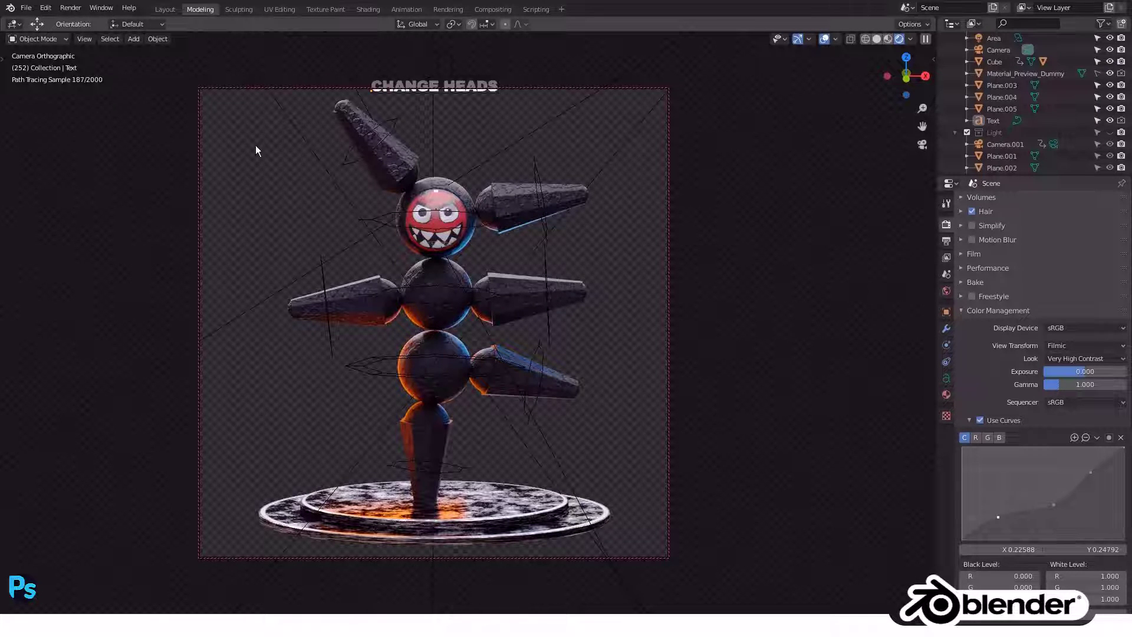
key("shift+z")
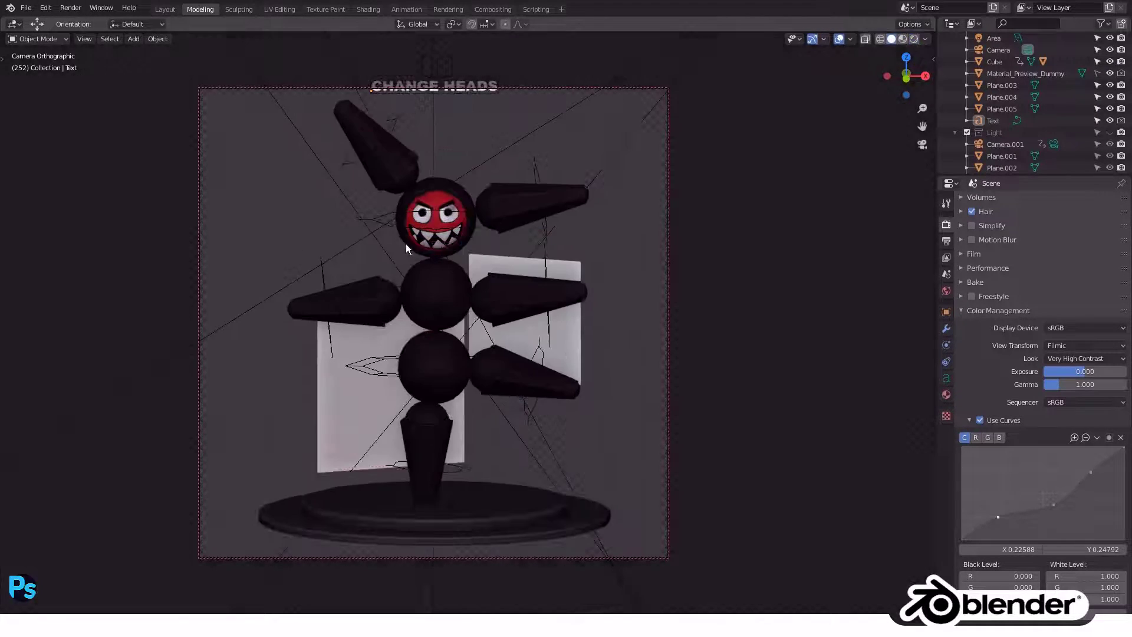
key("KP_3")
Move the area light to a new spot in side view, then preview it rendered through the camera.
left_click(475, 175)
key("g")
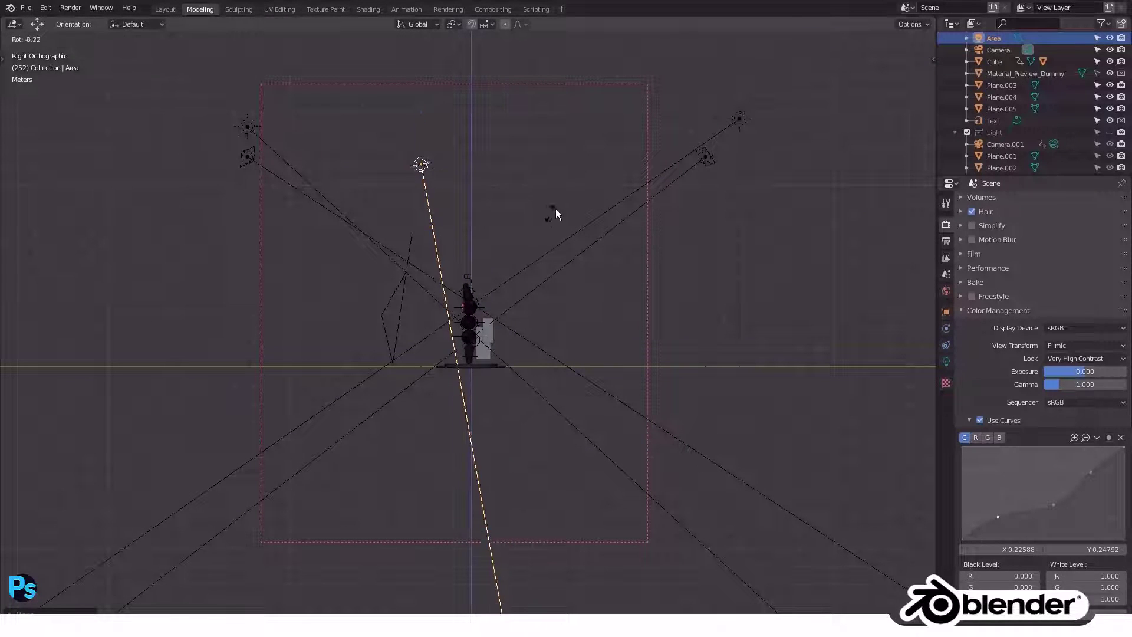
left_click(560, 207)
key("KP_0")
key("shift+z")
key("shift+z")
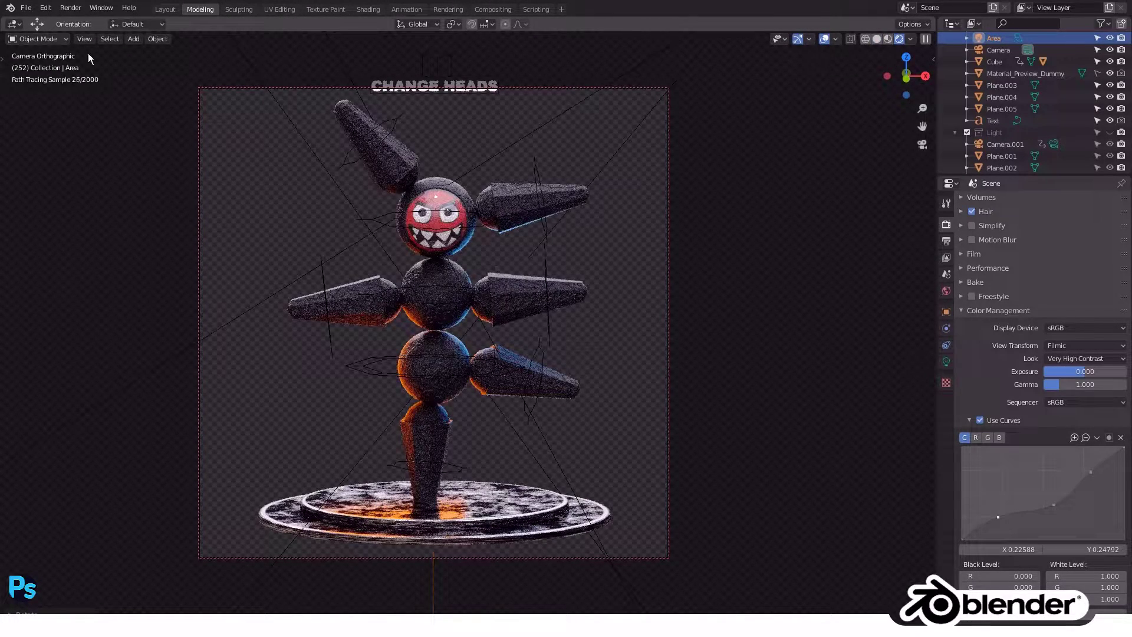
Set the left orange glowing plane's emission strength to 14.
key("shift+z")
left_click(363, 373)
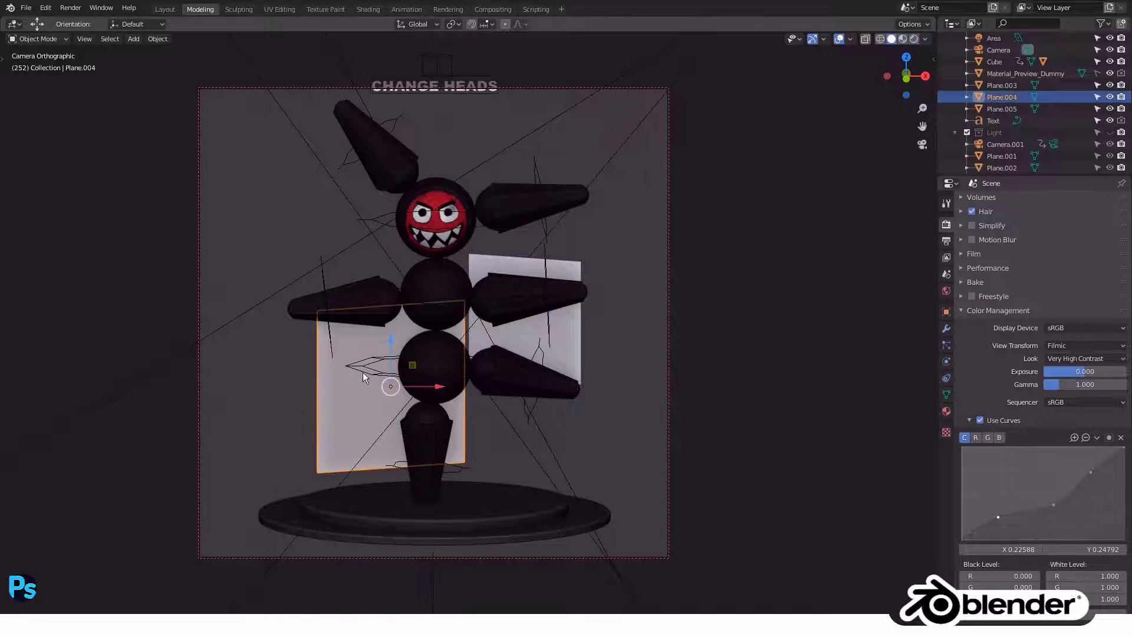
key("KP_3")
left_click(946, 411)
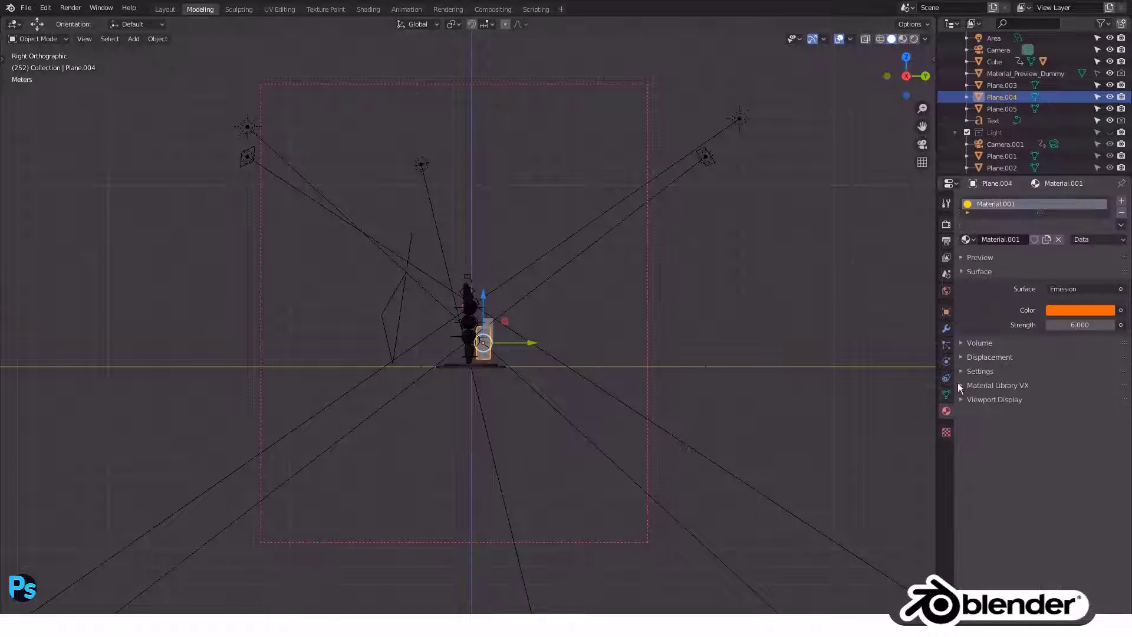
left_click(1066, 329)
type("14")
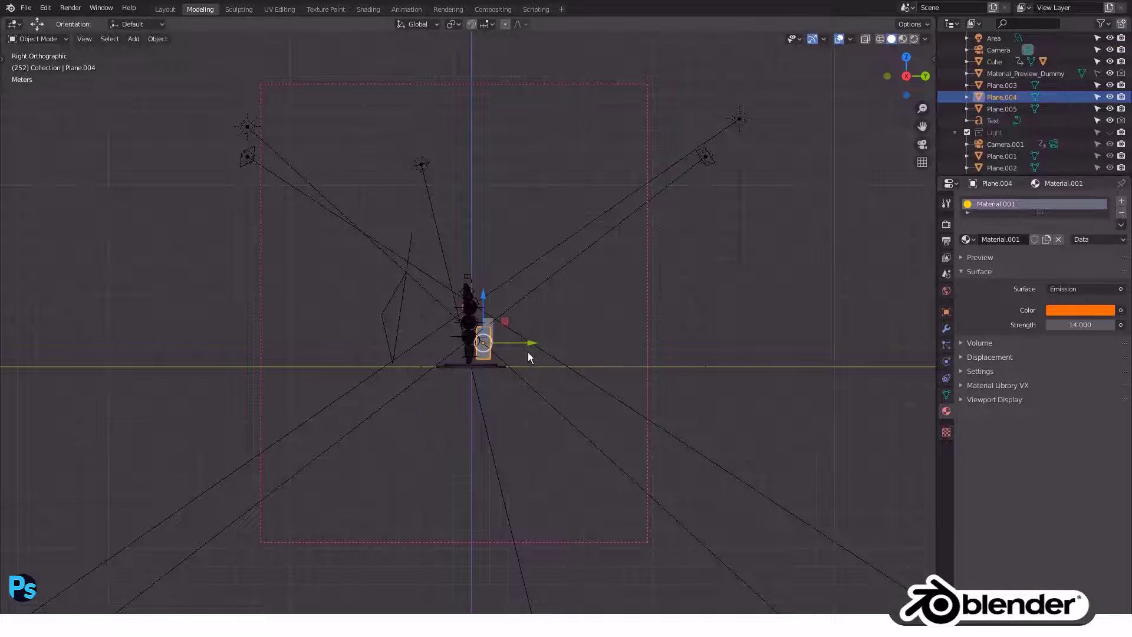
key("KP_0")
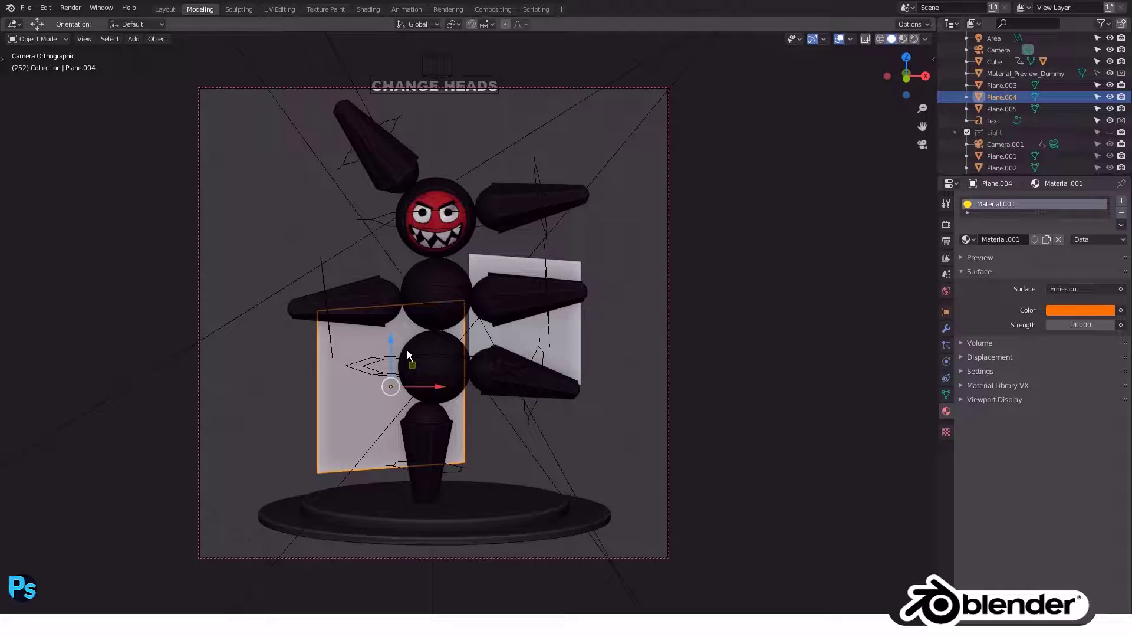
Slide the orange plane further left behind the character in camera view.
left_click_drag(390, 353, 391, 338)
left_click_drag(422, 373, 411, 372)
key("z")
left_click(486, 366)
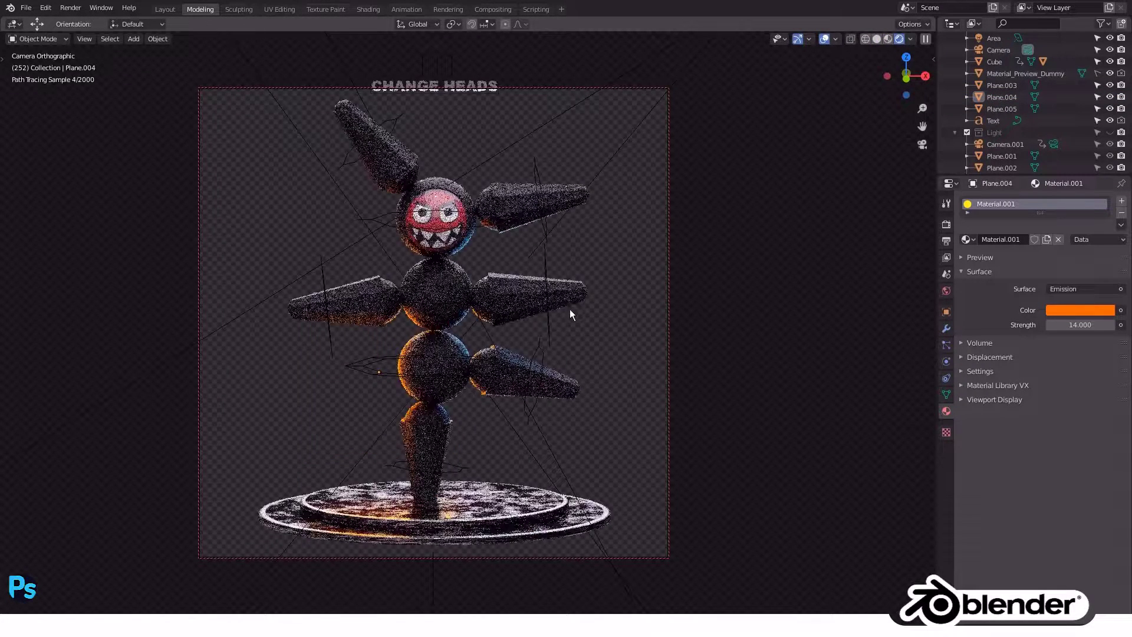
left_click(568, 341)
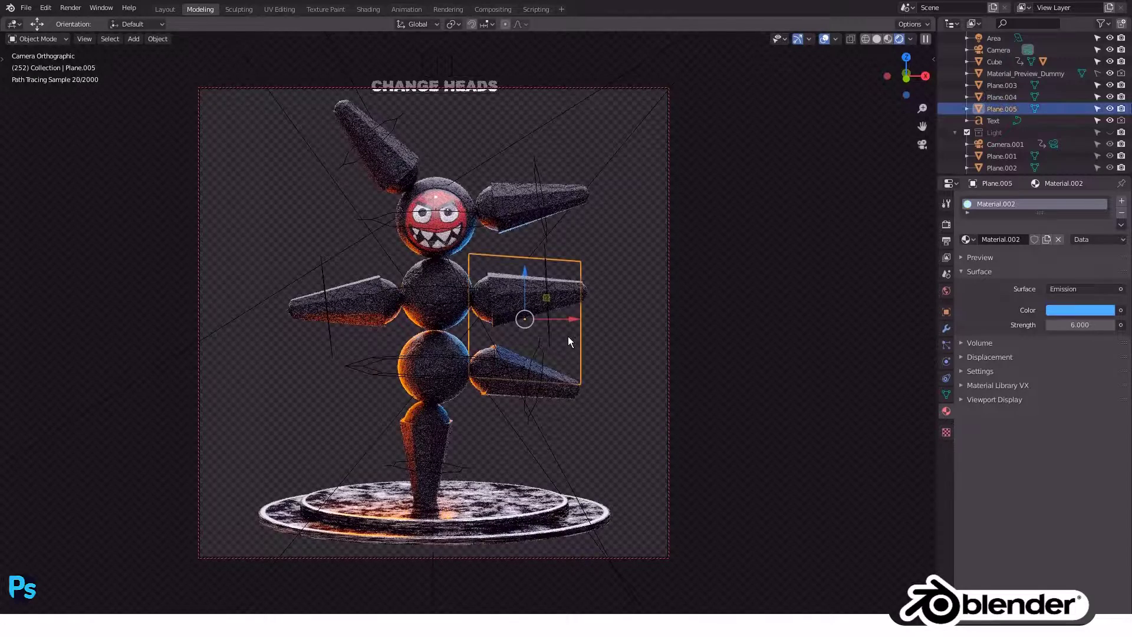
left_click_drag(567, 341, 384, 366)
left_click(385, 367)
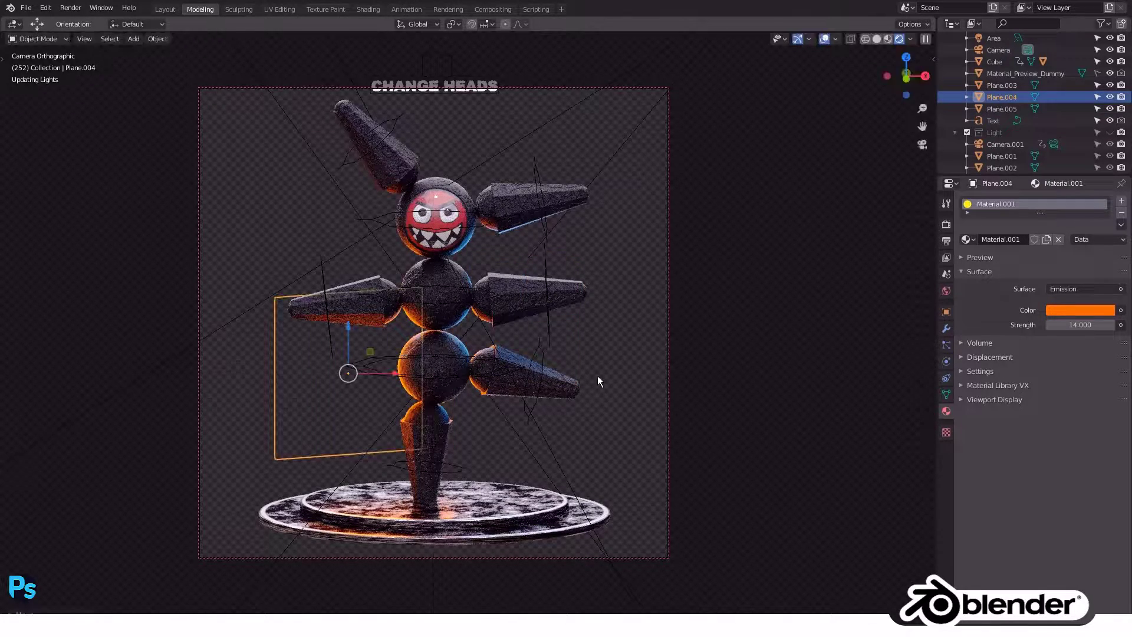
Fine-tune the orange plane's sideways position along X, then clear the selection.
key("g")
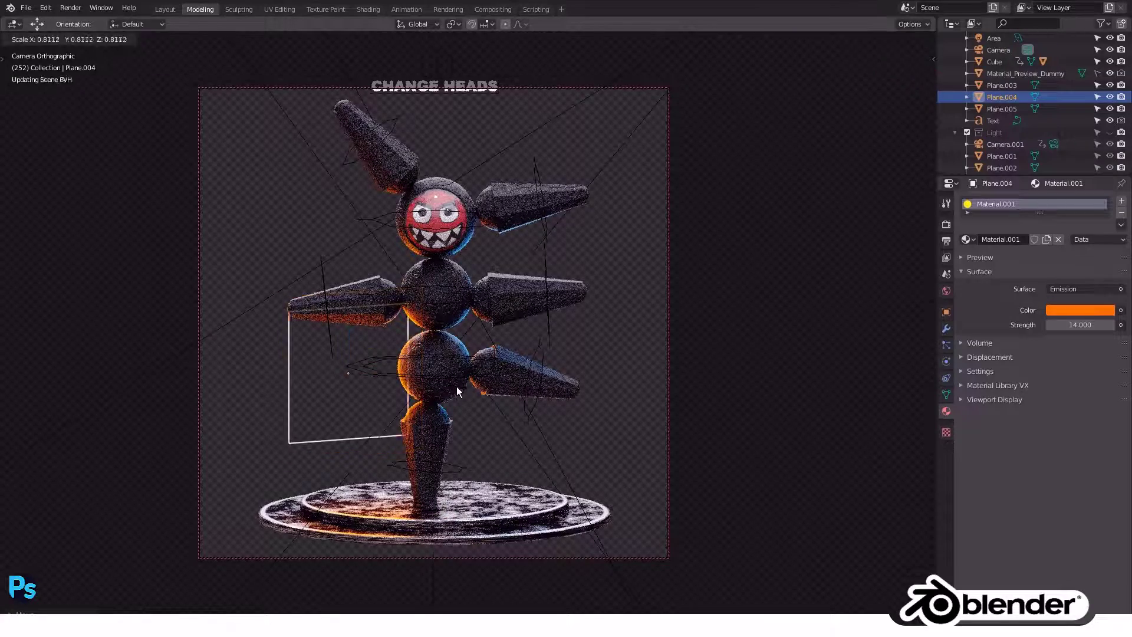
key("Escape")
key("g")
key("x")
left_click(403, 378)
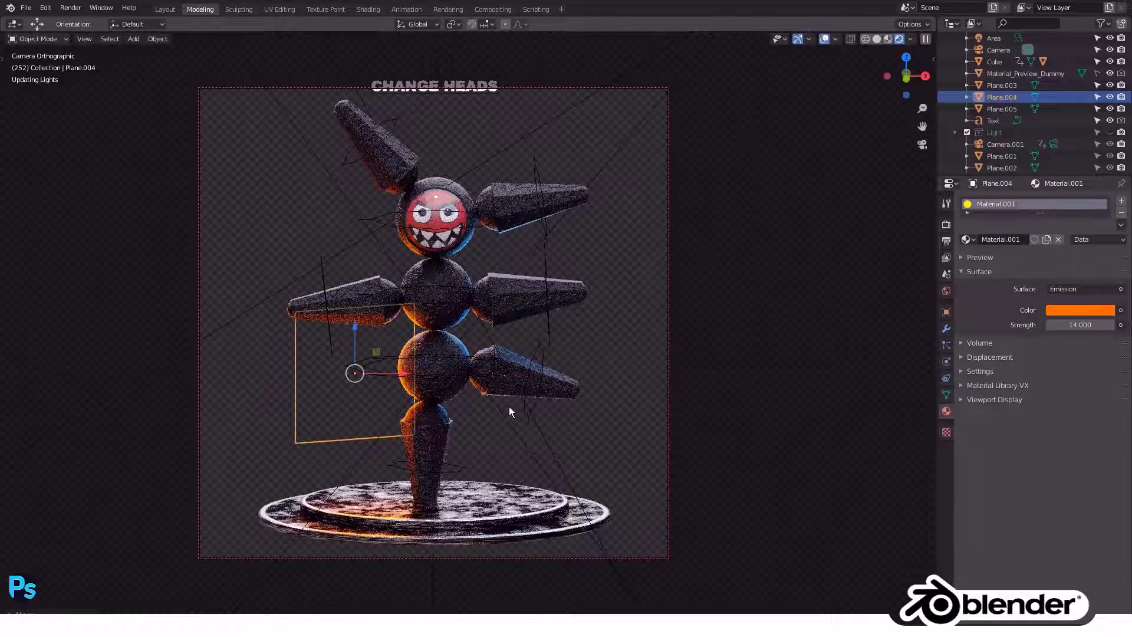
left_click(523, 348)
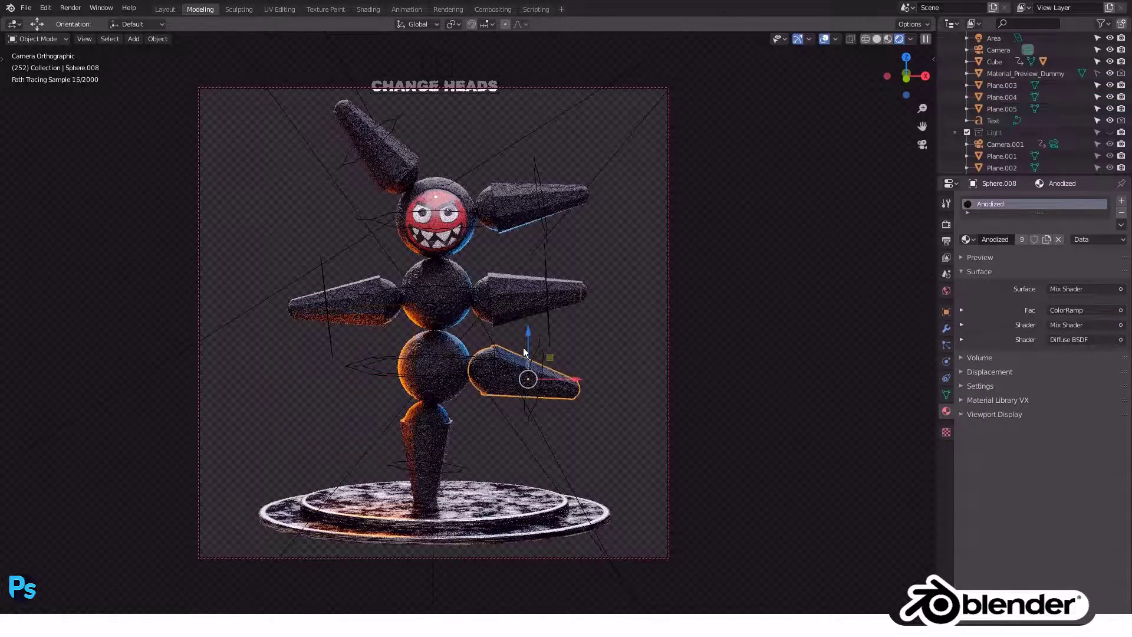
left_click(601, 251)
left_click(26, 8)
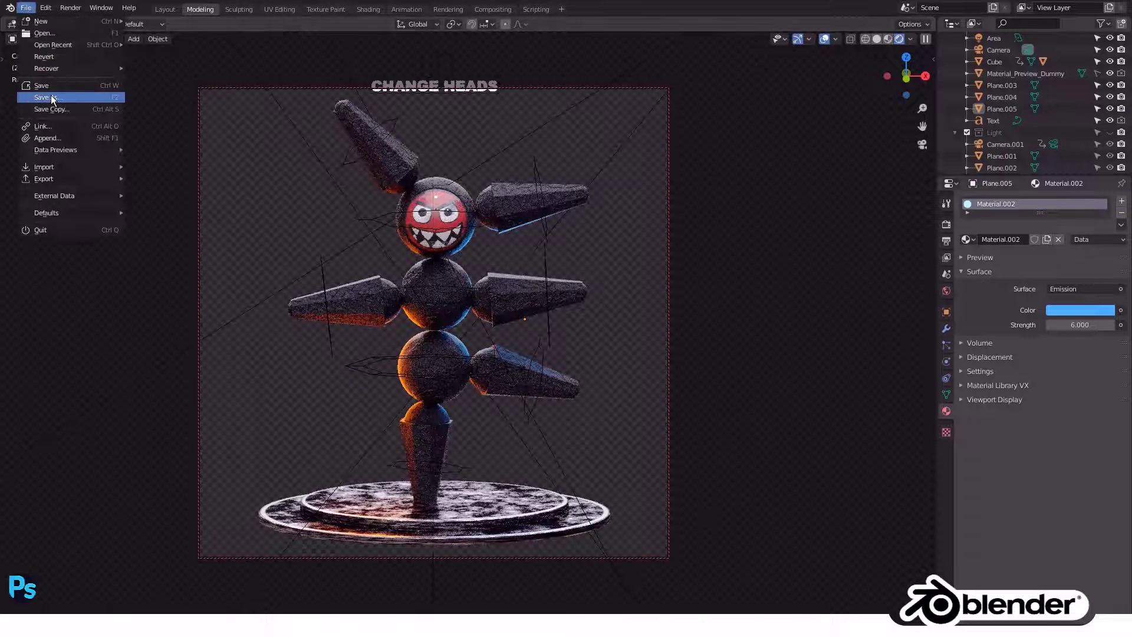
Render the current frame 252 as an image via Render Image.
left_click(69, 8)
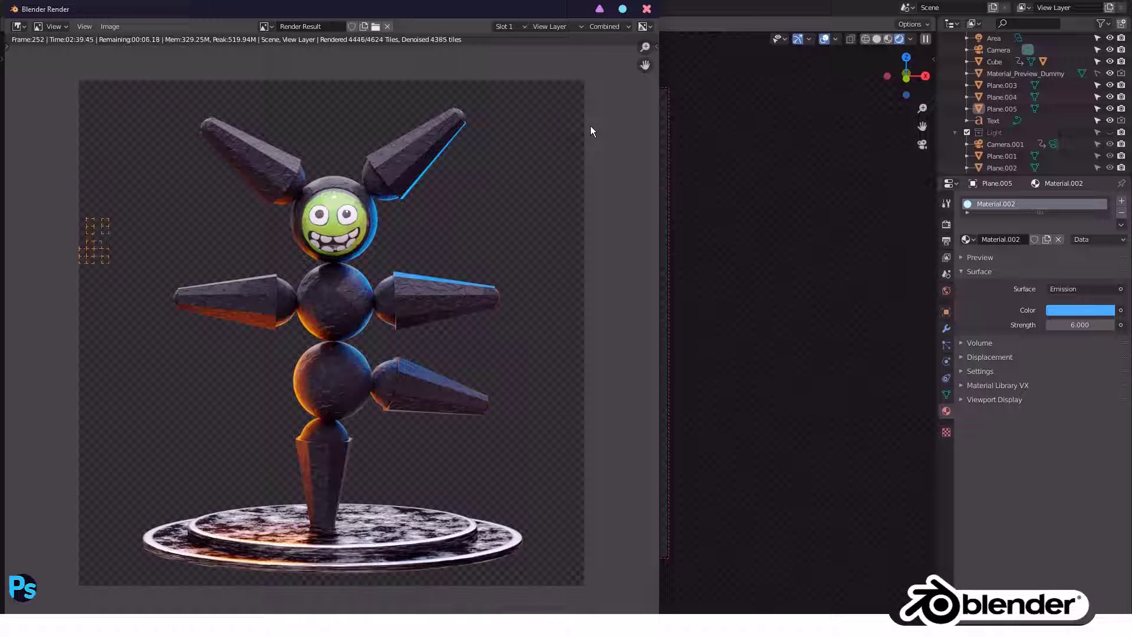
Close the render and lower both pedestal discs 0.1421 m along Z, then return to camera view.
left_click(647, 9)
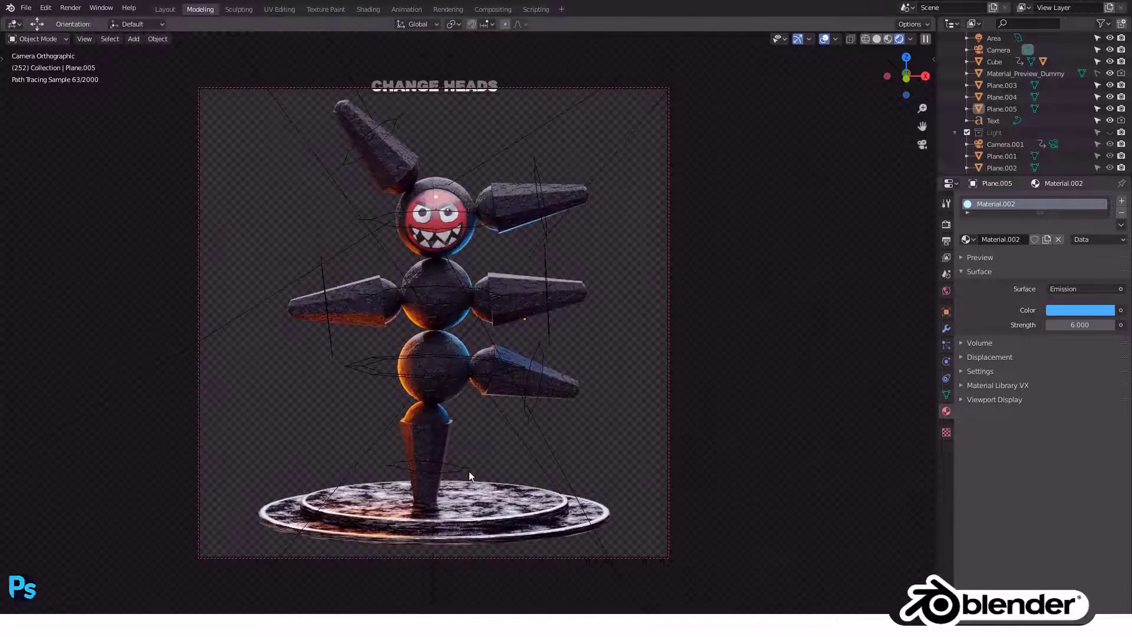
left_click(483, 501)
key("KP_1")
scroll(480, 490, "up", 2)
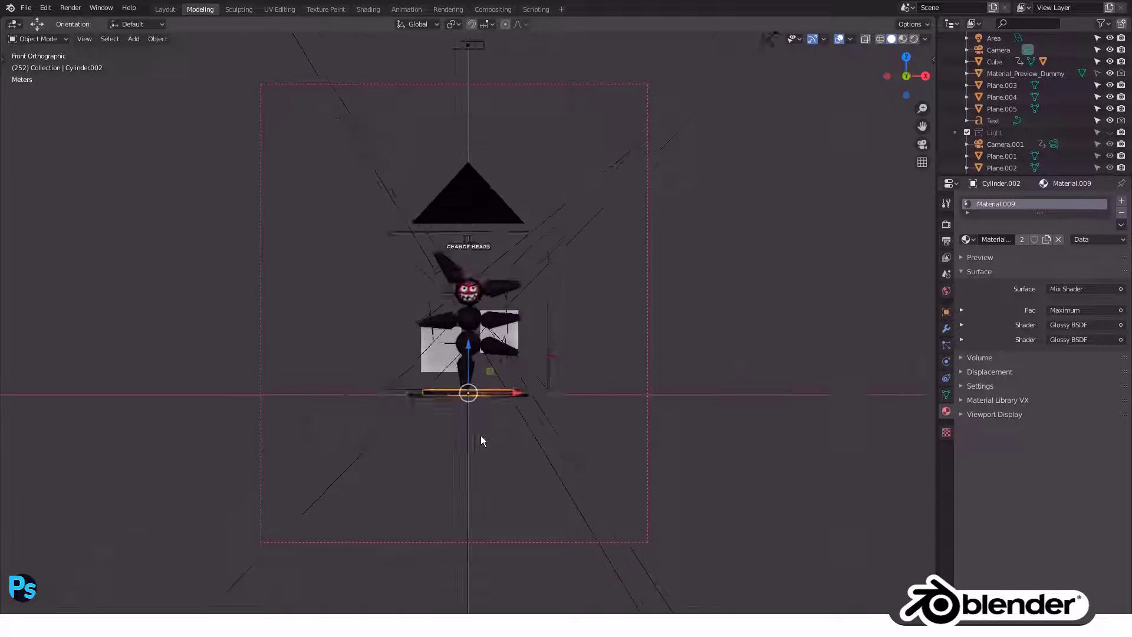
scroll(479, 427, "up", 4)
scroll(476, 421, "up", 2)
left_click(728, 405, "shift")
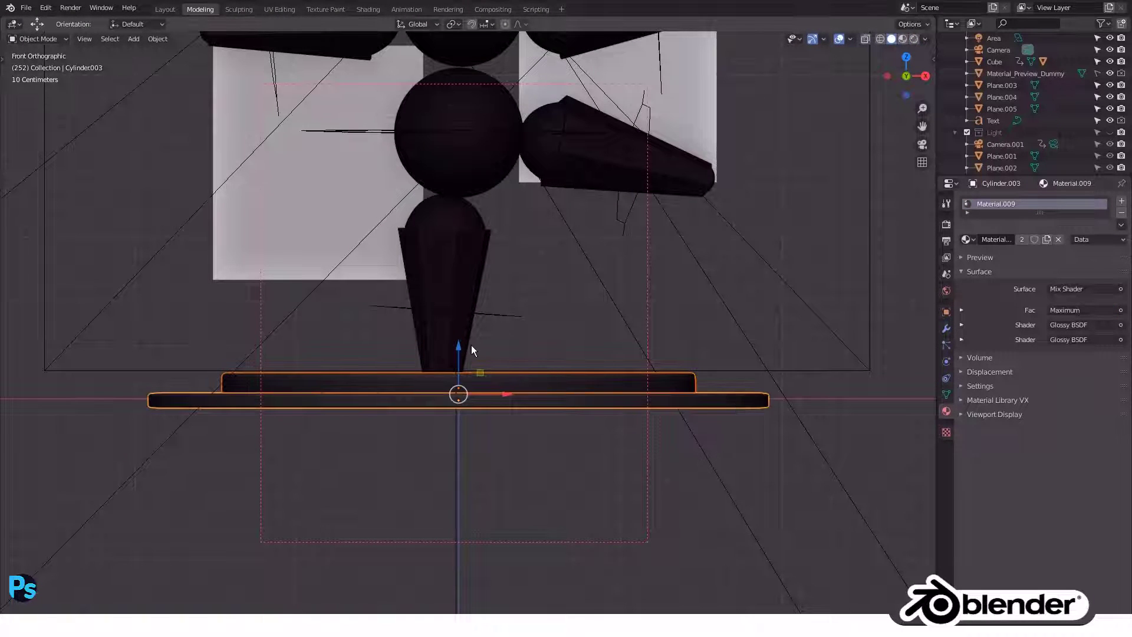
key("g")
key("z")
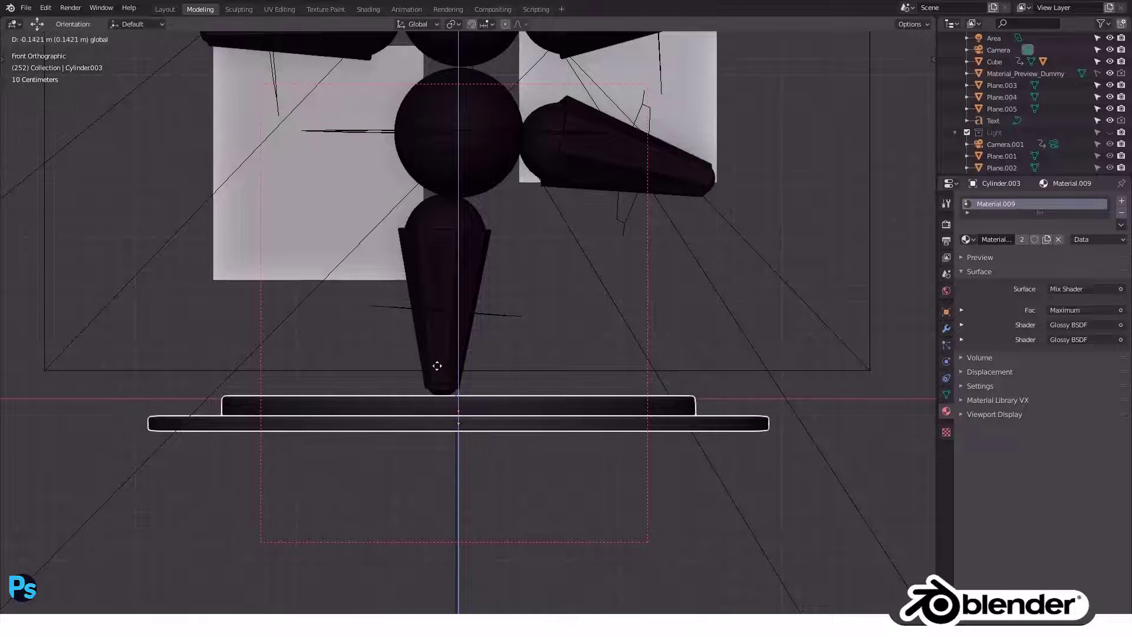
left_click(437, 366)
scroll(590, 319, "down", 4)
key("KP_0")
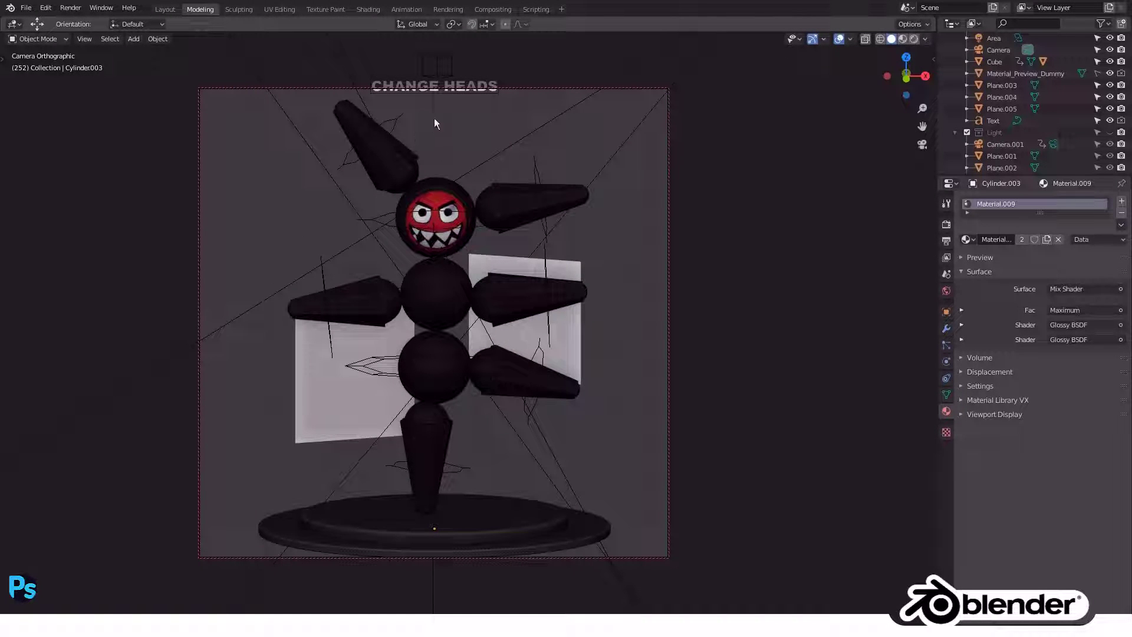
Keyframe the small cube above the CHANGE HEADS title and put the armature into Pose Mode.
left_click(438, 63)
key("i")
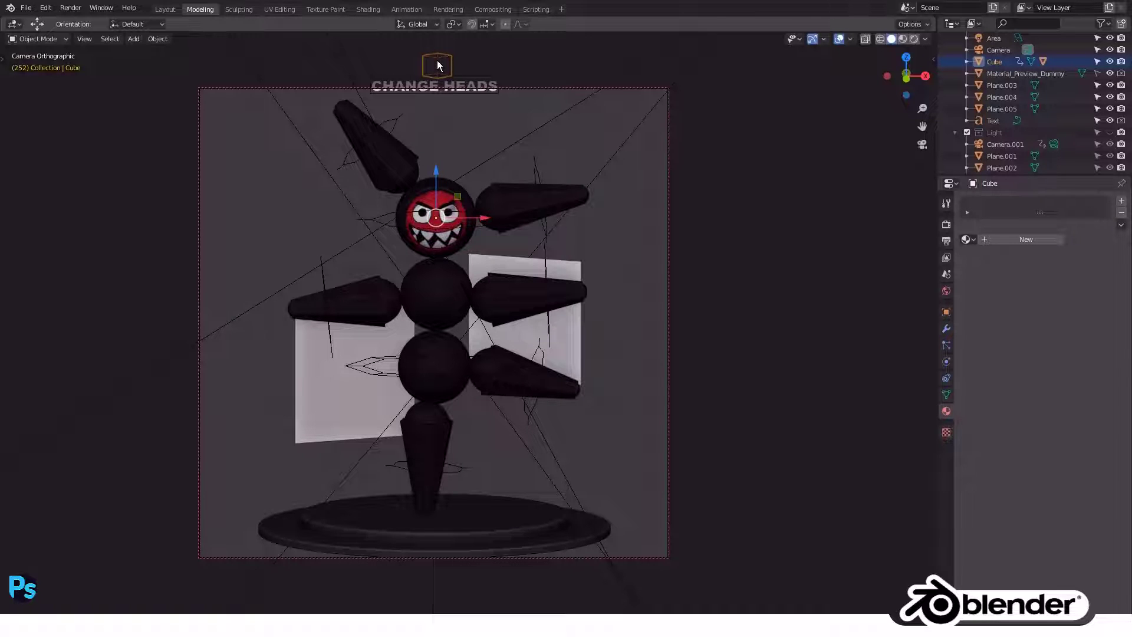
key("alt+a")
left_click(533, 160)
key("ctrl+Tab")
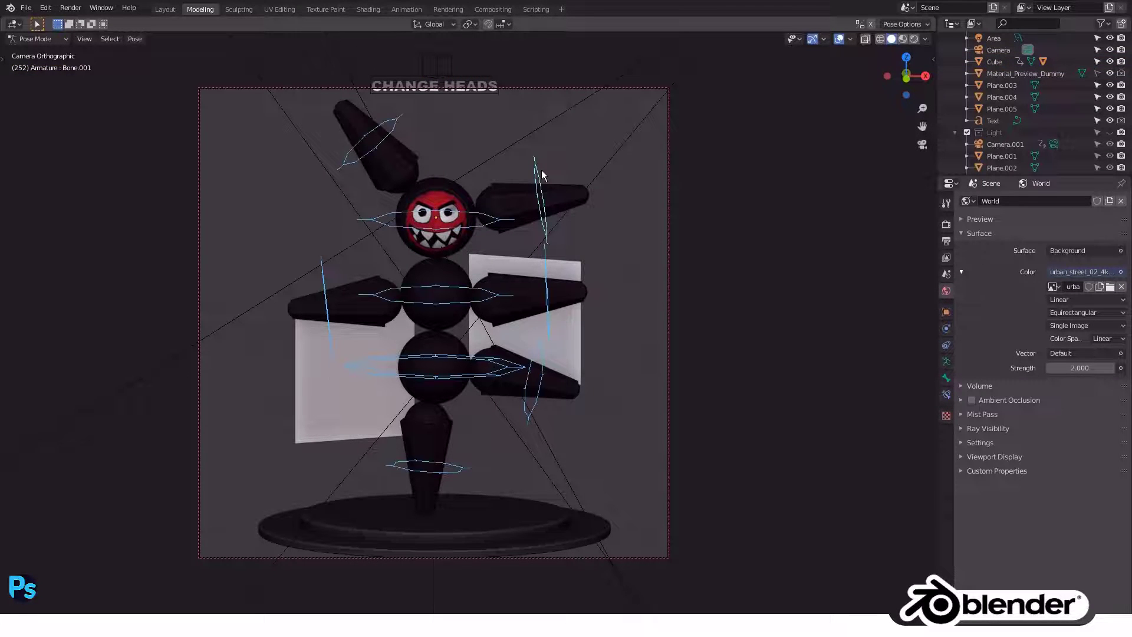
Start a render and lower the World Surface Strength from 2 to 1.3.
left_click(70, 7)
left_click(80, 21)
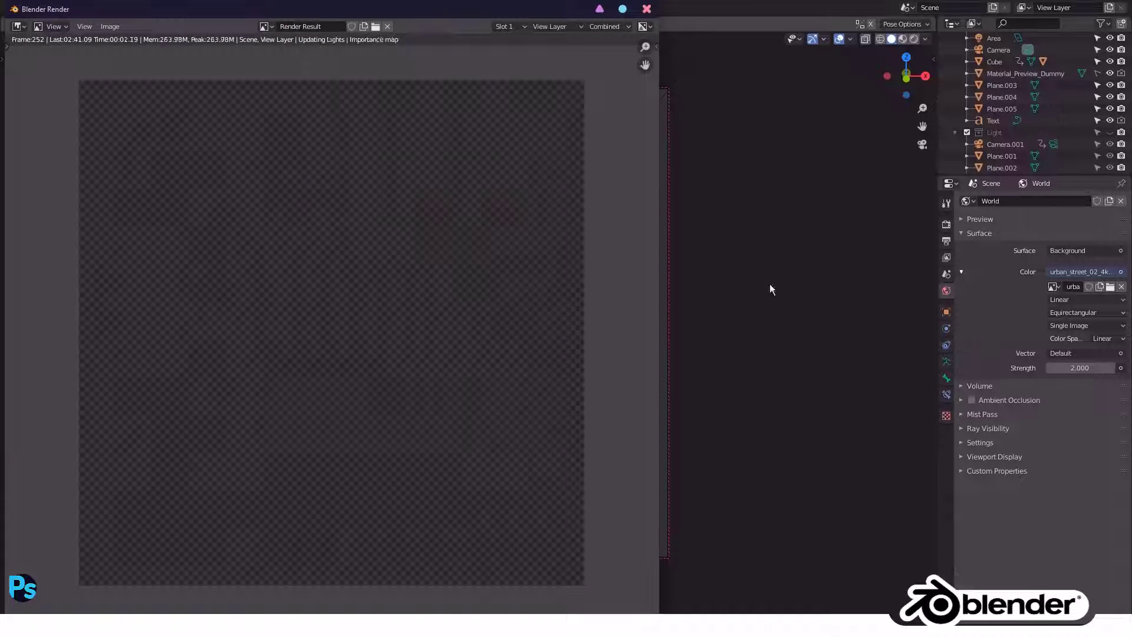
double_click(1070, 367)
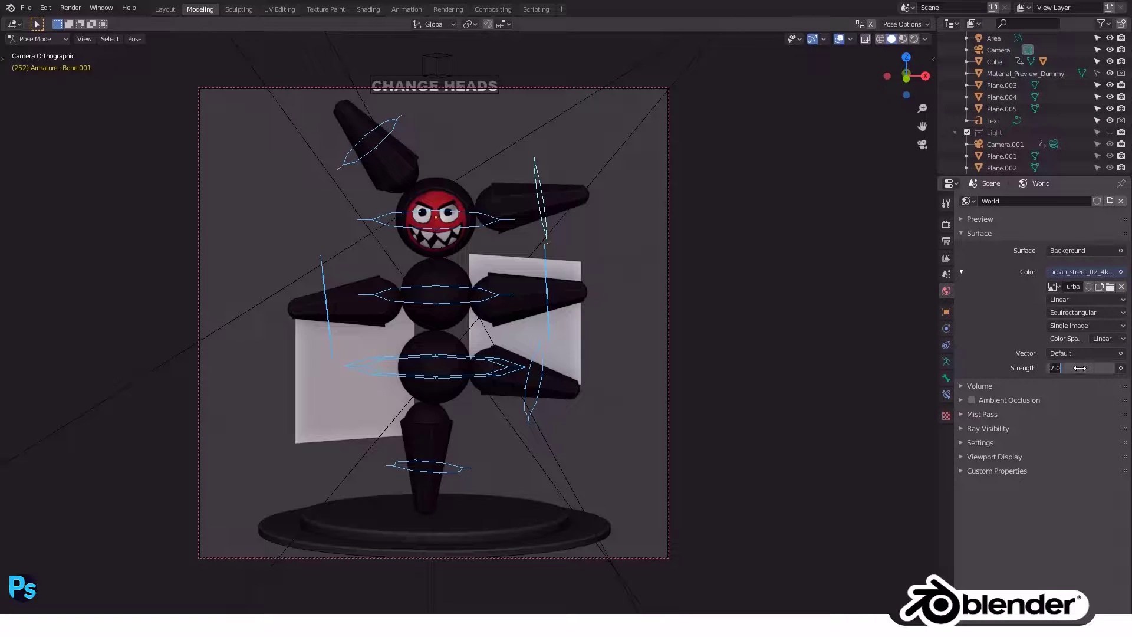
type("1")
key("Return")
Re-render the frame full screen with the dimmer 1.3 world lighting, then close it.
key("F11")
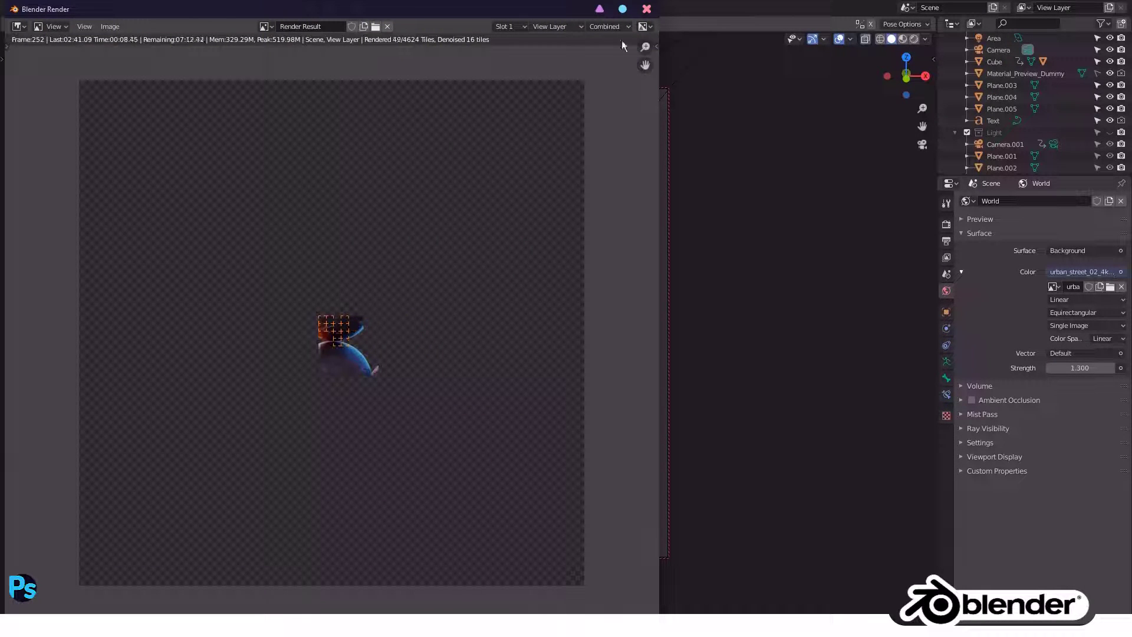
left_click(645, 9)
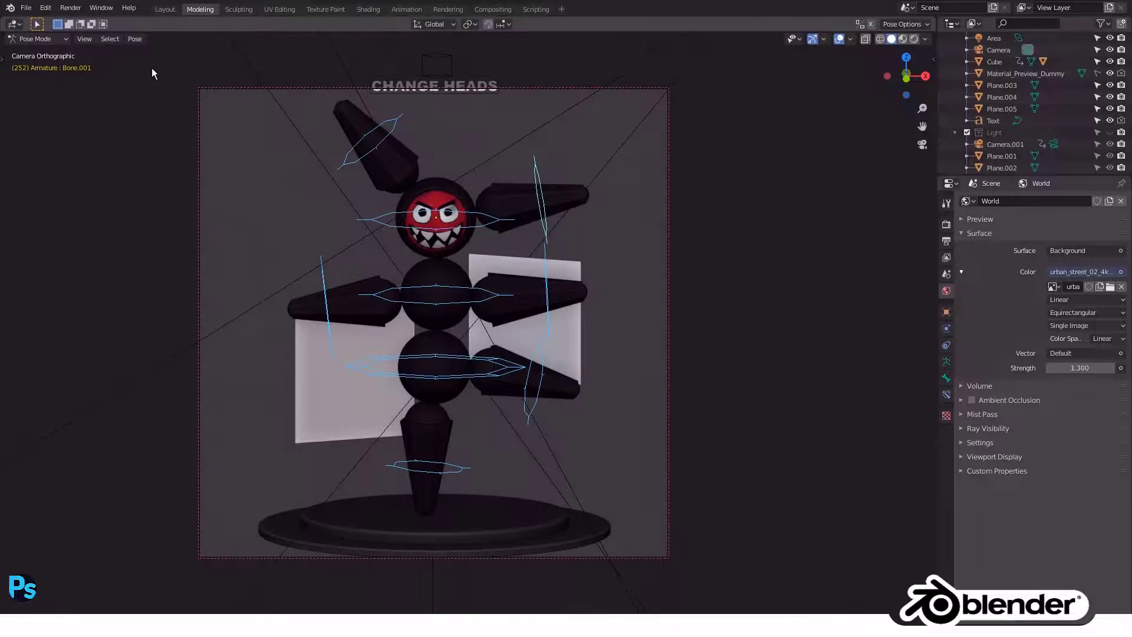
left_click(71, 7)
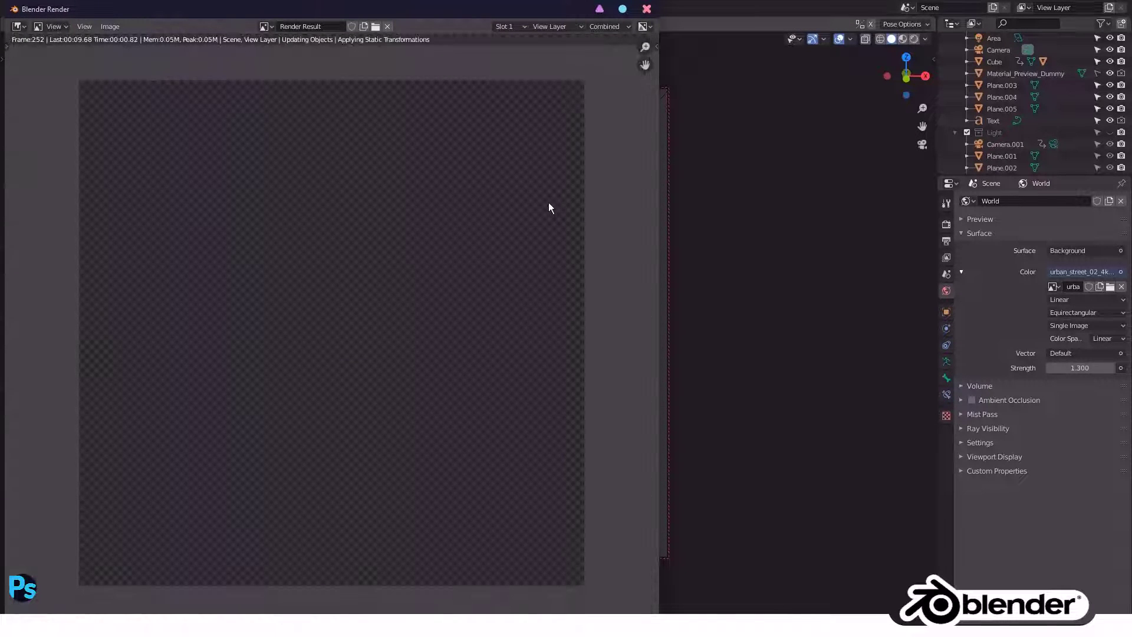
left_click(623, 10)
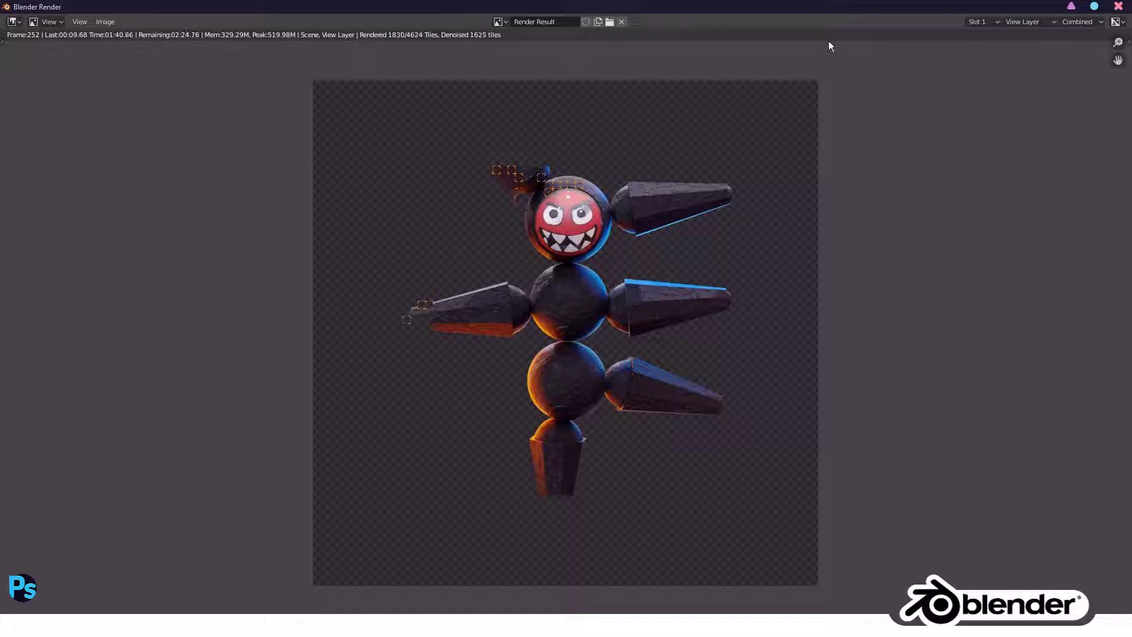
left_click(1117, 8)
Split the view into a Shader Editor and delete the arm material's Noise Texture node.
left_click_drag(935, 32, 552, 30)
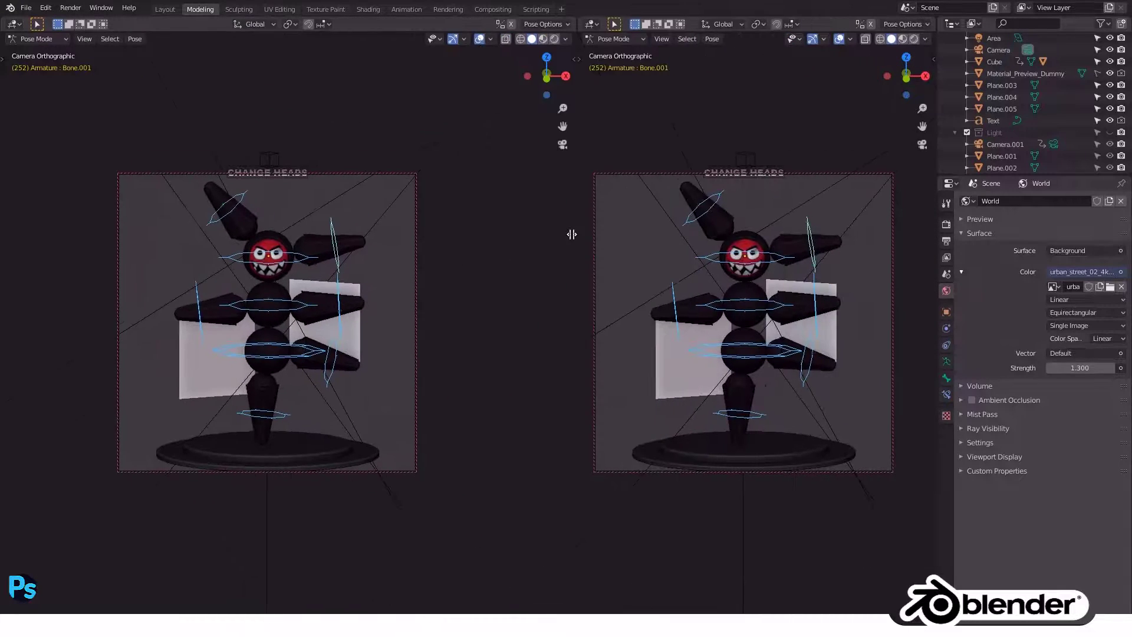
left_click(549, 25)
left_click(571, 105)
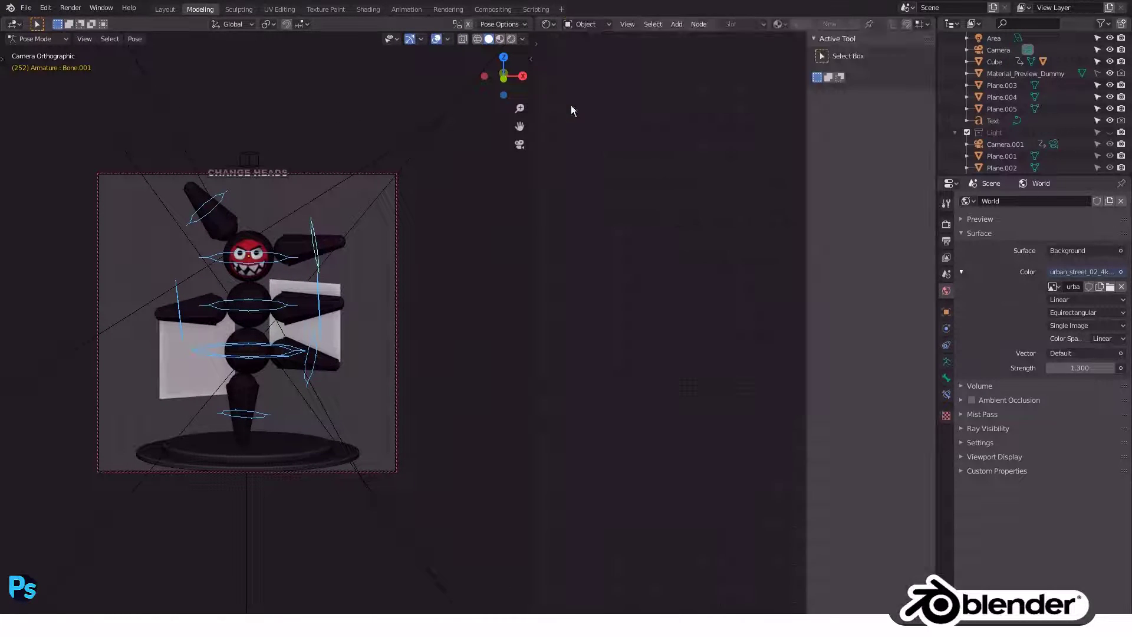
left_click(285, 236)
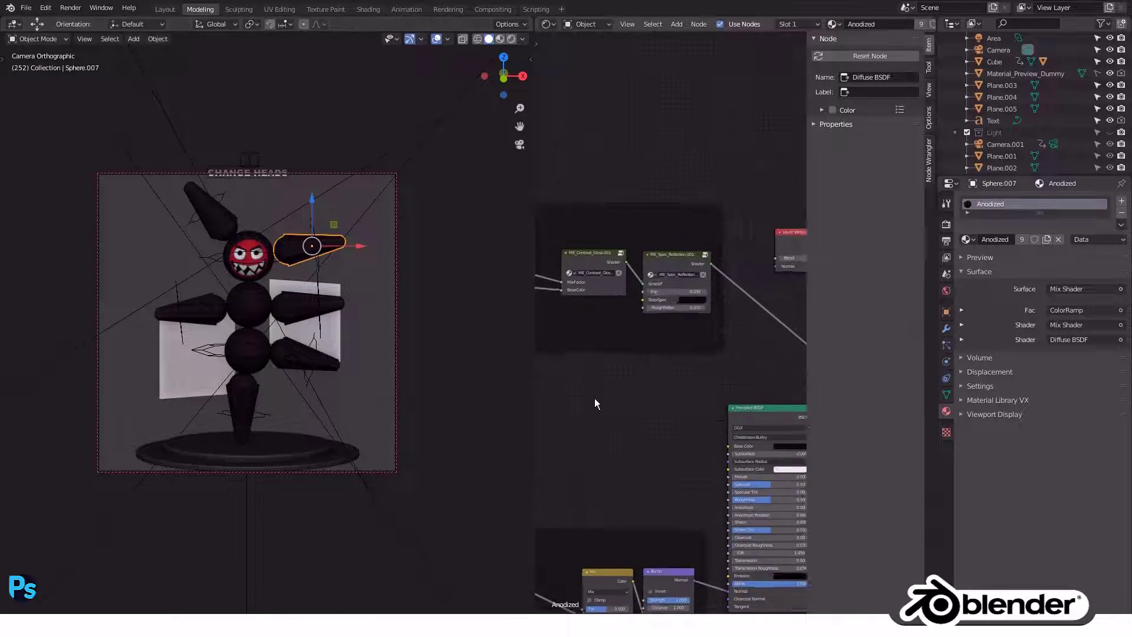
middle_click_drag(594, 398, 606, 266)
middle_click_drag(622, 333, 693, 275)
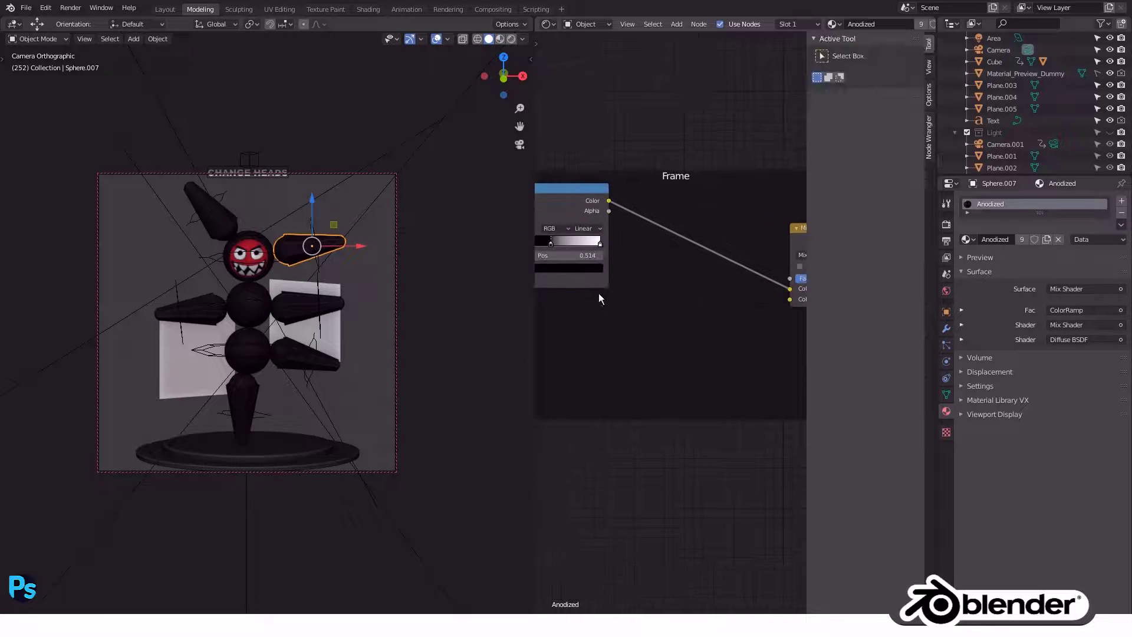
middle_click_drag(599, 292, 701, 321)
left_click(597, 331)
key("x")
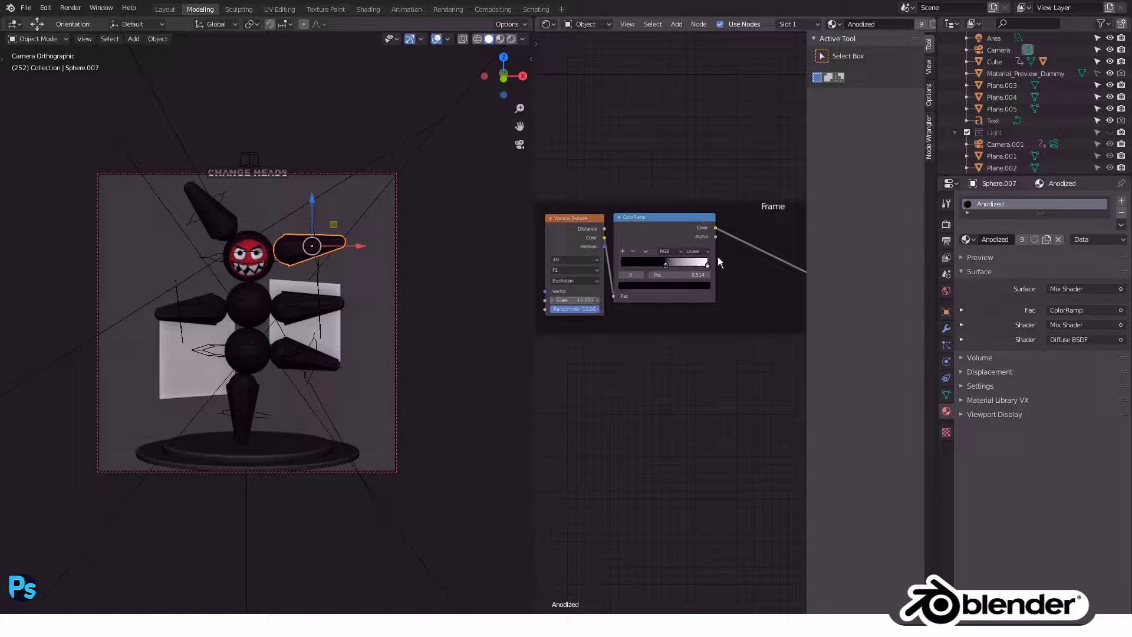
Set the arm's Bump node to Strength 0.225 and Distance 0.400.
middle_click_drag(716, 257, 640, 313)
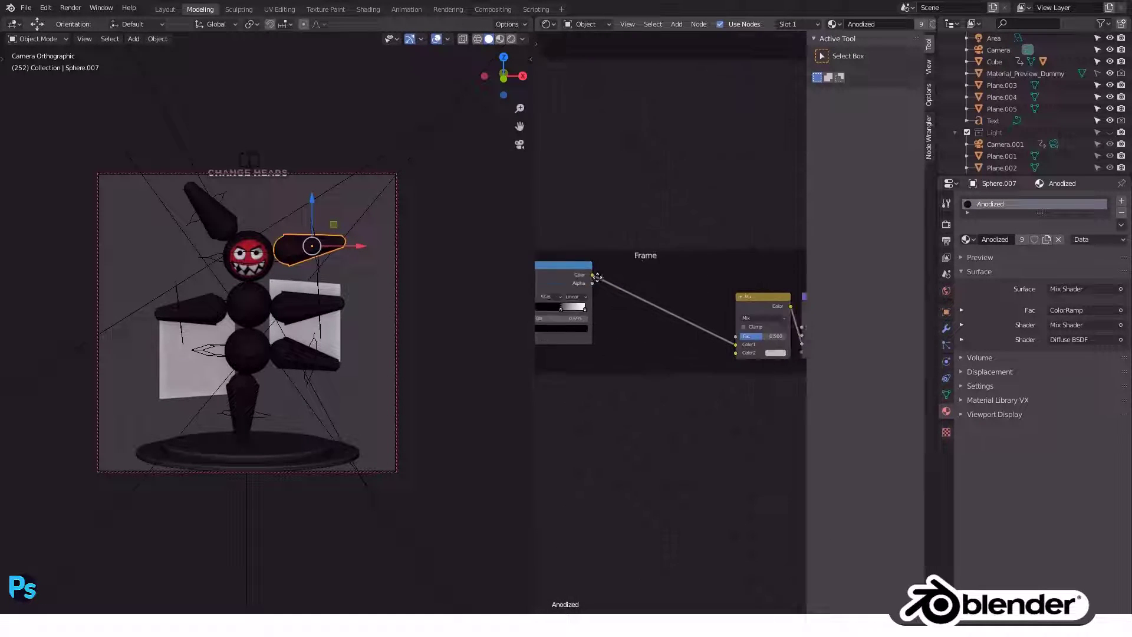
middle_click_drag(785, 385, 693, 338)
scroll(732, 294, "up", 1)
double_click(756, 281)
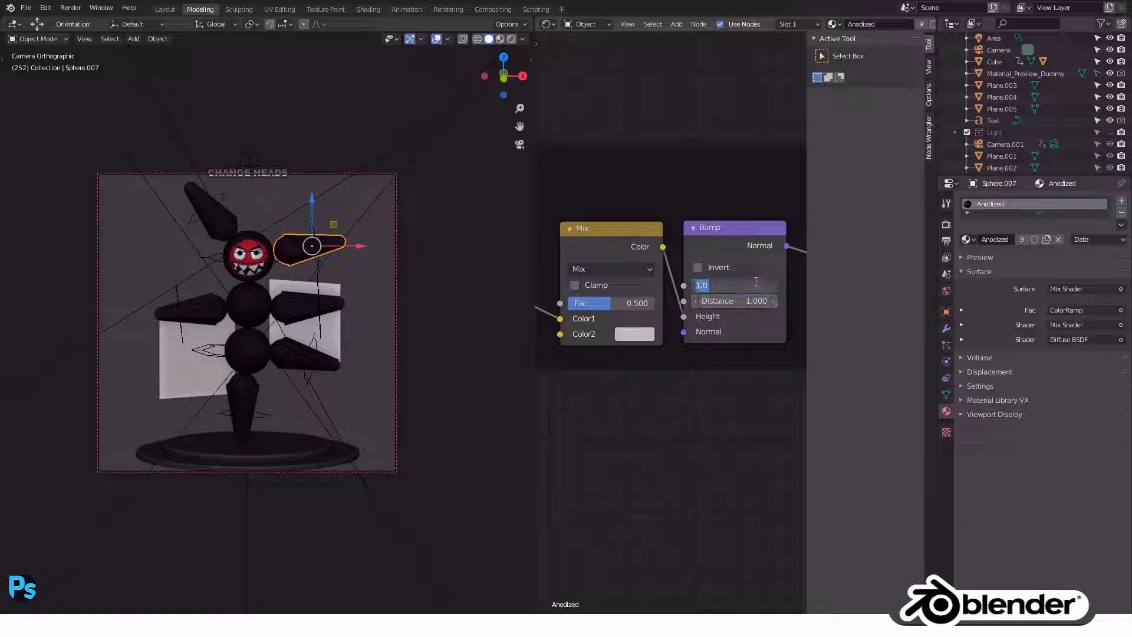
type("4")
key("Return")
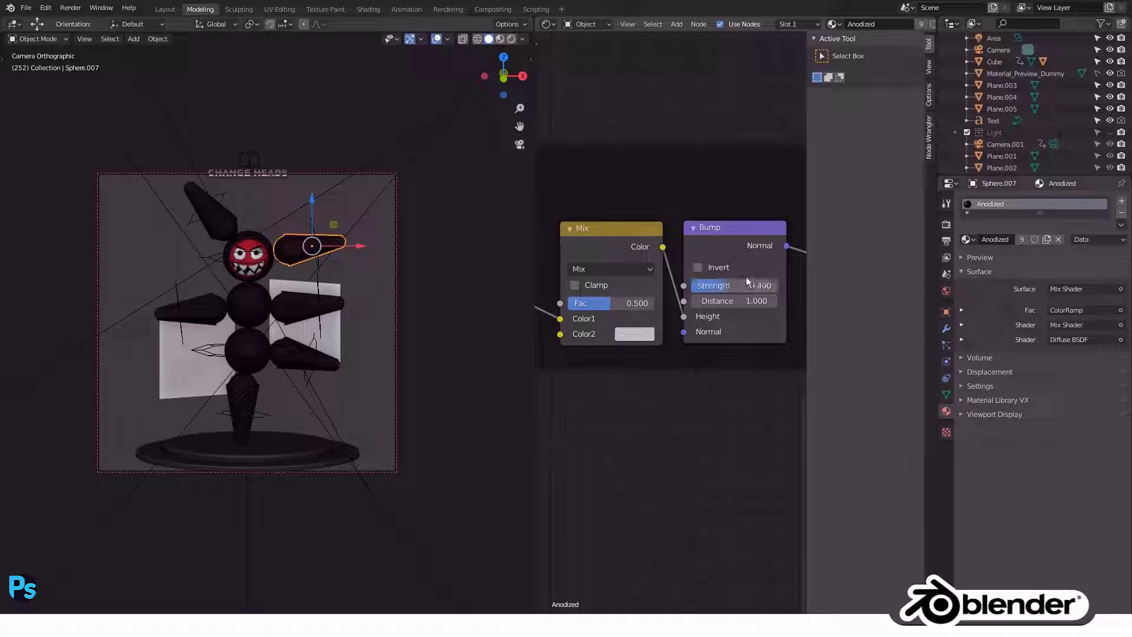
double_click(739, 301)
type(".4")
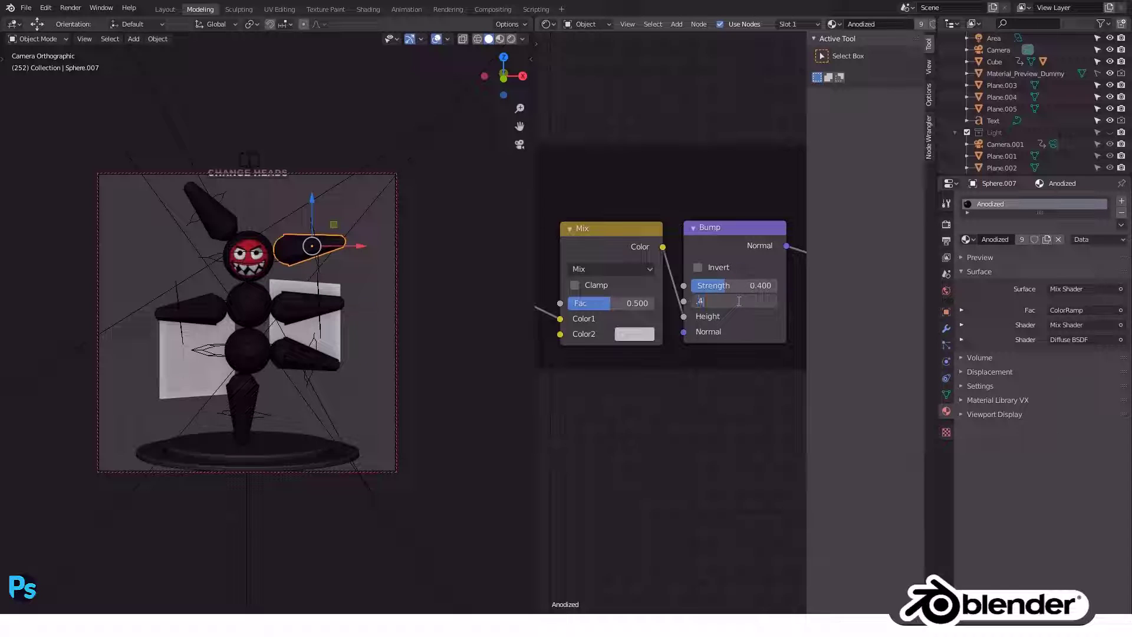
key("Return")
mouse_move(702, 288)
left_mouse_down()
mouse_move(678, 288)
mouse_move(687, 288)
left_mouse_up()
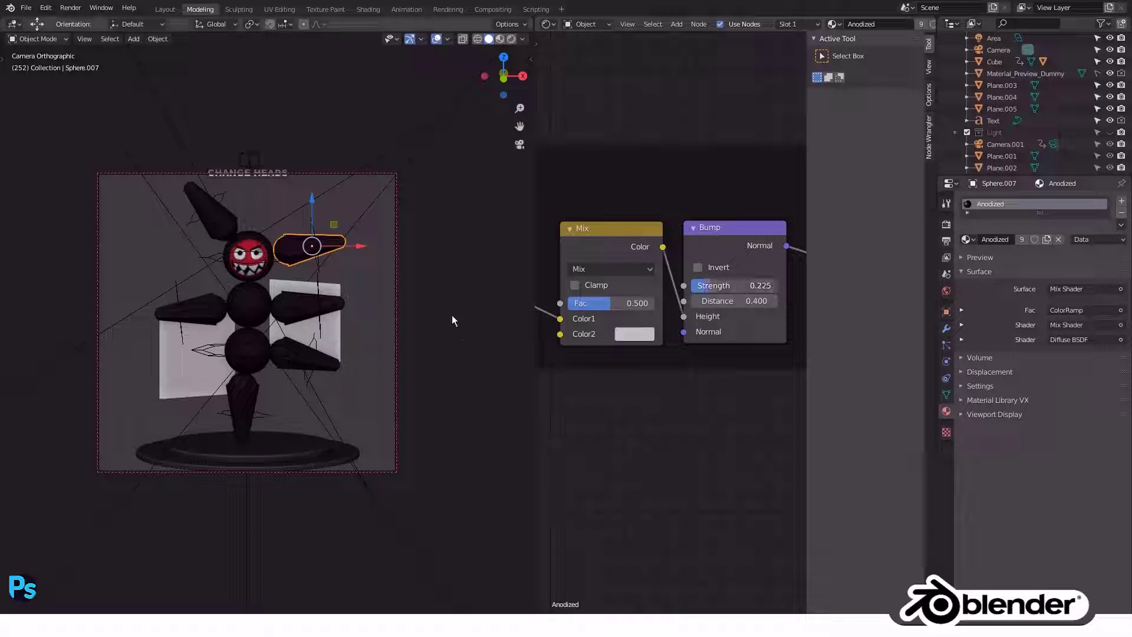
left_click(383, 316)
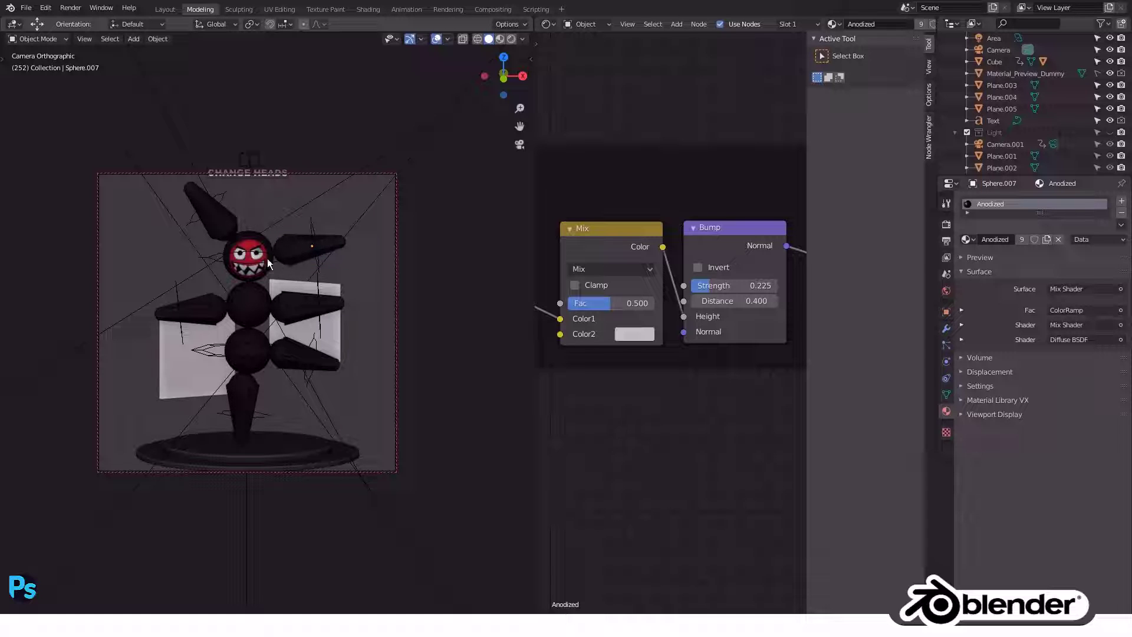
left_click(395, 269)
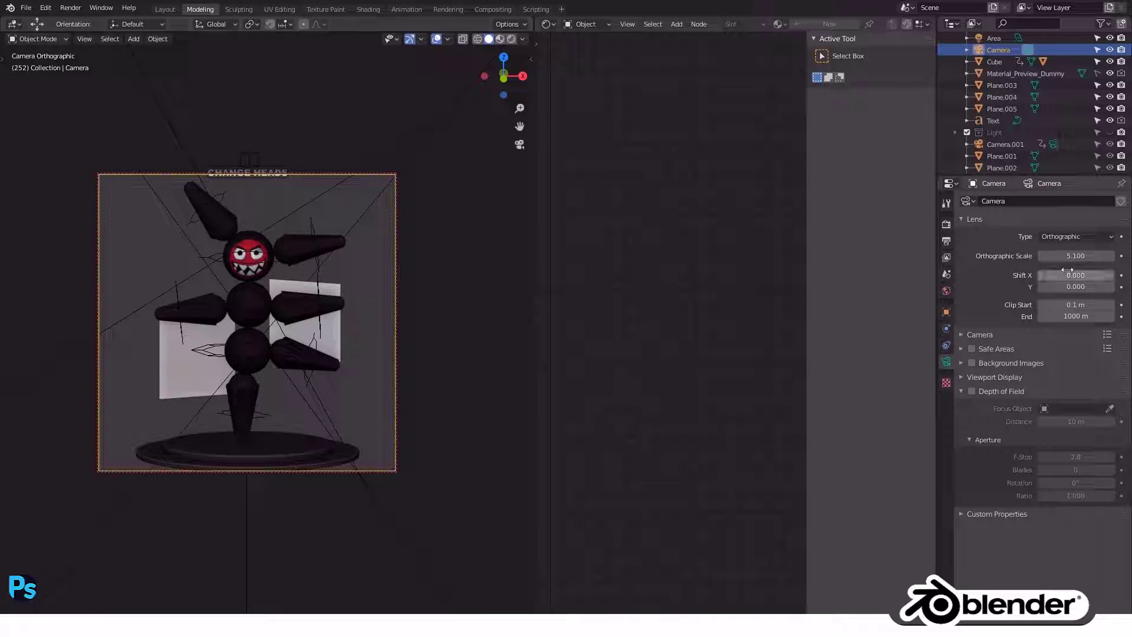
Set the camera orthographic scale to 6.500, save an incremented file copy, and preview rendered shading.
left_click_drag(1074, 256, 1079, 258)
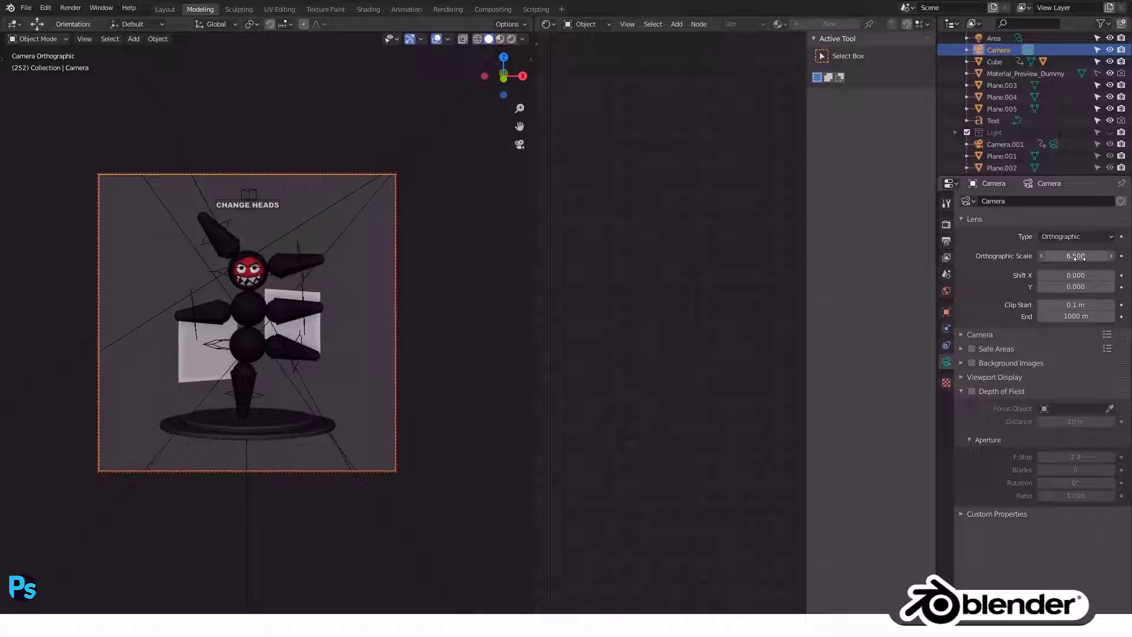
left_click(381, 200)
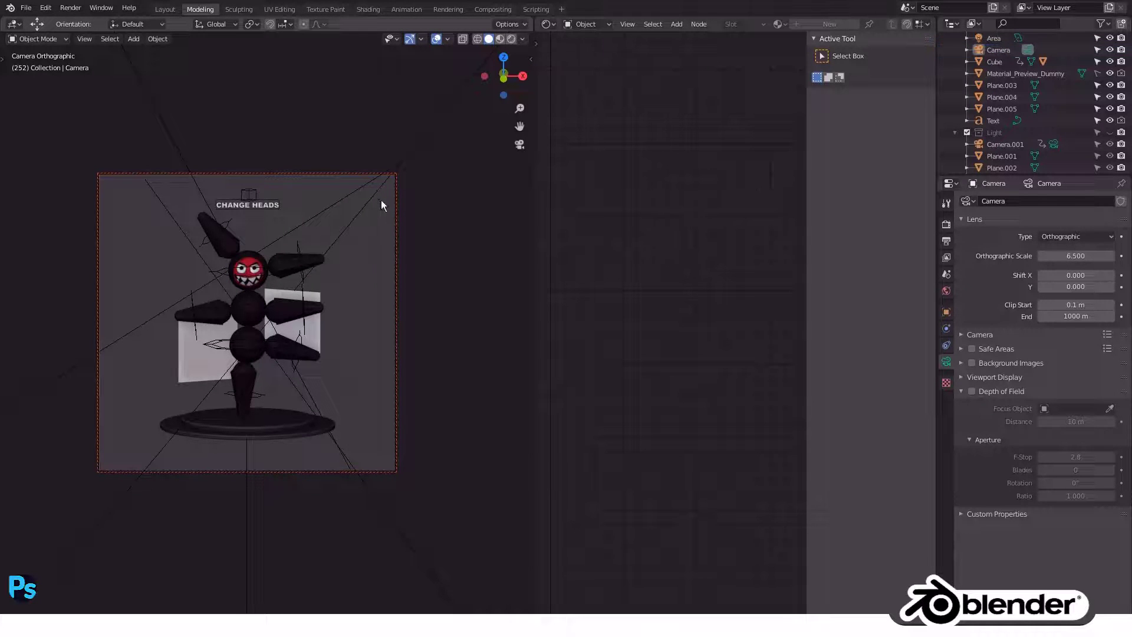
left_click(26, 8)
left_click(53, 98)
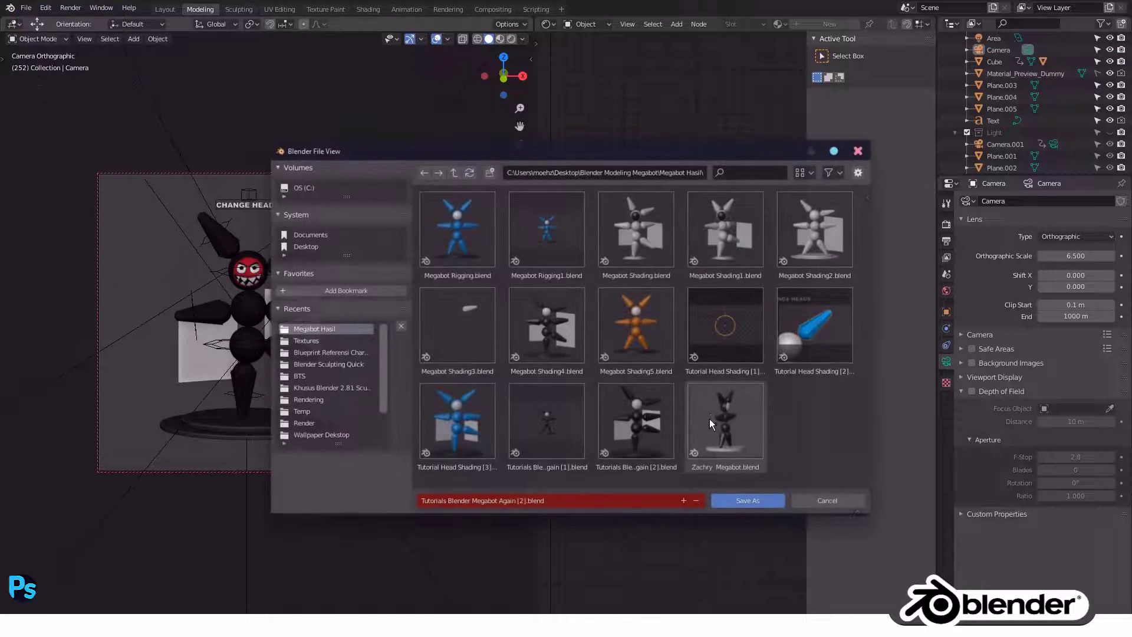
left_click(685, 500)
left_click(685, 500)
left_click(723, 502)
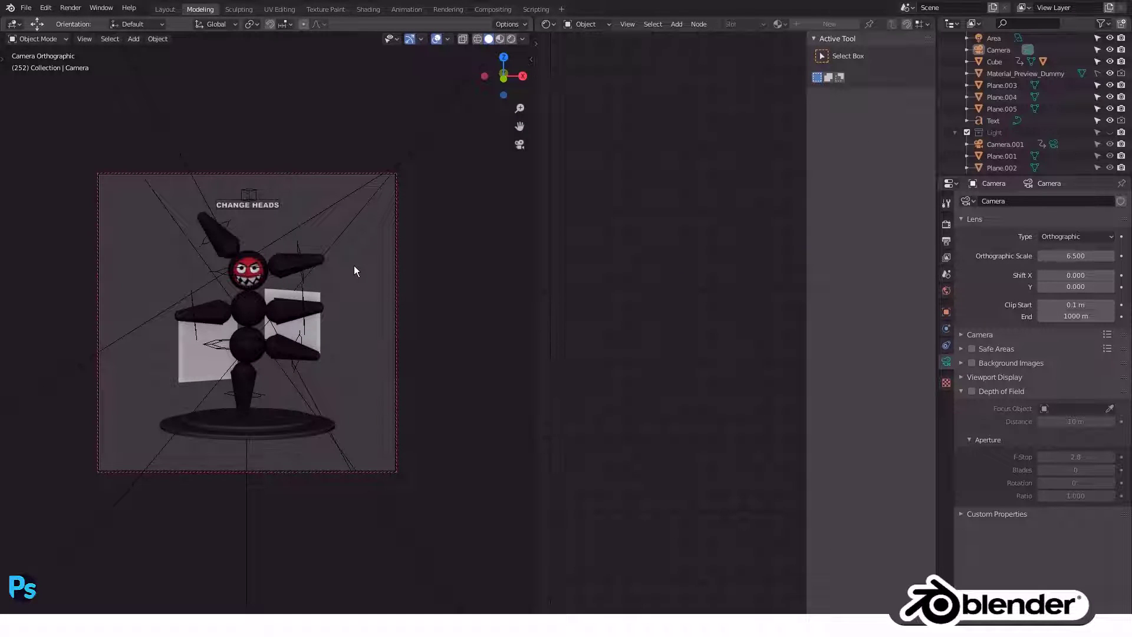
key("z")
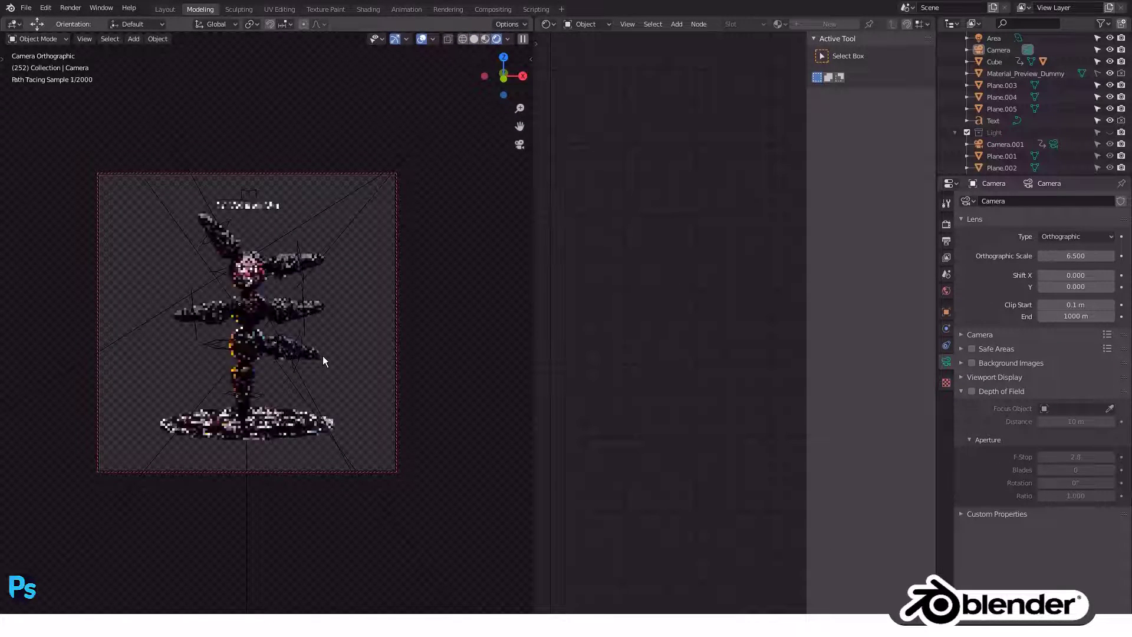
Try moving the orange emission light plane along X, then cancel and deselect it.
left_click(182, 368)
key("g")
key("x")
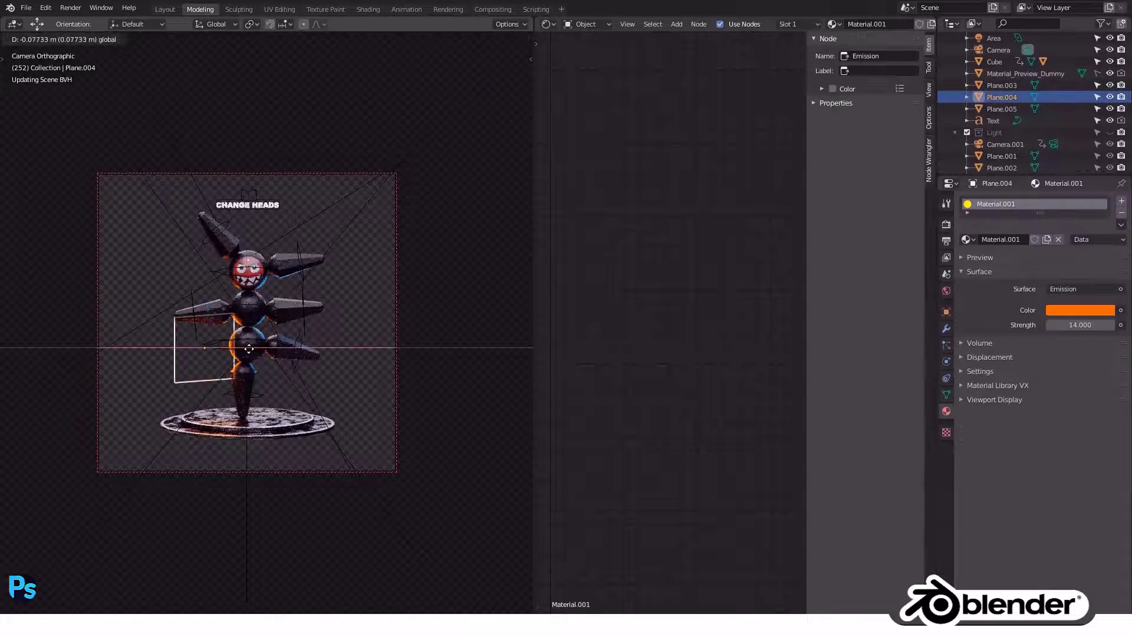
key("Escape")
left_click(367, 325)
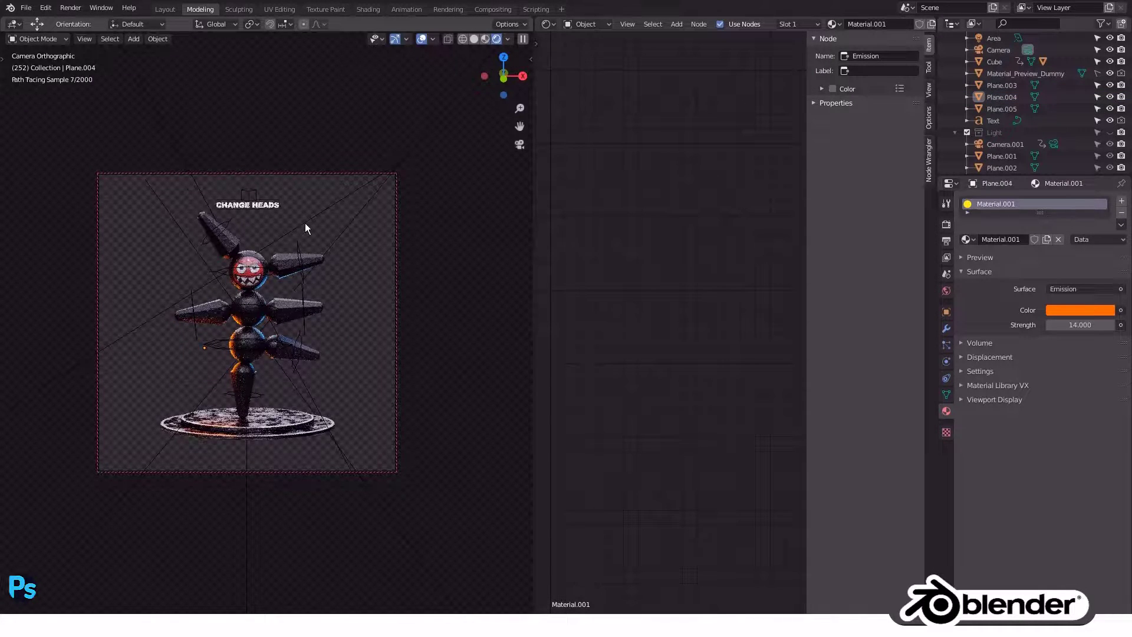
Select the head sphere in Object Mode and delete its Glossy BSDF node.
left_click(254, 287)
key("ctrl+Tab")
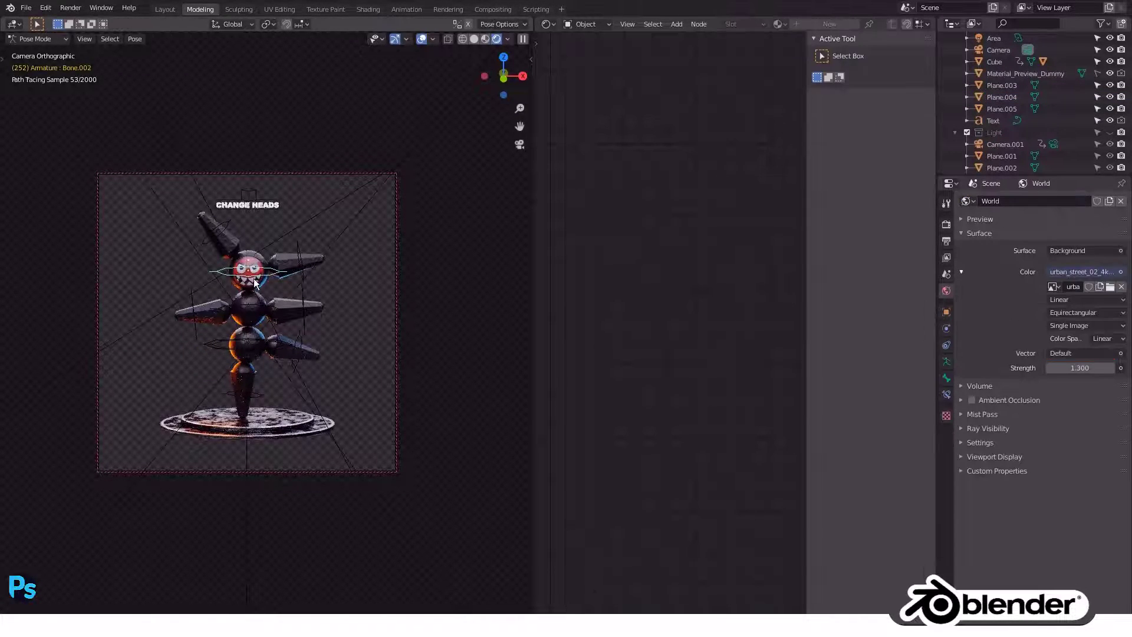
key("ctrl+Tab")
left_click(255, 278)
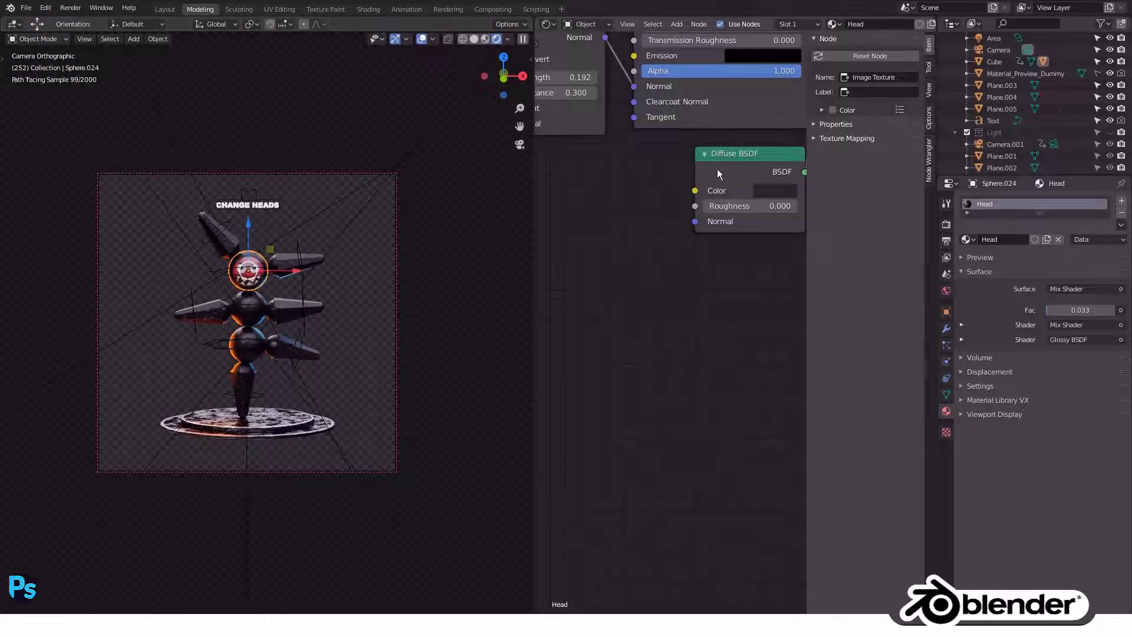
scroll(717, 169, "down", 2)
scroll(717, 224, "down", 2)
middle_click_drag(724, 271, 689, 328)
scroll(689, 327, "up", 2)
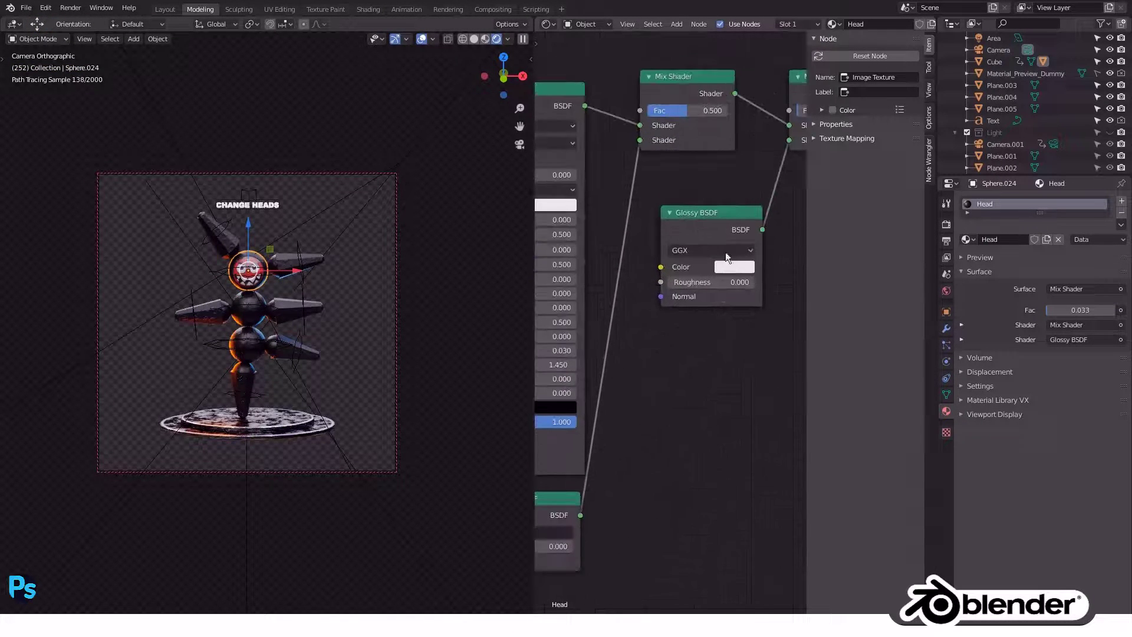
left_click(695, 236)
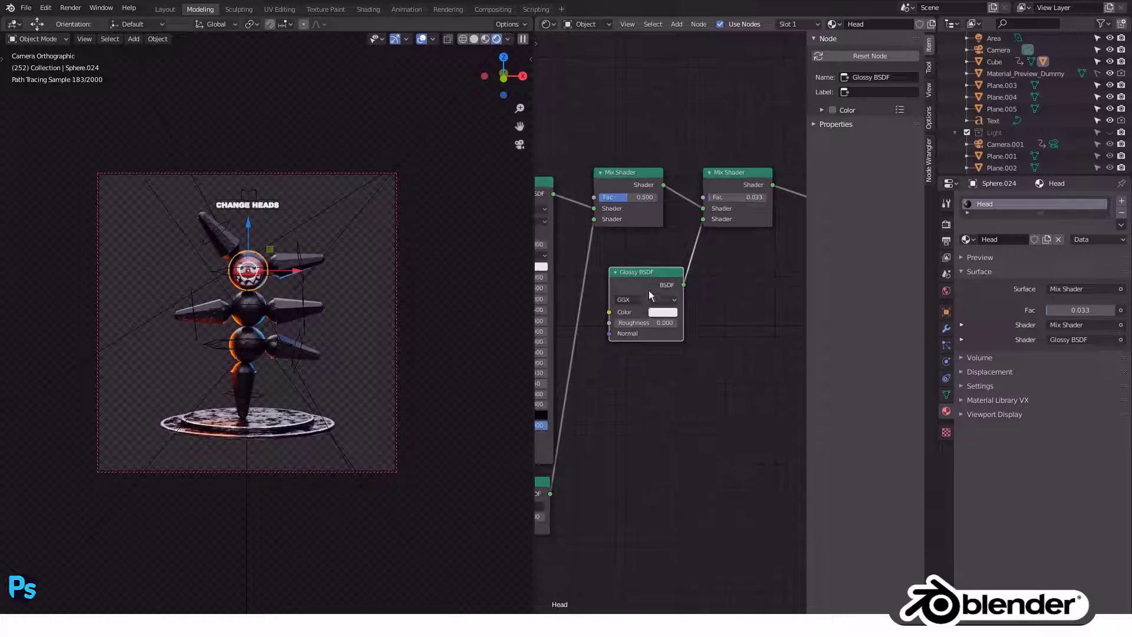
key("x")
Duplicate the Diffuse BSDF, link it to the last Mix Shader, and make its colour mid-grey.
key("Home")
left_click(578, 426)
key("shift+d")
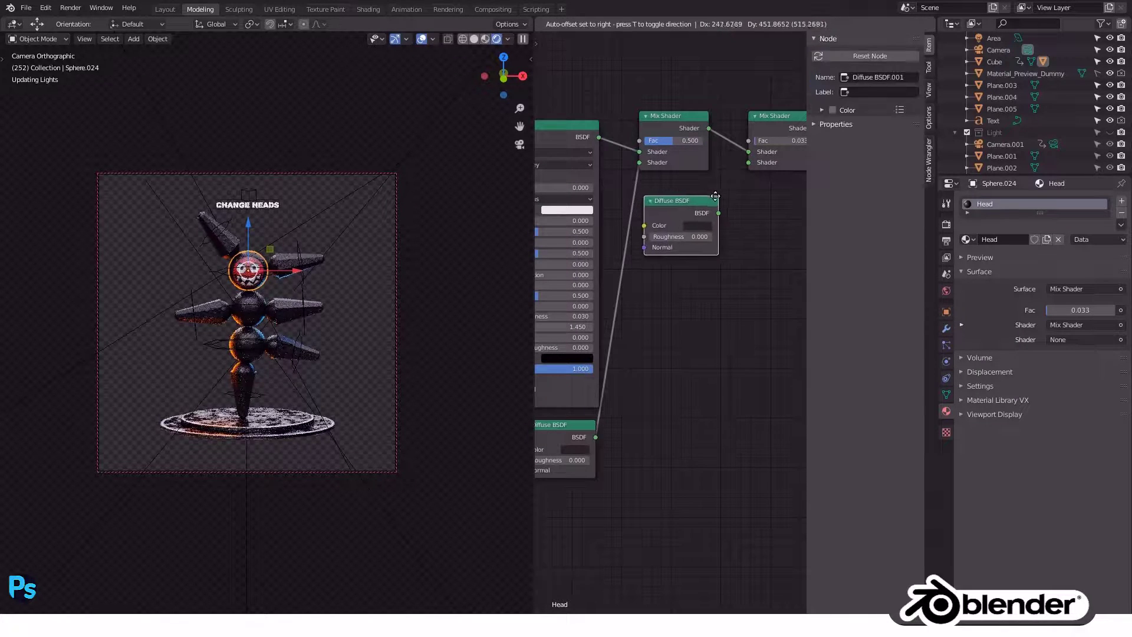
left_click(714, 162)
left_click_drag(716, 215, 749, 162)
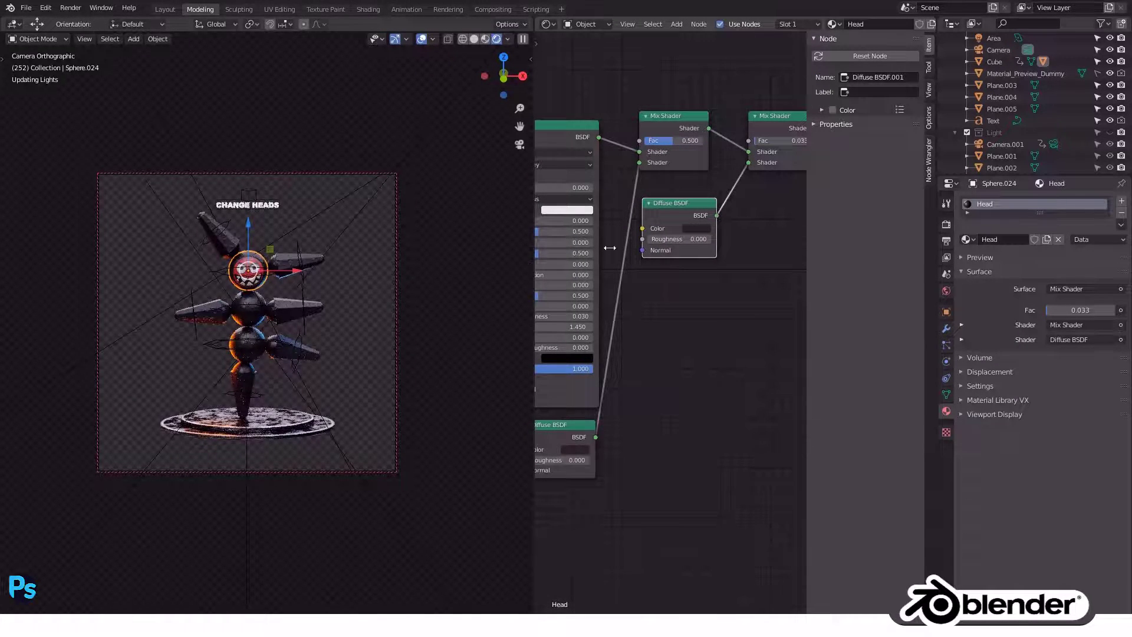
left_click(362, 269)
left_click(696, 229)
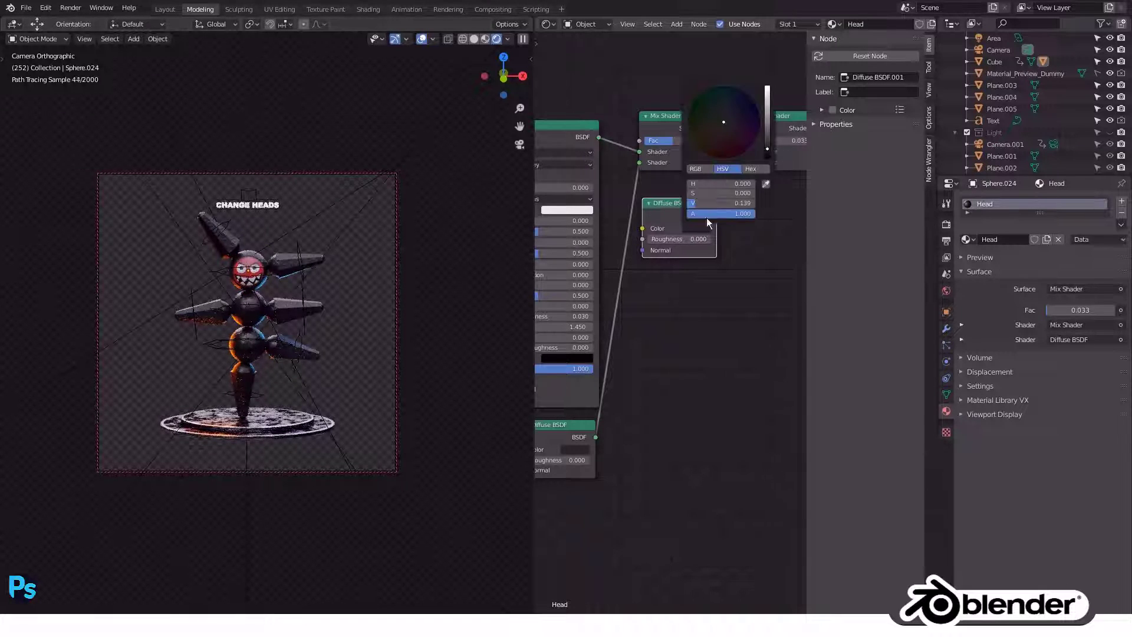
left_click_drag(767, 142, 767, 115)
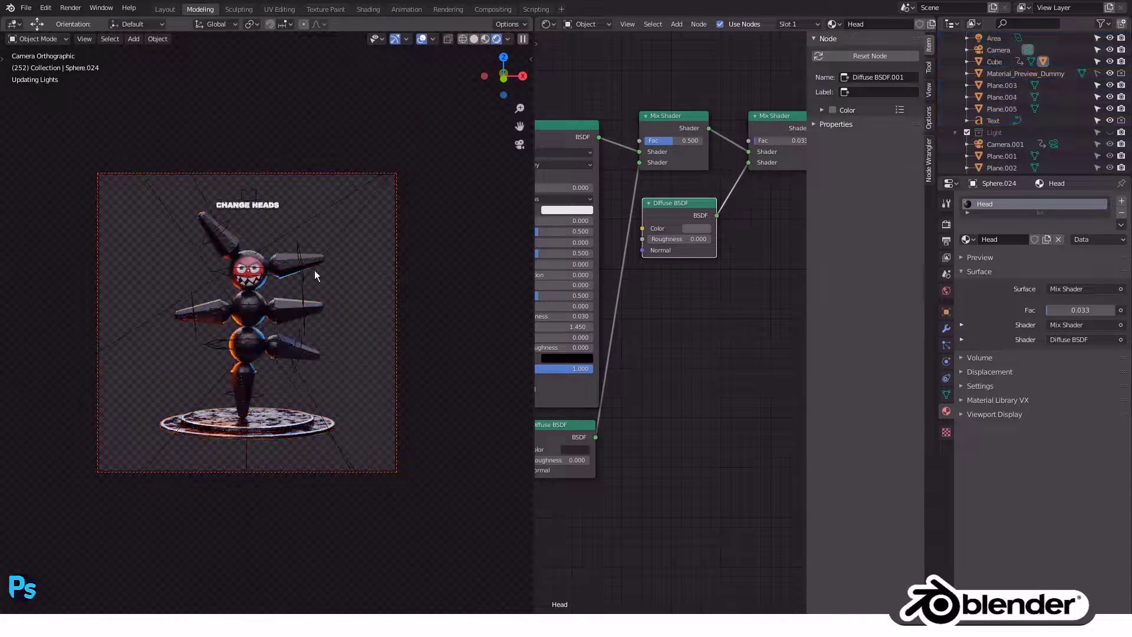
left_click(70, 8)
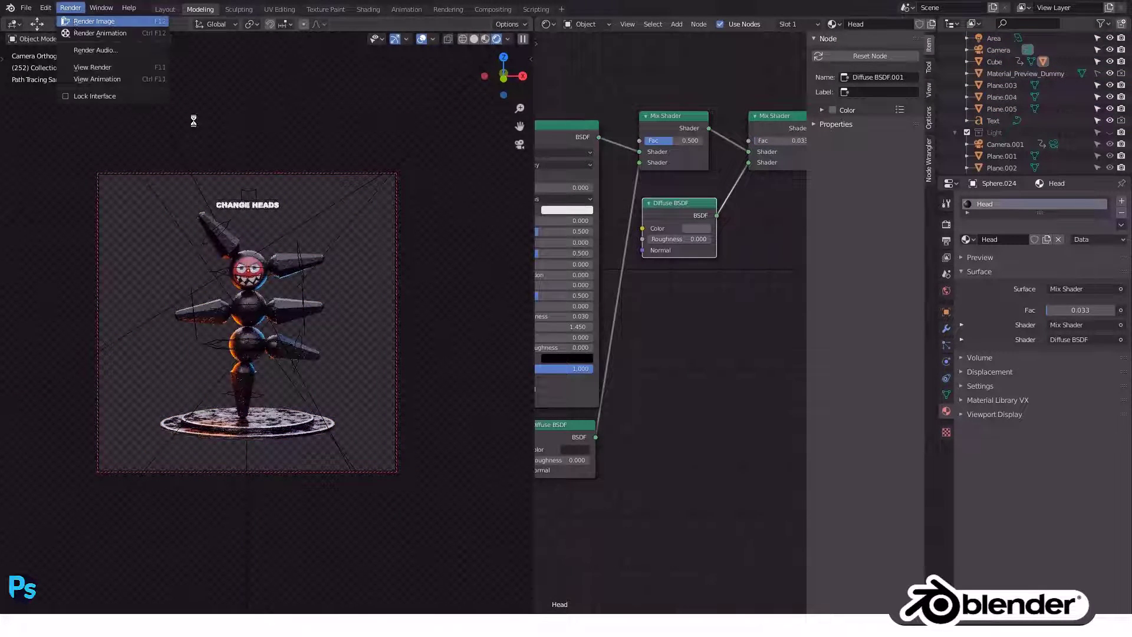
Render frame 252 showing the character with the updated grey diffuse head material.
left_click(83, 20)
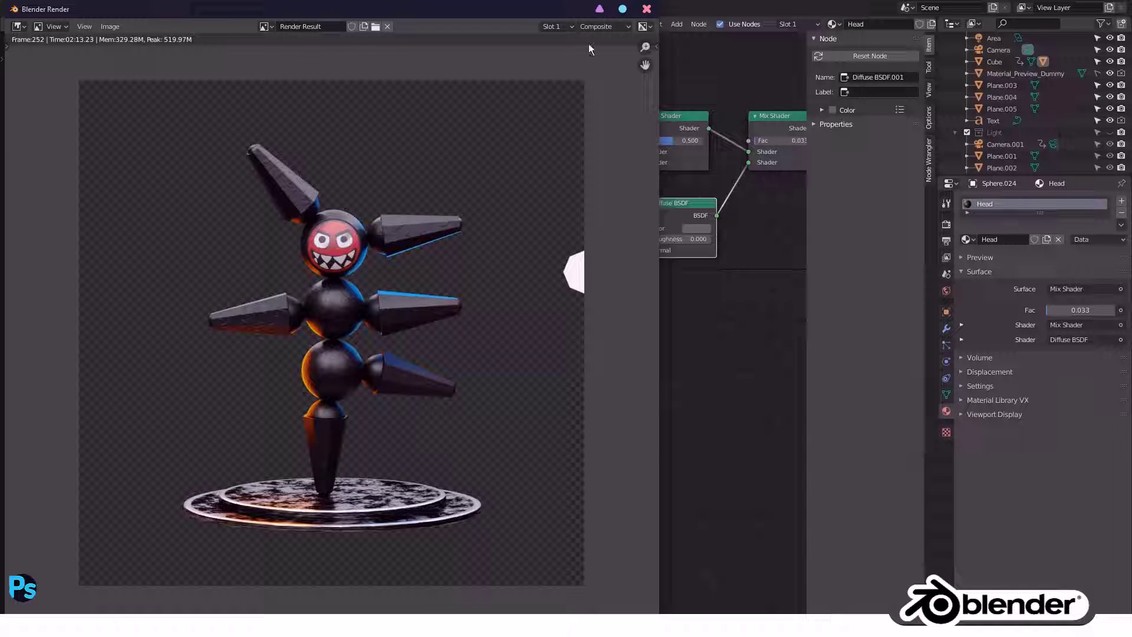
Close the render result and make the Controller collection visible.
left_click(647, 9)
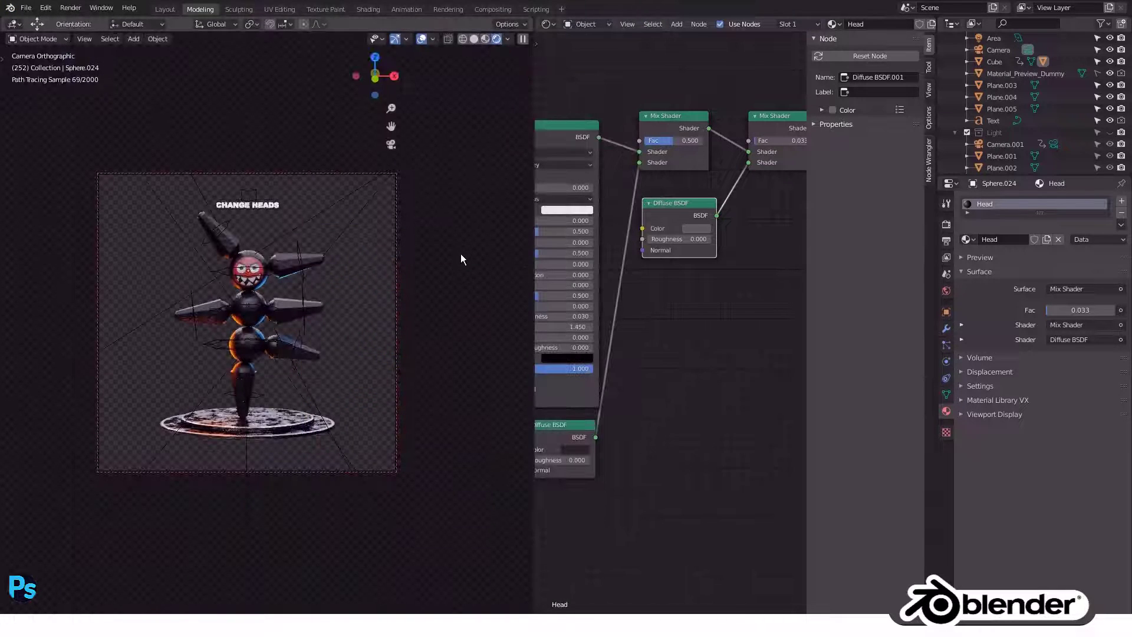
key("n")
left_click(512, 421)
key("n")
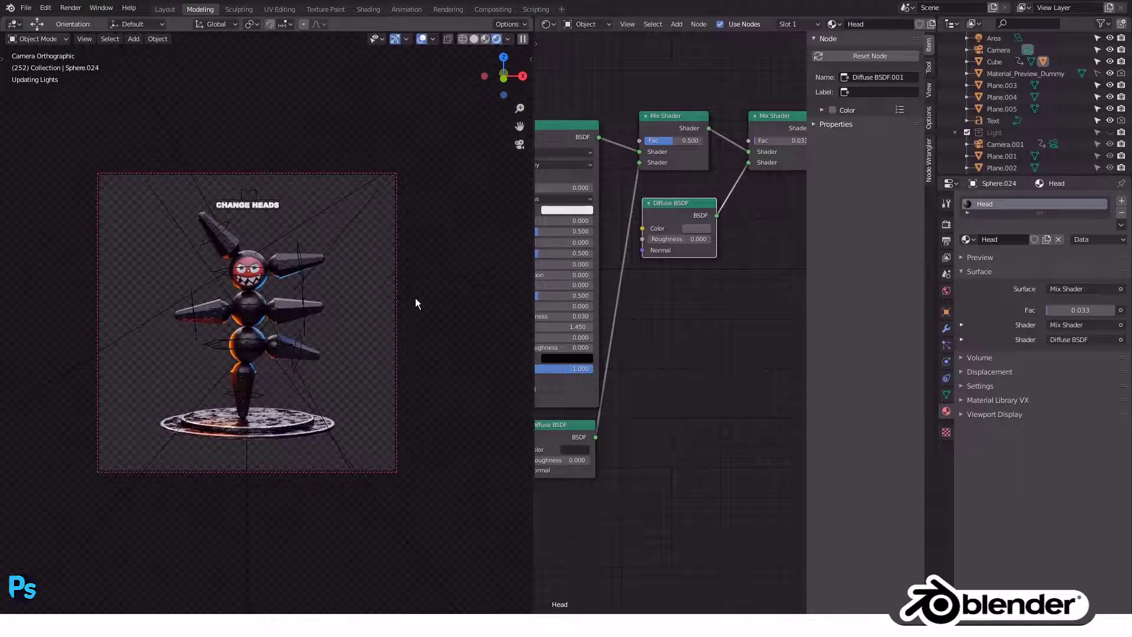
Move the small hexagon controller to the right and bring back the view sidebar.
left_click(412, 294)
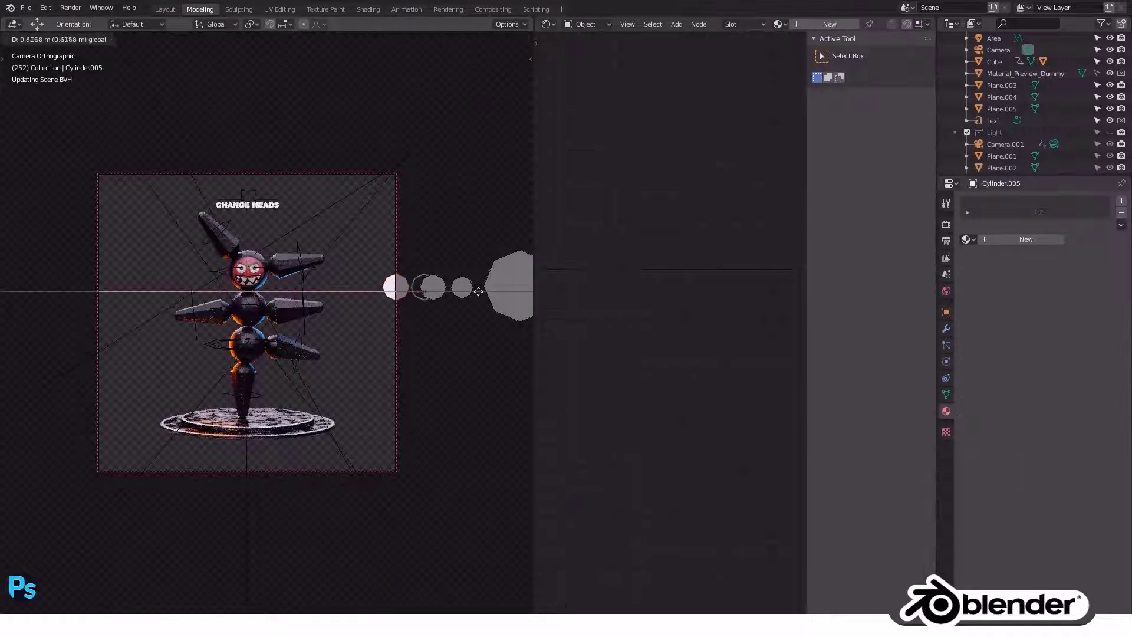
left_click_drag(441, 289, 470, 293)
key("n")
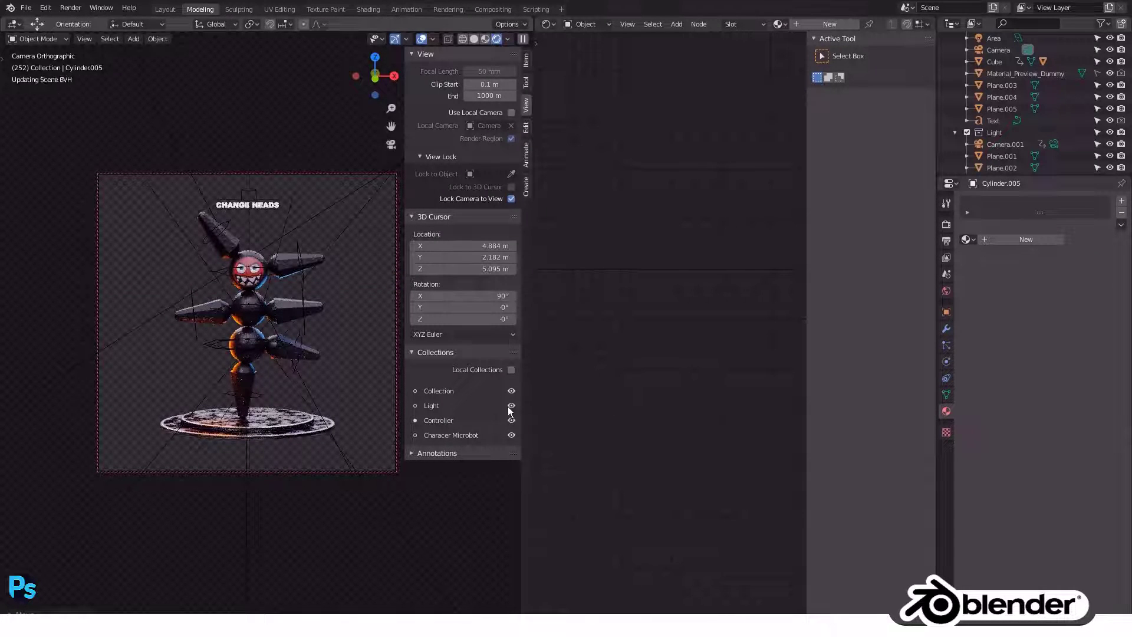
key("n")
key("n")
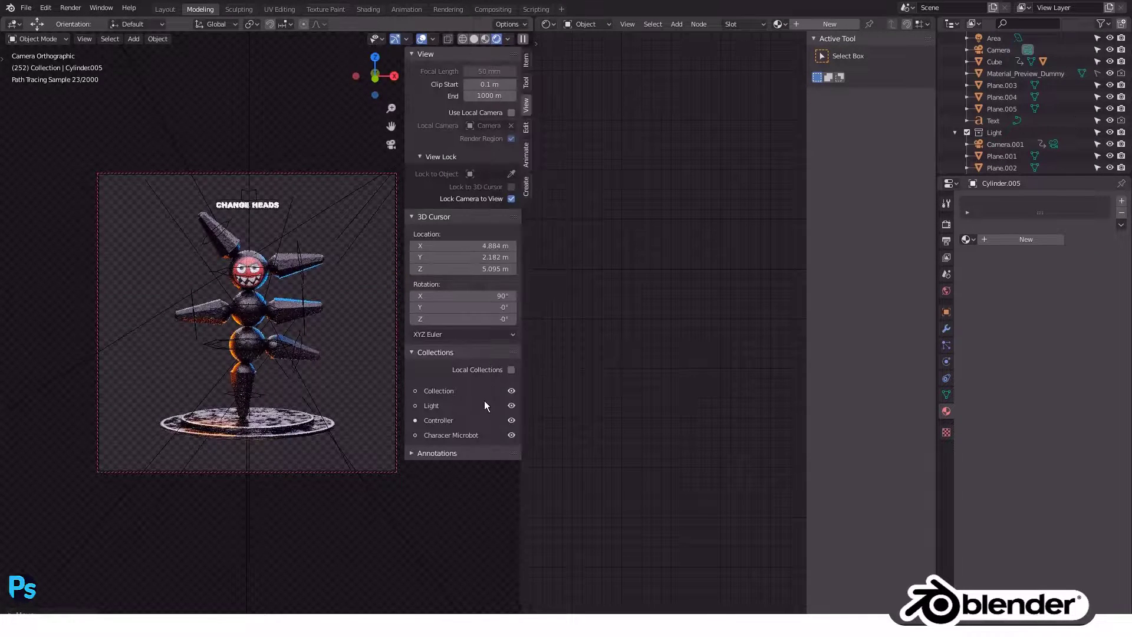
key("n")
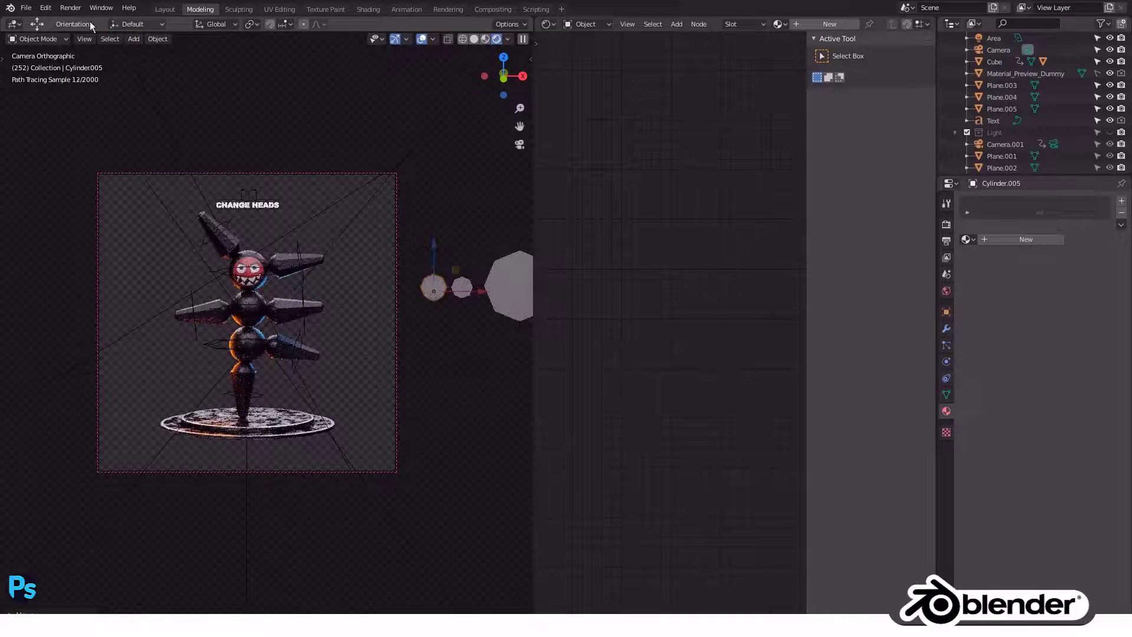
left_click(71, 8)
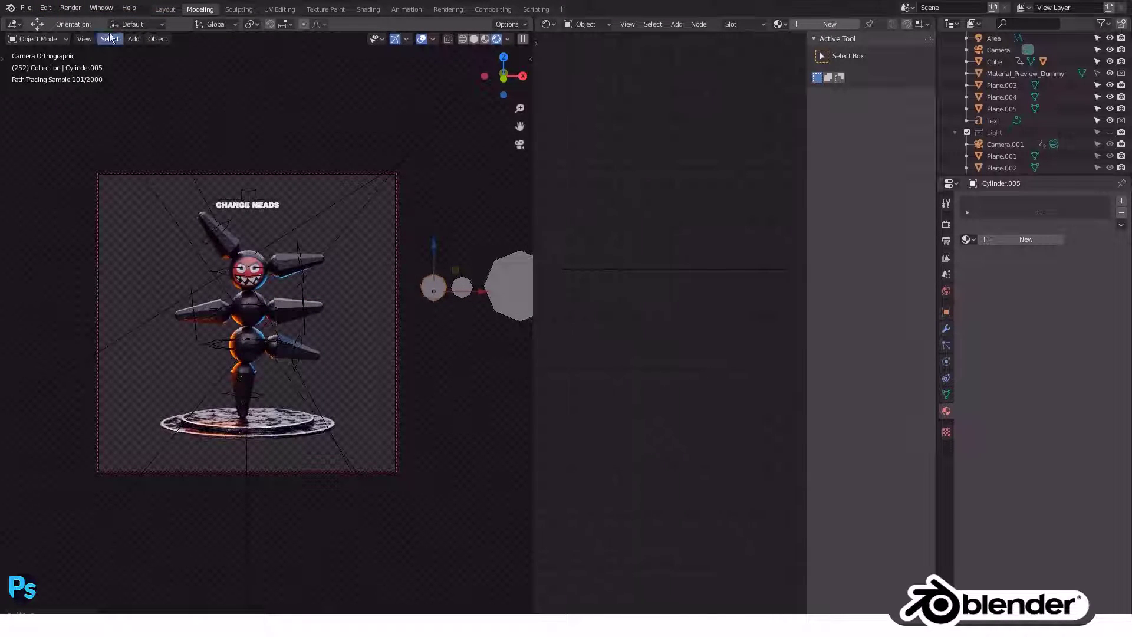
Hide the Light collection and switch to the front orthographic view.
key("n")
key("z")
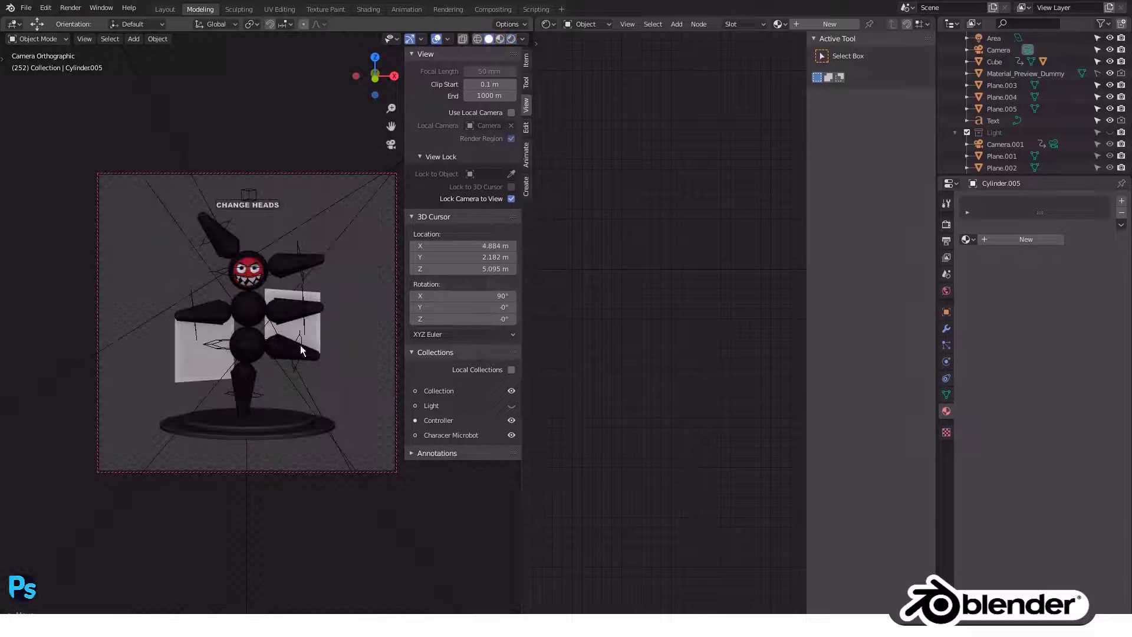
left_click(511, 405)
key("KP_1")
key("n")
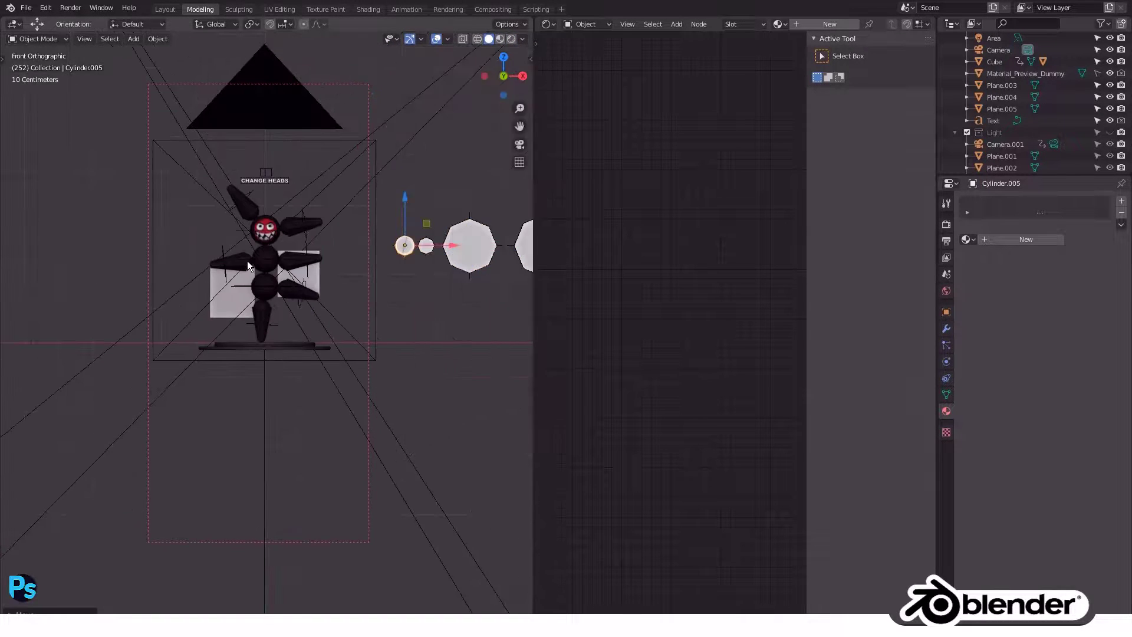
scroll(268, 333, "down", 2)
Move all visible objects into a new collection named Tutorials.
key("a")
key("m")
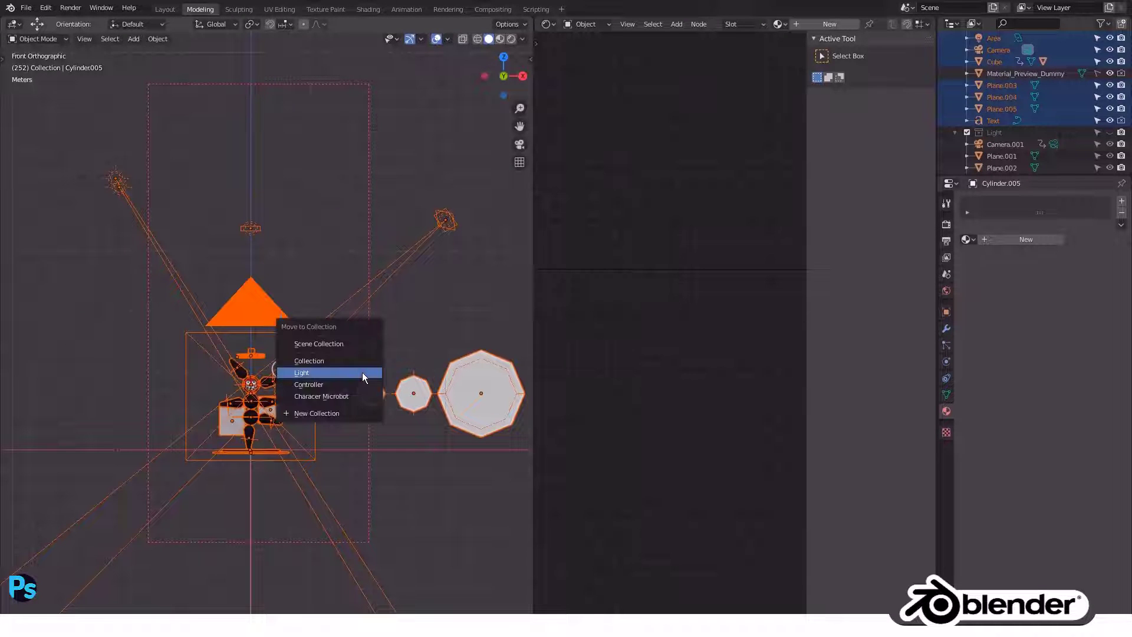
left_click(346, 419)
type("Tutorials")
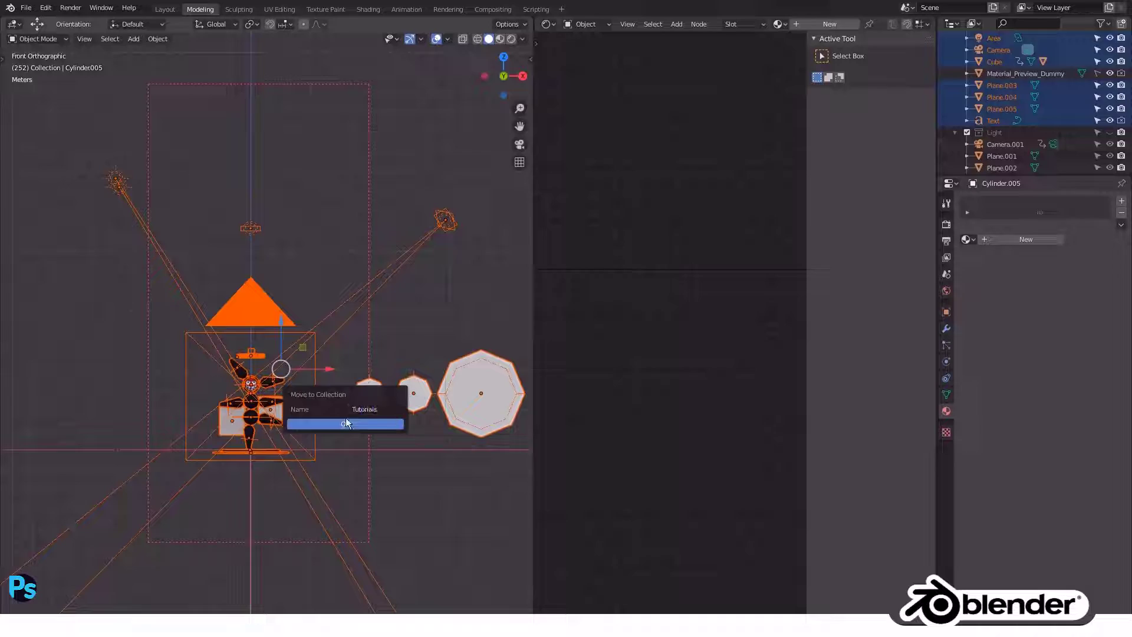
left_click(346, 422)
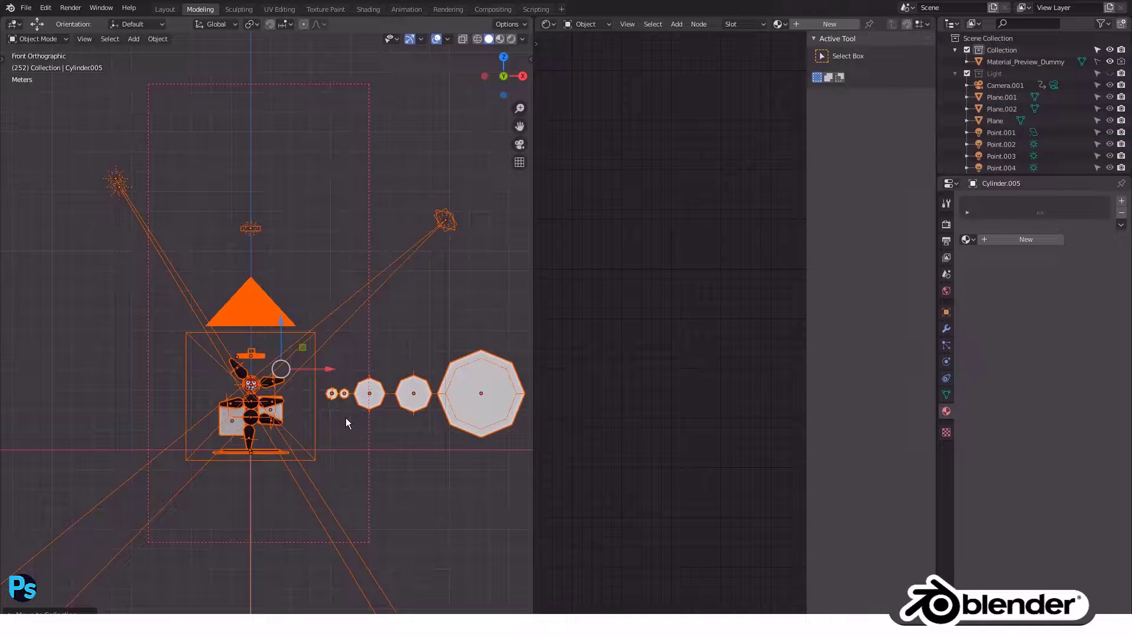
Hide Tutorials, unhide the lights, and move all the lights into Tutorials.
key("n")
left_click(511, 450)
left_click(511, 405)
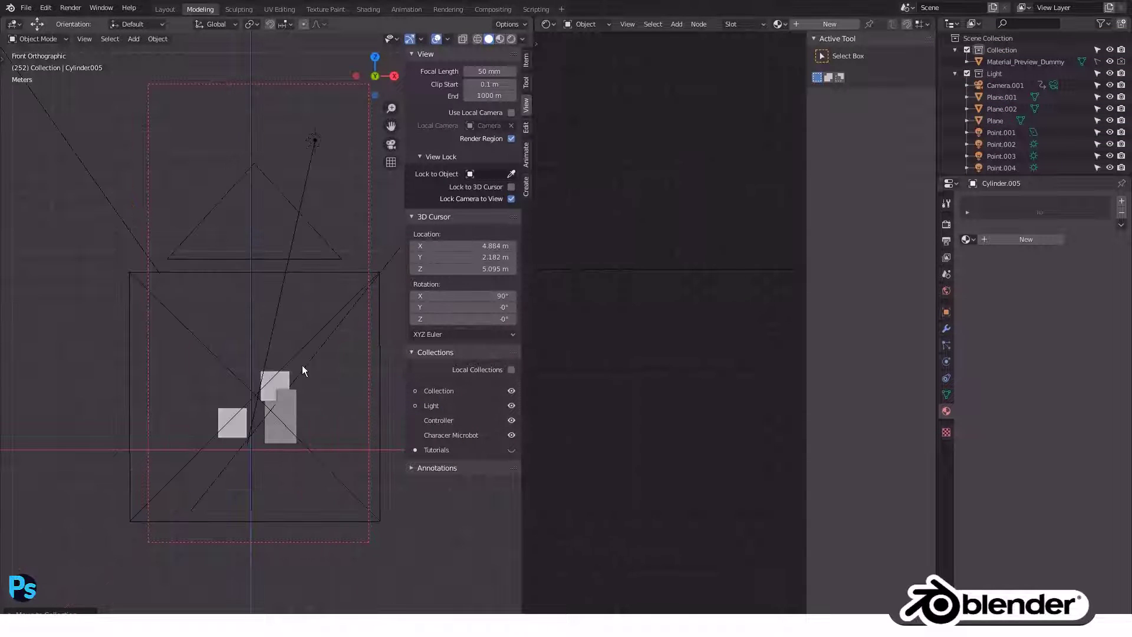
key("a")
key("m")
left_click(253, 391)
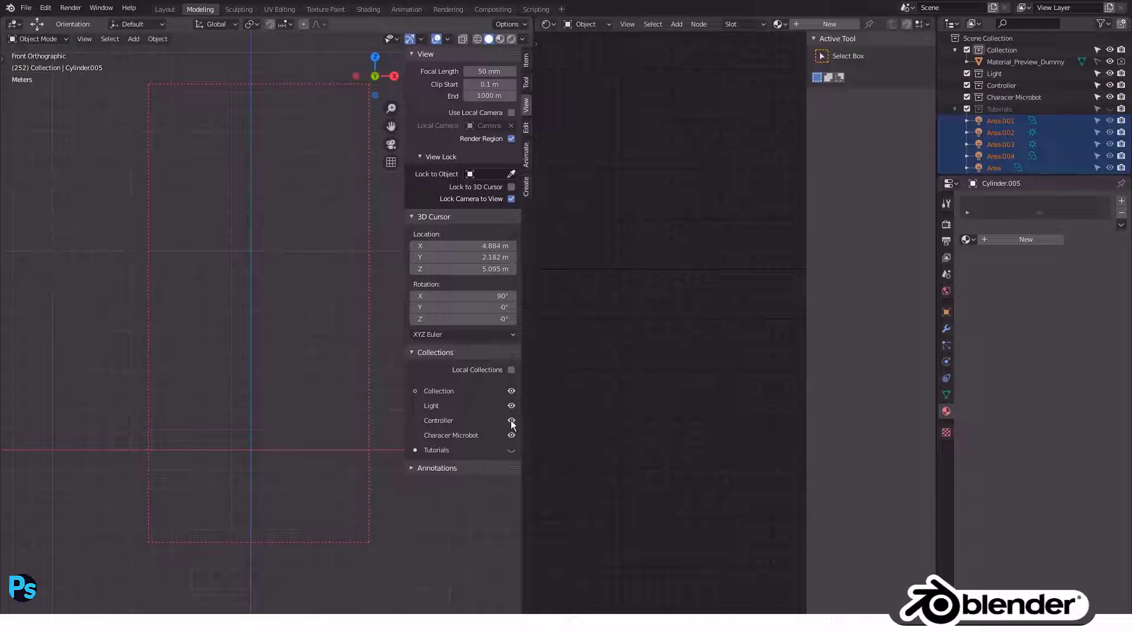
Show Tutorials, hide Characer Microbot and Controller, deselect all, and look through the camera.
left_click(511, 450)
left_click(511, 436)
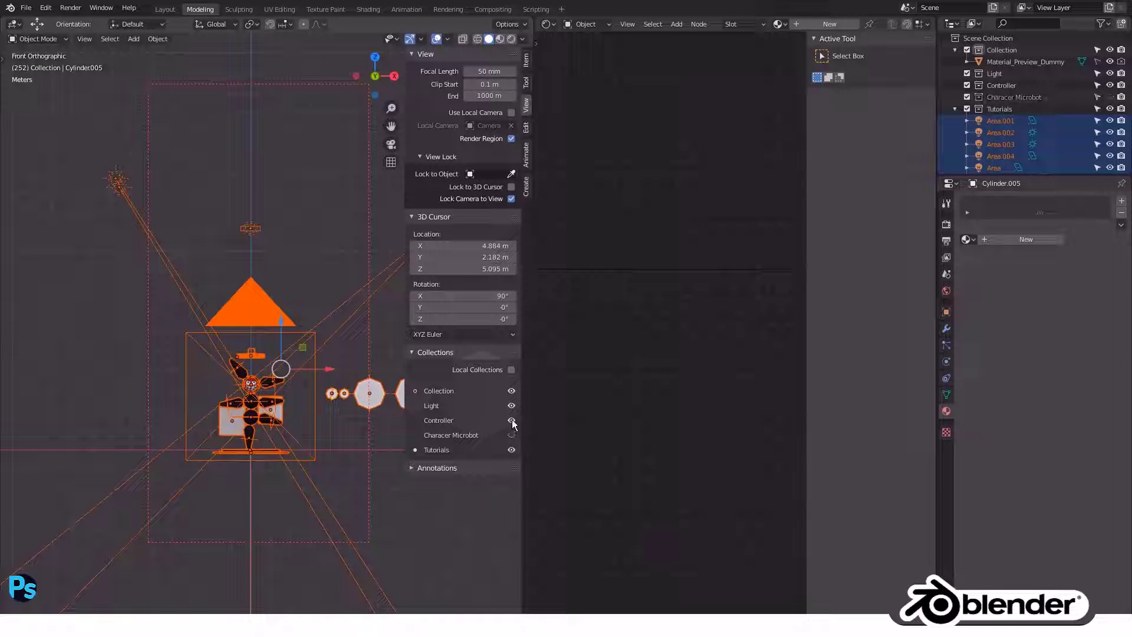
left_click(390, 423)
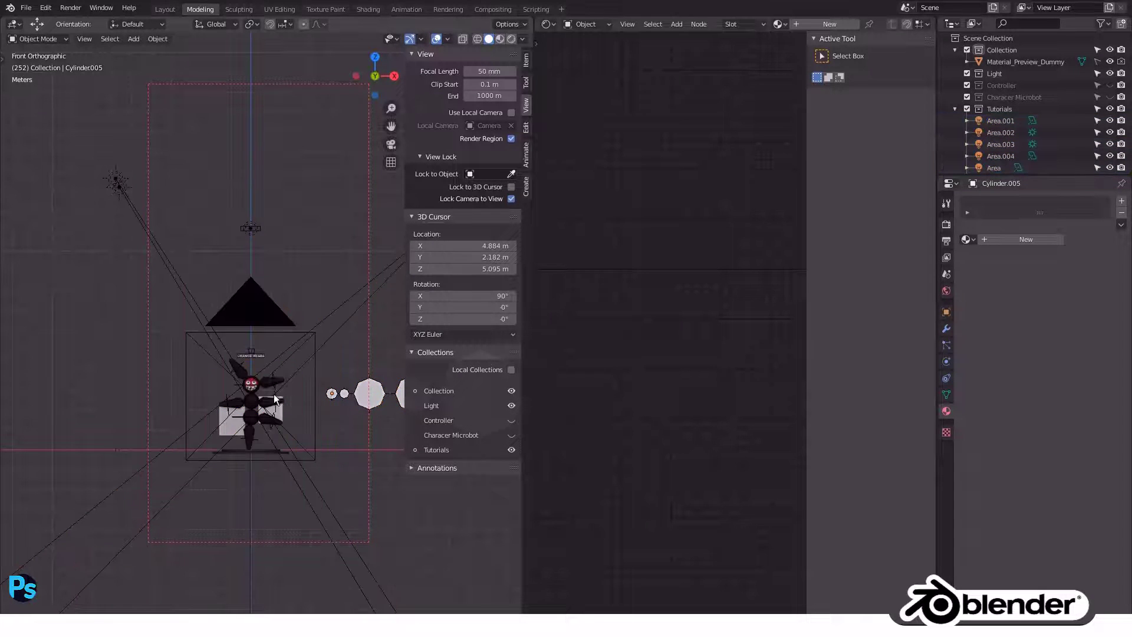
key("KP_0")
Render frame 252 as a still image from the scene camera.
left_click(71, 8)
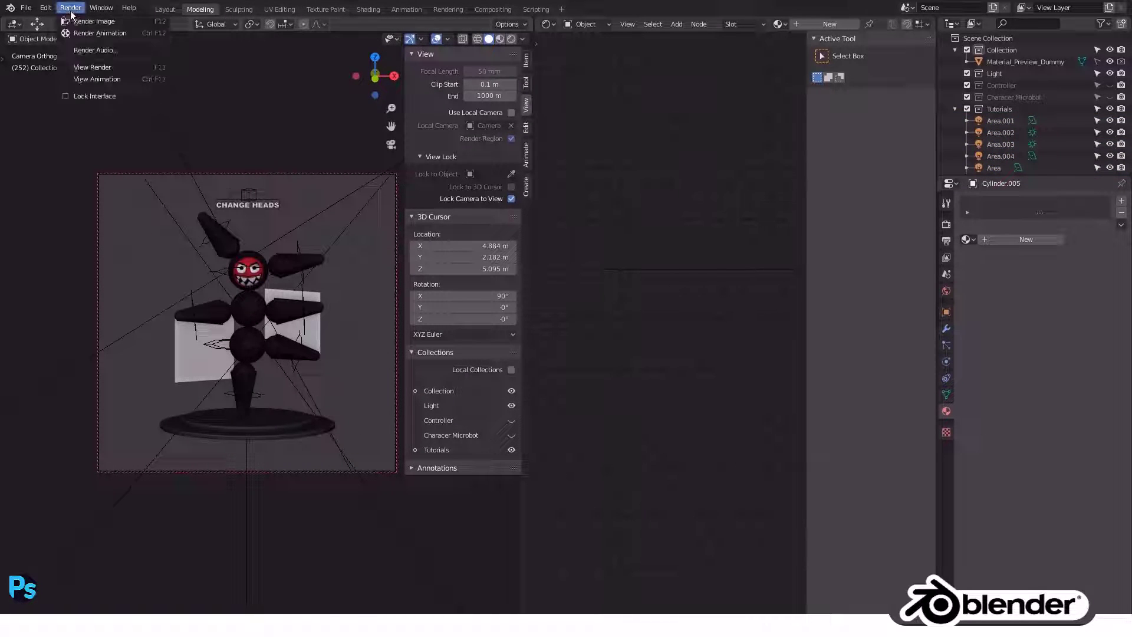
left_click(79, 22)
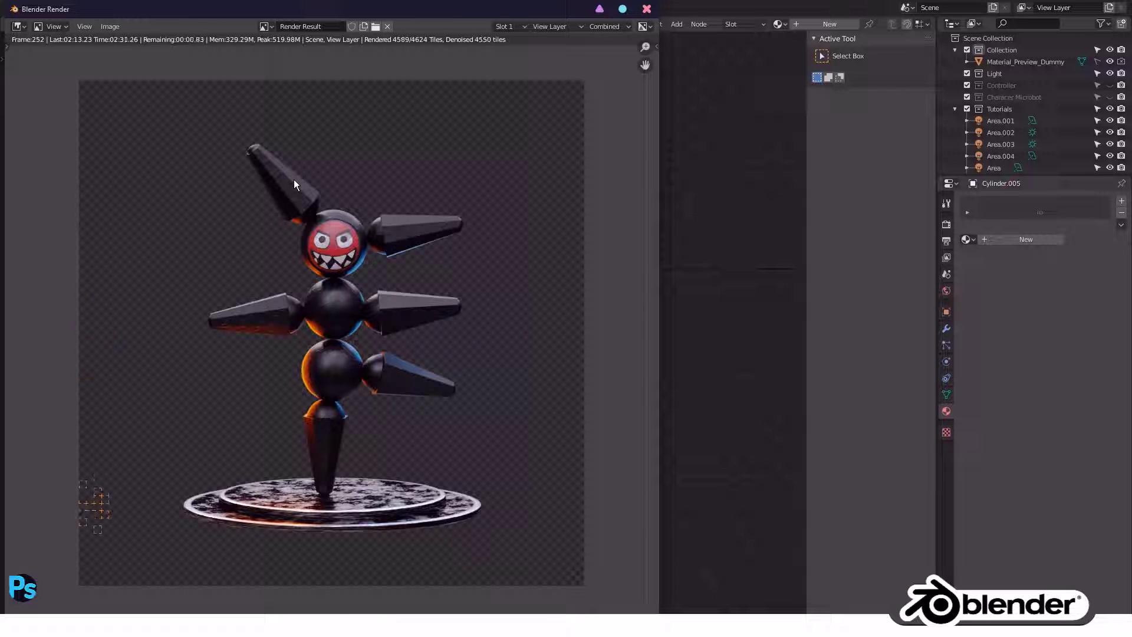
Save the render image into the Render folder as 'Megabot Tutorial Materials'.
left_click(109, 26)
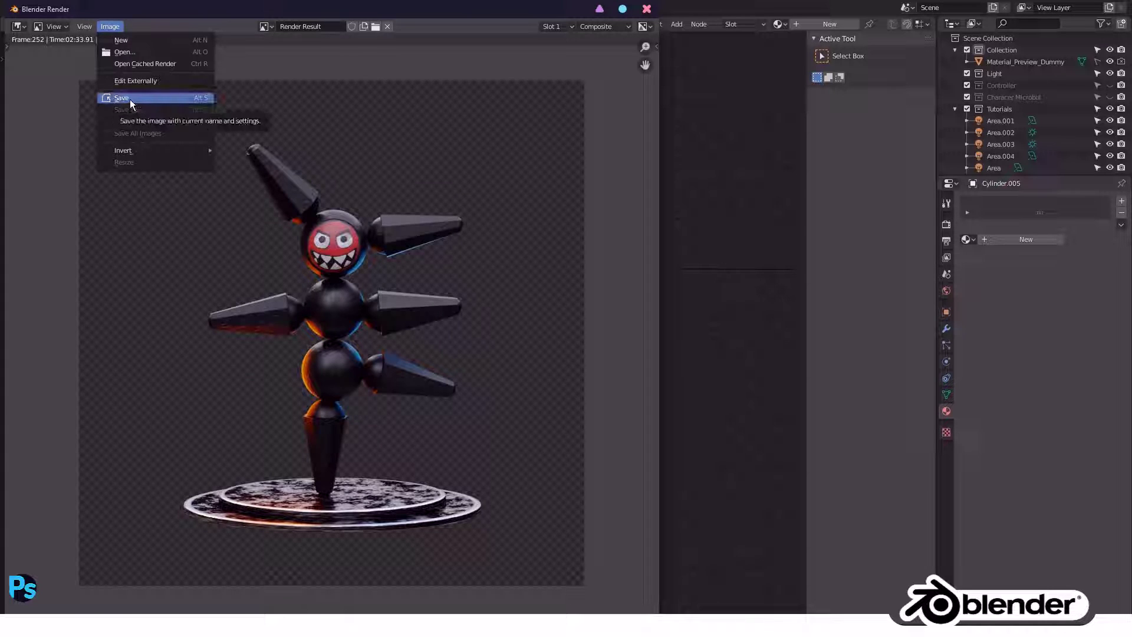
left_click(130, 102)
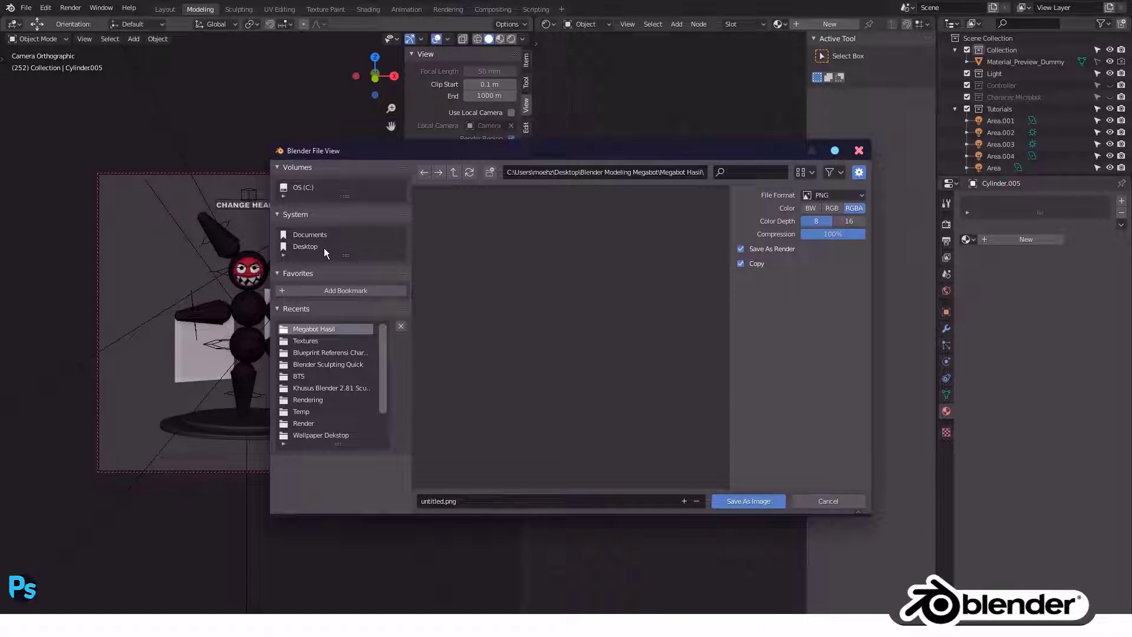
key("BackSpace")
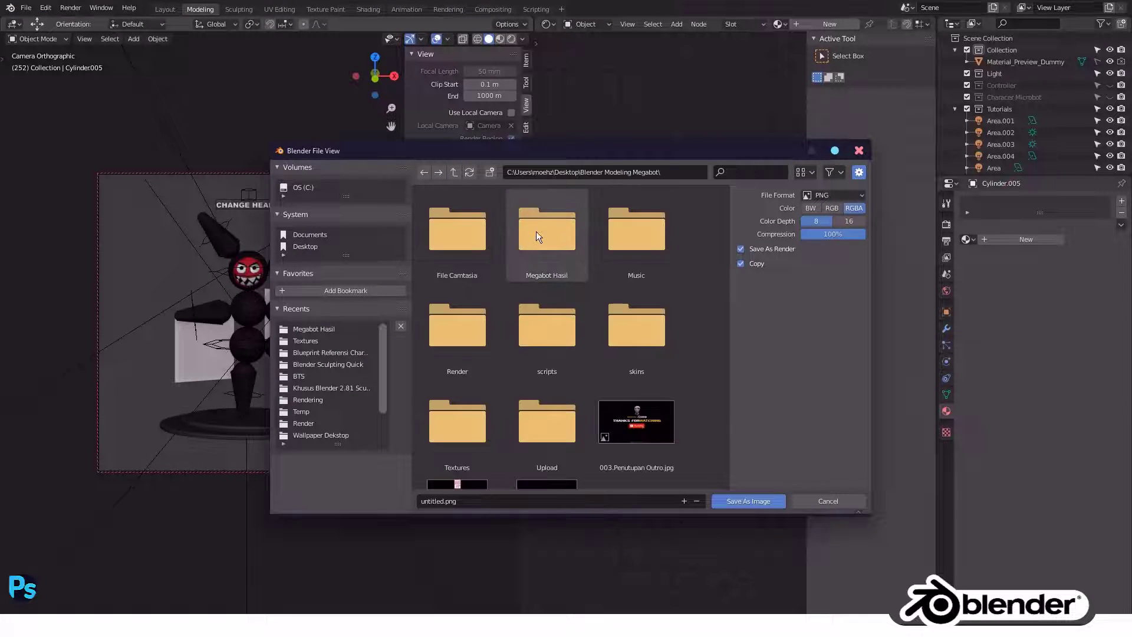
double_click(466, 349)
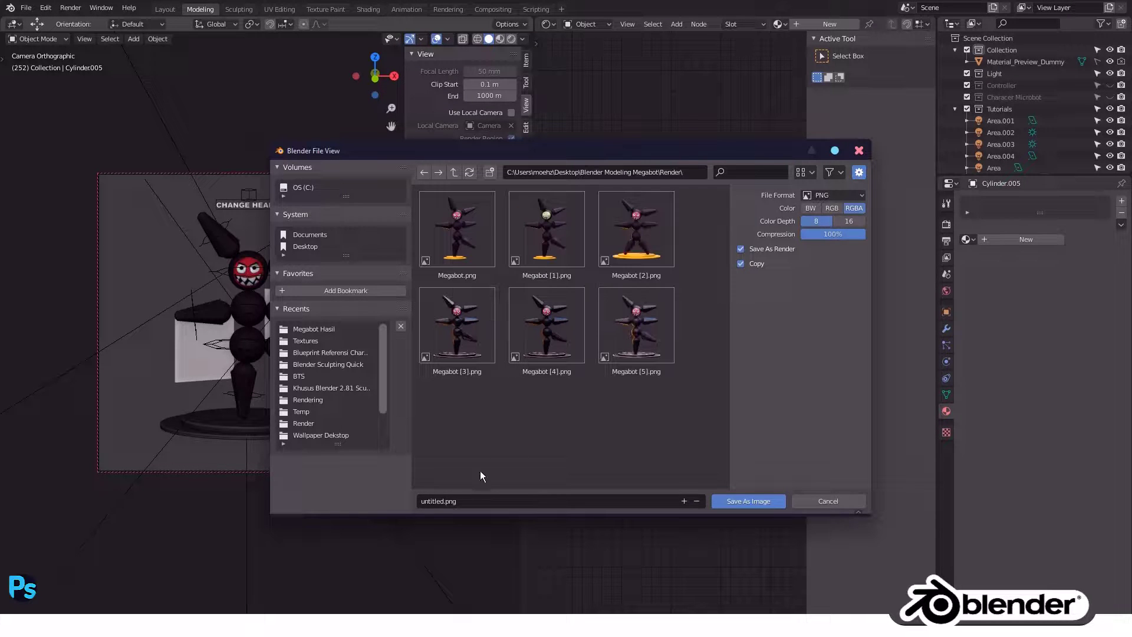
left_click(465, 499)
type("Me")
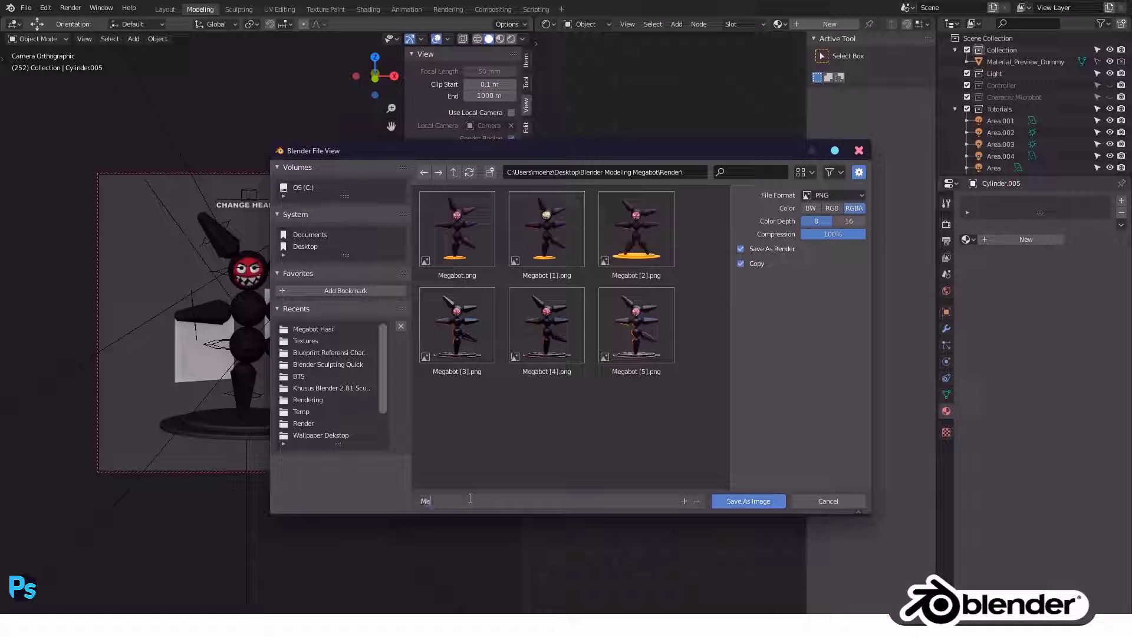
type("gabot Tutori")
type("al Mater")
type("ials")
key("Return")
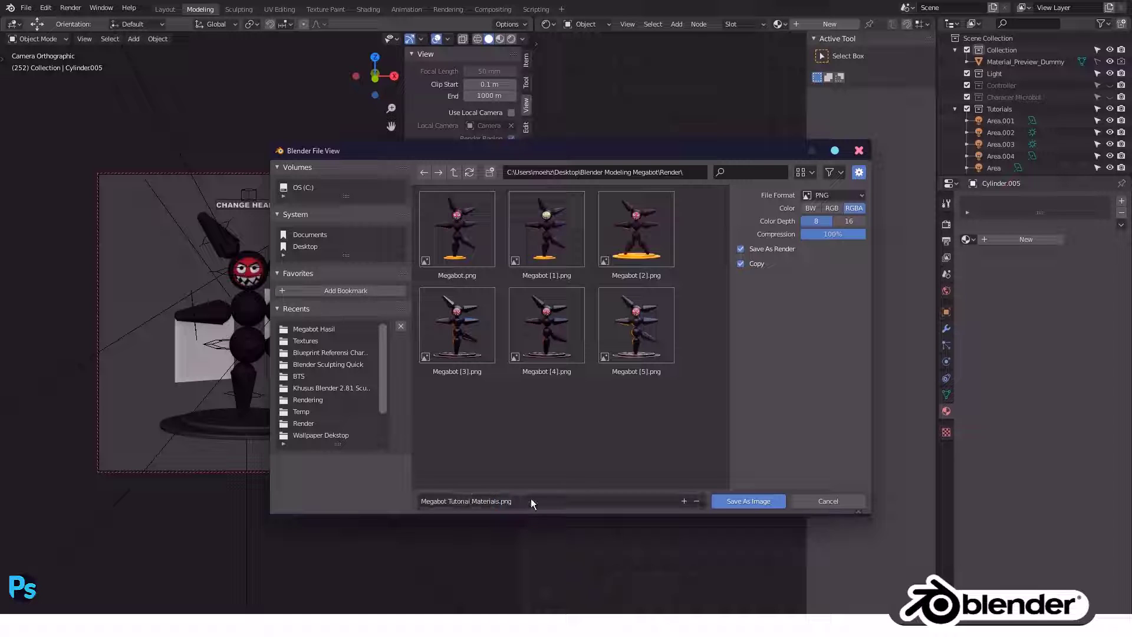
left_click(750, 500)
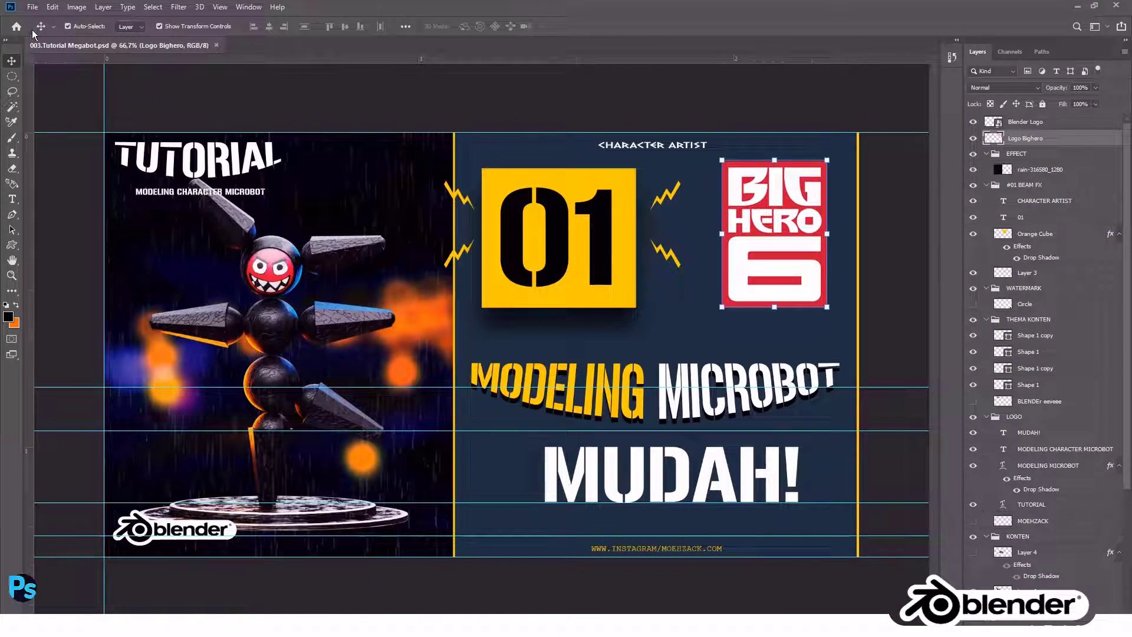
Create a new 1080 × 1350 px document, cancelling an accidental Place Embedded.
left_click(32, 7)
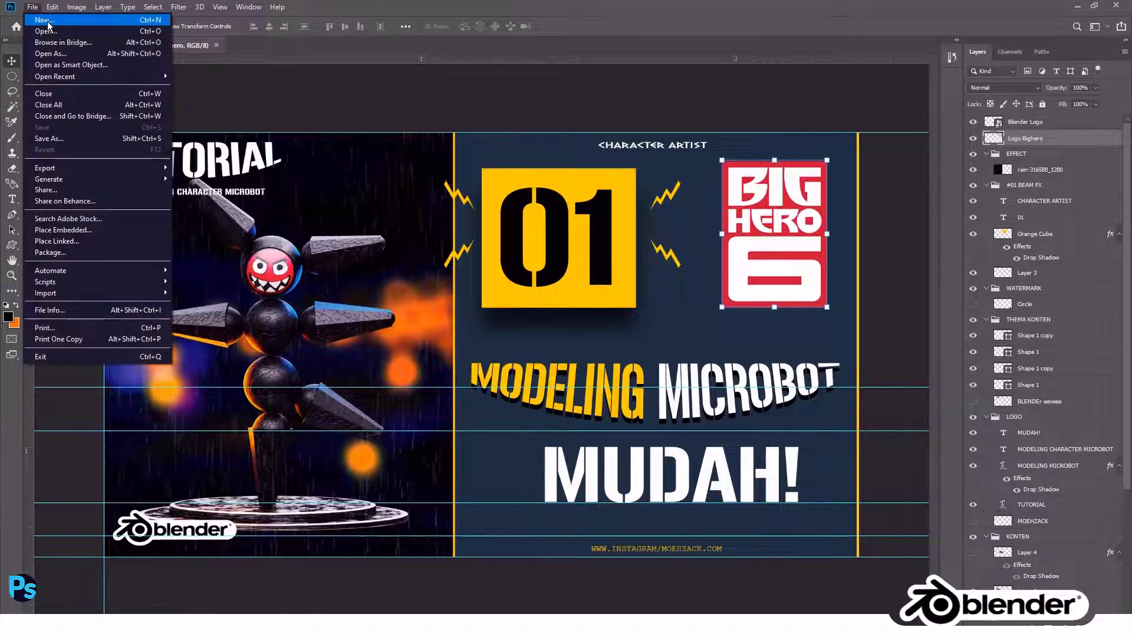
left_click(42, 19)
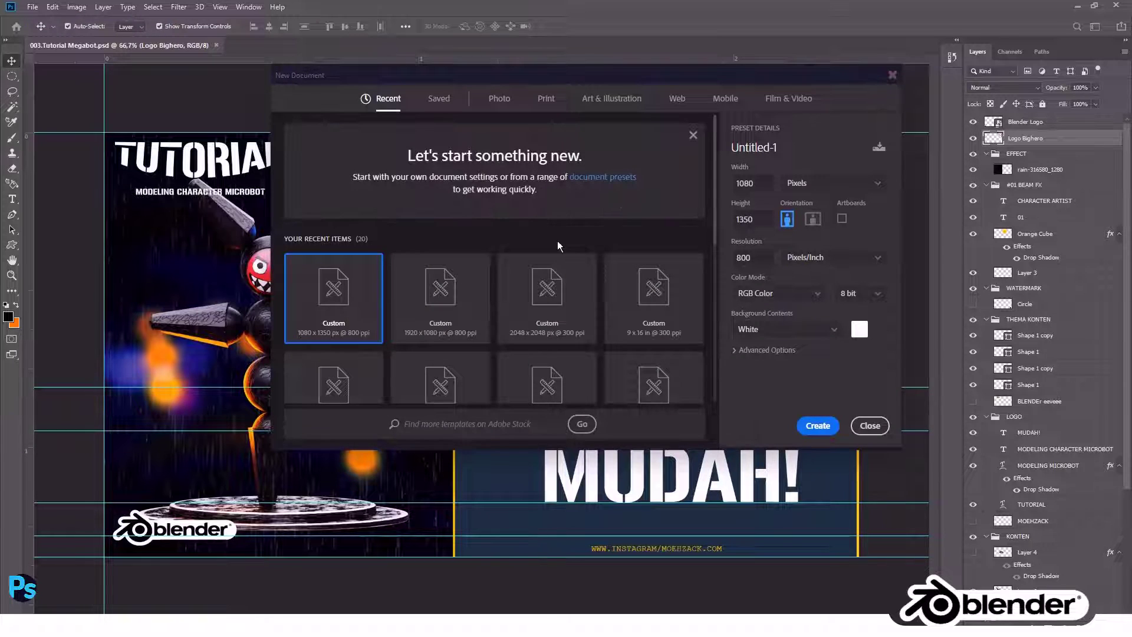
double_click(338, 286)
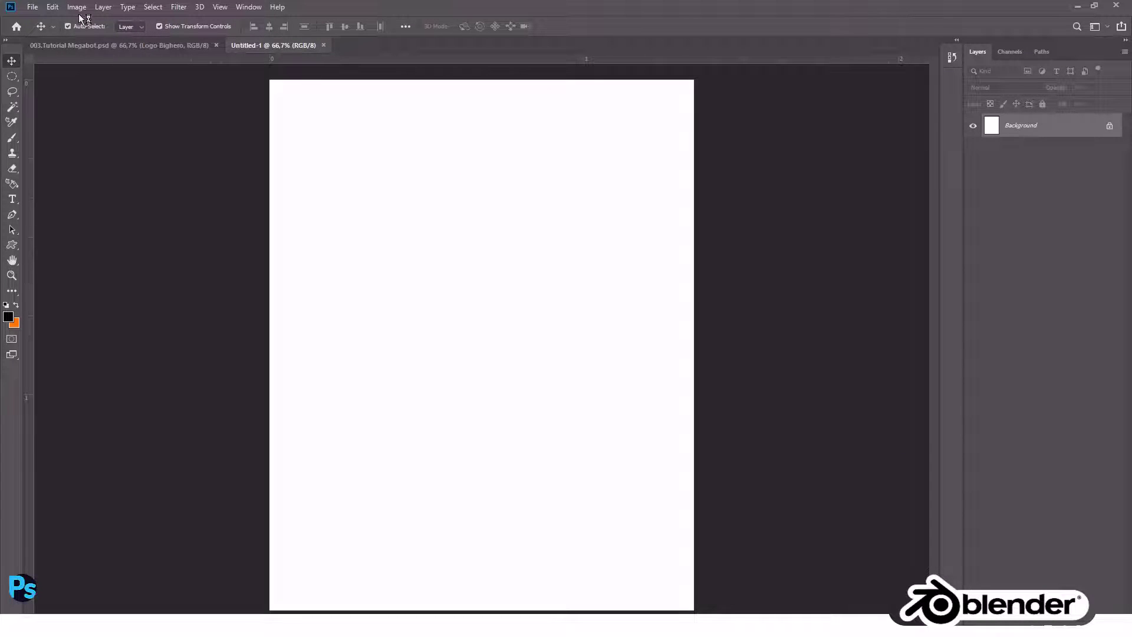
left_click(33, 7)
left_click(112, 230)
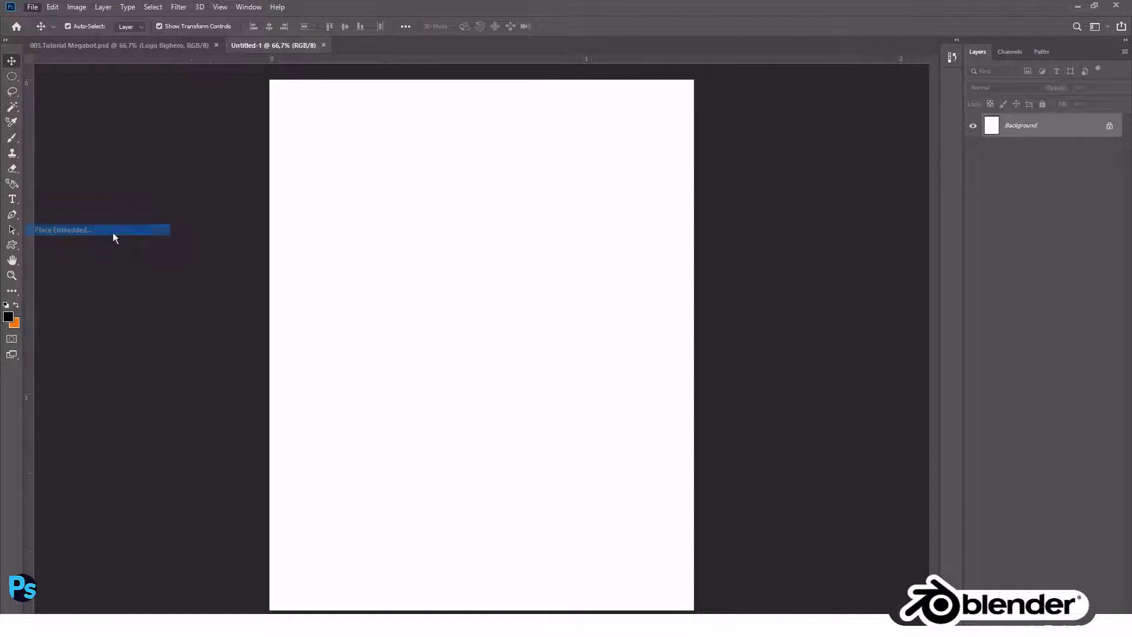
key("Escape")
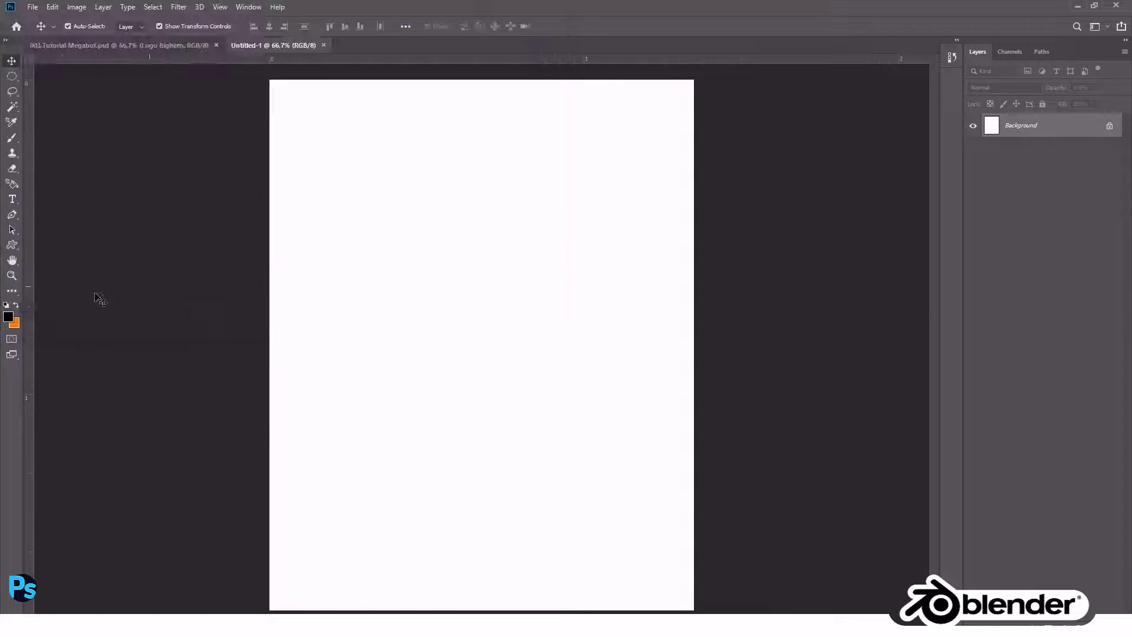
Fill the new canvas background with black using the Paint Bucket.
key("g")
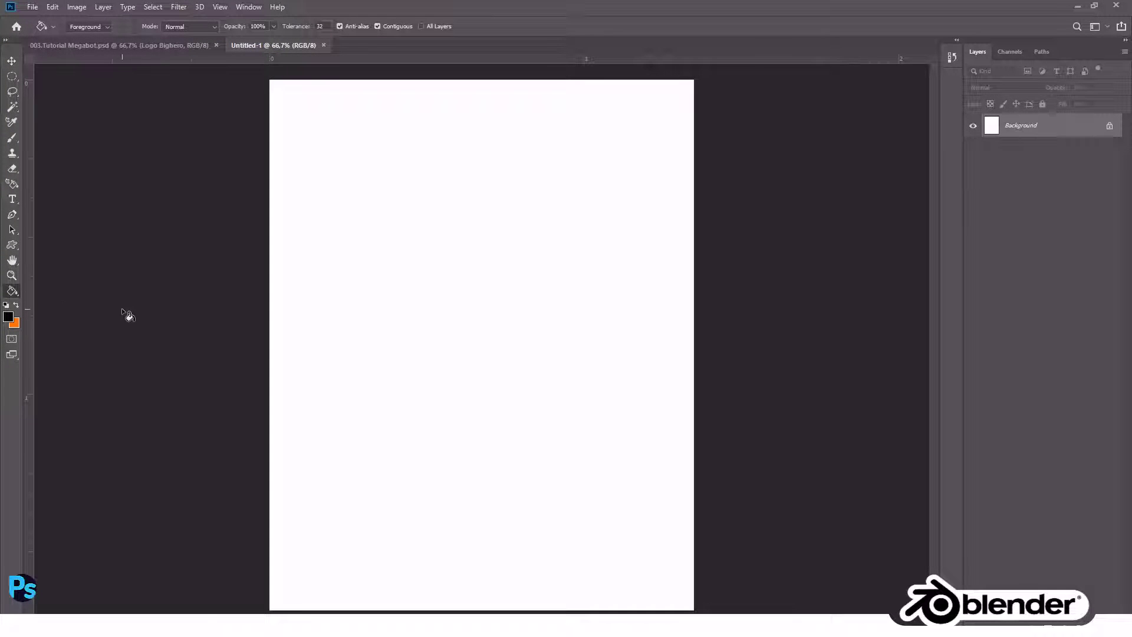
left_click(434, 310)
left_click(12, 61)
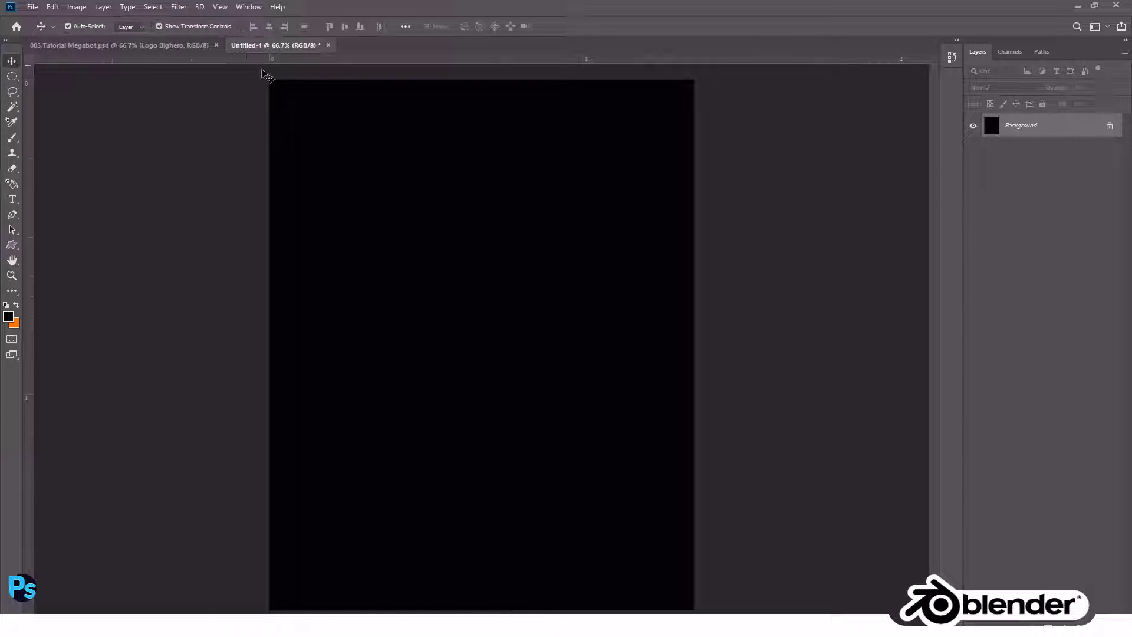
left_click(33, 7)
Place the Megabot Tutorial Materials render from the Render folder, slightly enlarged and nudged up.
left_click(63, 230)
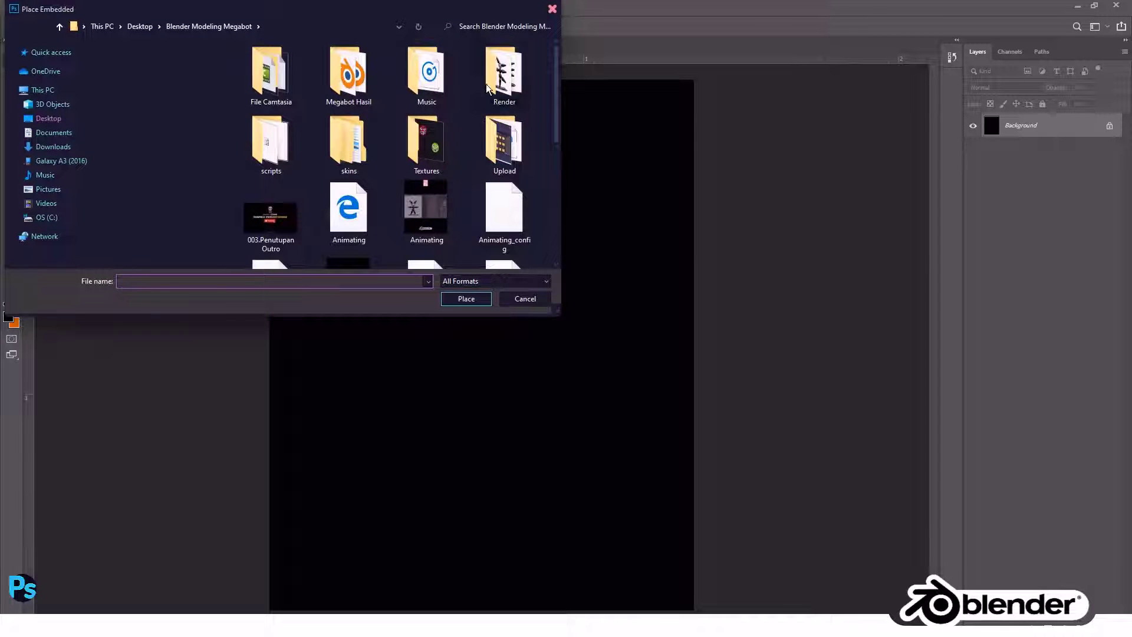
double_click(487, 85)
double_click(258, 156)
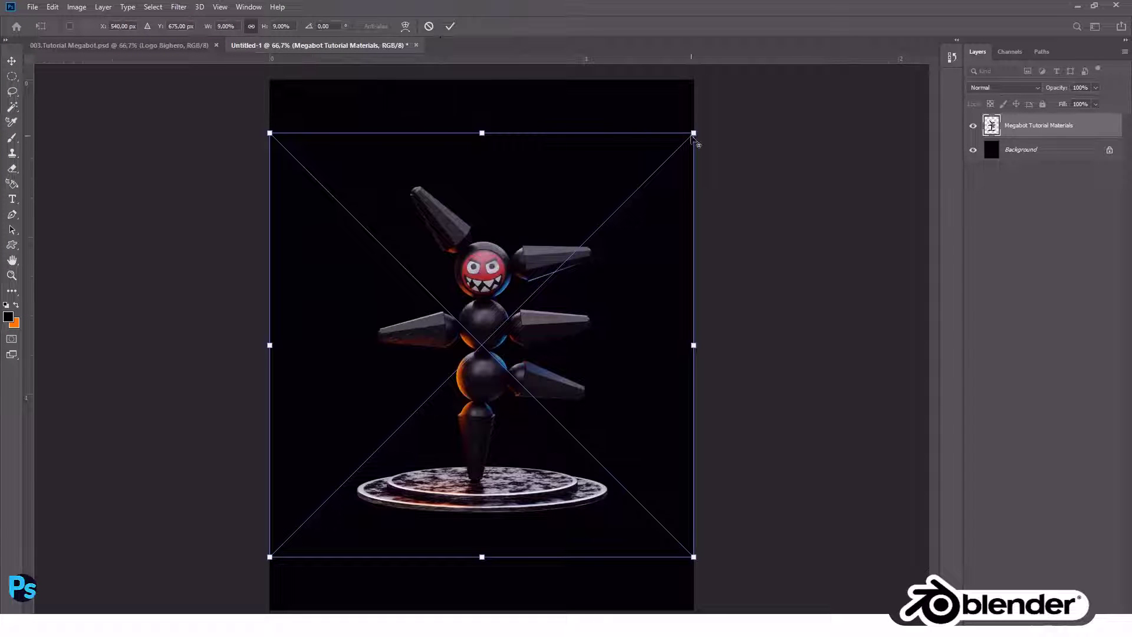
left_click_drag(694, 133, 713, 112, "alt")
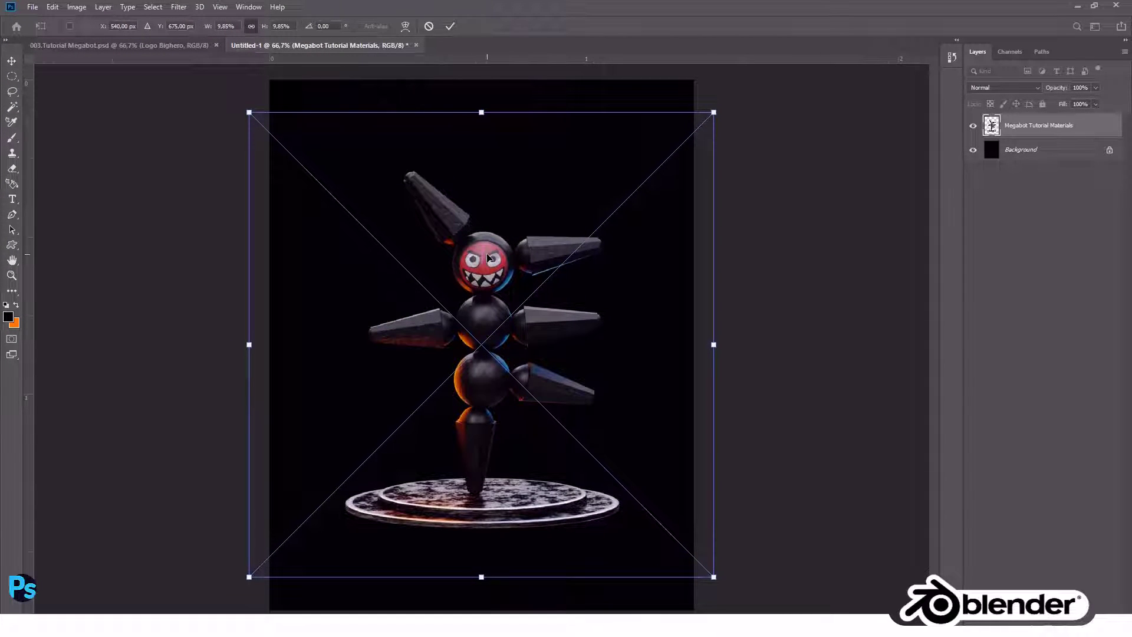
left_click_drag(489, 258, 489, 251)
left_click(450, 25)
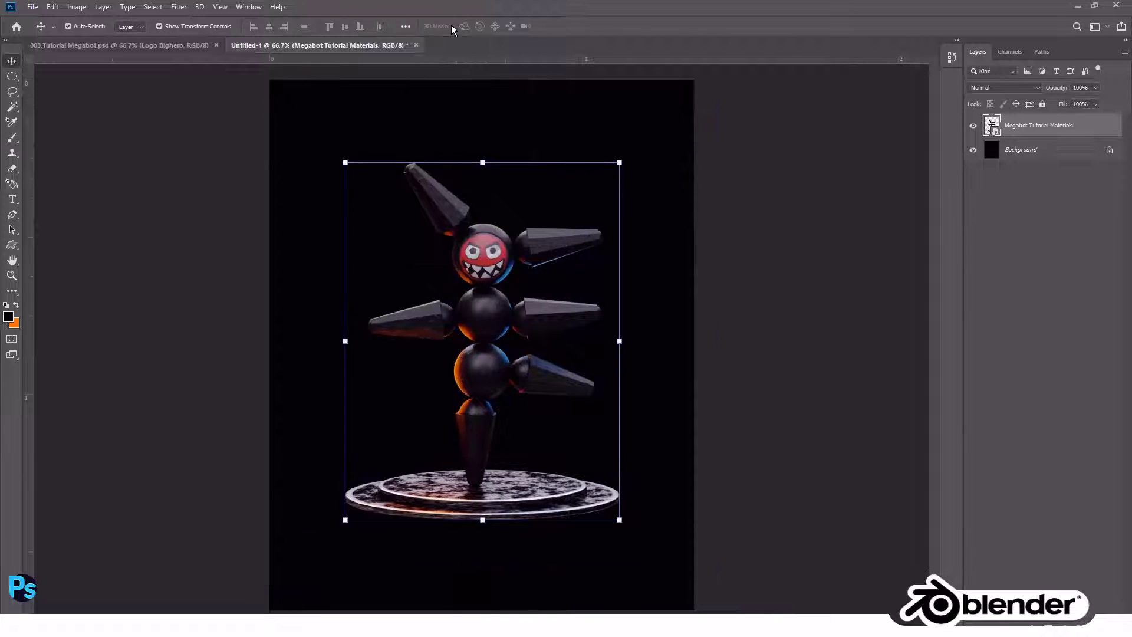
left_click(878, 200)
left_click(118, 45)
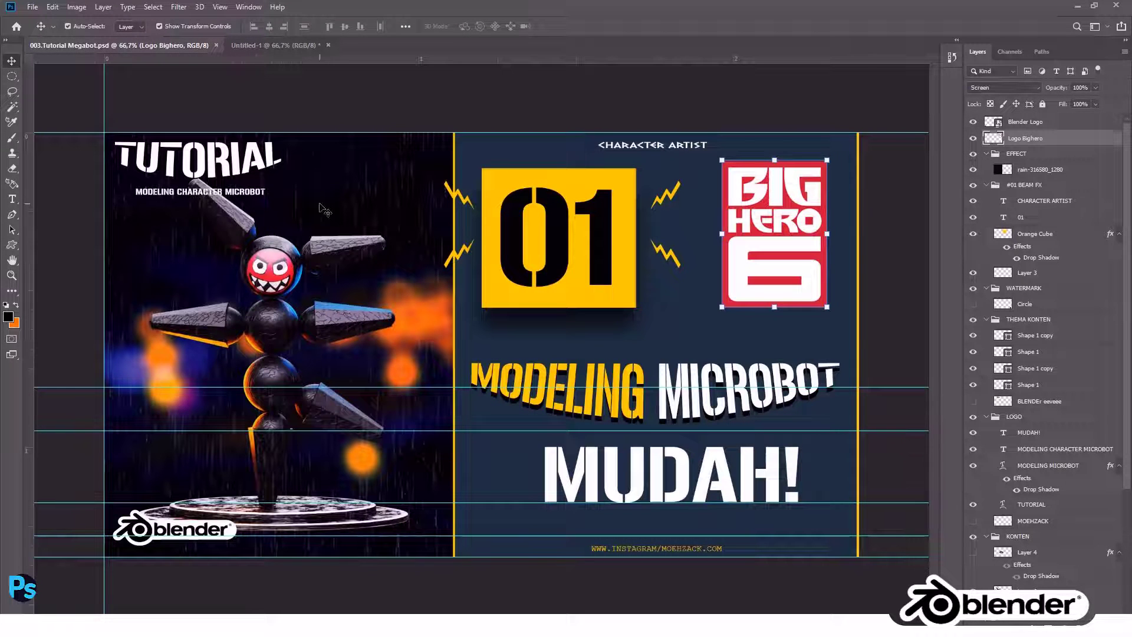
left_click(324, 211)
left_click_drag(275, 53, 600, 258)
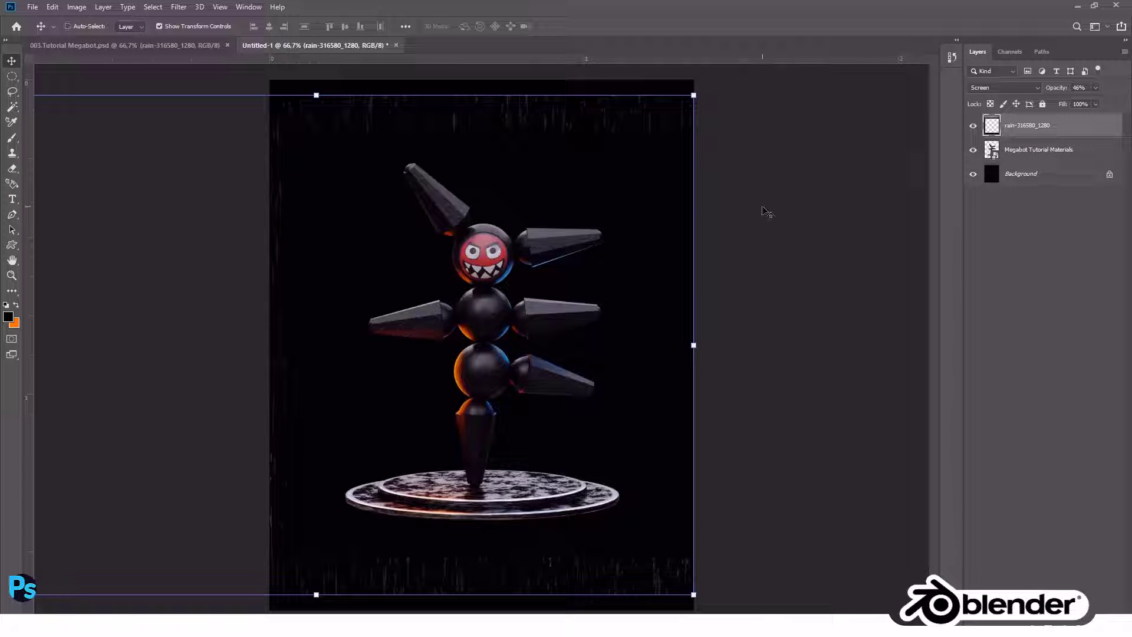
key("ctrl+z")
left_click(113, 47)
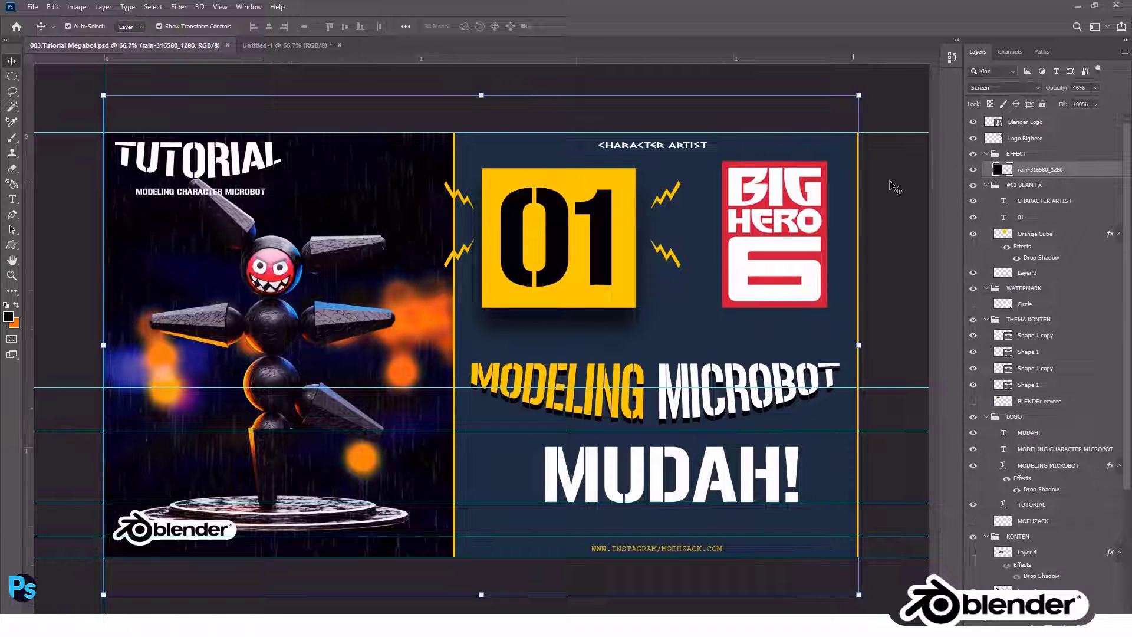
left_click(287, 46)
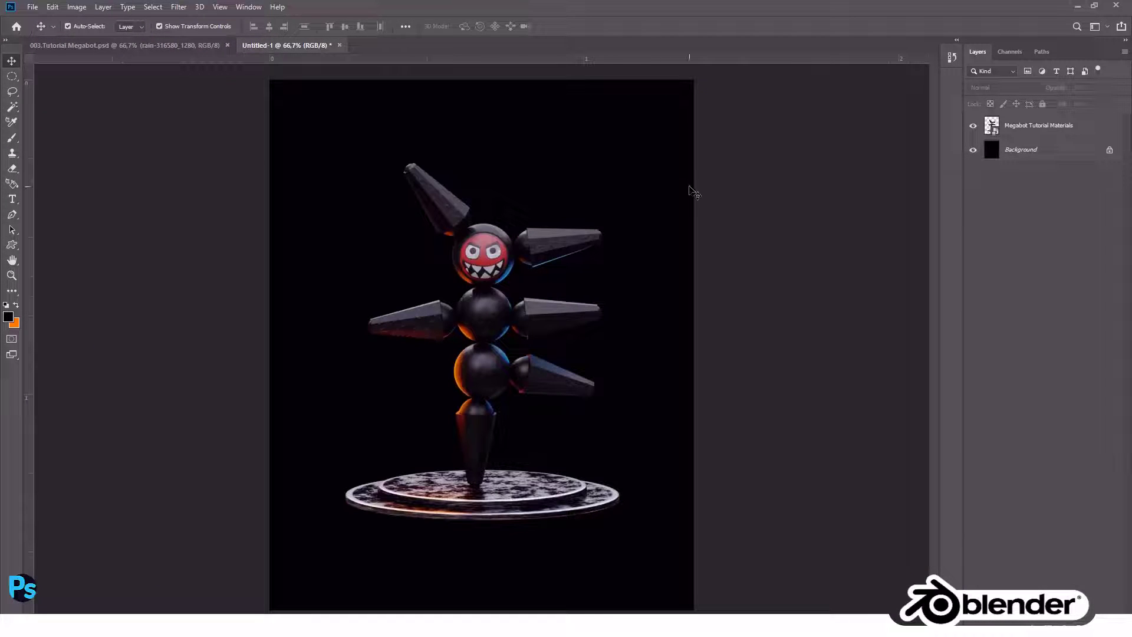
left_click_drag(698, 195, 469, 197)
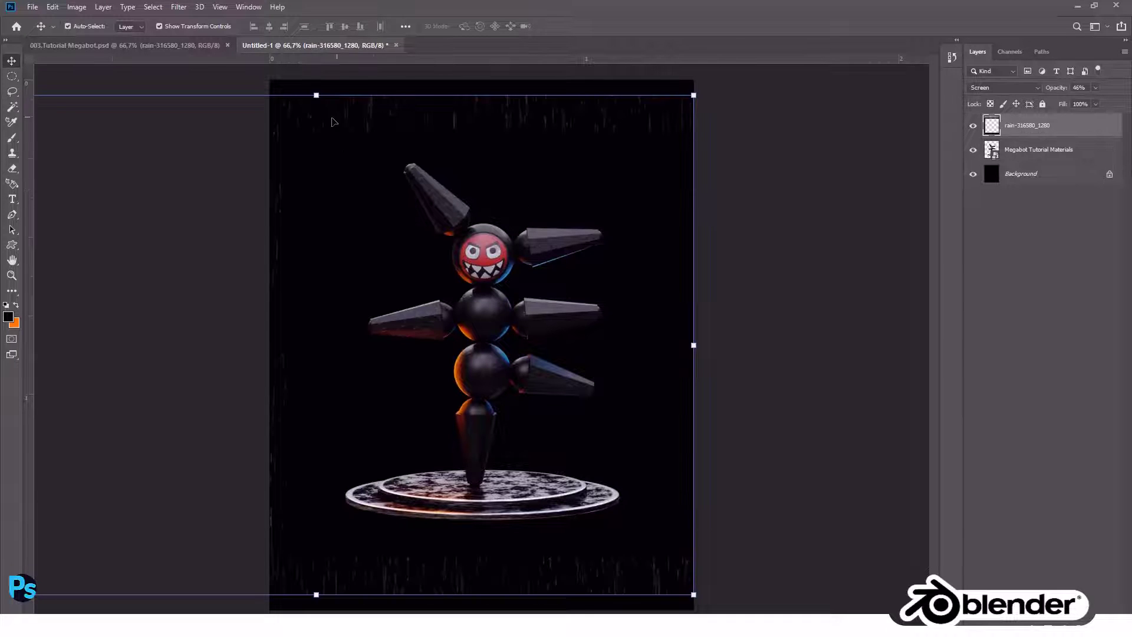
left_click_drag(334, 122, 518, 101)
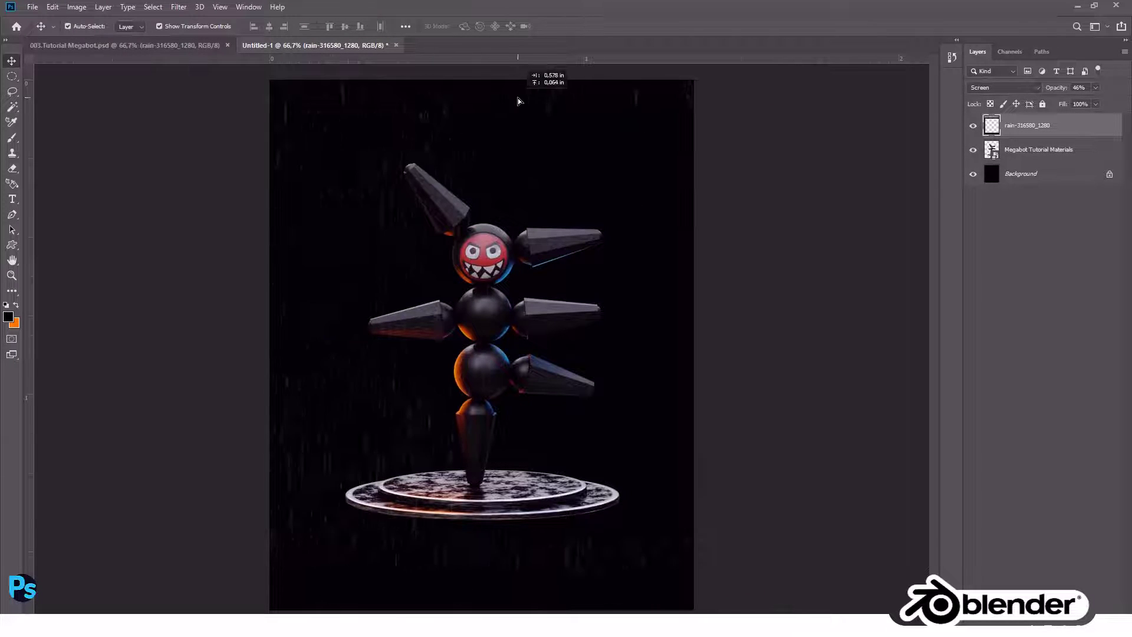
mouse_move(519, 101)
left_mouse_down()
mouse_move(601, 121)
mouse_move(380, 120)
left_mouse_up()
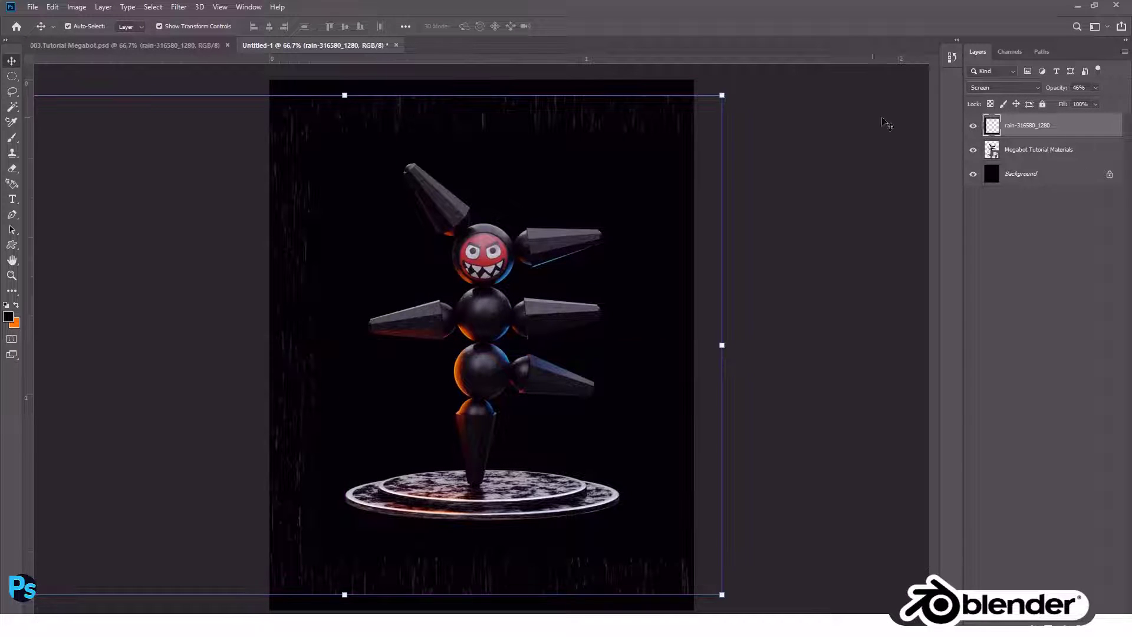
left_click(988, 86)
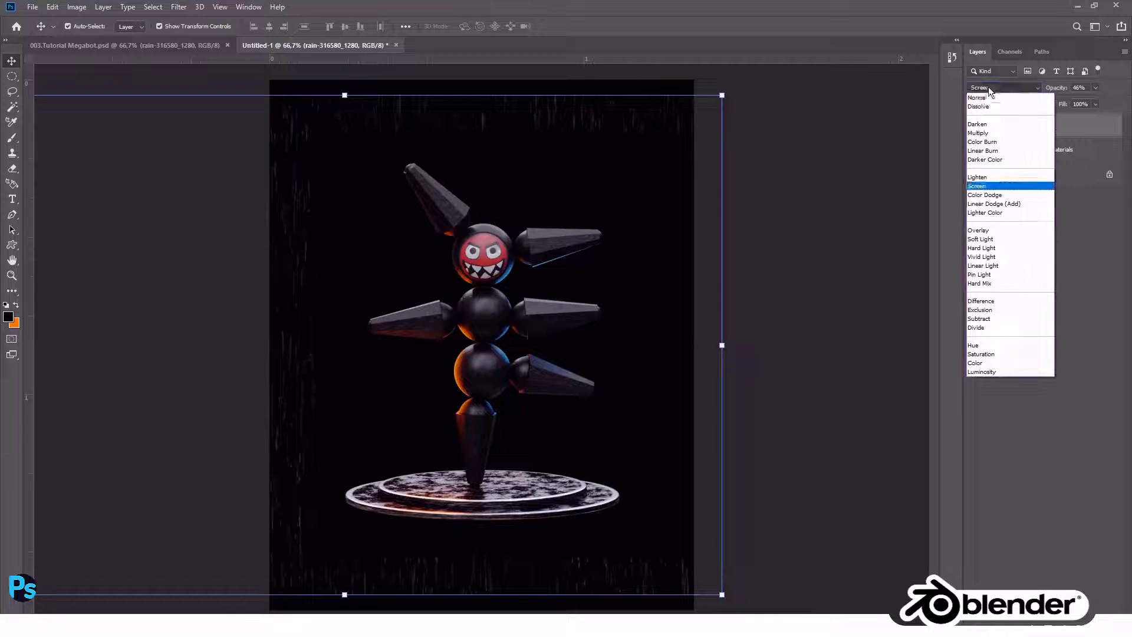
left_click(1091, 125)
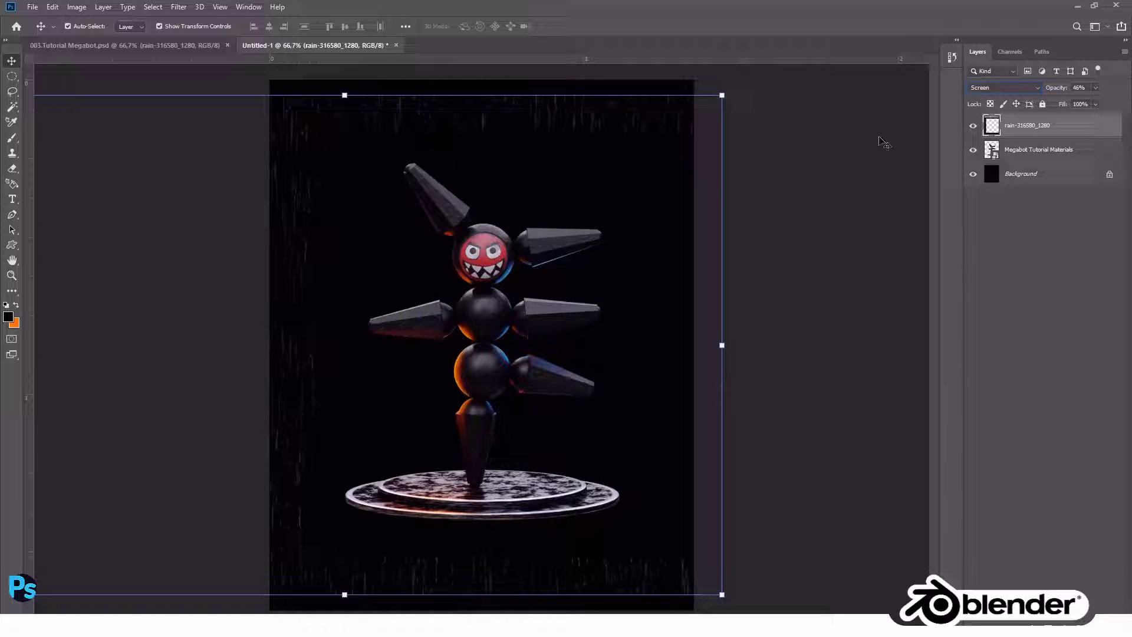
left_click(972, 131)
key("Delete")
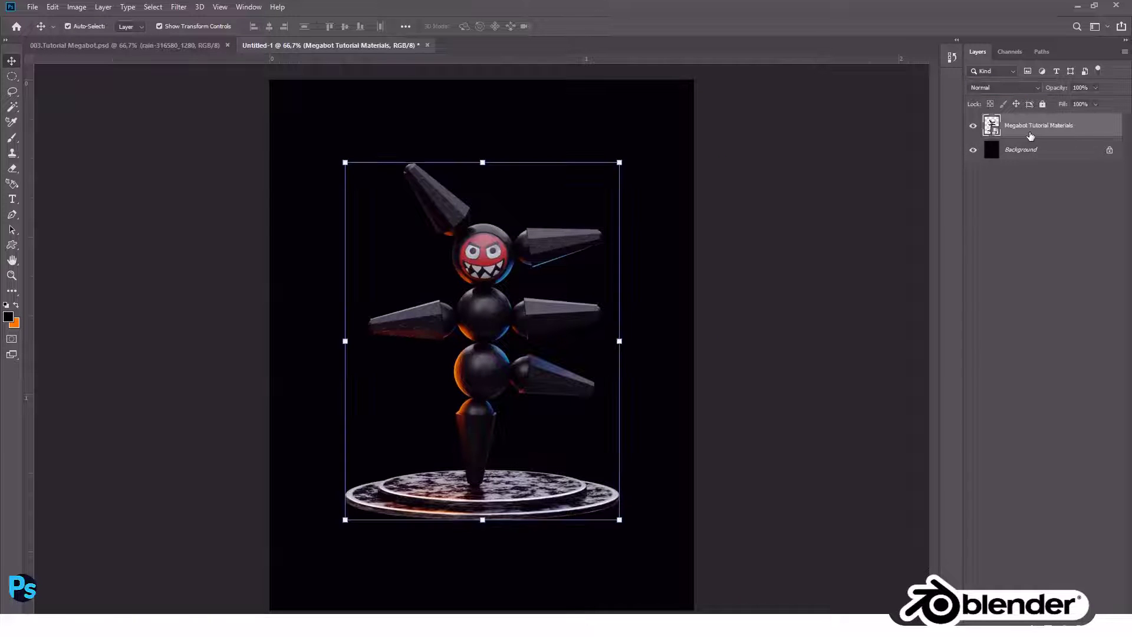
left_click(104, 45)
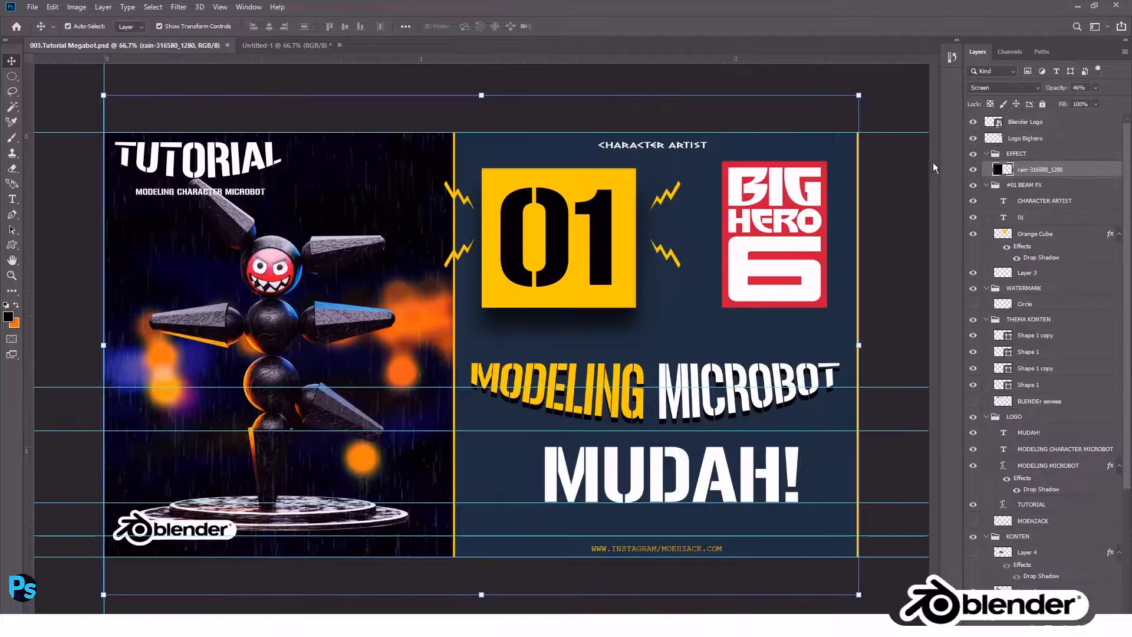
left_click(976, 169)
key("Delete")
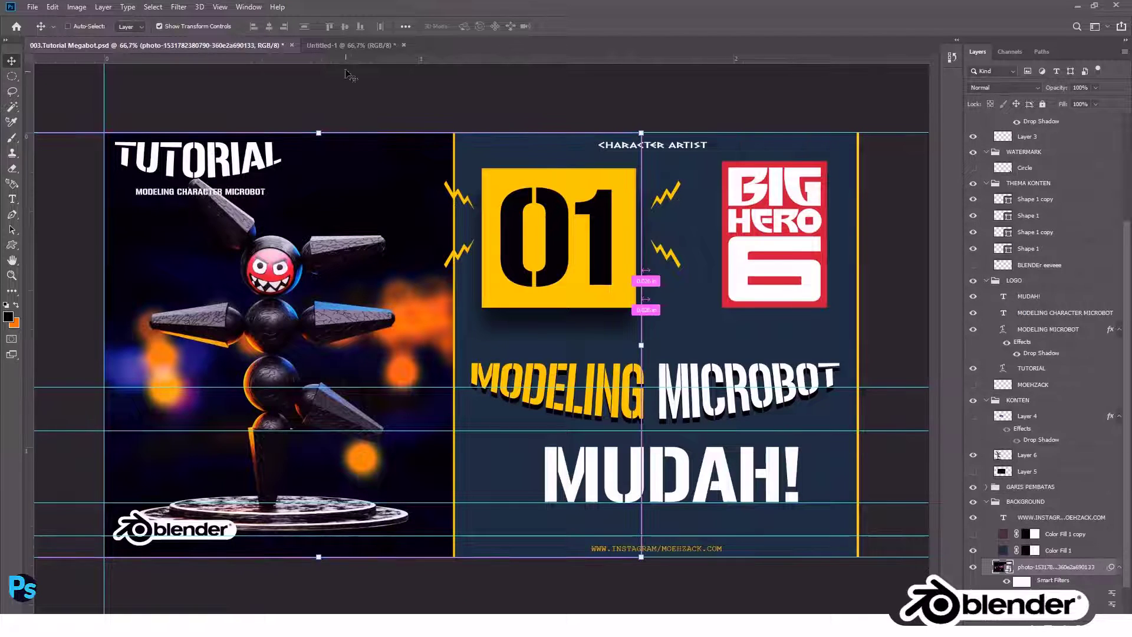
Paste the bokeh photo into the robot document and move its layer below the render.
left_click(349, 45)
left_click(499, 217, "ctrl")
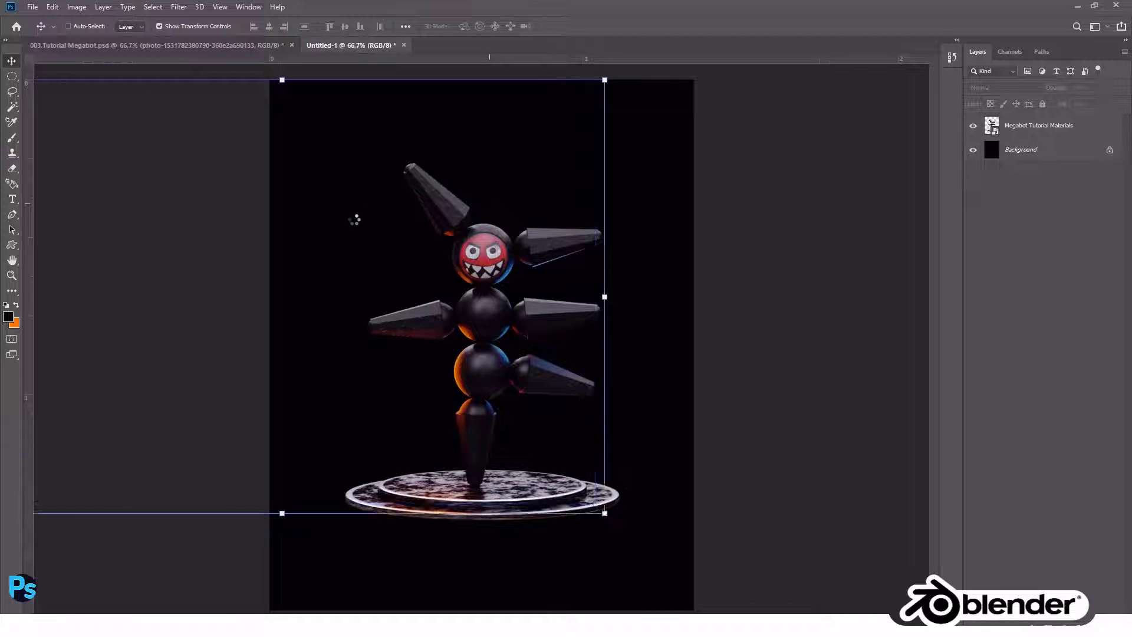
key("ctrl+v")
left_click_drag(477, 284, 644, 323)
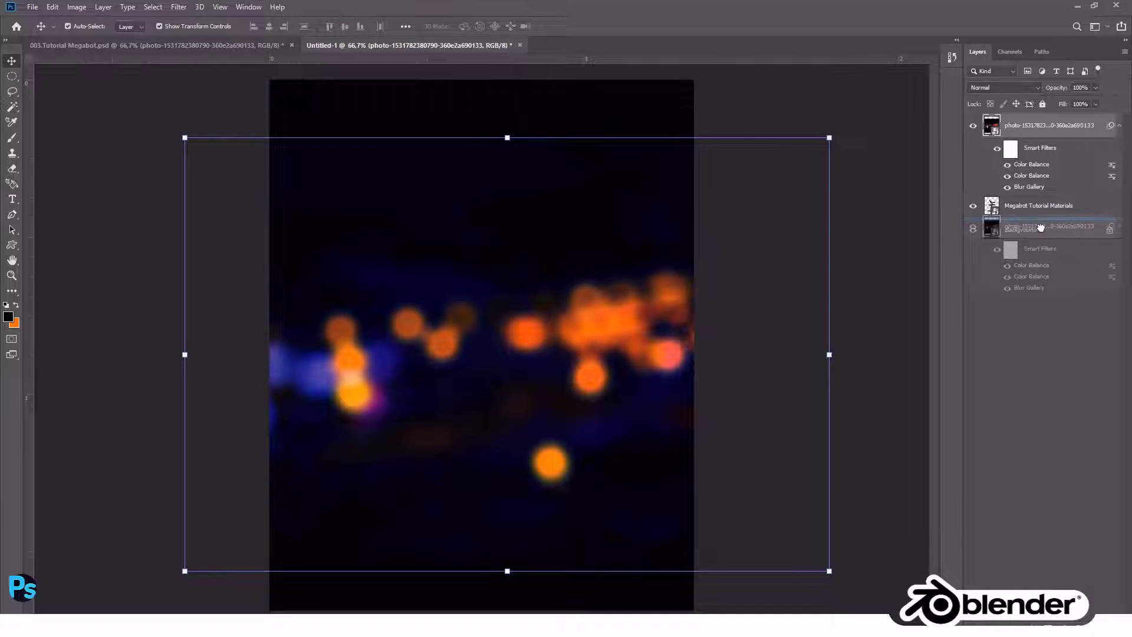
left_click_drag(997, 129, 1038, 219)
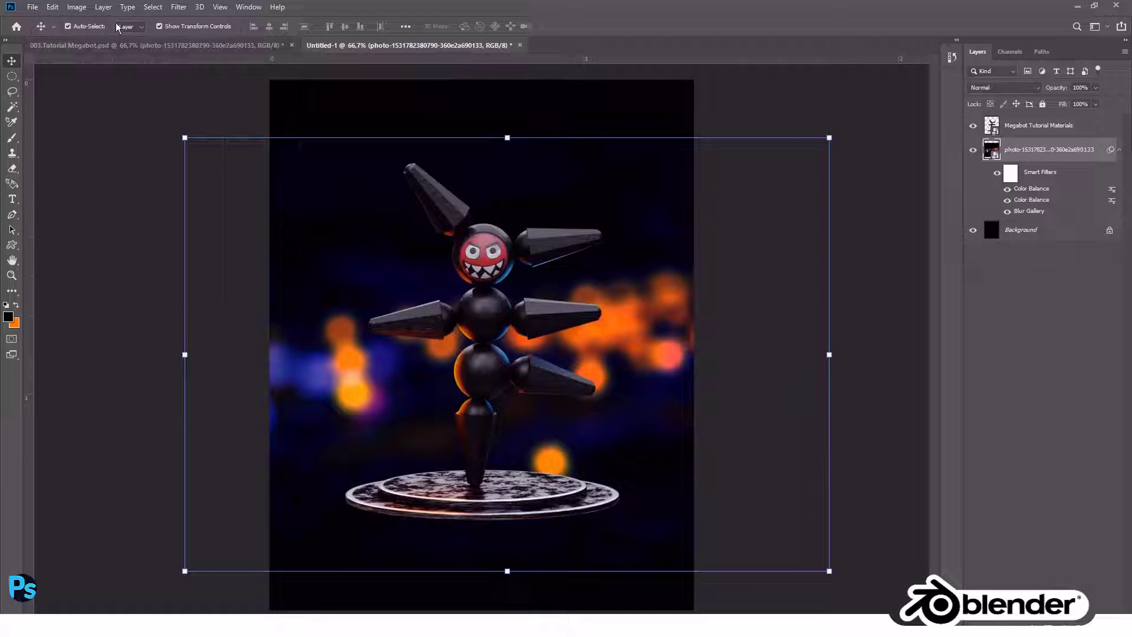
right_click(1009, 151)
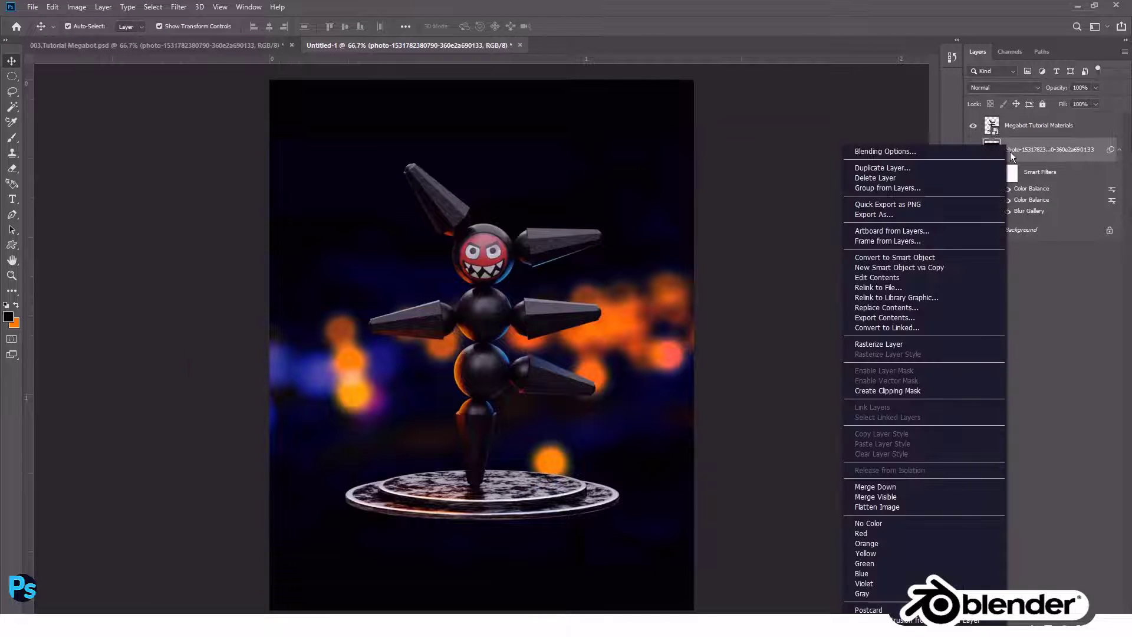
Apply Color Balance to the bokeh, pushing midtones +77 toward red.
left_click(88, 7)
mouse_move(94, 38)
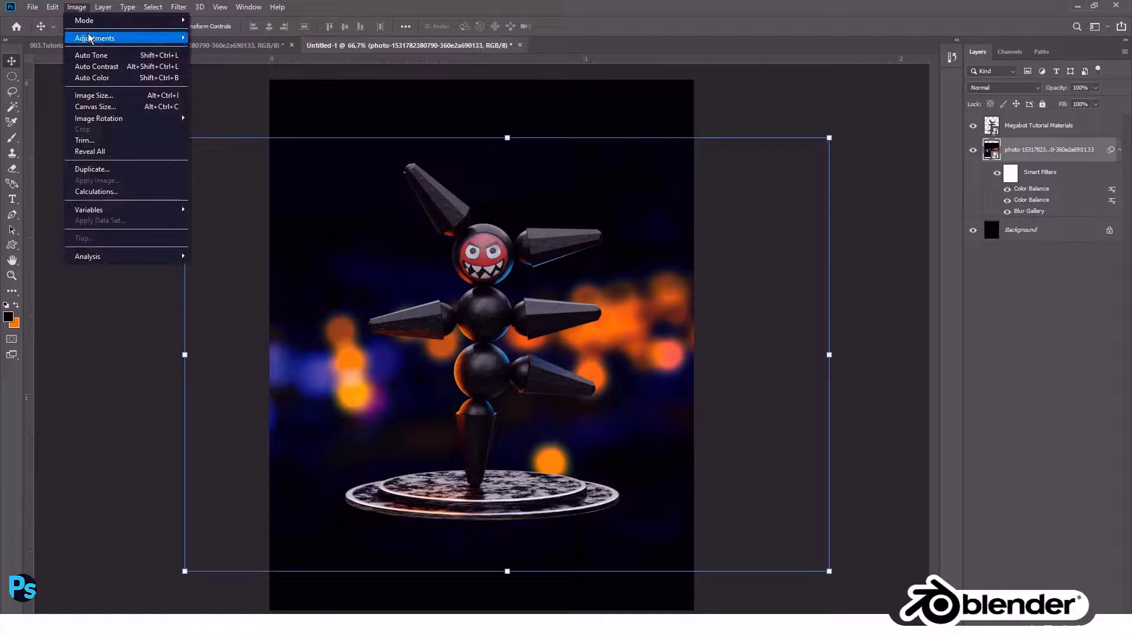
left_click(235, 112)
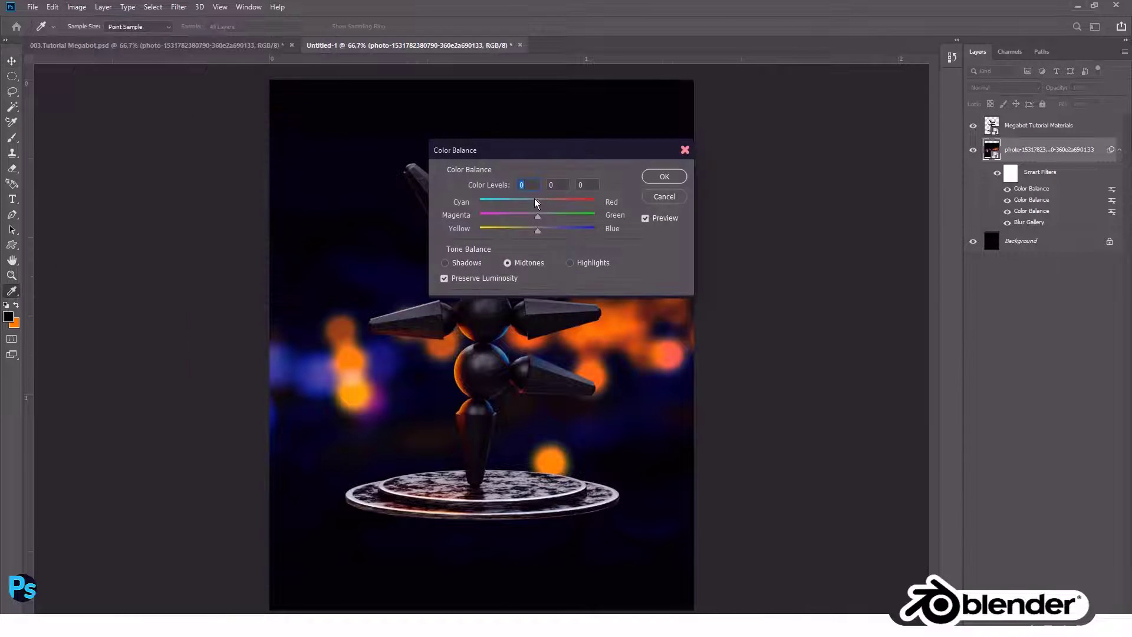
left_click_drag(535, 202, 582, 202)
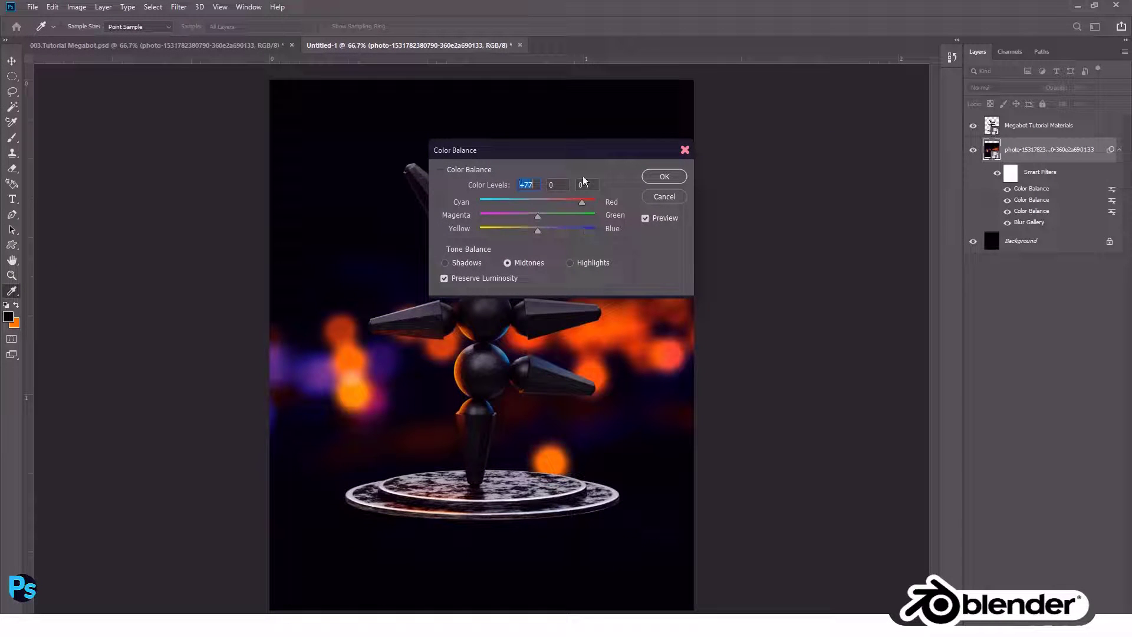
left_click_drag(556, 151, 759, 109)
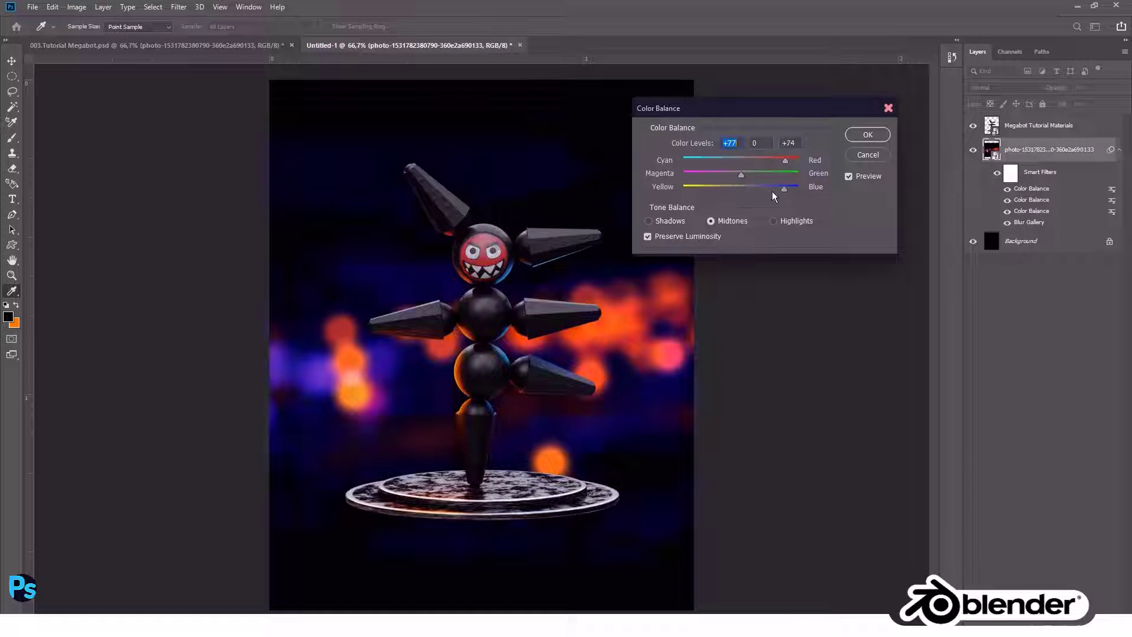
left_click(868, 135)
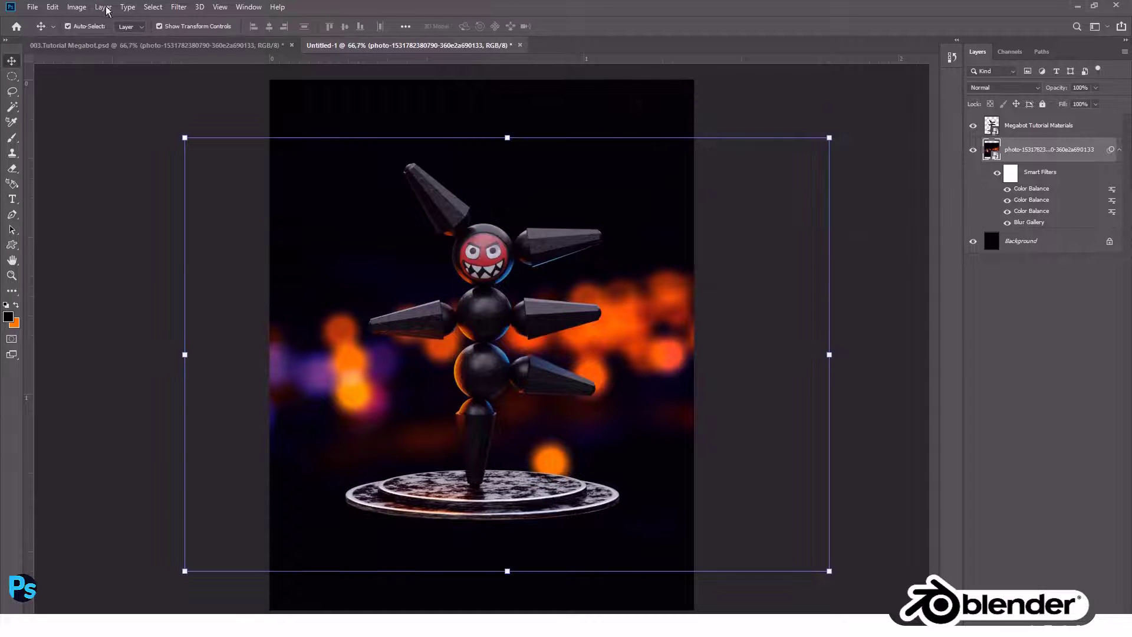
Set Hue/Saturation on the bokeh to Hue +26 for warm yellow tones.
left_click(76, 7)
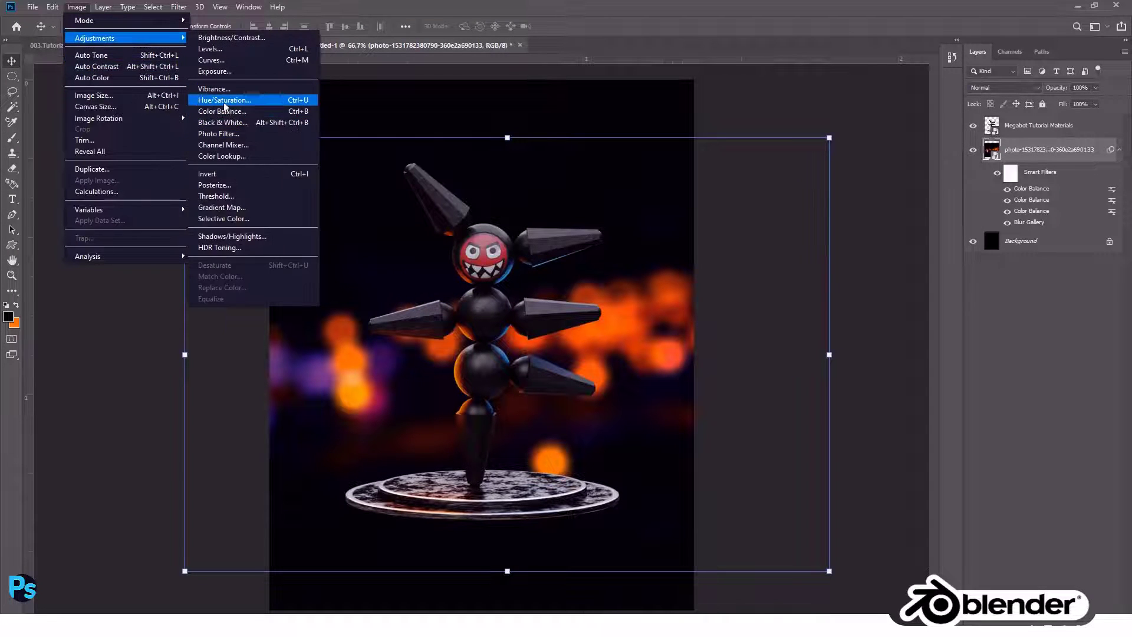
left_click(221, 101)
left_click_drag(533, 212, 521, 235)
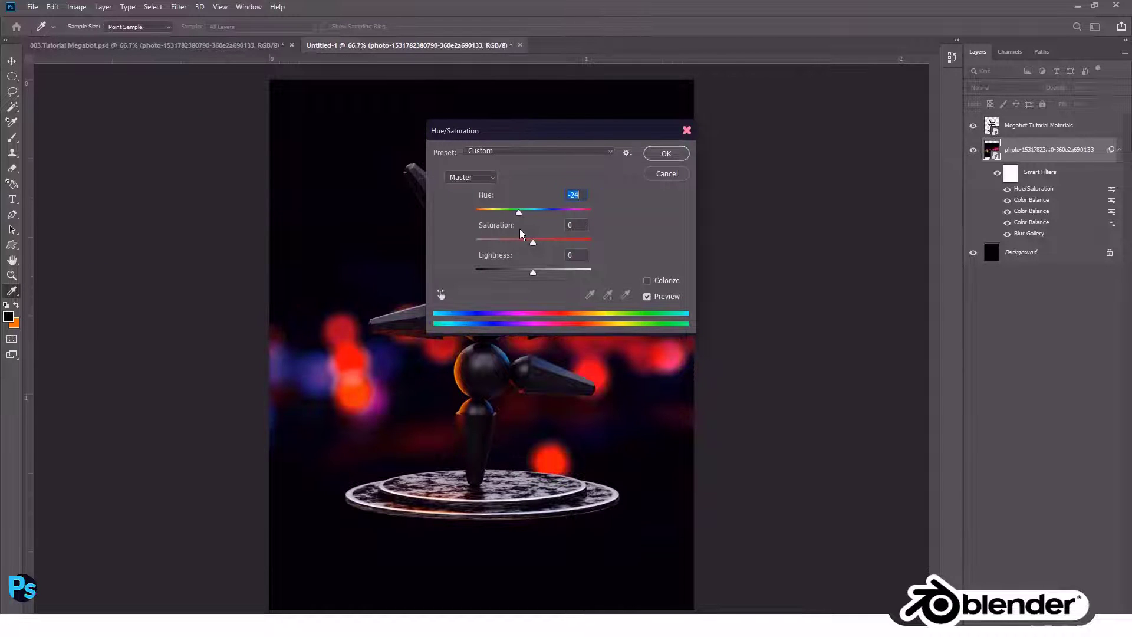
left_click_drag(569, 129, 803, 113)
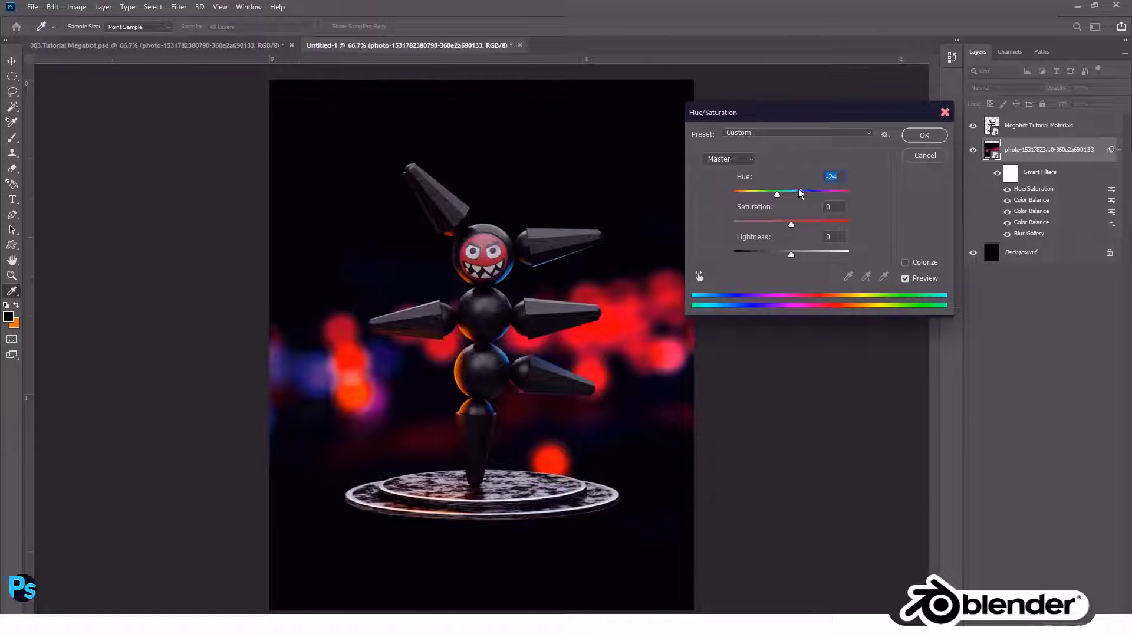
left_click_drag(776, 203, 807, 205)
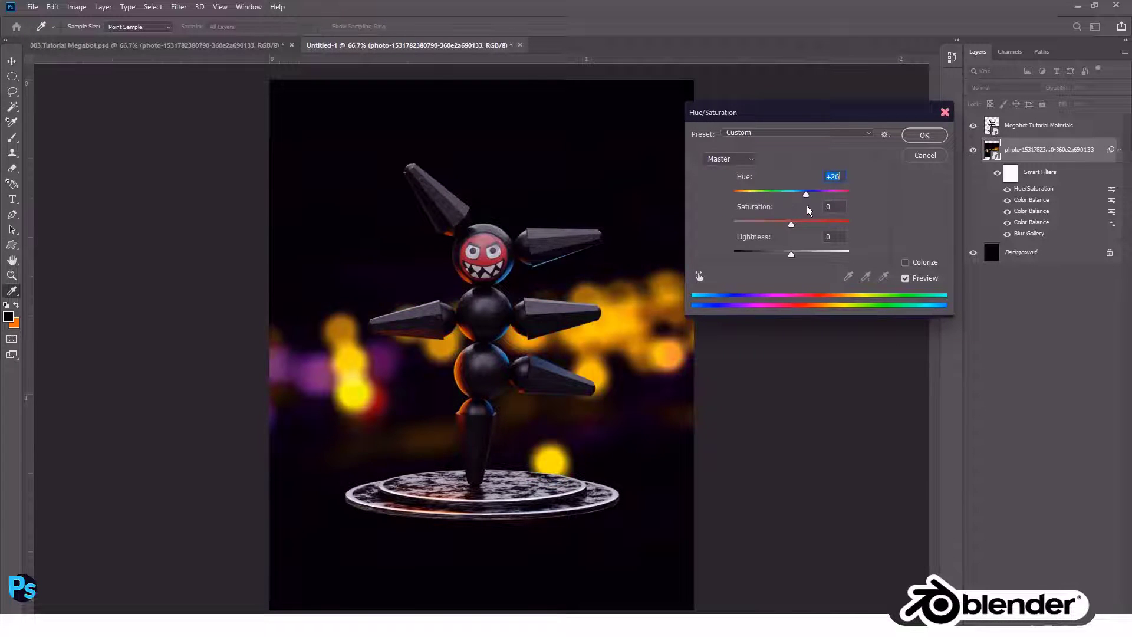
Apply the +26 hue shift and rasterize the Megabot Tutorial Materials layer.
left_click(921, 136)
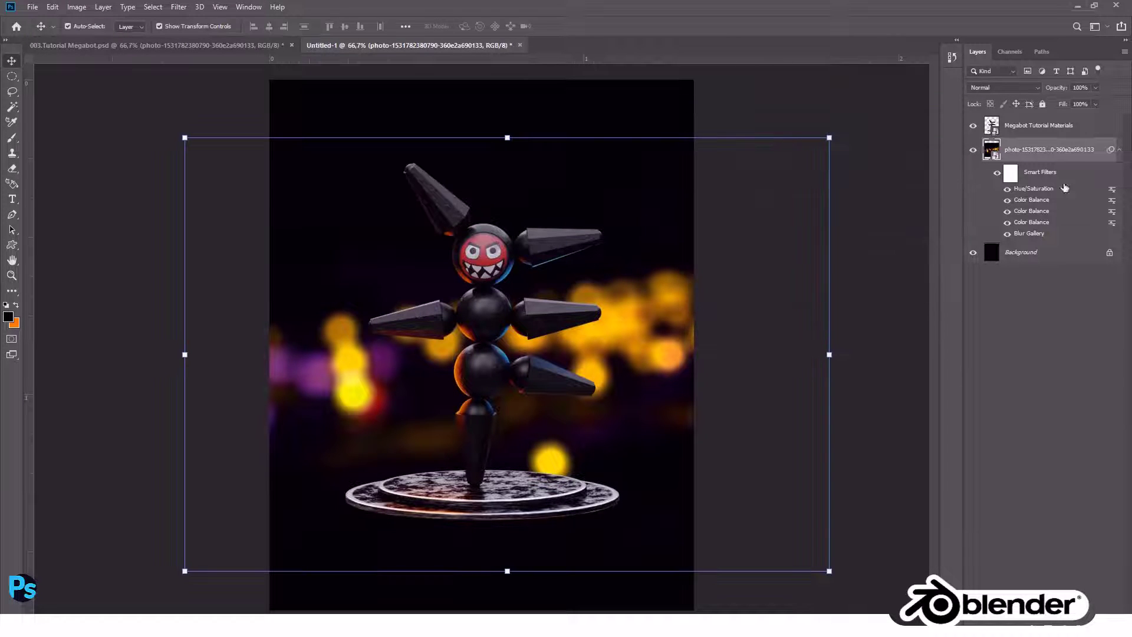
left_click(1009, 136)
right_click(1009, 130)
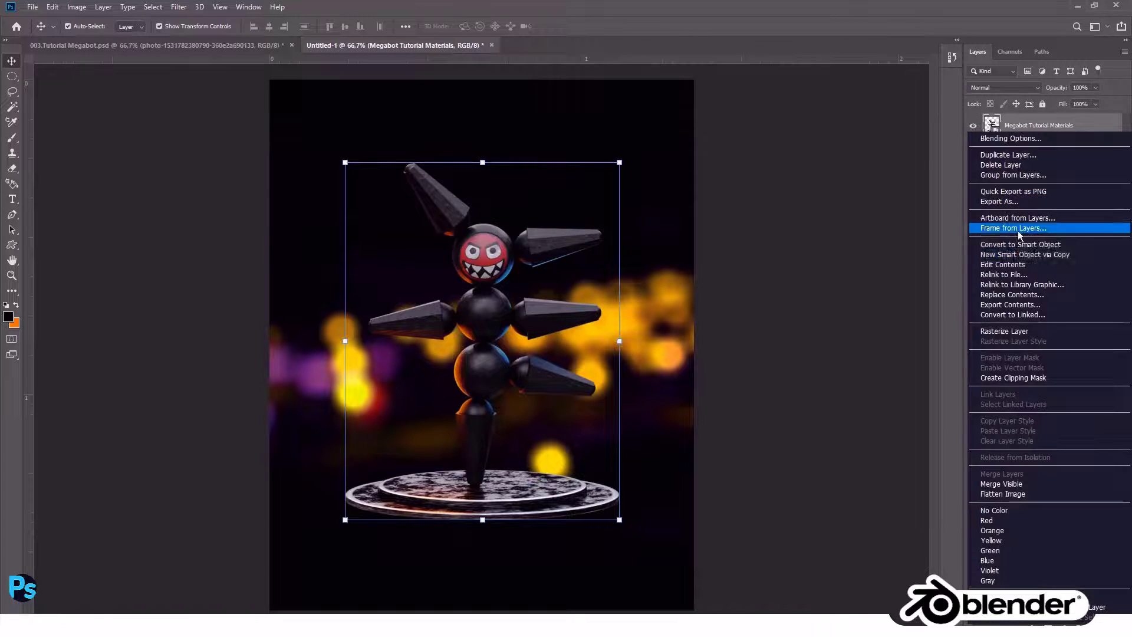
left_click(1011, 331)
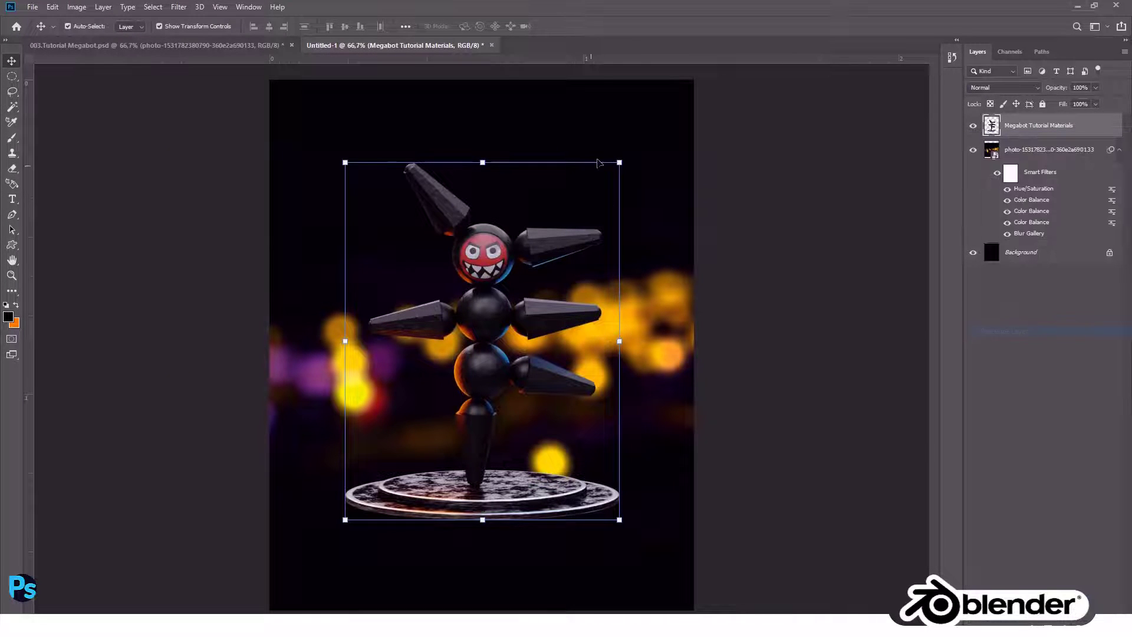
Brighten the robot render with Brightness/Contrast set to 46.
left_click(75, 10)
left_click(248, 37)
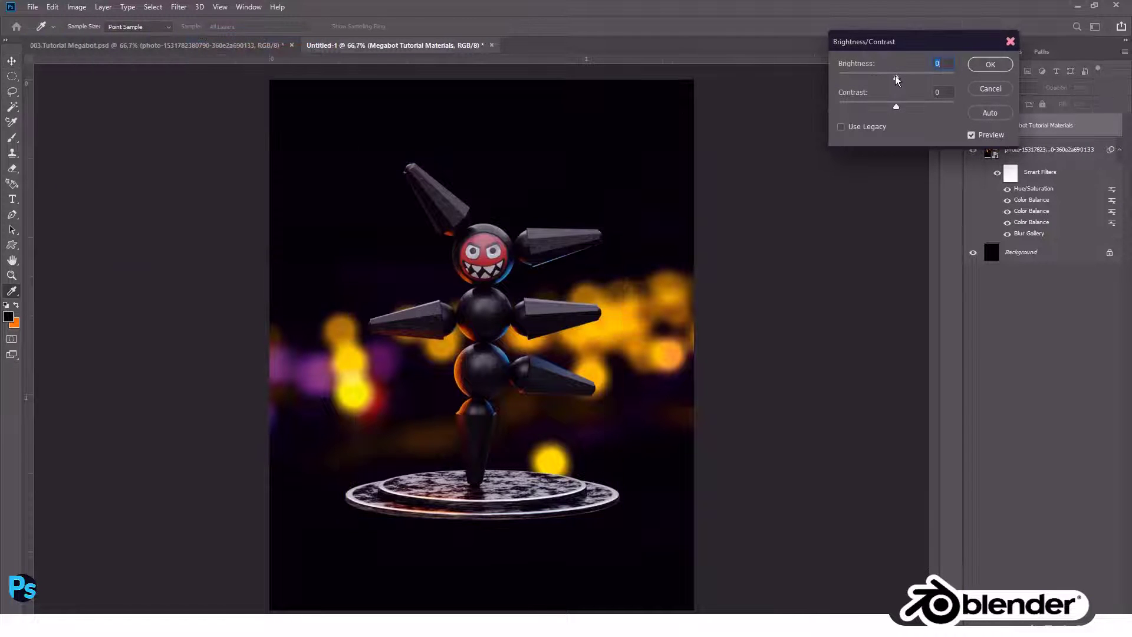
mouse_move(898, 79)
left_mouse_down()
mouse_move(914, 85)
mouse_move(917, 108)
left_mouse_up()
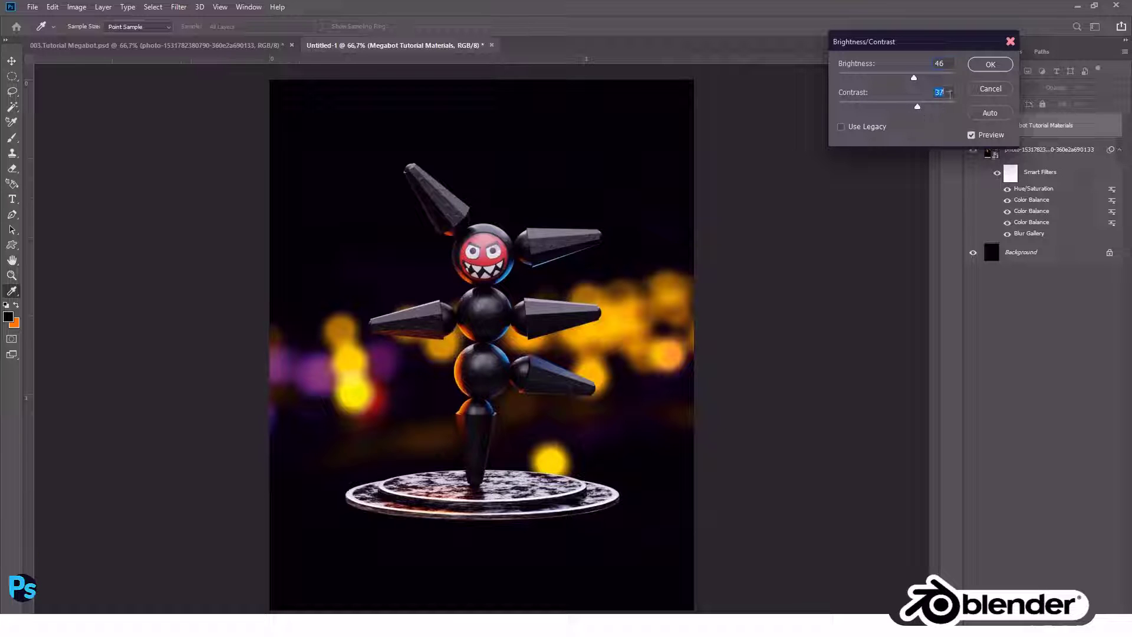
left_click(970, 66)
key("v")
Apply an Iris Blur with an enlarged, widened oval around the character.
left_click(200, 7)
mouse_move(197, 152)
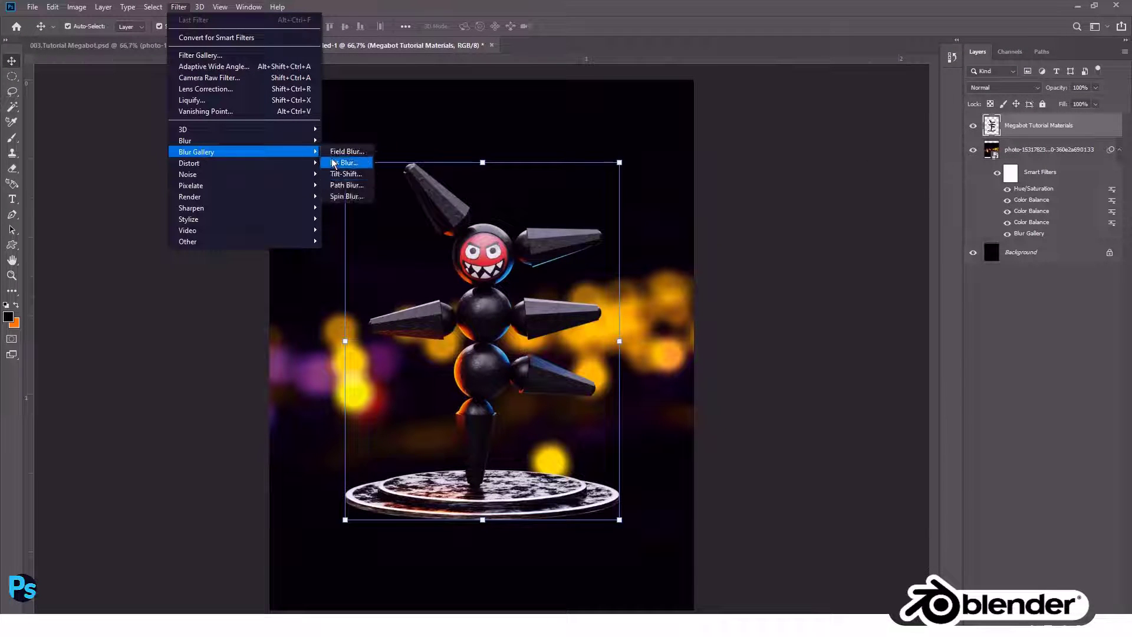
left_click(344, 162)
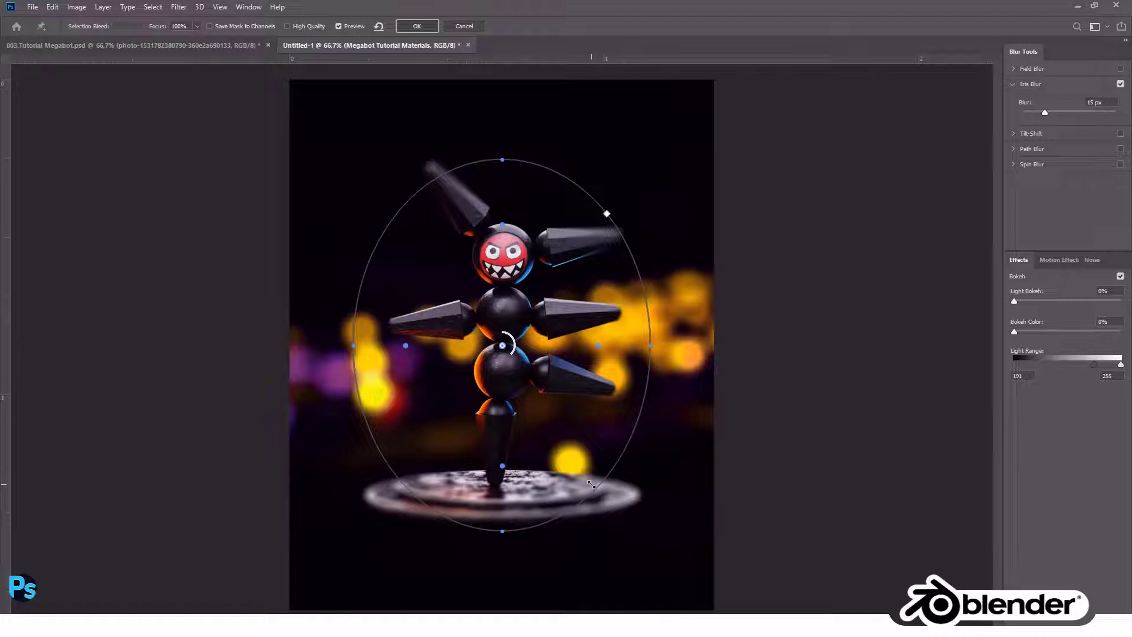
left_click(602, 488)
key("Delete")
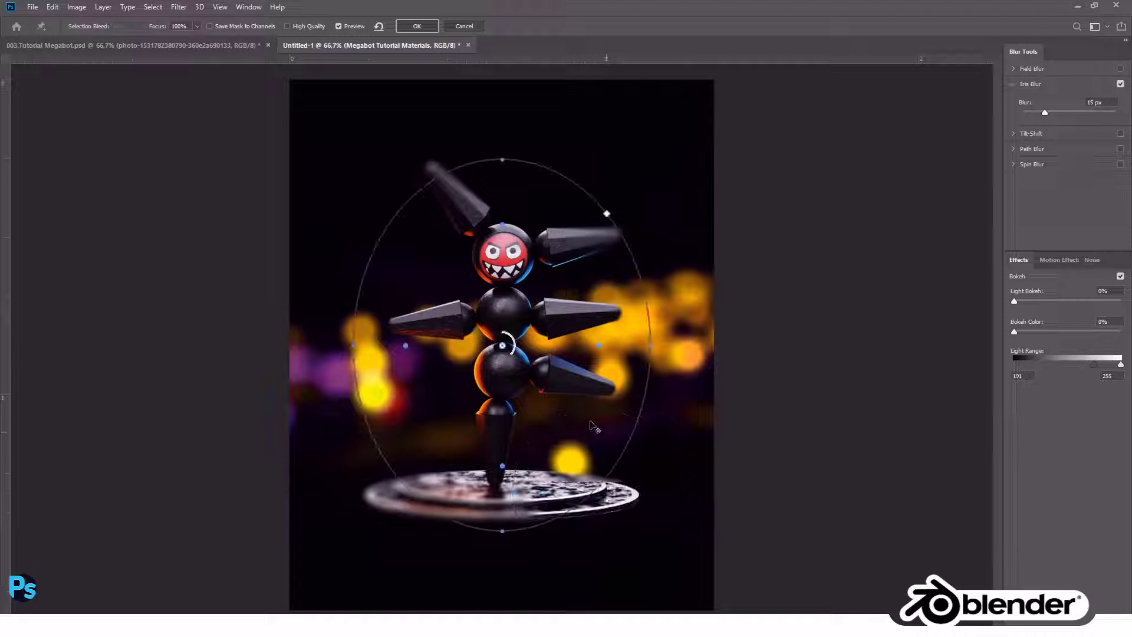
left_click_drag(620, 456, 648, 478)
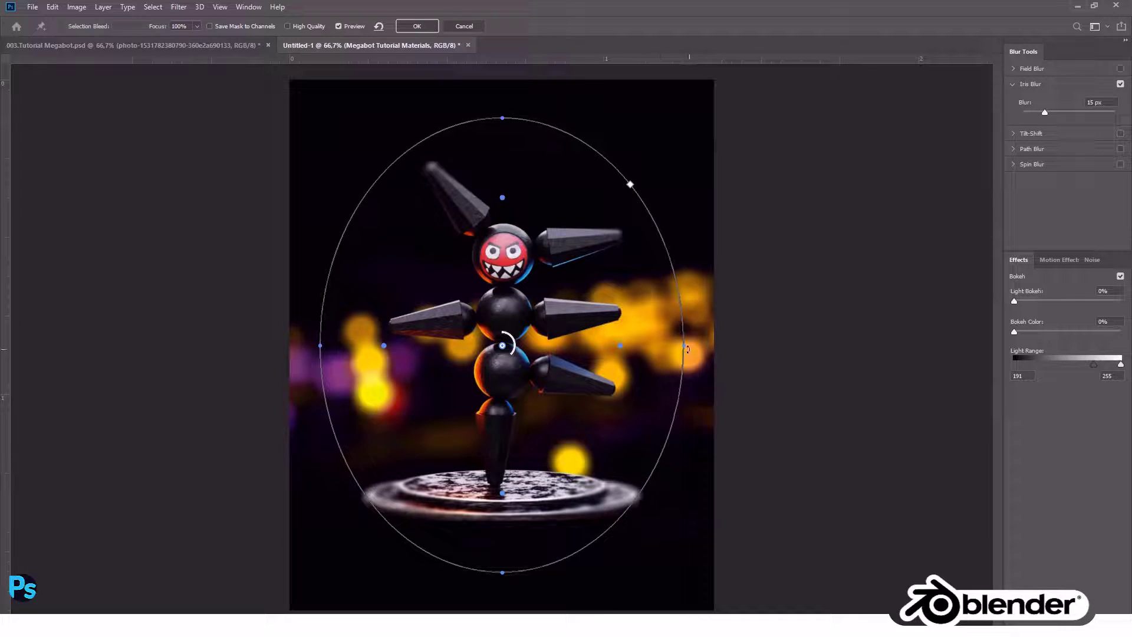
left_click_drag(701, 349, 701, 349)
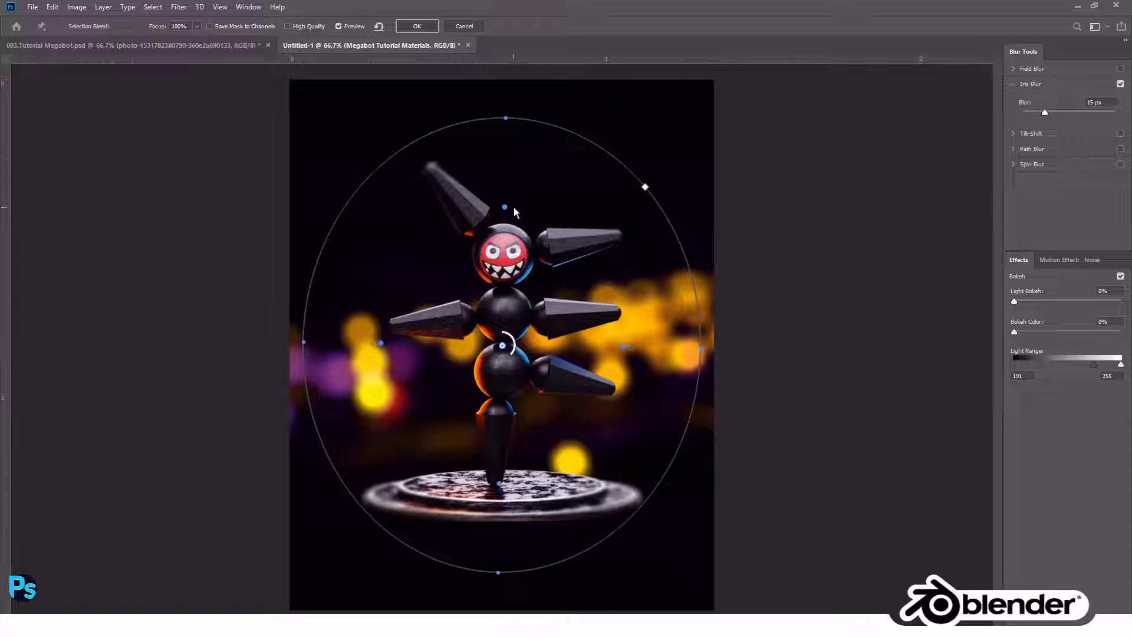
key("Return")
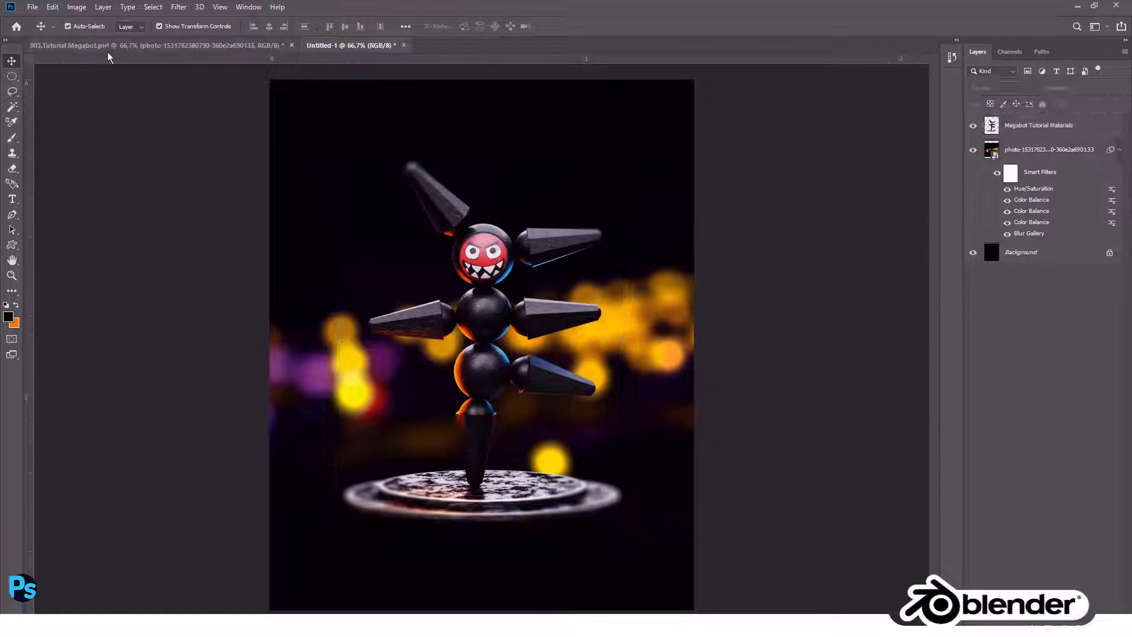
Drag the Big Hero 6 logo into the poster and place it top-right.
left_click(89, 45)
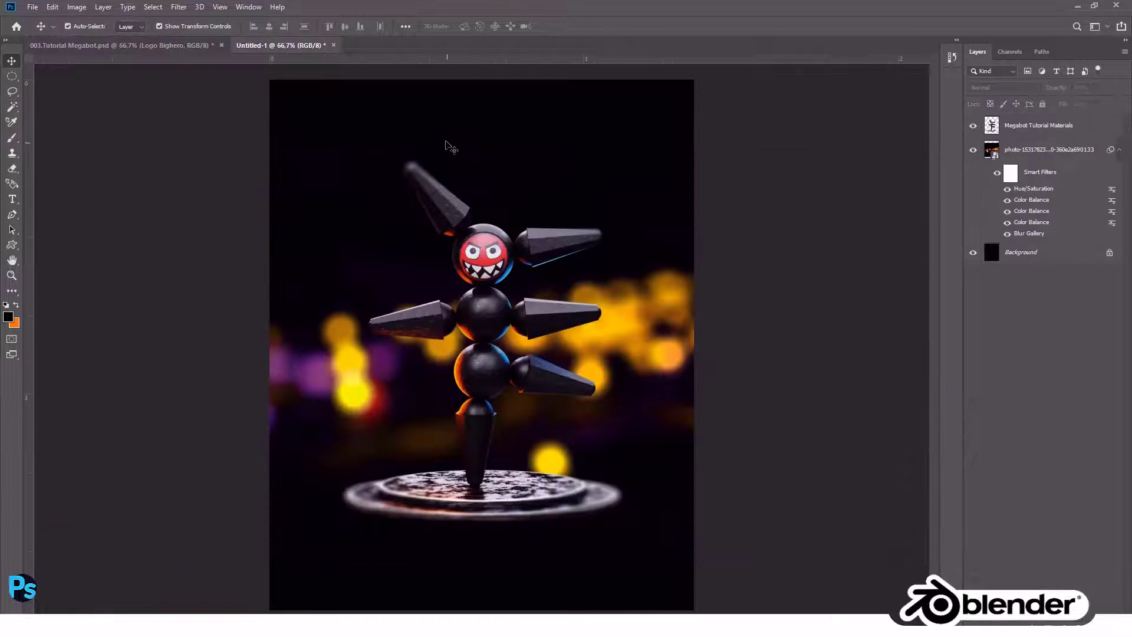
left_click_drag(758, 203, 557, 275)
mouse_move(678, 259)
left_mouse_down()
mouse_move(646, 212)
mouse_move(671, 136)
left_mouse_up()
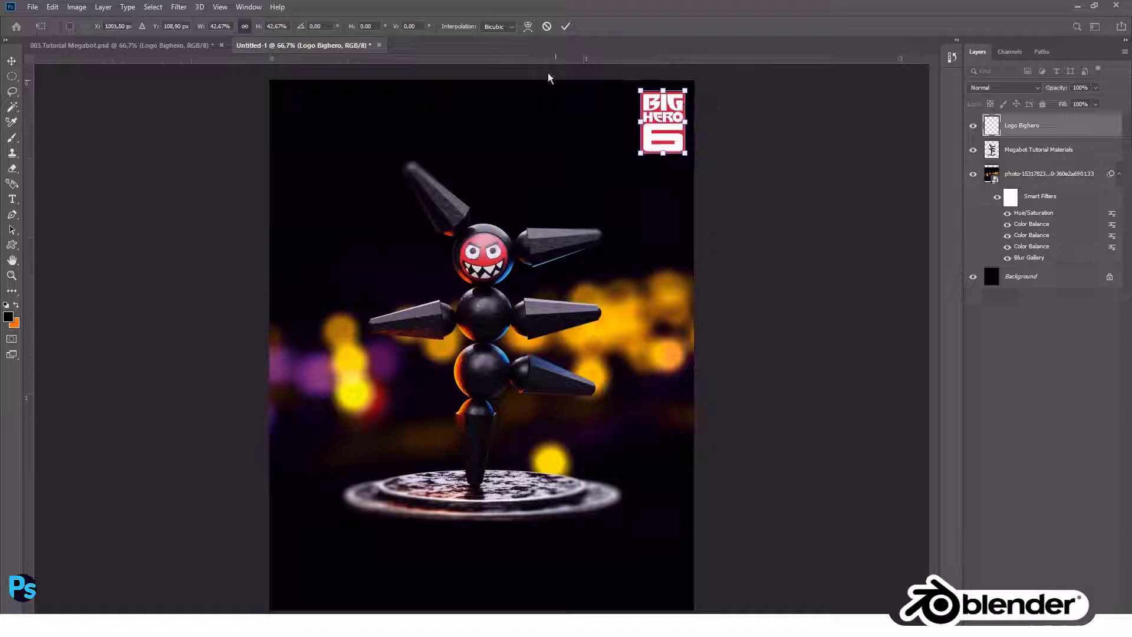
left_click(564, 27)
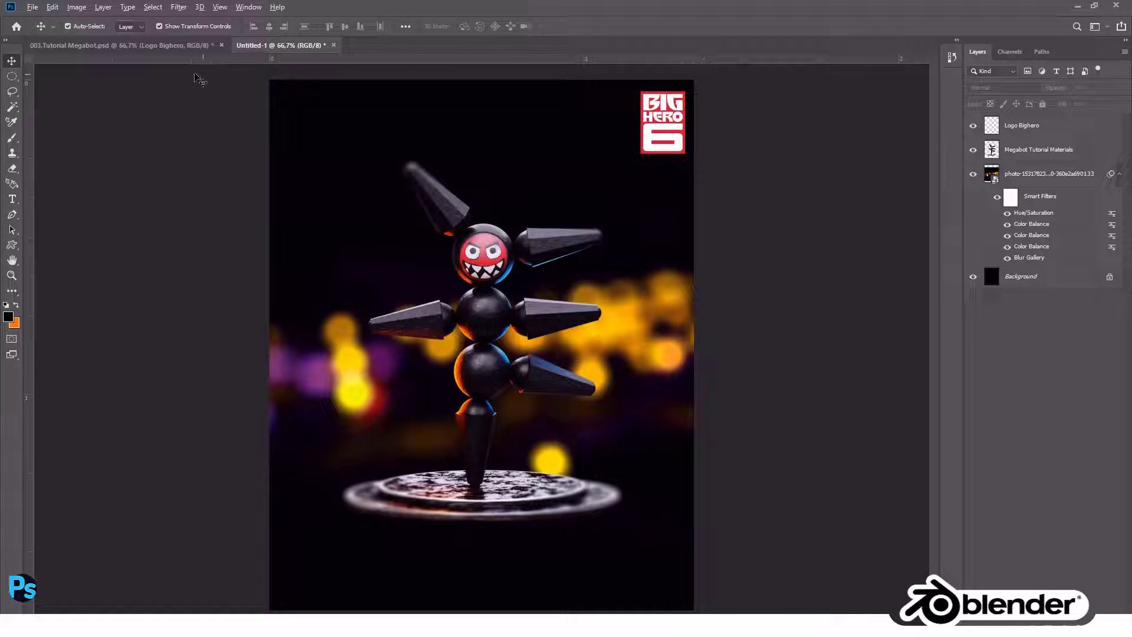
Place embedded rain-316580_1280 from the Documents Wallpaper Dekstop folder.
left_click(33, 7)
left_click(88, 229)
left_click(106, 133)
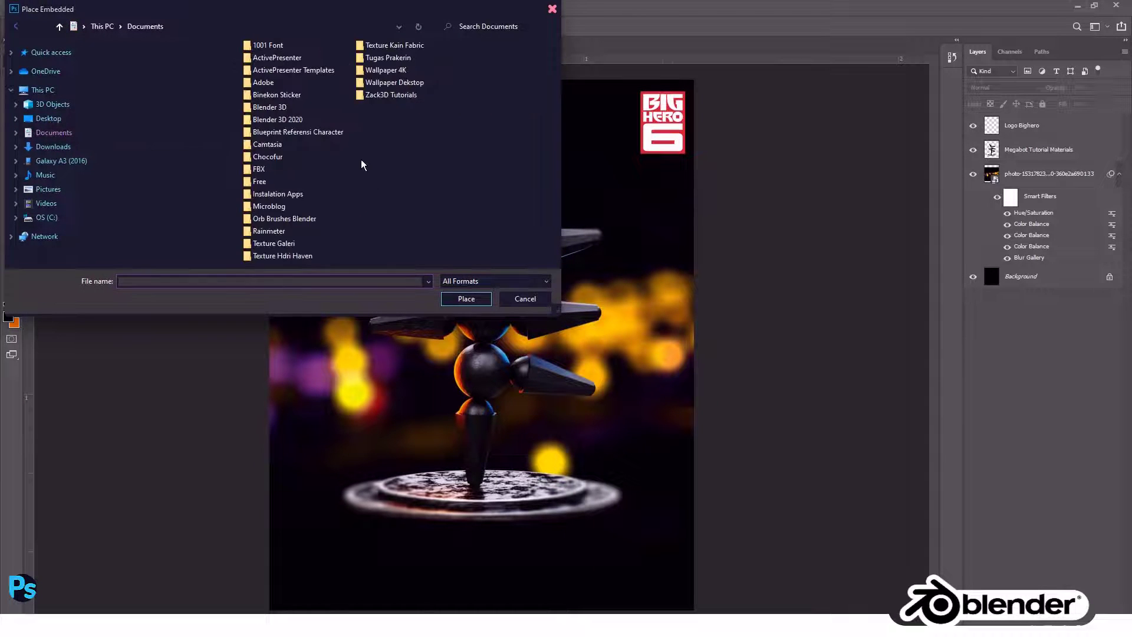
double_click(390, 84)
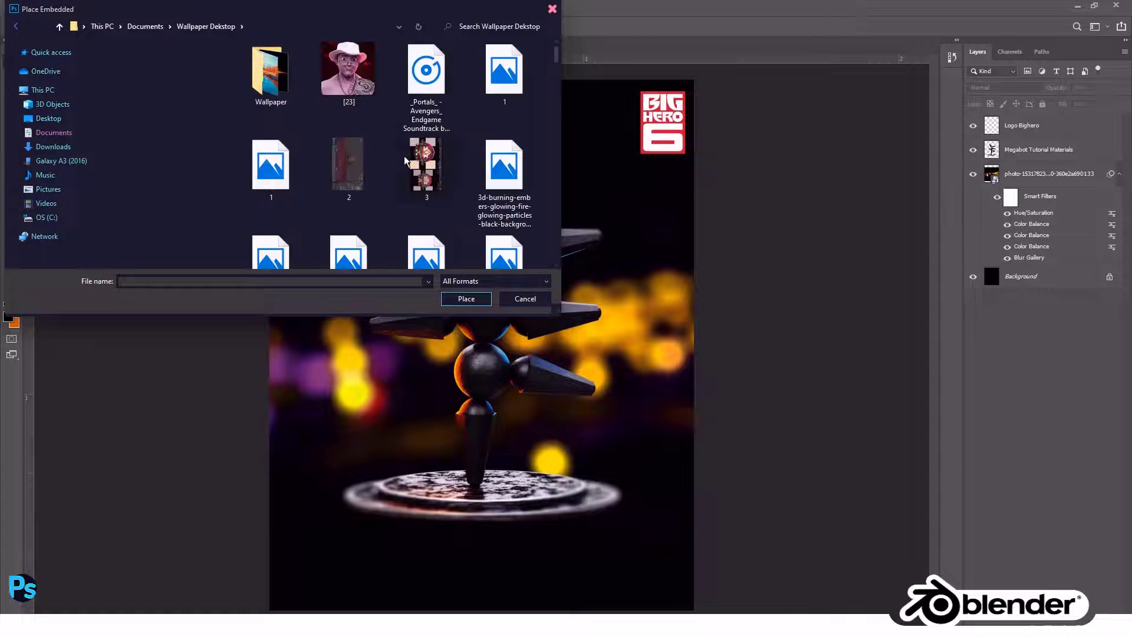
scroll(404, 159, "down", 2)
scroll(404, 166, "down", 2)
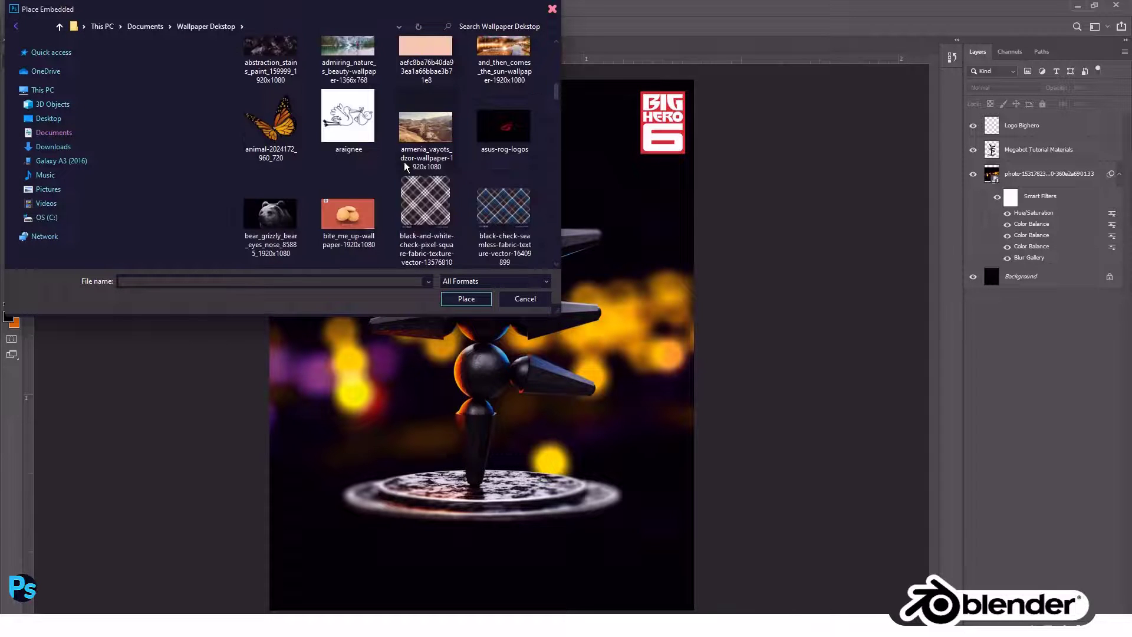
scroll(404, 165, "down", 2)
scroll(404, 166, "down", 2)
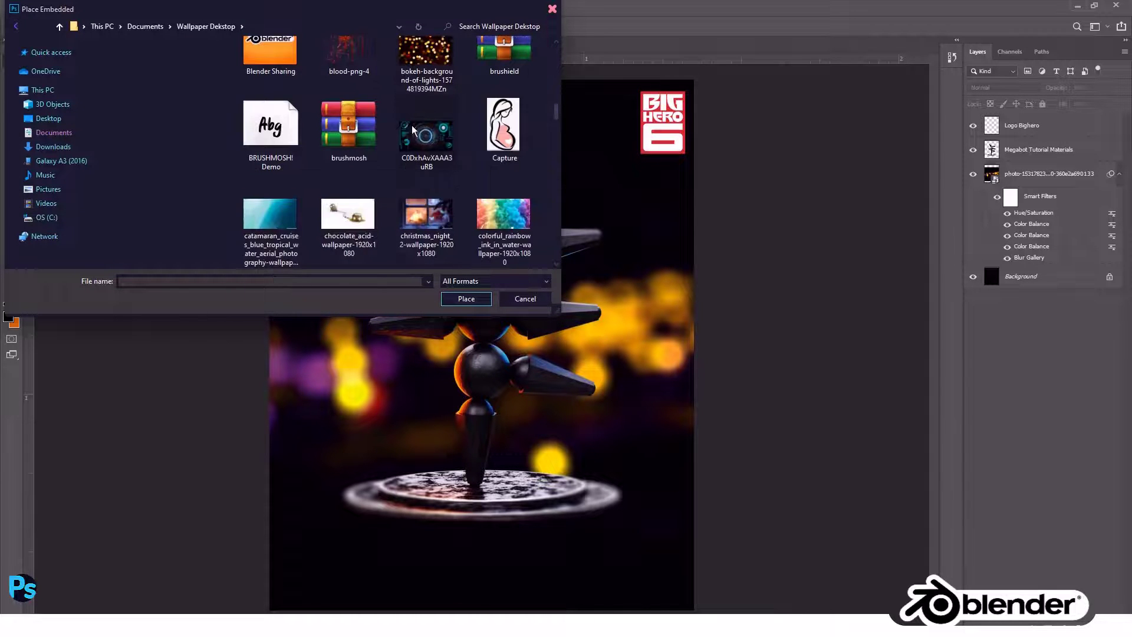
scroll(413, 127, "down", 2)
scroll(412, 127, "down", 2)
scroll(412, 127, "down", 2)
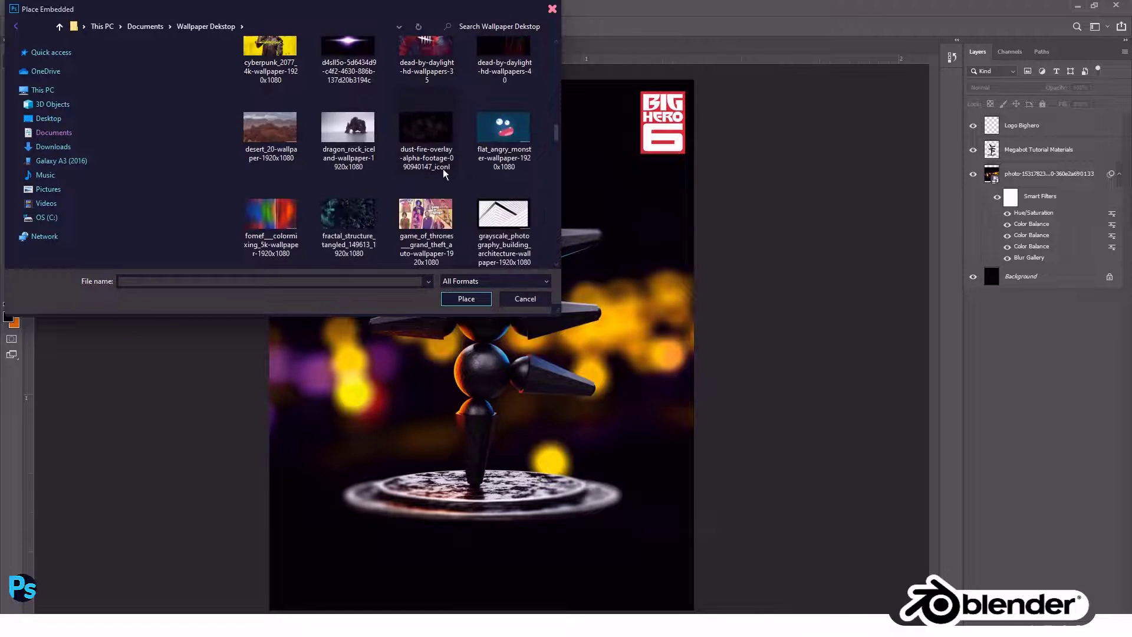
scroll(442, 165, "down", 2)
scroll(437, 142, "down", 2)
scroll(437, 142, "down", 2)
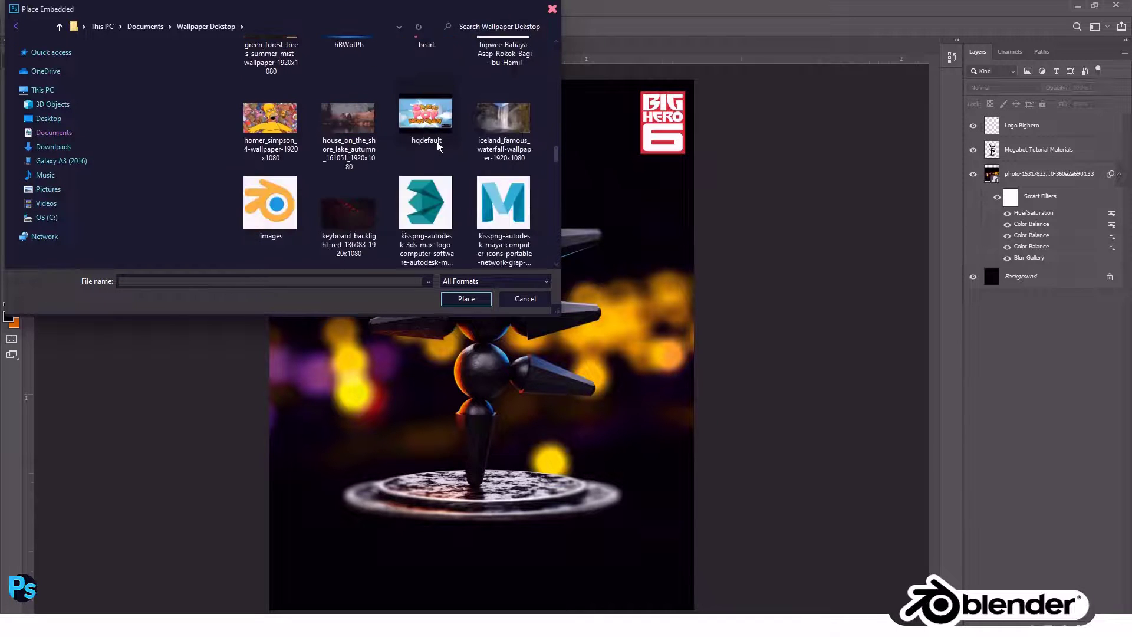
scroll(437, 142, "down", 2)
scroll(437, 141, "down", 2)
scroll(437, 141, "down", 2)
scroll(436, 141, "down", 2)
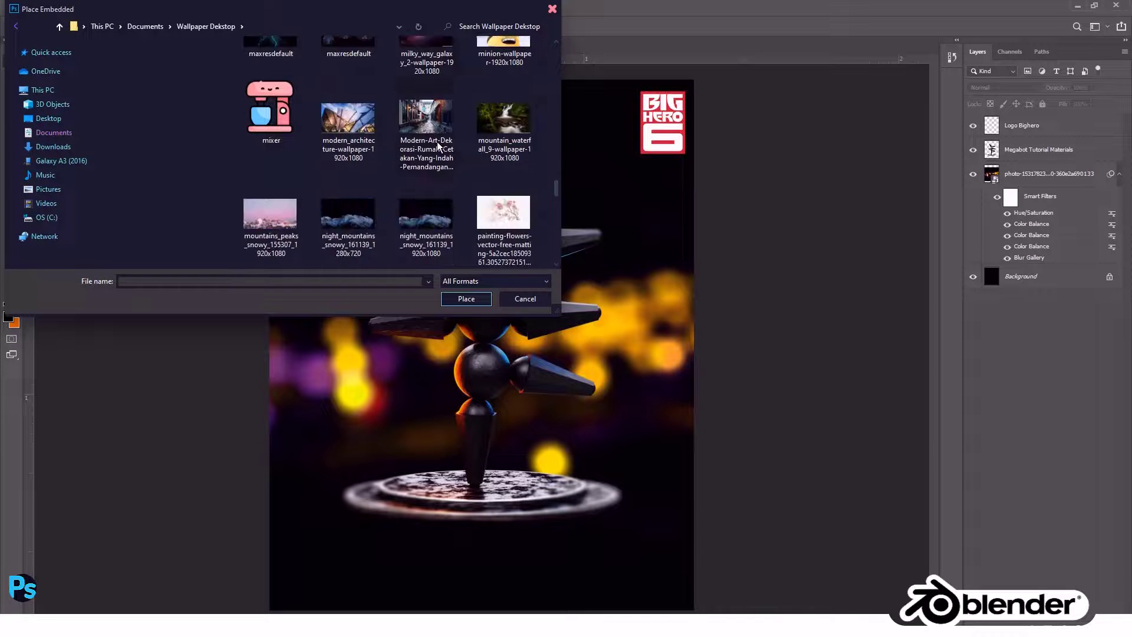
scroll(437, 141, "down", 3)
scroll(438, 146, "down", 2)
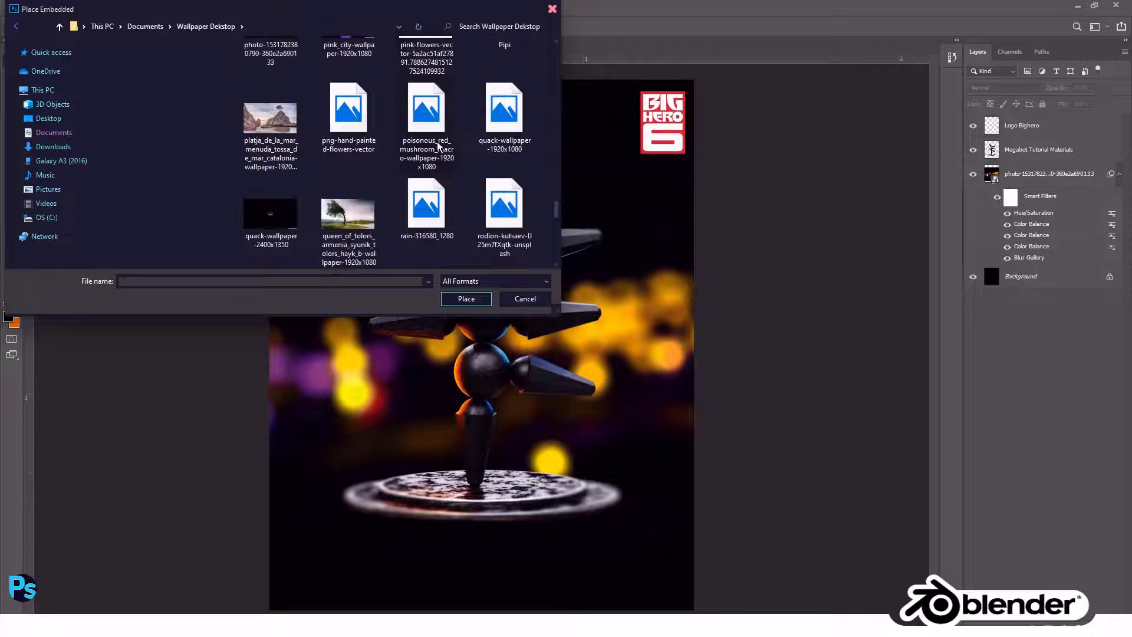
double_click(437, 219)
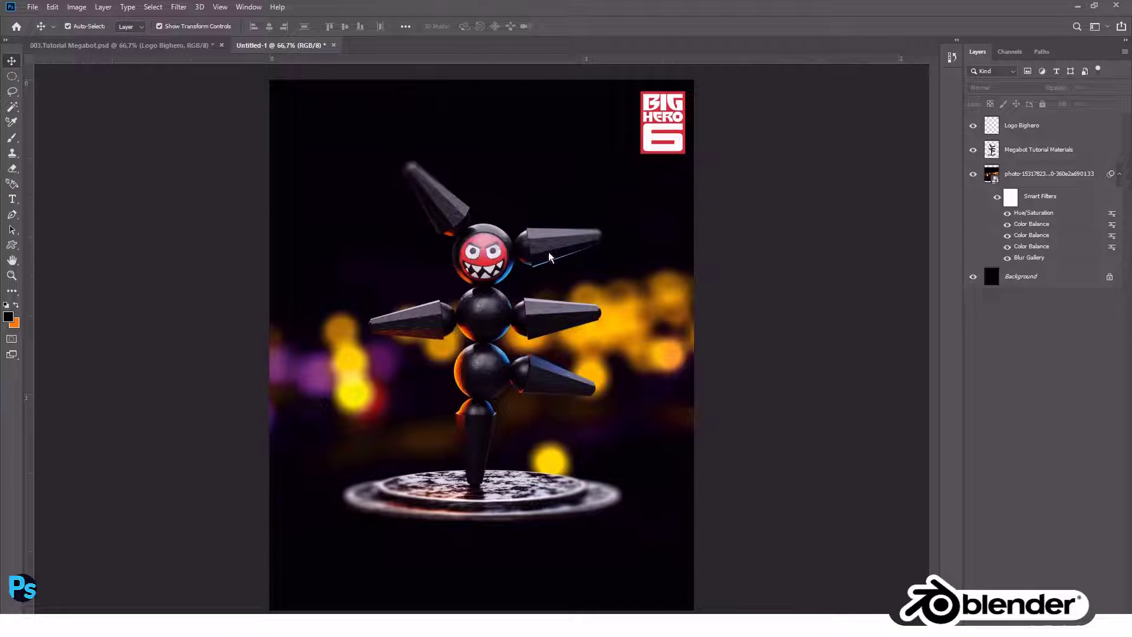
Scale the rain to cover the canvas, set it to Screen, and tilt it about 16°.
left_click_drag(693, 485, 889, 613, "alt")
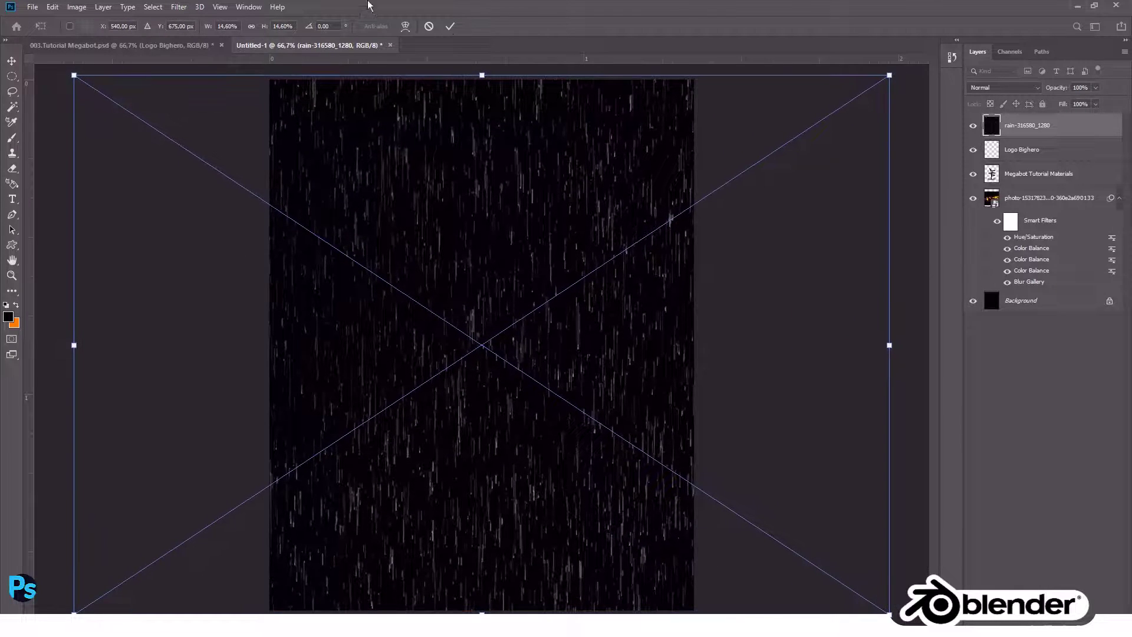
left_click(449, 26)
left_click(1002, 87)
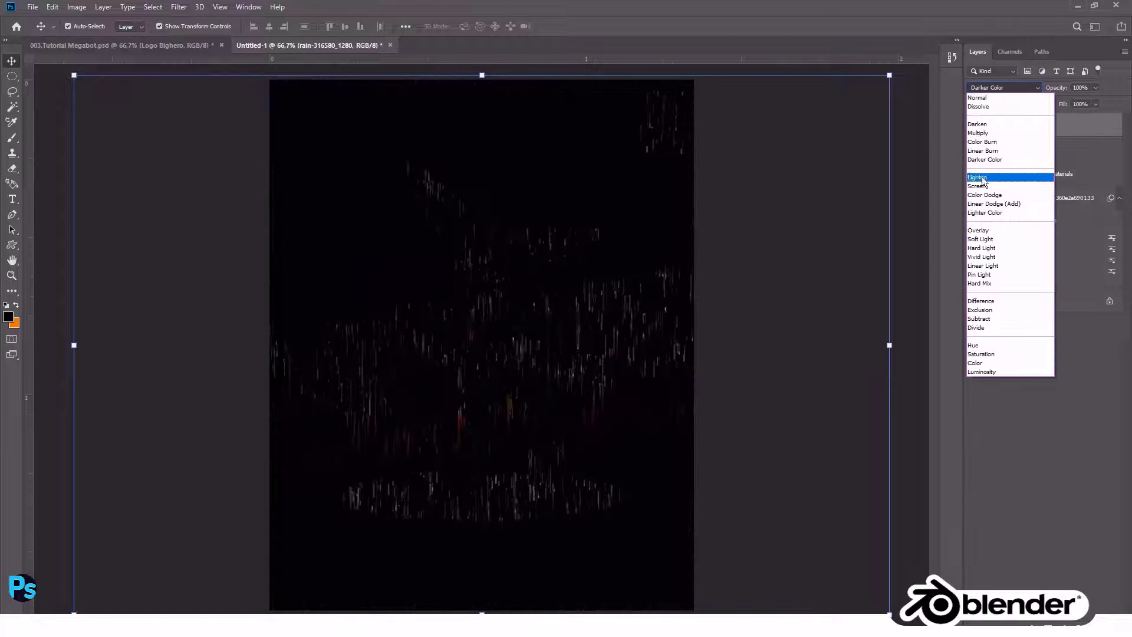
left_click(976, 188)
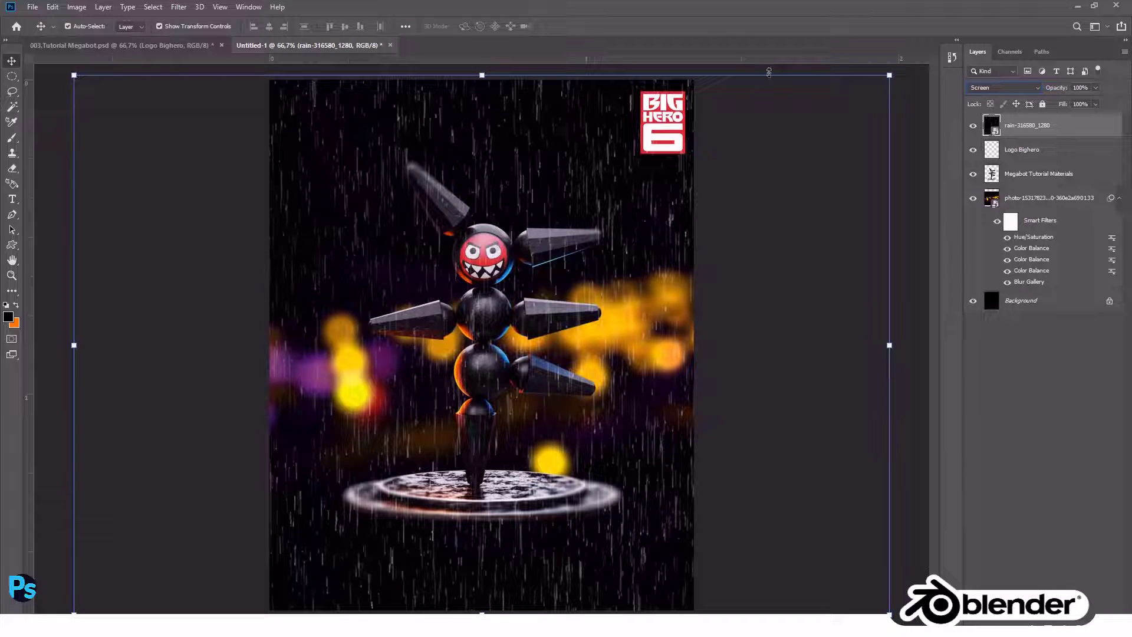
left_click(186, 8)
mouse_move(212, 140)
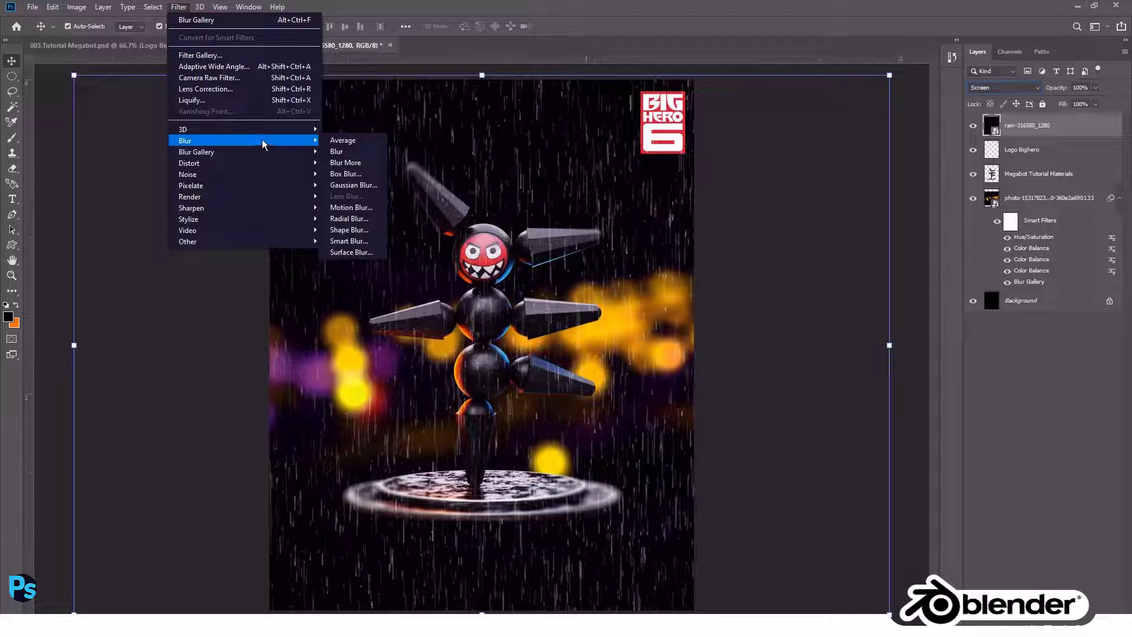
key("Escape")
key("Escape")
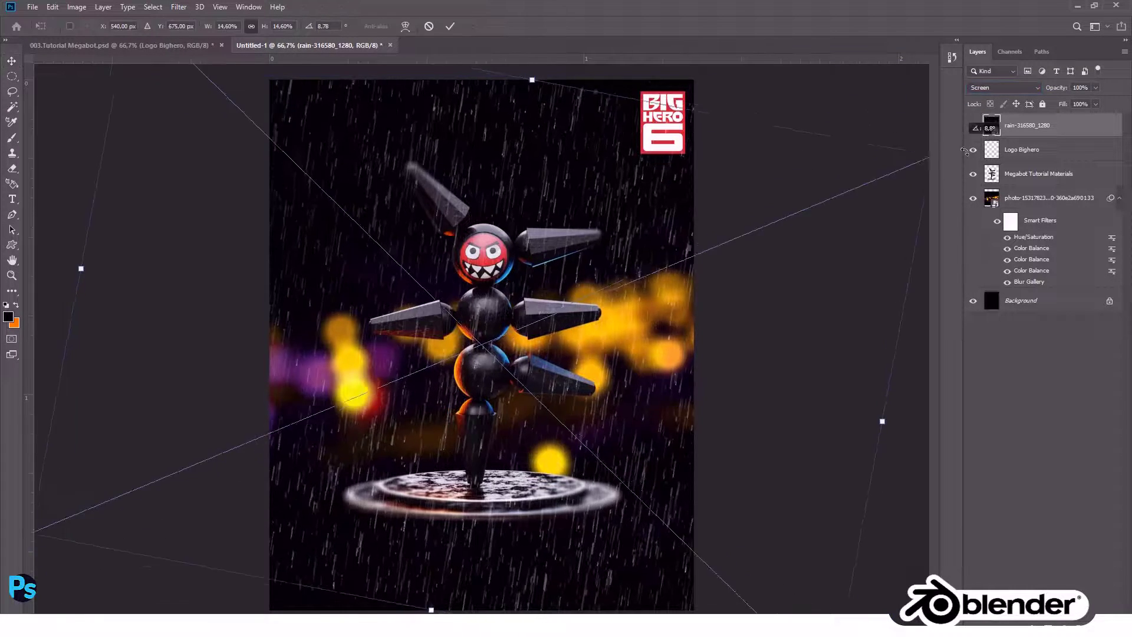
left_click_drag(898, 67, 698, 201)
left_click_drag(908, 214, 917, 181, "alt")
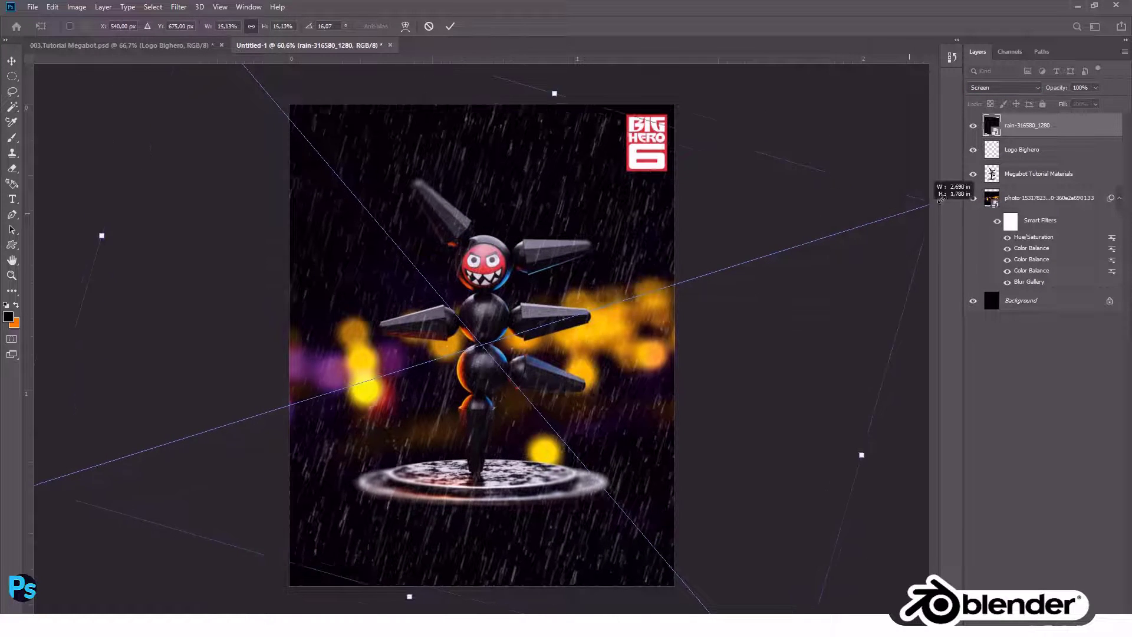
left_click(448, 27)
Start an Iris Blur on the rain layer, resizing the oval around the character.
left_click(178, 7)
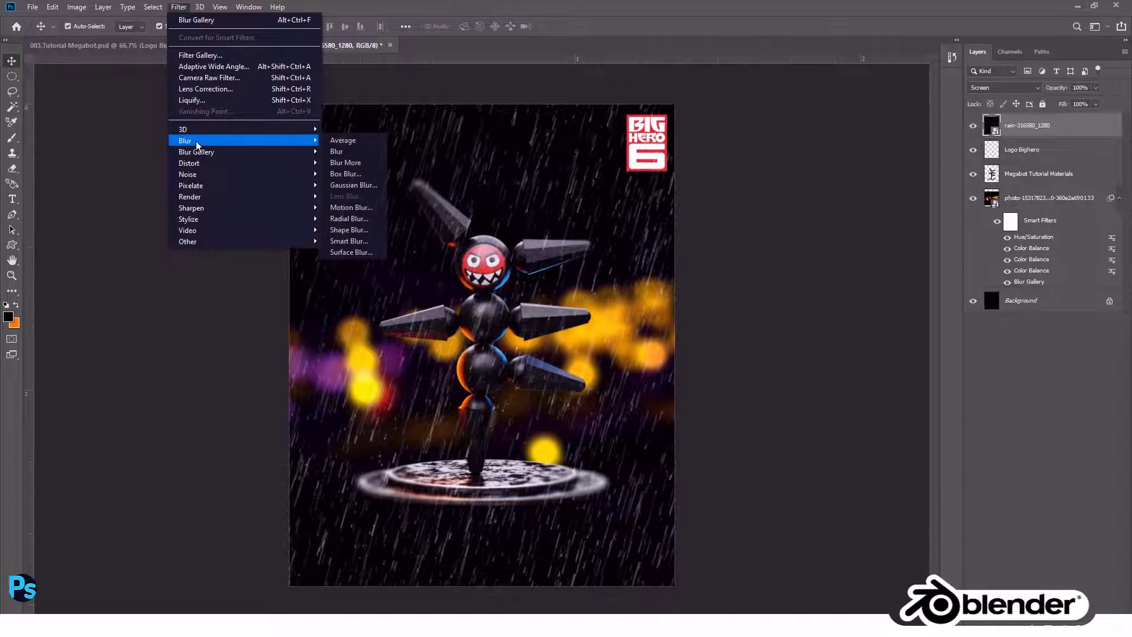
left_click(348, 163)
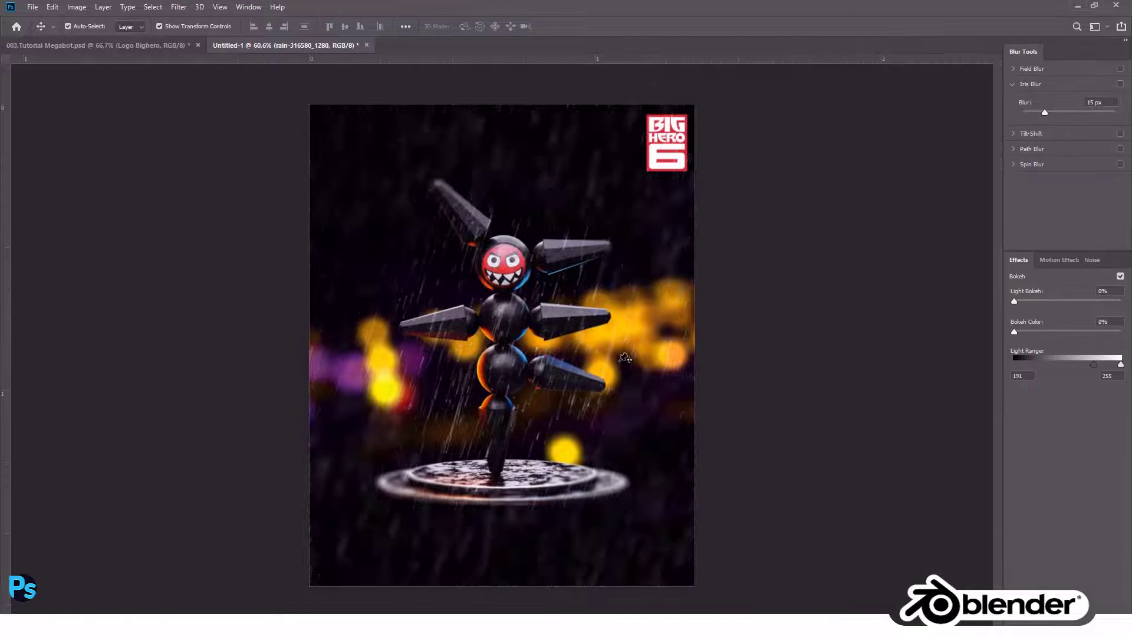
left_click_drag(614, 446, 681, 422)
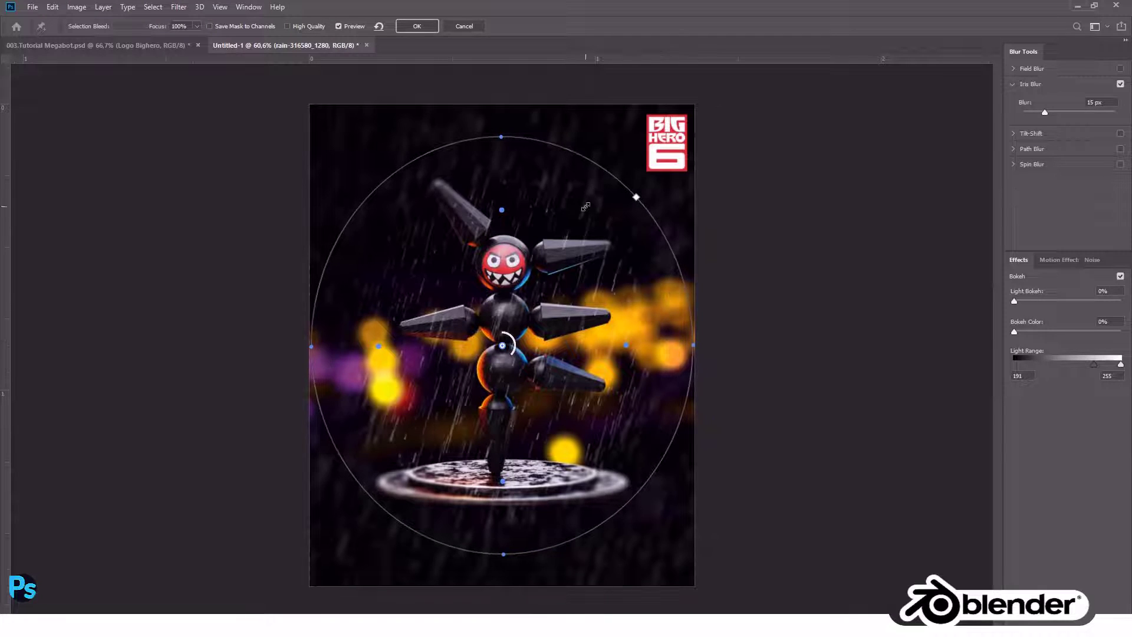
left_click_drag(651, 487, 628, 476)
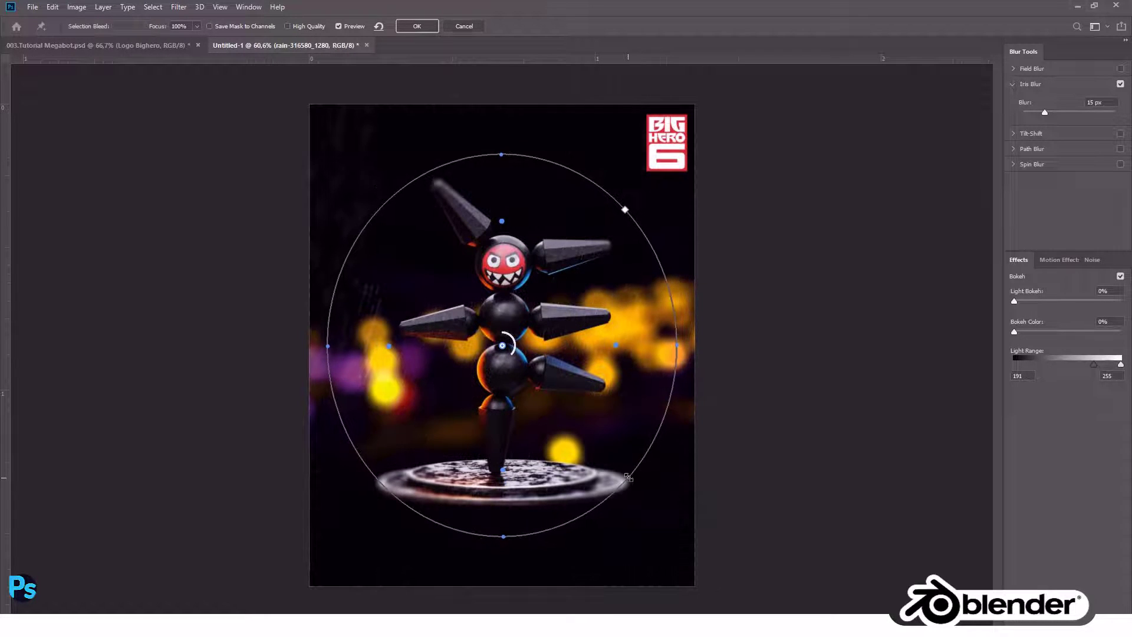
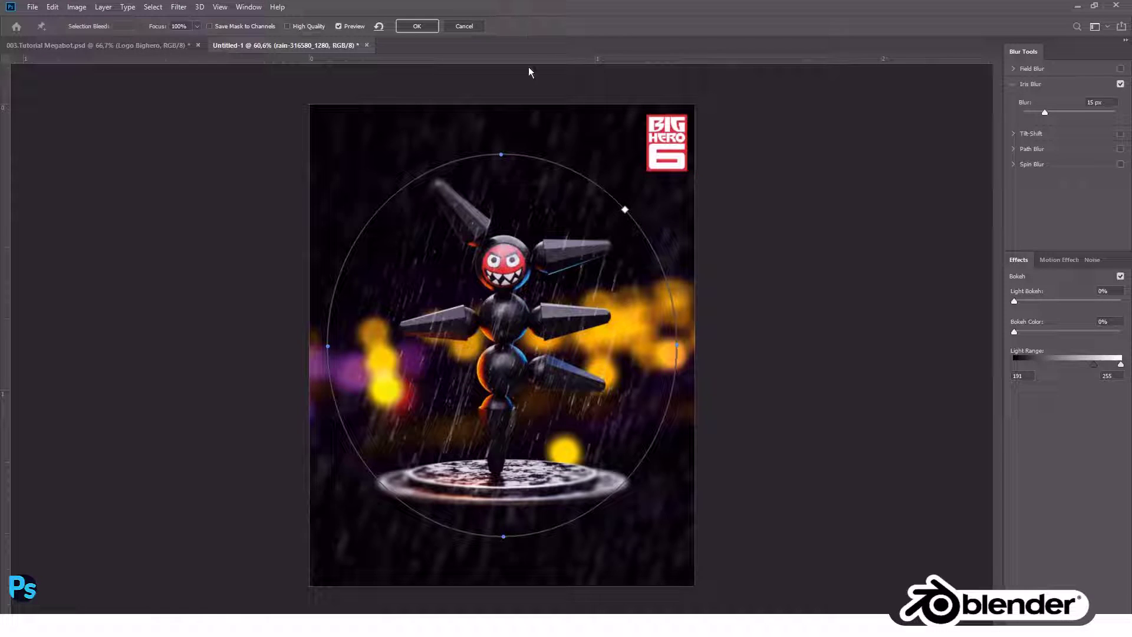
Confirm the iris blur on the rain and select both title text layers in the Megabot document.
left_click(431, 26)
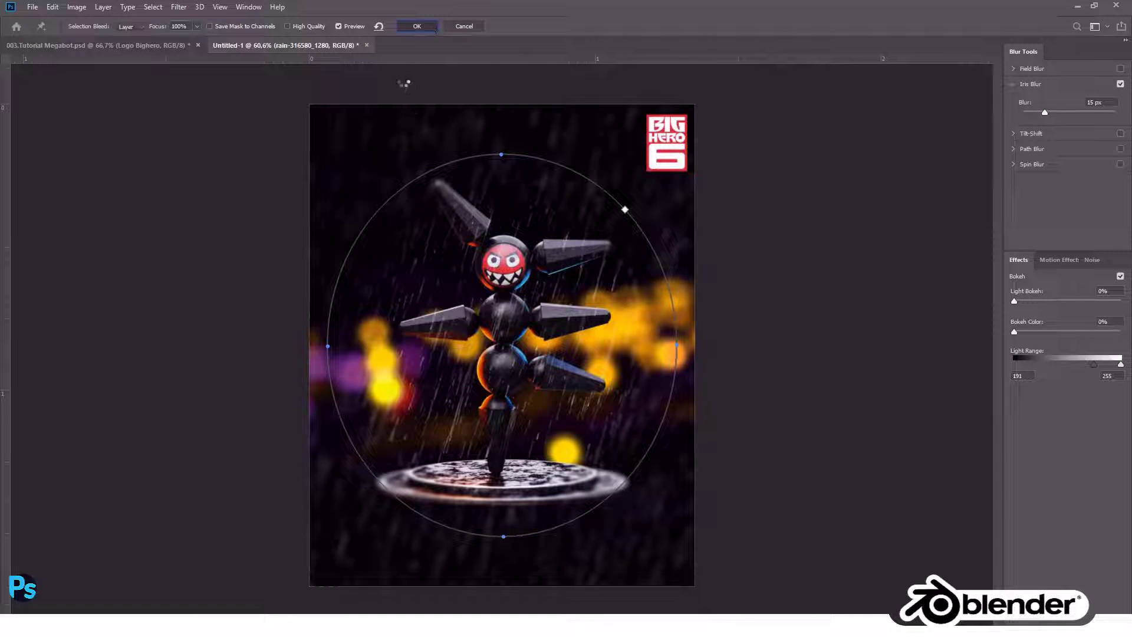
key("ctrl+plus")
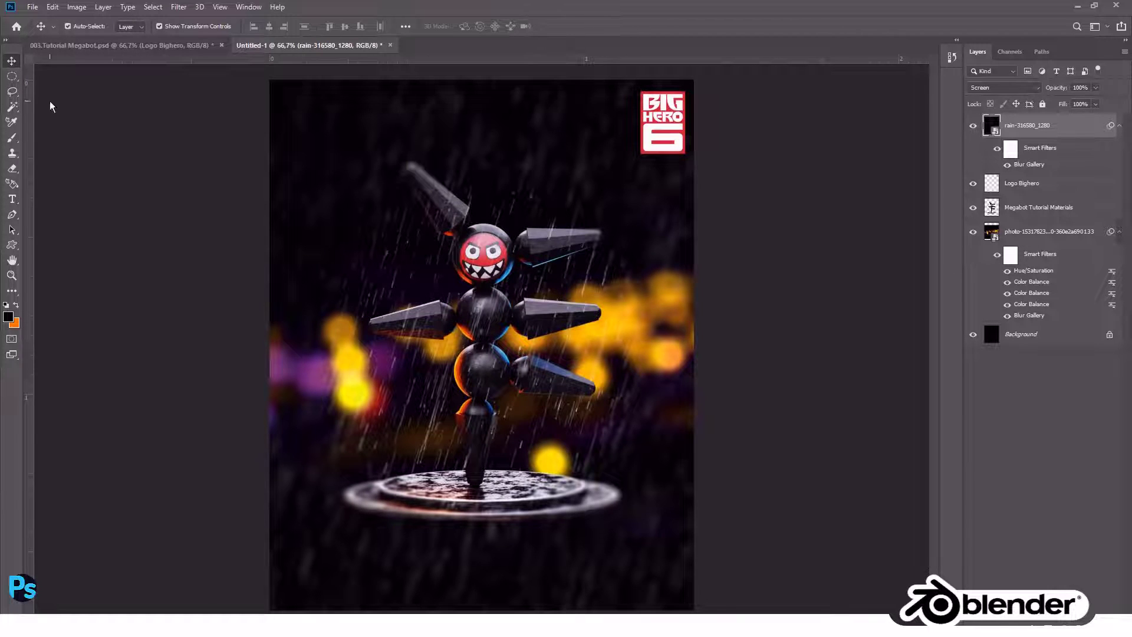
left_click(118, 45)
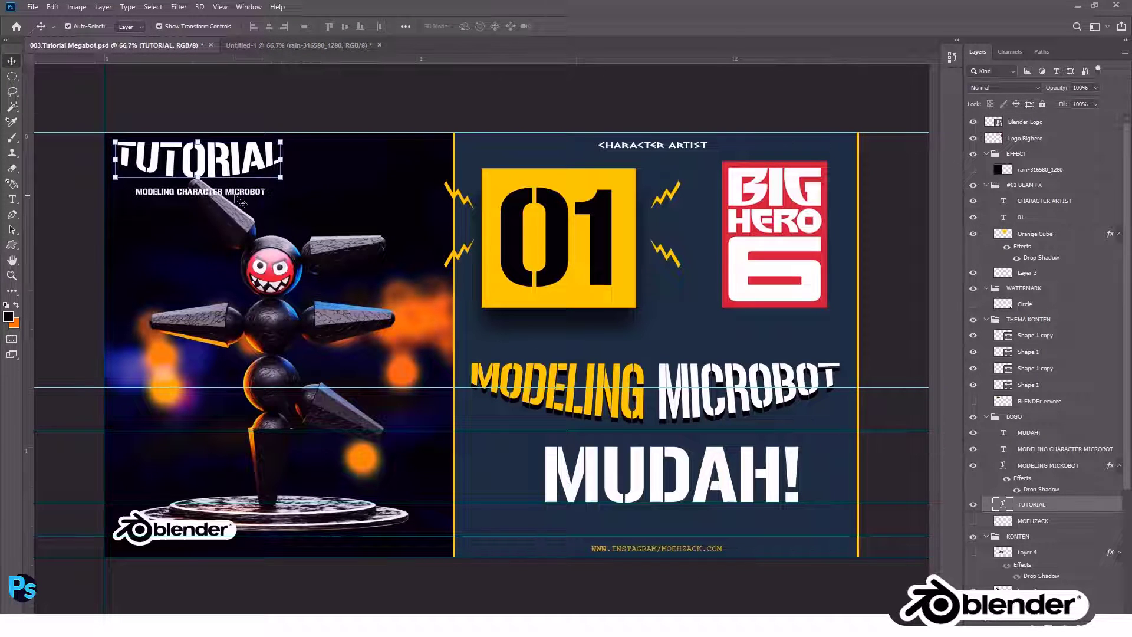
left_click(235, 195, "shift")
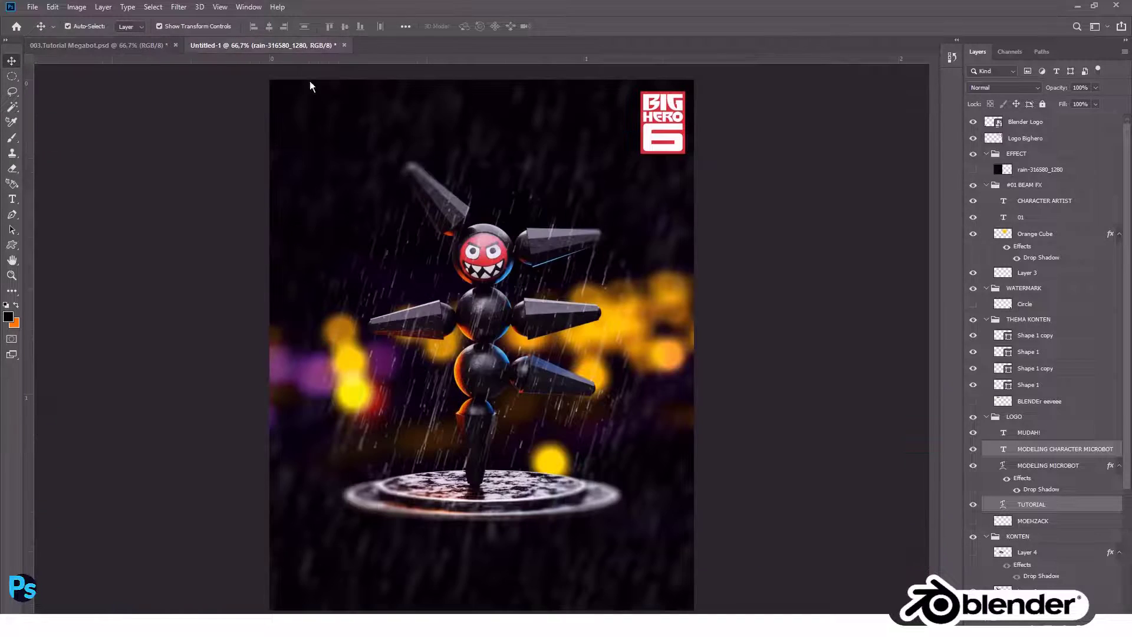
Copy the TUTORIAL and MODELING CHARACTER MICROBOT titles into the poster's top-left corner.
left_click_drag(281, 33, 478, 174)
left_click_drag(358, 128, 394, 112)
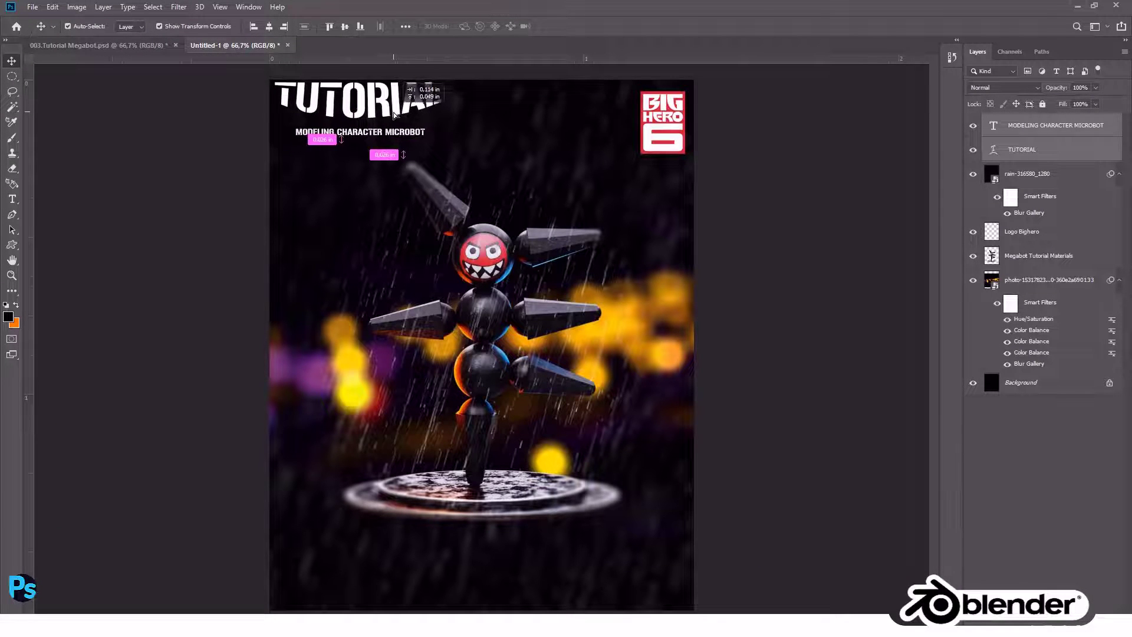
left_click_drag(393, 114, 395, 114)
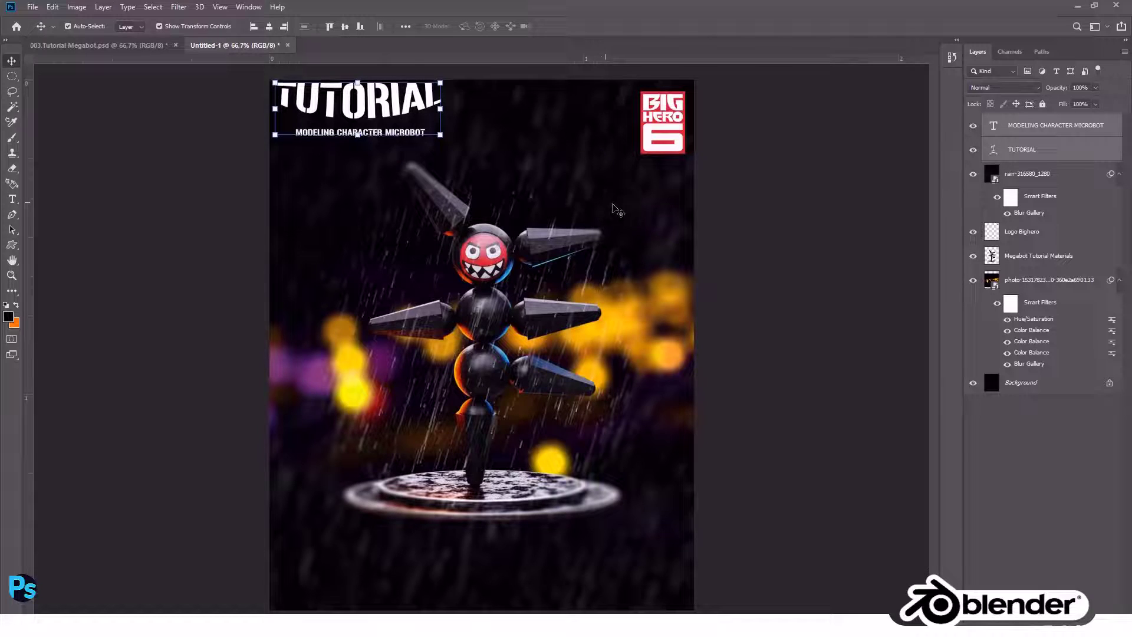
left_click(647, 299)
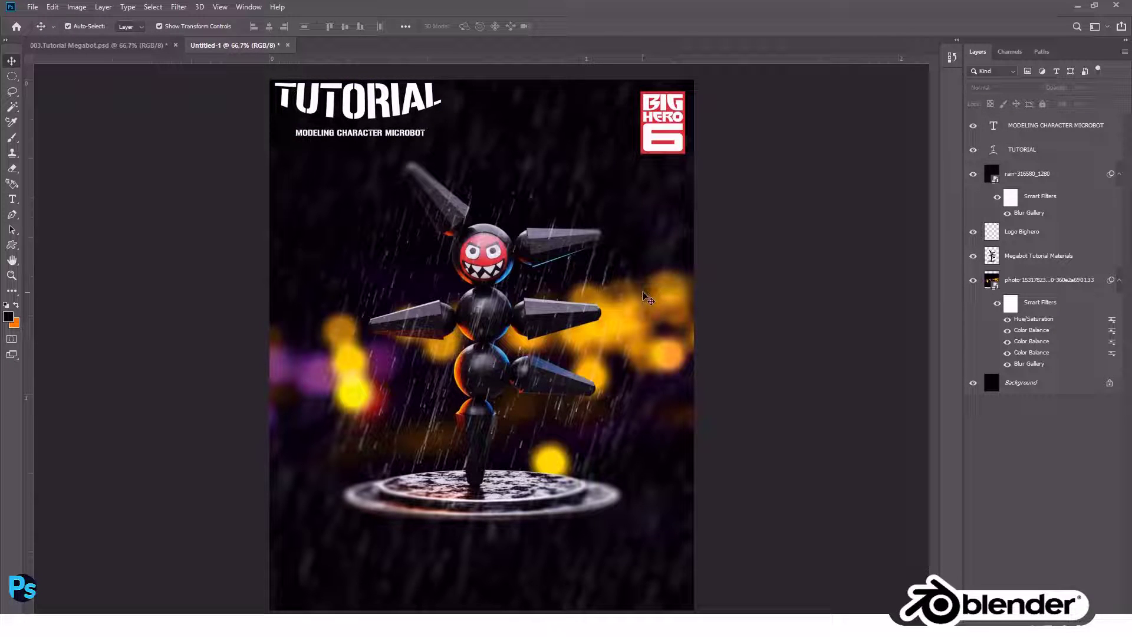
left_click(1026, 280)
Hide the old background photo and place the bokeh lights image, enlarged to about 21.5%.
left_click(972, 280)
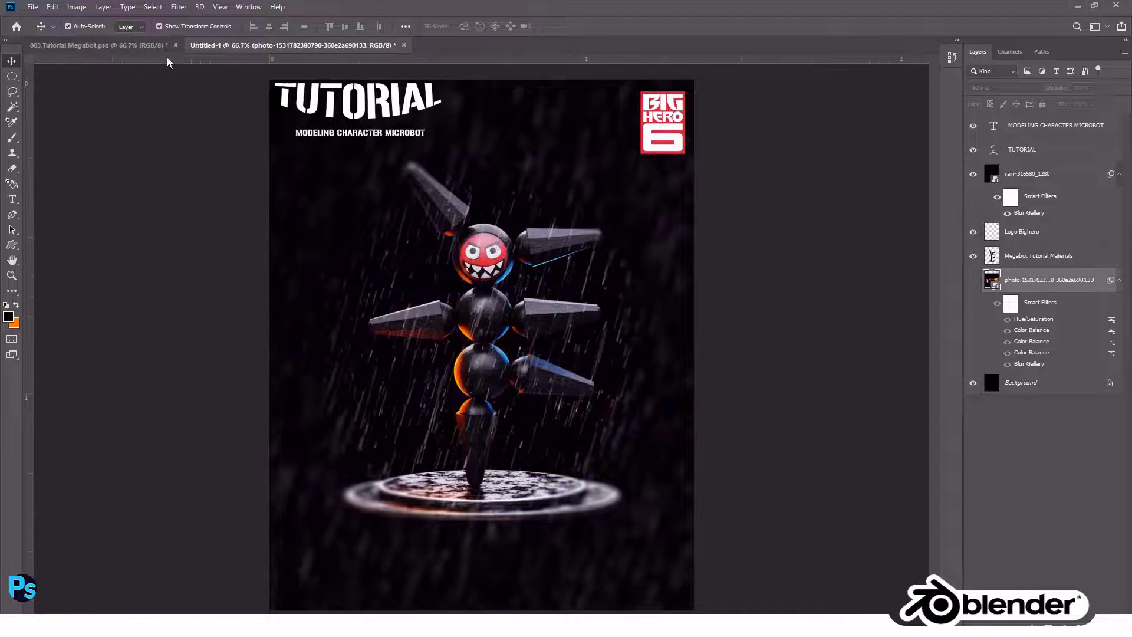
left_click(33, 9)
left_click(65, 226)
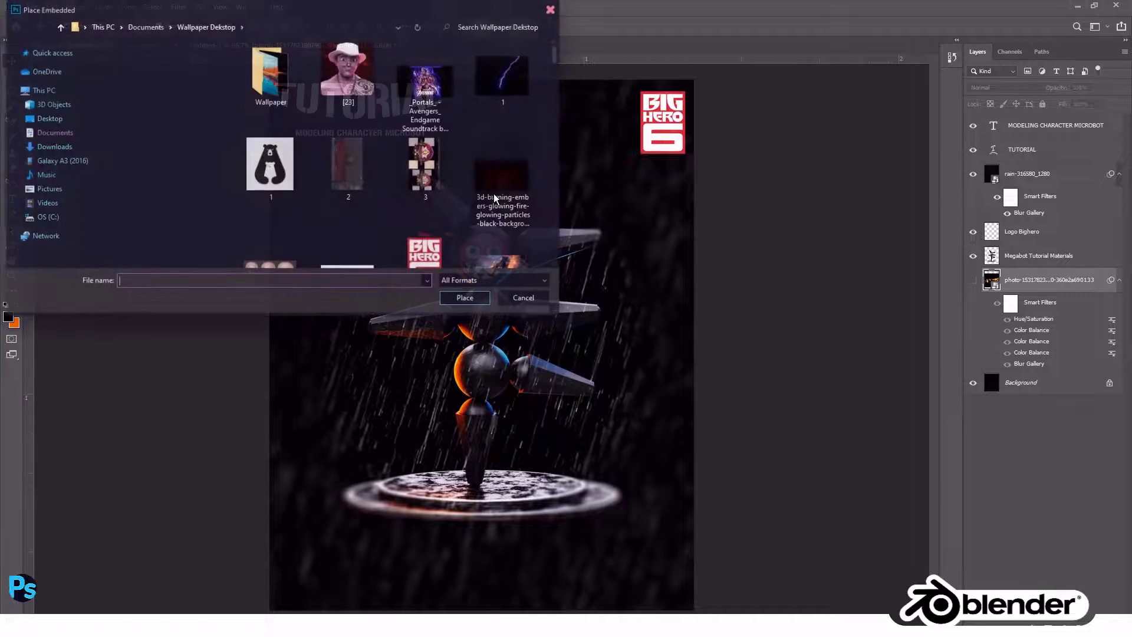
scroll(446, 176, "down", 2)
scroll(445, 175, "down", 2)
scroll(442, 173, "down", 2)
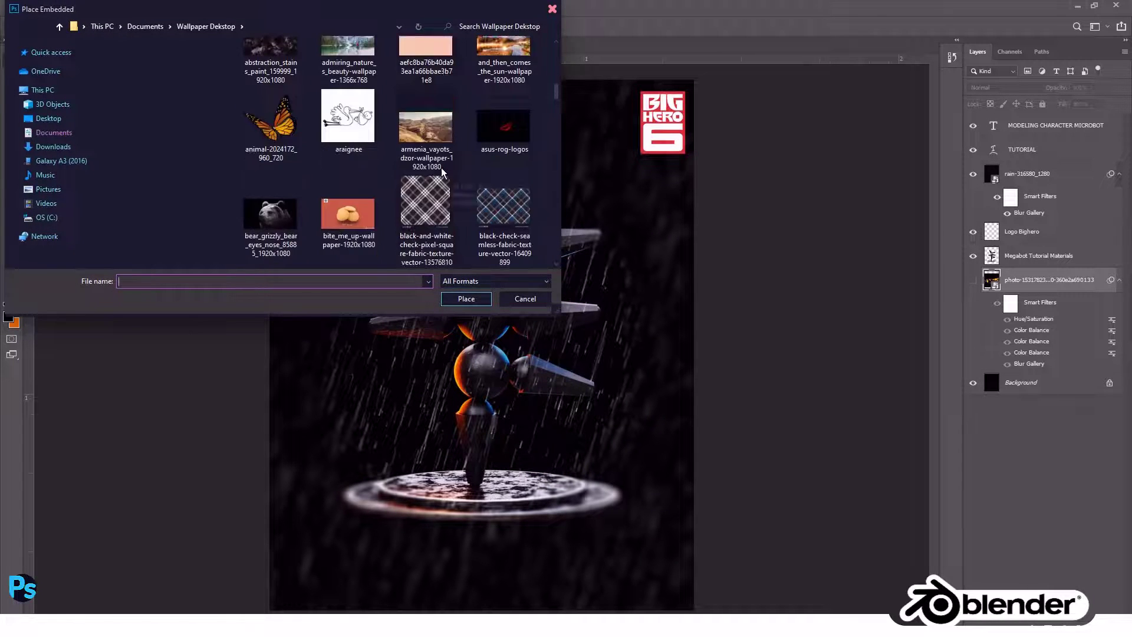
double_click(425, 223)
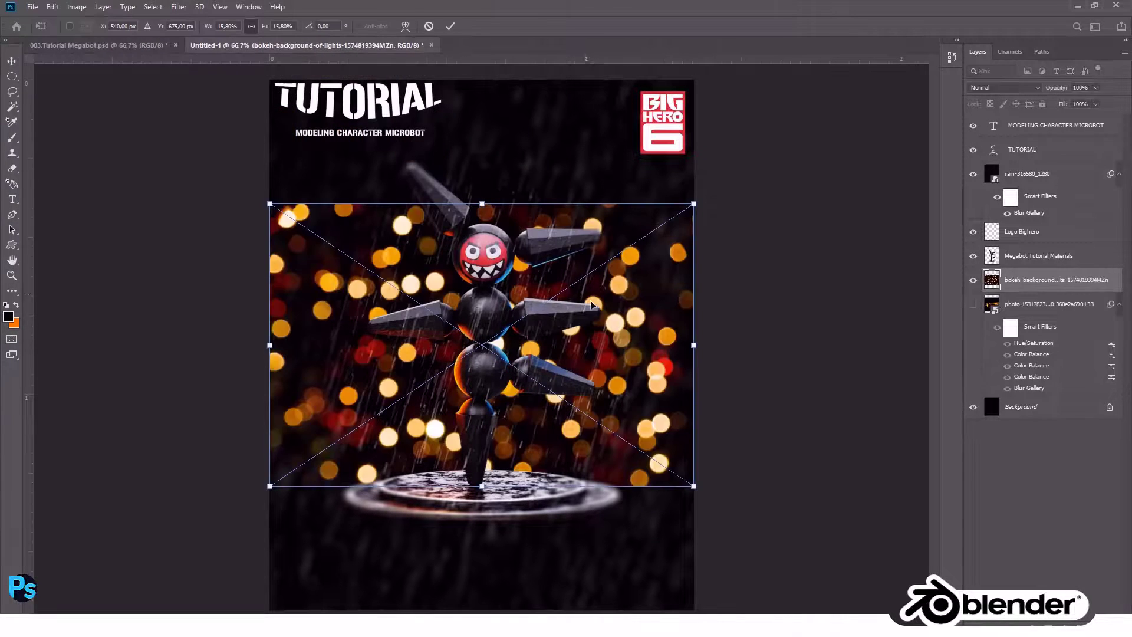
left_click_drag(693, 487, 770, 537, "alt")
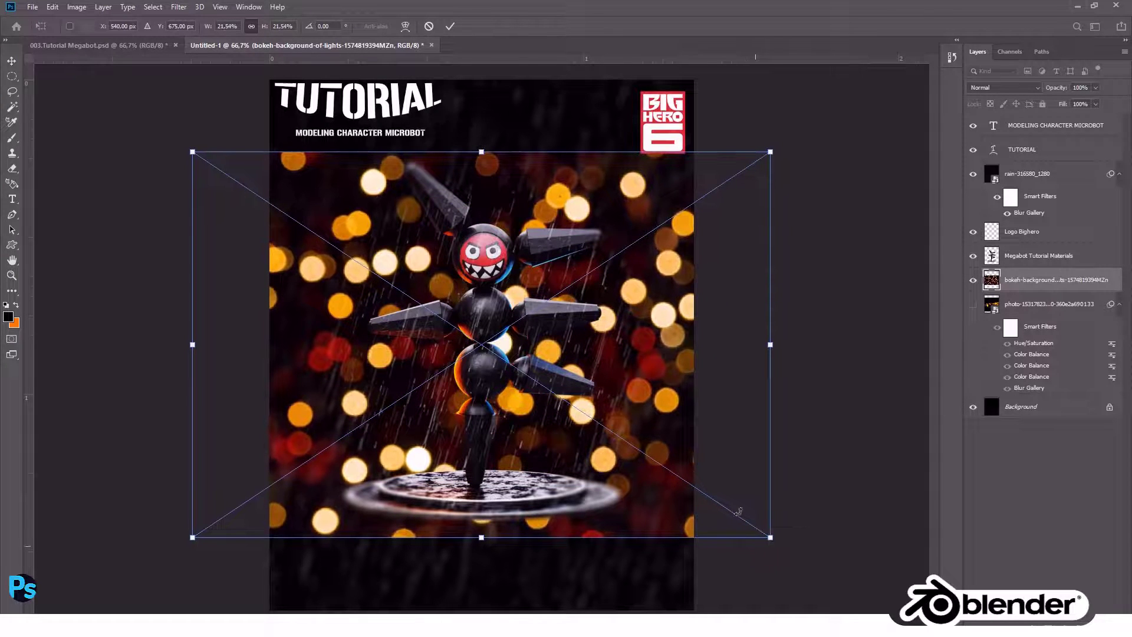
left_click(452, 26)
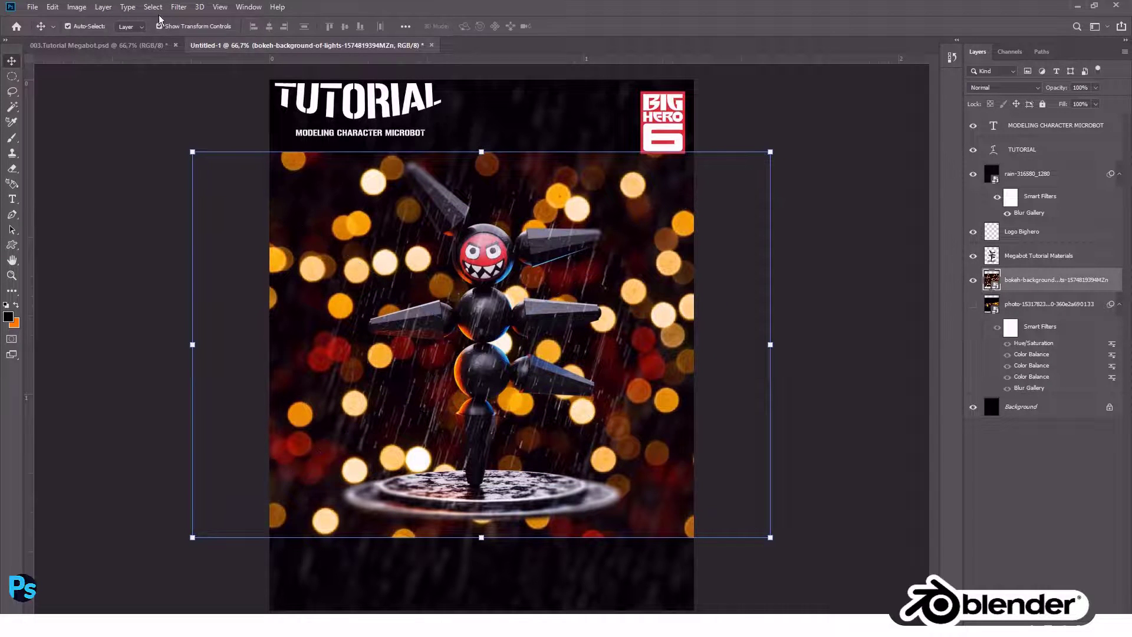
Soften the bokeh image with a Gaussian Blur of about 20.8 px.
left_click(178, 6)
mouse_move(197, 151)
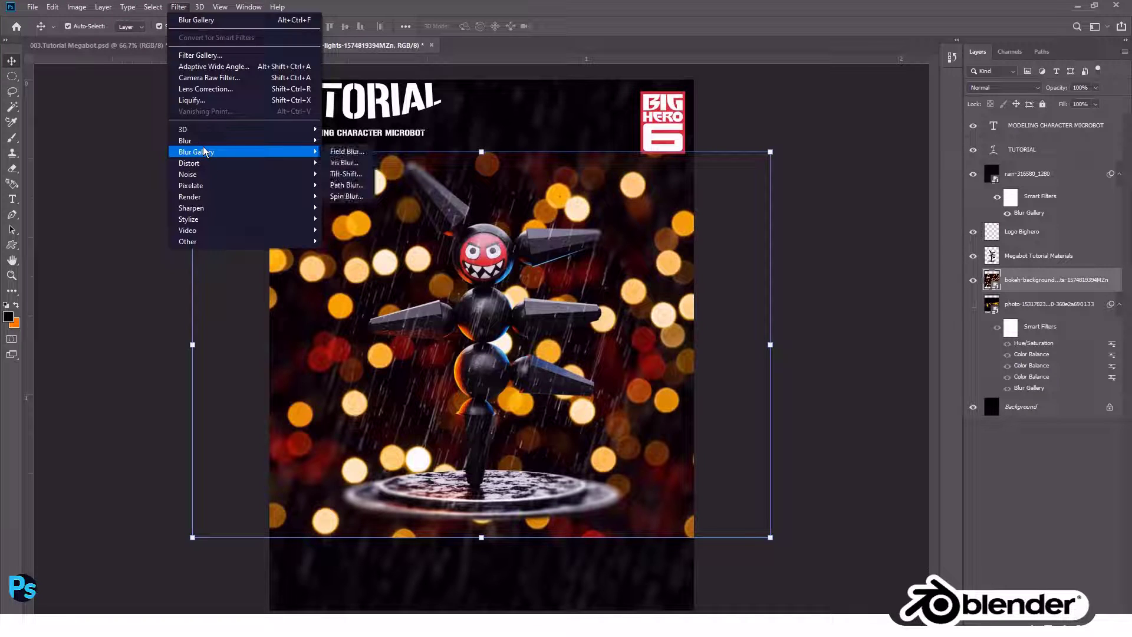
left_click(351, 185)
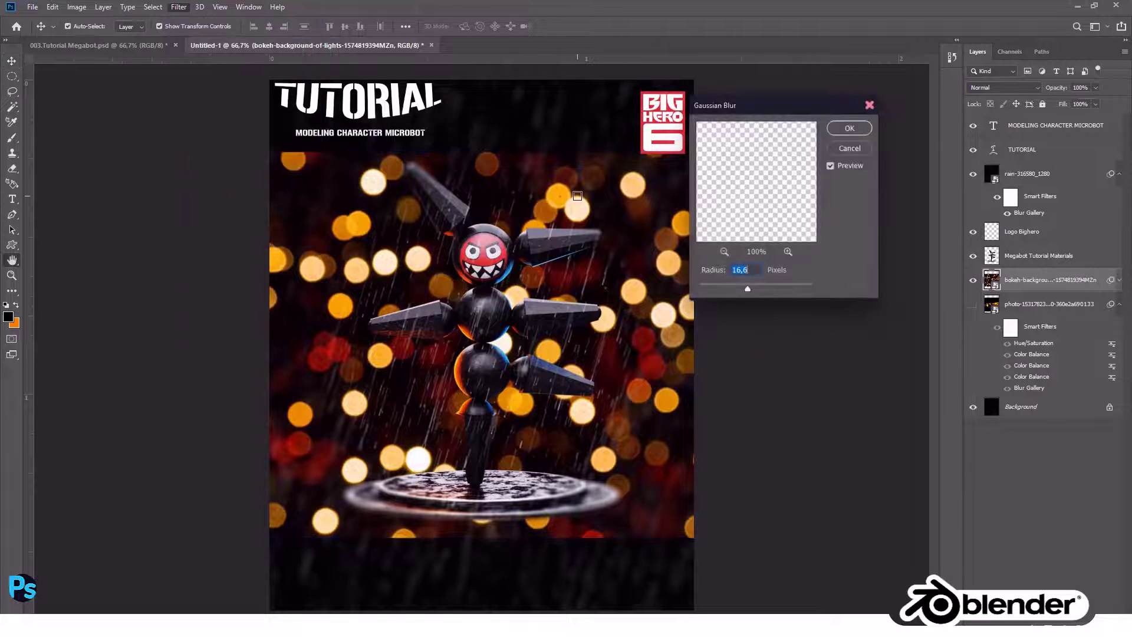
left_click_drag(748, 288, 742, 285)
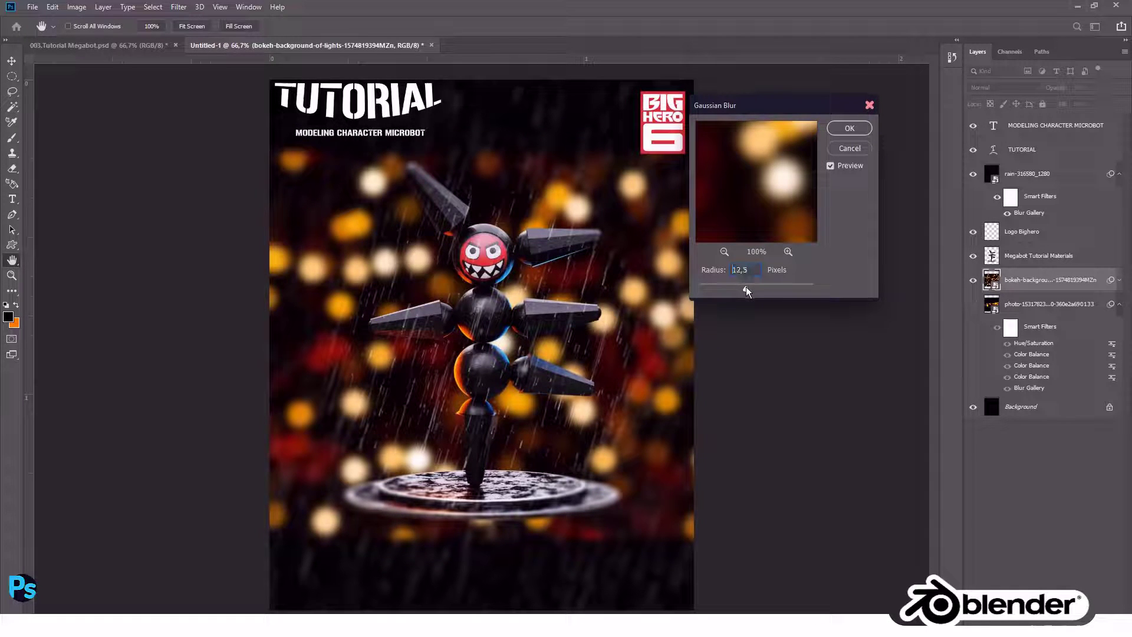
left_click_drag(744, 285, 749, 288)
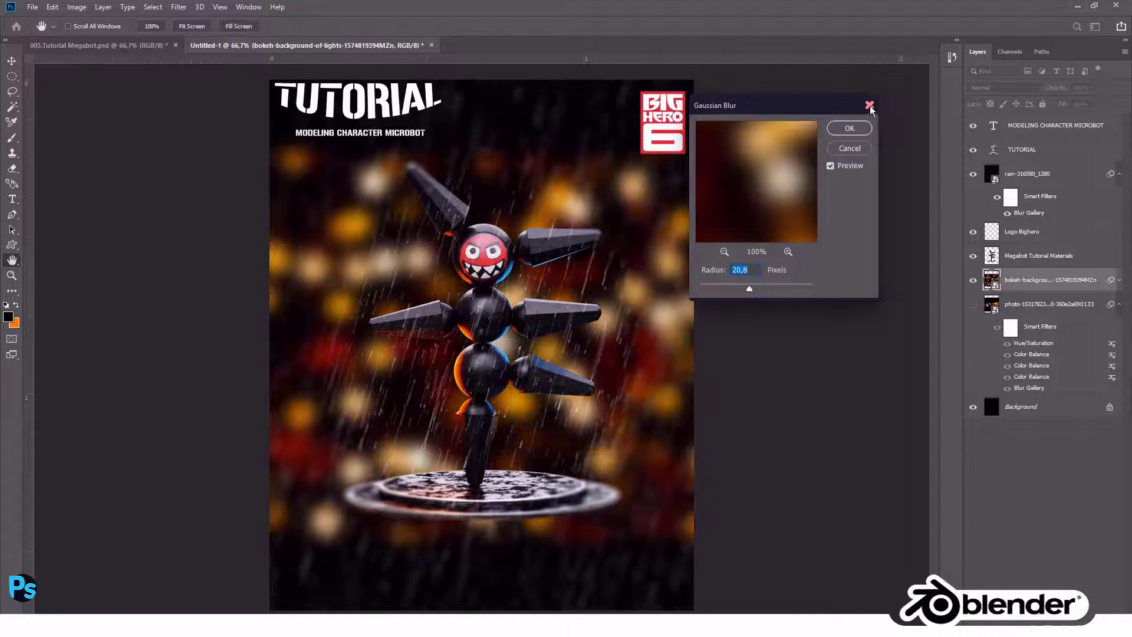
left_click(849, 128)
Shift the bokeh's midtones slightly toward magenta and yellow with Color Balance.
key("v")
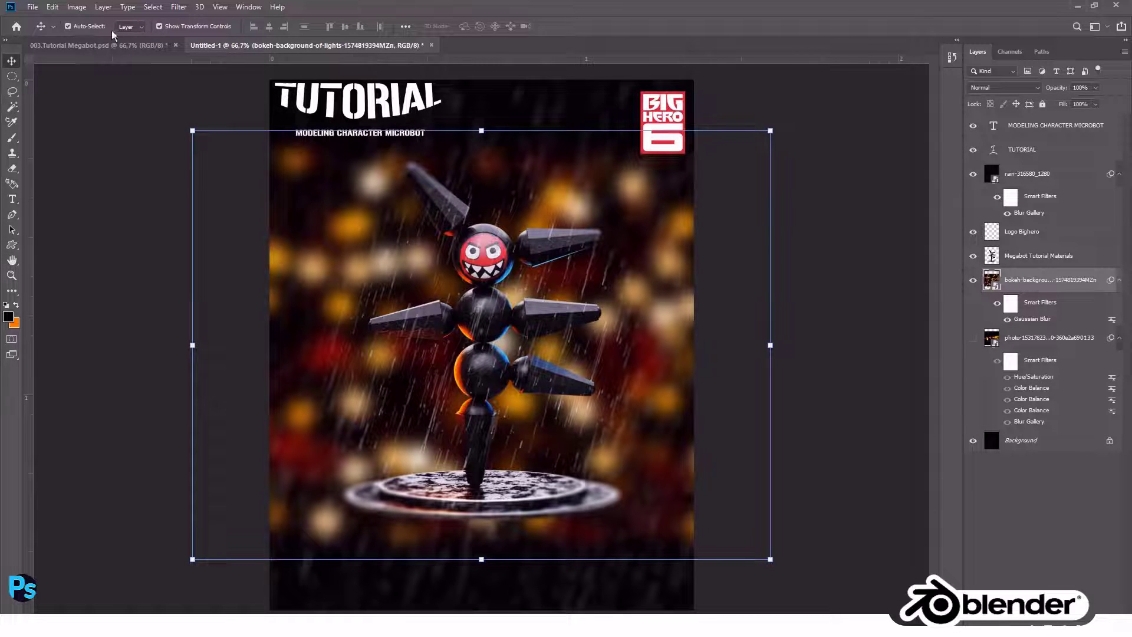
left_click(76, 7)
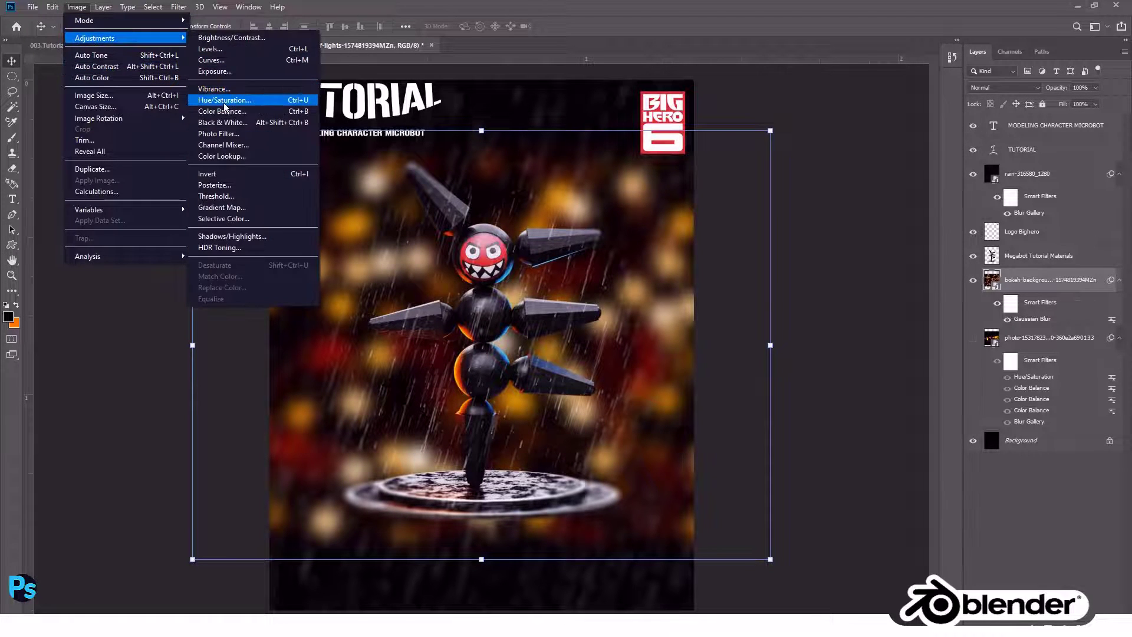
left_click(226, 110)
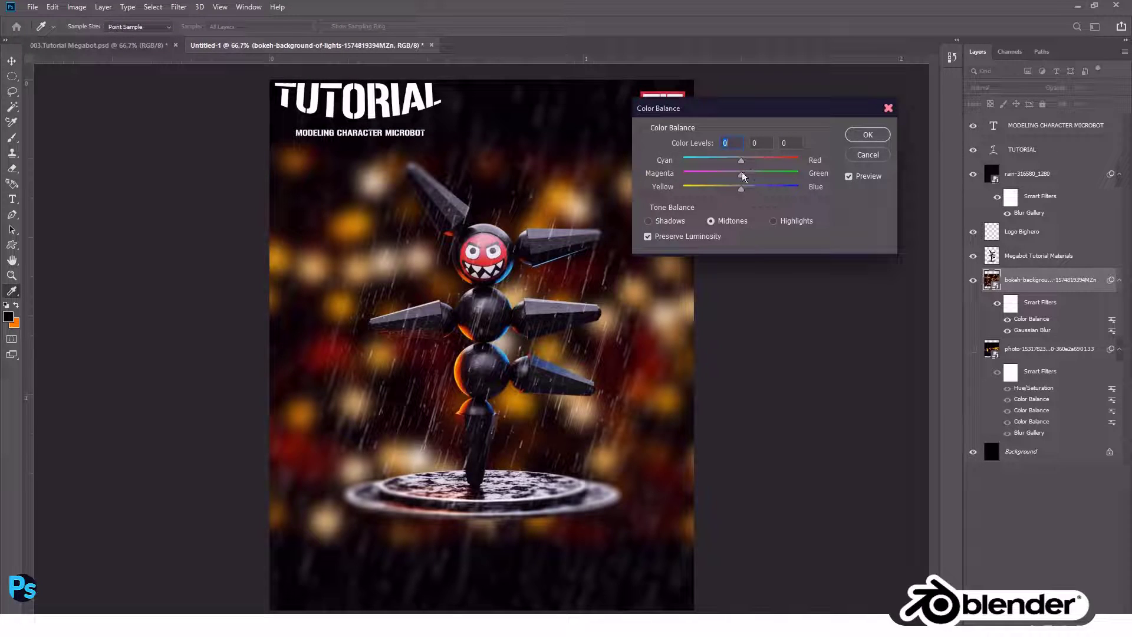
left_click_drag(776, 180, 769, 178)
left_click_drag(742, 190, 740, 190)
left_click(864, 134)
Apply Curves to the bokeh, darkening shadows and lifting the midpoint from 181 to 195.
left_click(76, 6)
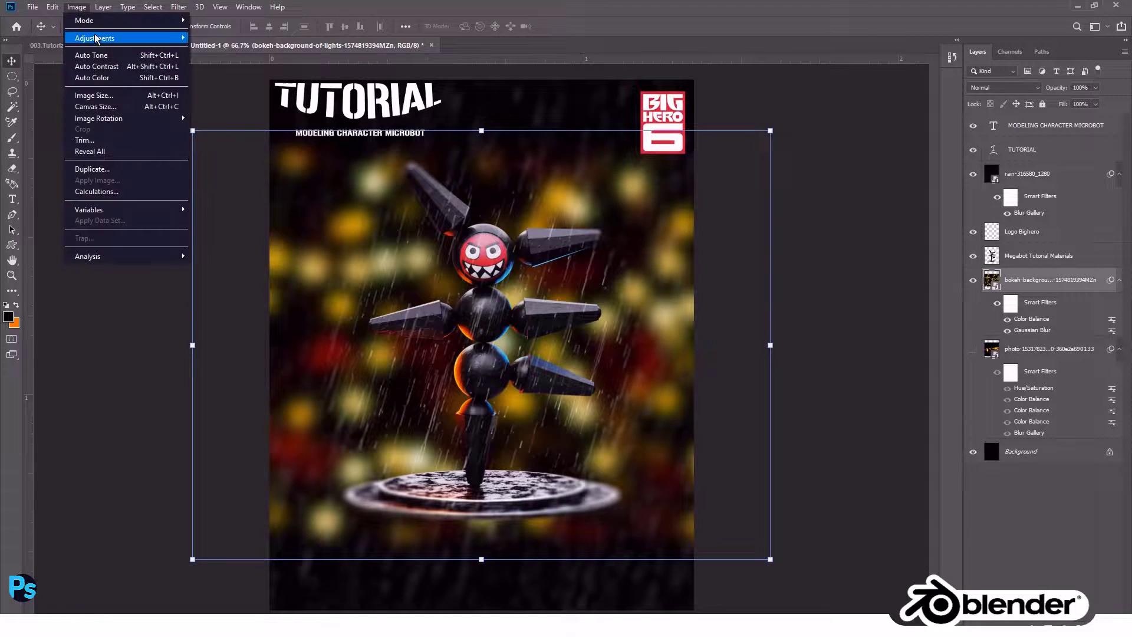
left_click(211, 59)
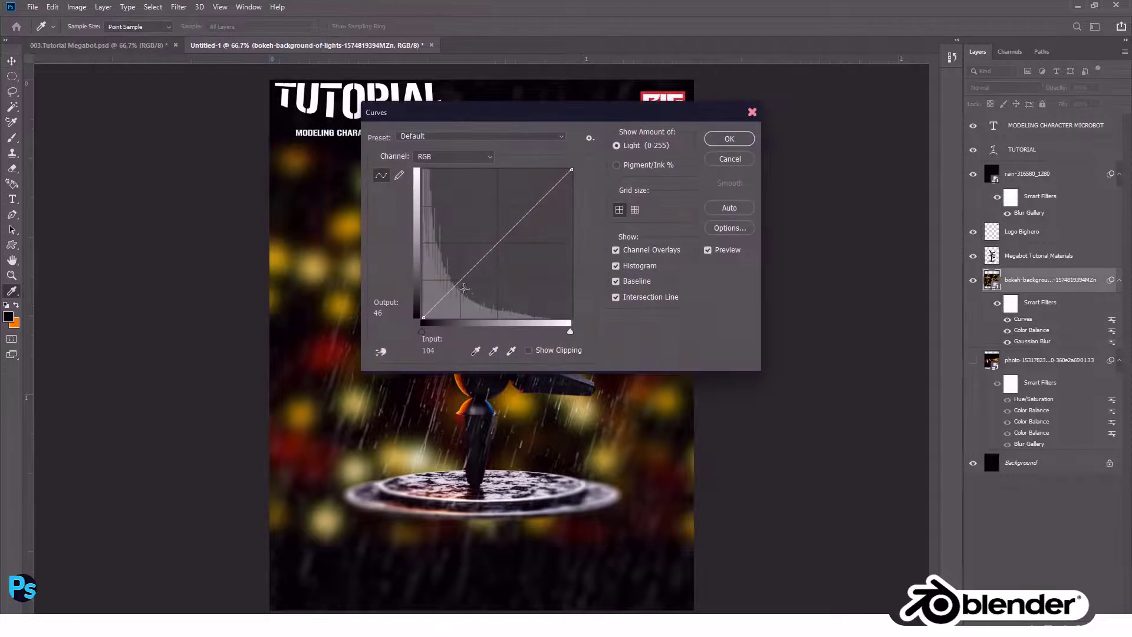
left_click_drag(462, 279, 463, 292)
left_click_drag(472, 112, 700, 79)
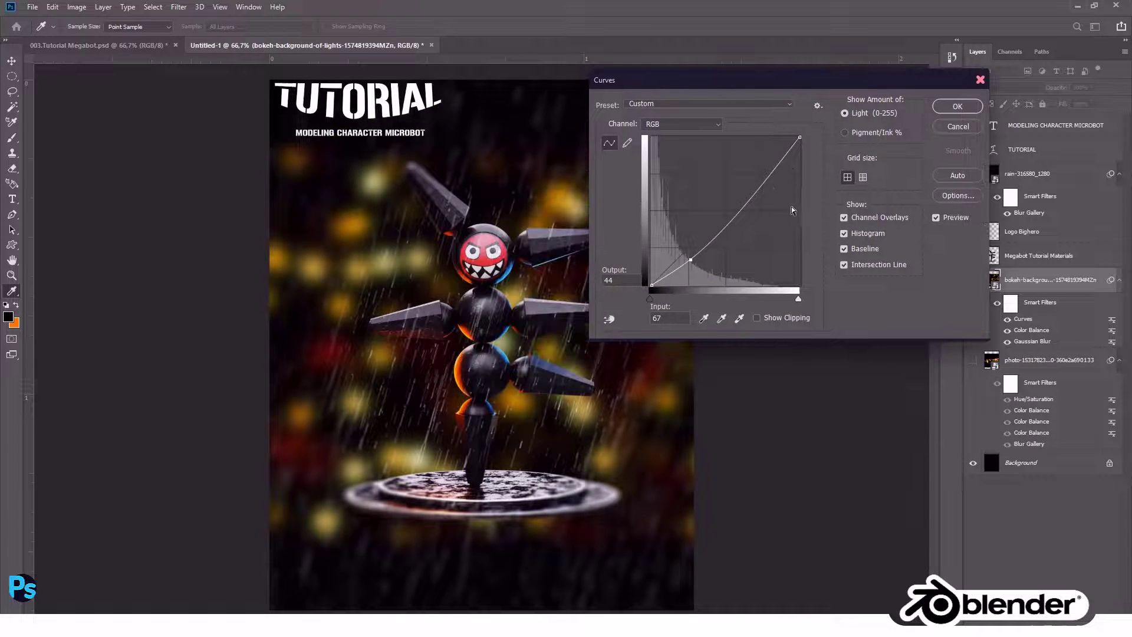
left_click(757, 173)
left_click_drag(757, 172, 757, 172)
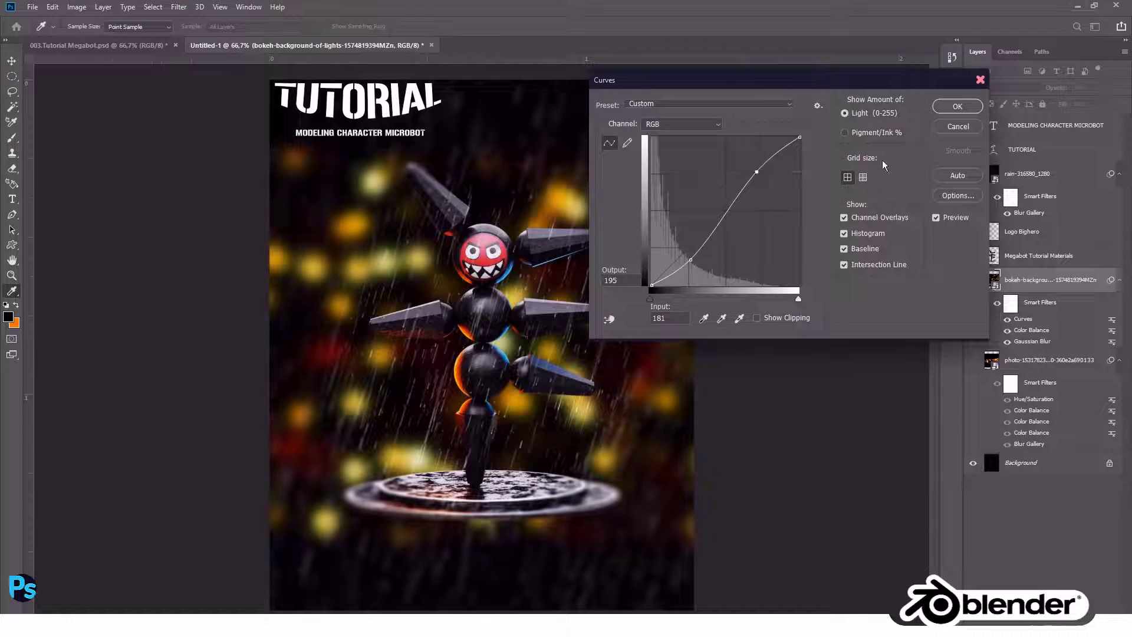
left_click(956, 107)
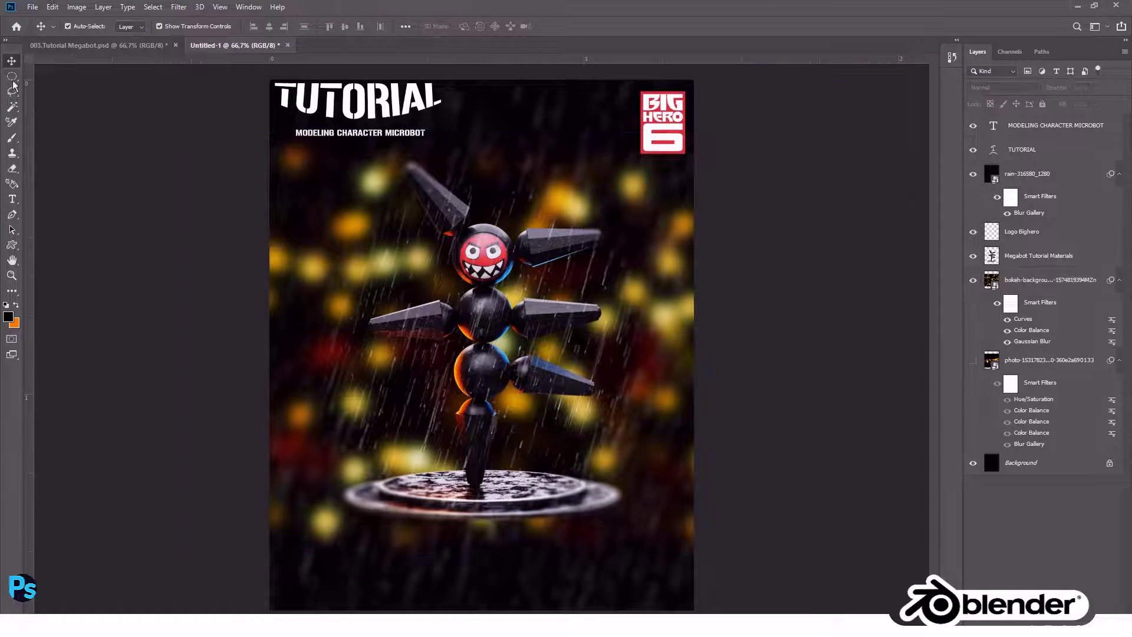
Draw a large elliptical selection over the poster and set the Paint Bucket to foreground fill.
key("m")
left_click_drag(263, 74, 715, 611)
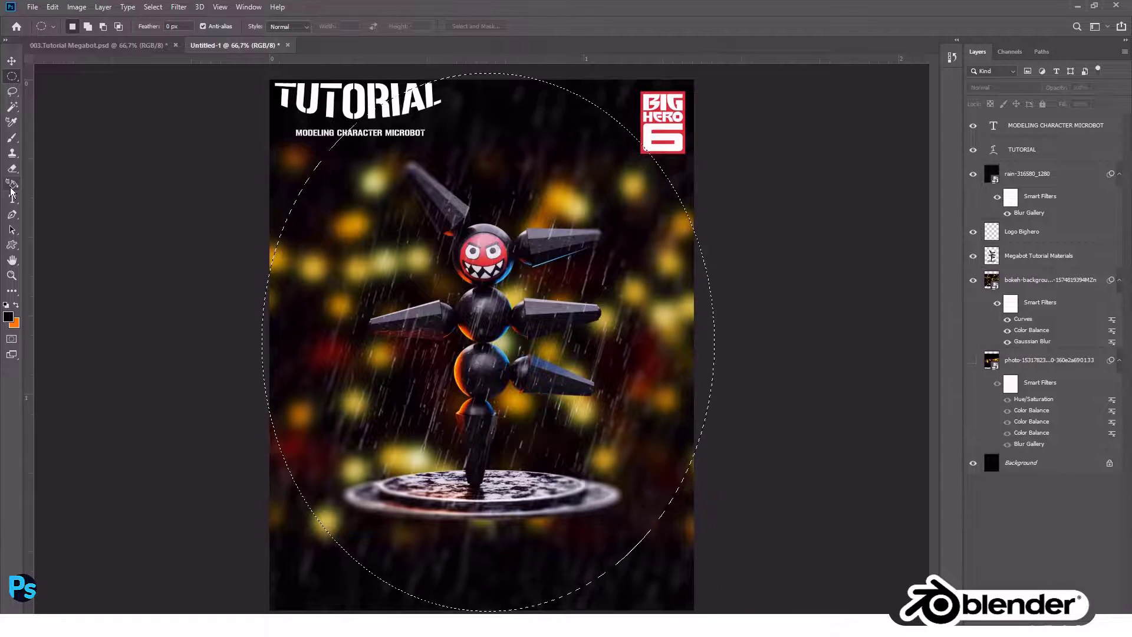
key("i")
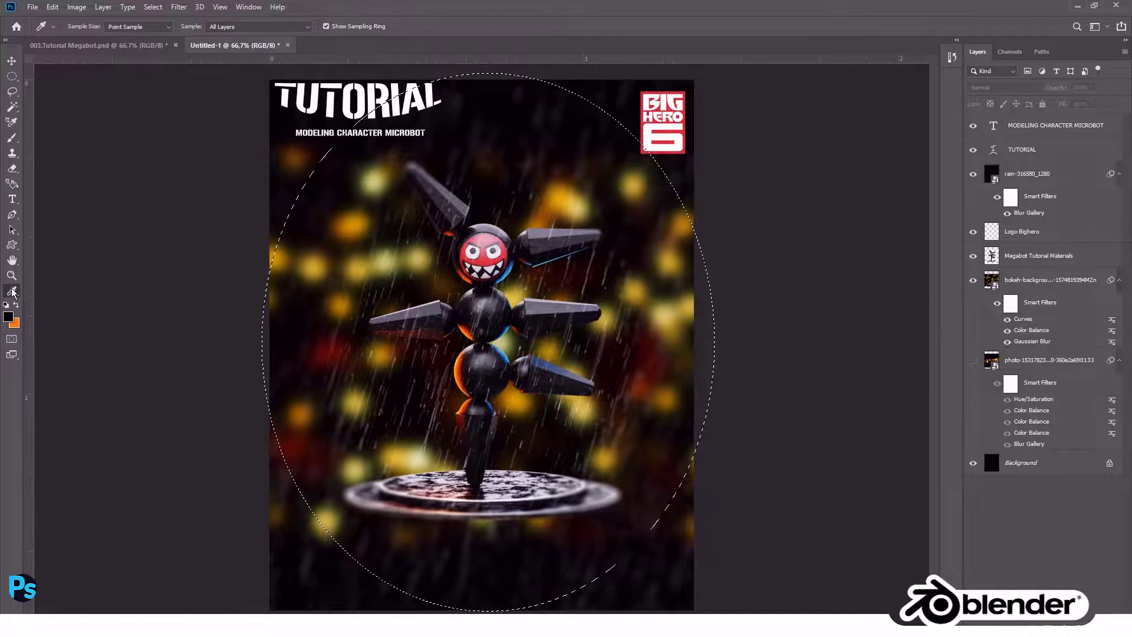
left_click(53, 26)
scroll(71, 105, "down", 3)
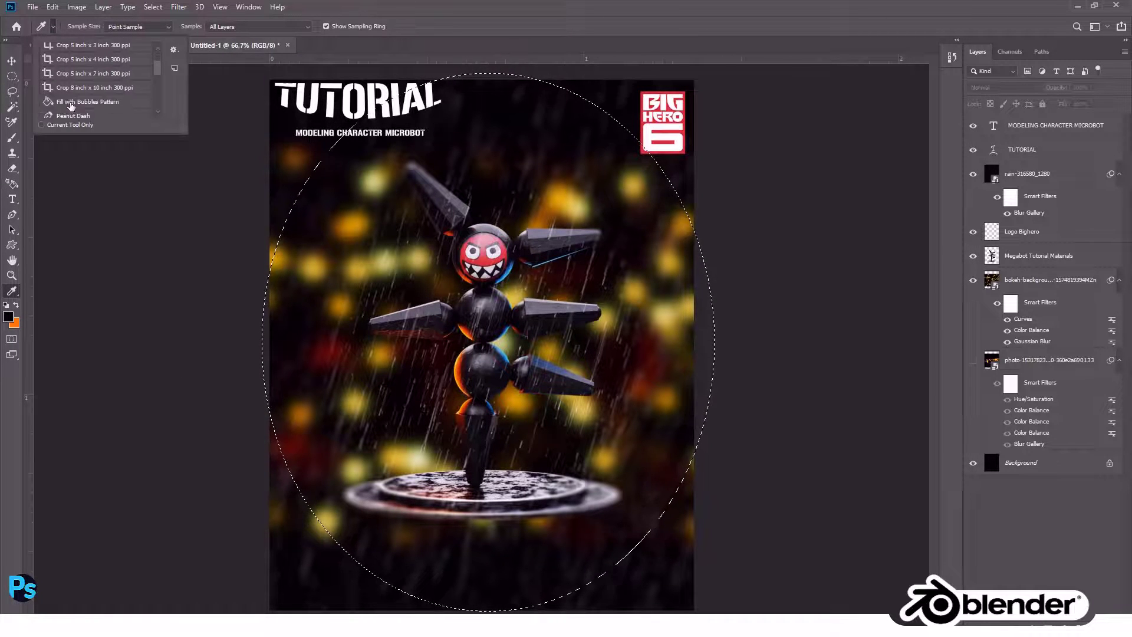
left_click(71, 103)
left_click(97, 26)
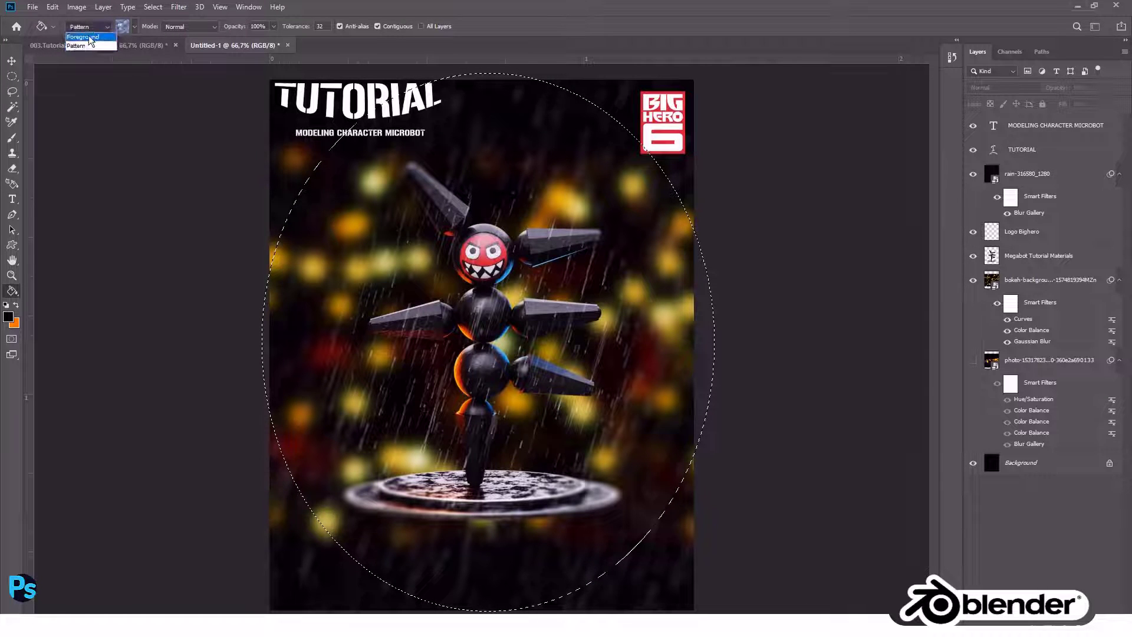
left_click(82, 33)
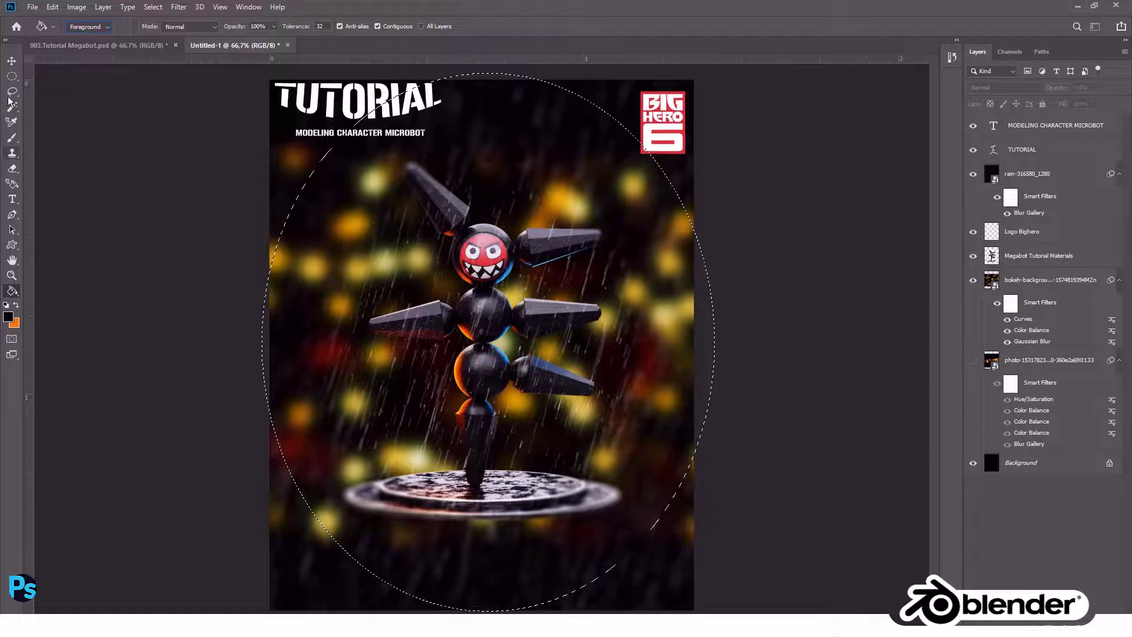
Invert the selection and fill a new layer with black outside the ellipse.
left_click(12, 76)
right_click(329, 180)
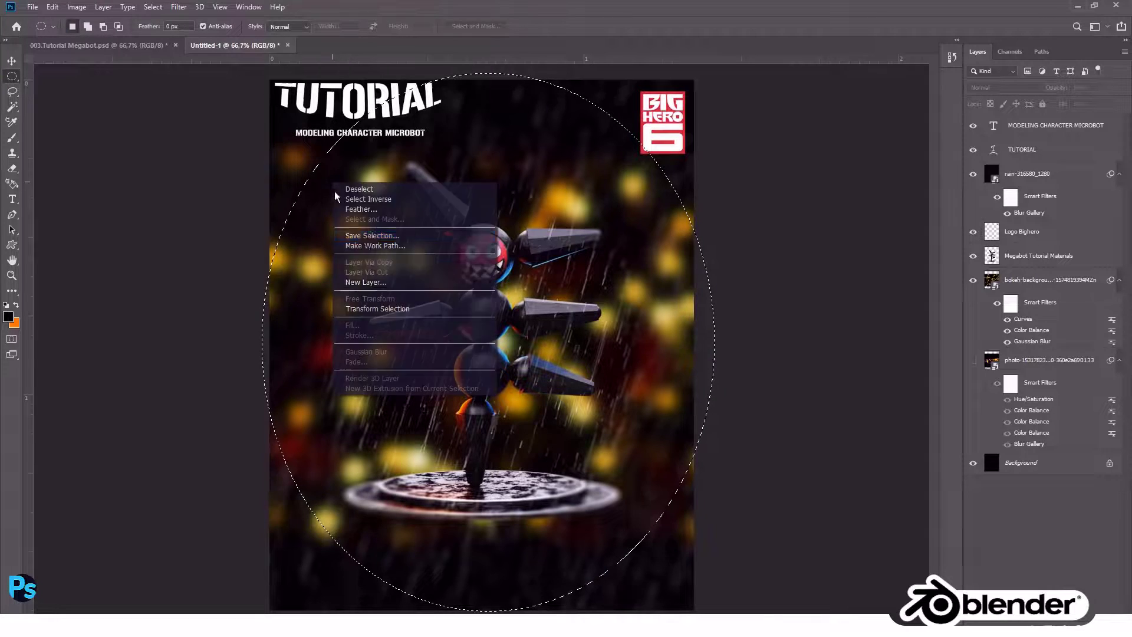
left_click(354, 198)
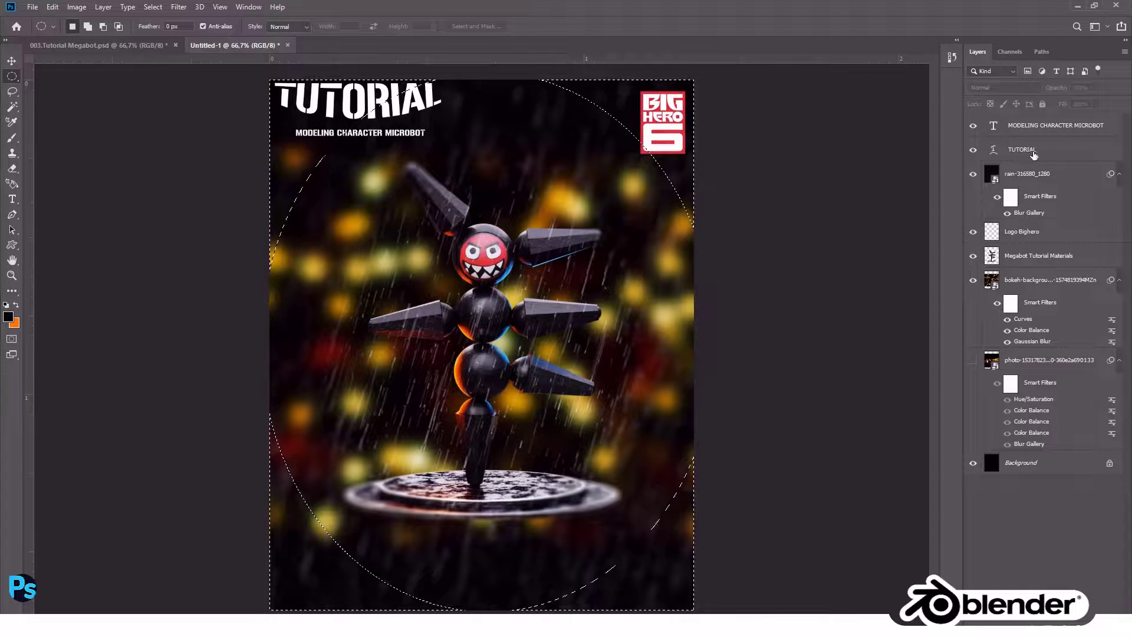
key("ctrl+shift+alt+n")
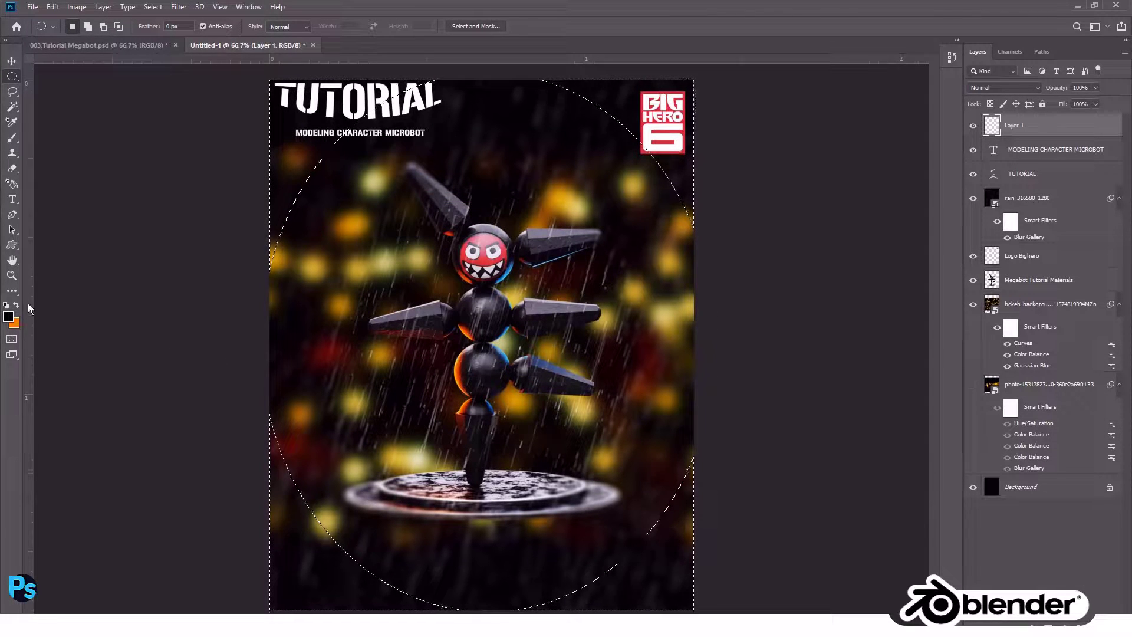
left_click(11, 340)
left_click(11, 342)
key("g")
left_click(301, 156)
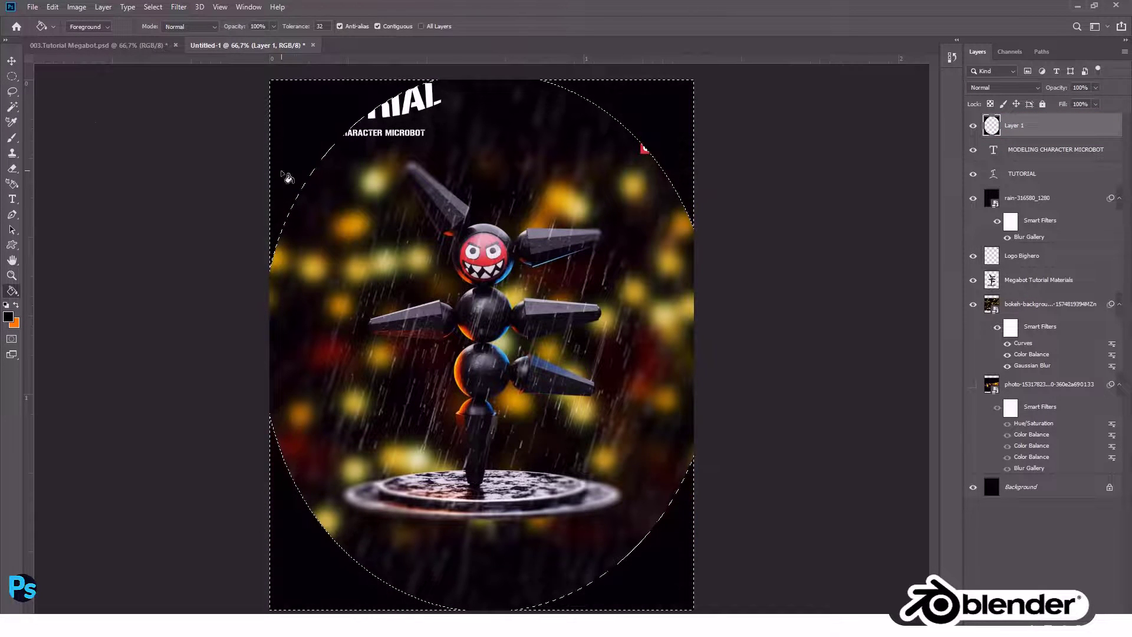
key("ctrl+d")
key("m")
left_click(11, 61)
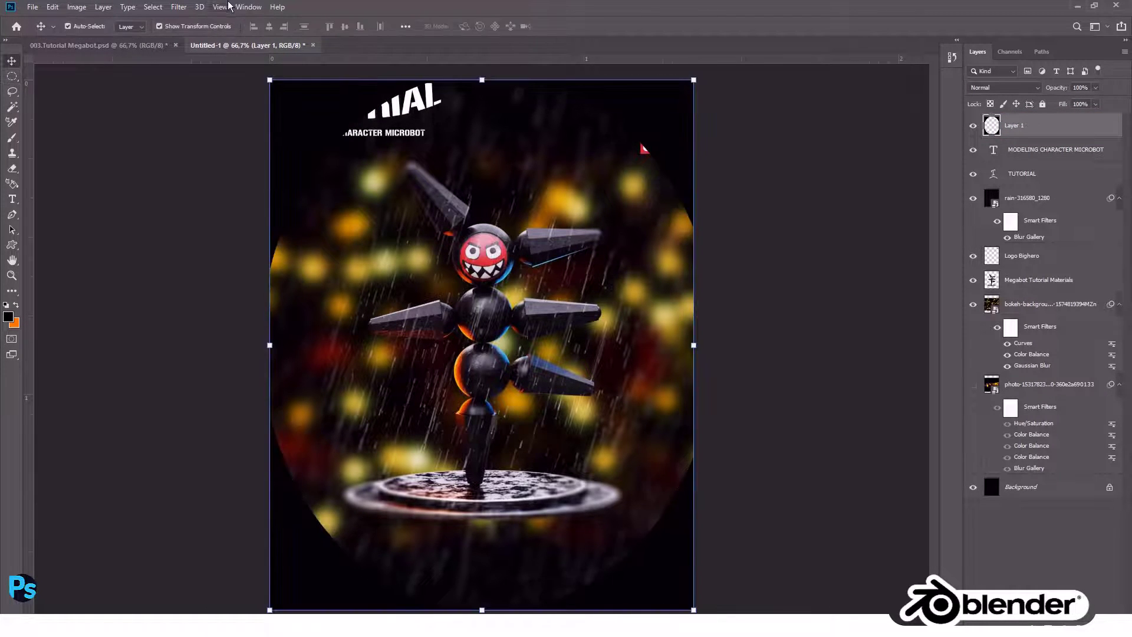
left_click(178, 7)
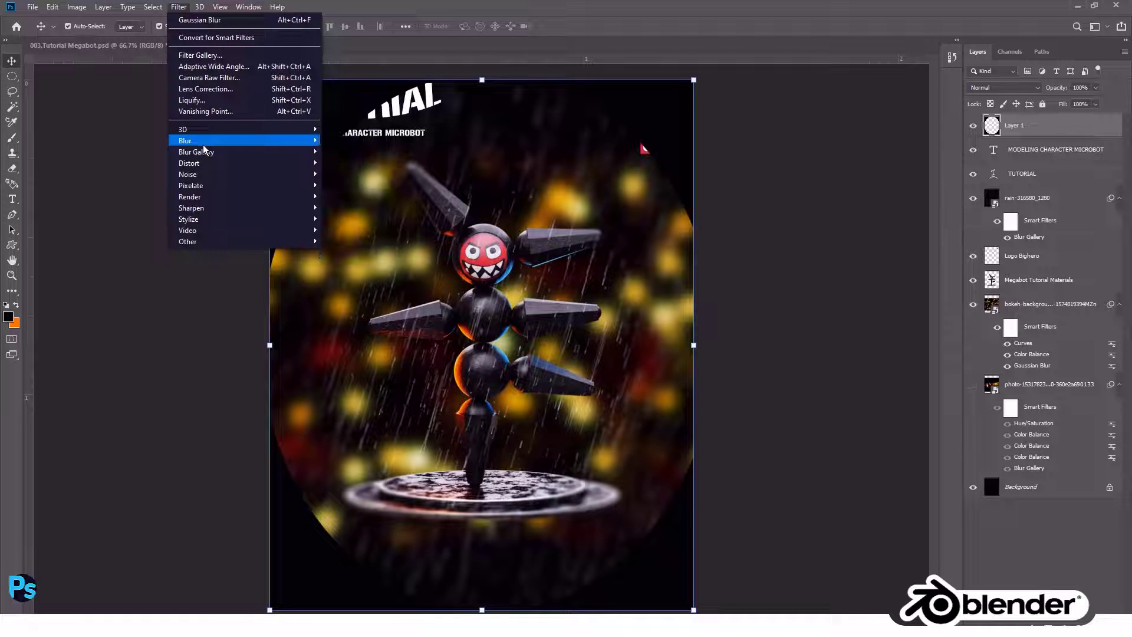
Blur the black vignette layer with a 138.8 px Gaussian Blur.
left_click(361, 185)
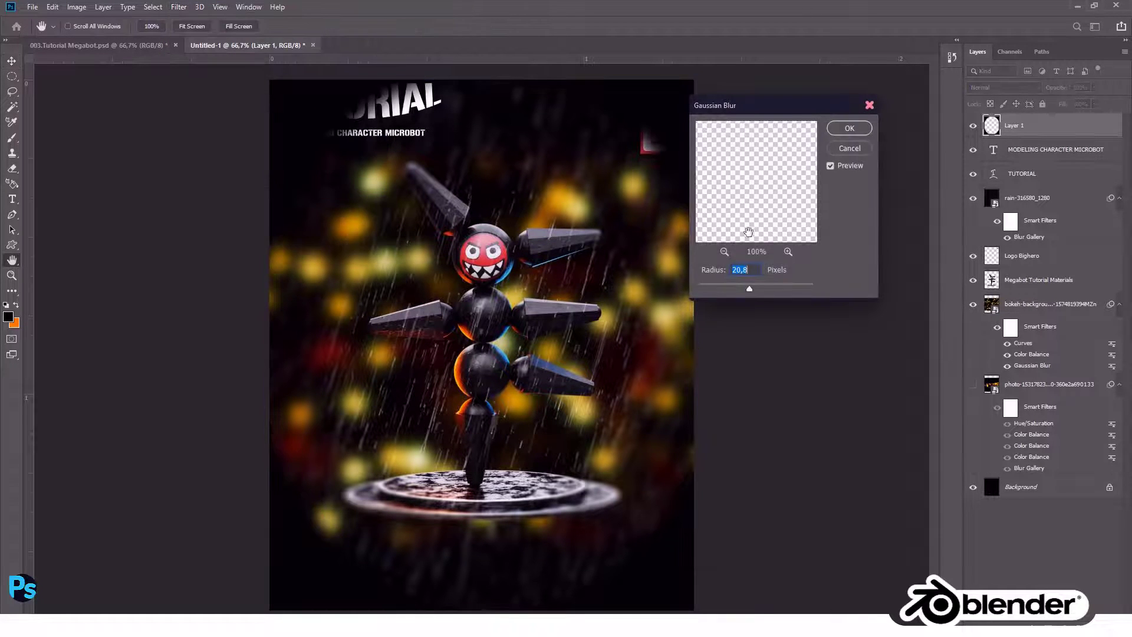
left_click_drag(750, 288, 777, 284)
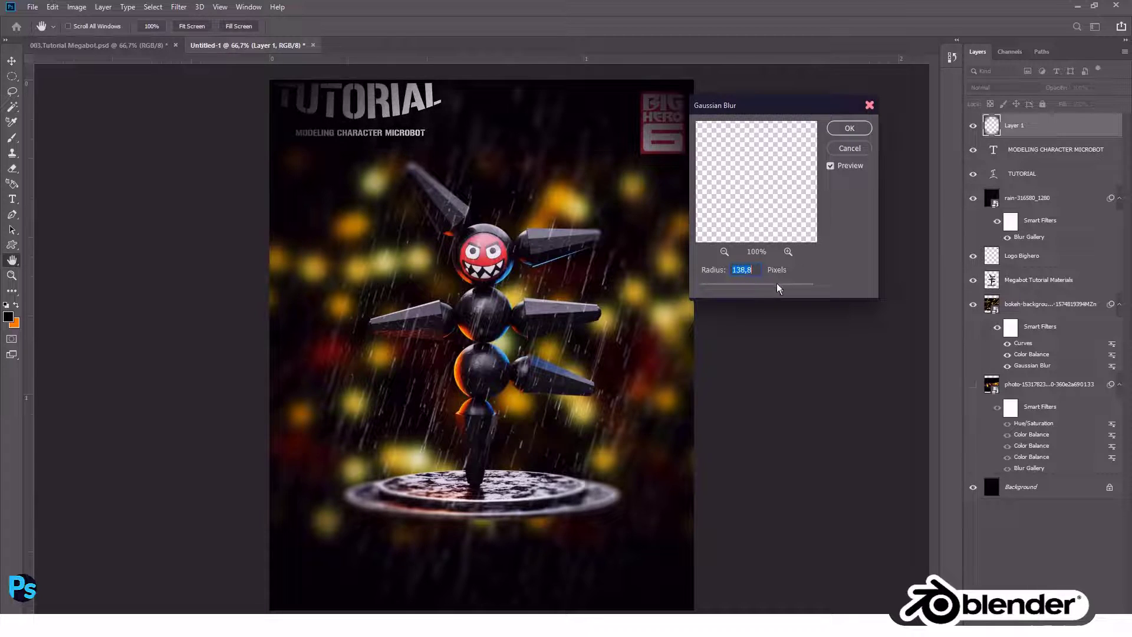
left_click(862, 136)
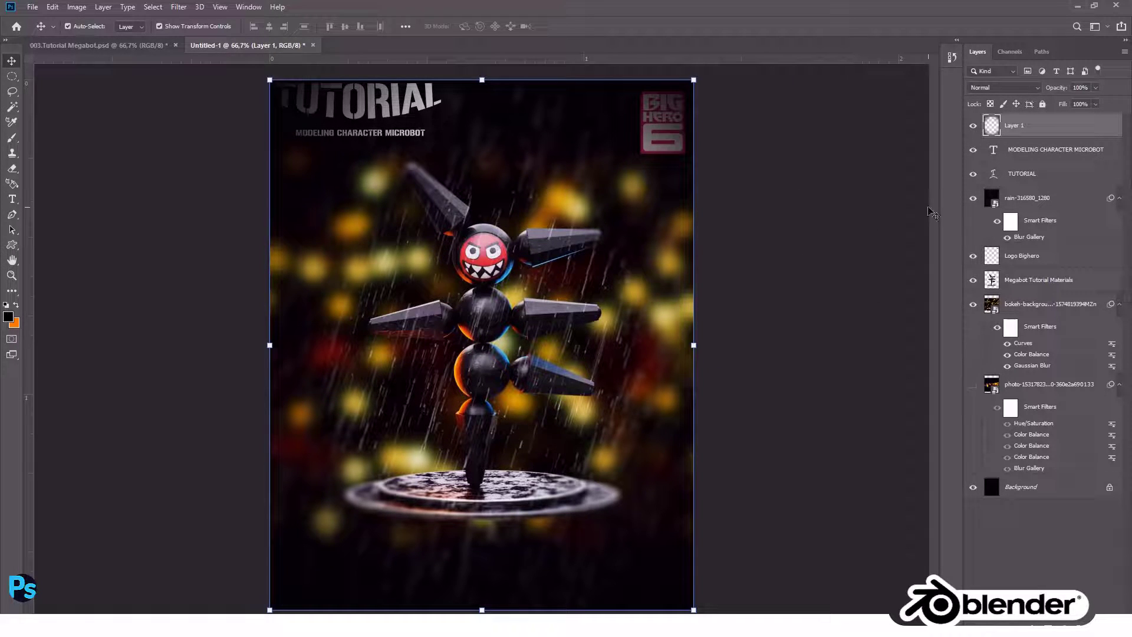
left_click(13, 169)
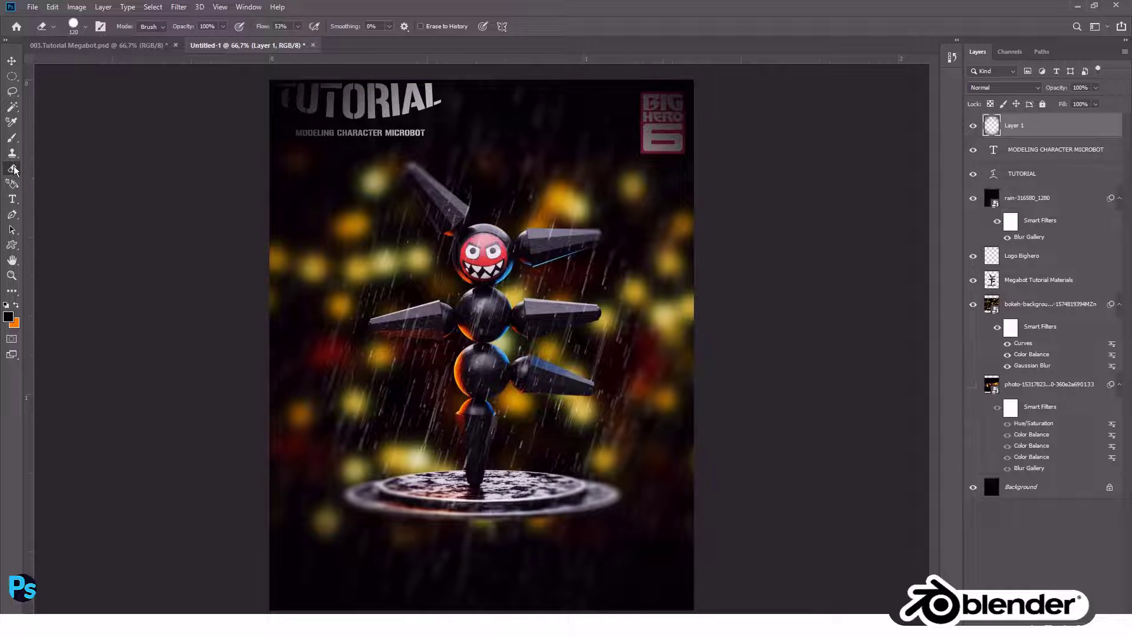
left_click(11, 61)
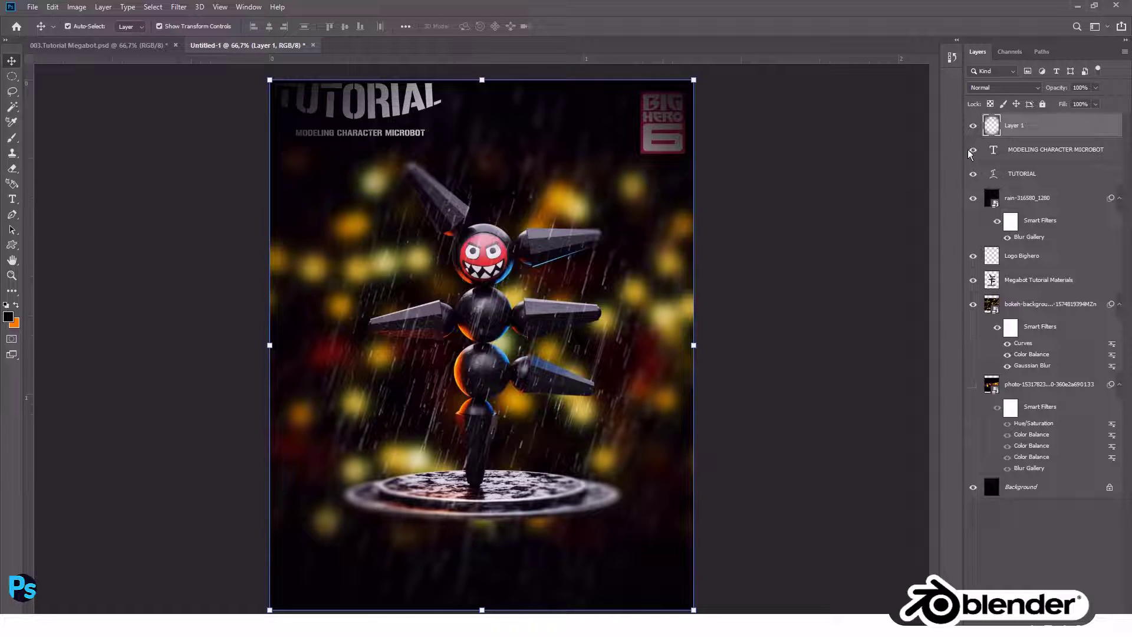
Set the rain-316580_1280 layer's opacity to 72%.
left_click(1041, 207)
left_click(1095, 105)
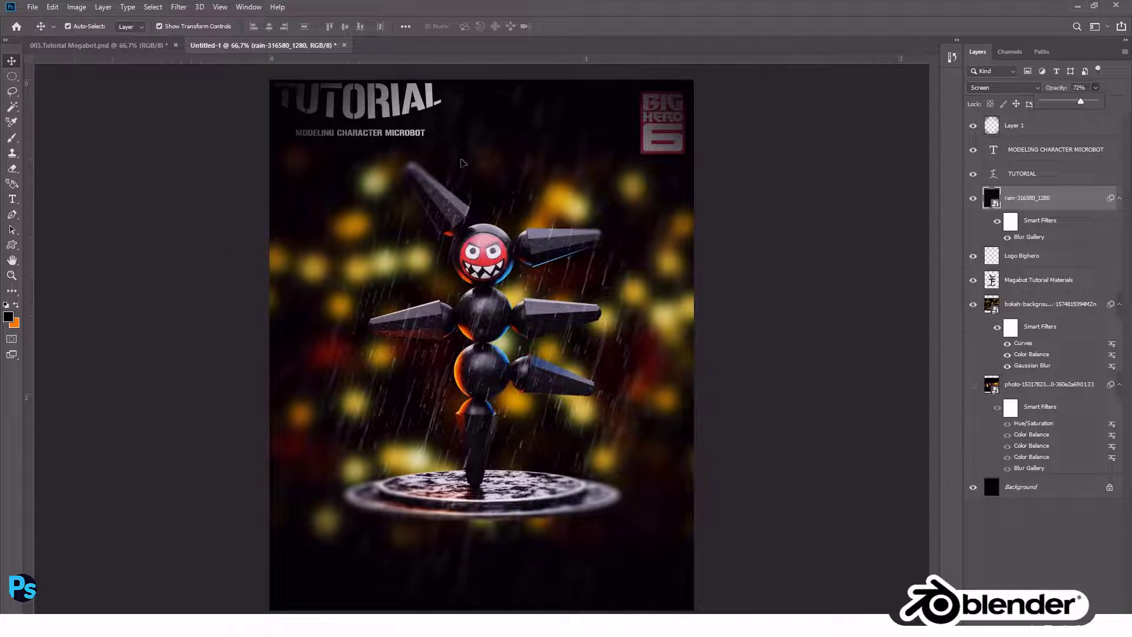
left_click(974, 159)
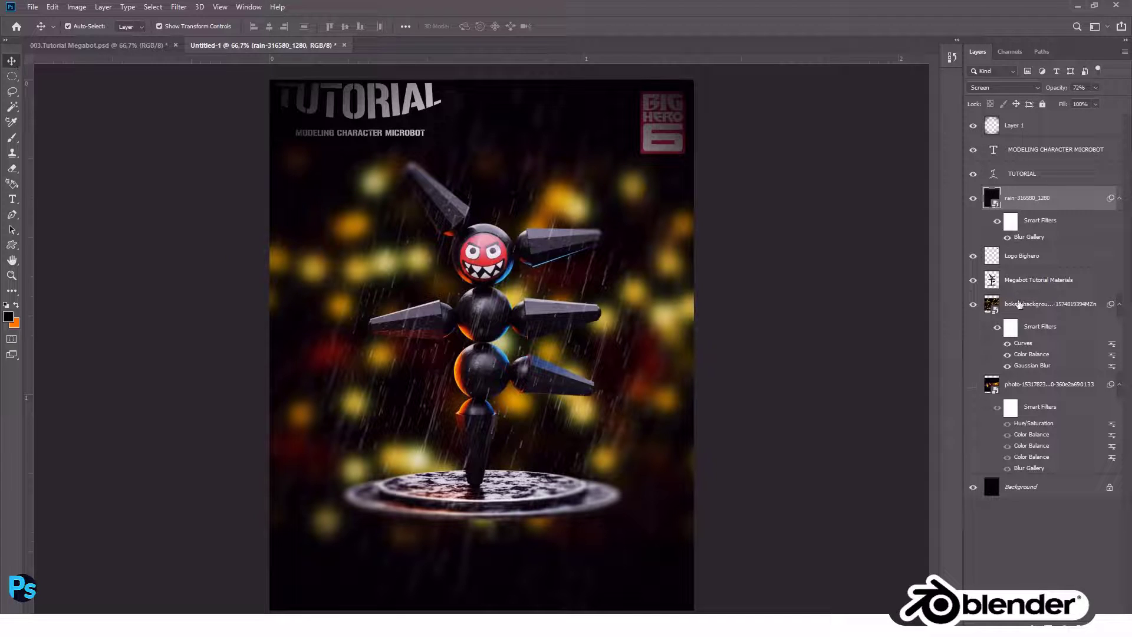
left_click(1018, 281)
Brighten the microbot layer with Brightness/Contrast at 24 and 19.
left_click(77, 7)
mouse_move(94, 38)
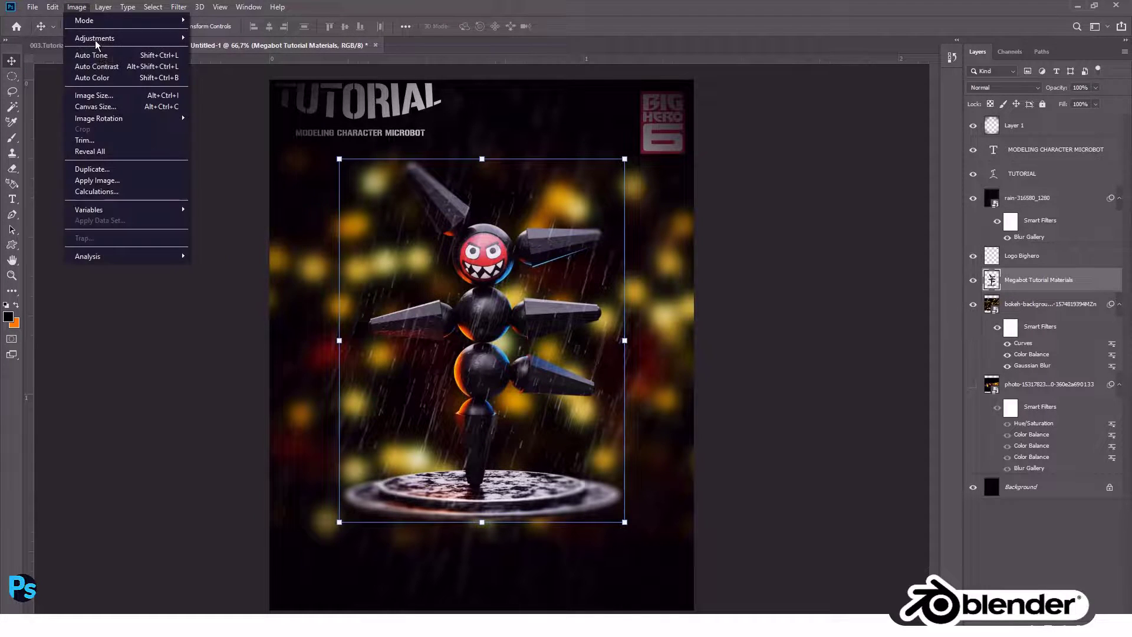
left_click(250, 38)
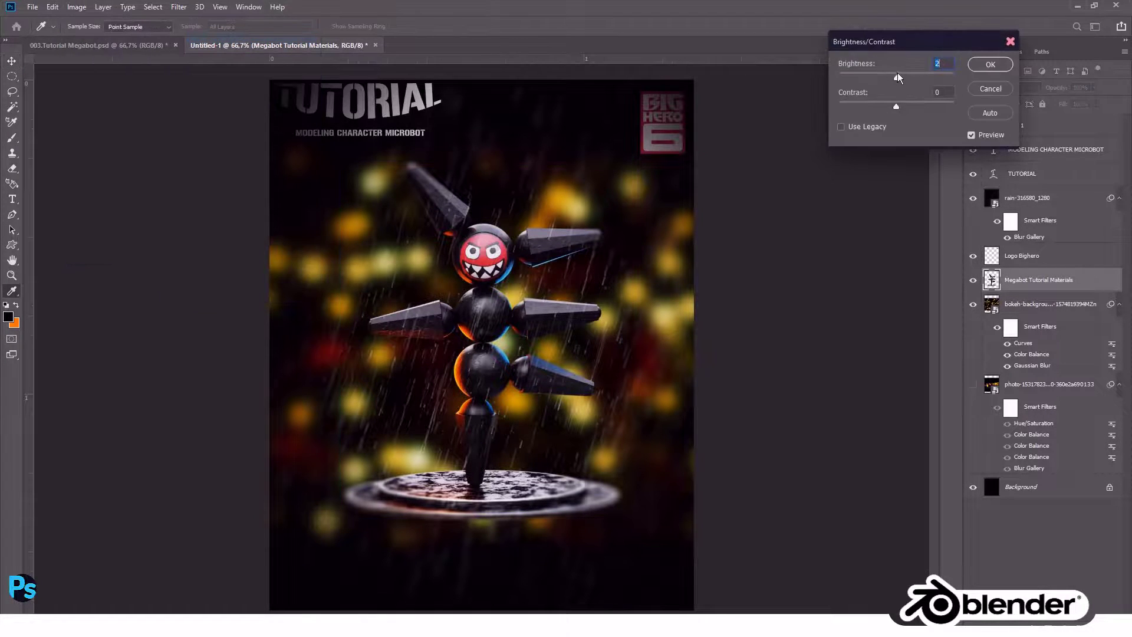
left_click_drag(897, 73, 914, 112)
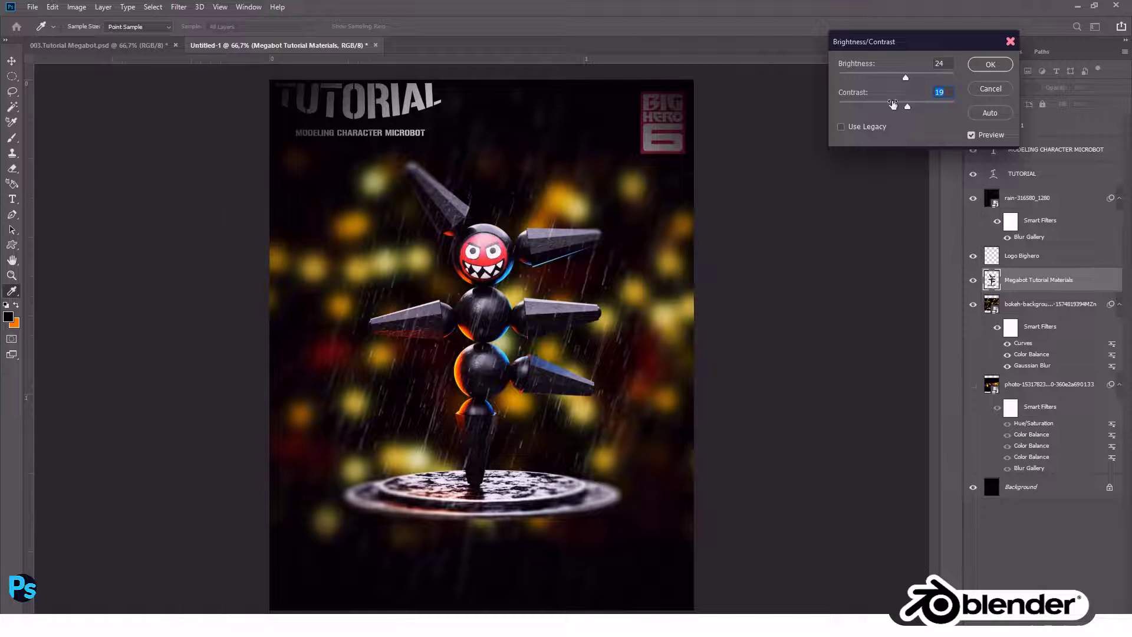
left_click(990, 65)
Warm the microbot's midtones with Color Balance +7, 0, -7.
left_click(76, 7)
mouse_move(94, 37)
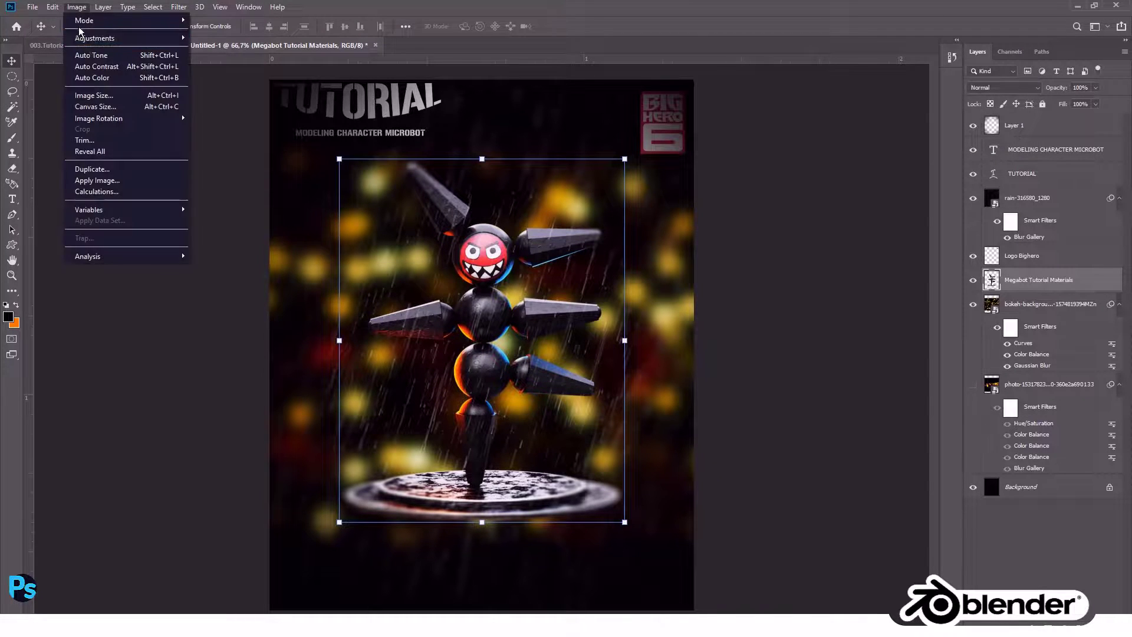
left_click(248, 113)
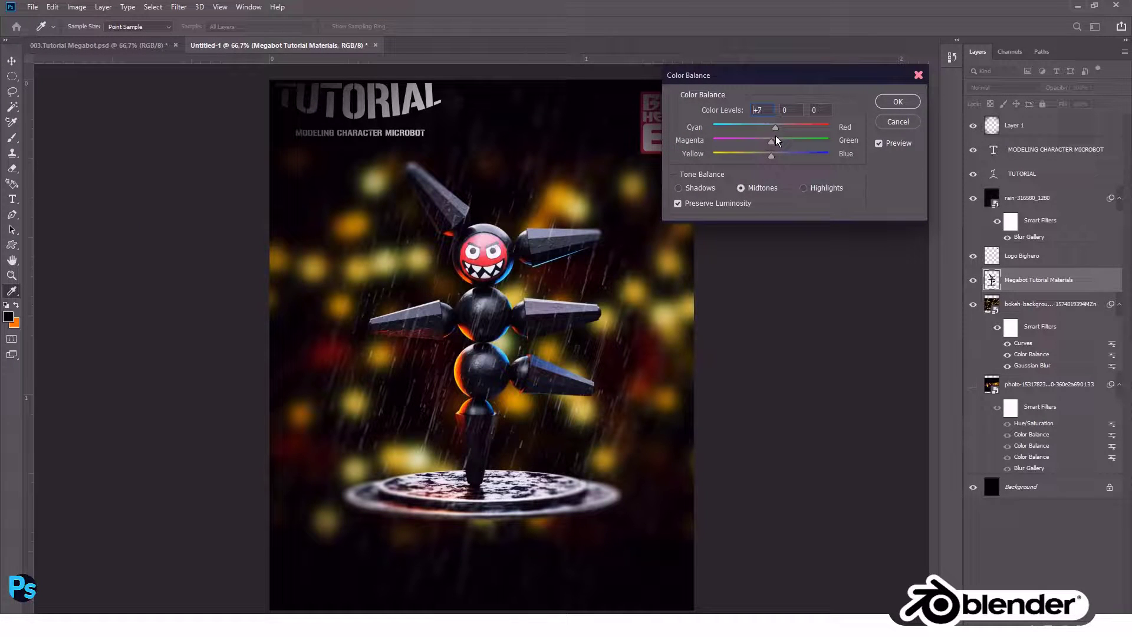
left_click_drag(791, 159, 767, 157)
left_click(891, 103)
key("v")
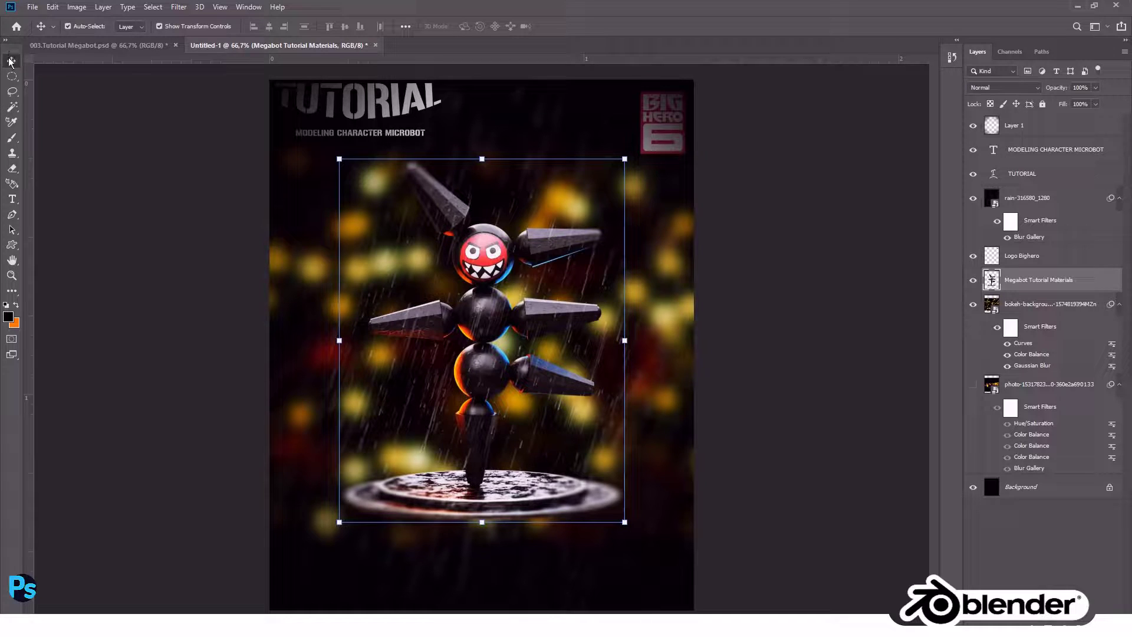
Place Blender Logo from Documents > Wallpaper 4K, shrunk and centred near the poster's bottom.
left_click(32, 7)
left_click(71, 232)
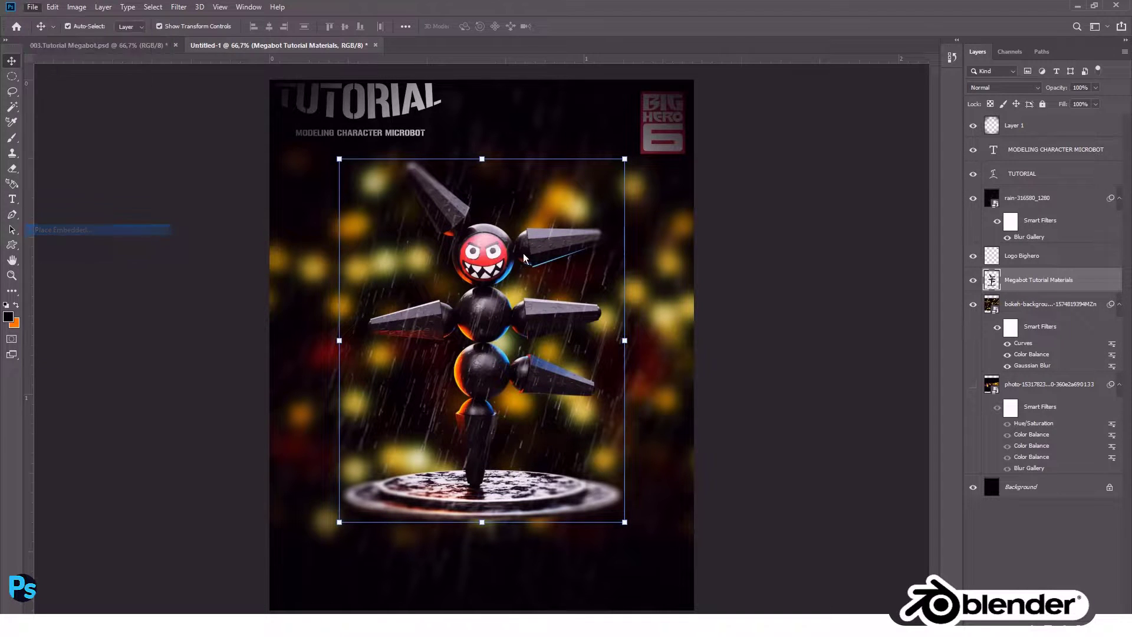
scroll(283, 184, "down", 1)
left_click(53, 132)
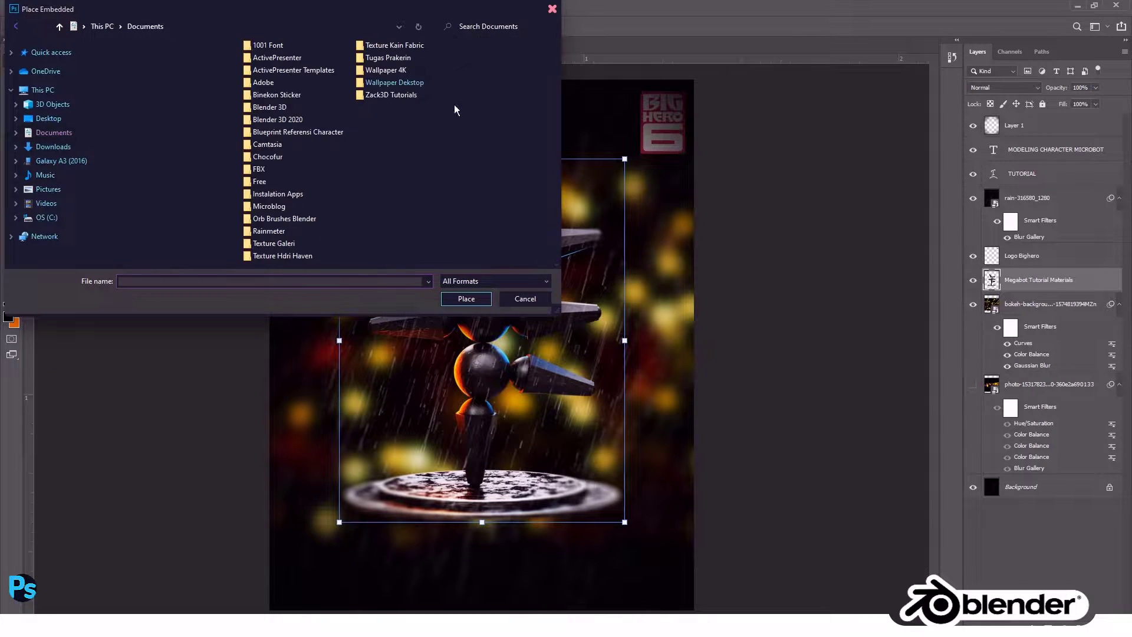
double_click(386, 70)
scroll(311, 166, "down", 5)
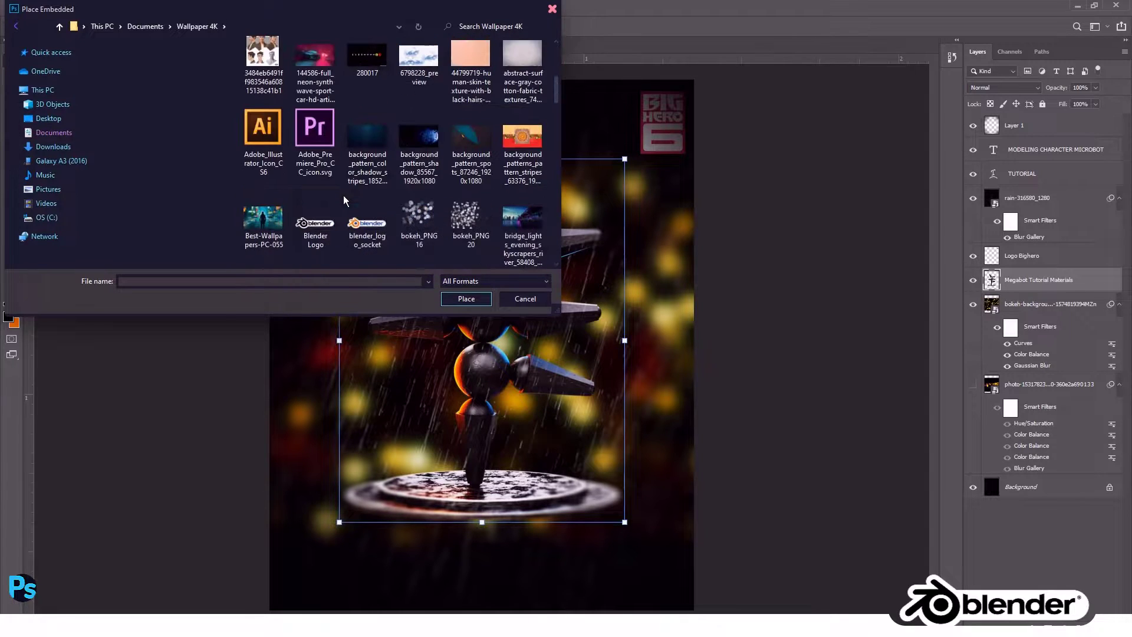
double_click(311, 166)
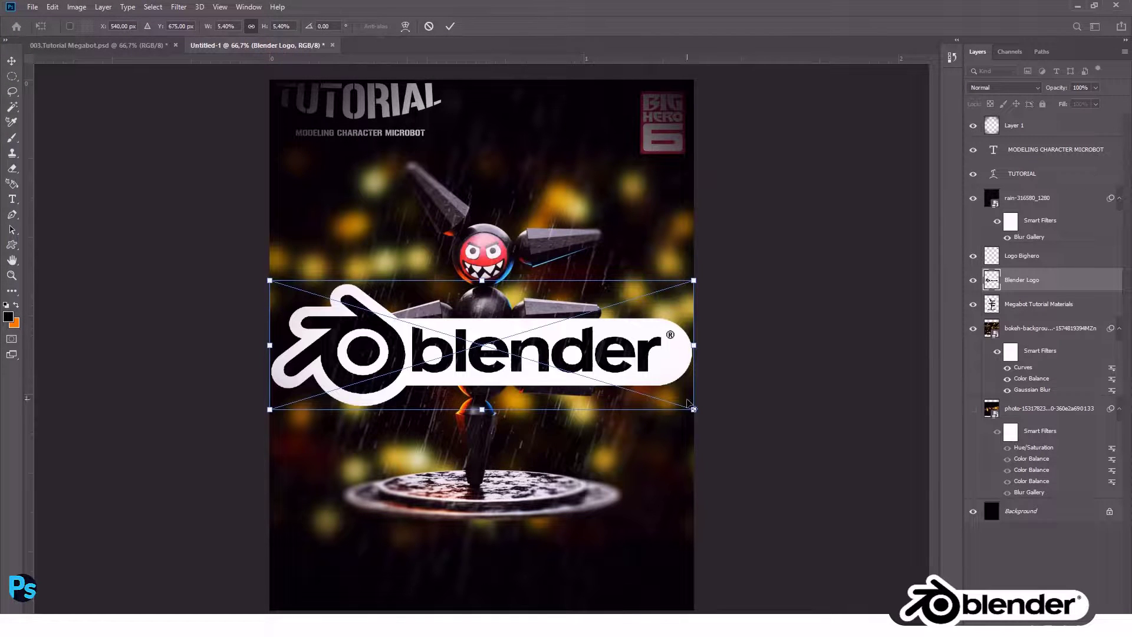
left_click_drag(693, 411, 522, 422, "alt")
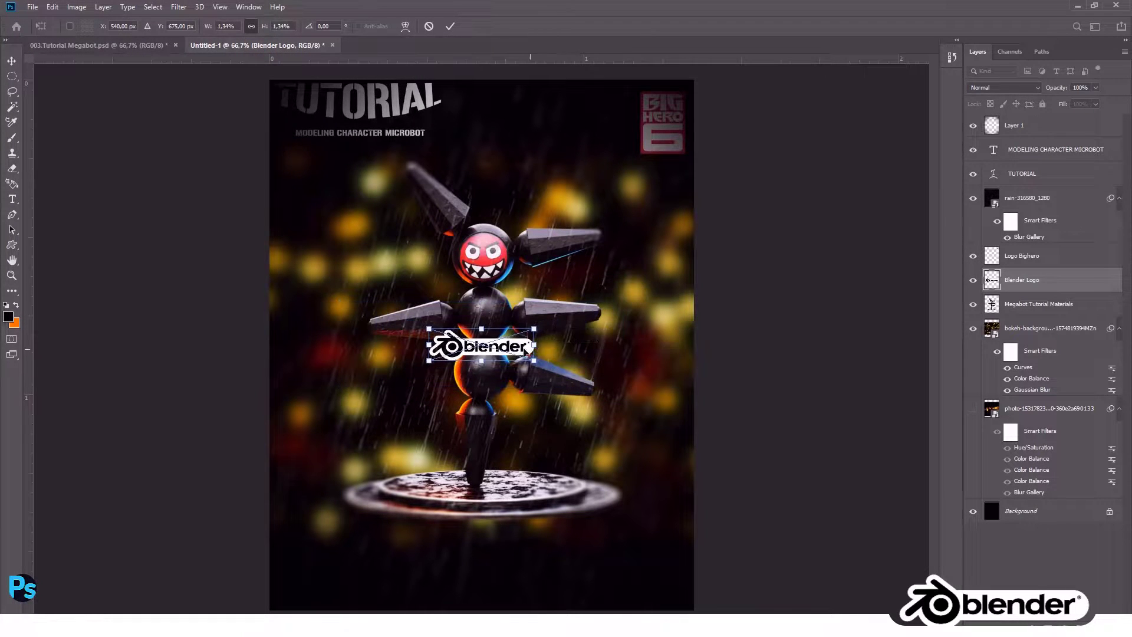
left_click_drag(514, 348, 513, 579)
left_click(450, 26)
left_click(855, 212)
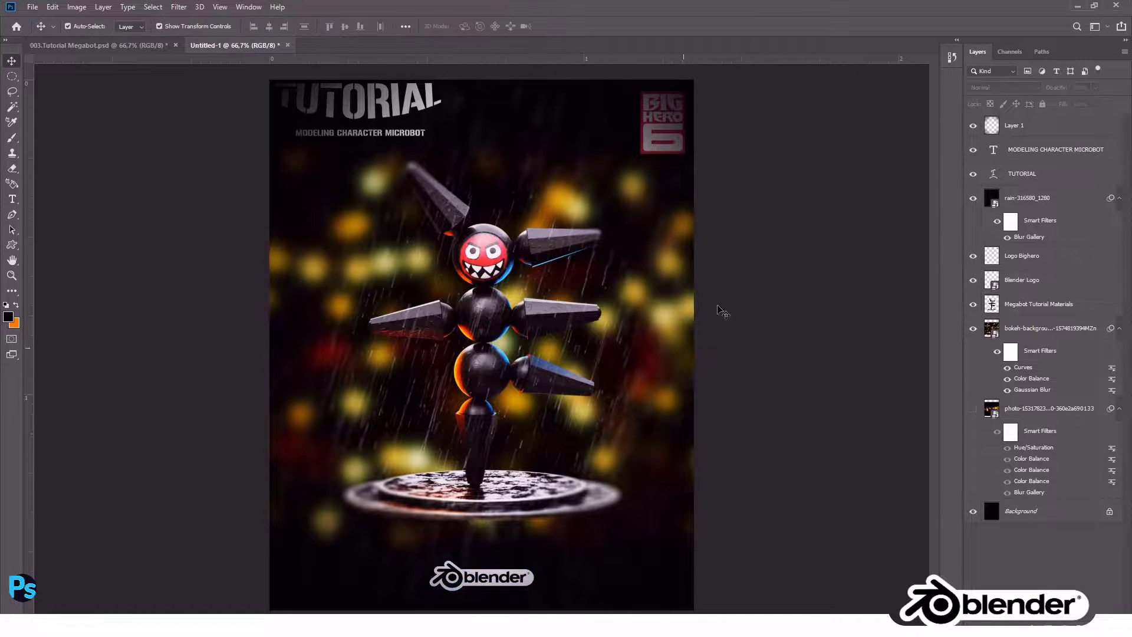
Duplicate the Megabot Tutorial Materials layer and blur the copy with a 22.2 px Gaussian Blur.
left_click(1023, 312)
key("ctrl+j")
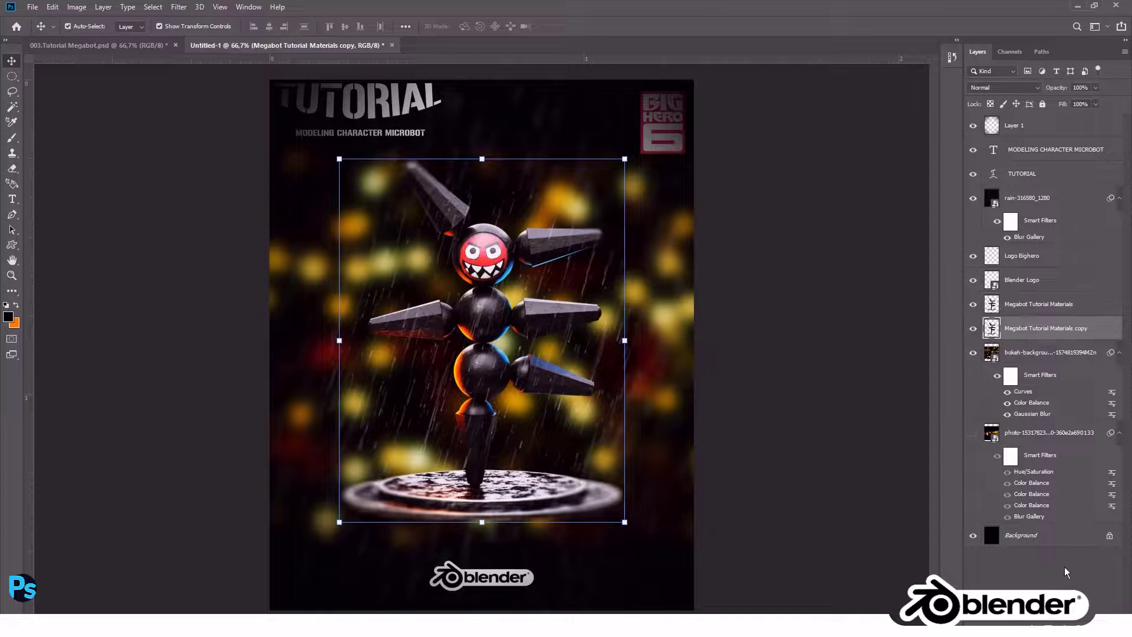
left_click(184, 6)
mouse_move(185, 141)
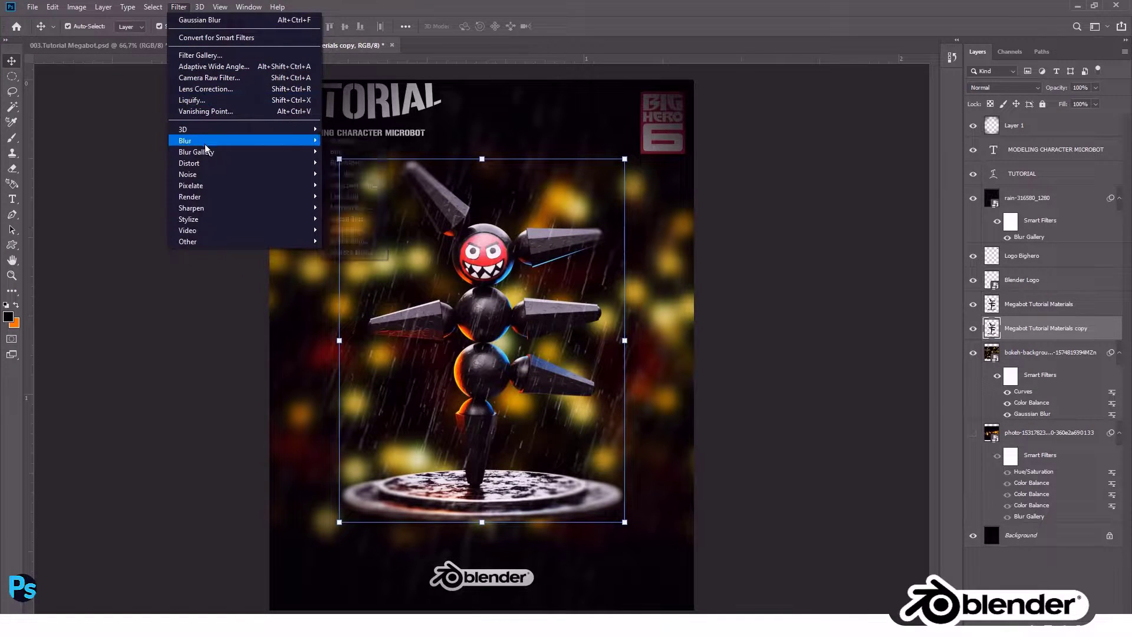
left_click(382, 183)
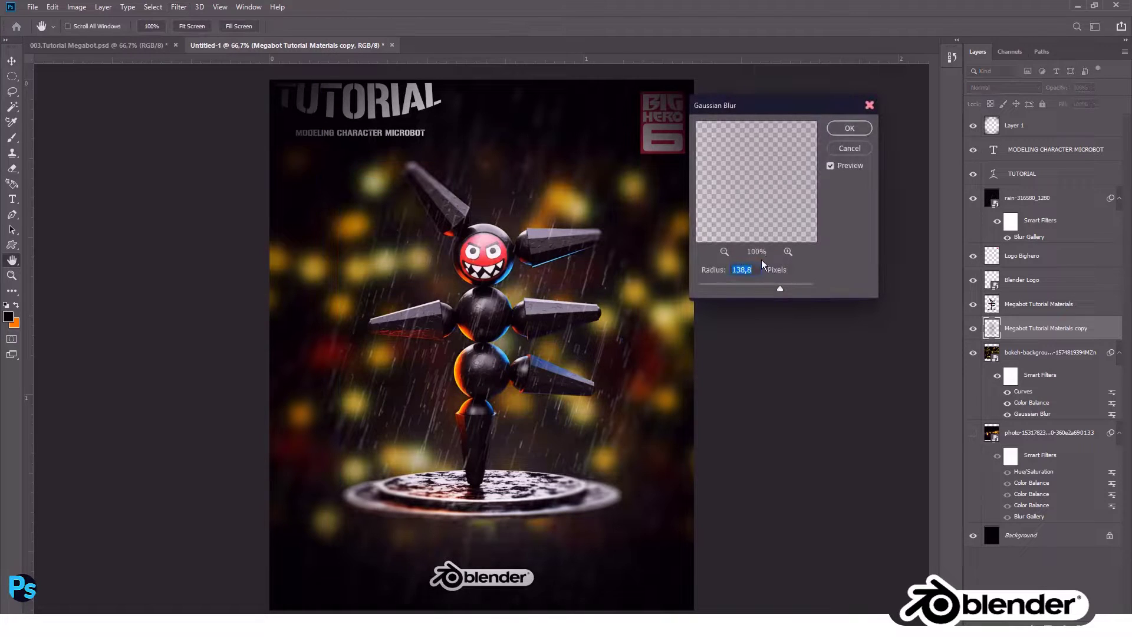
left_click_drag(749, 287, 750, 288)
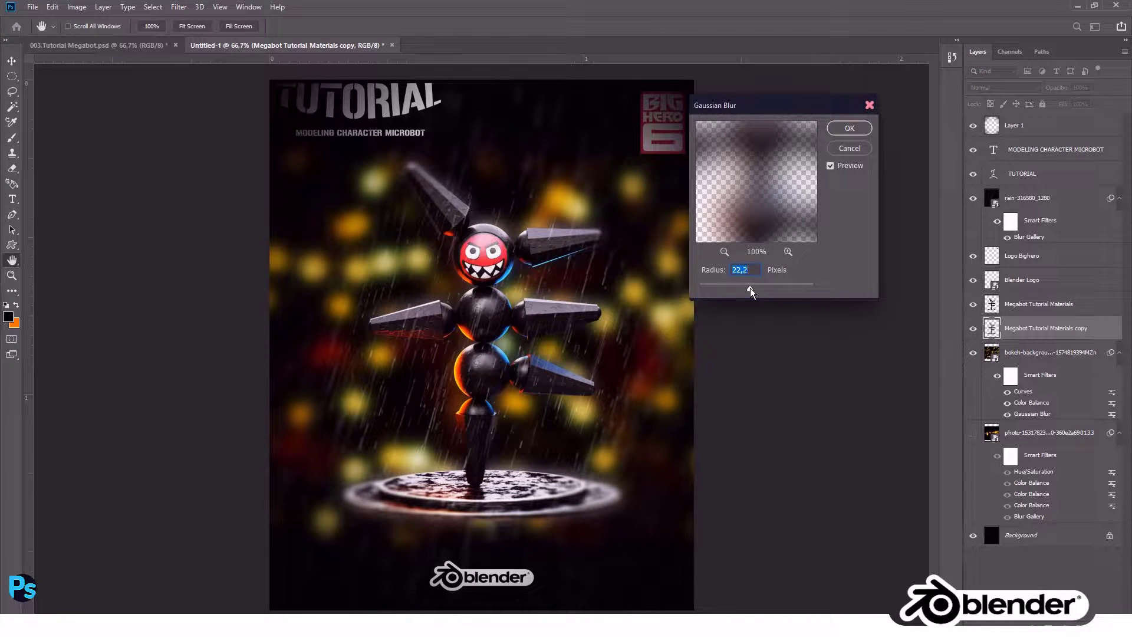
left_click(848, 128)
key("v")
Give the original microbot layer an orange (#f88803) Outer Glow at 23% opacity.
left_click(1032, 305)
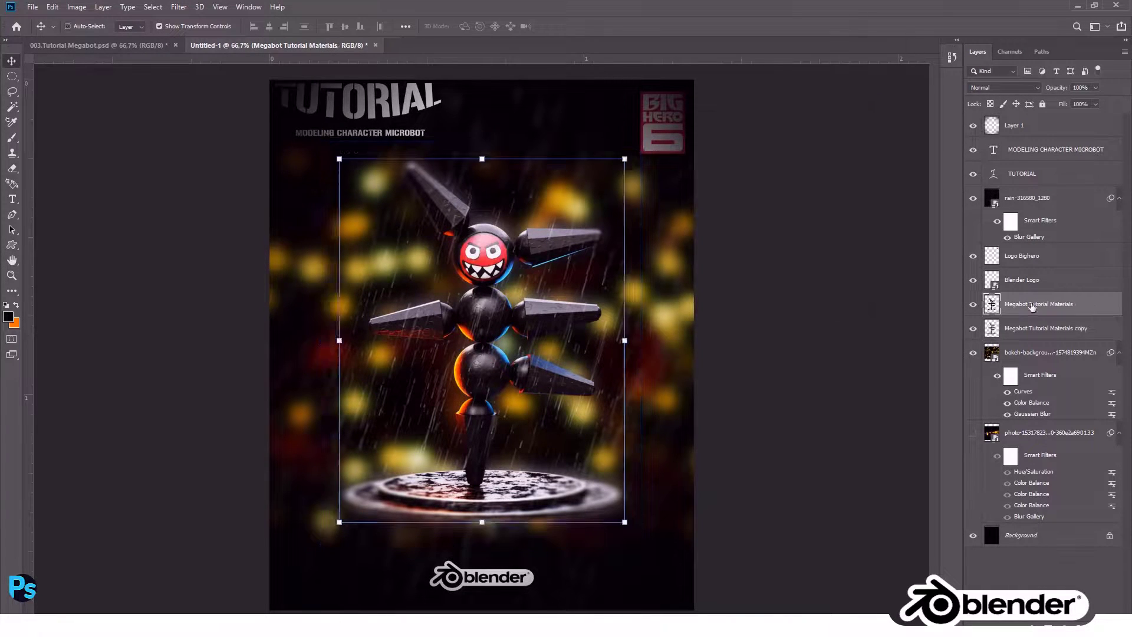
key("ctrl")
left_click(1038, 626)
left_click(1047, 621)
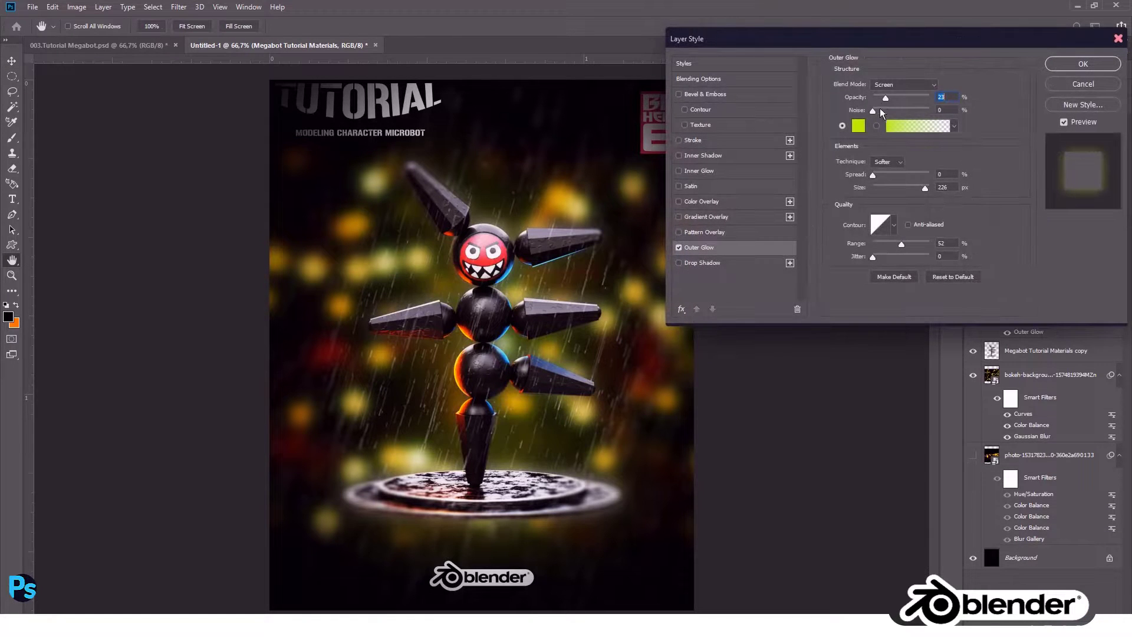
left_click_drag(879, 96, 886, 100)
left_click(862, 129)
left_click(869, 238)
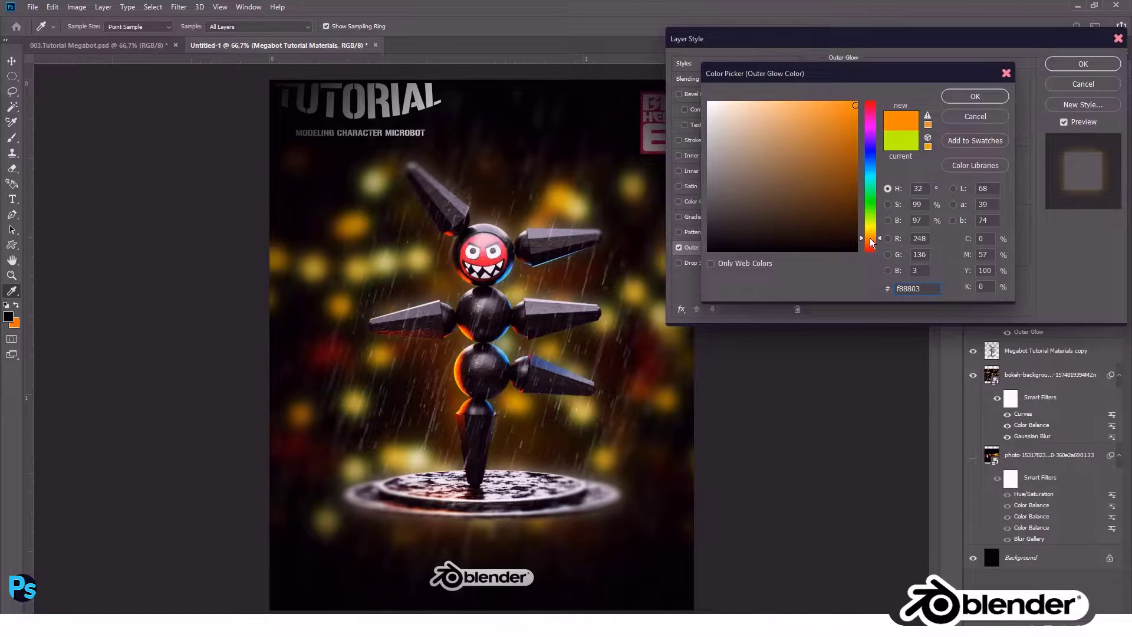
left_click(975, 96)
left_click(1083, 64)
key("ctrl+0")
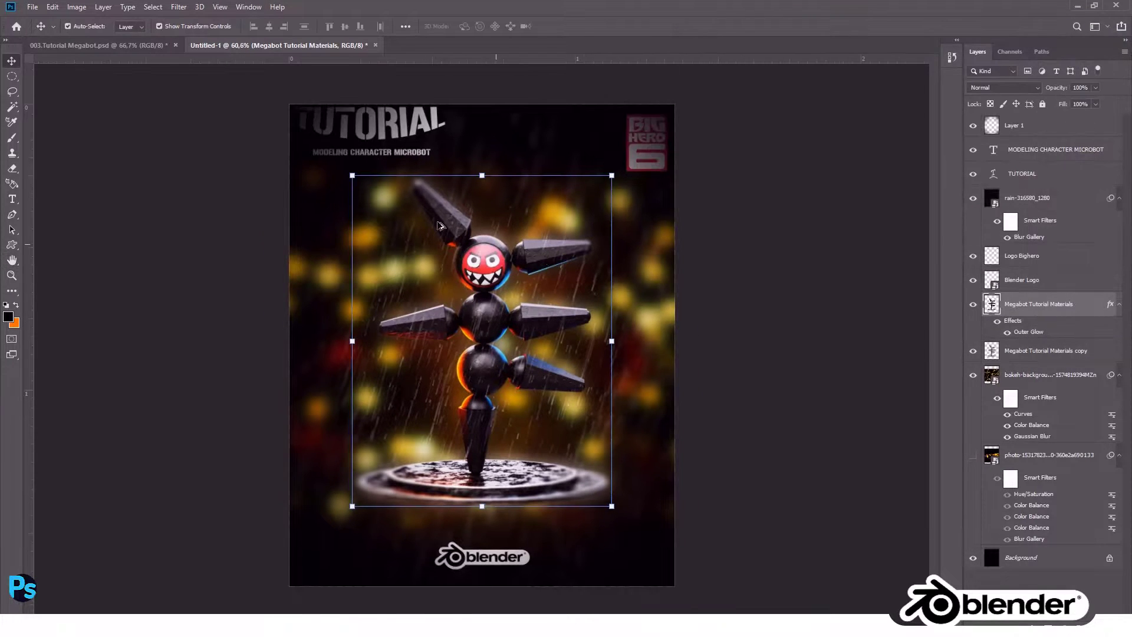
left_click(134, 142)
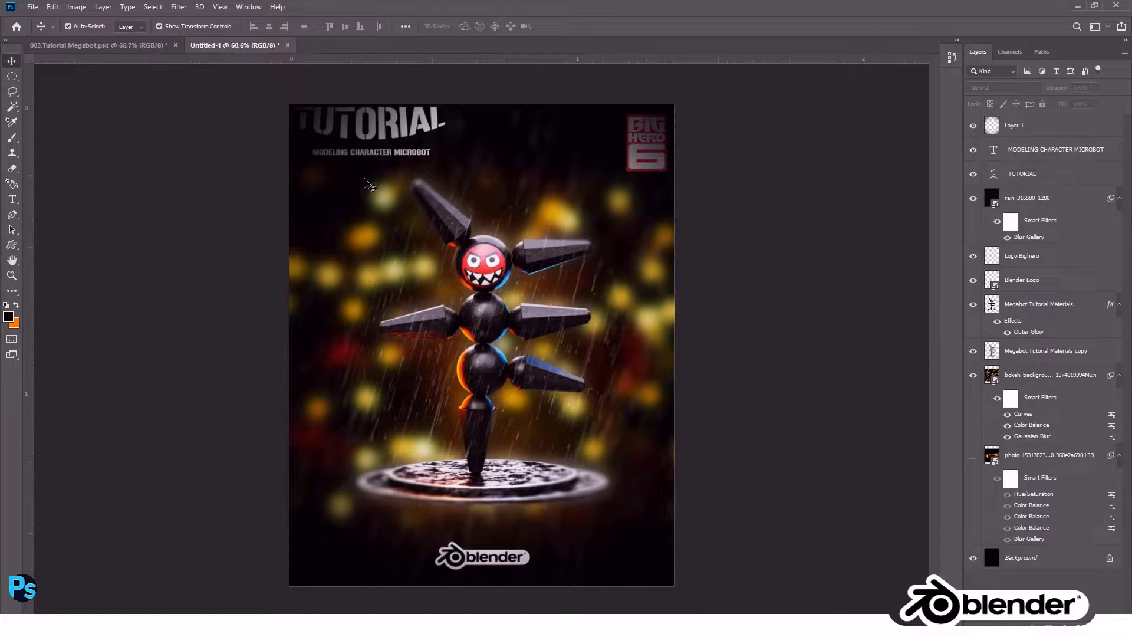
Save As JPEG into the Desktop > Blender Modeling Megabot folder.
key("ctrl+plus")
left_click(29, 8)
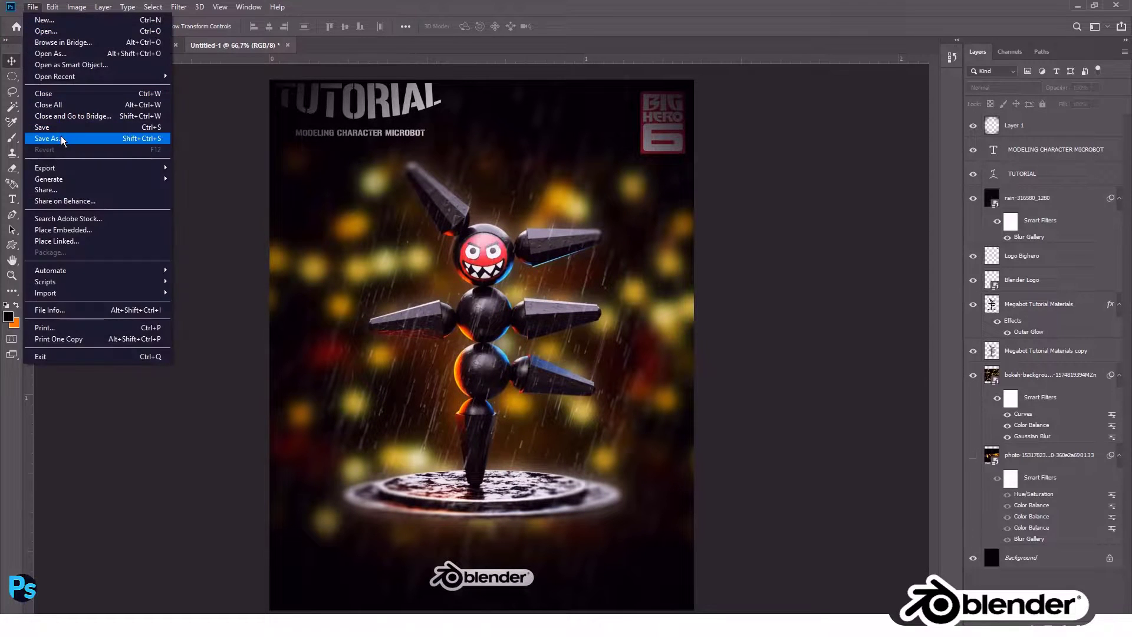
left_click(65, 139)
left_click(242, 273)
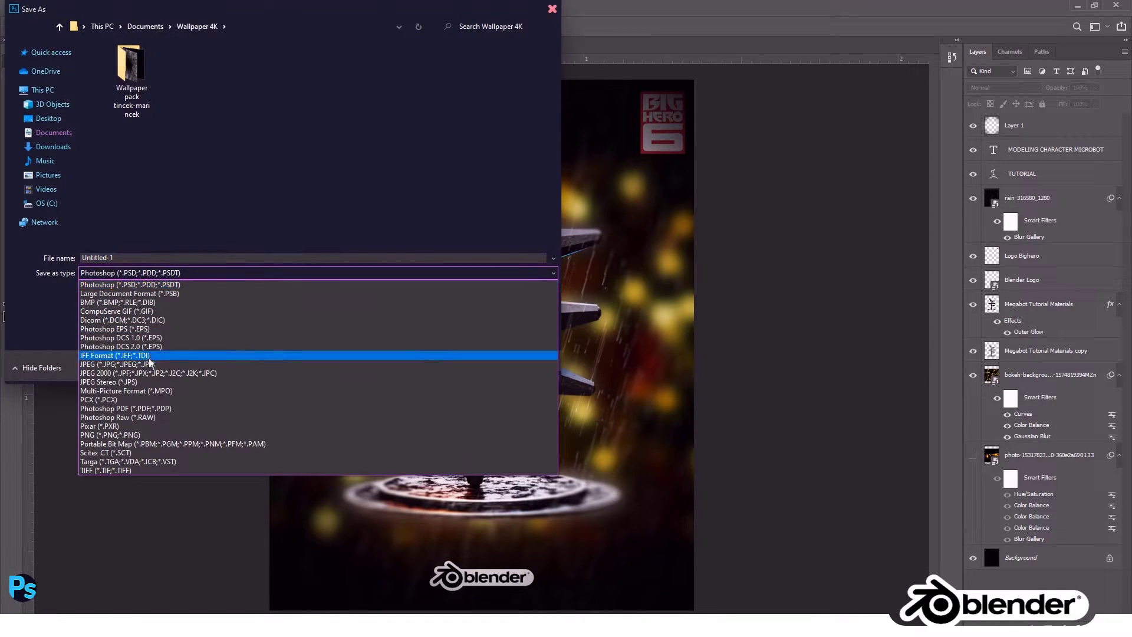
left_click(176, 354)
left_click(48, 118)
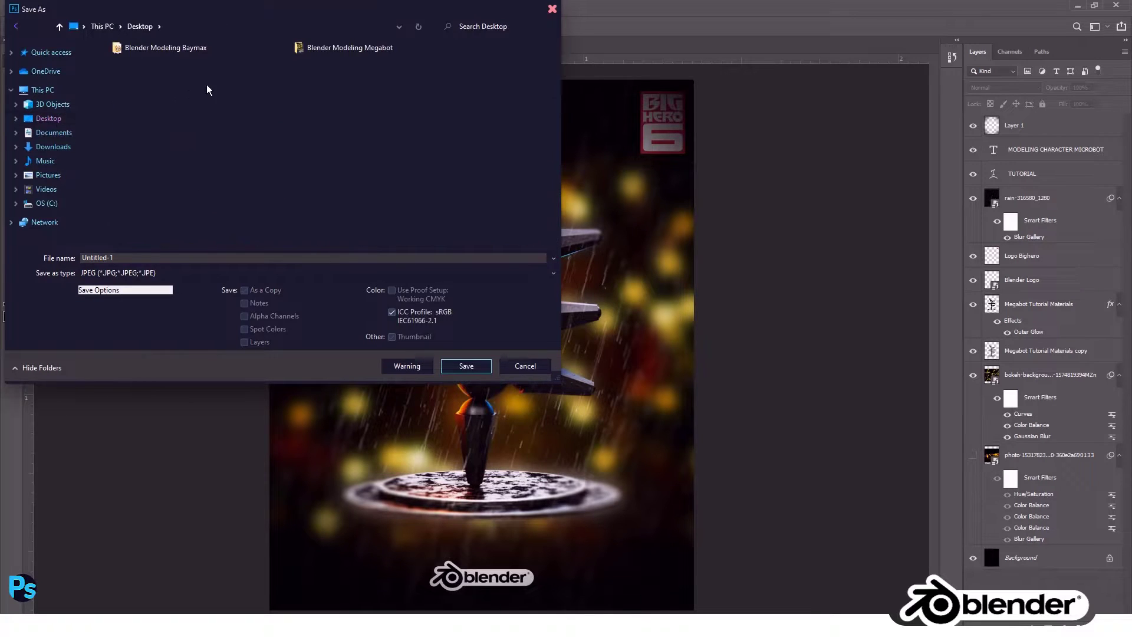
double_click(328, 52)
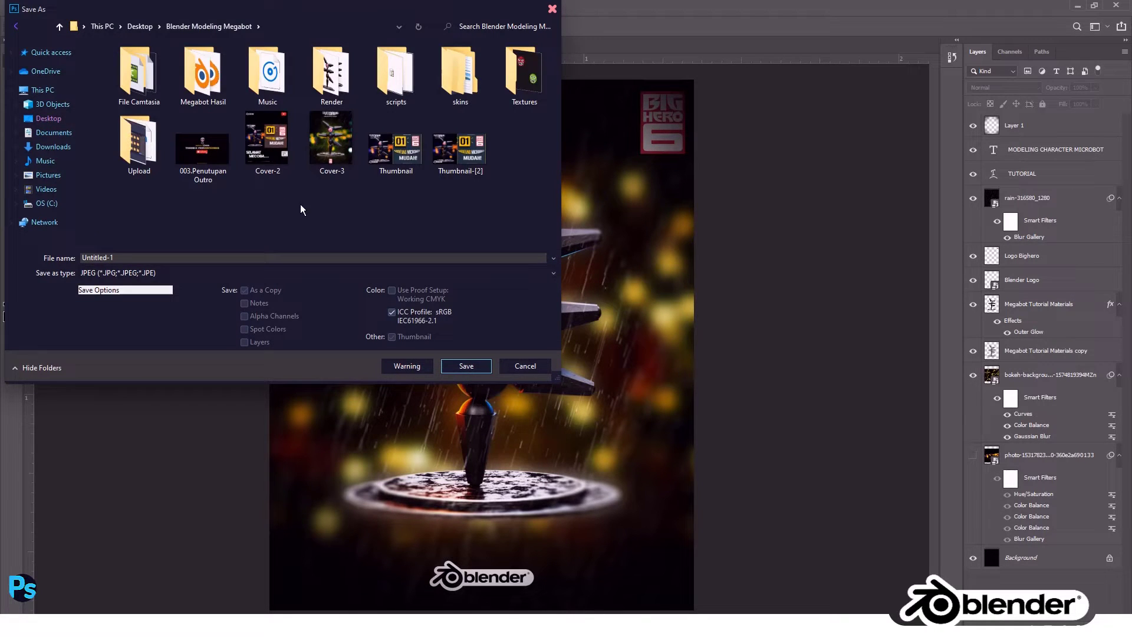
Name the file Cover 4 and save it at maximum JPEG quality 12.
left_click(332, 148)
left_click(191, 258)
key("BackSpace")
key("BackSpace")
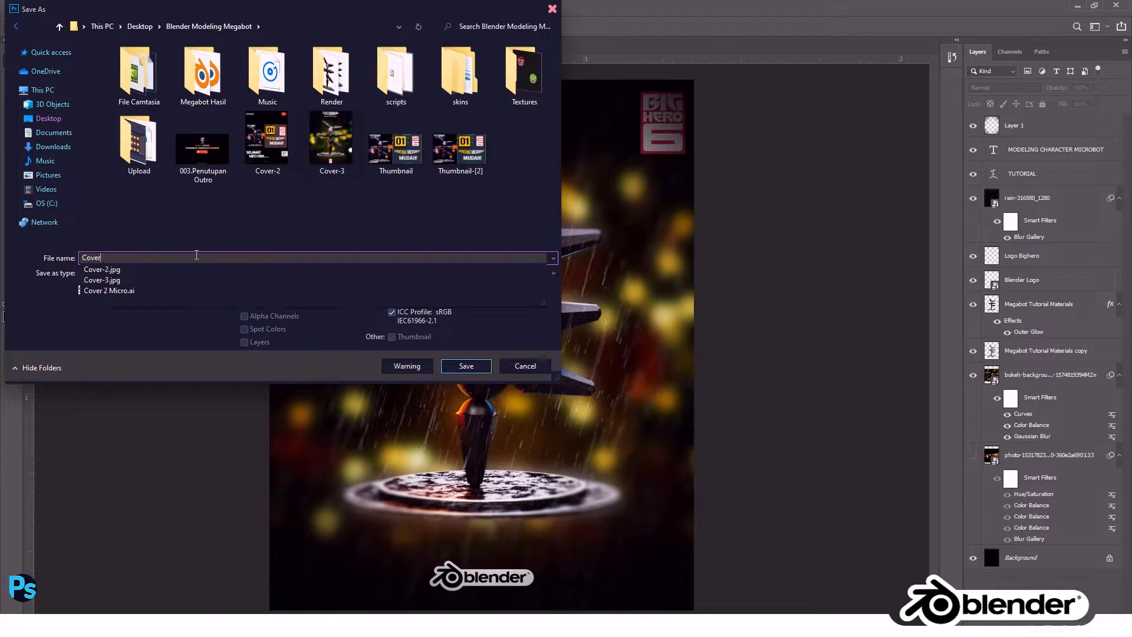
type("4")
key("Return")
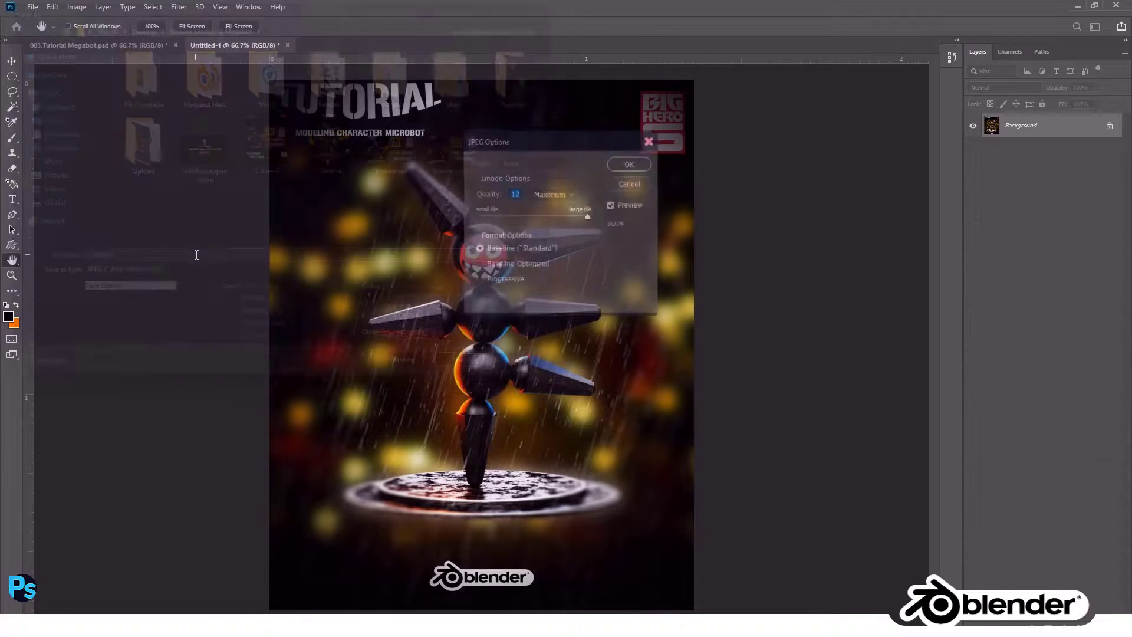
left_click(622, 167)
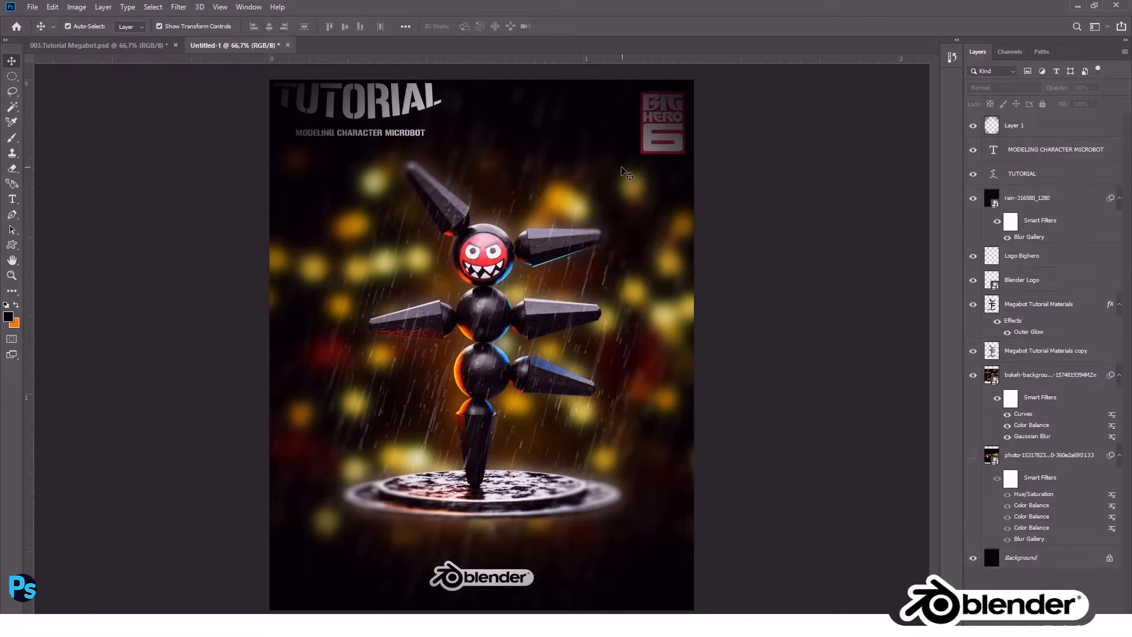